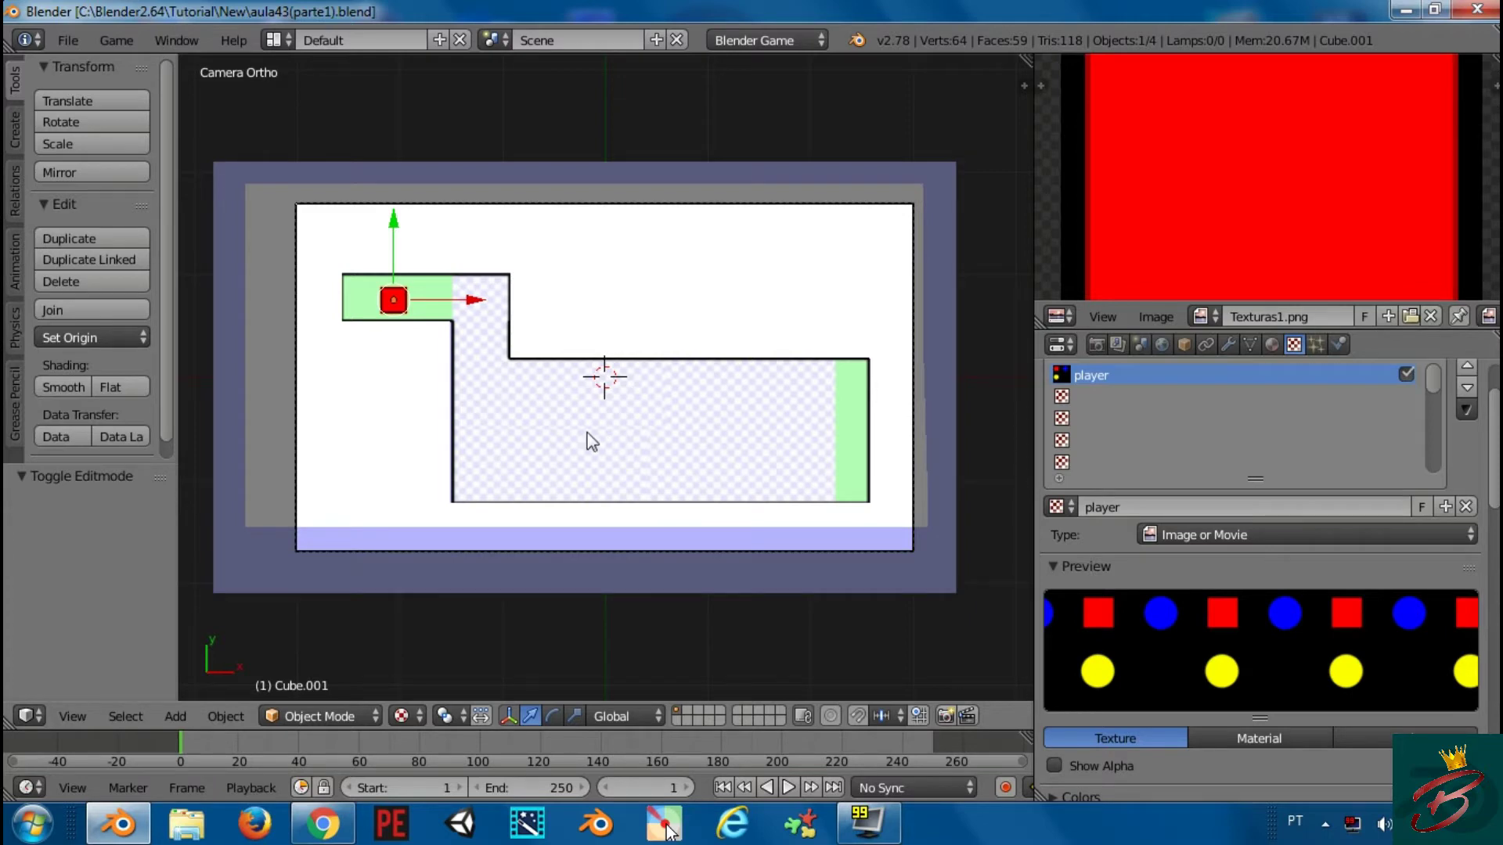
# Test-run the level with the red player cube, then widen the right-hand image and properties editors
pyautogui.press('p')
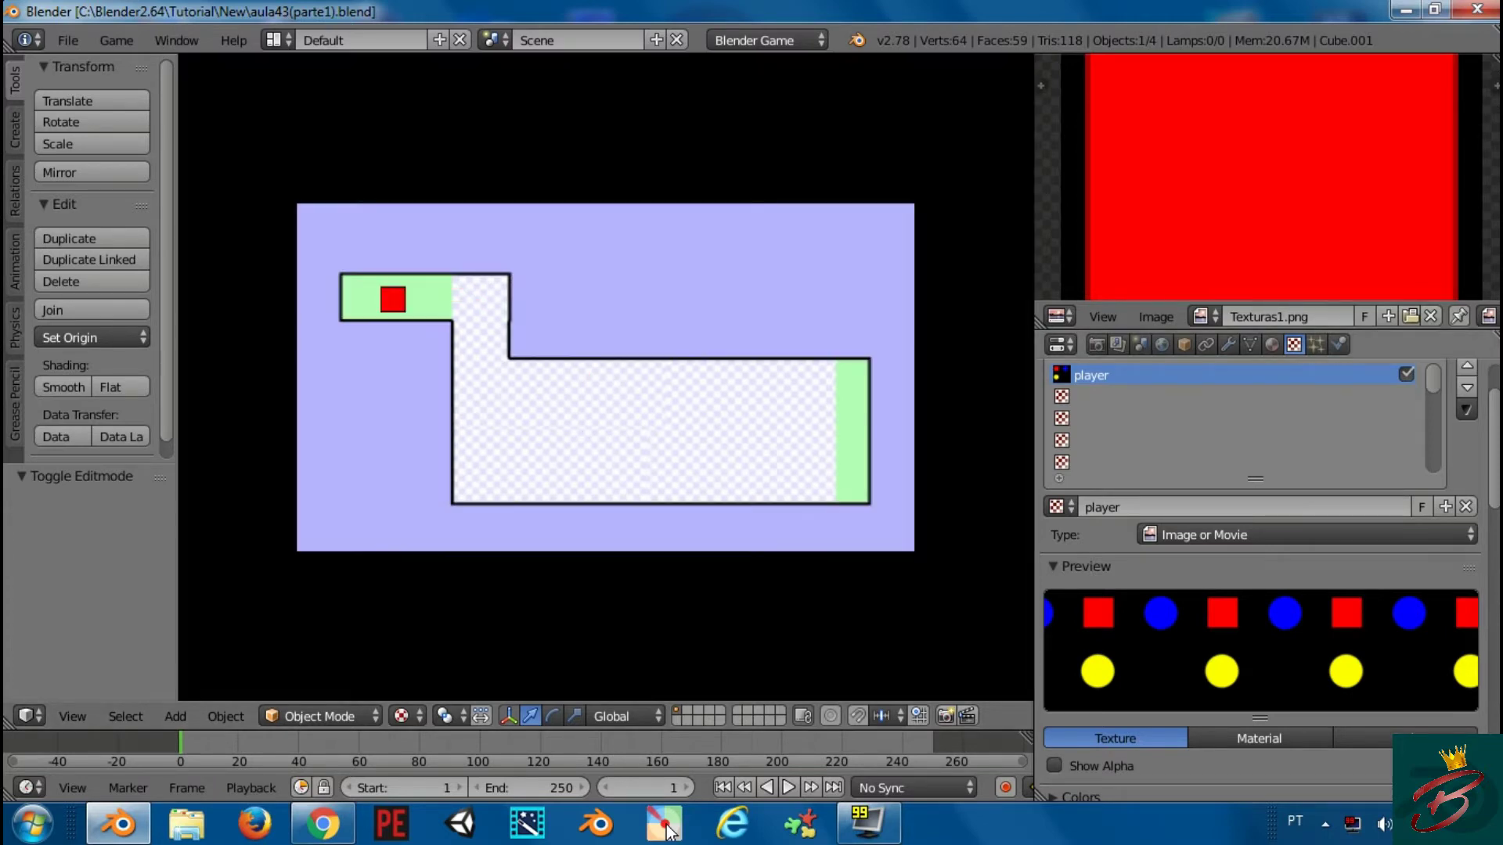
pyautogui.press('Escape')
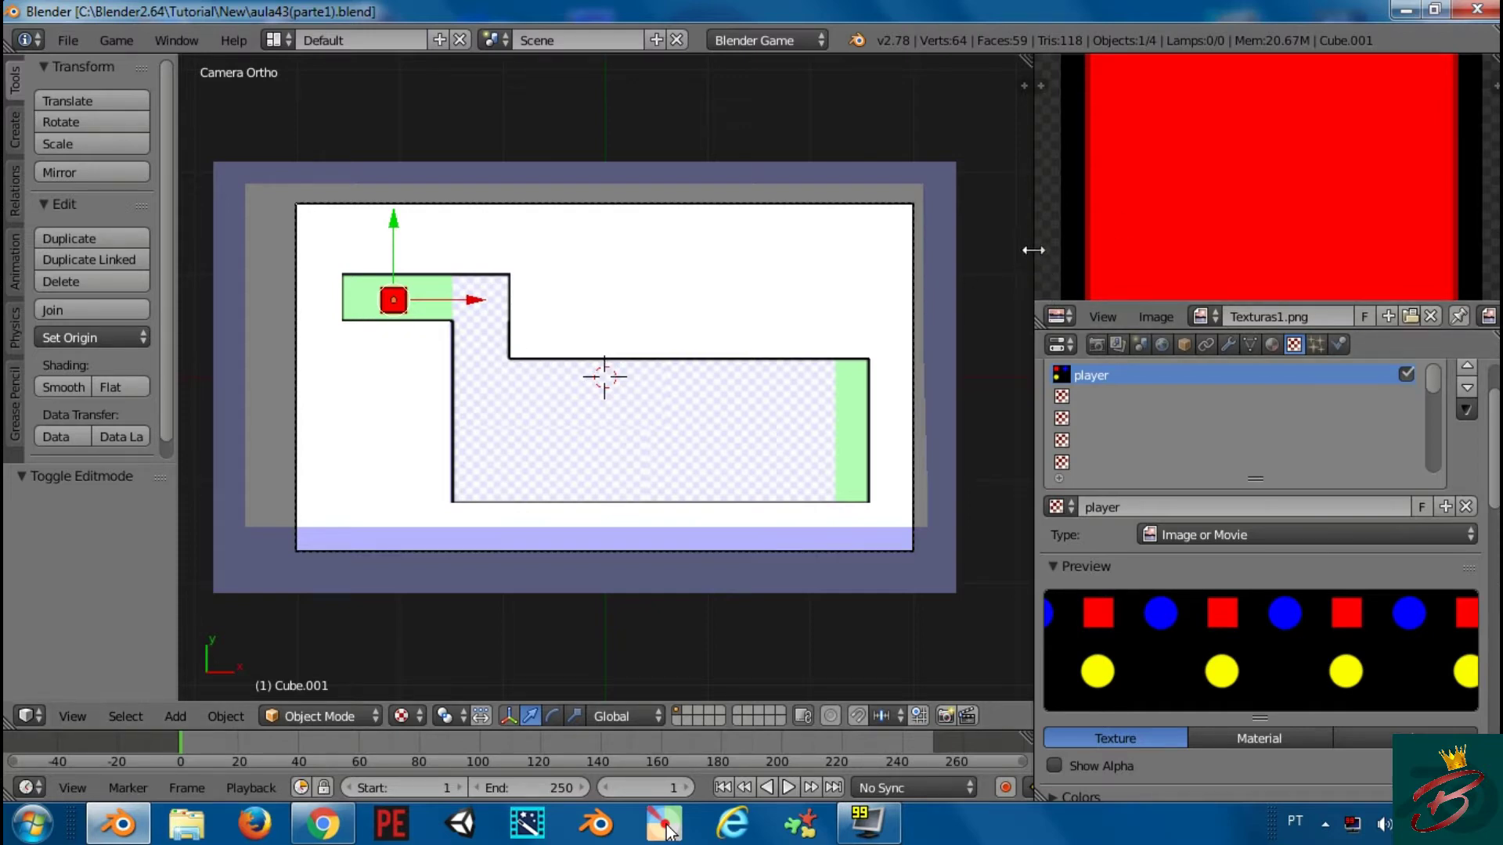
pyautogui.moveTo(1032, 245); pyautogui.dragTo(891, 258)
# Set the player cube's physics type to Character
pyautogui.moveTo(1016, 333); pyautogui.dragTo(1016, 359)
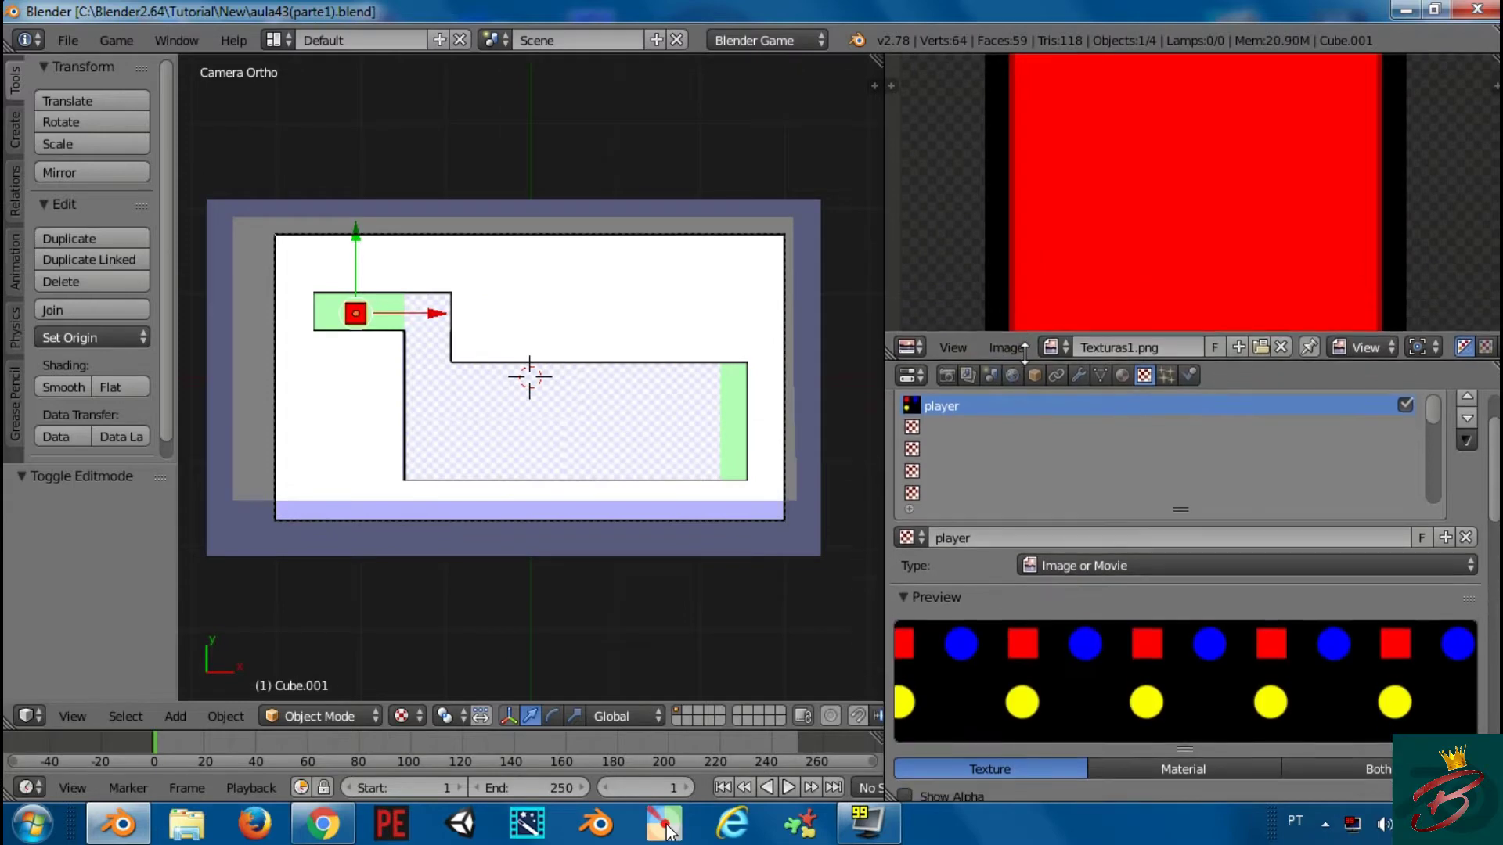
pyautogui.click(1187, 371)
pyautogui.click(1130, 471)
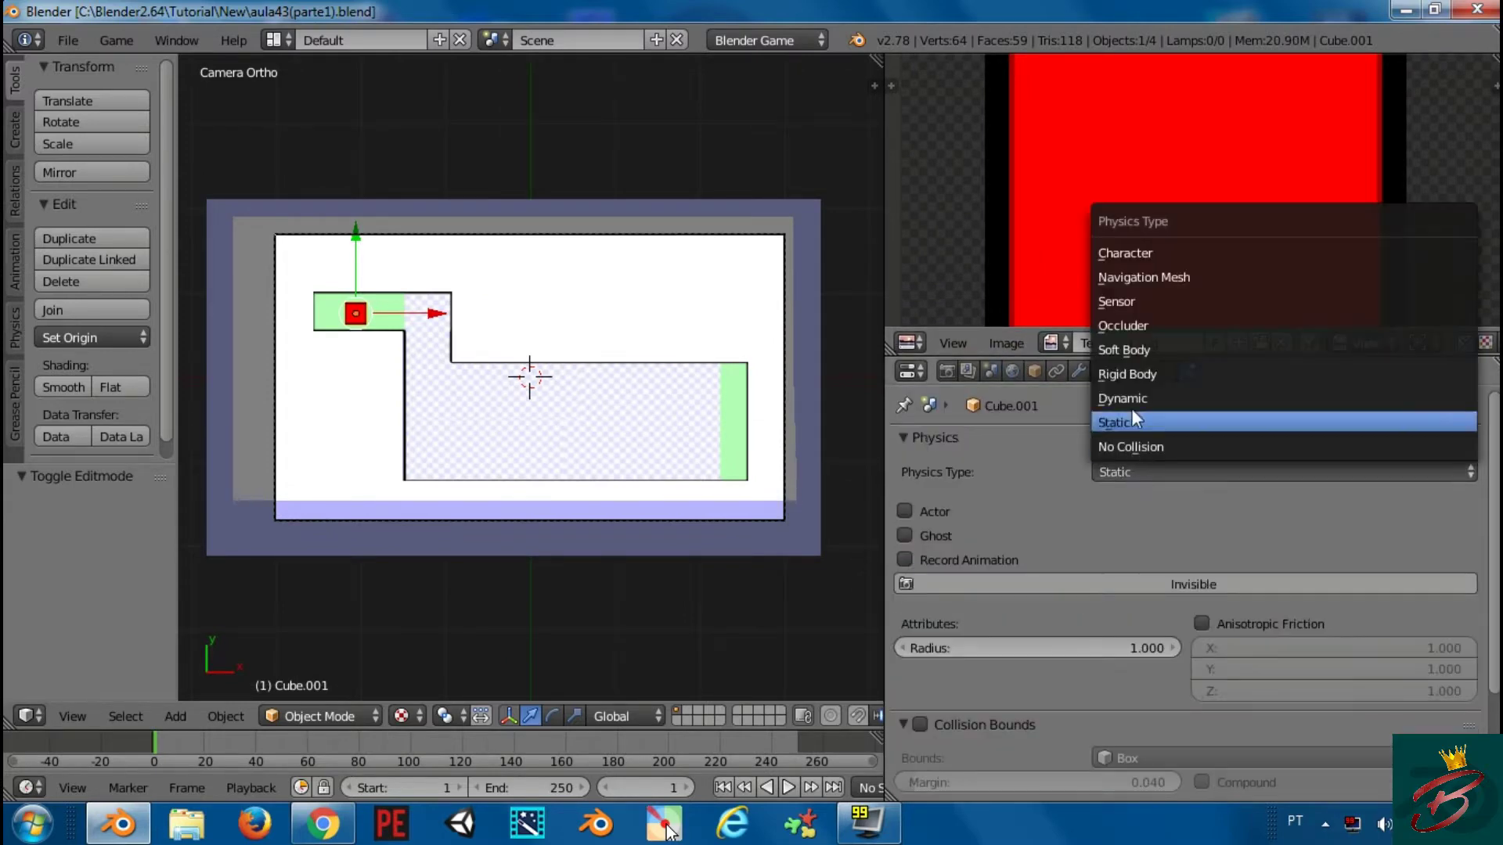
pyautogui.click(1135, 261)
pyautogui.click(1182, 470)
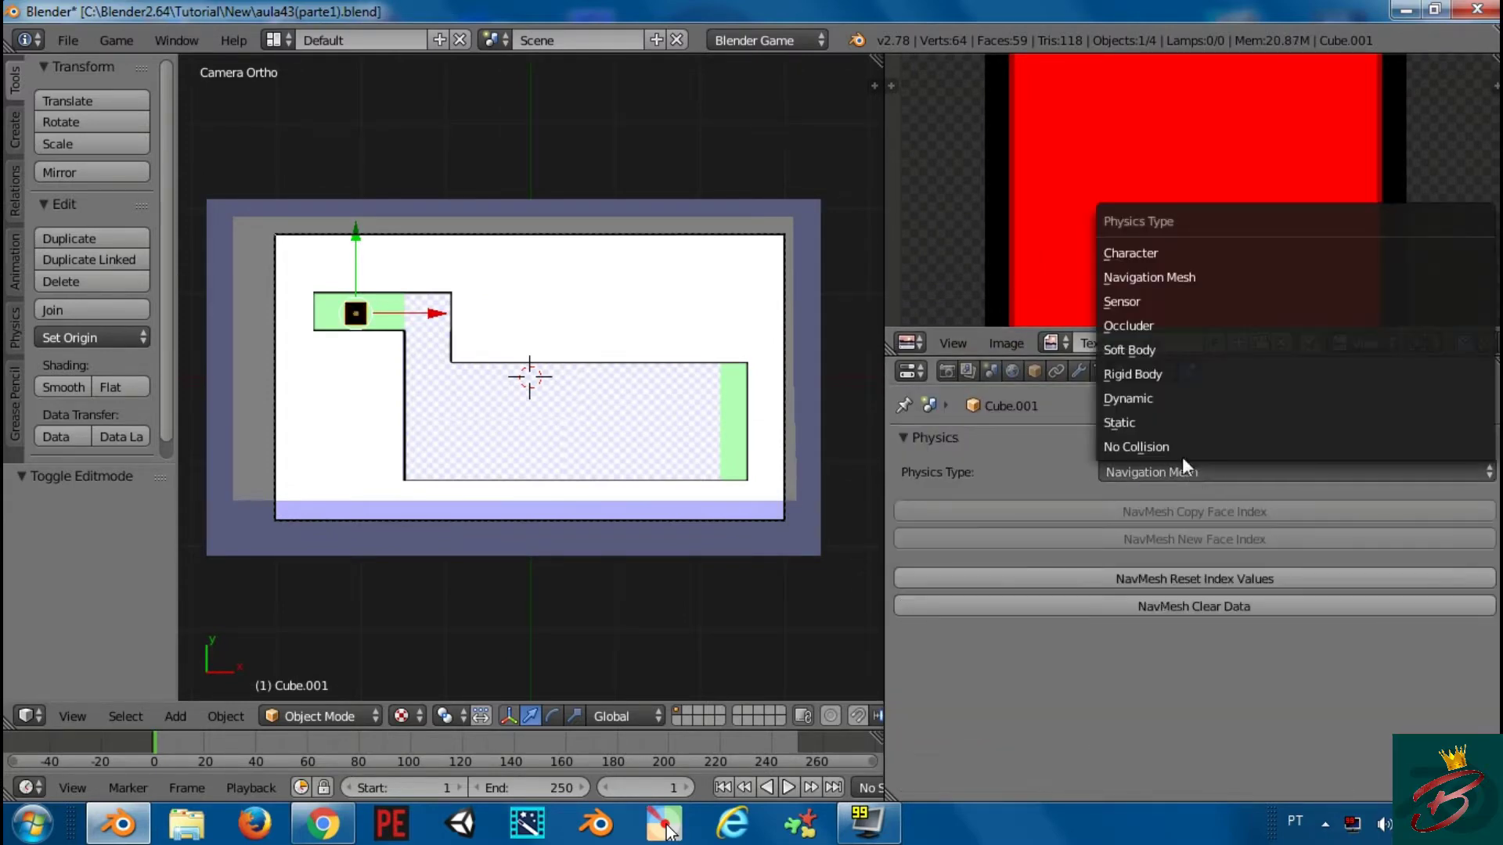
pyautogui.click(1139, 249)
# Set step height to 0.010 and jump force and fall speed max to 0
pyautogui.click(1322, 565)
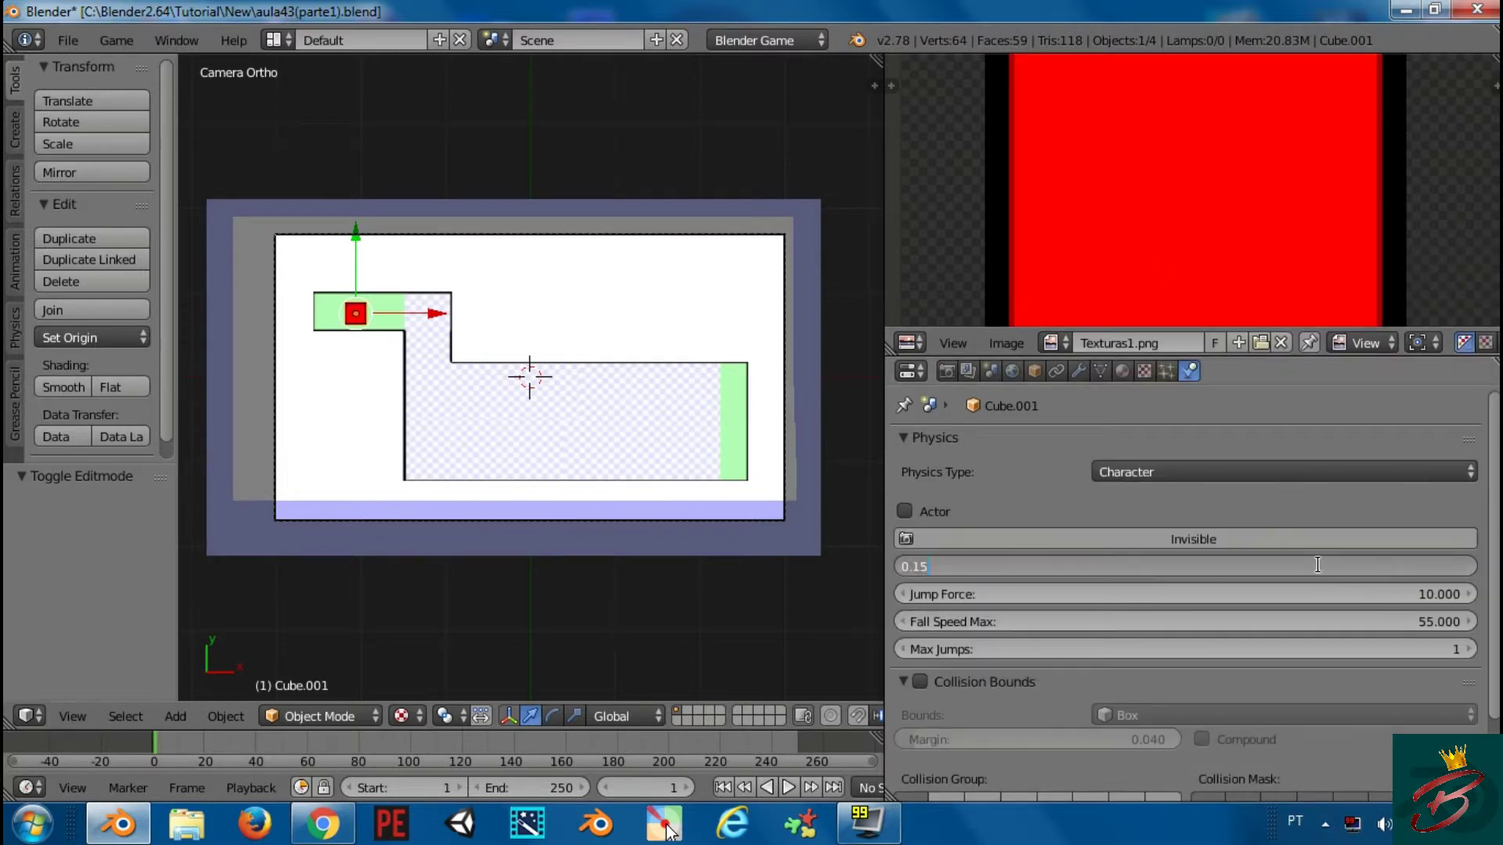
pyautogui.write('0')
pyautogui.press('Return')
pyautogui.click(1237, 593)
pyautogui.write('0')
pyautogui.press('Return')
pyautogui.click(1190, 621)
pyautogui.write('0')
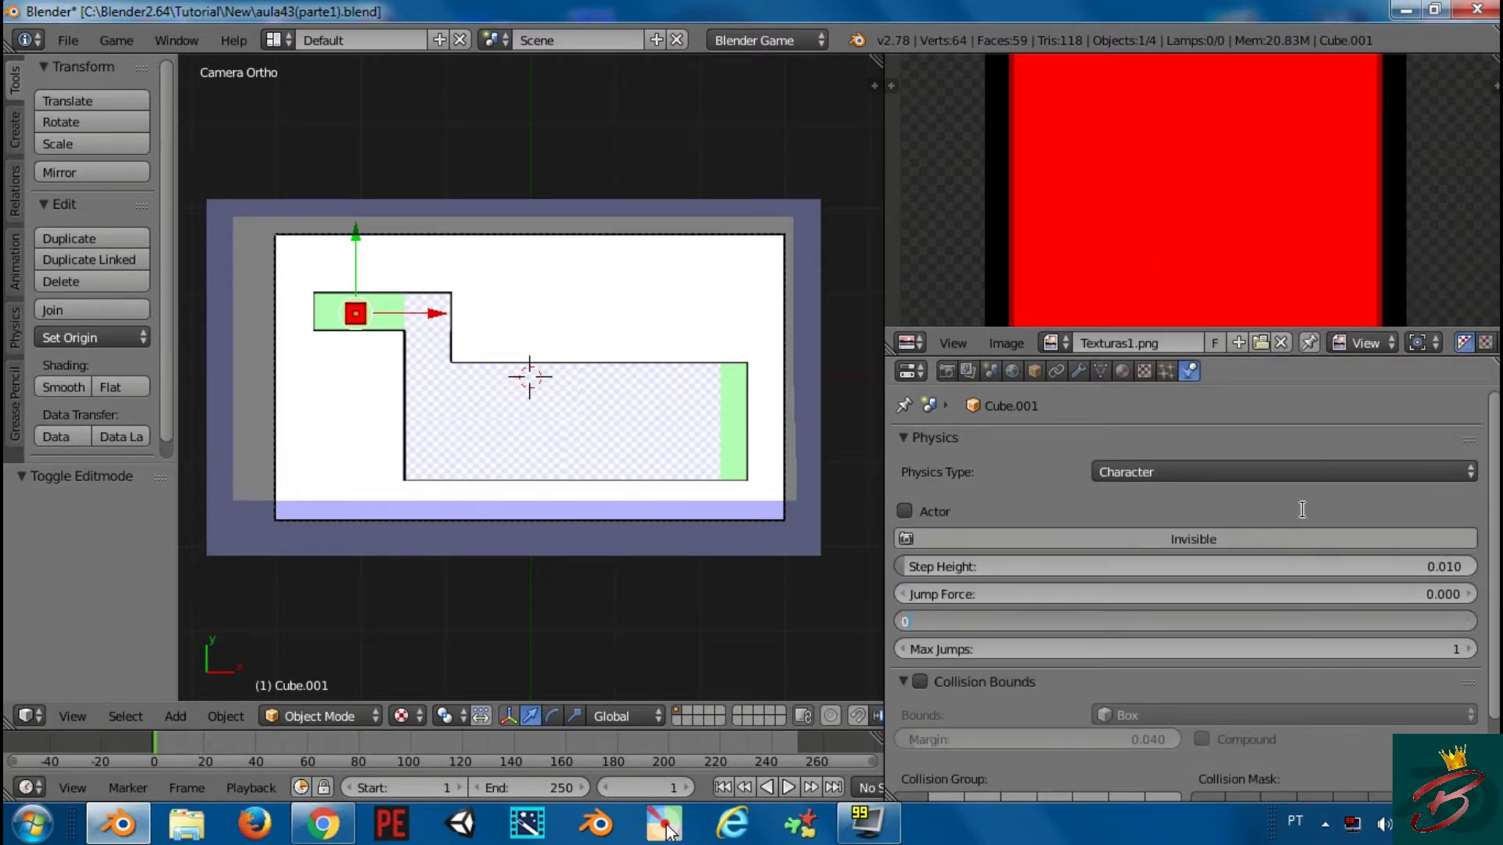
pyautogui.press('Return')
# Make the timeline area at the bottom much taller
pyautogui.click(909, 342)
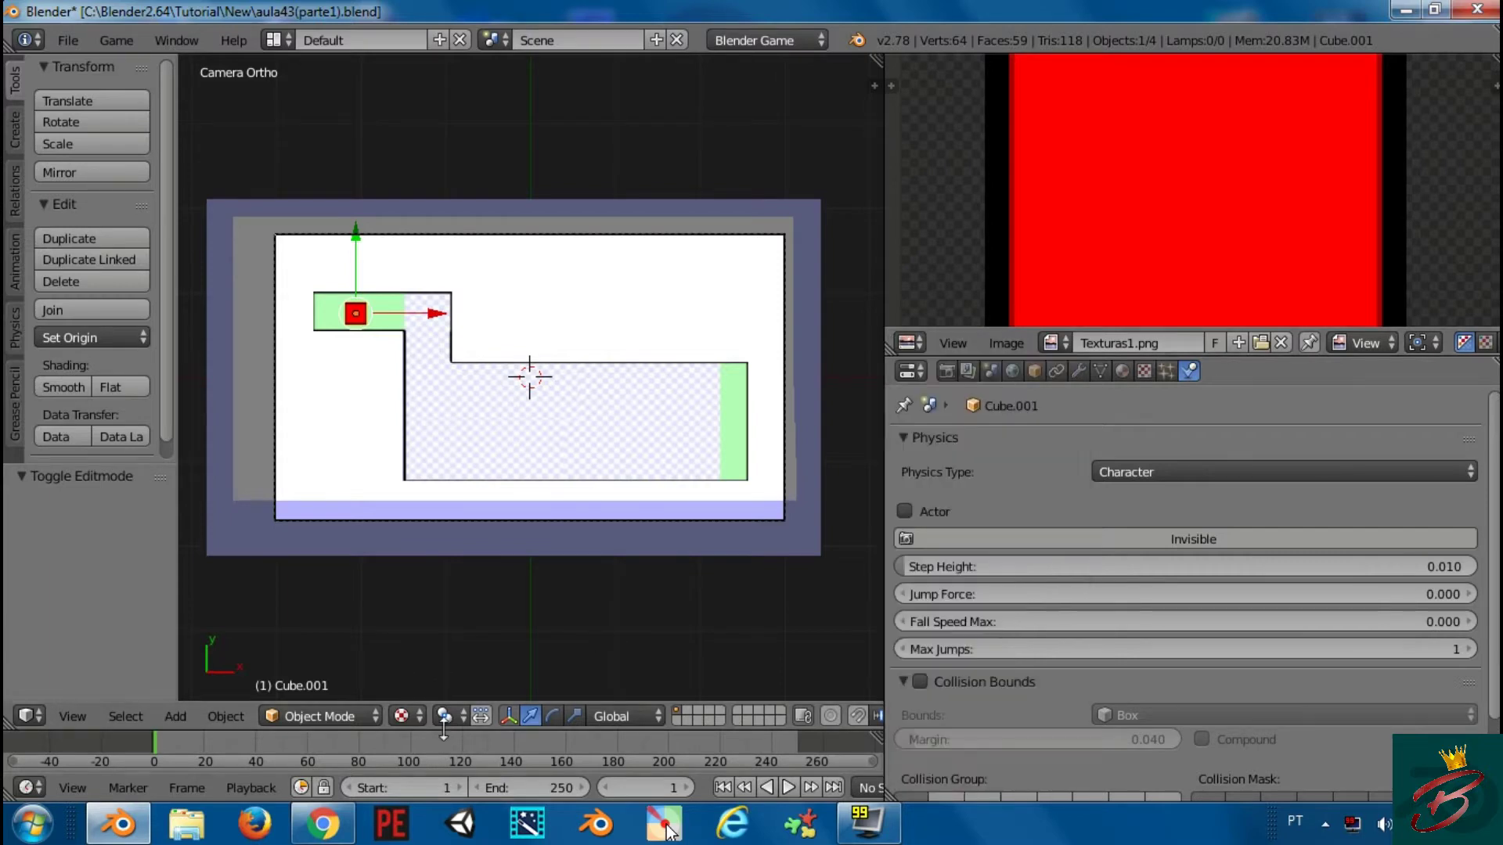
pyautogui.moveTo(118, 730); pyautogui.dragTo(118, 514)
pyautogui.click(29, 787)
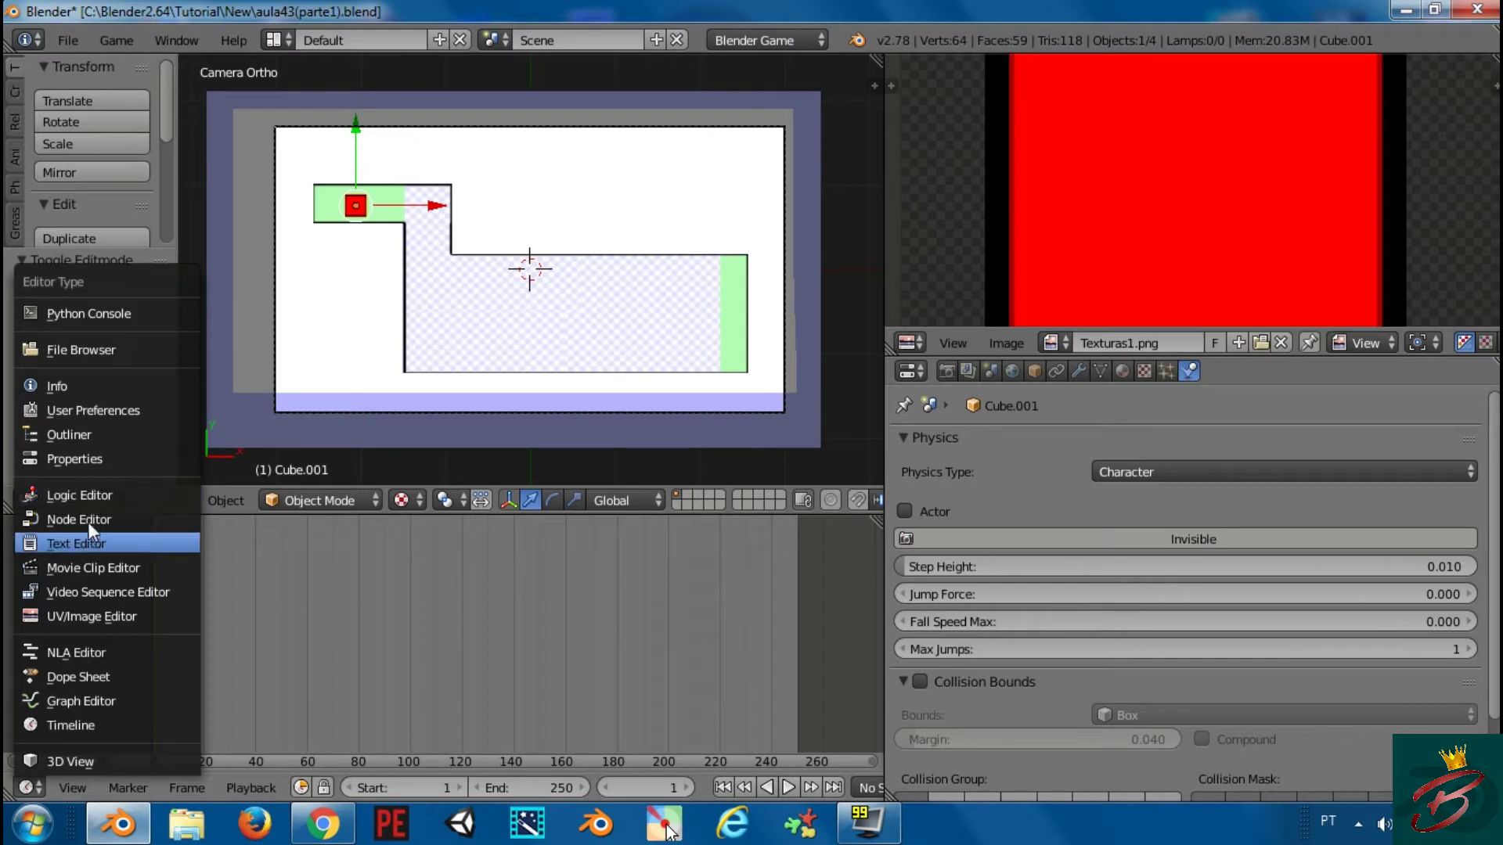
# Turn the timeline into the Logic Editor and add an Always sensor and a Python controller to Cube.001
pyautogui.click(88, 499)
pyautogui.moveTo(463, 758); pyautogui.dragTo(247, 667)
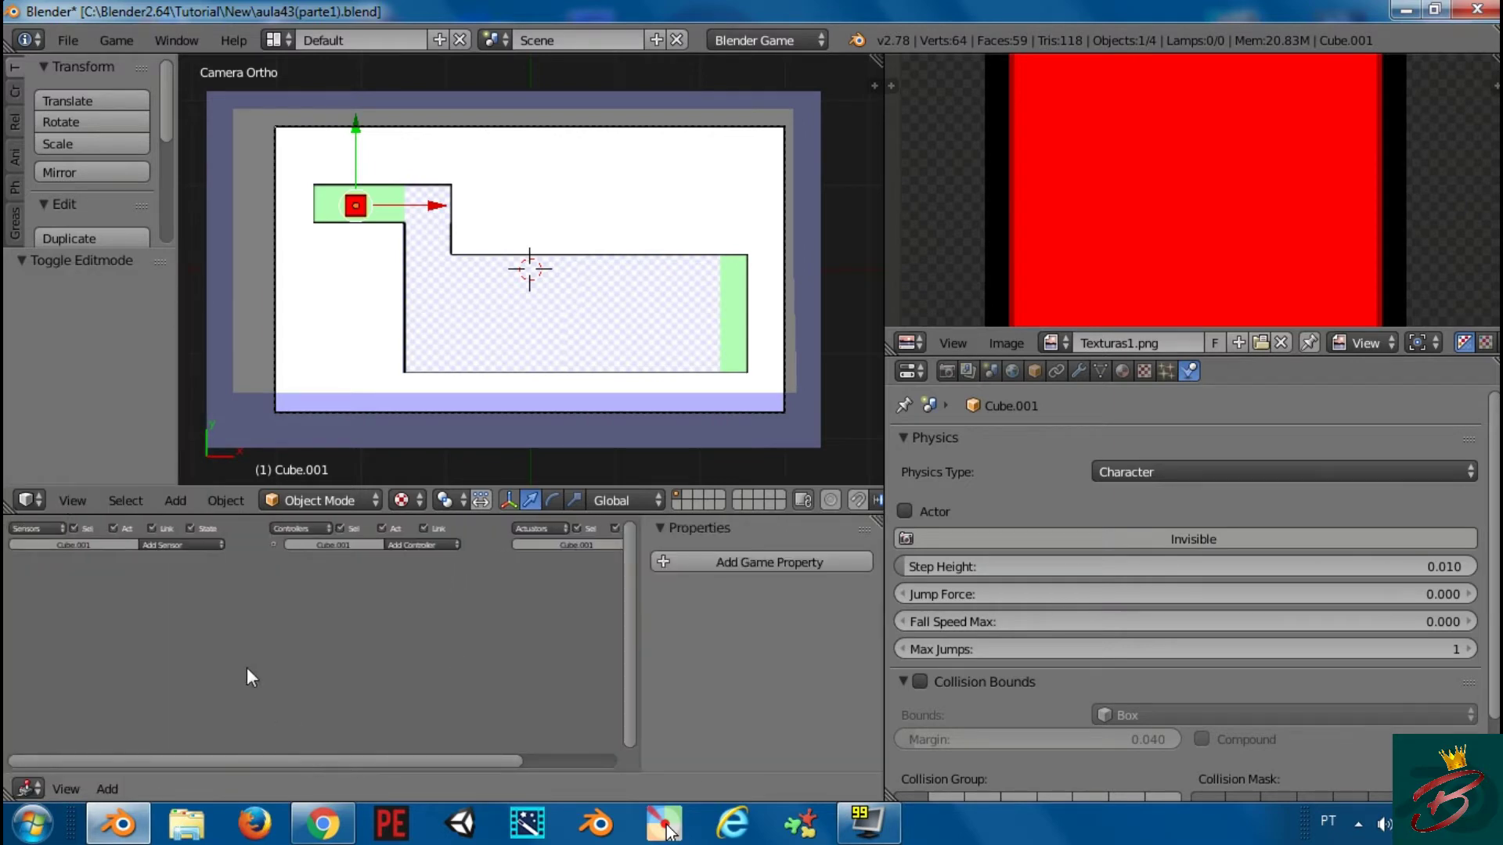
pyautogui.click(194, 548)
pyautogui.click(411, 546)
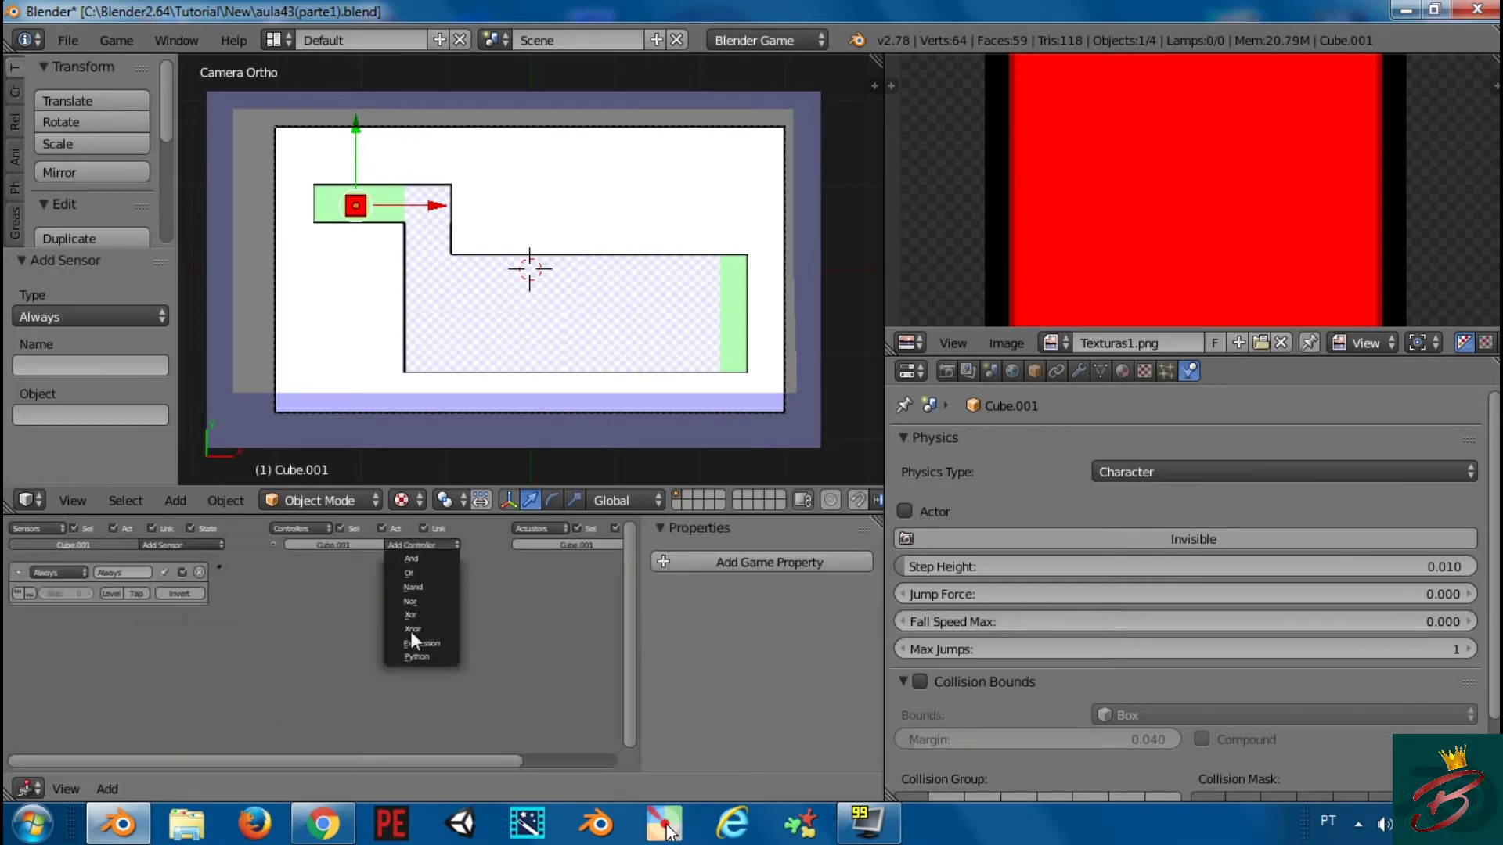
pyautogui.click(411, 656)
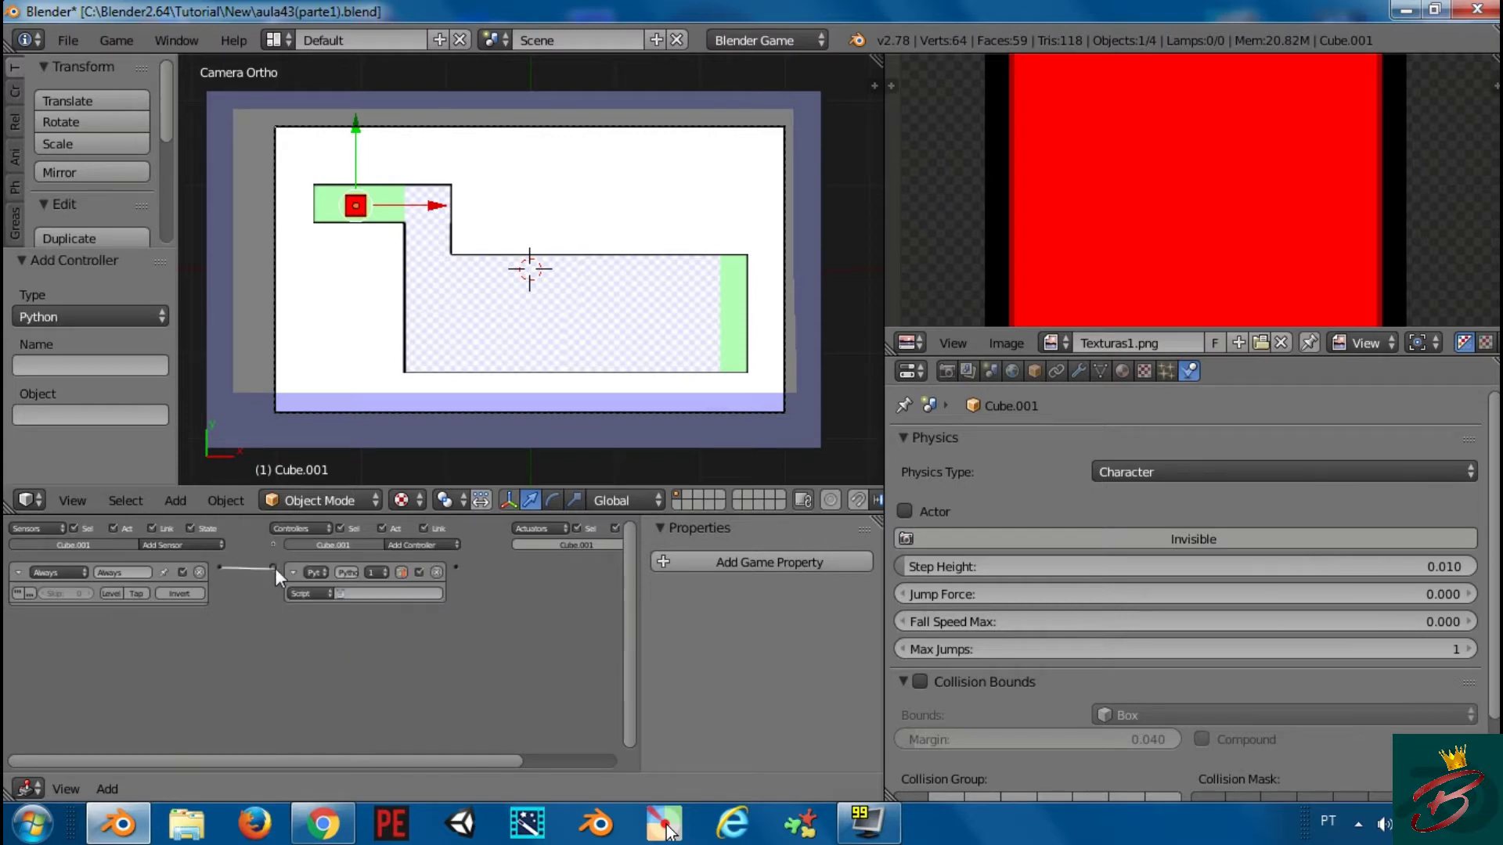
# Change the image area to a taller Text Editor with a new text block being named mov.py
pyautogui.click(910, 343)
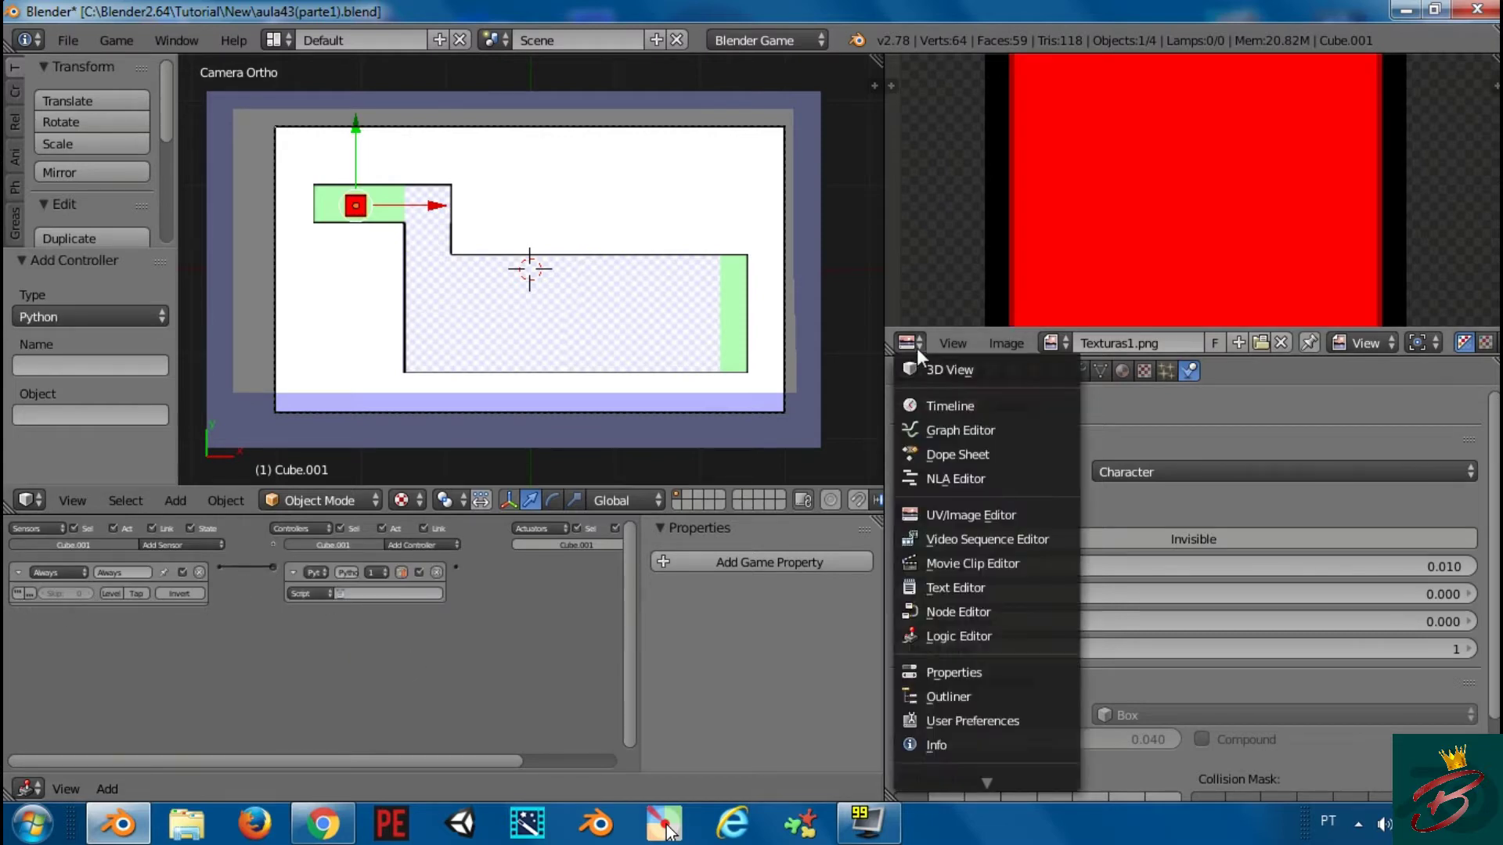
pyautogui.click(1018, 587)
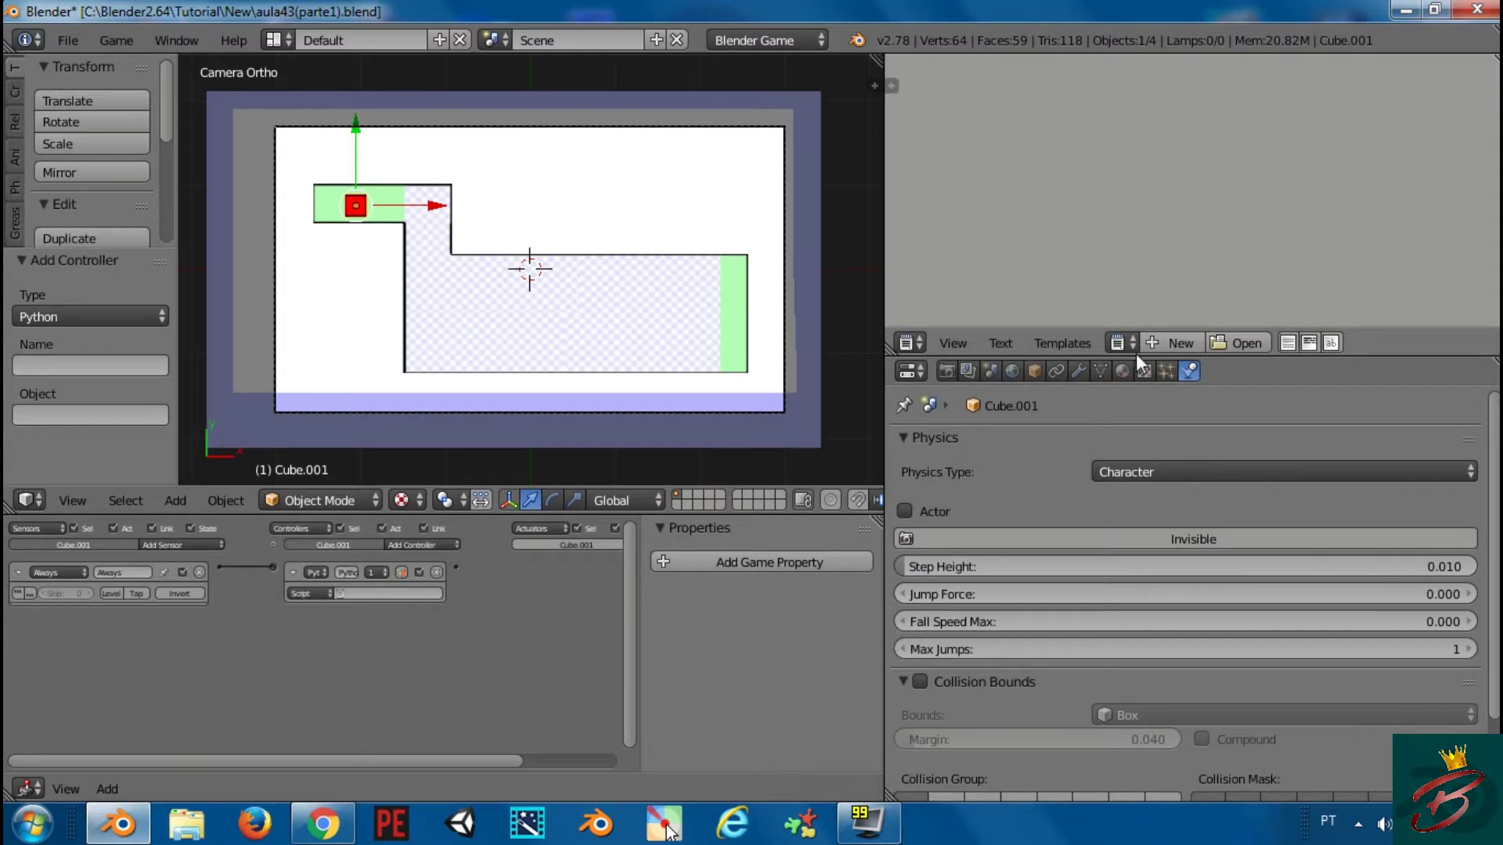
pyautogui.moveTo(1156, 353); pyautogui.dragTo(1151, 516)
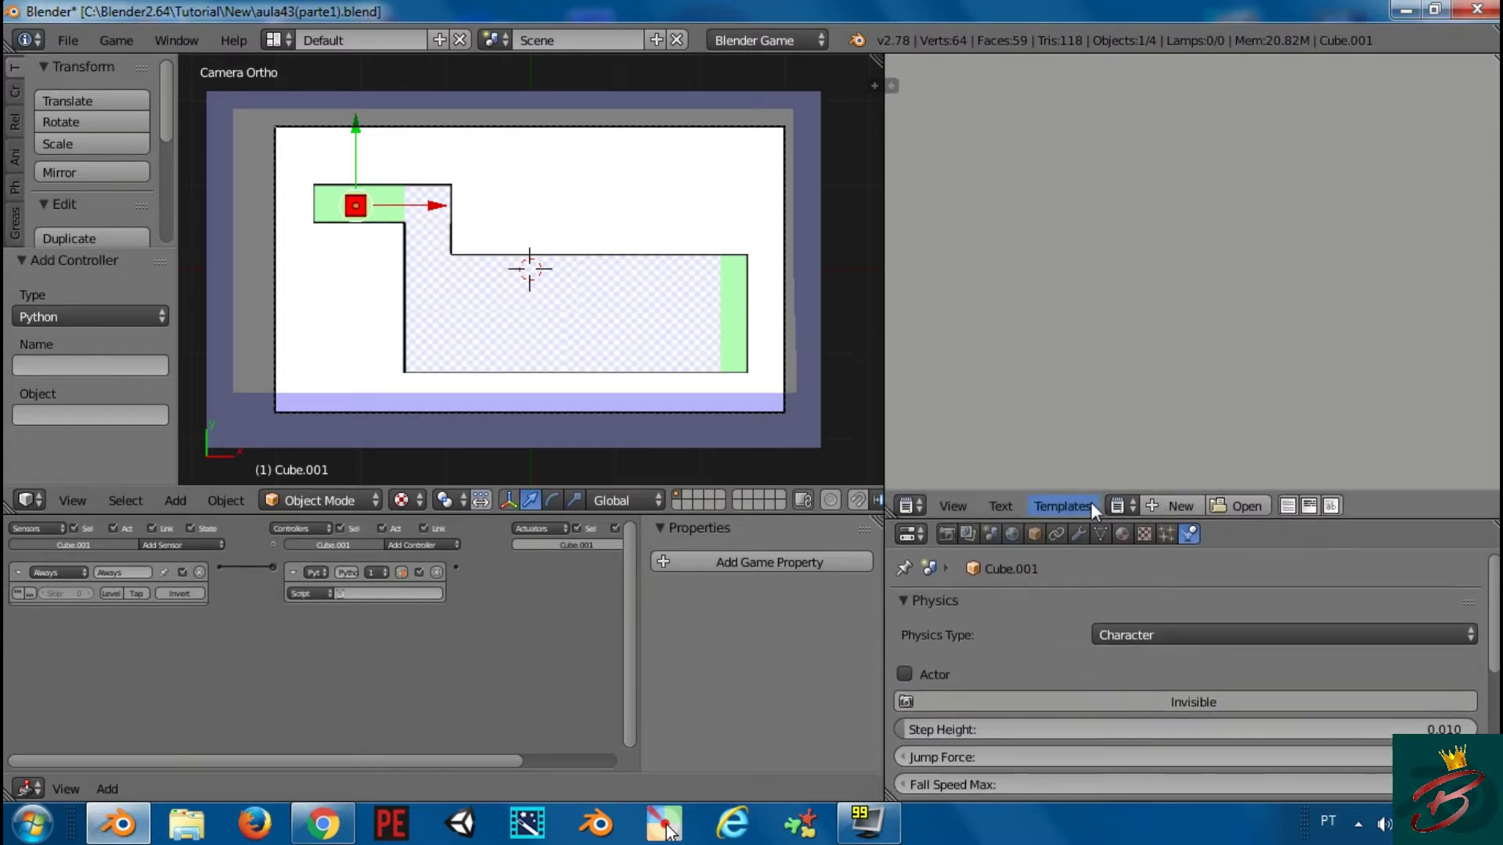
pyautogui.click(1157, 504)
pyautogui.click(1283, 504)
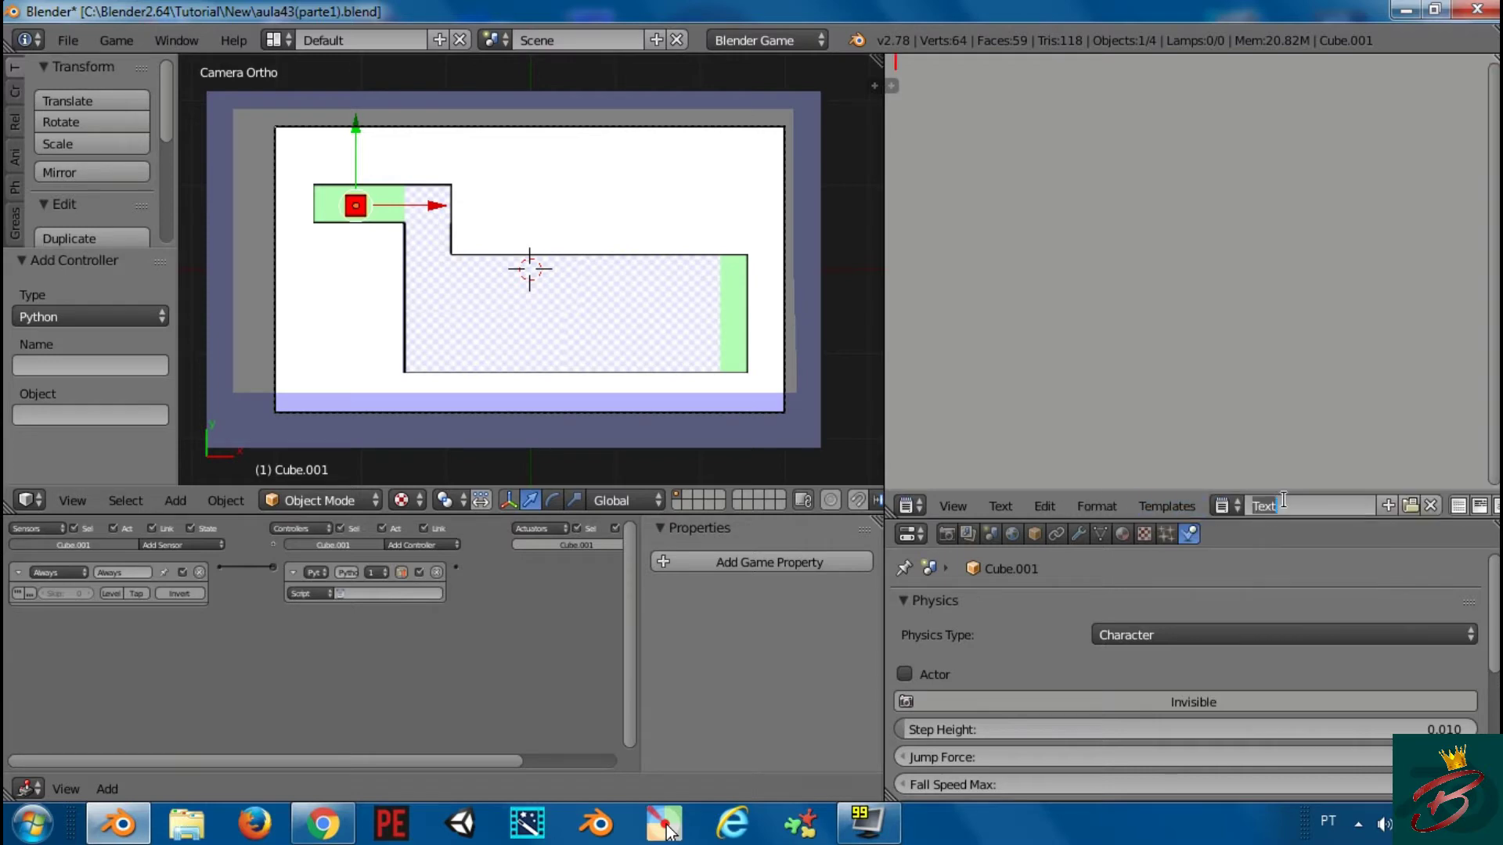
pyautogui.write('mov.p')
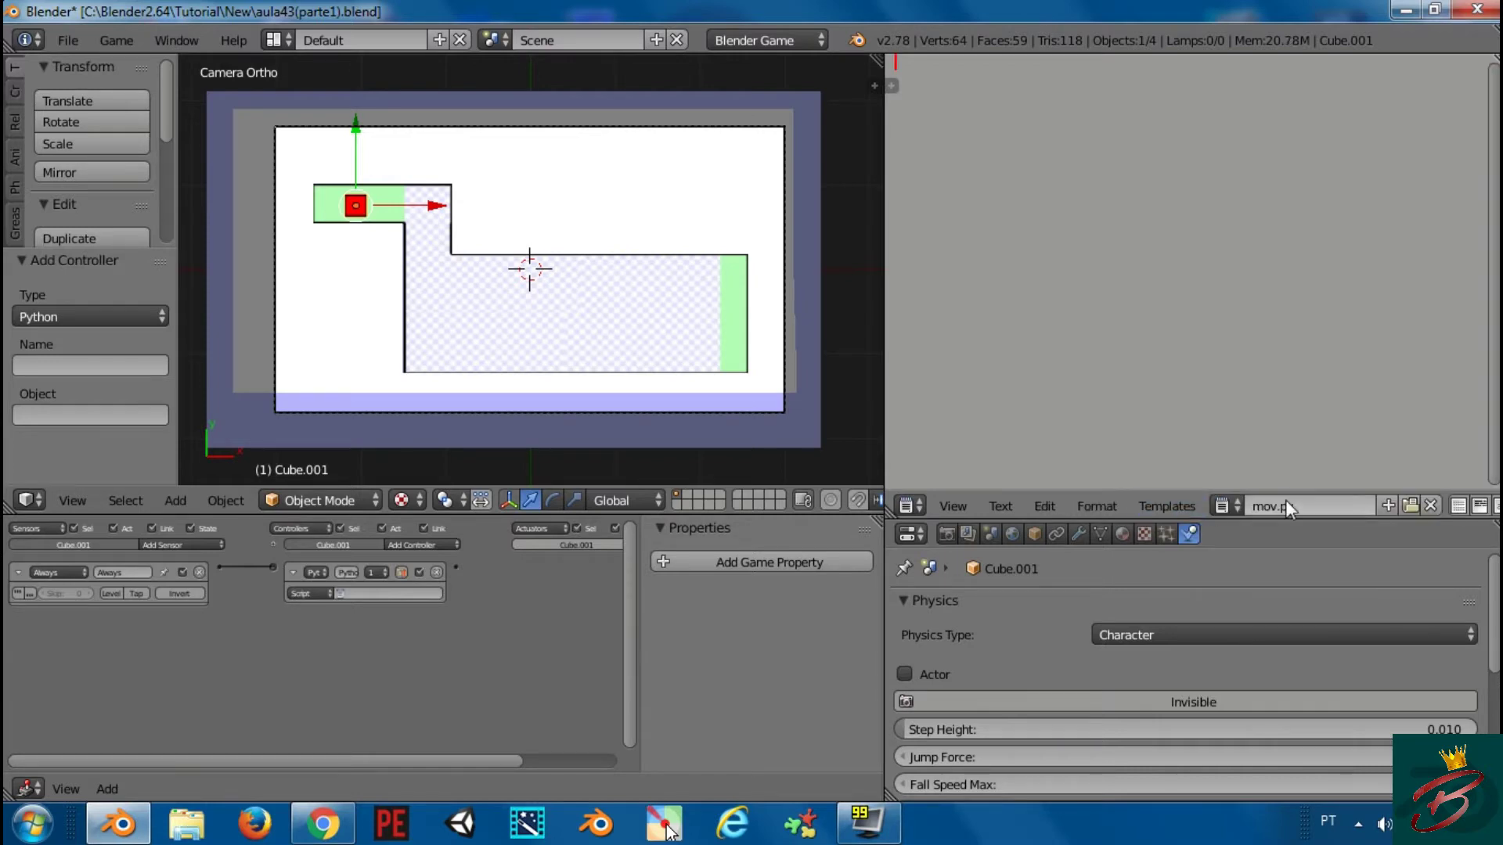
pyautogui.write('s')
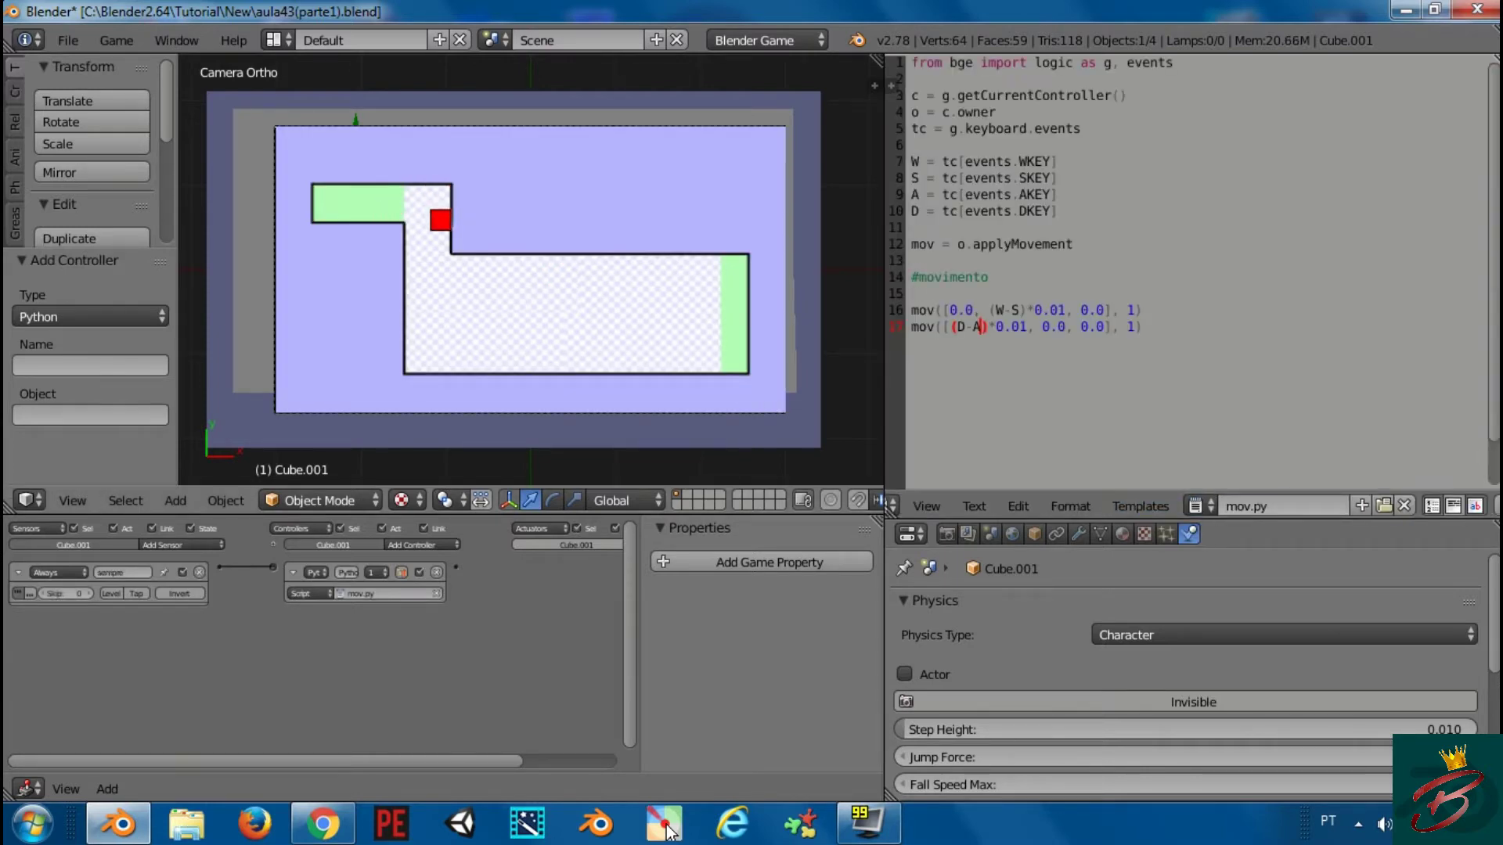
pyautogui.write('awd')
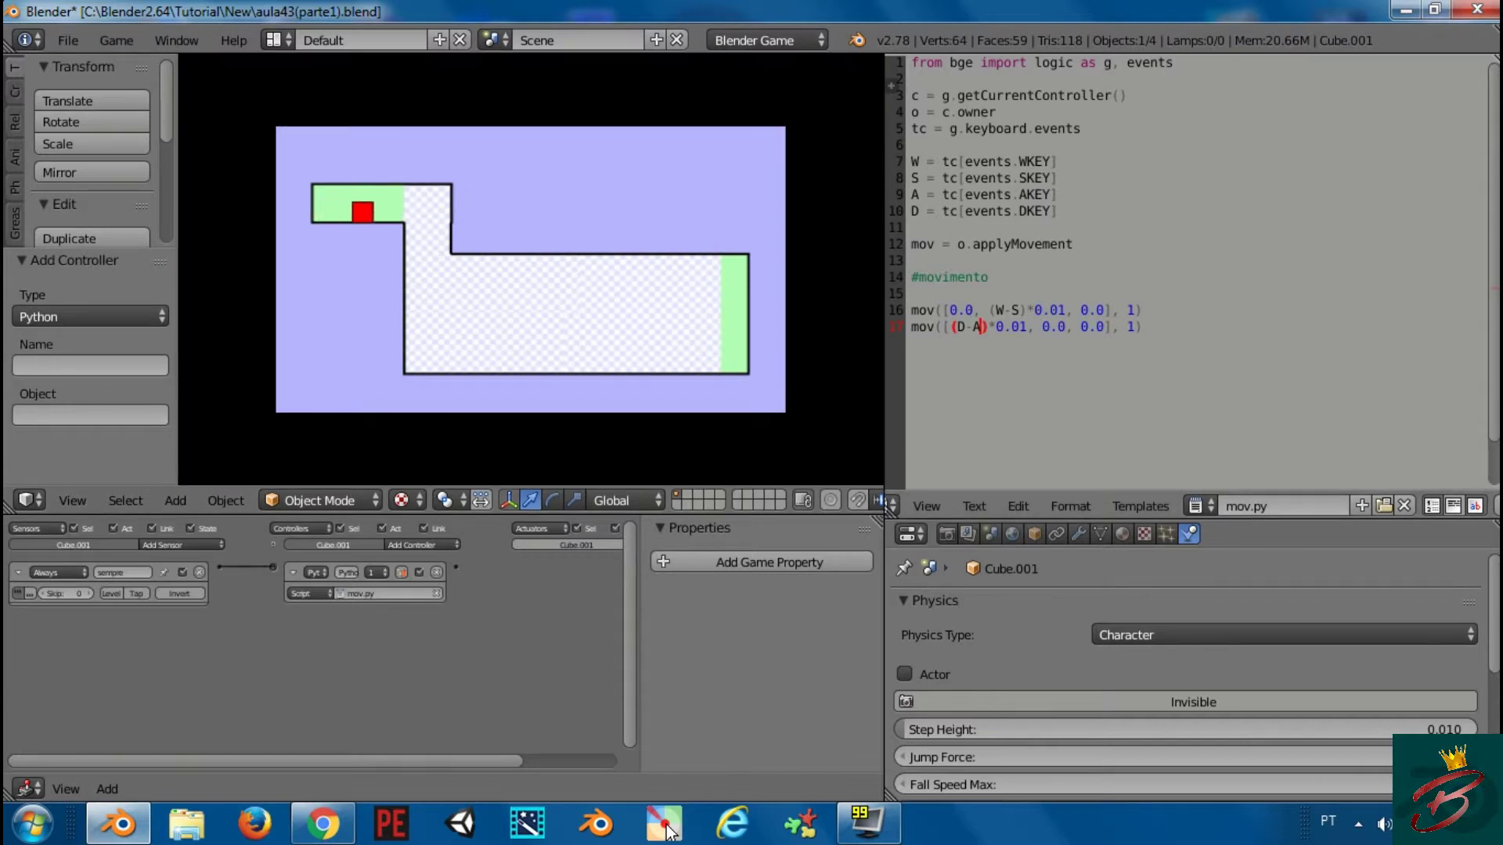
# Exit the game and select through the whole mov.py script to review it
pyautogui.press('Escape')
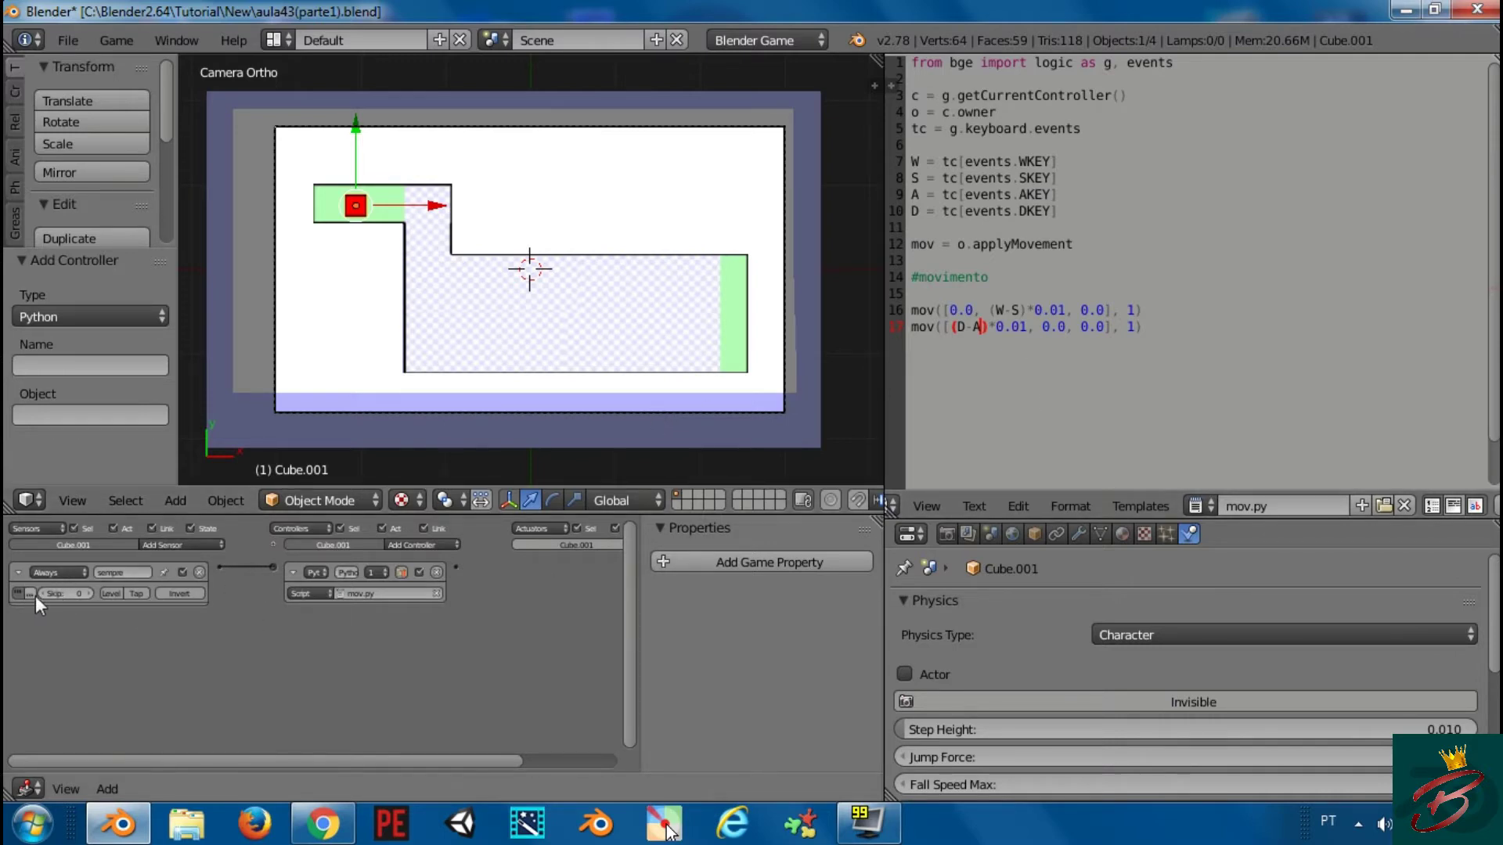
pyautogui.click(377, 594)
pyautogui.hotkey('ctrl', 'a')
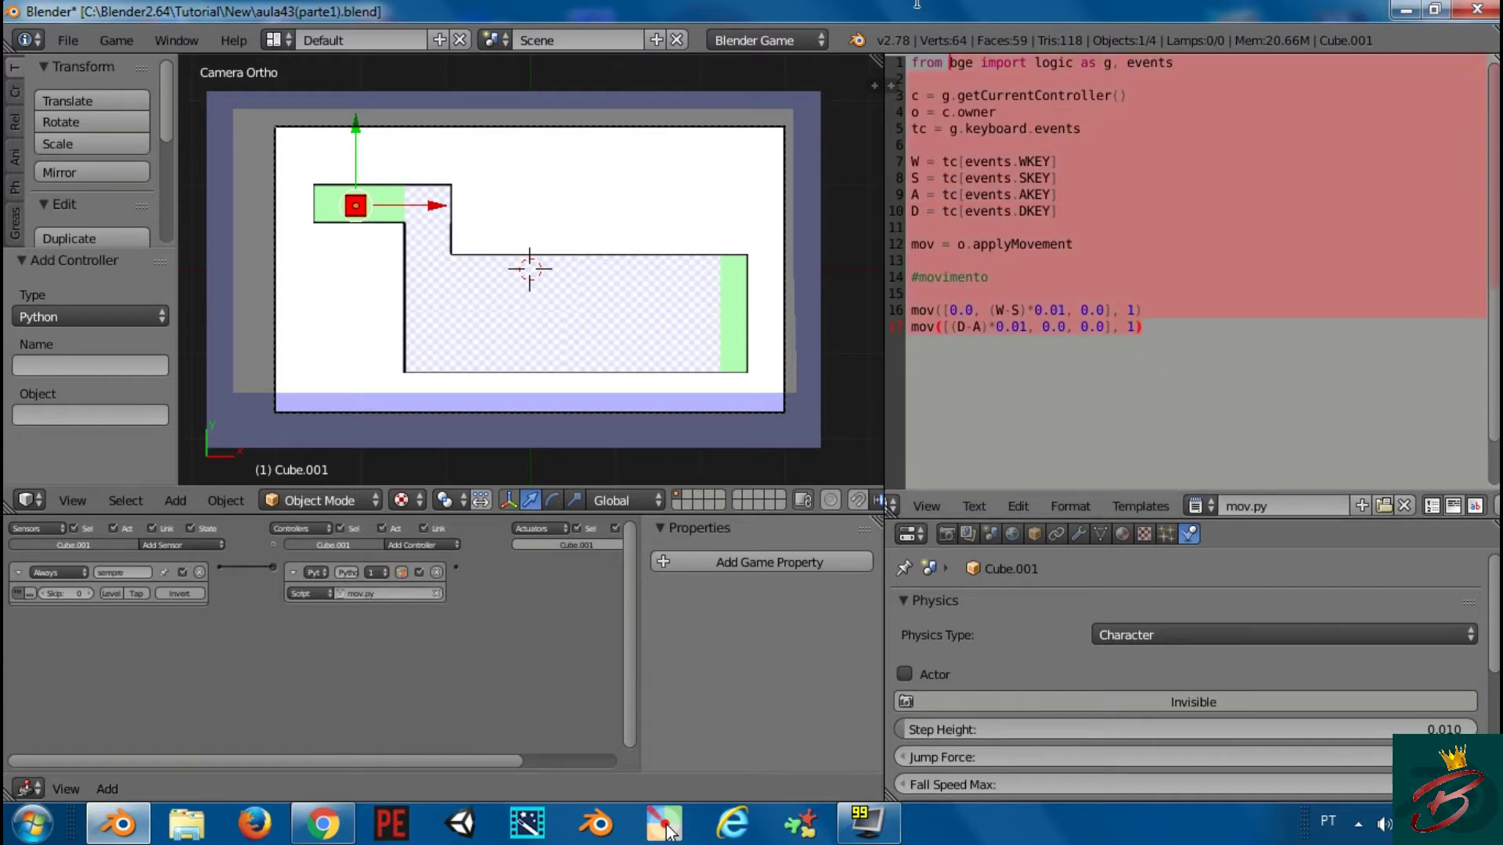
pyautogui.moveTo(1146, 329); pyautogui.dragTo(819, 4)
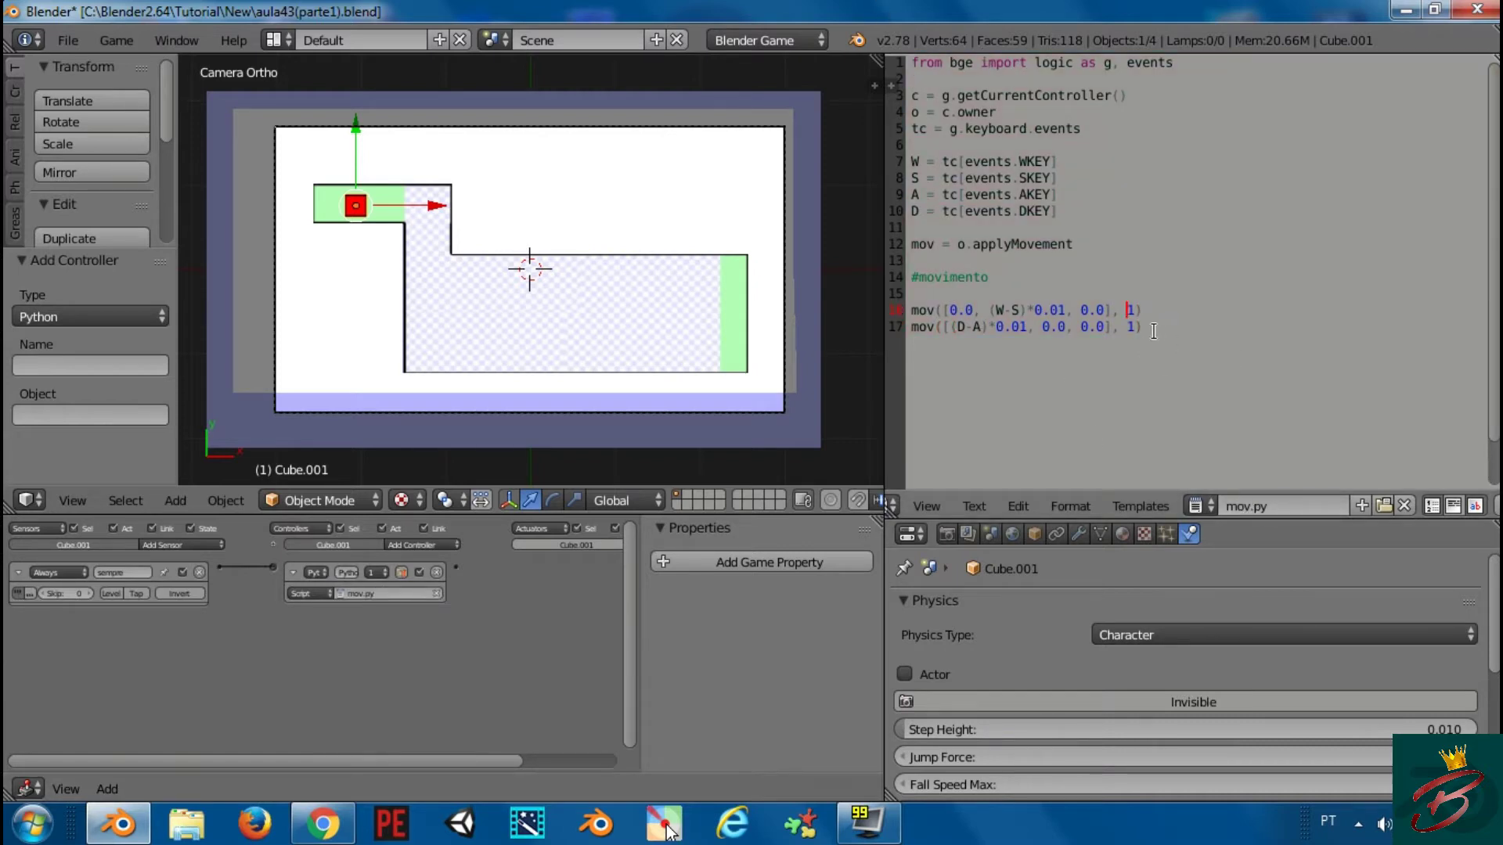
pyautogui.moveTo(1144, 327); pyautogui.dragTo(899, 49)
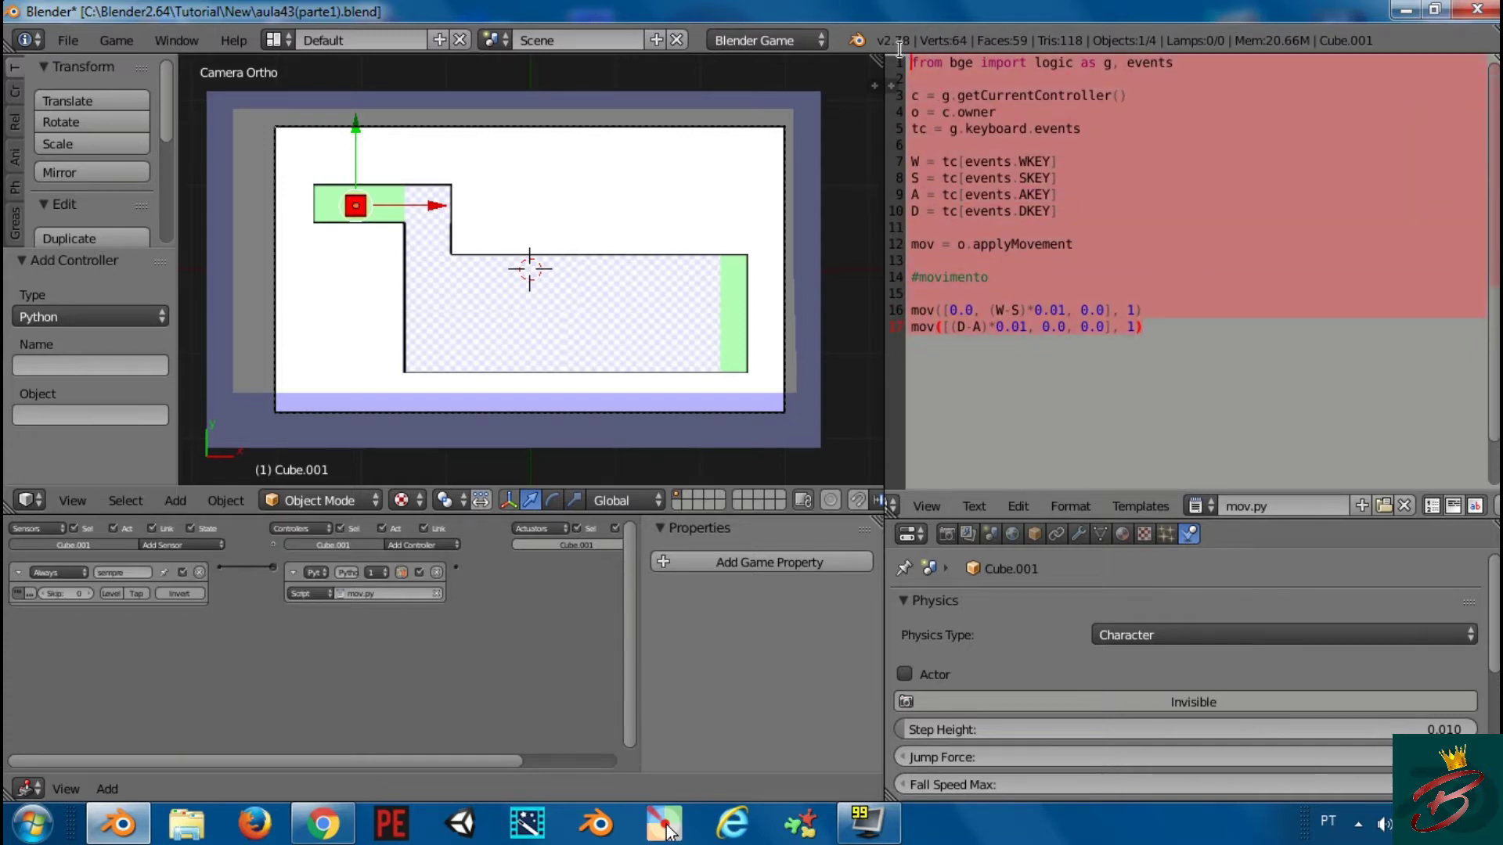
pyautogui.moveTo(1173, 342); pyautogui.dragTo(900, 31)
pyautogui.moveTo(1166, 325); pyautogui.dragTo(894, 15)
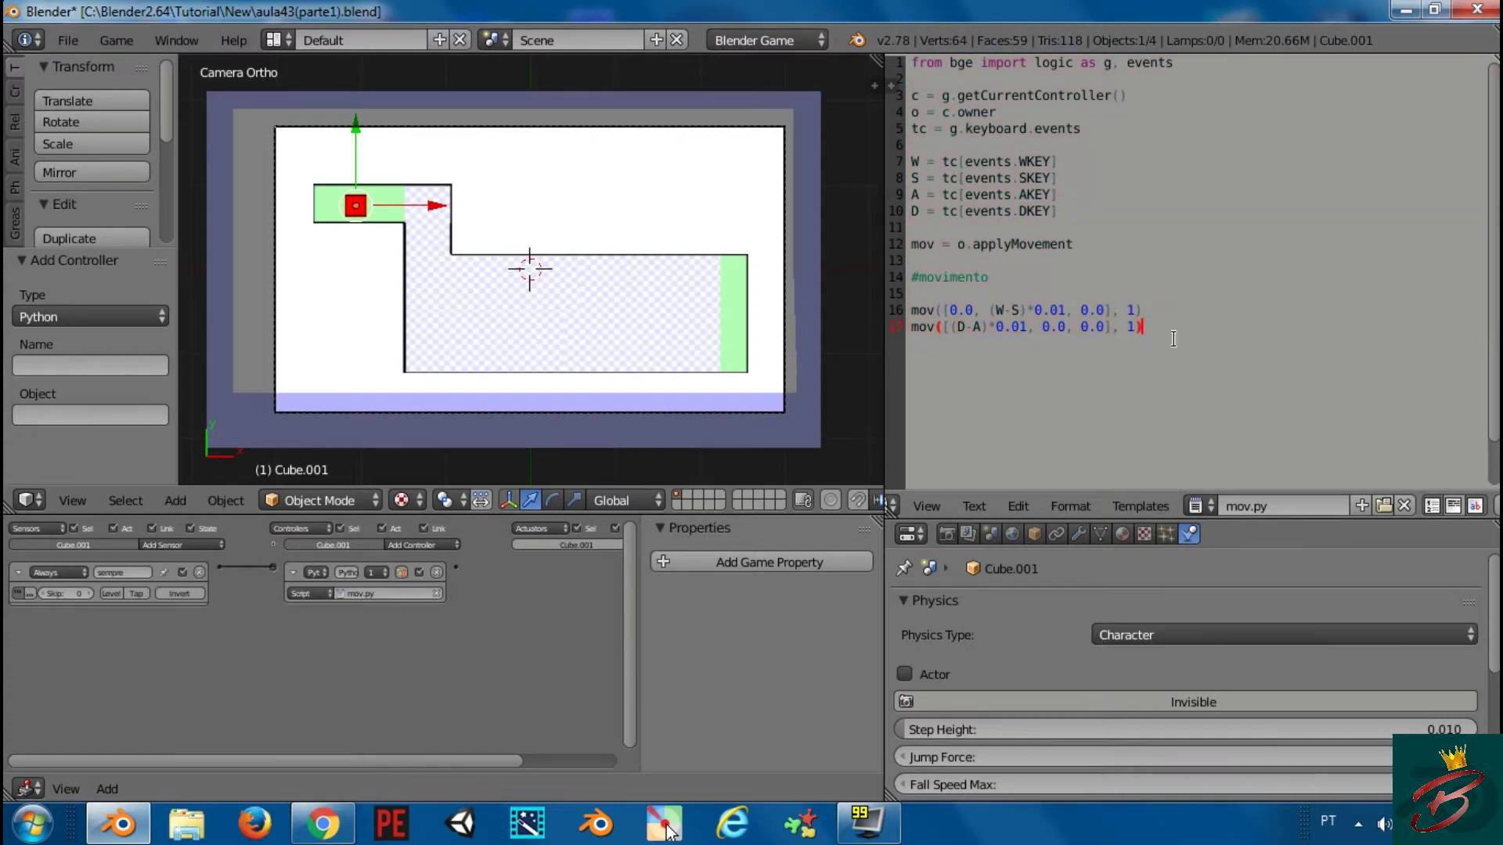
pyautogui.moveTo(1166, 325); pyautogui.dragTo(900, 31)
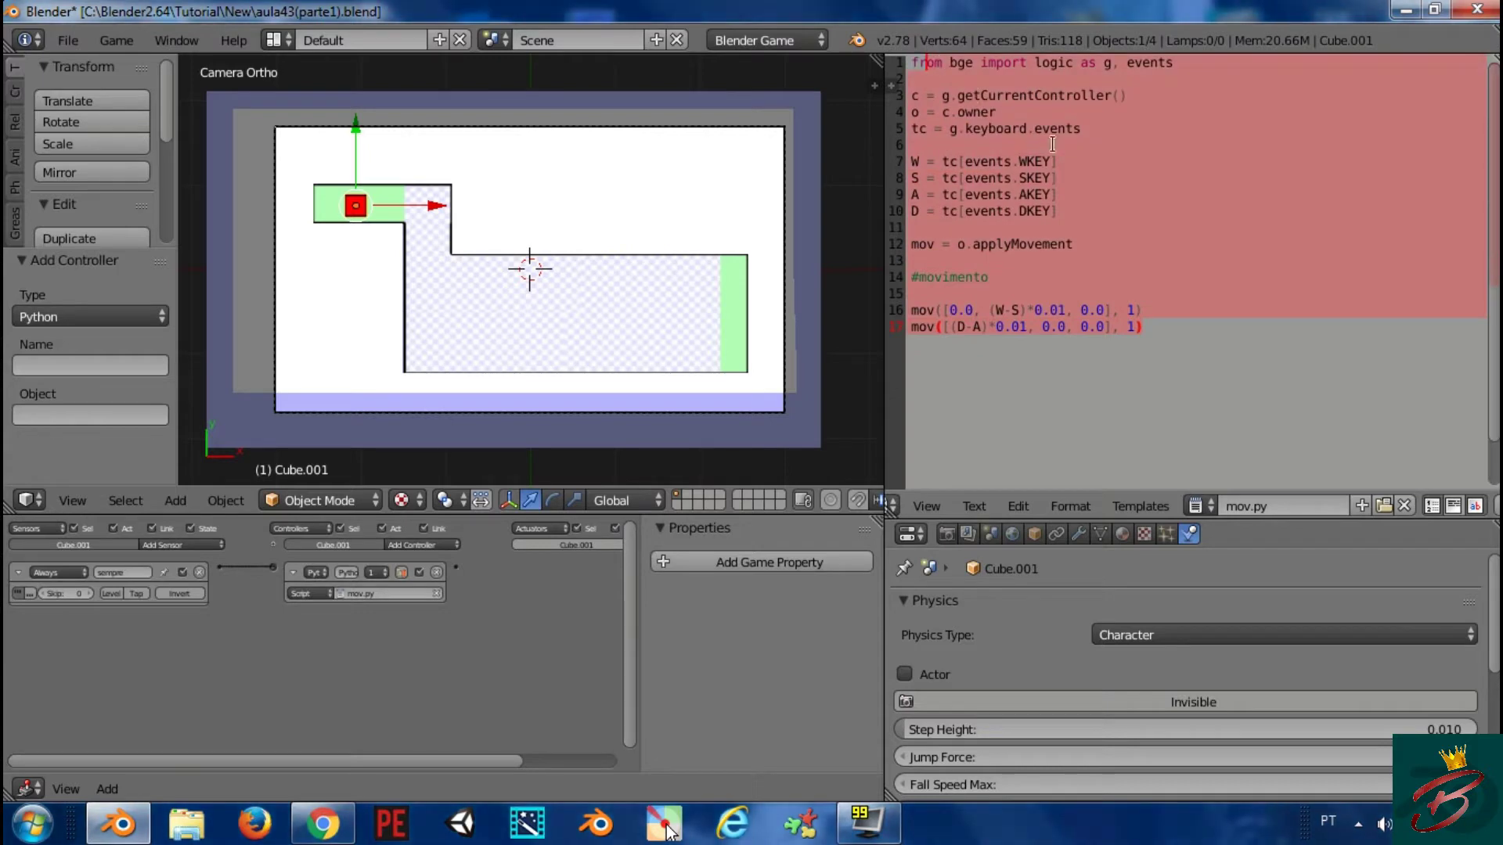
pyautogui.click(1072, 145)
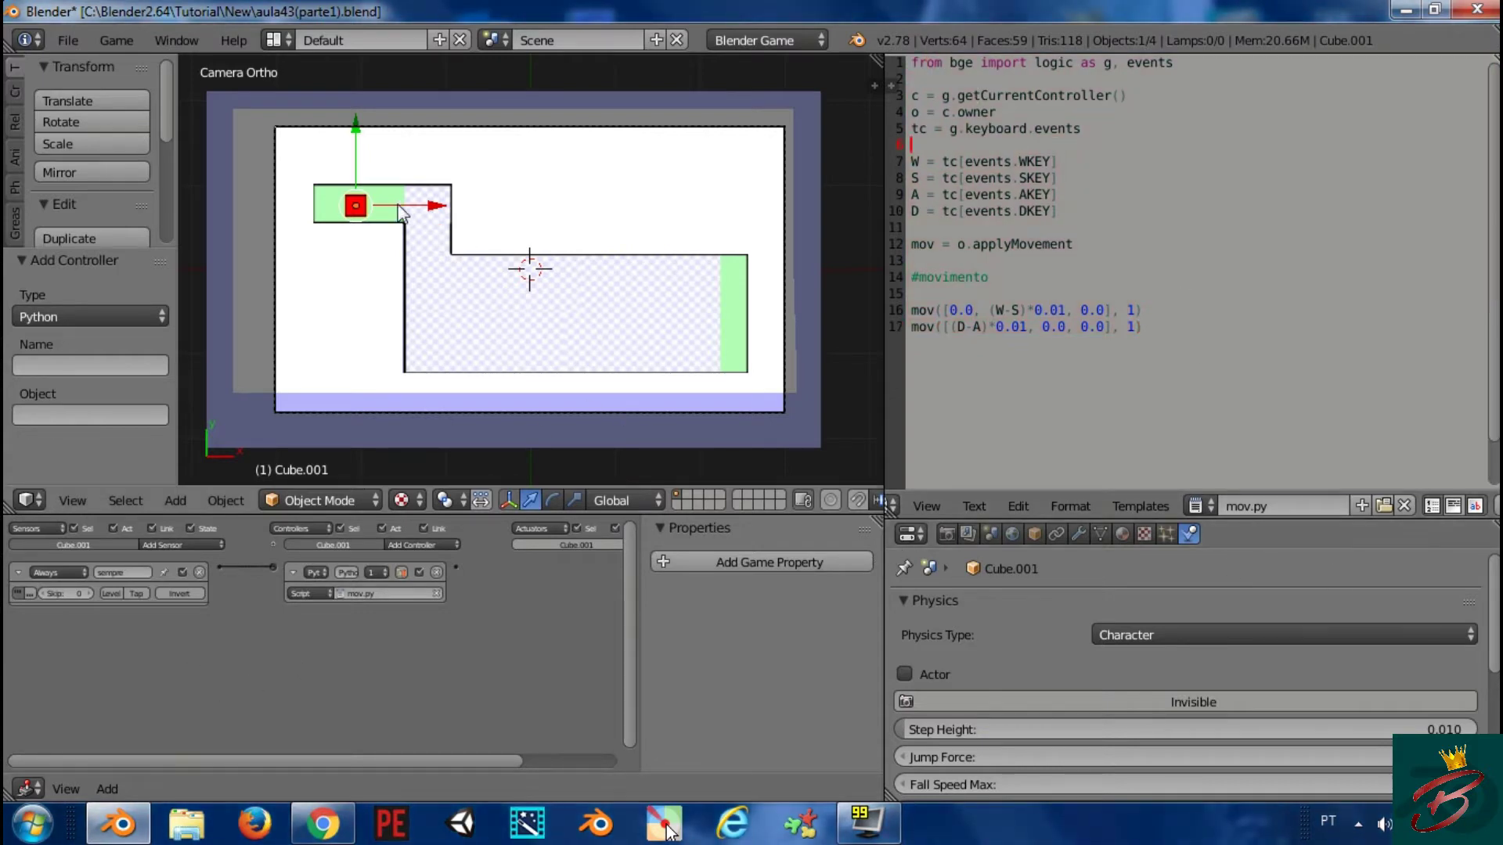
# Play-test the level, steering the red cube right, down, up and back down the corridor
pyautogui.press('p')
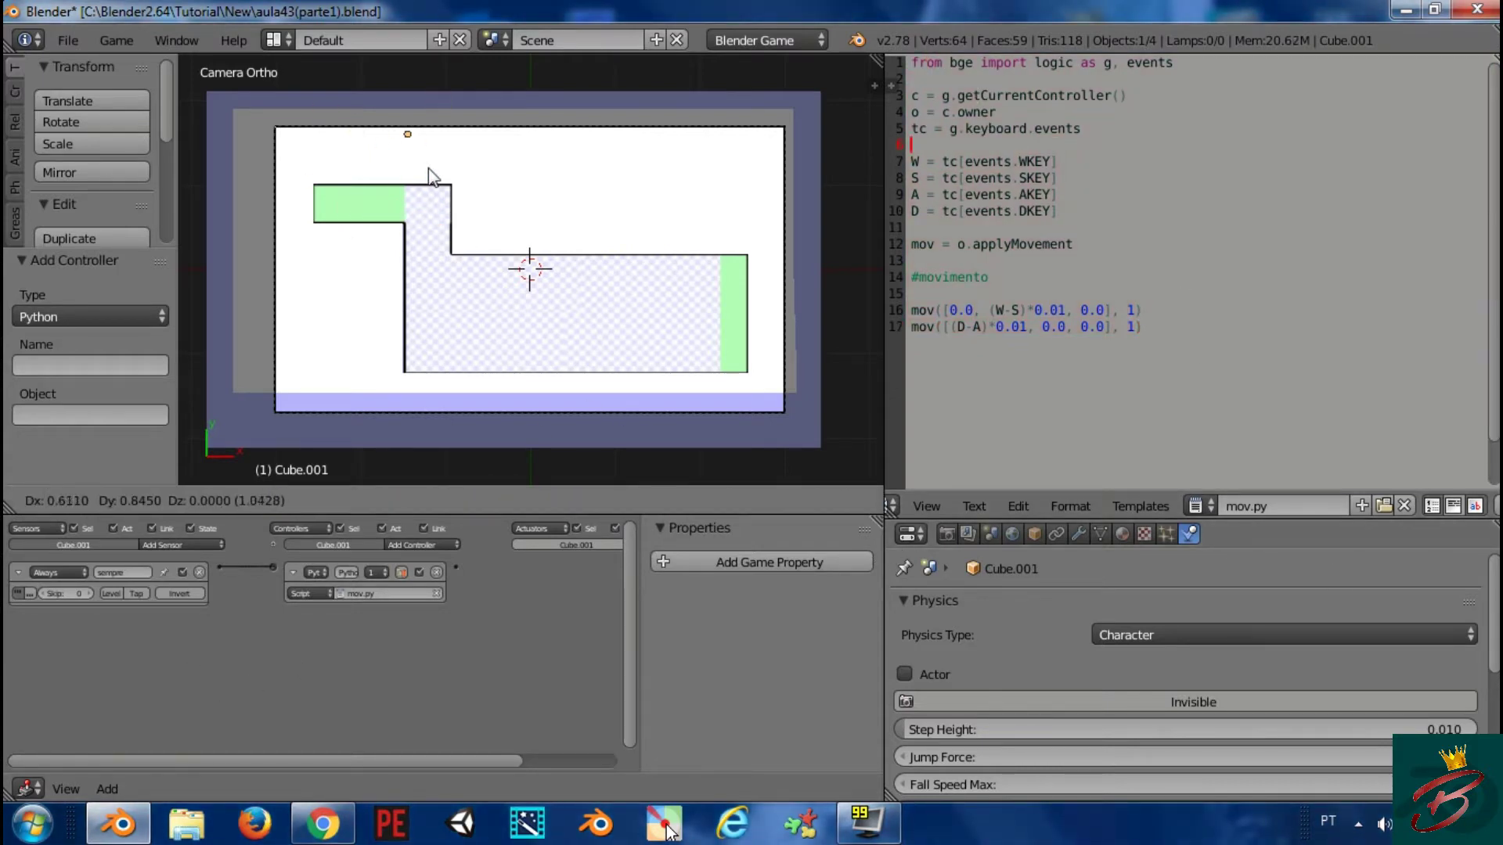
pyautogui.press('Escape')
pyautogui.press('p')
pyautogui.press('d')
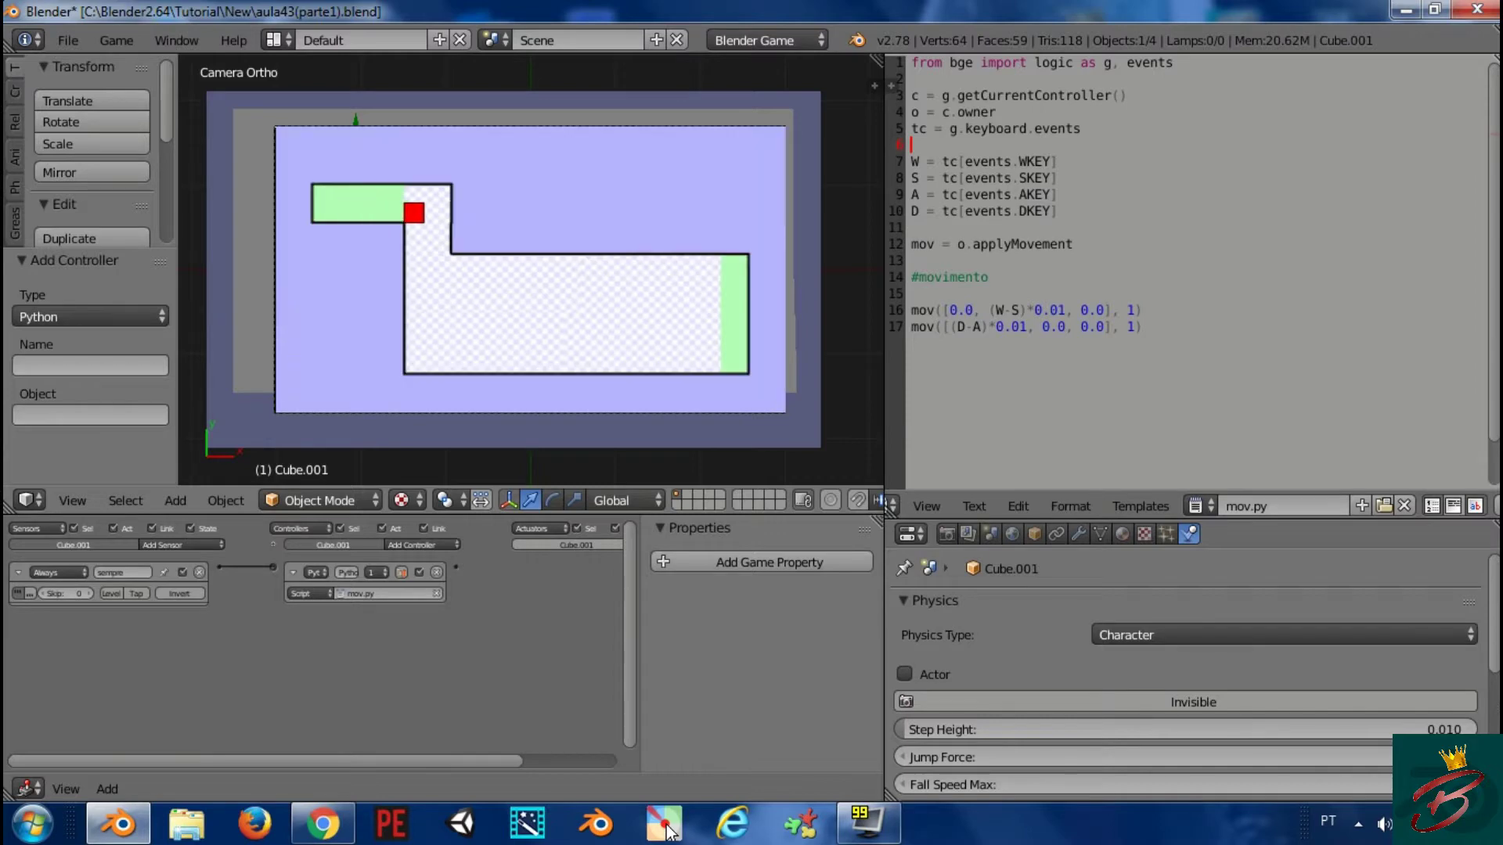
pyautogui.press('s')
pyautogui.press('w')
pyautogui.press('s')
pyautogui.press('Escape')
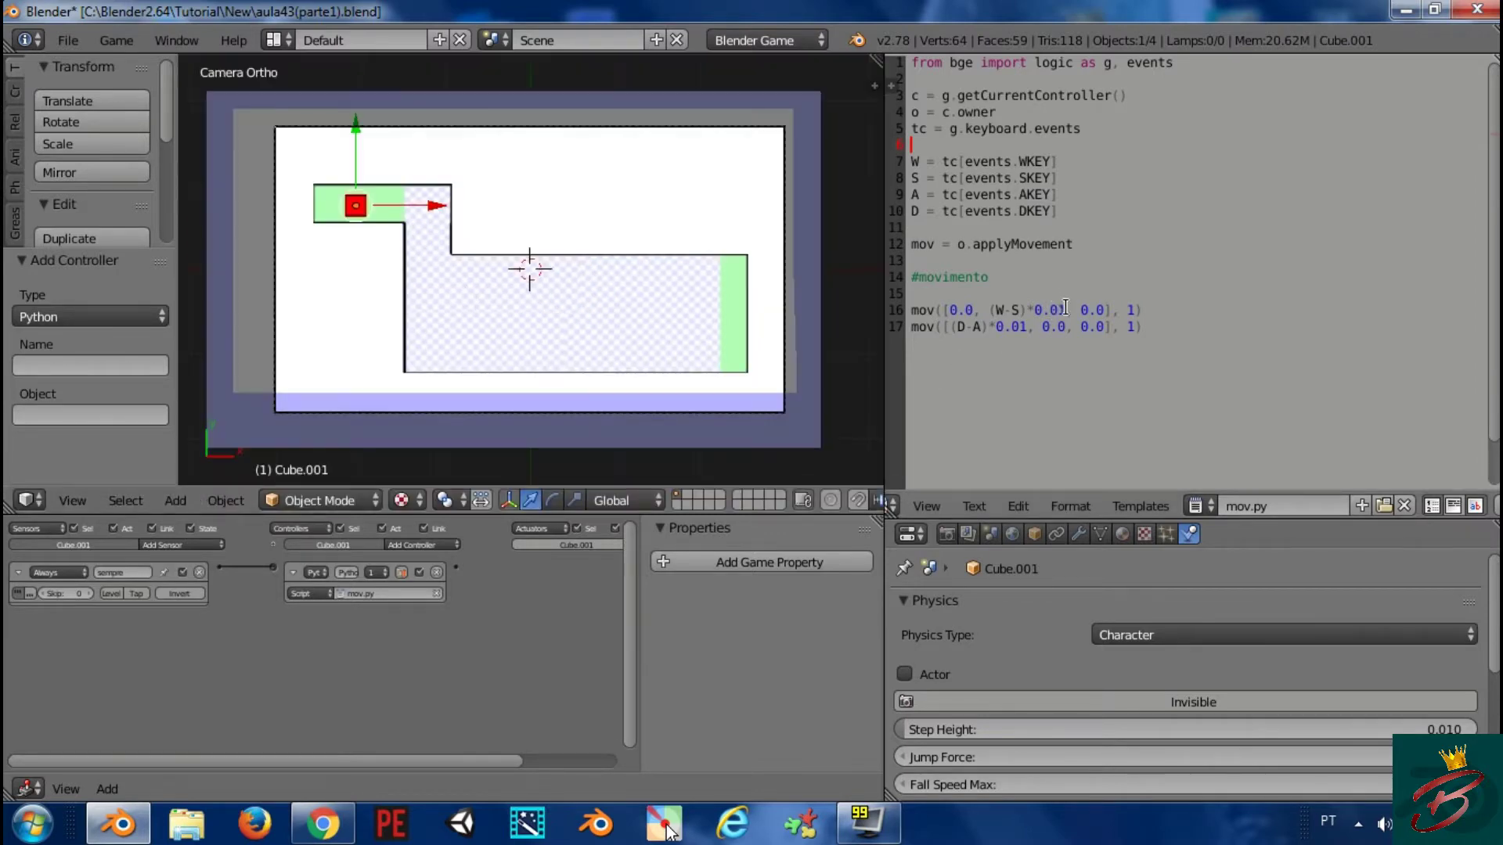
# Edit the 0.015 speed values on lines 16 and 17 and briefly play-test with WASD
pyautogui.click(1064, 310)
pyautogui.write('5')
pyautogui.click(1034, 327)
pyautogui.write('5')
pyautogui.press('BackSpace')
pyautogui.press('BackSpace')
pyautogui.write('5,')
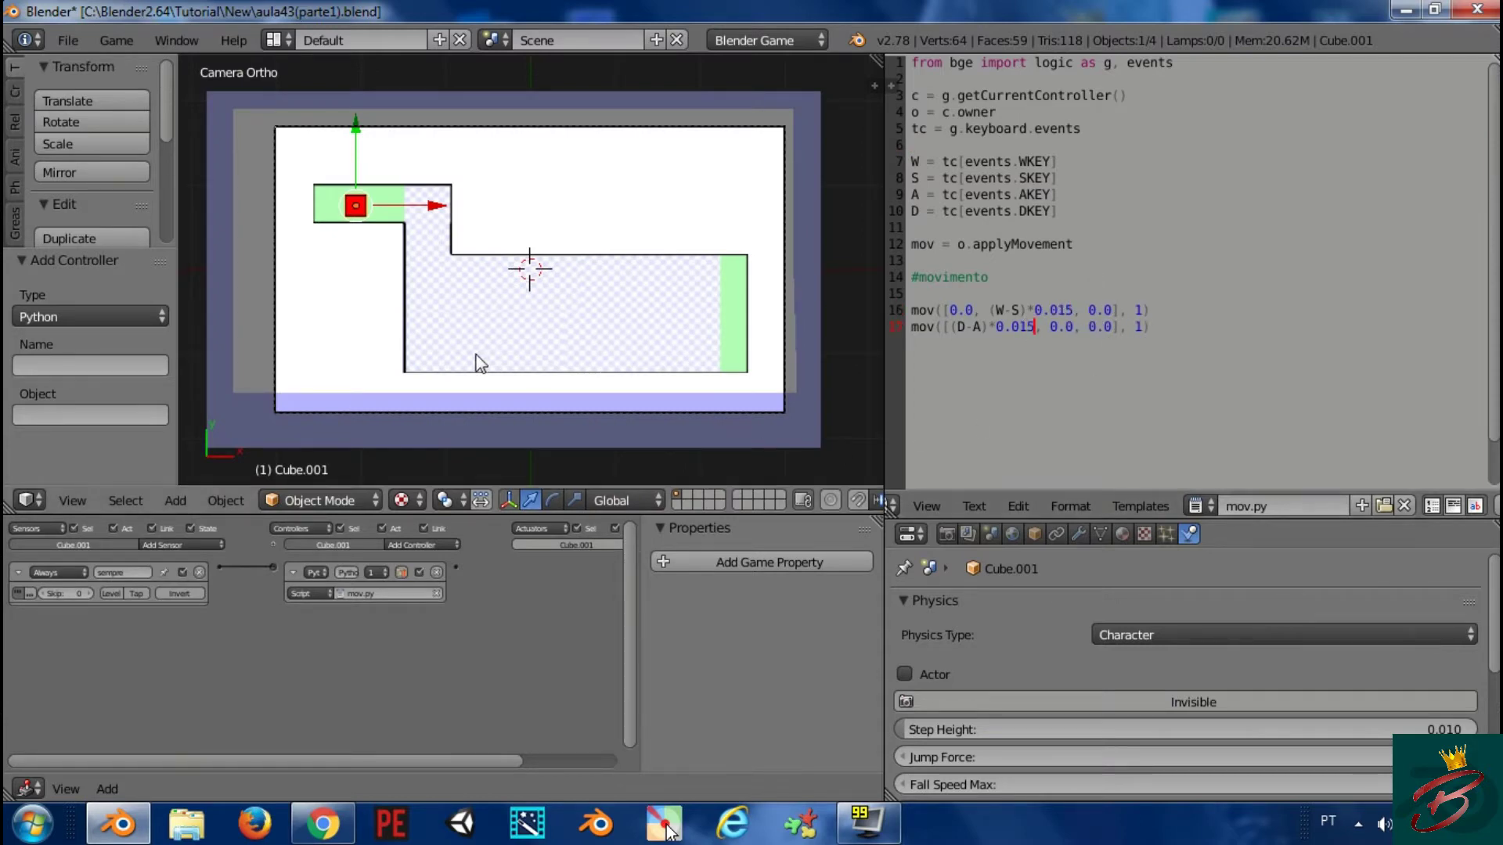
pyautogui.write('pdsd')
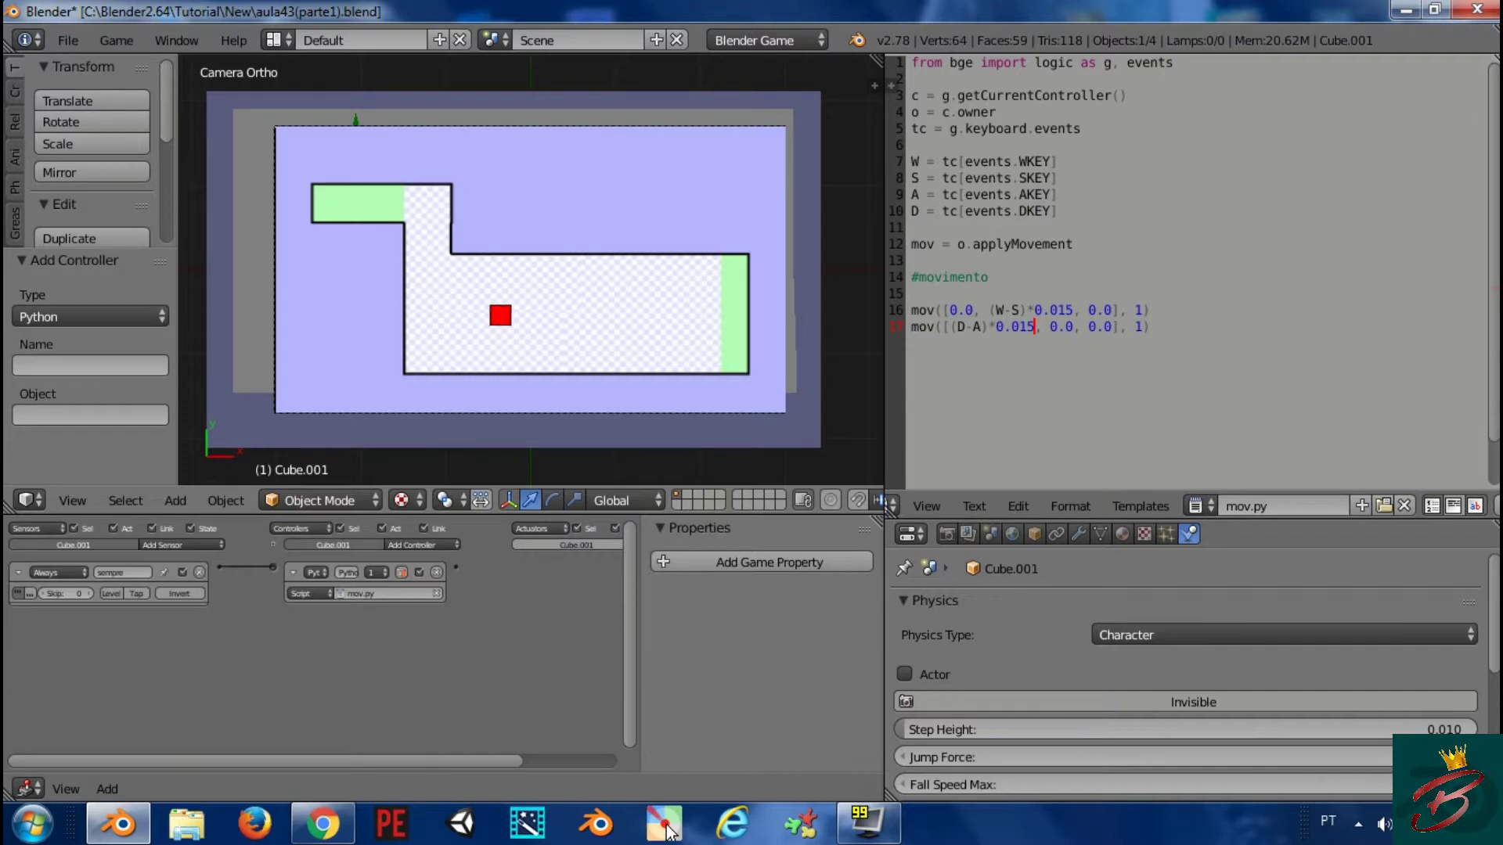
pyautogui.write('w')
pyautogui.press('Escape')
# Change both speed values to 0.013 and play-test the cube's movement again
pyautogui.press('BackSpace')
pyautogui.write('3')
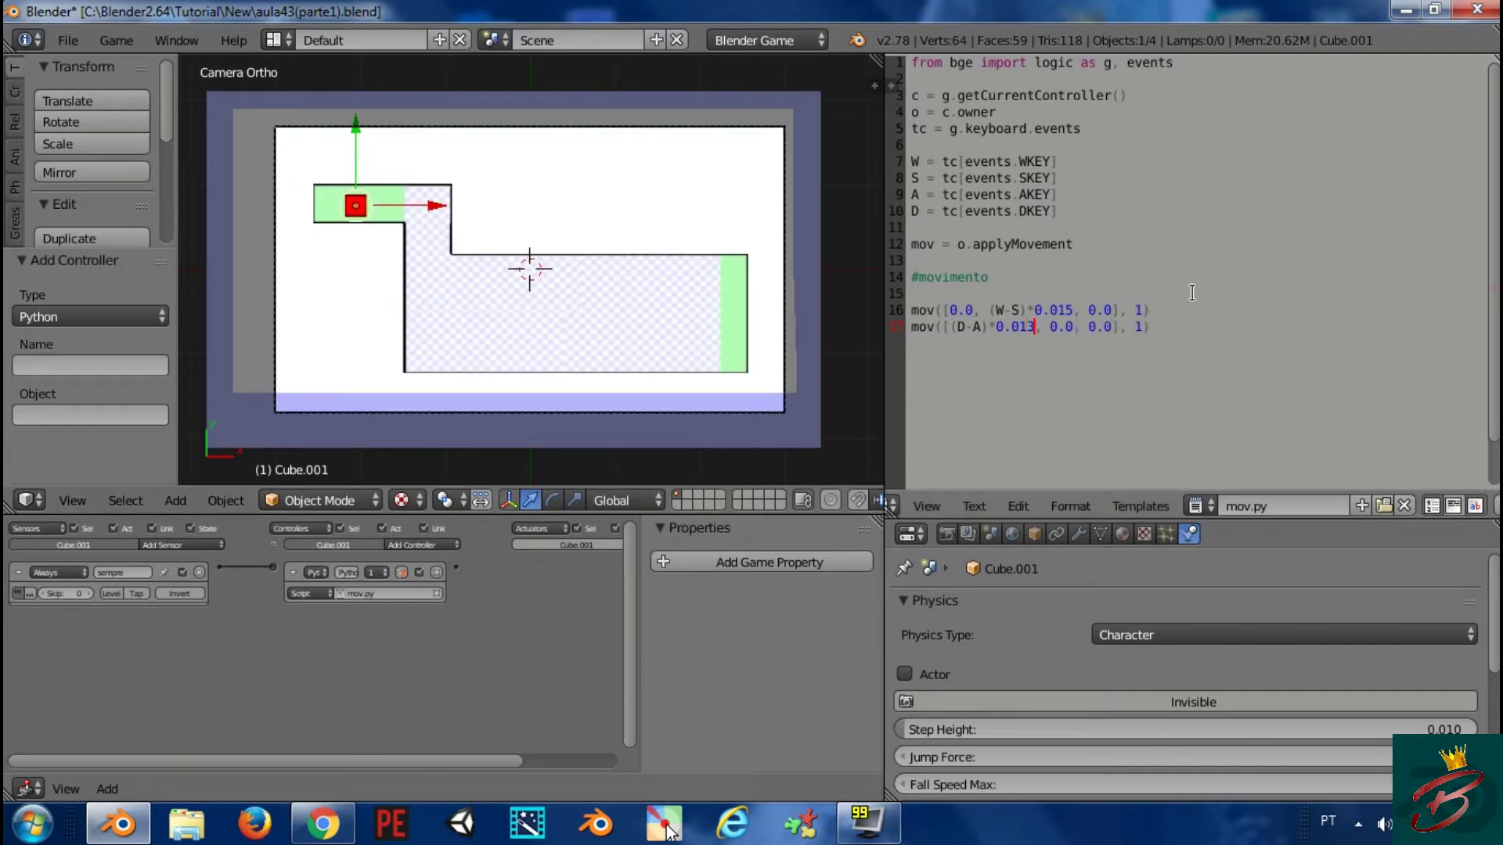
pyautogui.click(1067, 311)
pyautogui.press('Delete')
pyautogui.write('3')
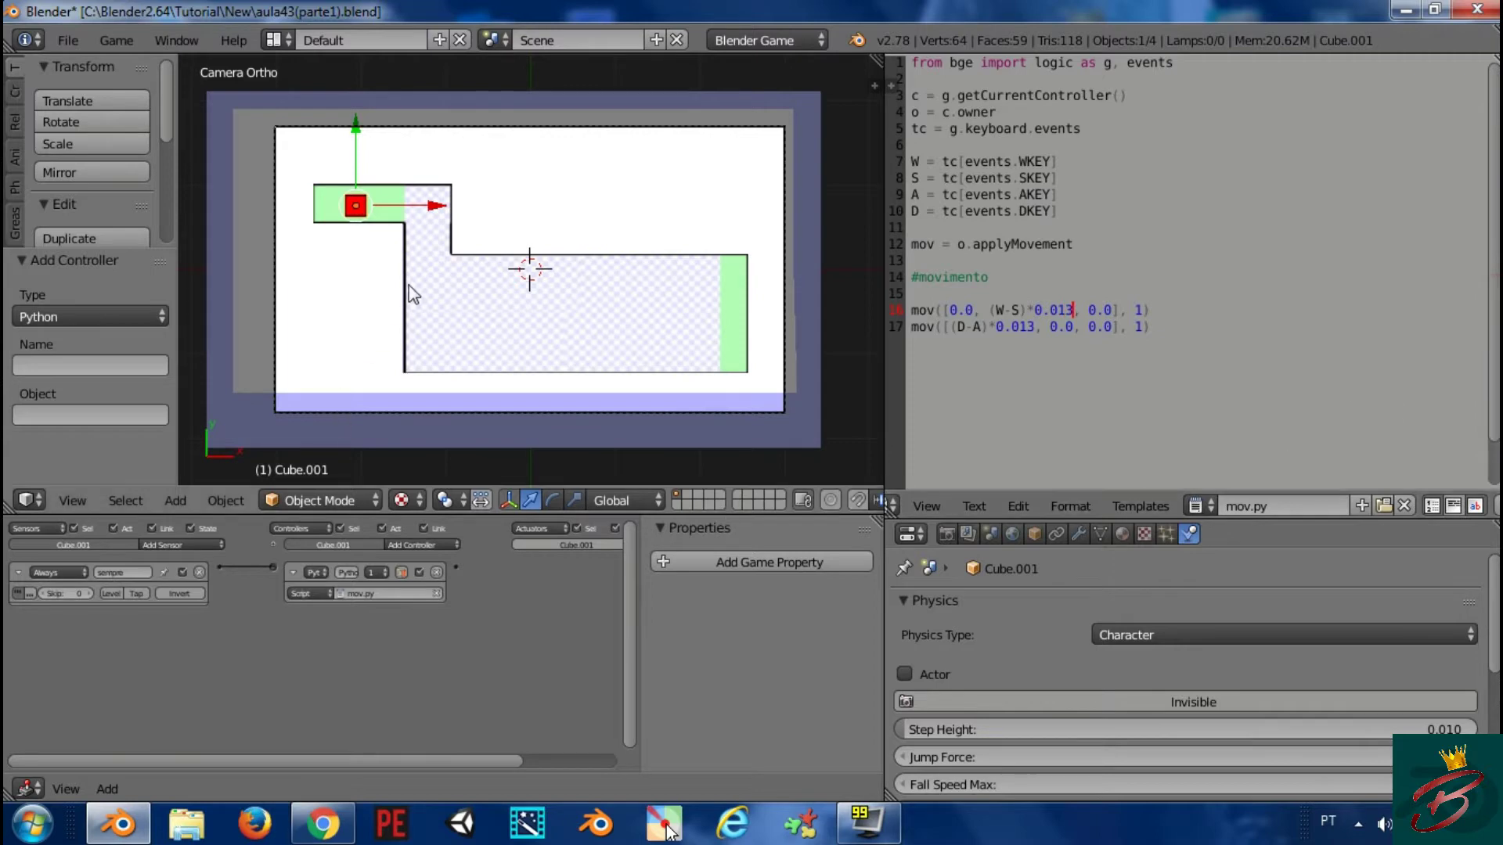
pyautogui.write('pds')
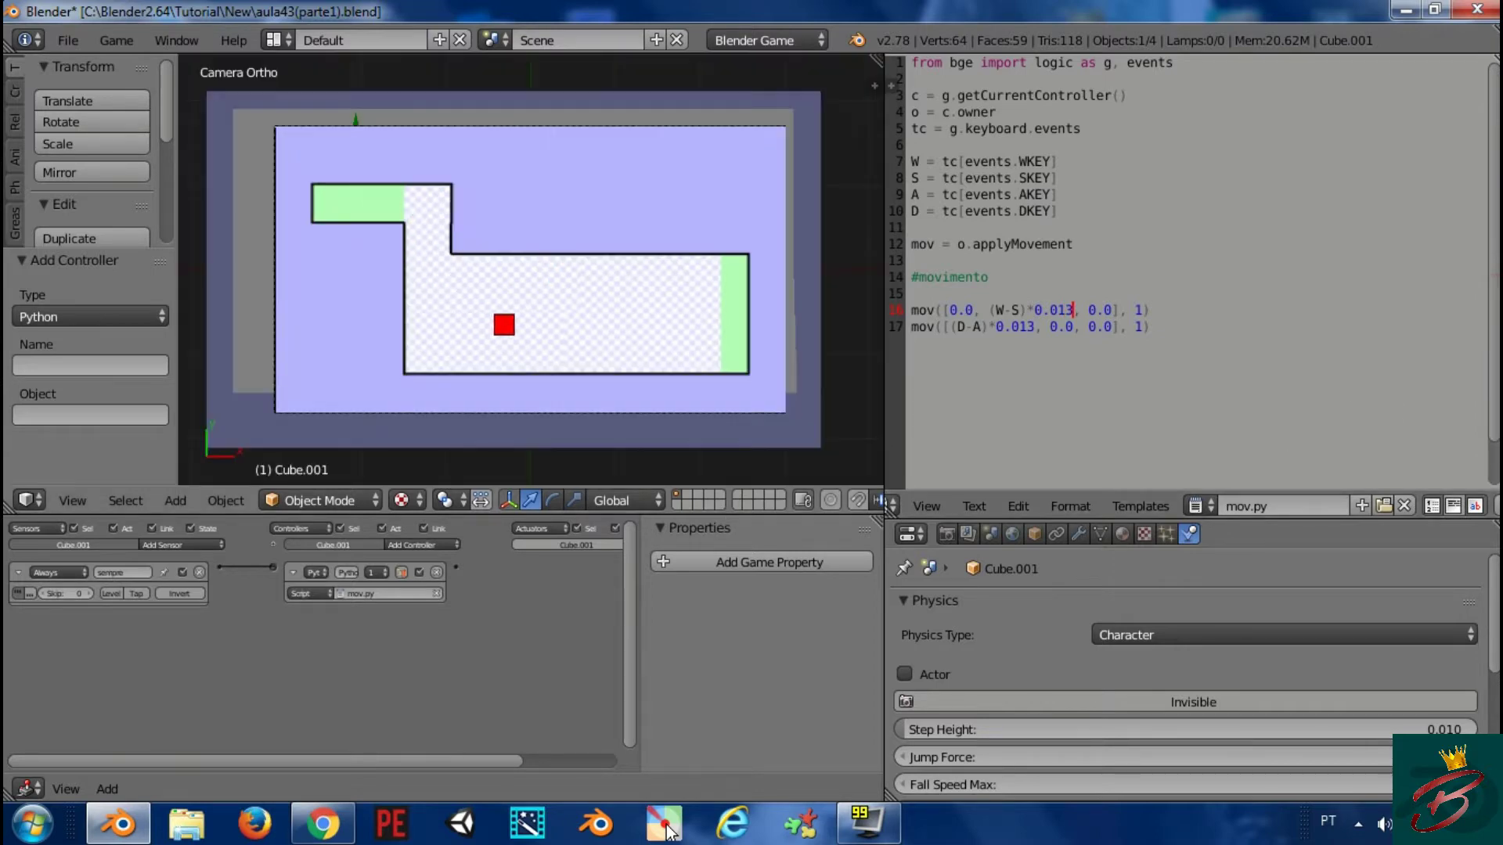
pyautogui.write('waw')
pyautogui.write('dsdwa')
pyautogui.write('sw')
pyautogui.press('Escape')
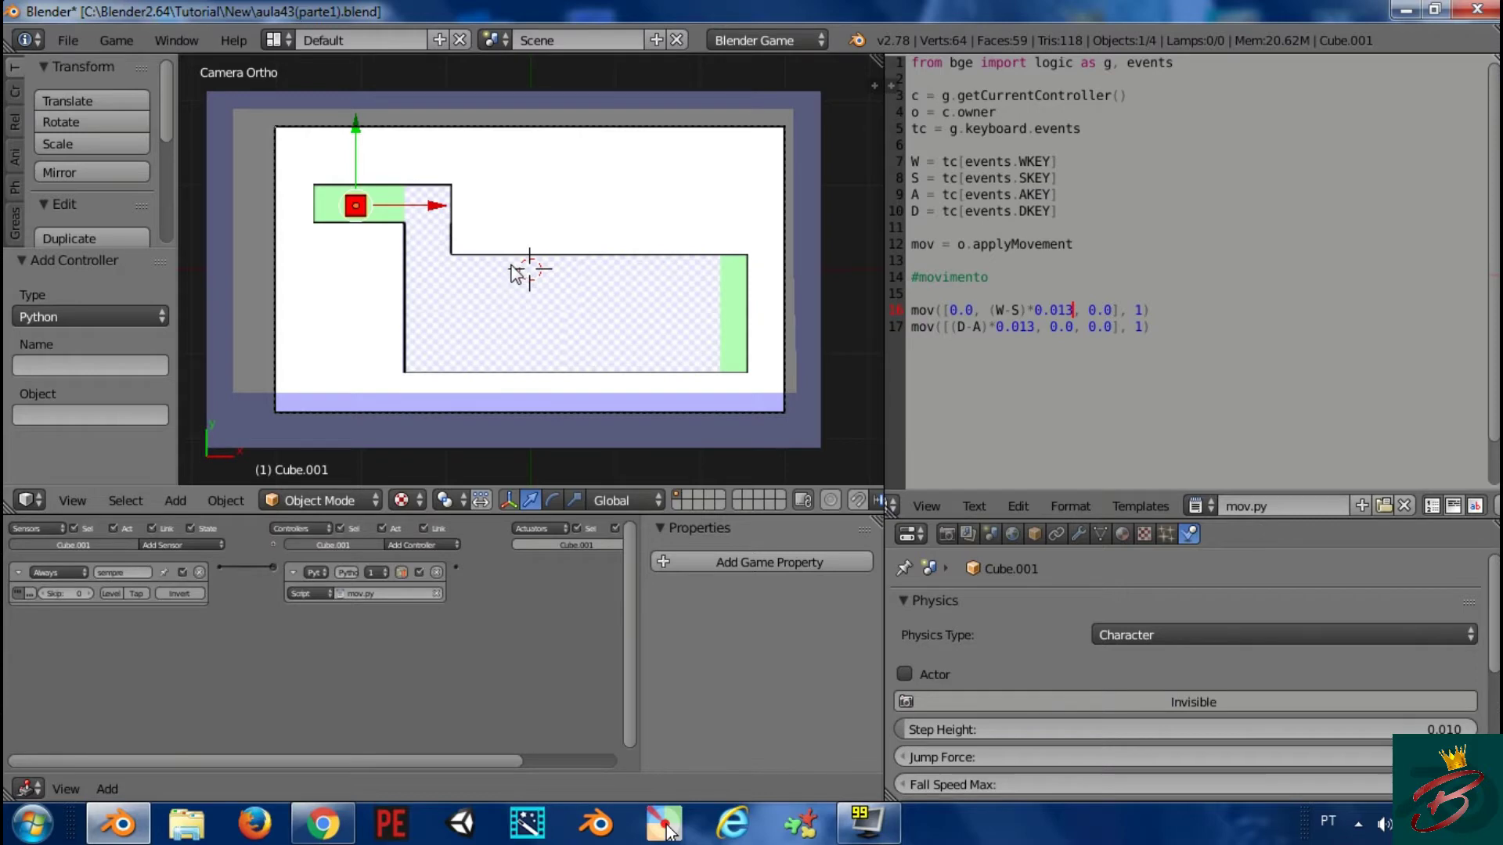
pyautogui.hotkey('shift', 's')
# Snap the 3D cursor to the scene centre and add a UV sphere there
pyautogui.click(451, 366)
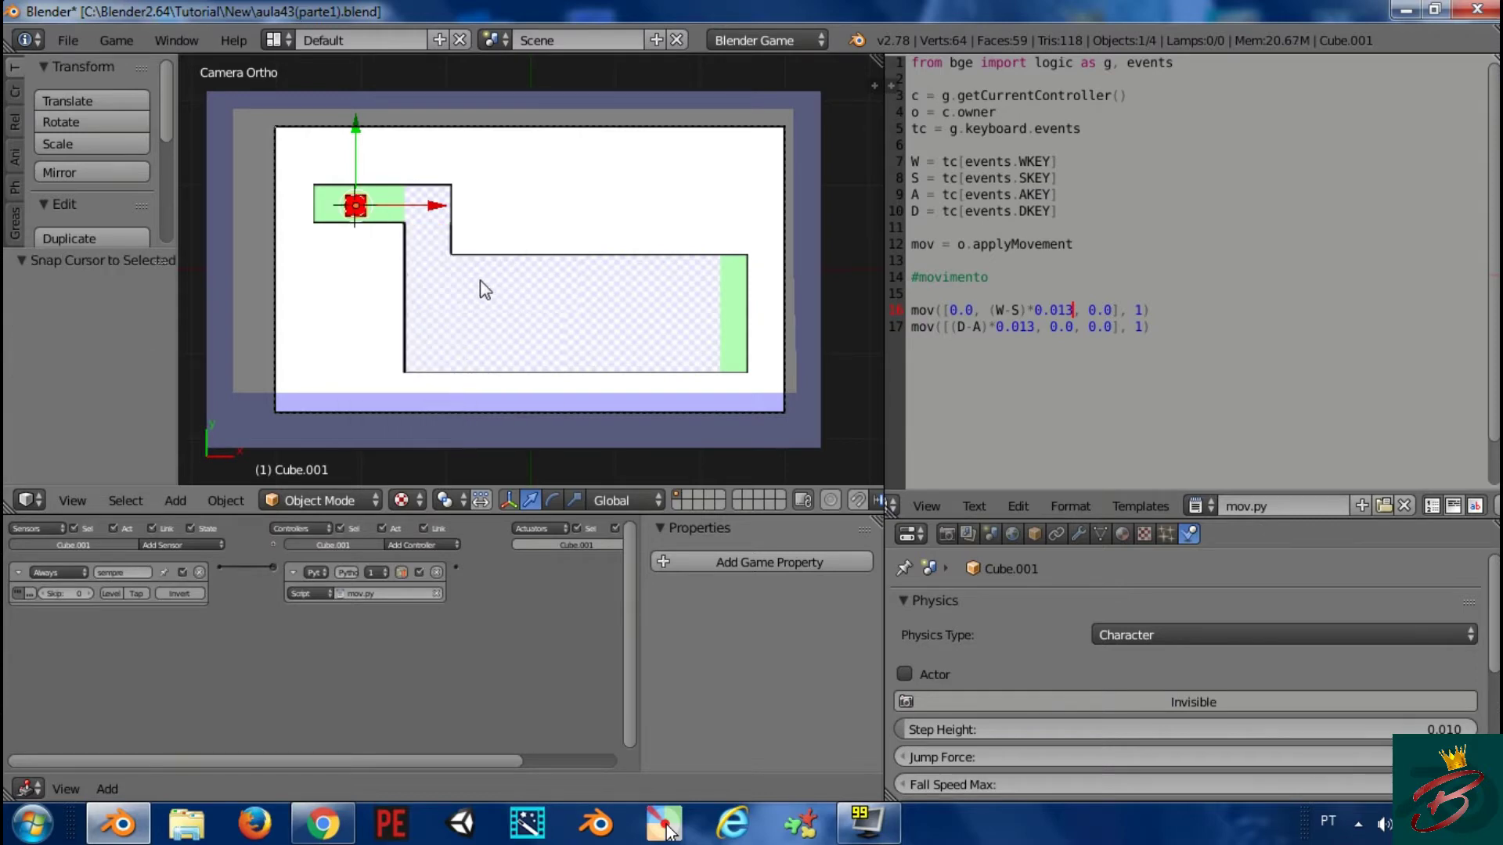
pyautogui.hotkey('shift', 'a')
pyautogui.press('Escape')
pyautogui.hotkey('shift', 'a')
pyautogui.hotkey('shift', 's')
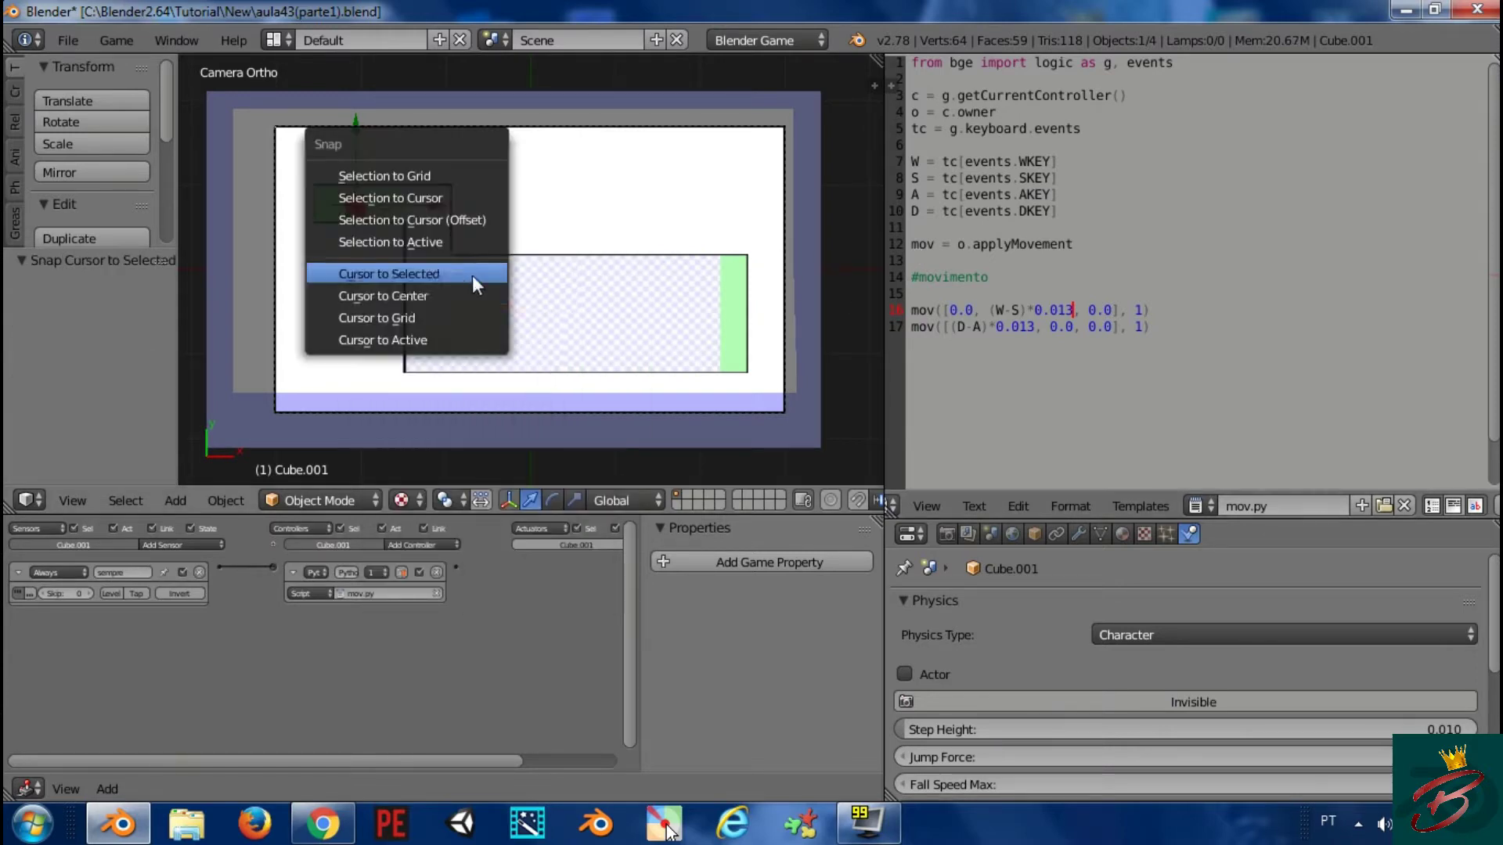
pyautogui.click(391, 296)
pyautogui.hotkey('shift', 'a')
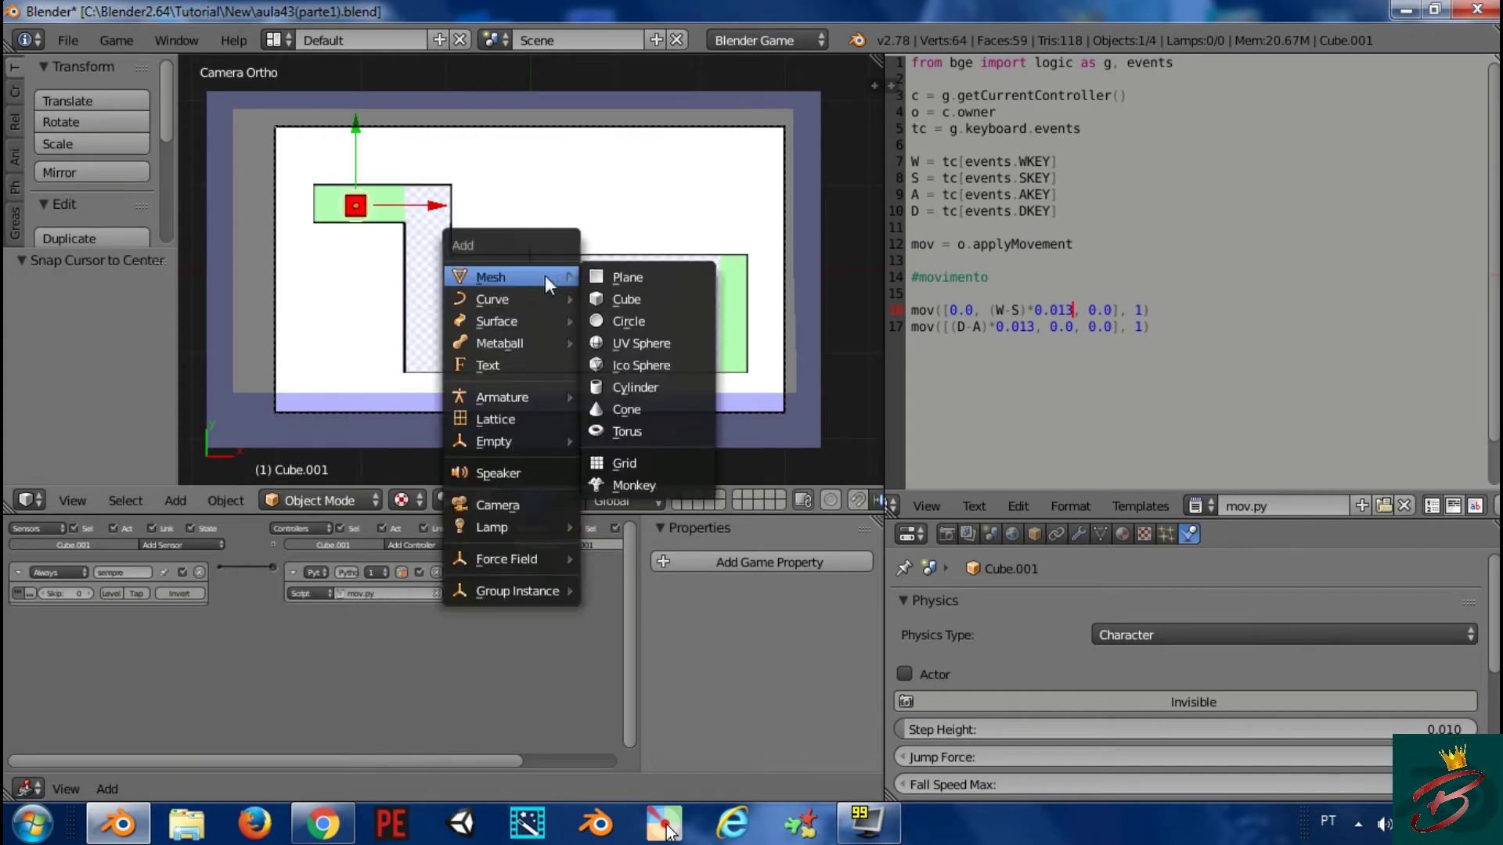
pyautogui.click(630, 341)
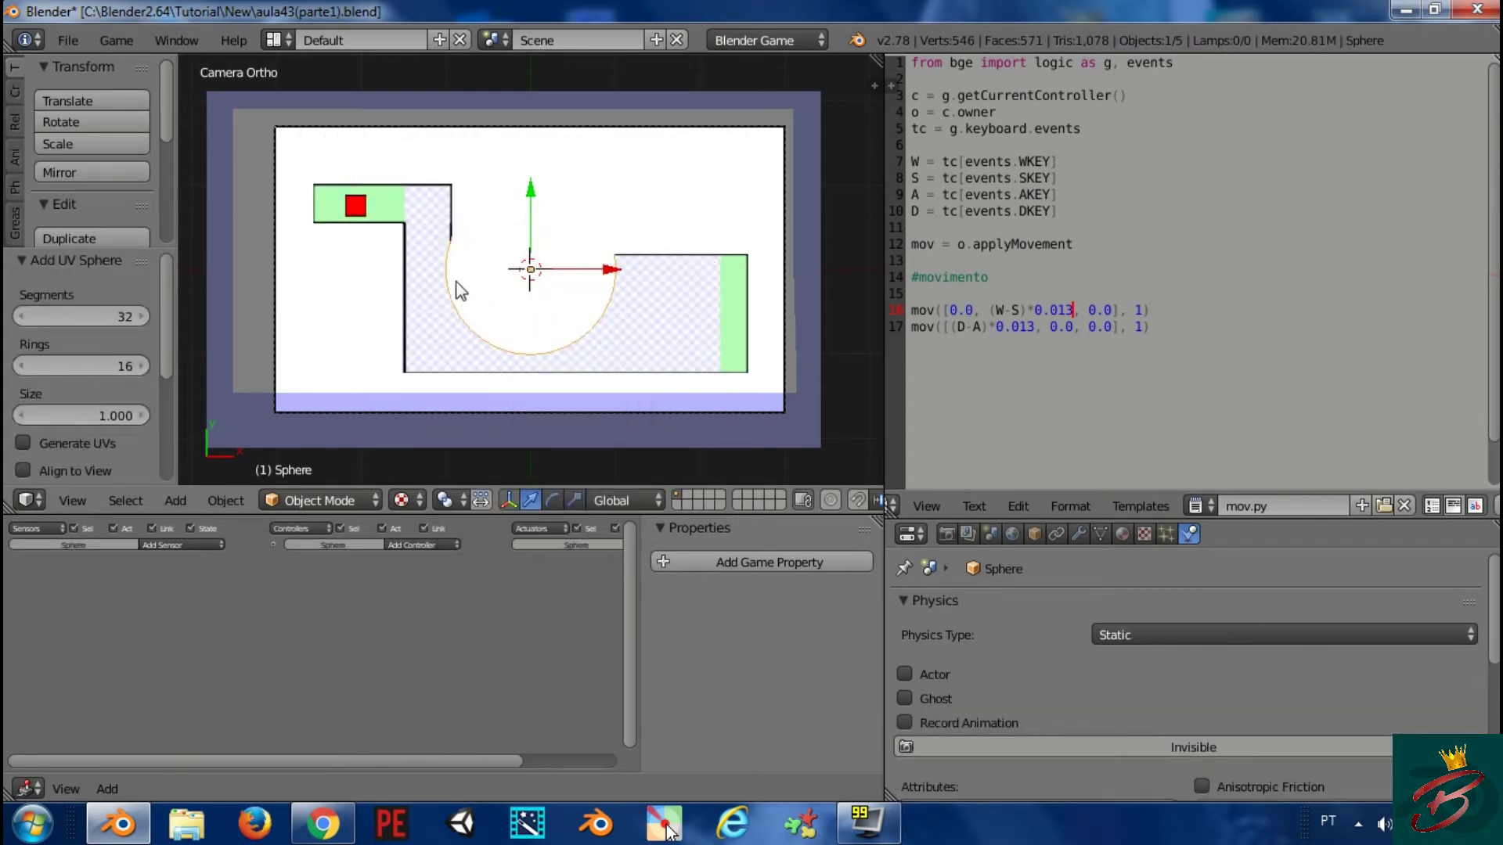
# Scale the new sphere to 0.127 and isolate it in local view
pyautogui.rightClick(353, 205)
pyautogui.press('n')
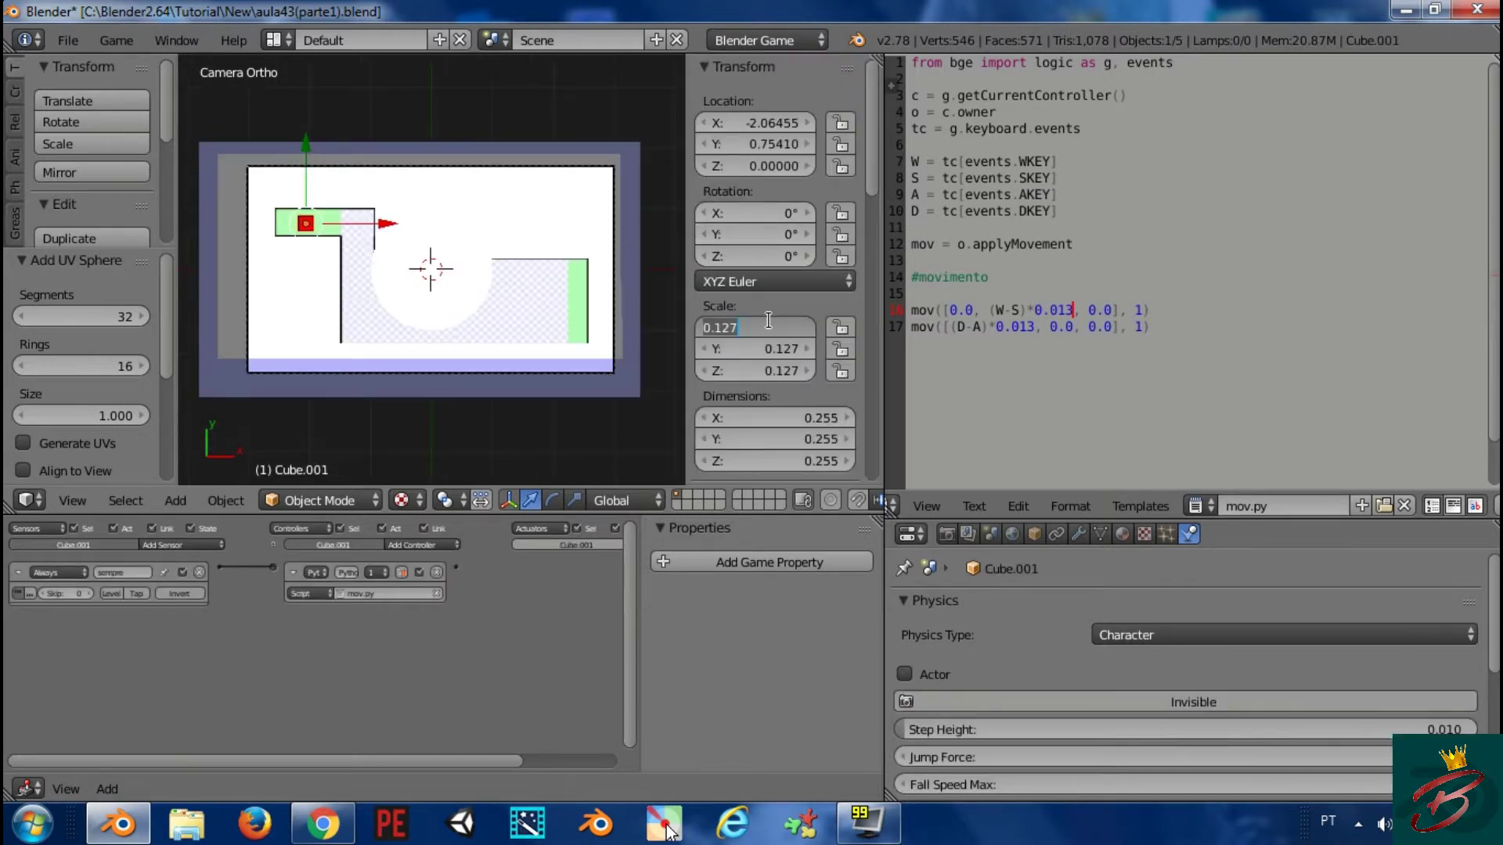
pyautogui.rightClick(495, 274)
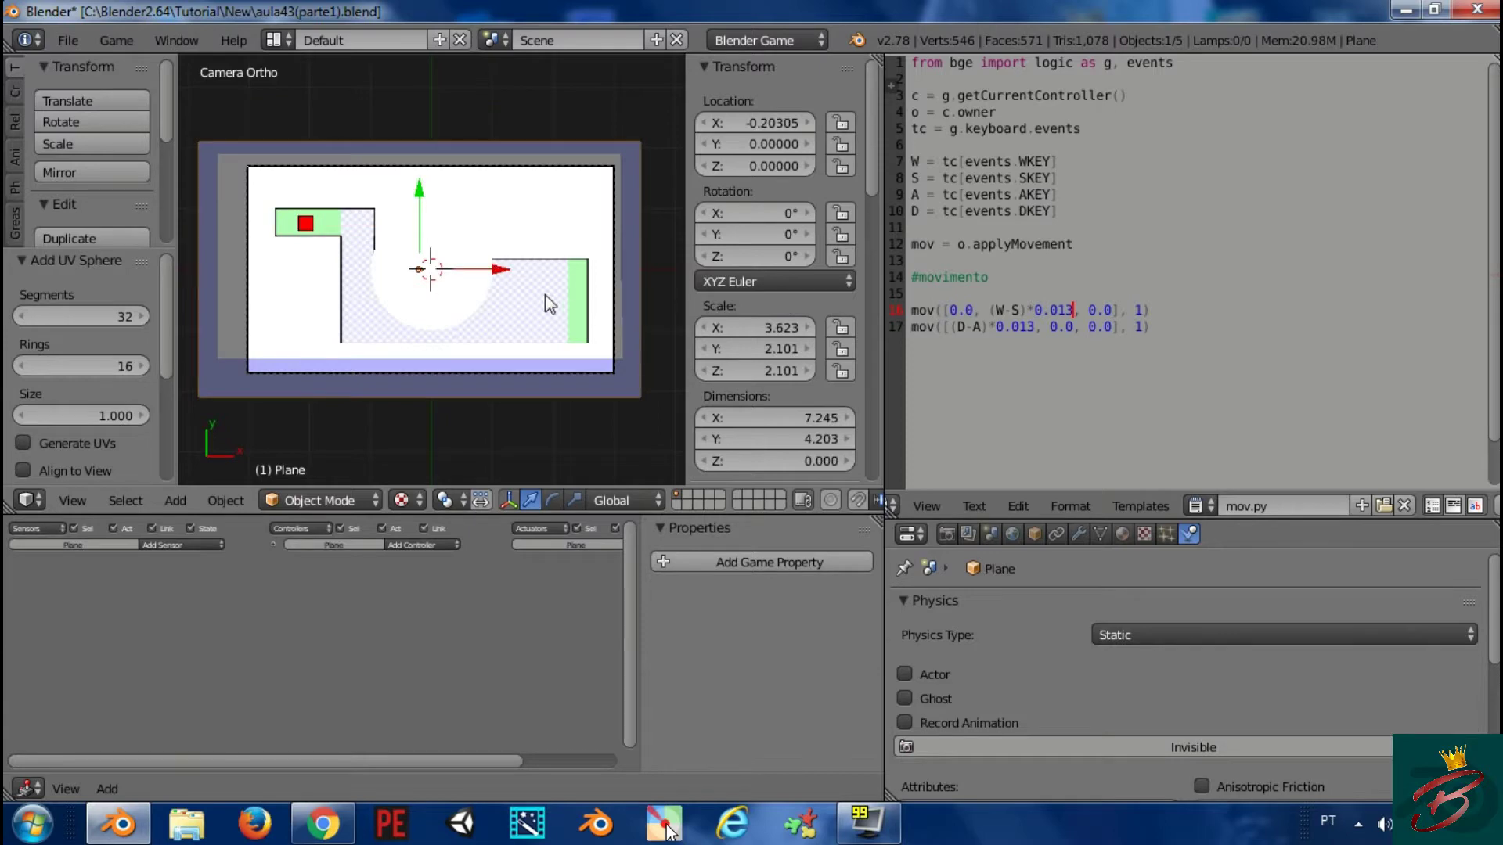
pyautogui.rightClick(468, 276)
pyautogui.moveTo(749, 348); pyautogui.dragTo(755, 329)
pyautogui.write('0.127')
pyautogui.press('Return')
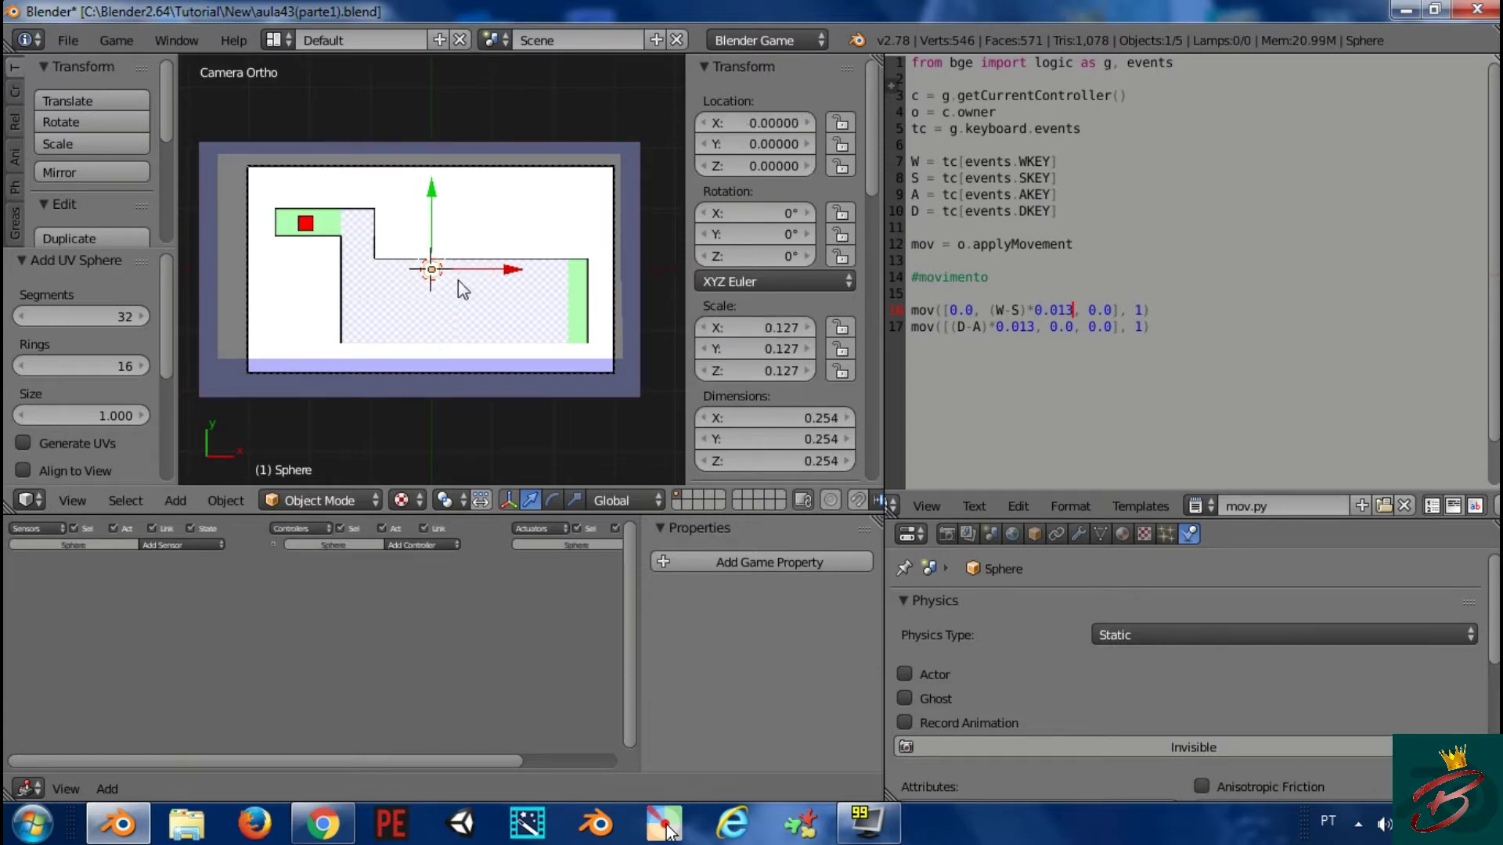
pyautogui.press('n')
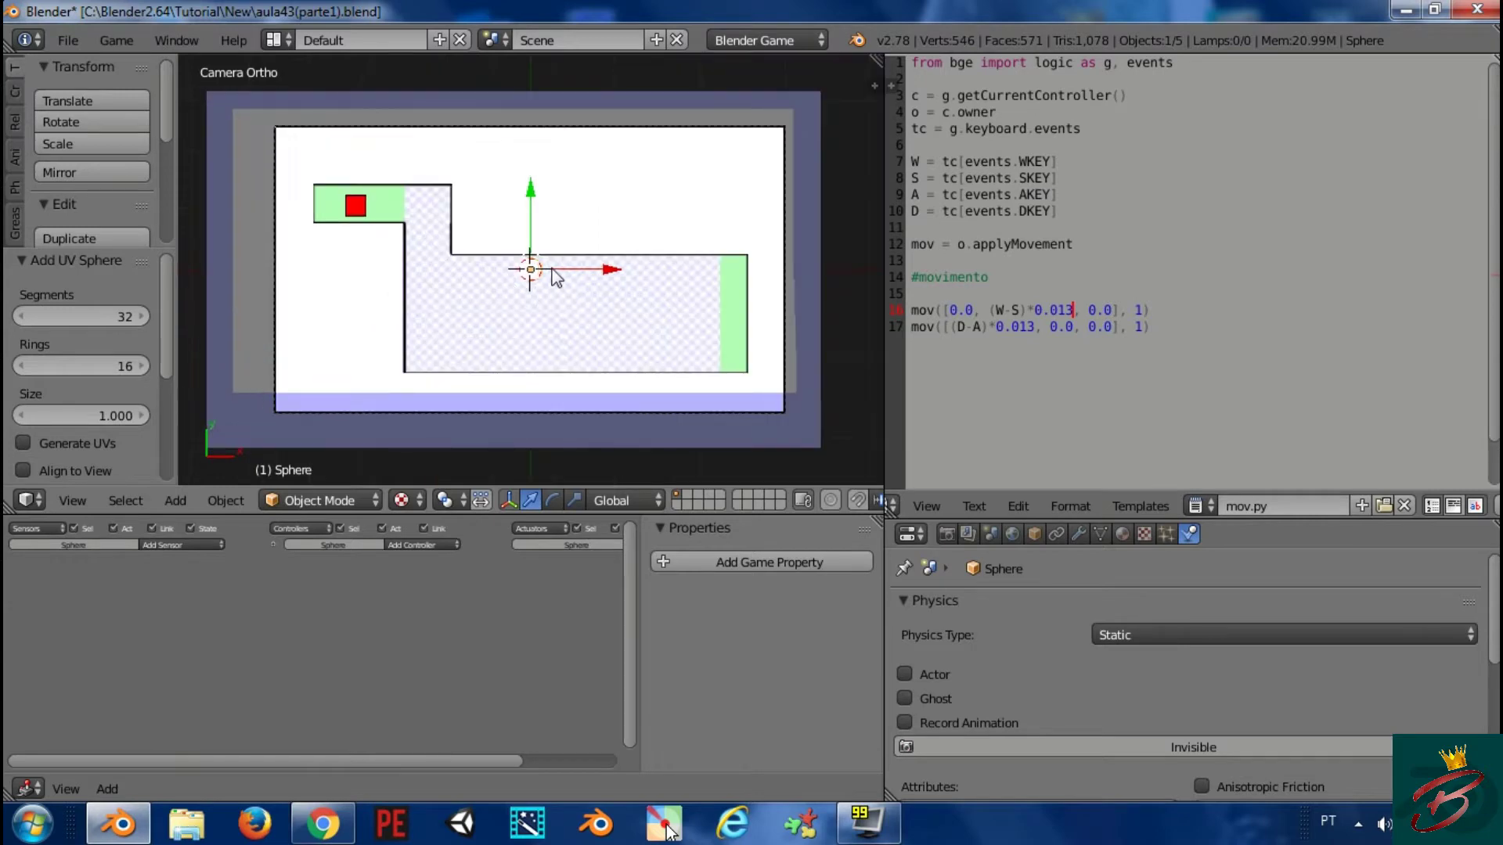
pyautogui.press('KP_Divide')
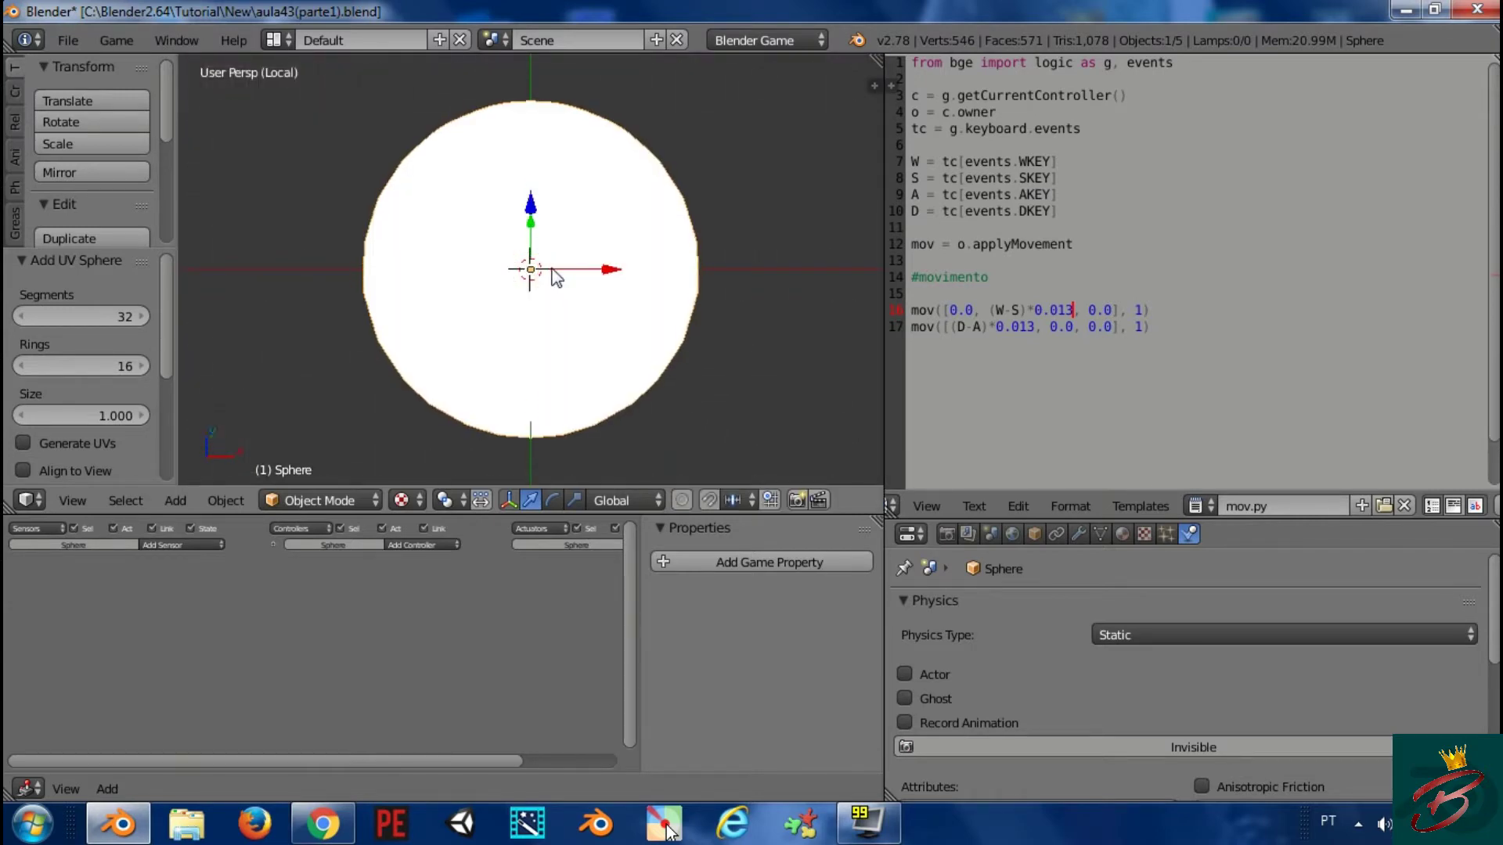
# In Edit Mode, select the sphere's equator edge loop and duplicate it
pyautogui.press('Tab')
pyautogui.moveTo(555, 278)
pyautogui.mouseDown(button='middle')
pyautogui.moveTo(580, 258)
pyautogui.moveTo(579, 227)
pyautogui.mouseUp(button='middle')
pyautogui.press('KP_Add')
pyautogui.press('KP_Add')
pyautogui.press('KP_Add')
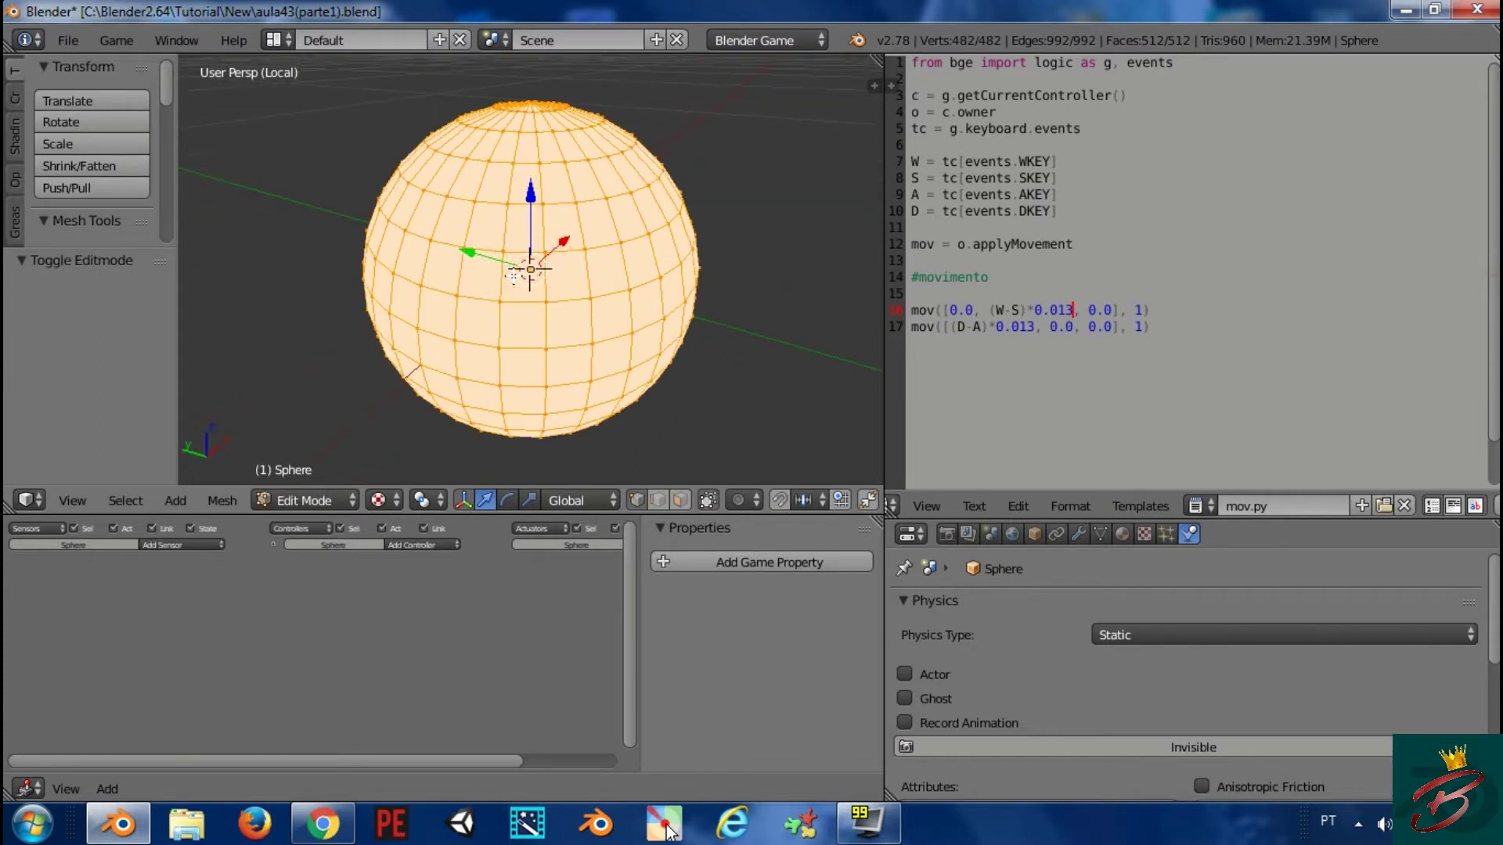
pyautogui.press('KP_1')
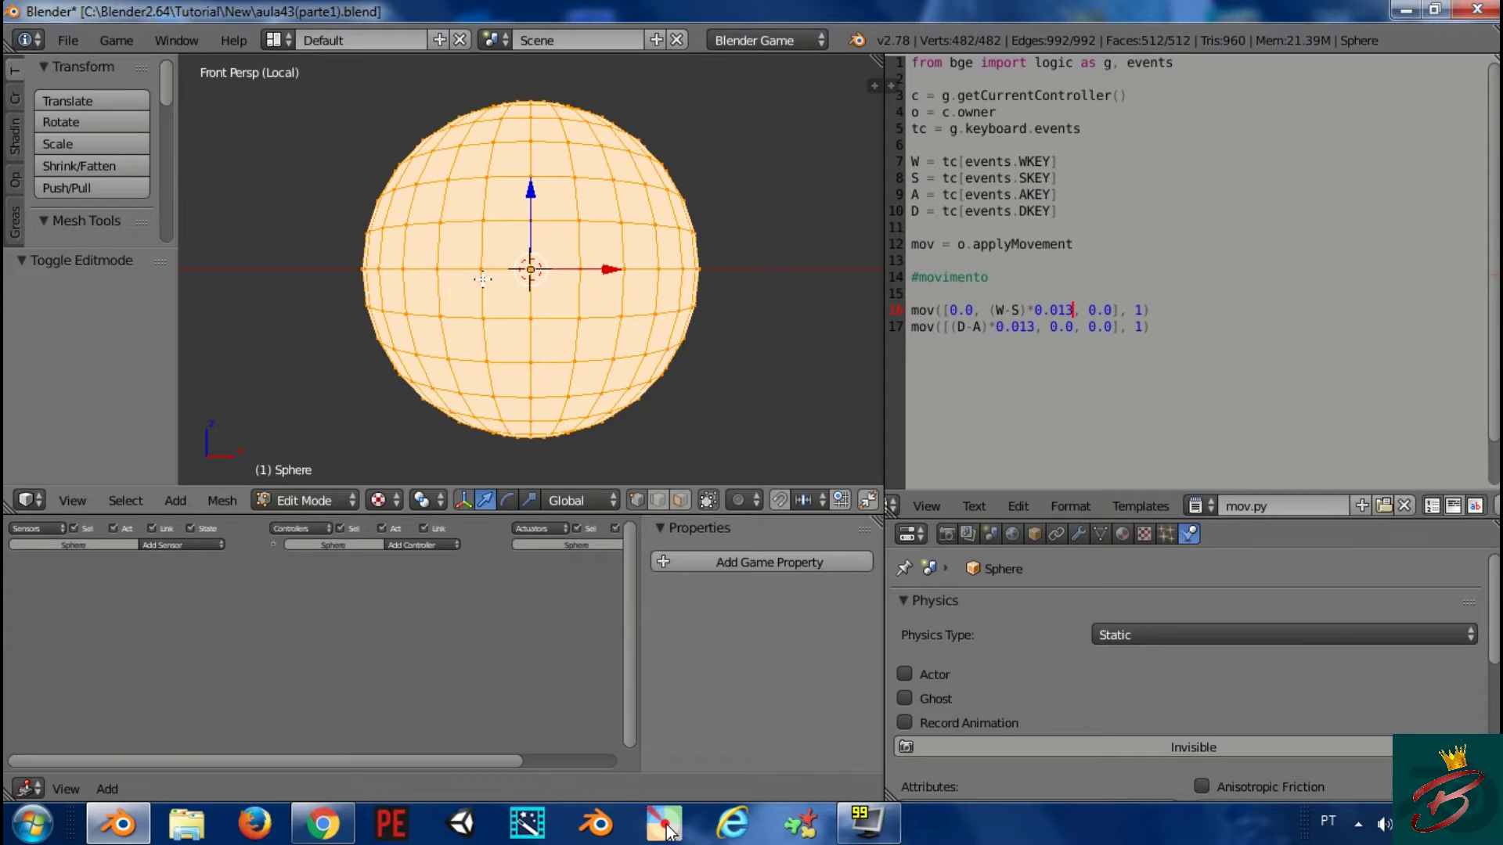
pyautogui.rightClick(480, 268)
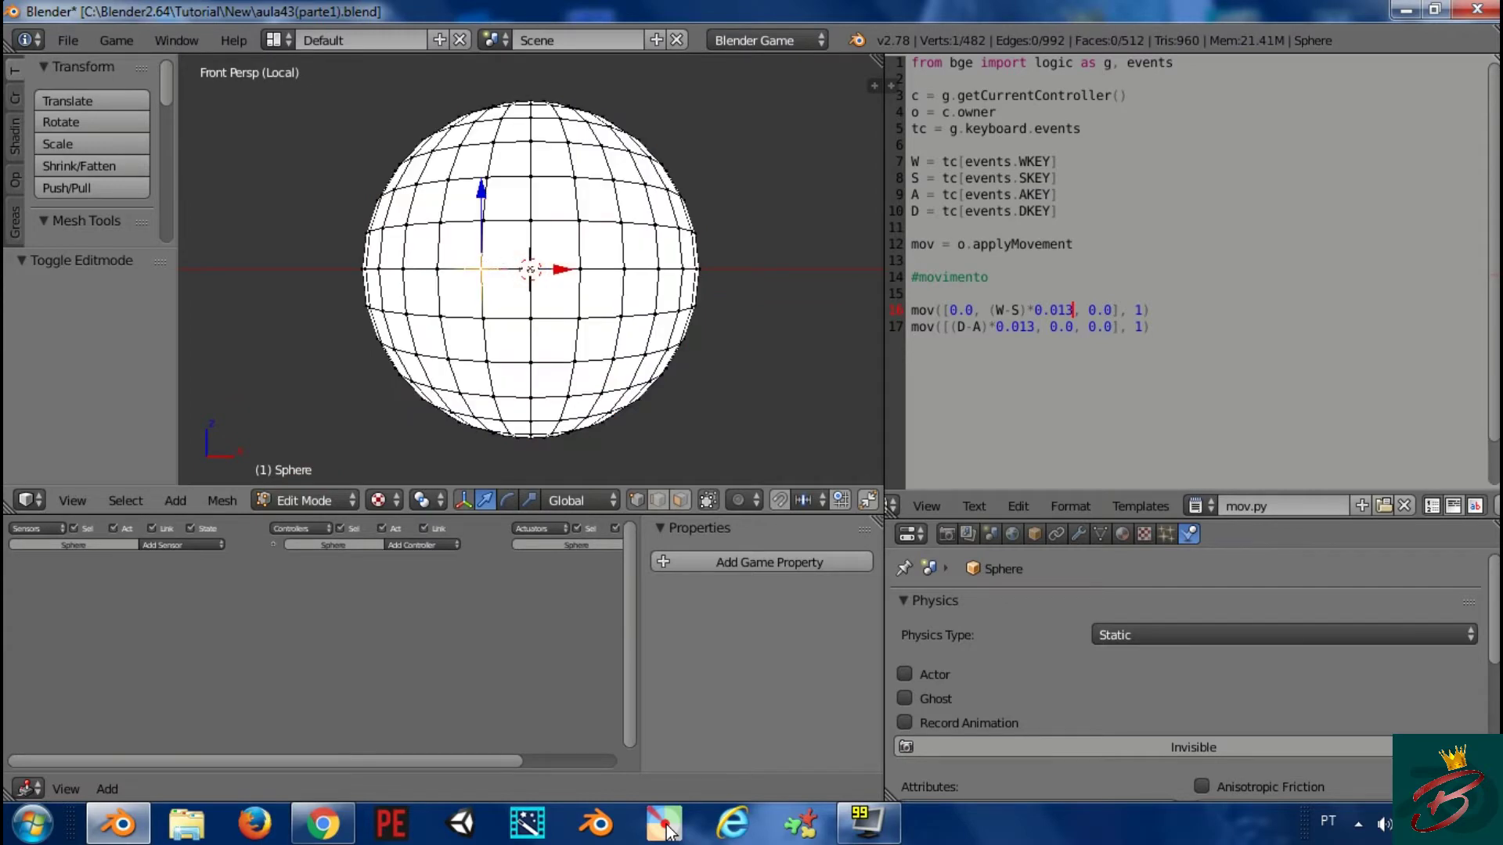
pyautogui.keyDown('alt'); pyautogui.rightClick(501, 268); pyautogui.keyUp('alt')
pyautogui.moveTo(579, 297)
pyautogui.mouseDown(button='middle')
pyautogui.moveTo(609, 360)
pyautogui.moveTo(585, 345)
pyautogui.mouseUp(button='middle')
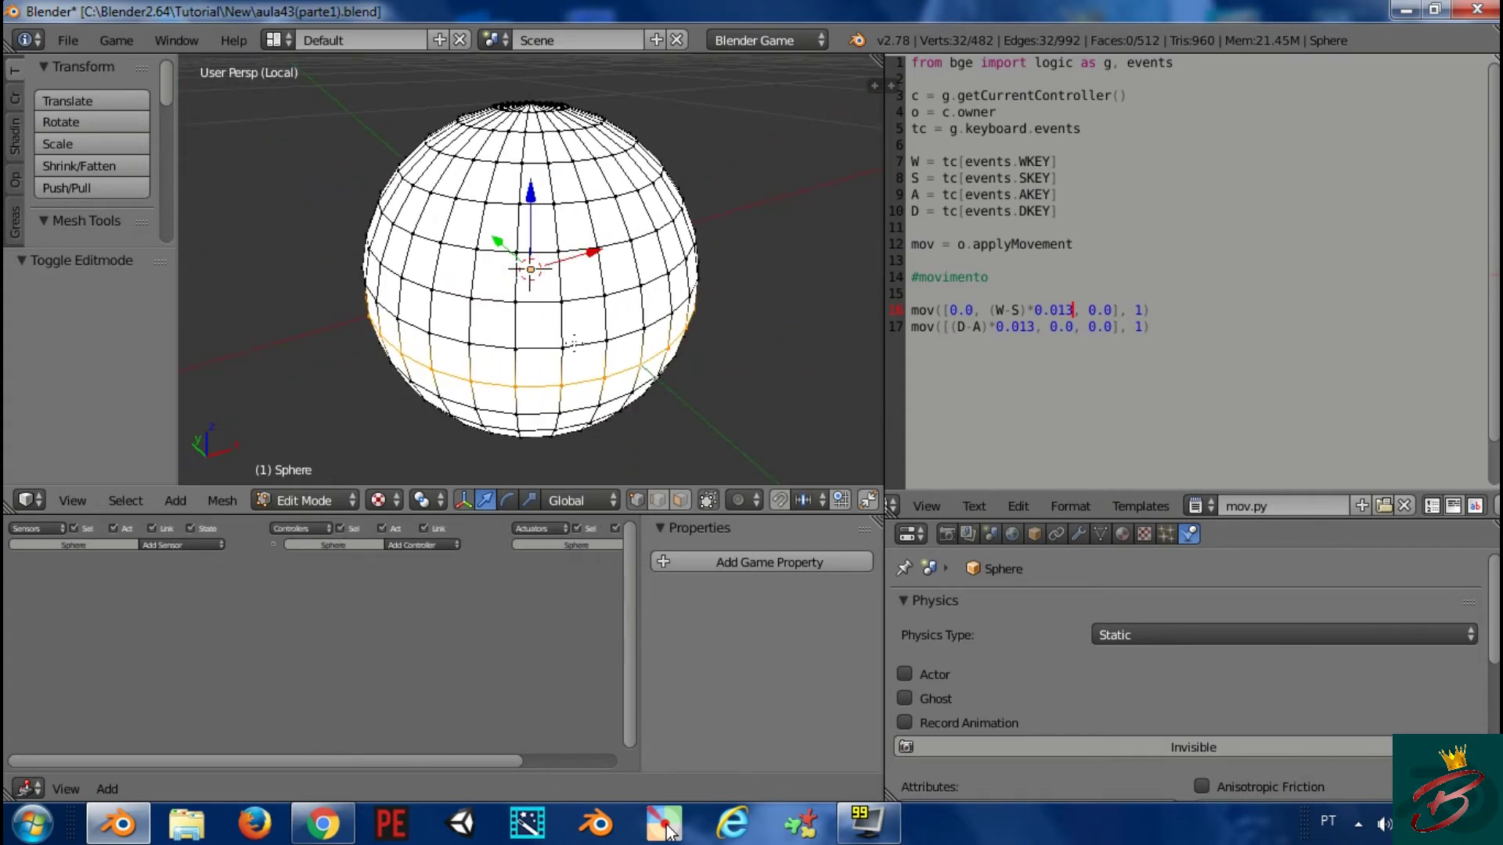
pyautogui.hotkey('shift', 'd')
pyautogui.rightClick(574, 343)
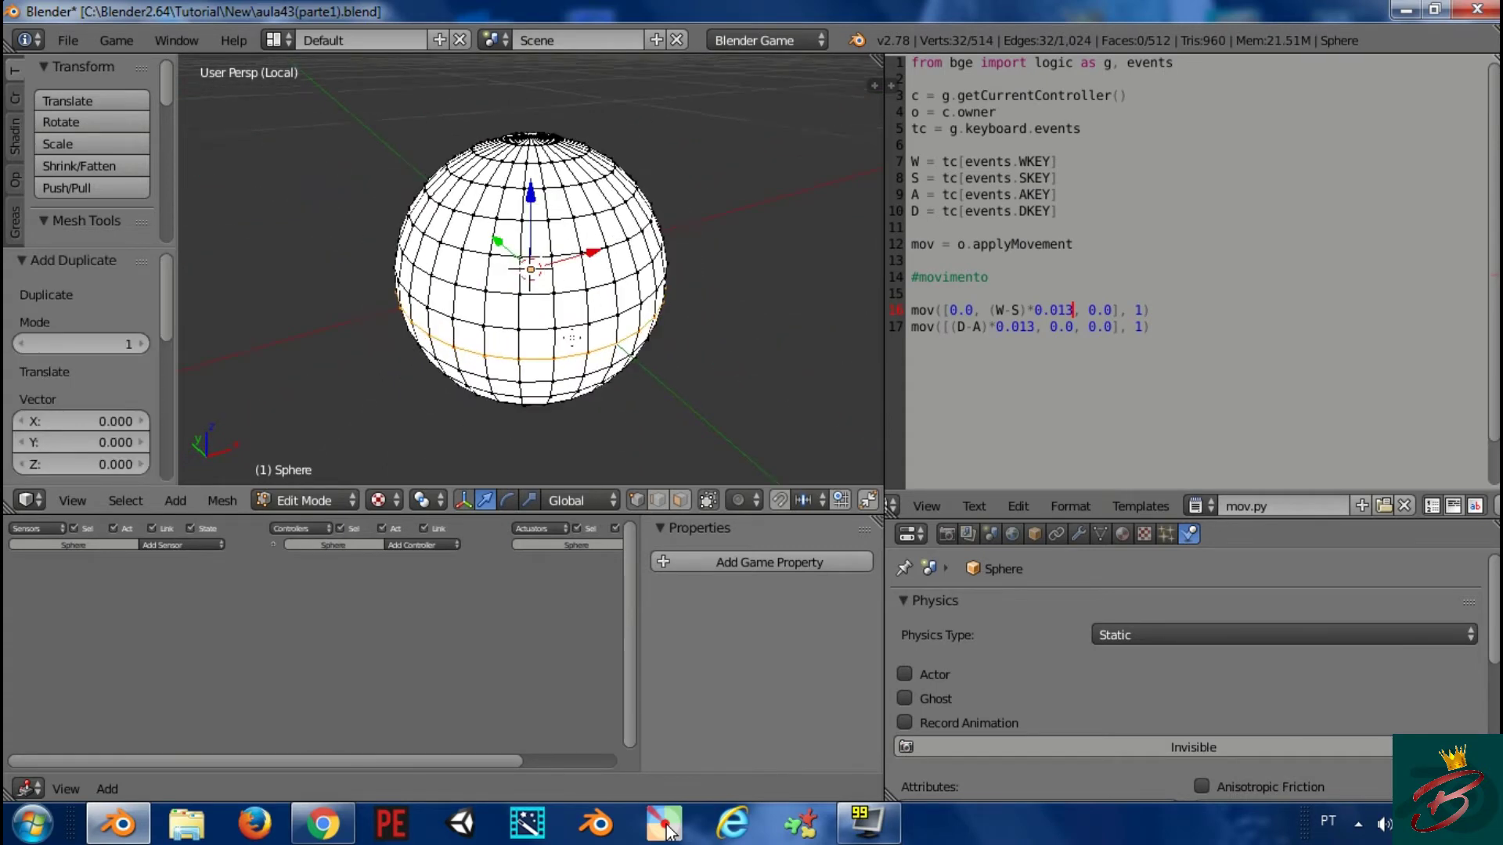
pyautogui.scroll(-3, 574, 343)
pyautogui.scroll(-2, 677, 501)
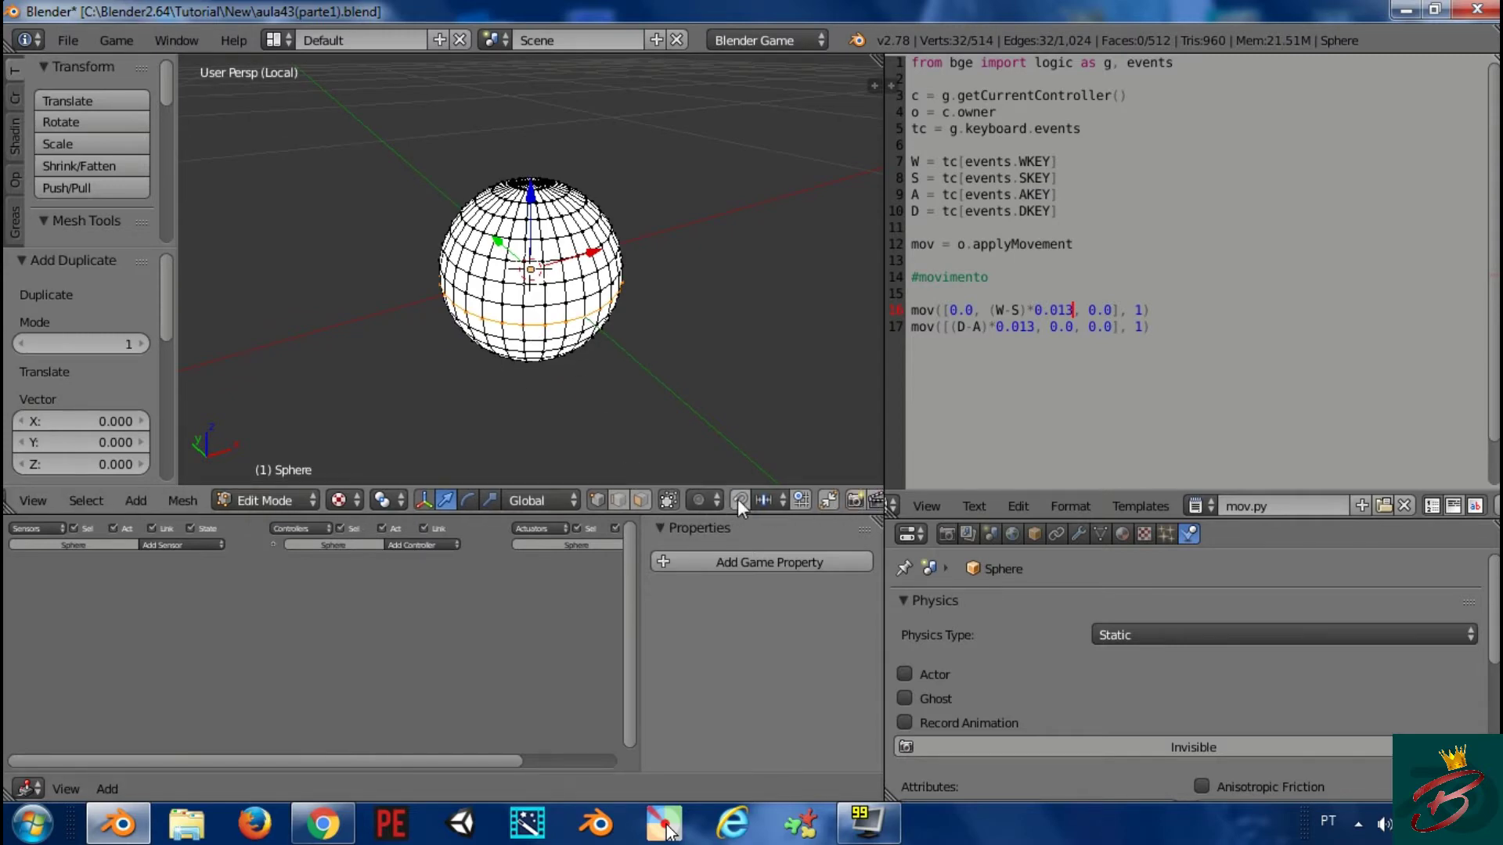
# Lift the duplicated loop 0.5 along the Z axis
pyautogui.press('g')
pyautogui.press('z')
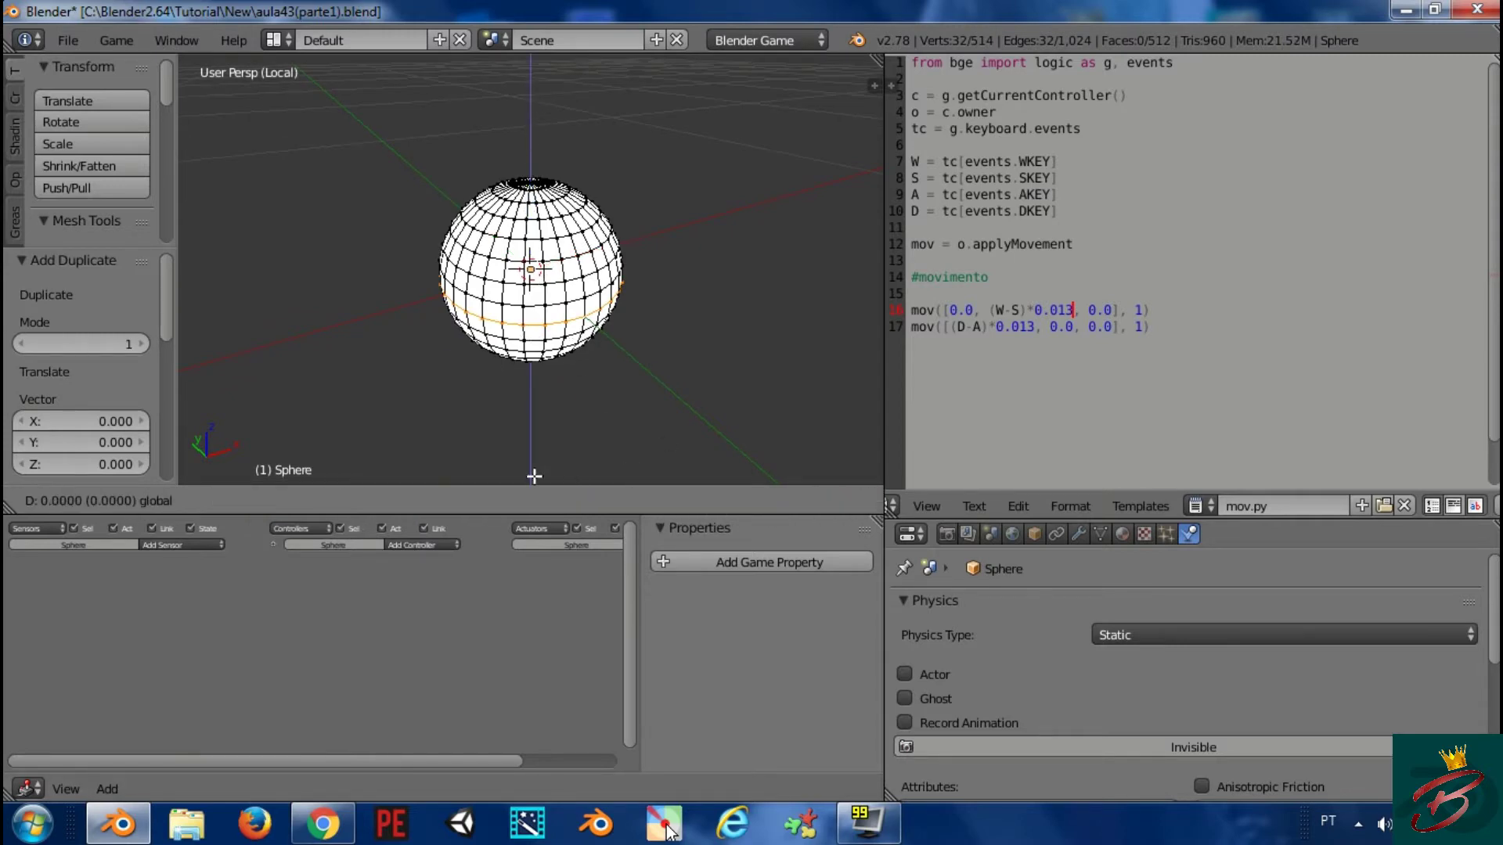
pyautogui.press('Escape')
pyautogui.moveTo(524, 158); pyautogui.dragTo(529, 190, button='middle')
pyautogui.press('g')
pyautogui.press('z')
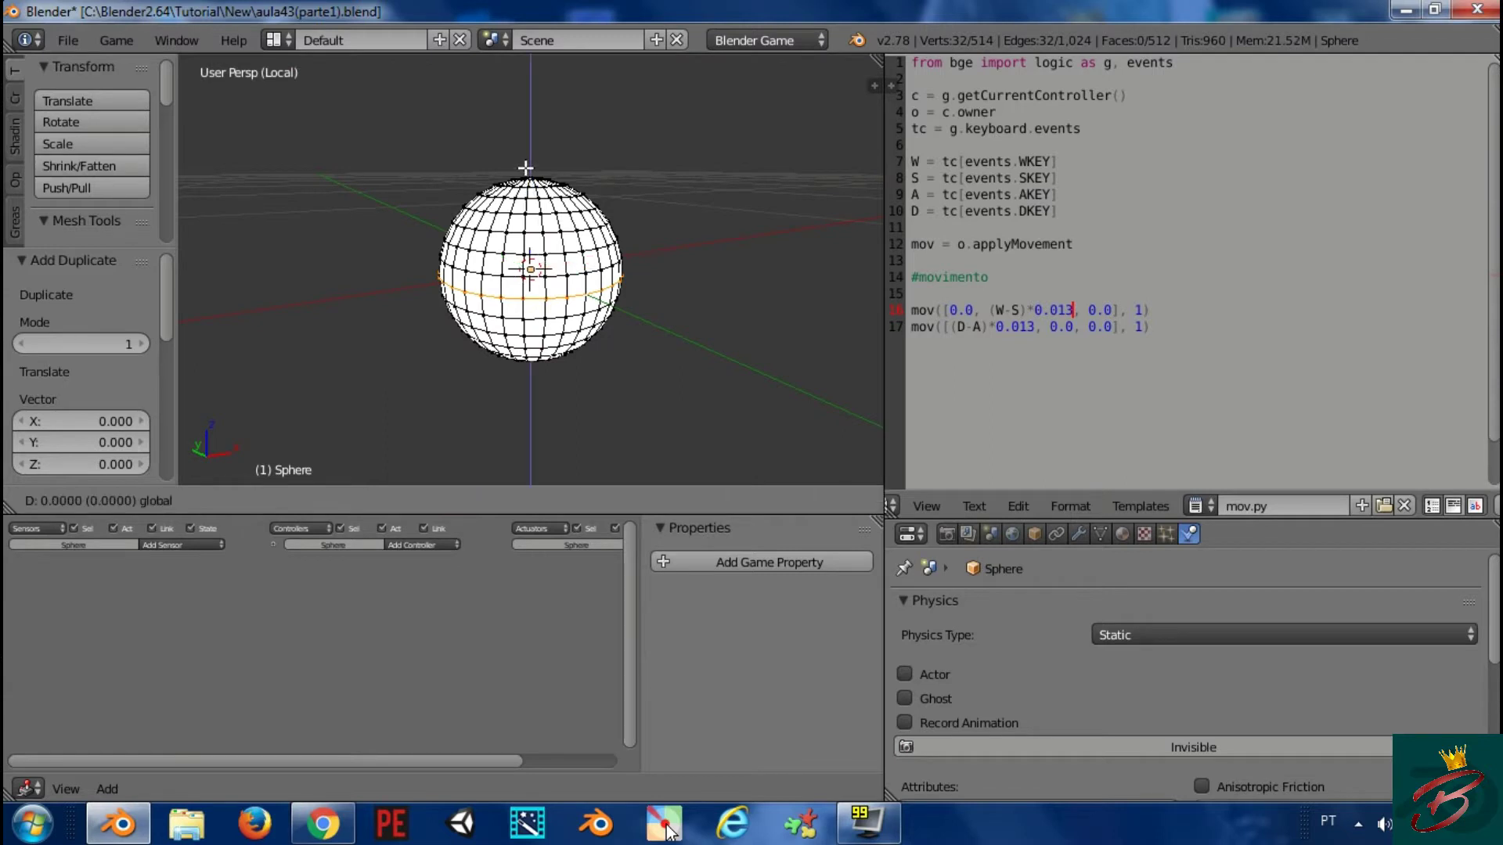
pyautogui.press('Escape')
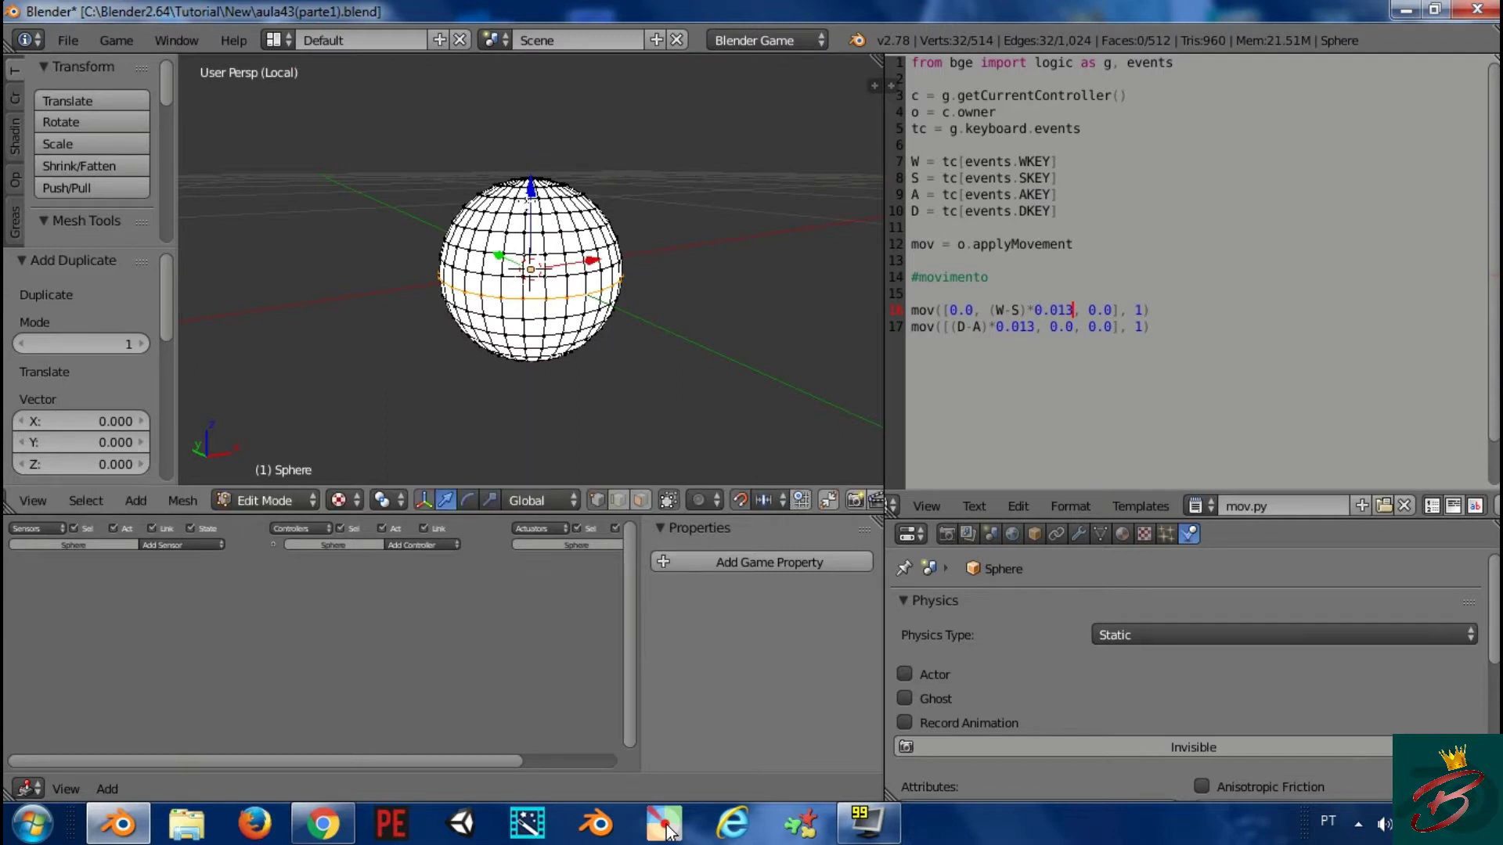
pyautogui.press('g')
pyautogui.press('z')
pyautogui.press('Escape')
pyautogui.press('g')
pyautogui.press('z')
pyautogui.press('Escape')
pyautogui.press('g')
pyautogui.press('z')
pyautogui.press('Escape')
pyautogui.press('g')
pyautogui.press('z')
pyautogui.press('Escape')
pyautogui.press('g')
pyautogui.press('z')
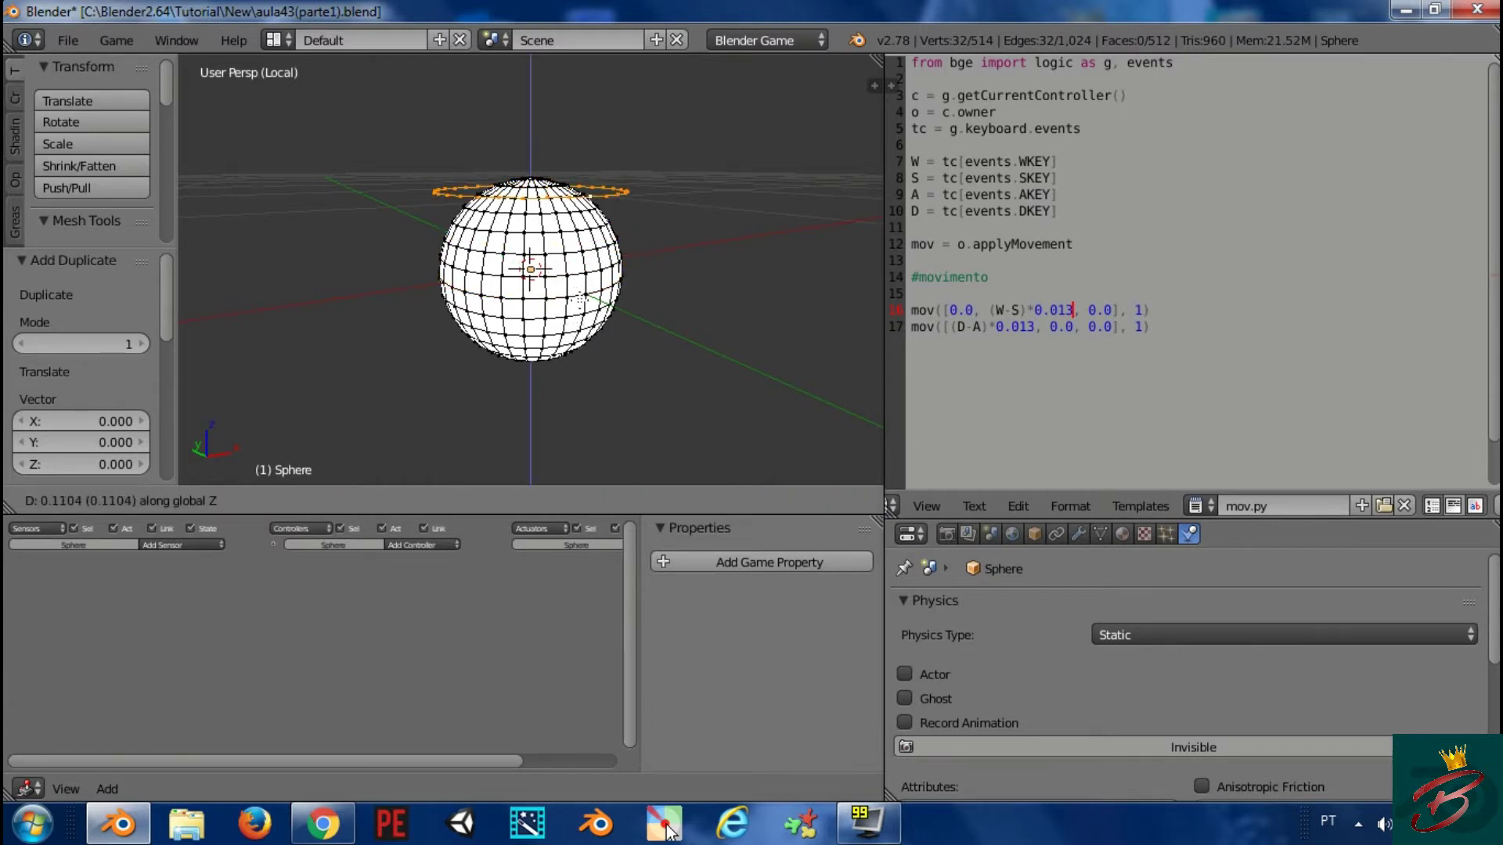
pyautogui.write('0.5')
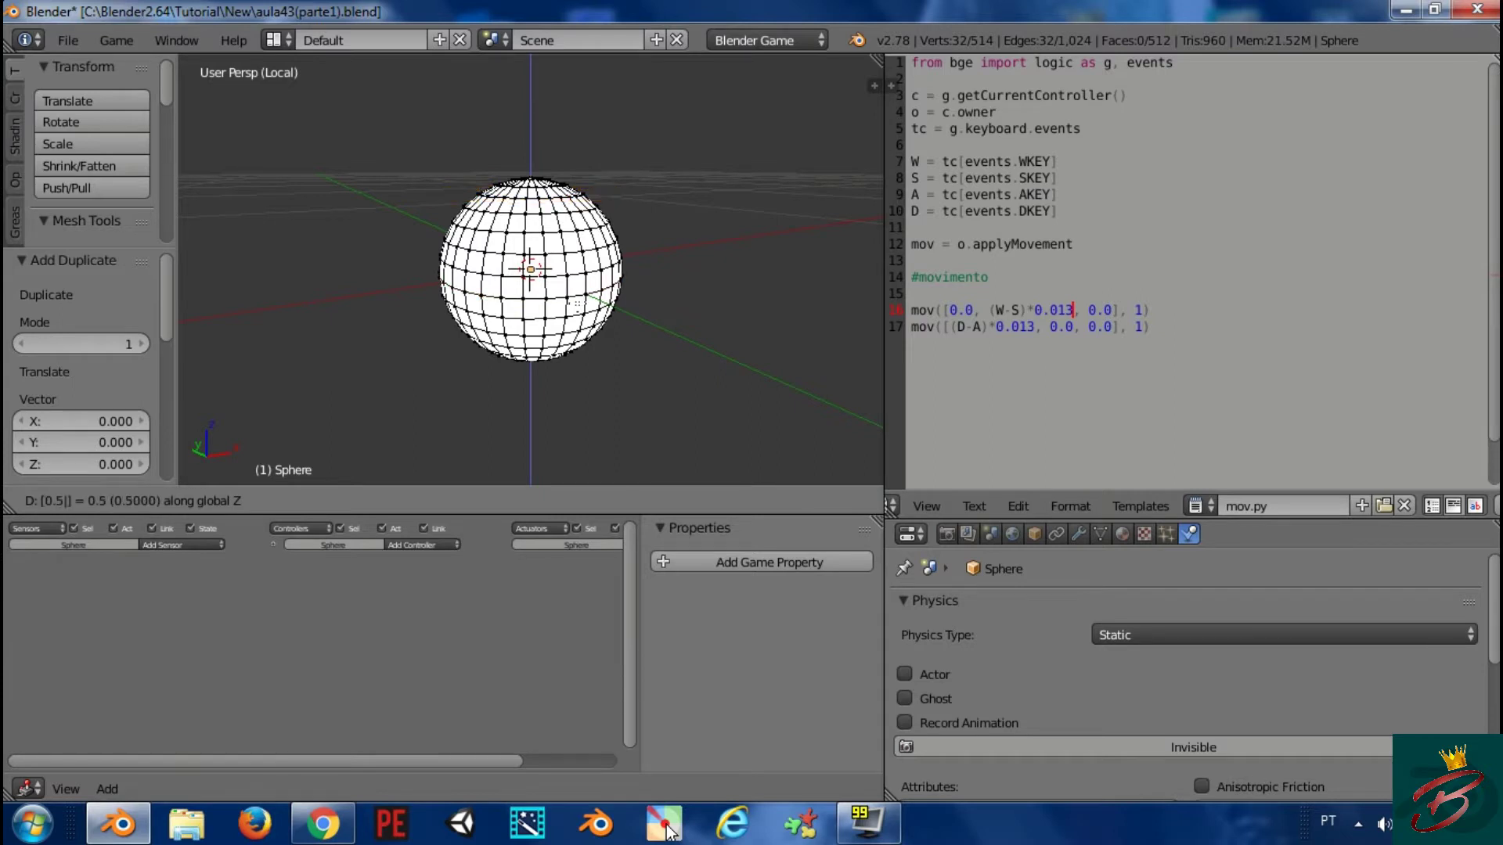
pyautogui.press('Return')
# In front view, drag the copied loop up just above the sphere's top
pyautogui.press('g')
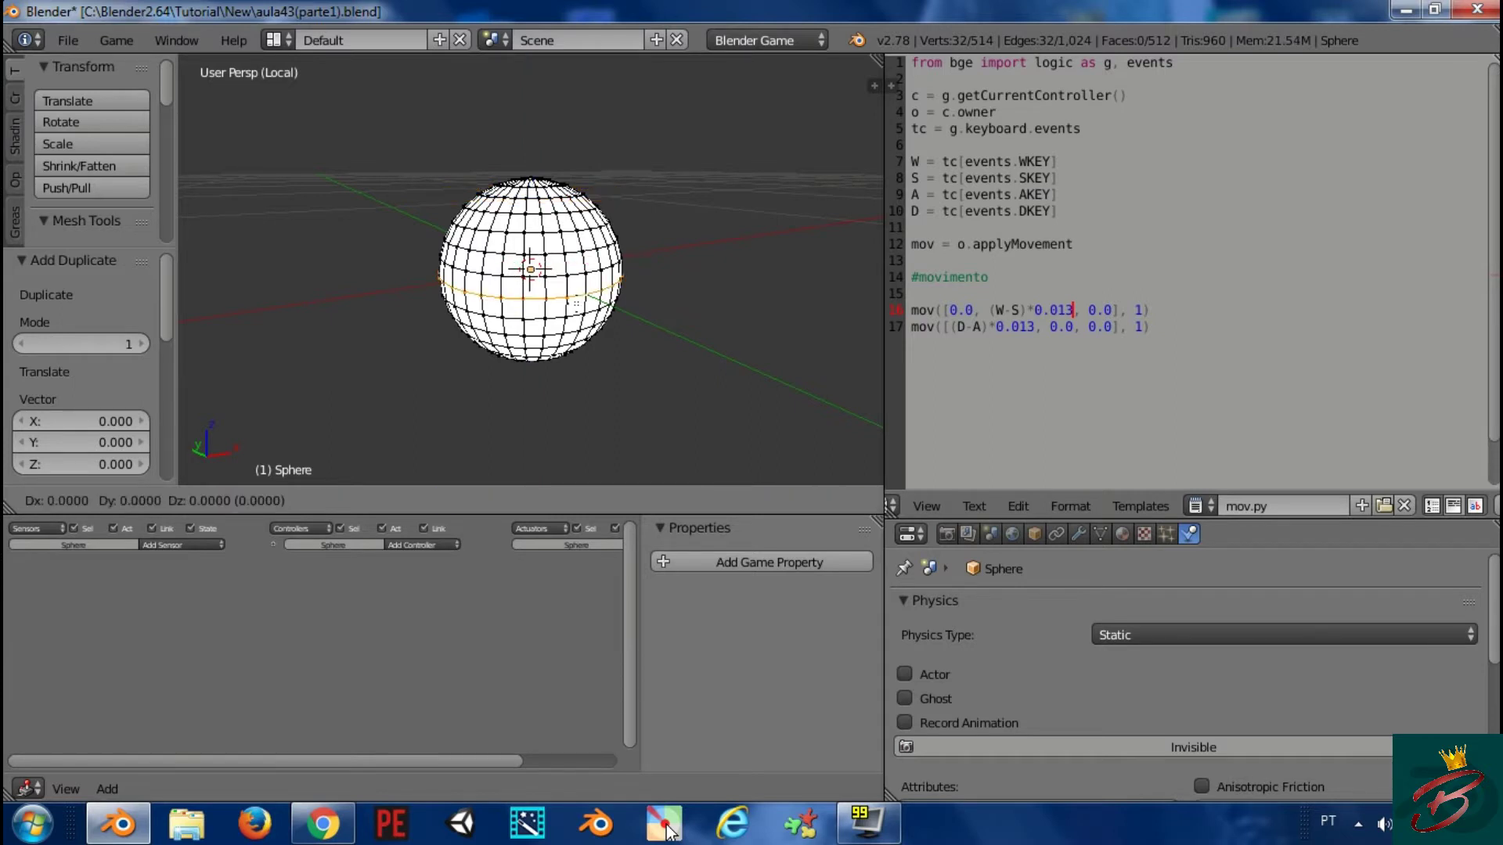
pyautogui.press('Escape')
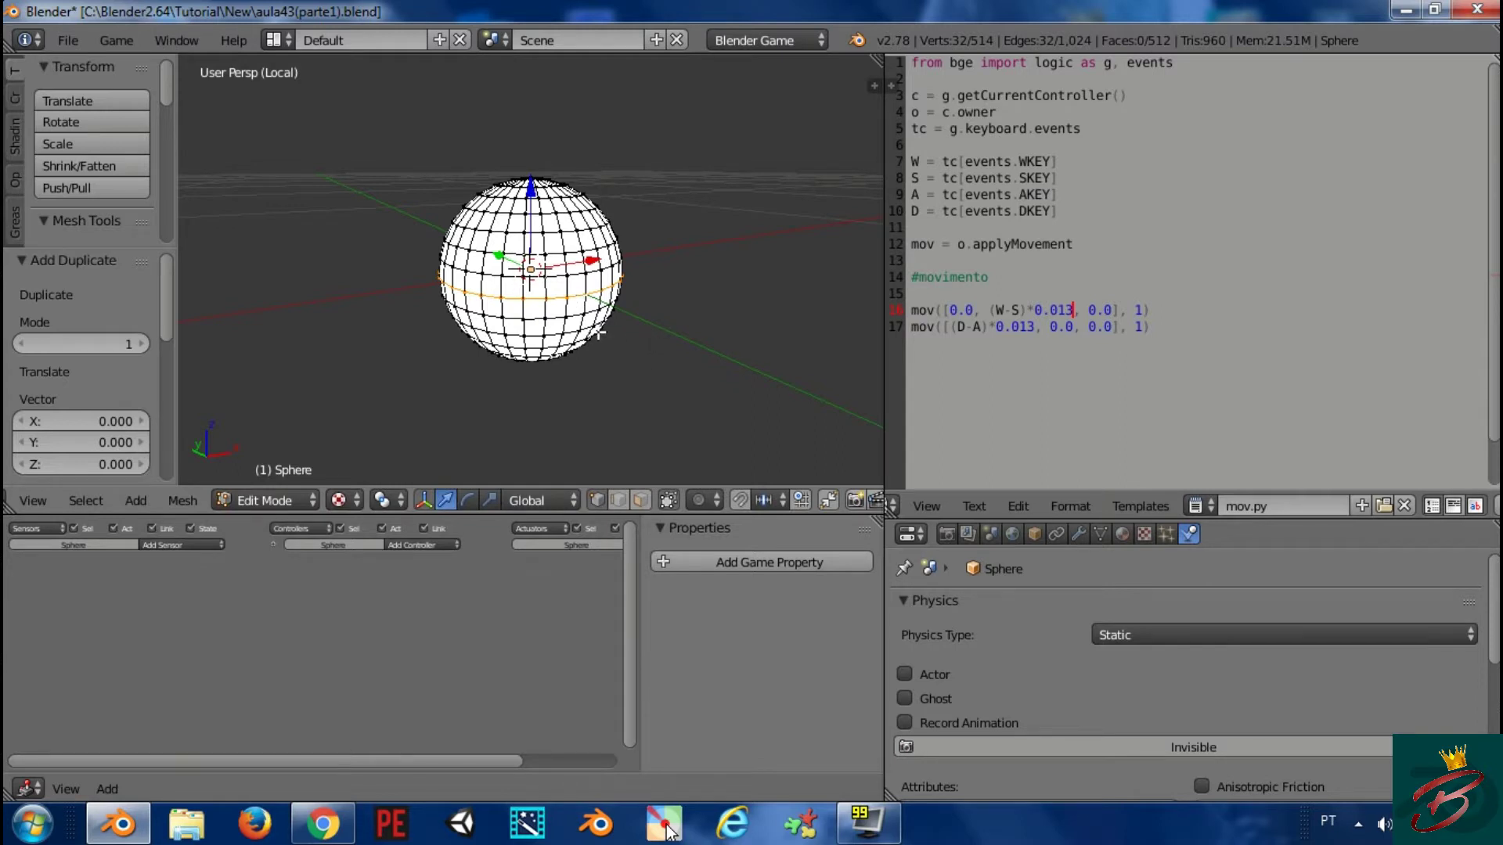
pyautogui.press('KP_1')
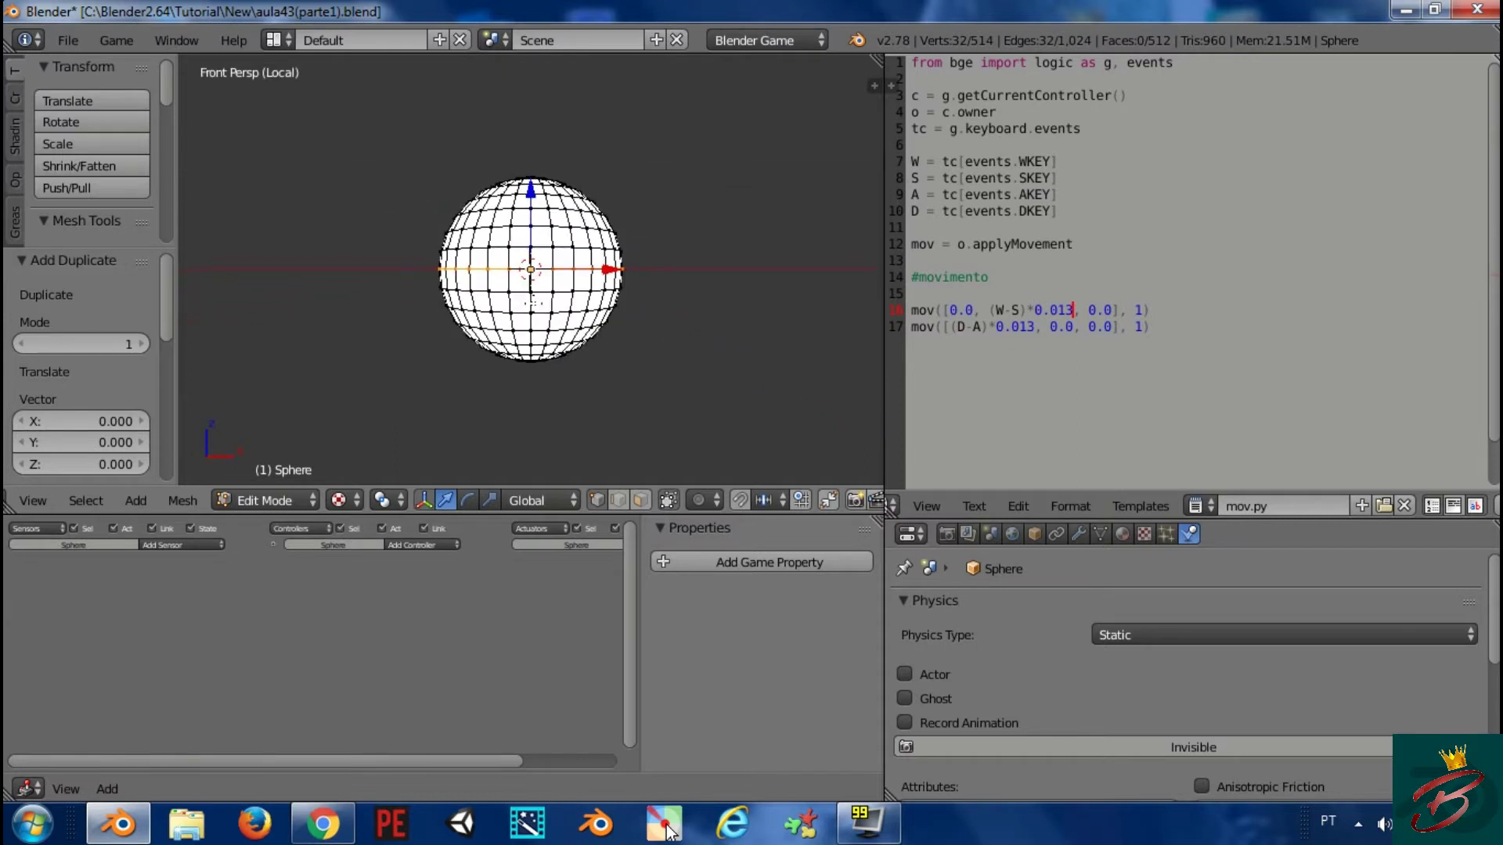
pyautogui.moveTo(530, 195); pyautogui.dragTo(533, 106)
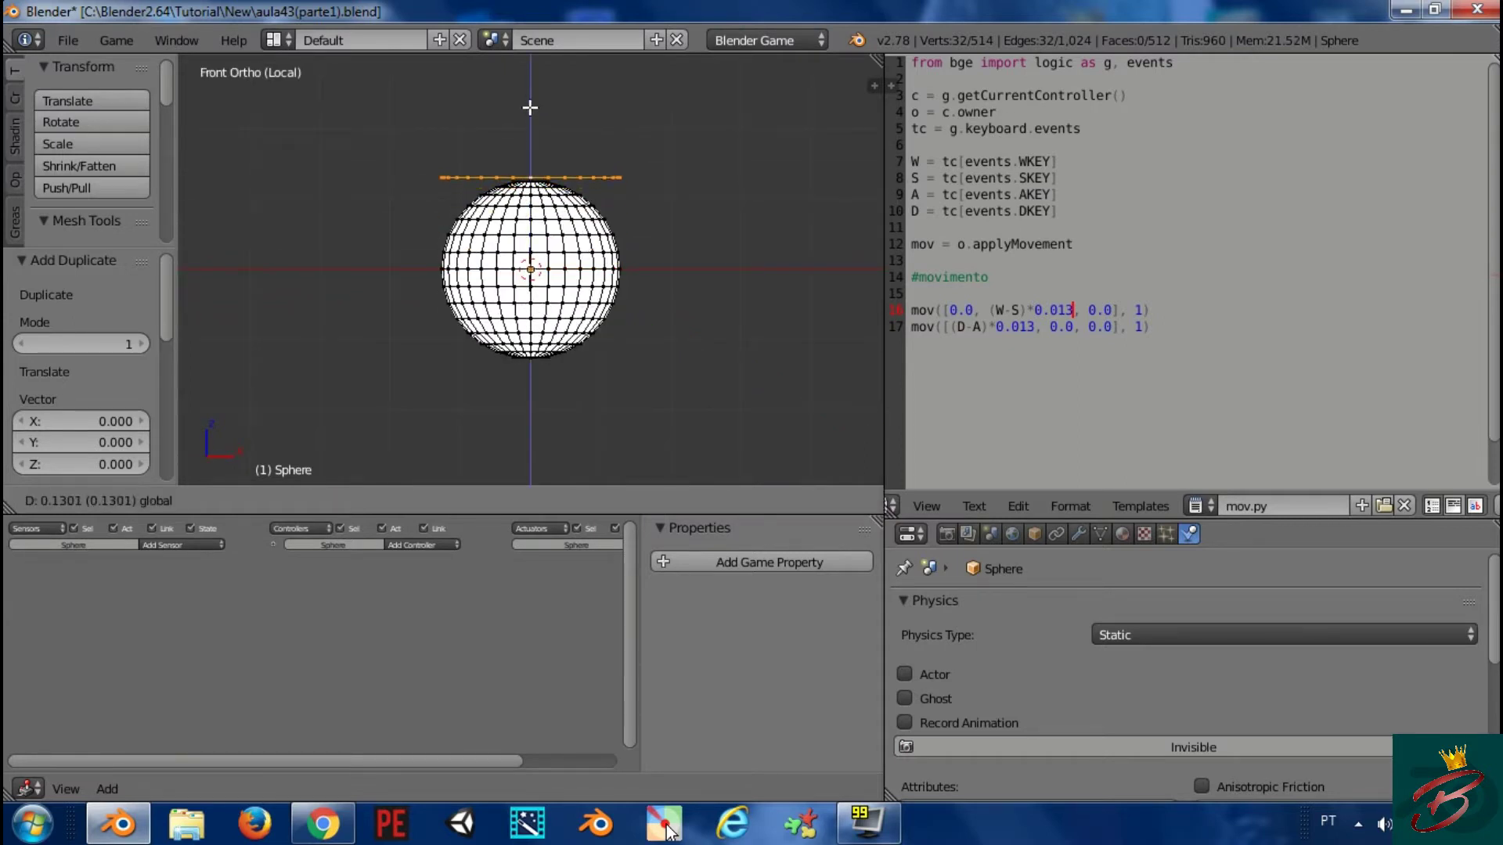
# Fill the raised loop with a face and check it from the top in face select mode
pyautogui.rightClick(533, 105)
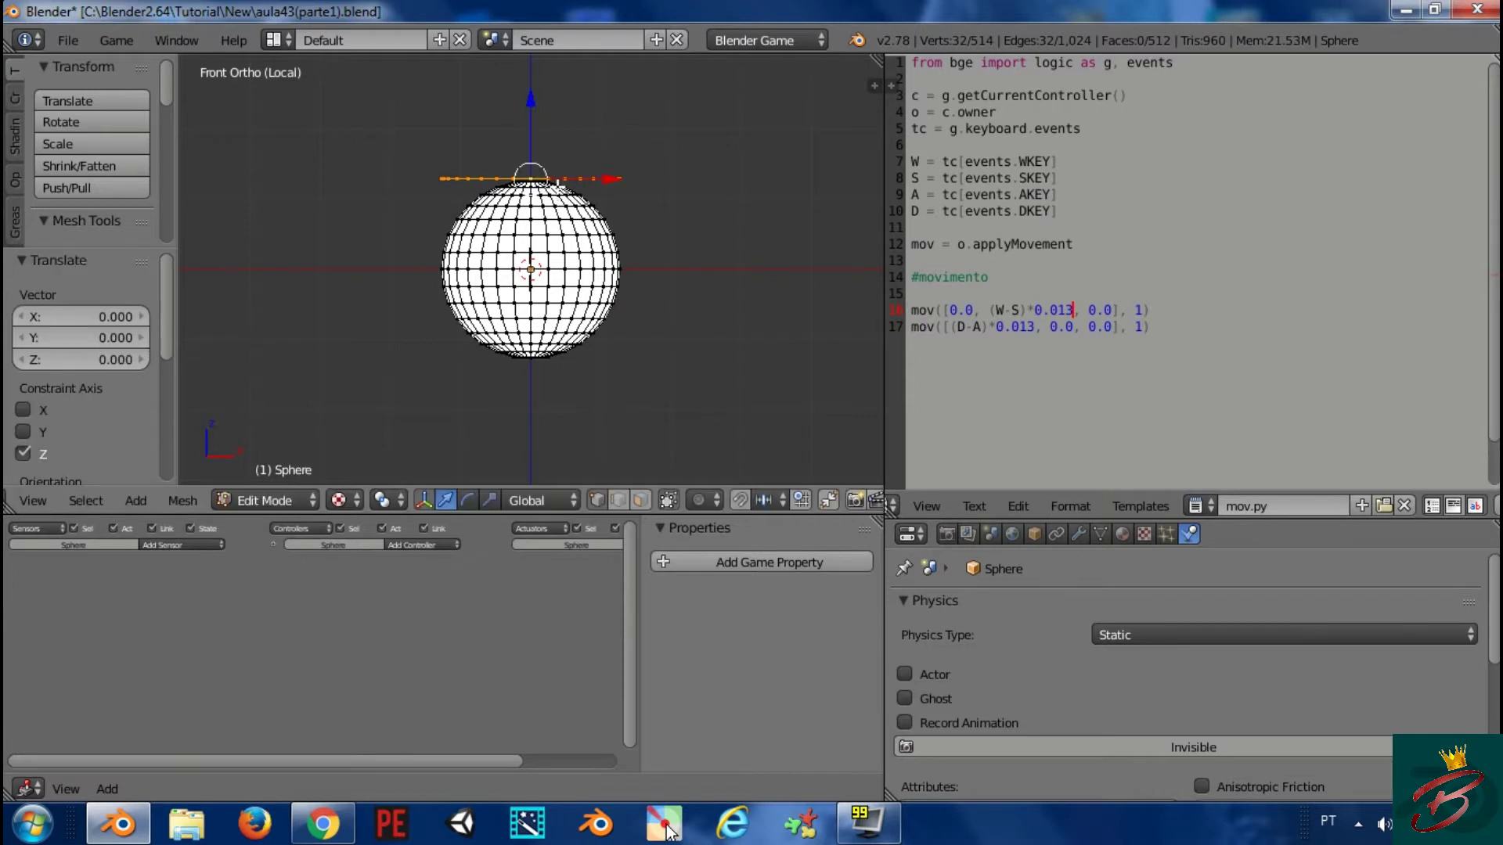
pyautogui.moveTo(424, 226); pyautogui.dragTo(423, 273, button='middle')
pyautogui.press('f')
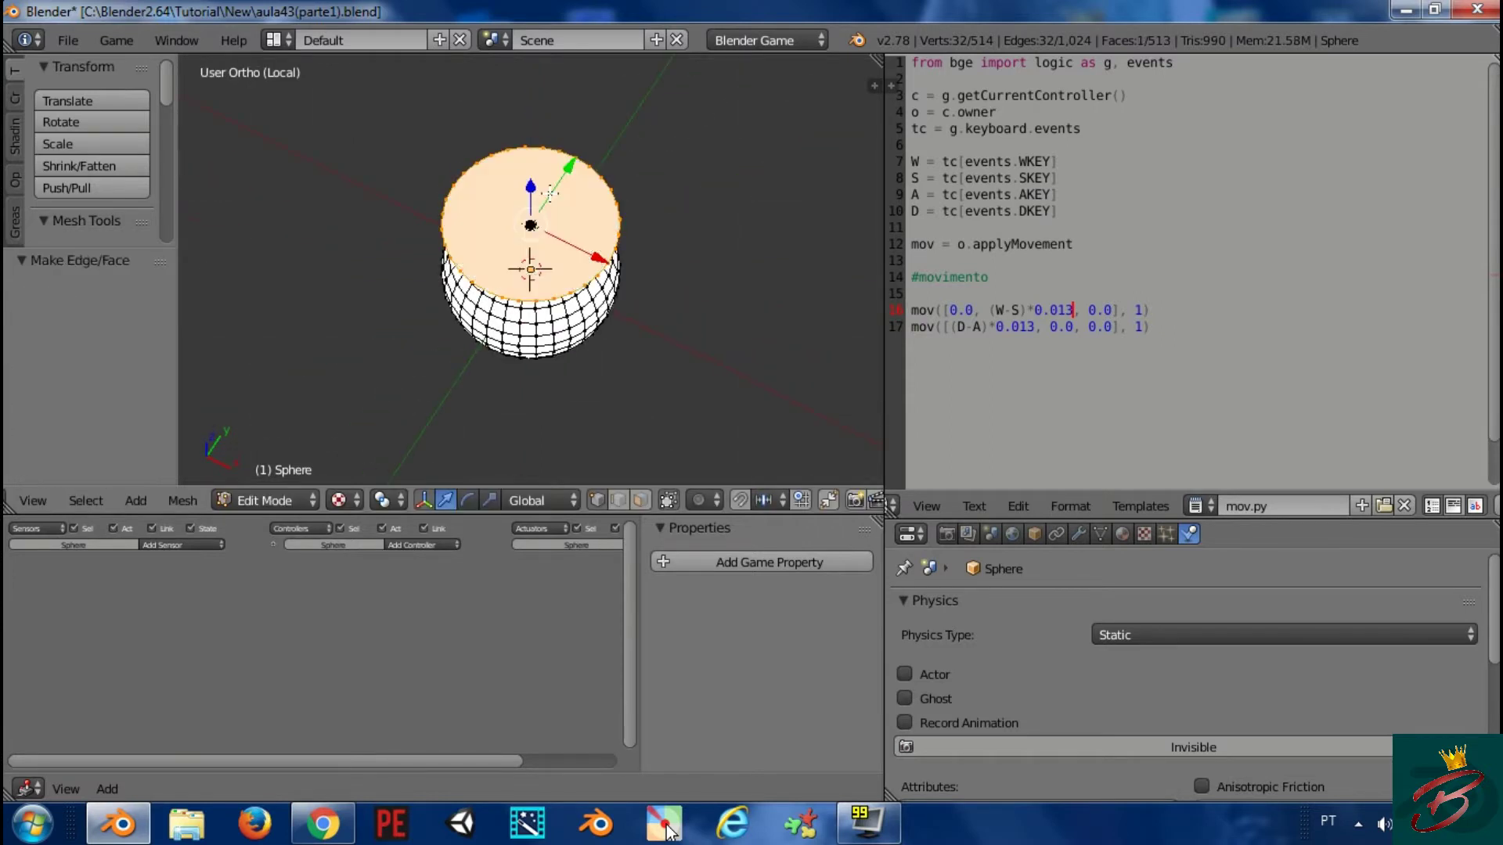
pyautogui.press('Tab')
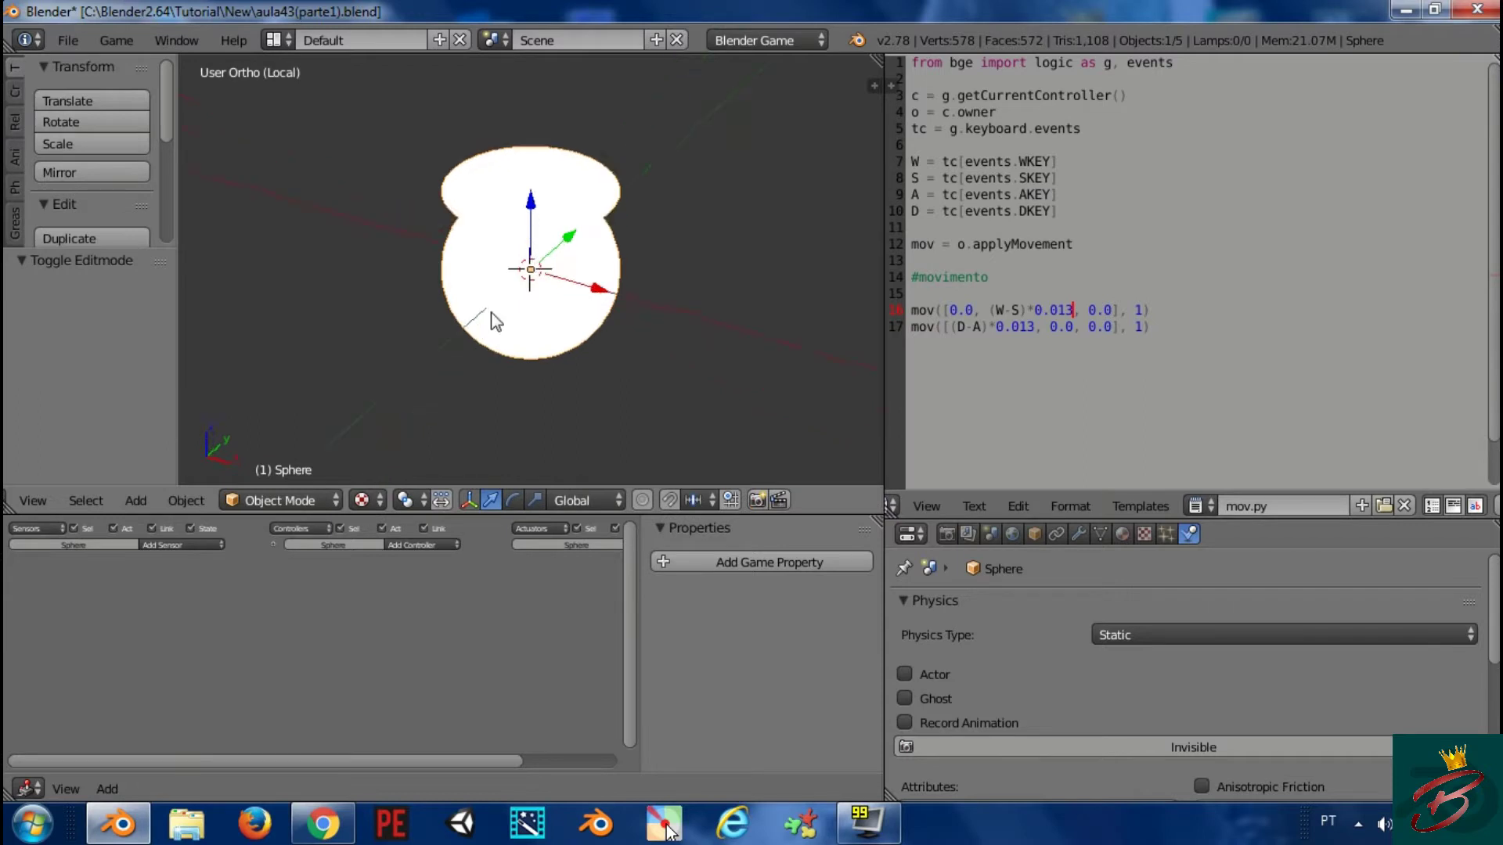
pyautogui.press('Tab')
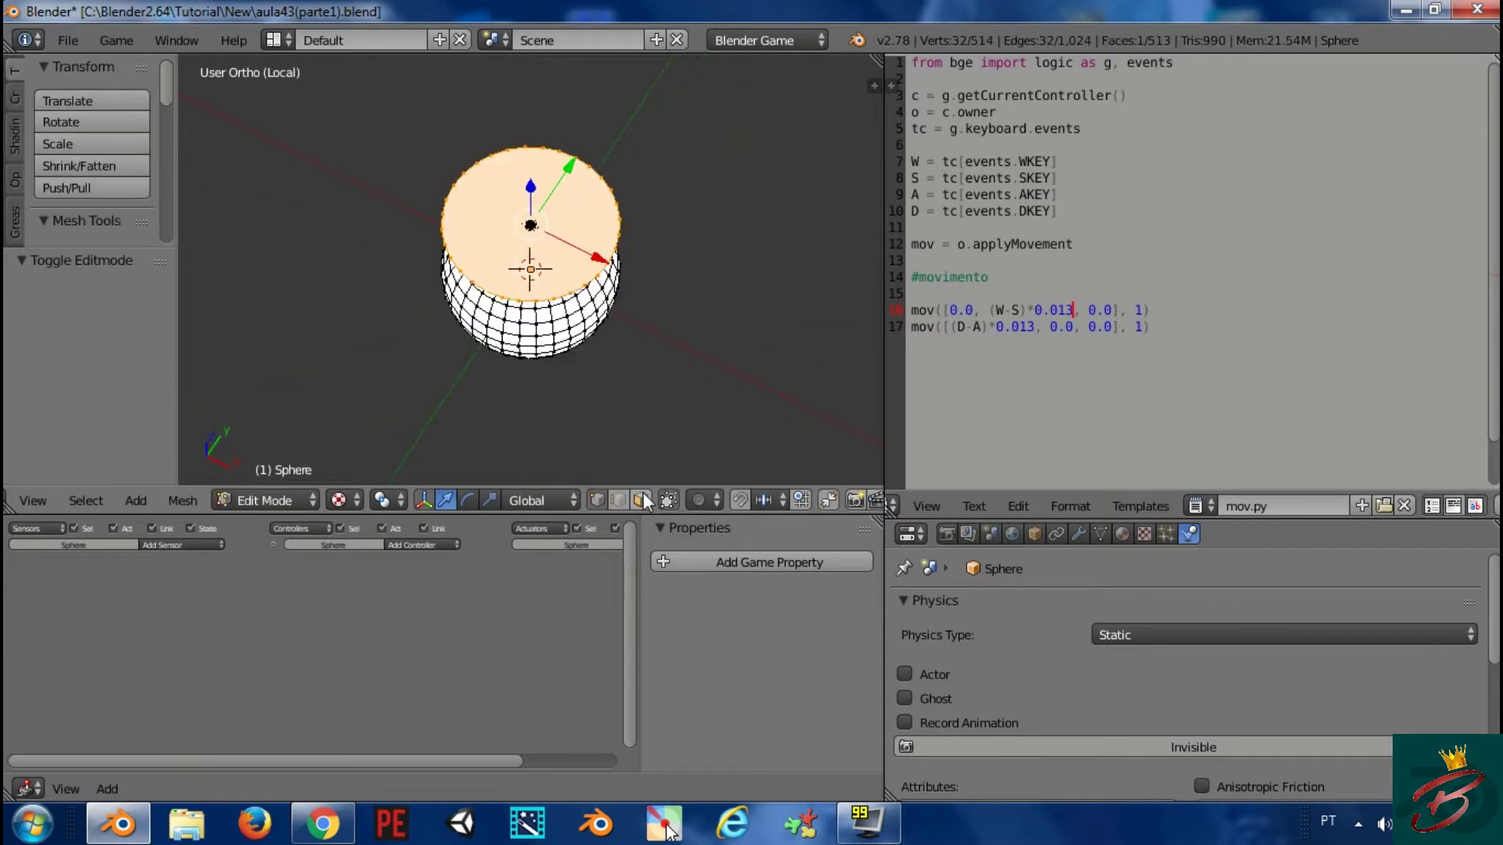
pyautogui.click(640, 500)
pyautogui.press('KP_7')
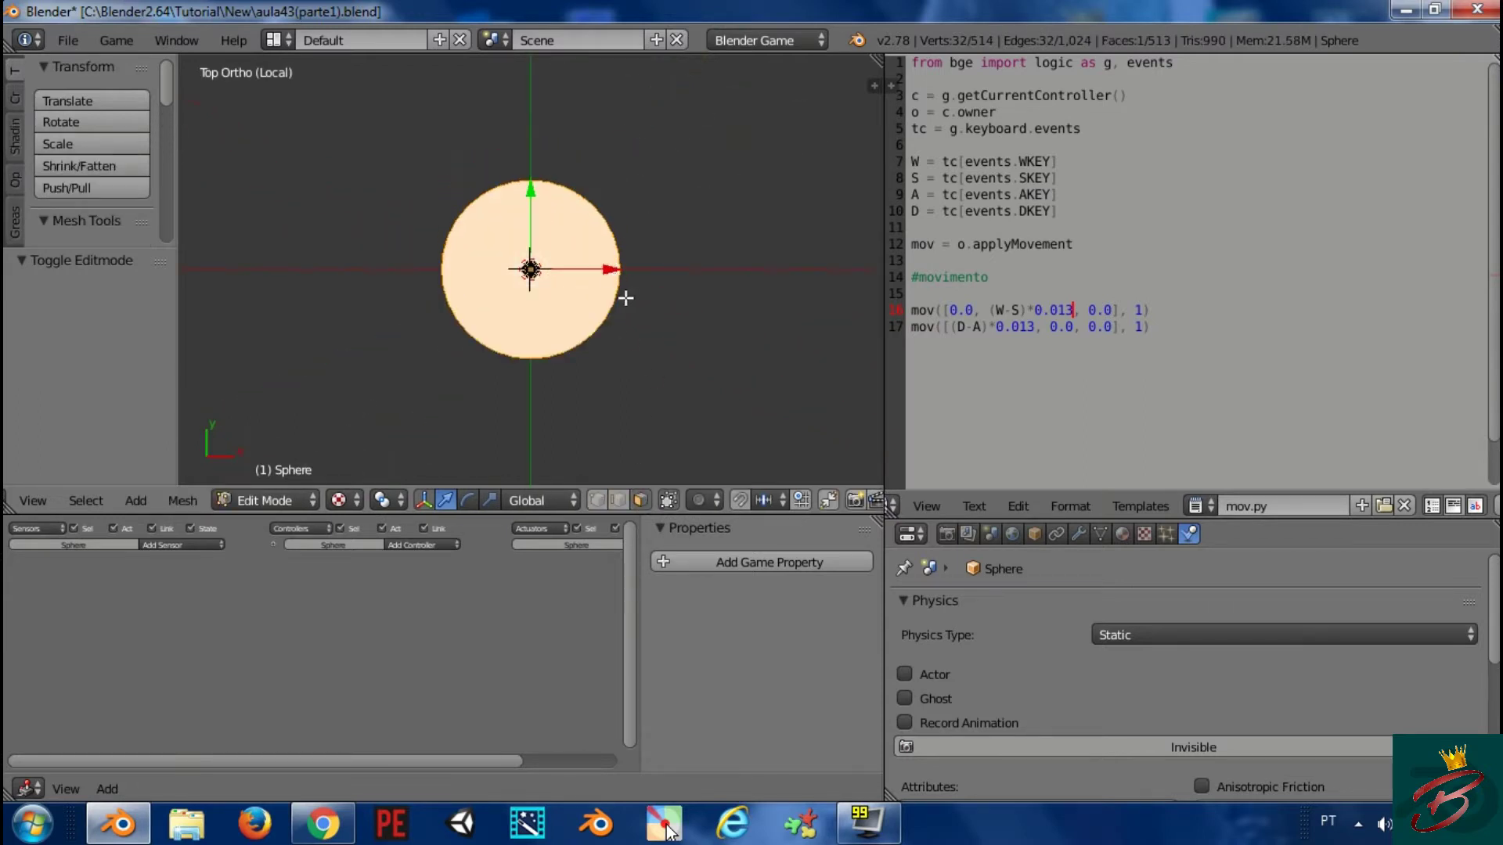
pyautogui.press('Tab')
# Rename the sphere object to 'bola' in Object properties
pyautogui.click(1012, 534)
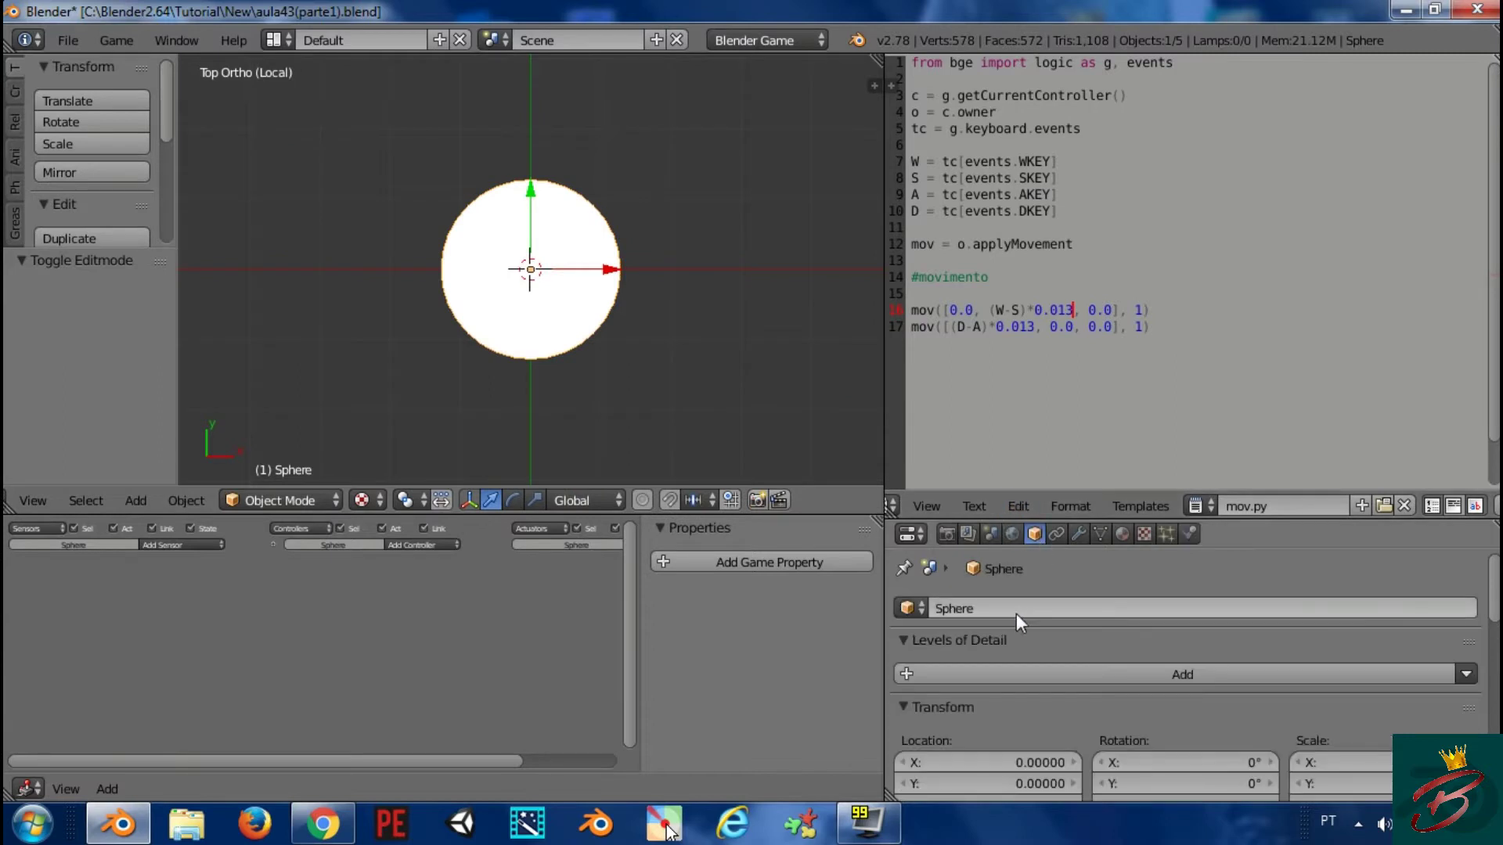
pyautogui.click(1015, 609)
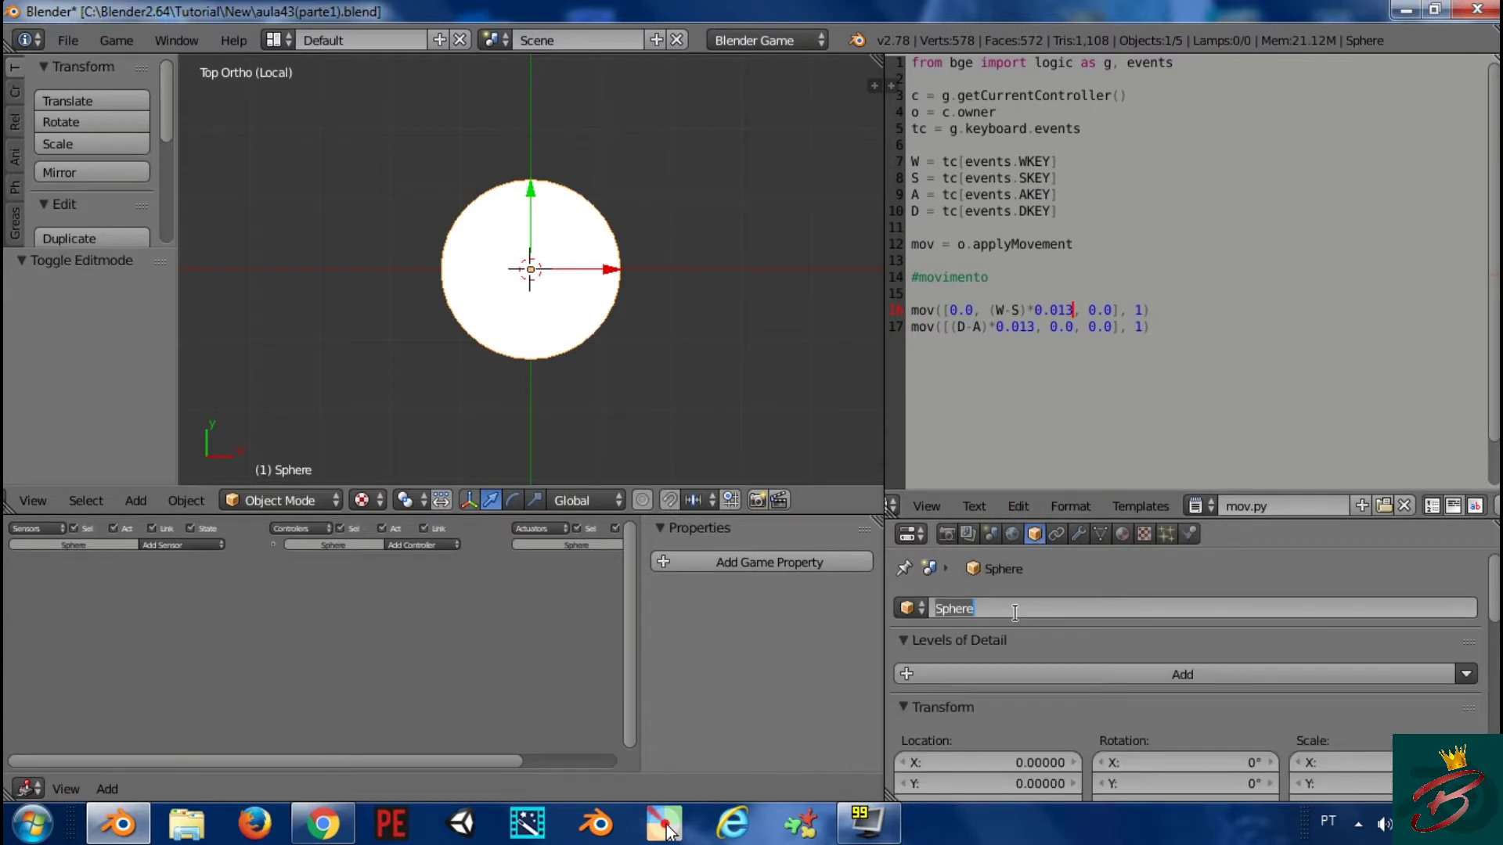
pyautogui.write('BOLA')
pyautogui.press('Return')
pyautogui.click(1016, 613)
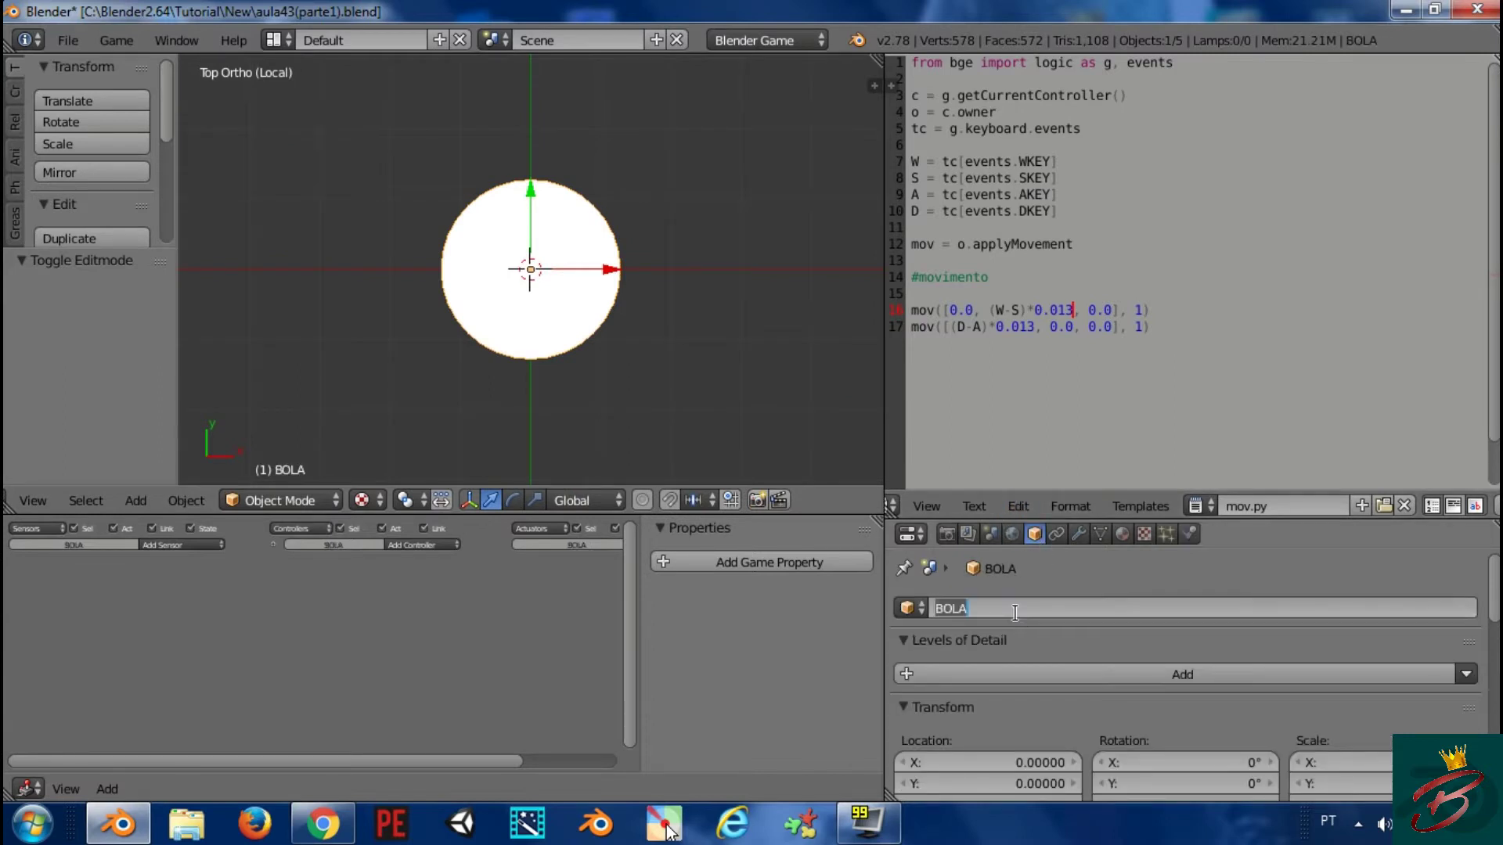
pyautogui.write('bola')
pyautogui.press('Return')
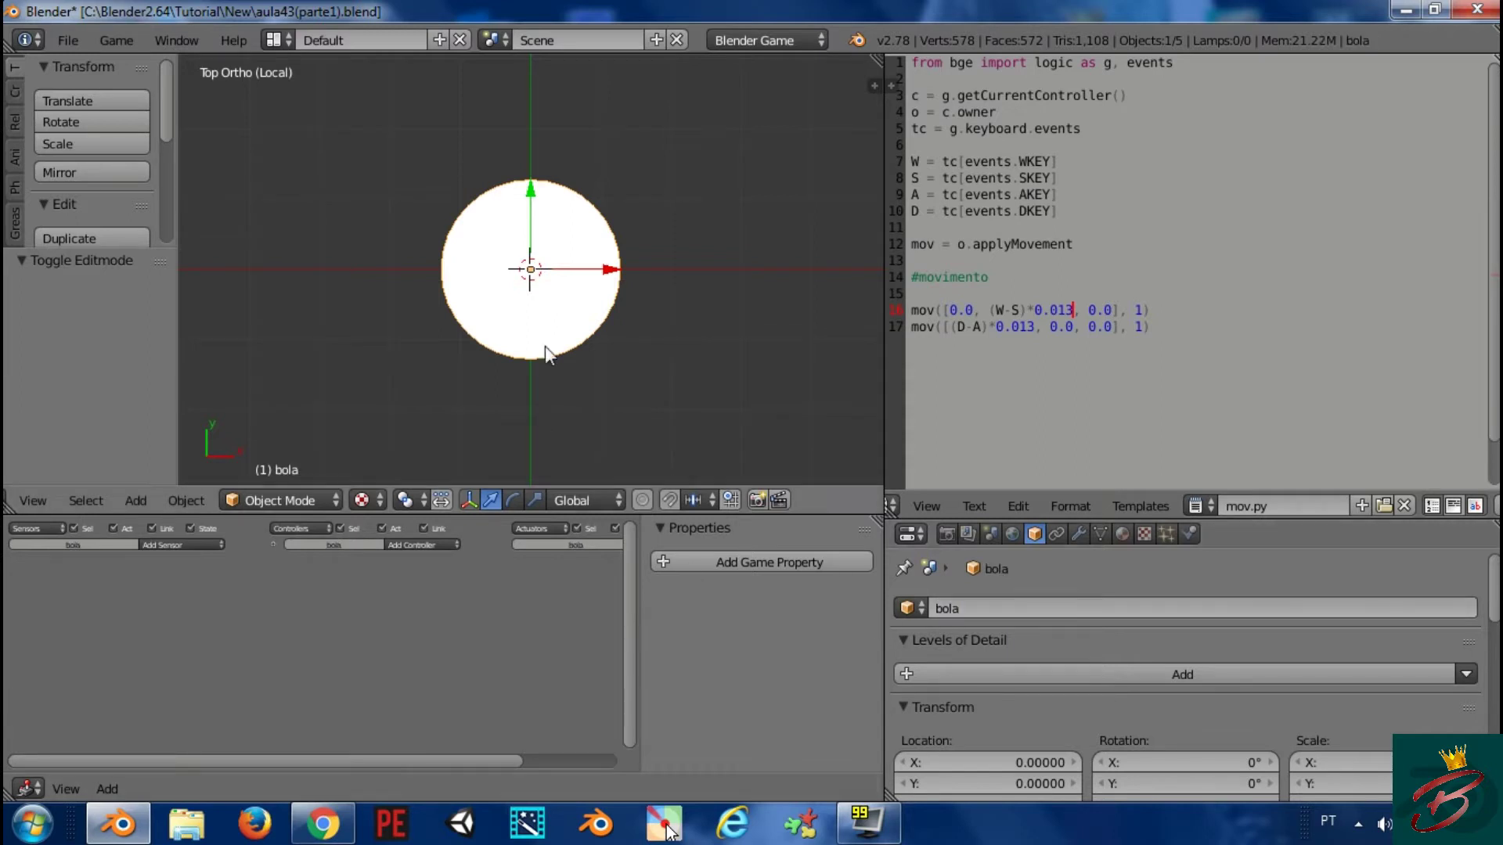
# Show bola's still-empty material settings
pyautogui.press('Tab')
pyautogui.moveTo(647, 289); pyautogui.dragTo(649, 250, button='middle')
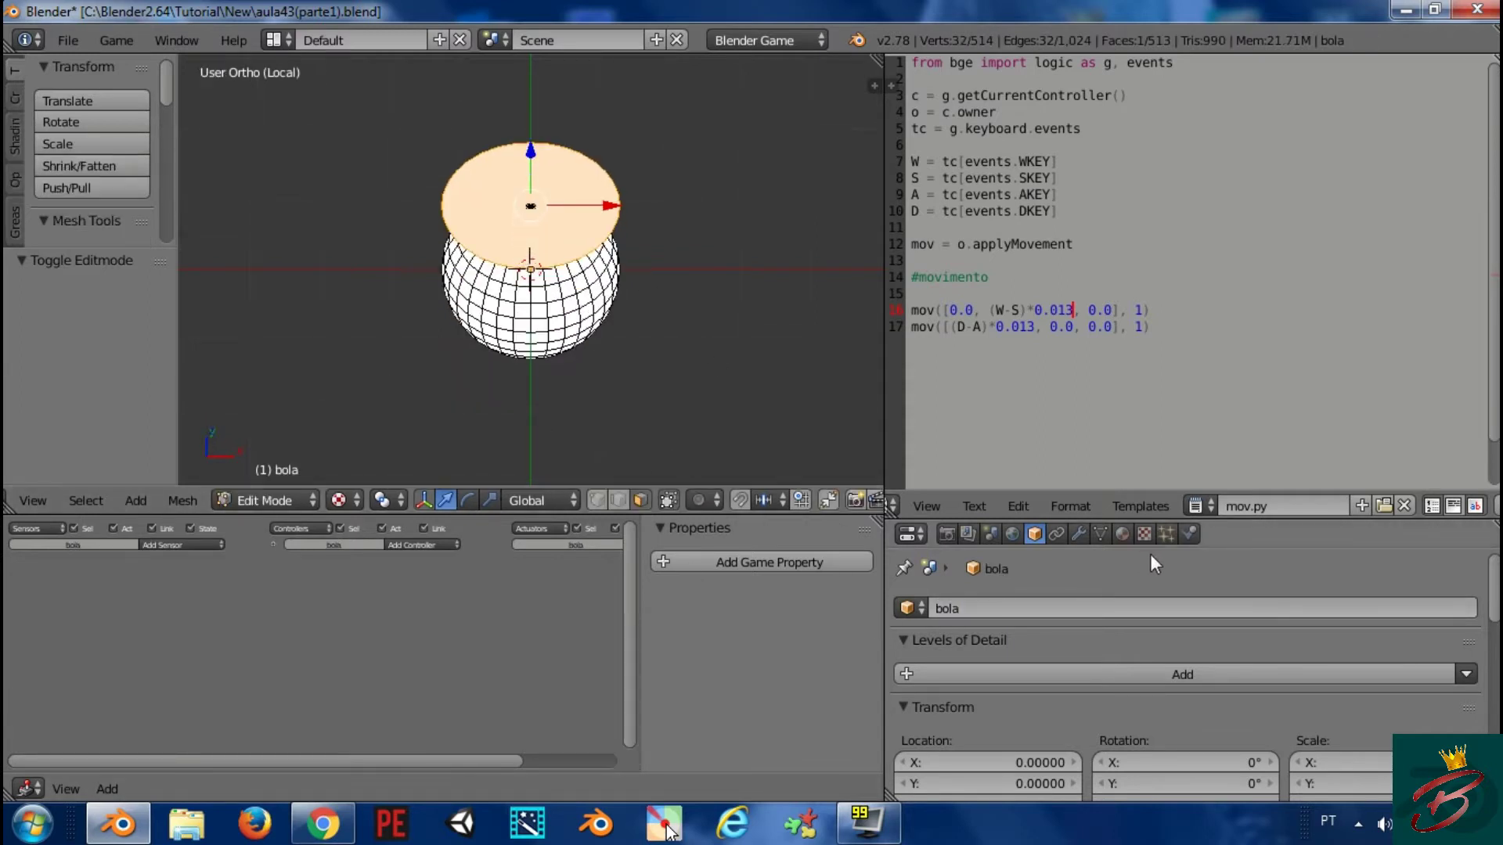
pyautogui.click(1124, 535)
pyautogui.press('Tab')
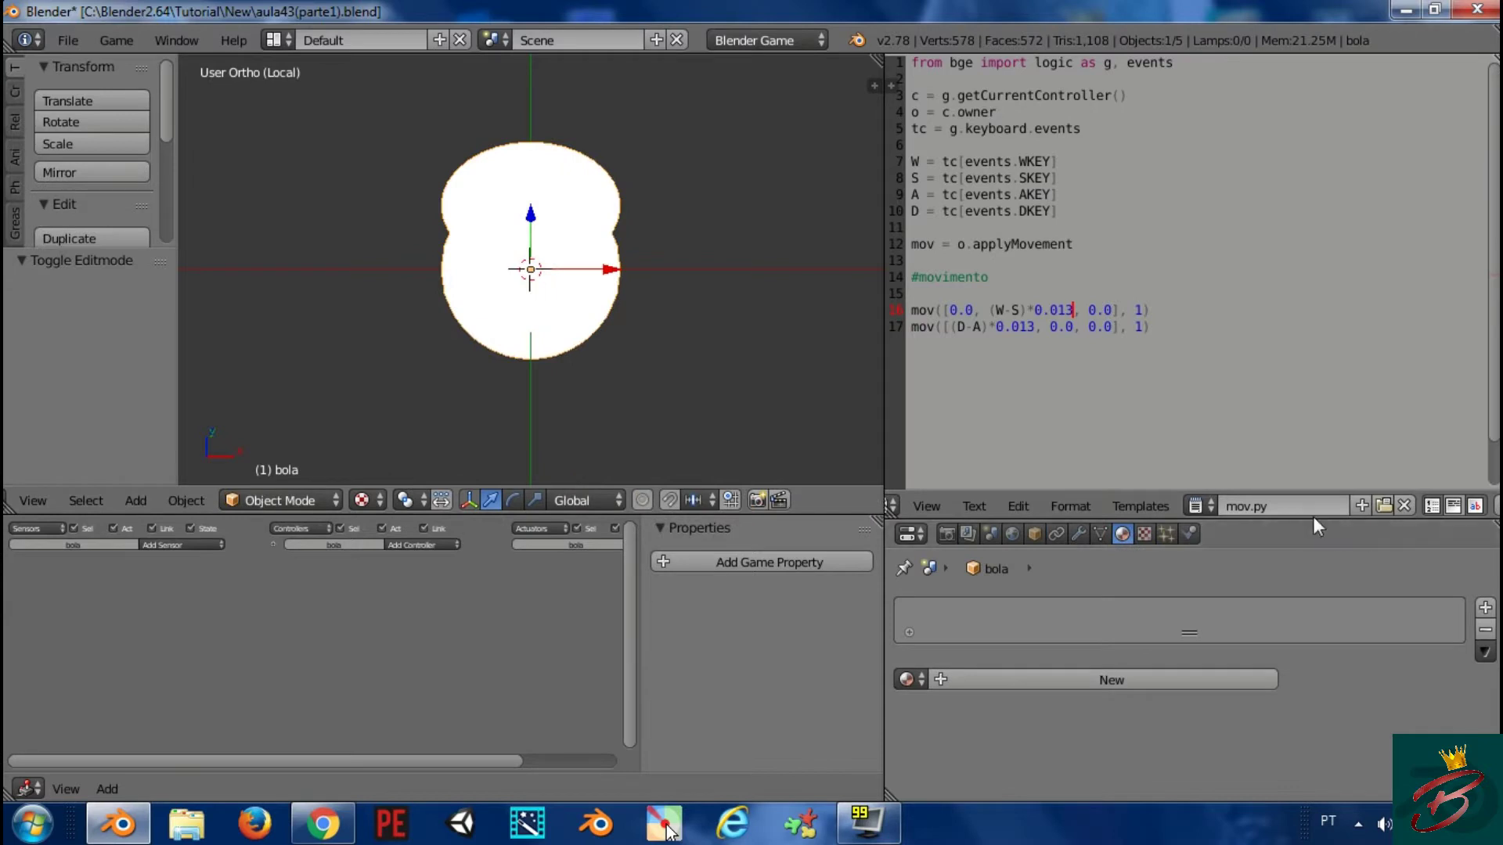
# Add a new material to the ball and name it 'esfera'
pyautogui.moveTo(1313, 495); pyautogui.dragTo(1313, 238)
pyautogui.click(1073, 423)
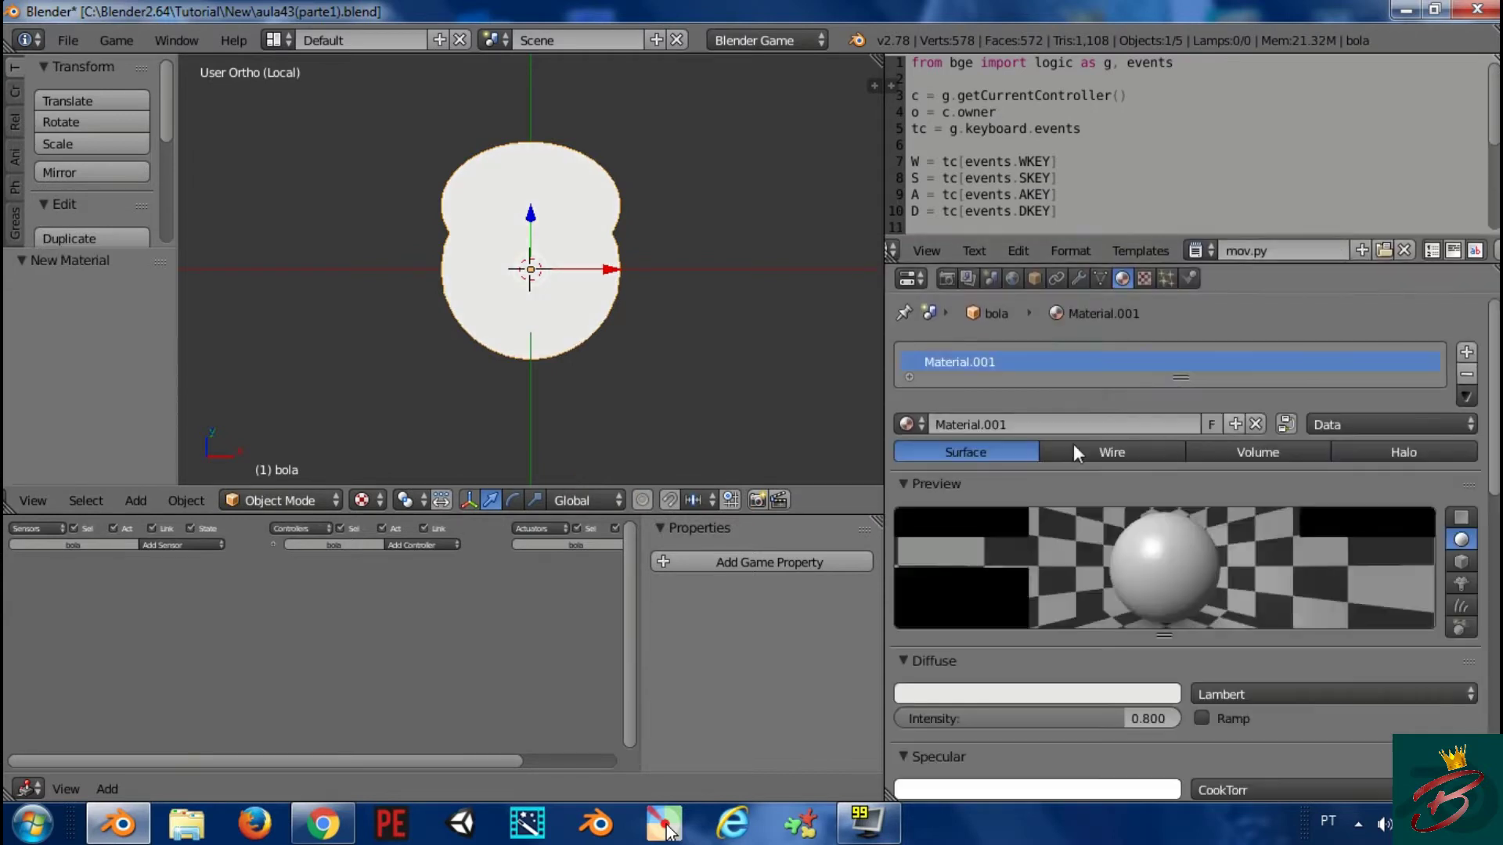
pyautogui.click(1025, 425)
pyautogui.write('espf')
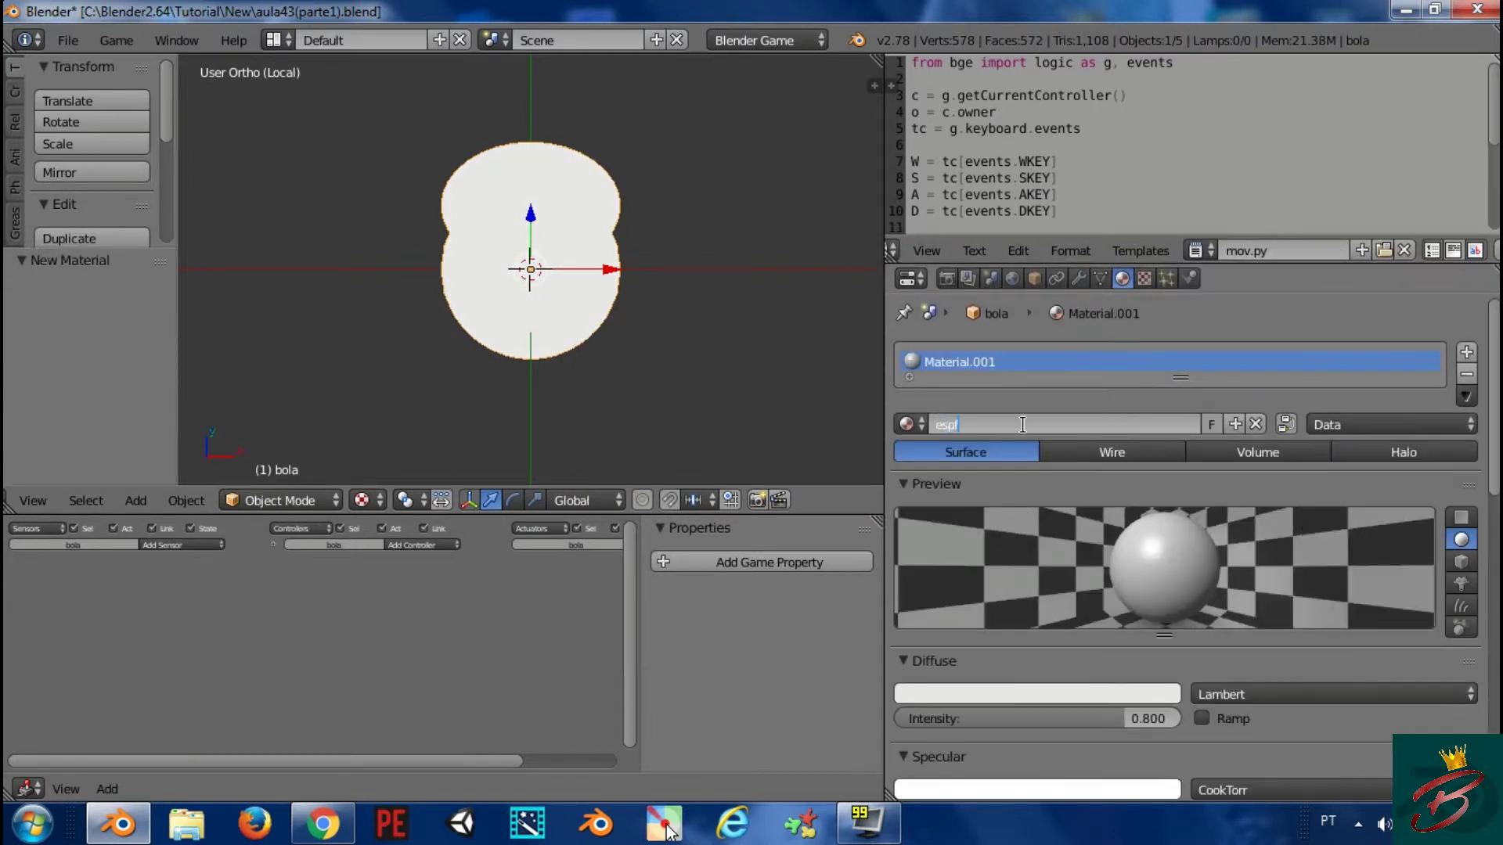
pyautogui.write('era')
pyautogui.press('Return')
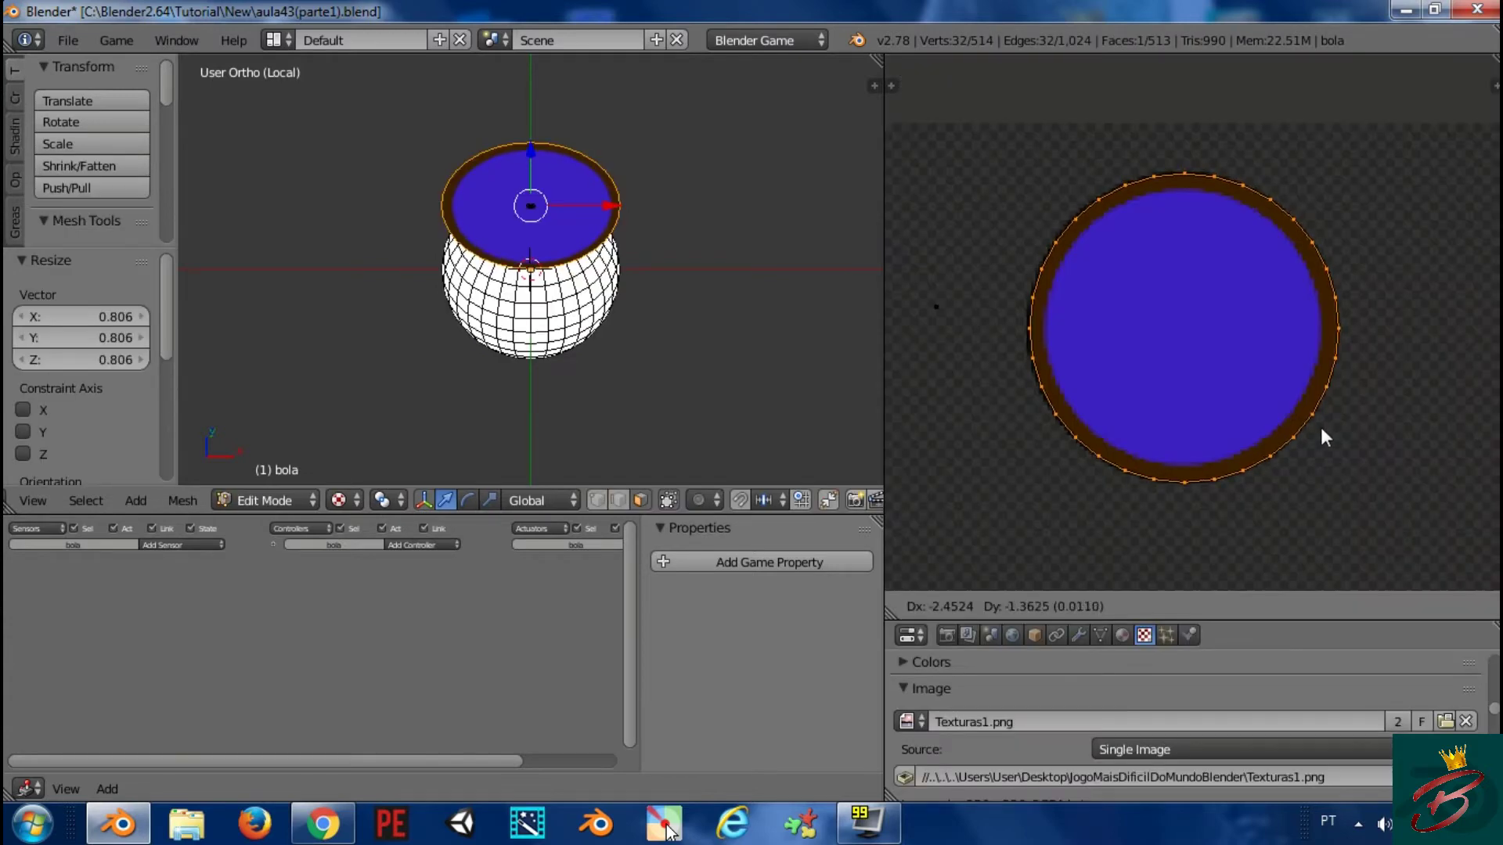
# Map the blue circle from Texturas1.png onto the ball and review the material settings
pyautogui.press('Tab')
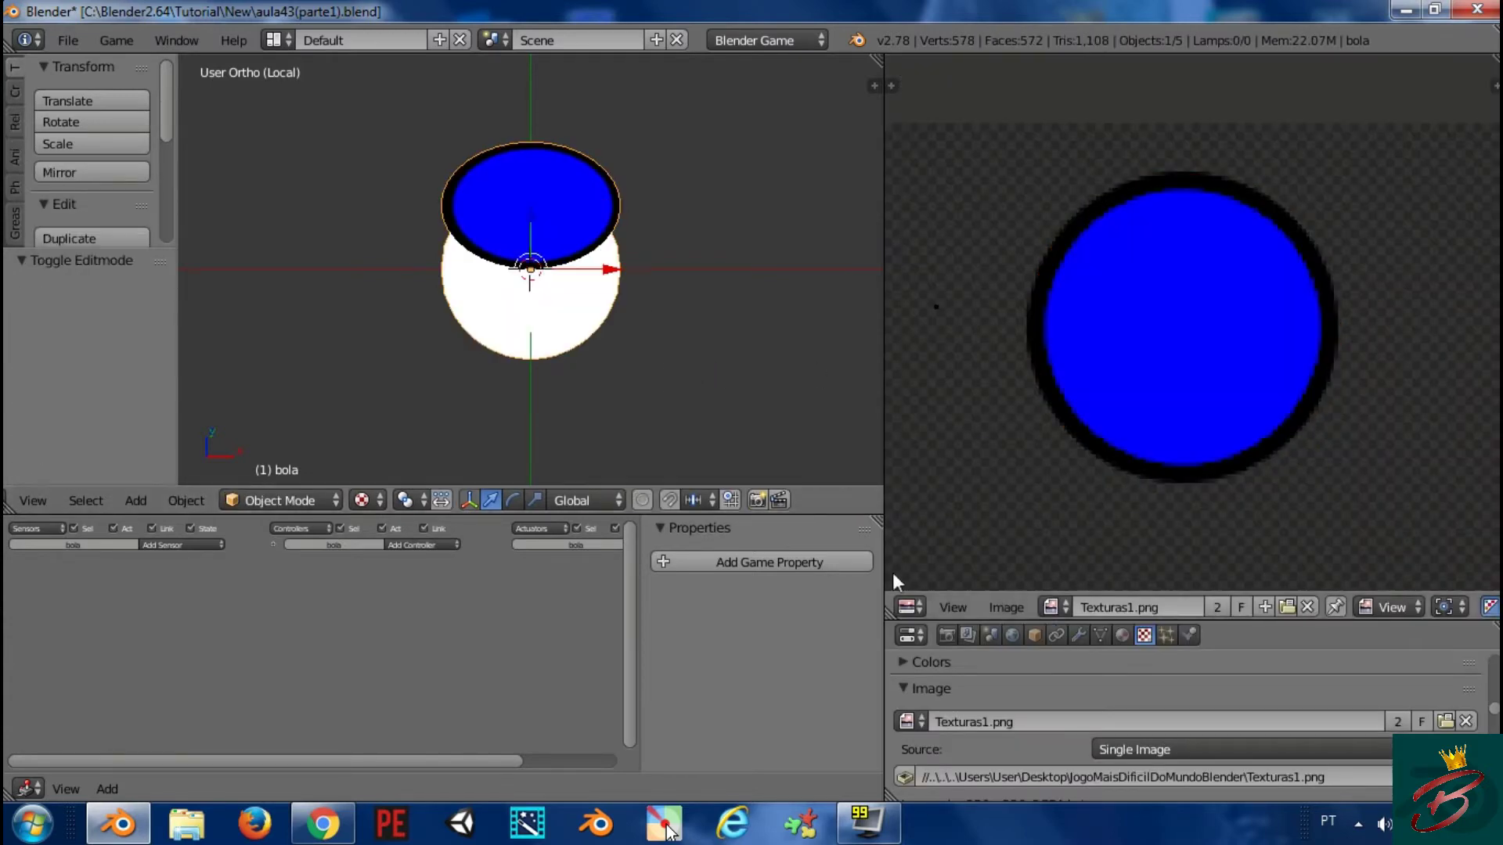
pyautogui.moveTo(1049, 593); pyautogui.dragTo(1078, 381)
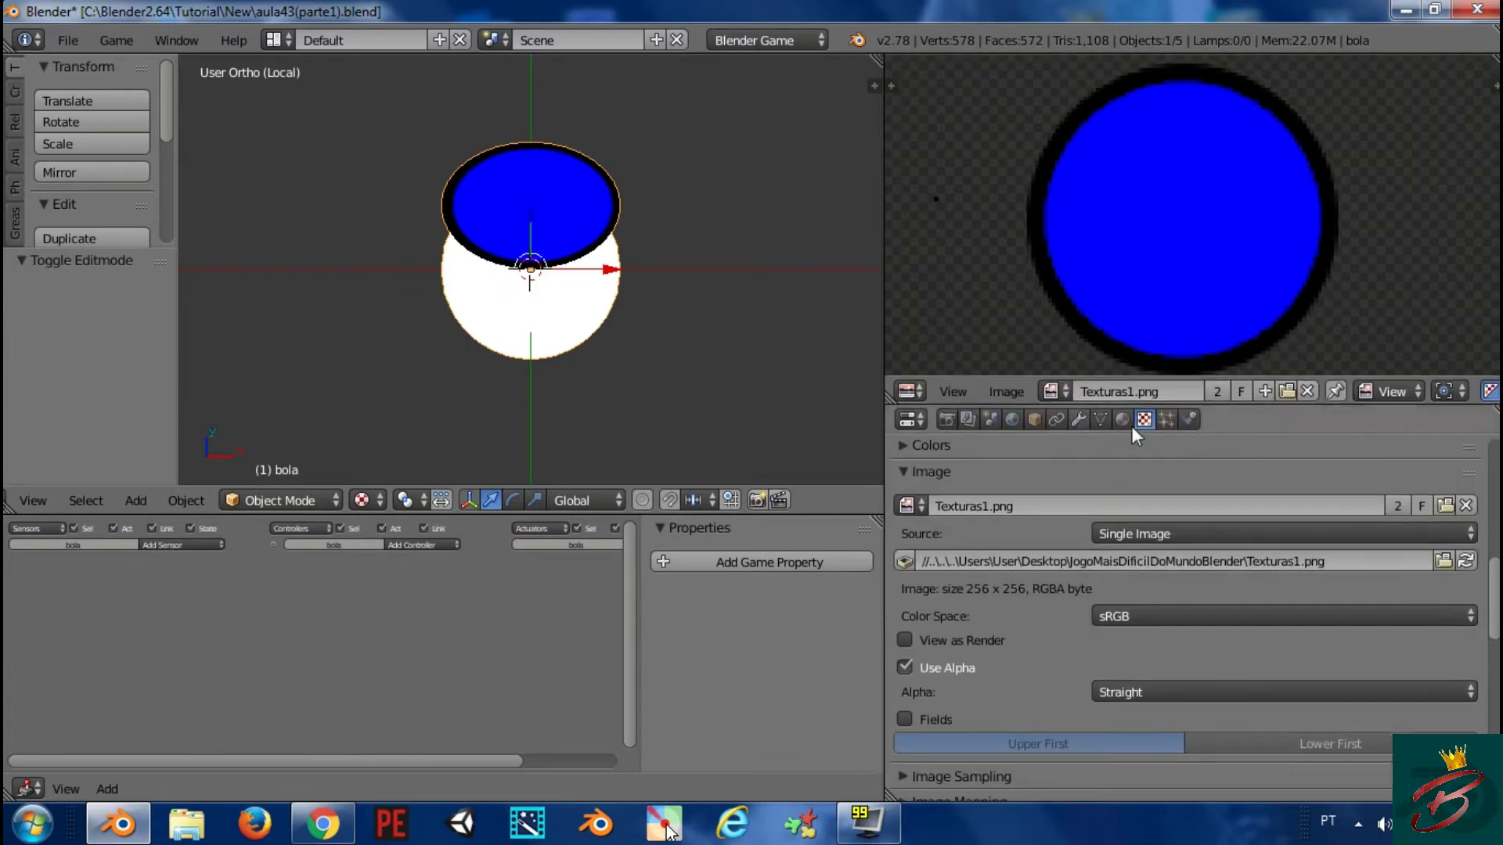
pyautogui.scroll(-1, 1153, 271)
pyautogui.scroll(-4, 1154, 271)
pyautogui.scroll(-1, 1152, 271)
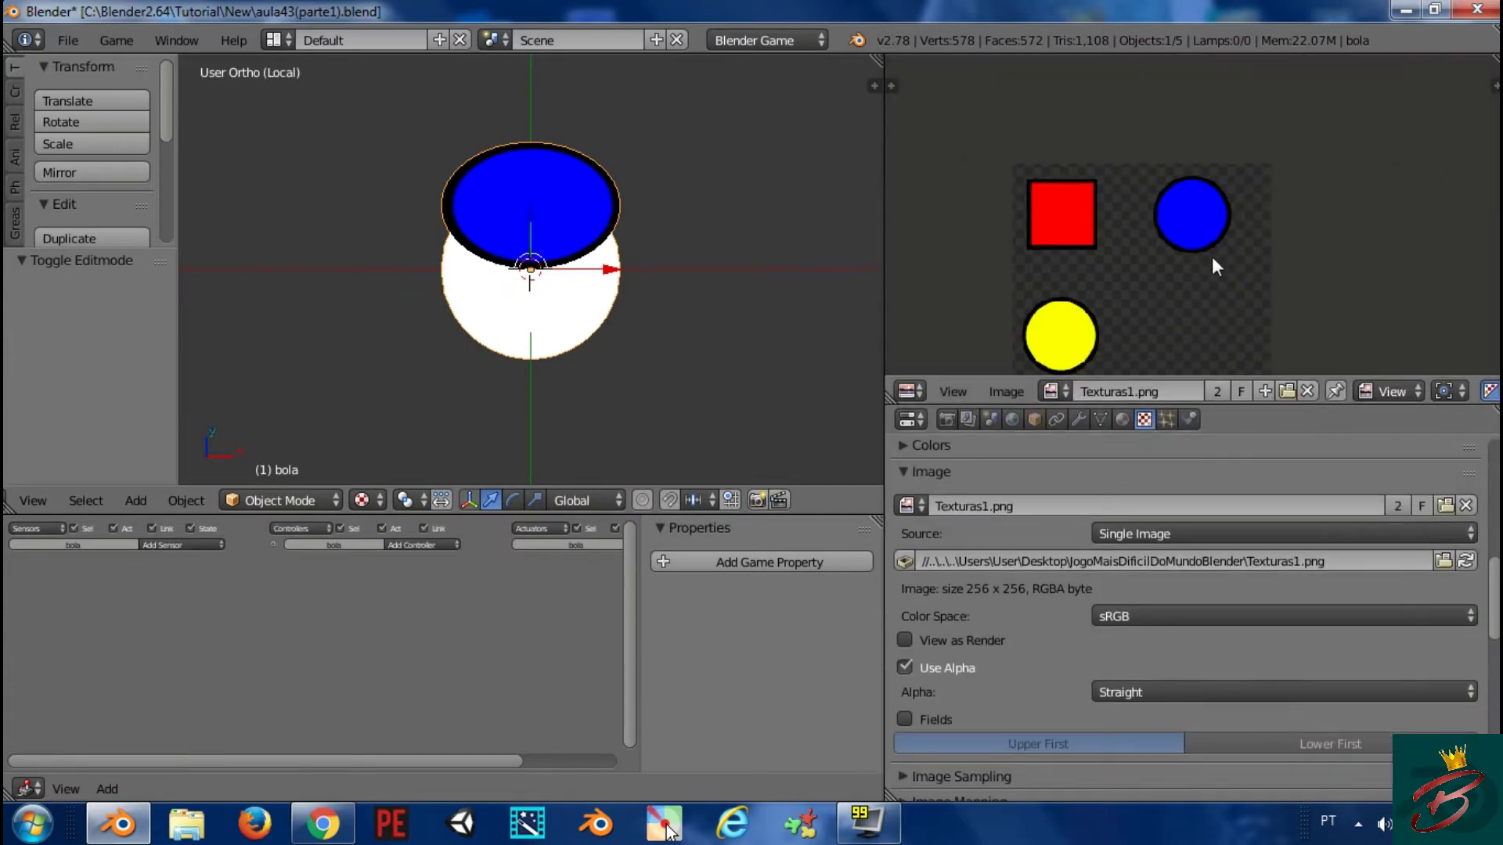
pyautogui.press('Tab')
pyautogui.press('Tab')
pyautogui.scroll(5, 1491, 623)
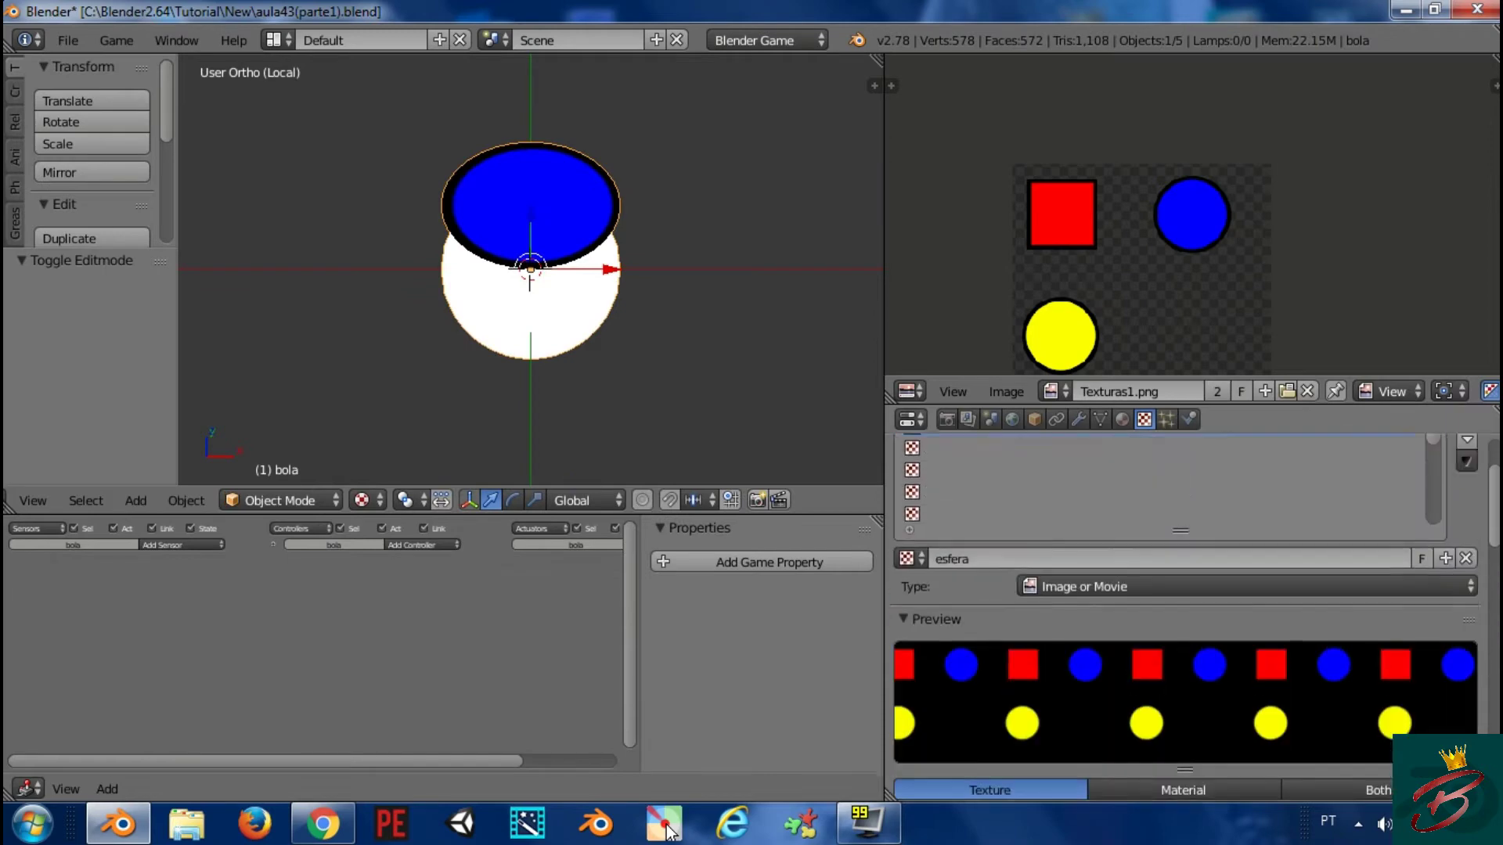
pyautogui.scroll(-2, 1491, 624)
pyautogui.click(1122, 419)
pyautogui.scroll(-3, 1465, 614)
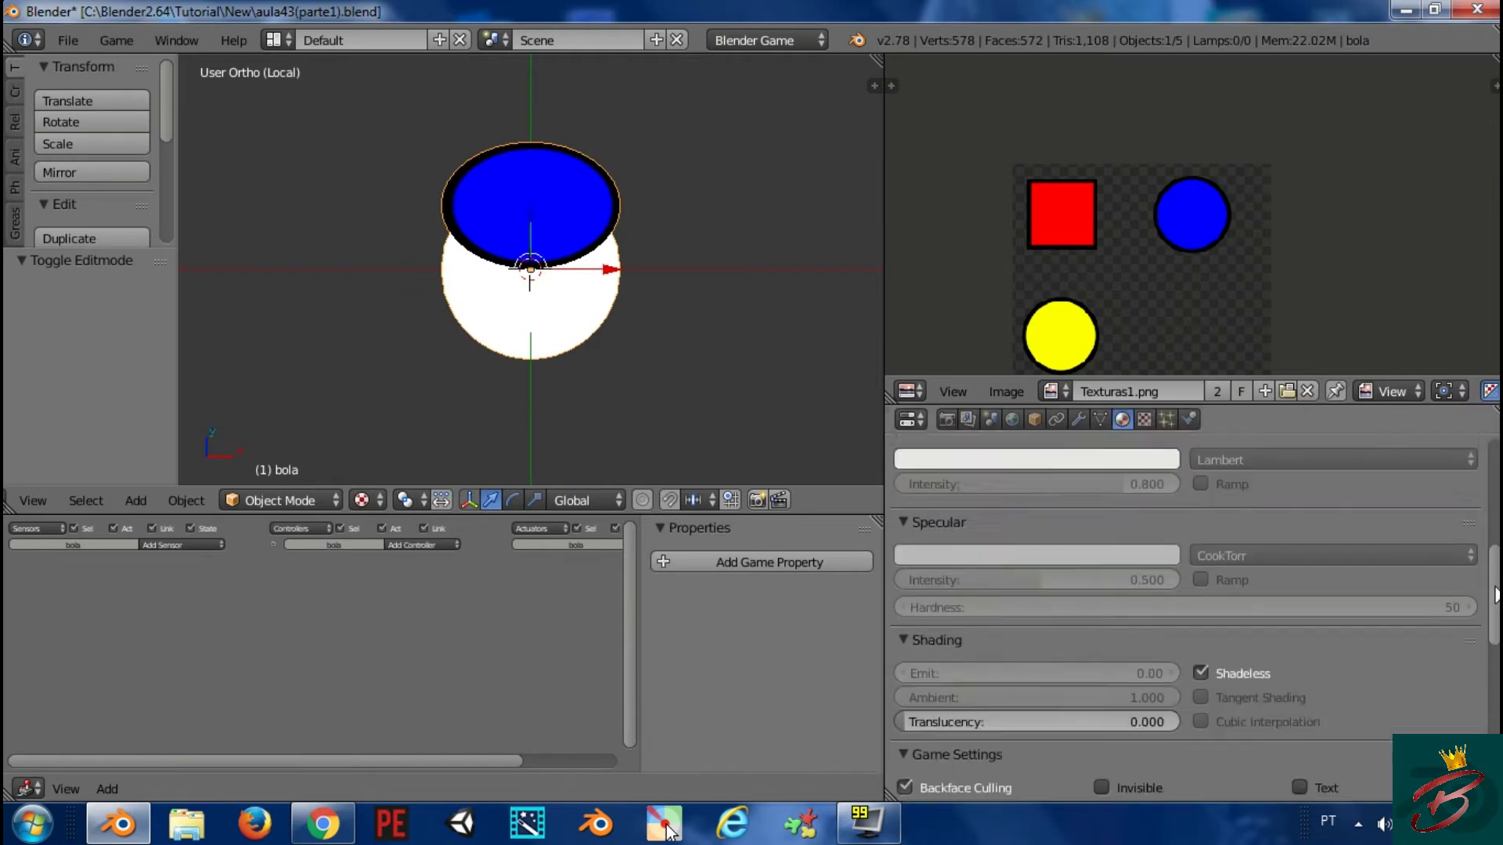
pyautogui.scroll(-2, 1466, 613)
pyautogui.scroll(10, 1465, 613)
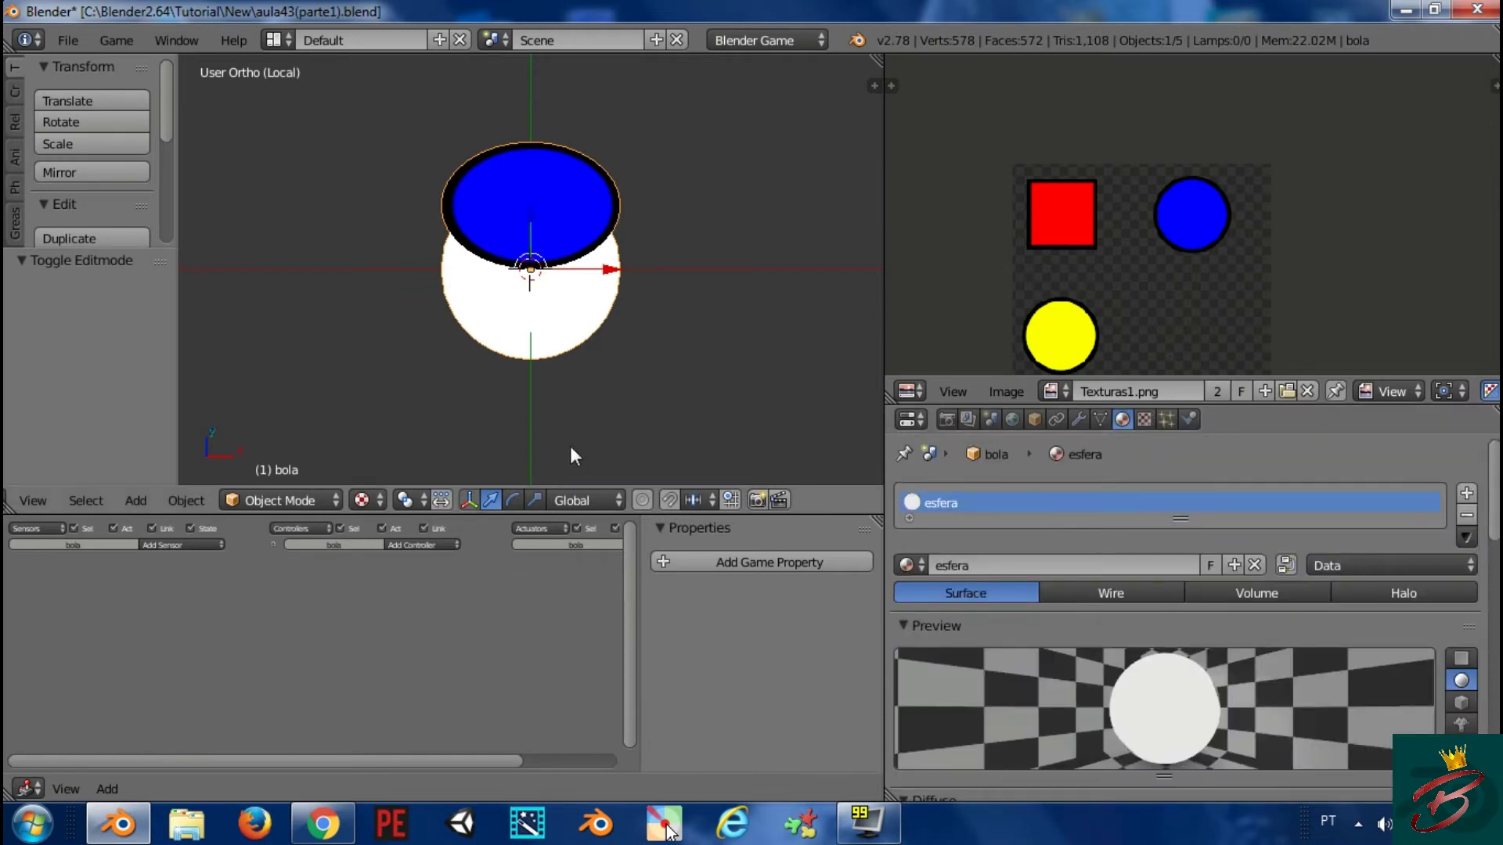
# View the level through the camera with textures shown and briefly test-play the game
pyautogui.press('KP_0')
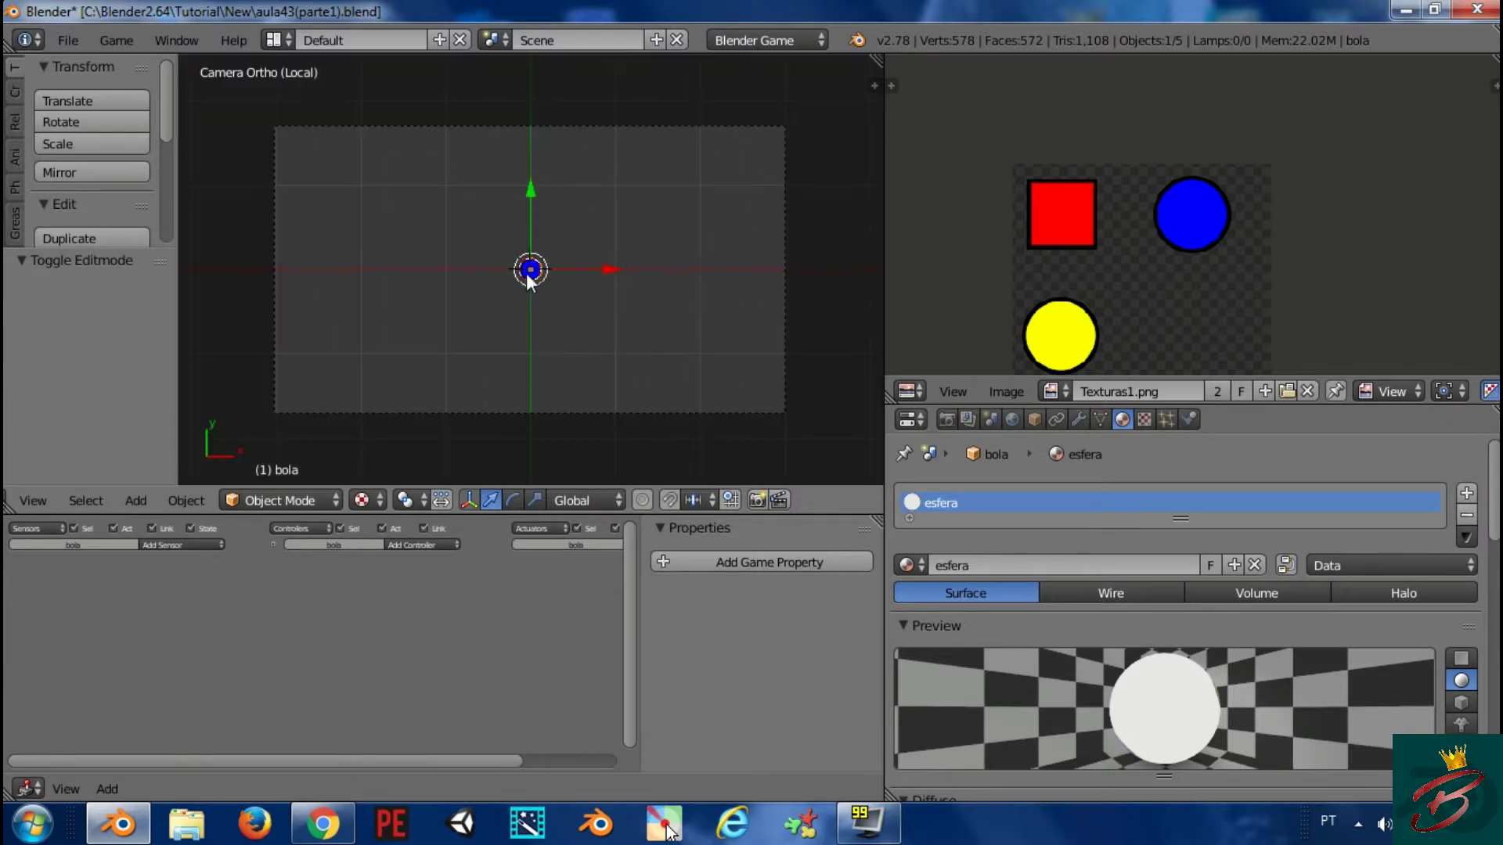
pyautogui.hotkey('alt', 'z')
pyautogui.press('p')
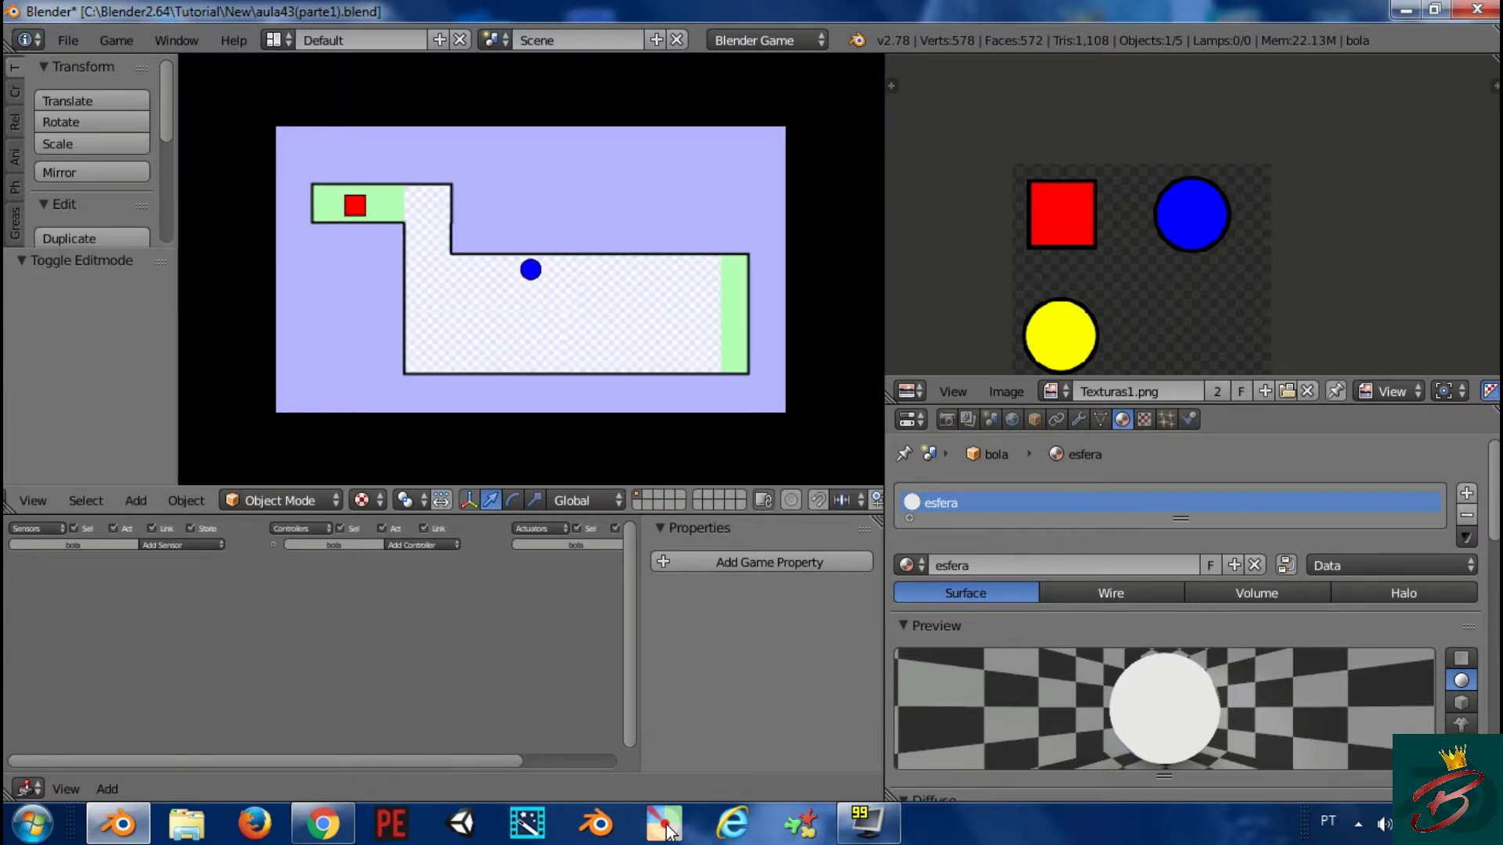
pyautogui.press('Escape')
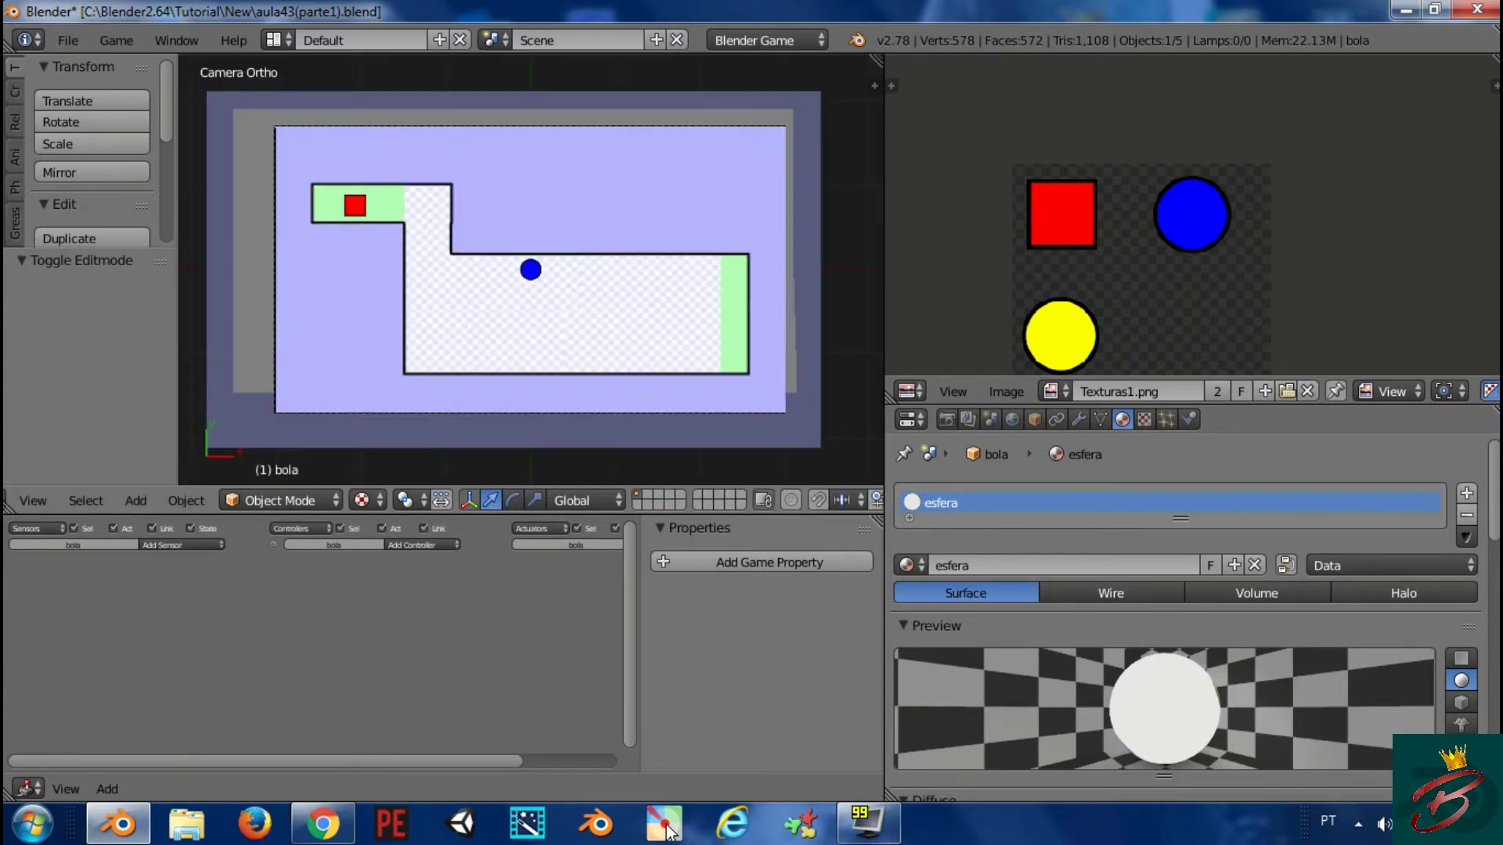
# Turn on Ghost in the ball's physics settings and test-run the game twice
pyautogui.click(1189, 419)
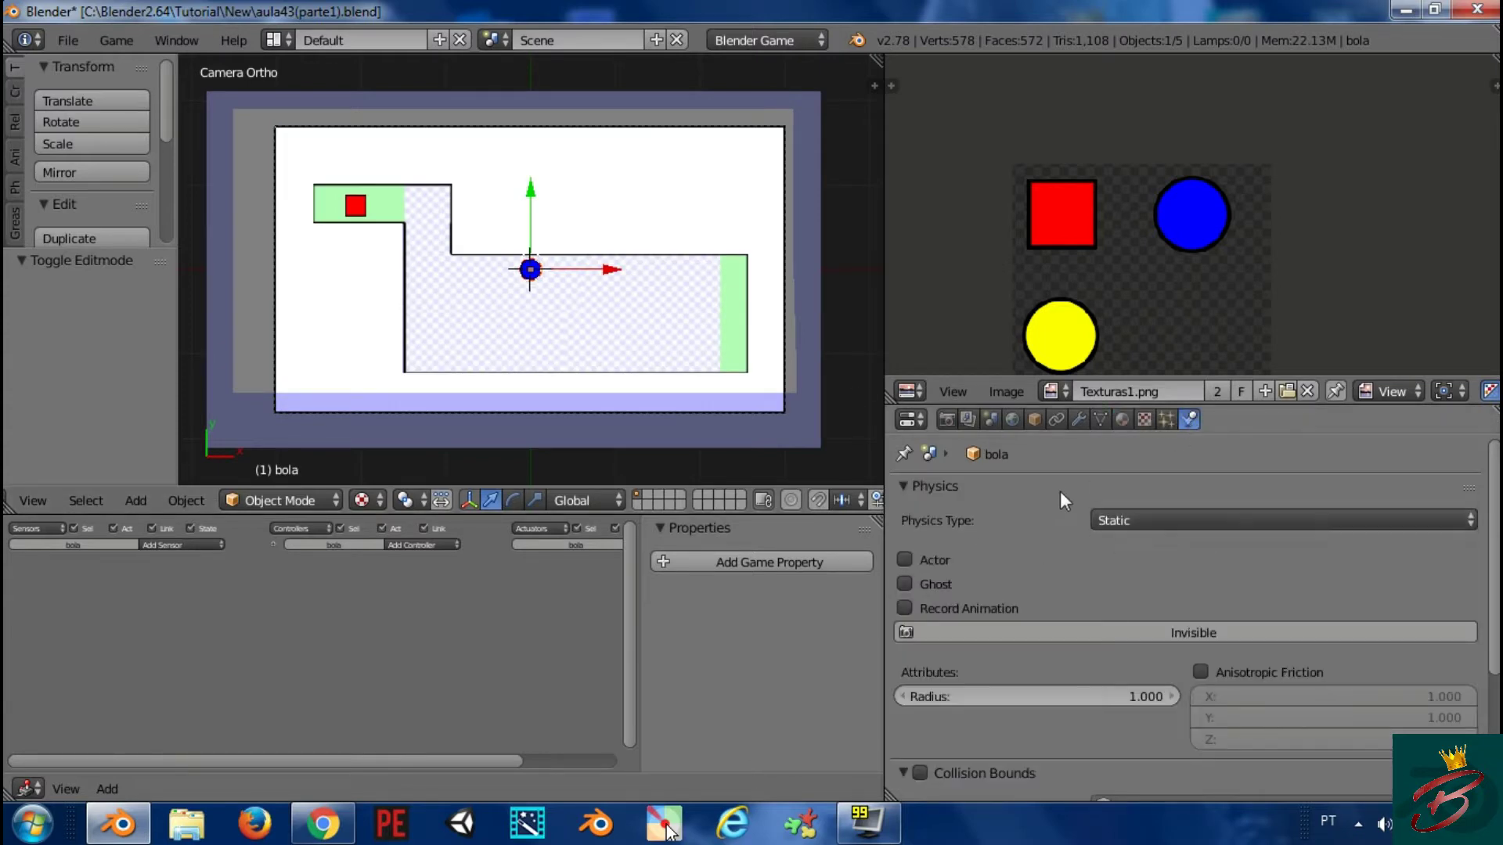
pyautogui.click(906, 584)
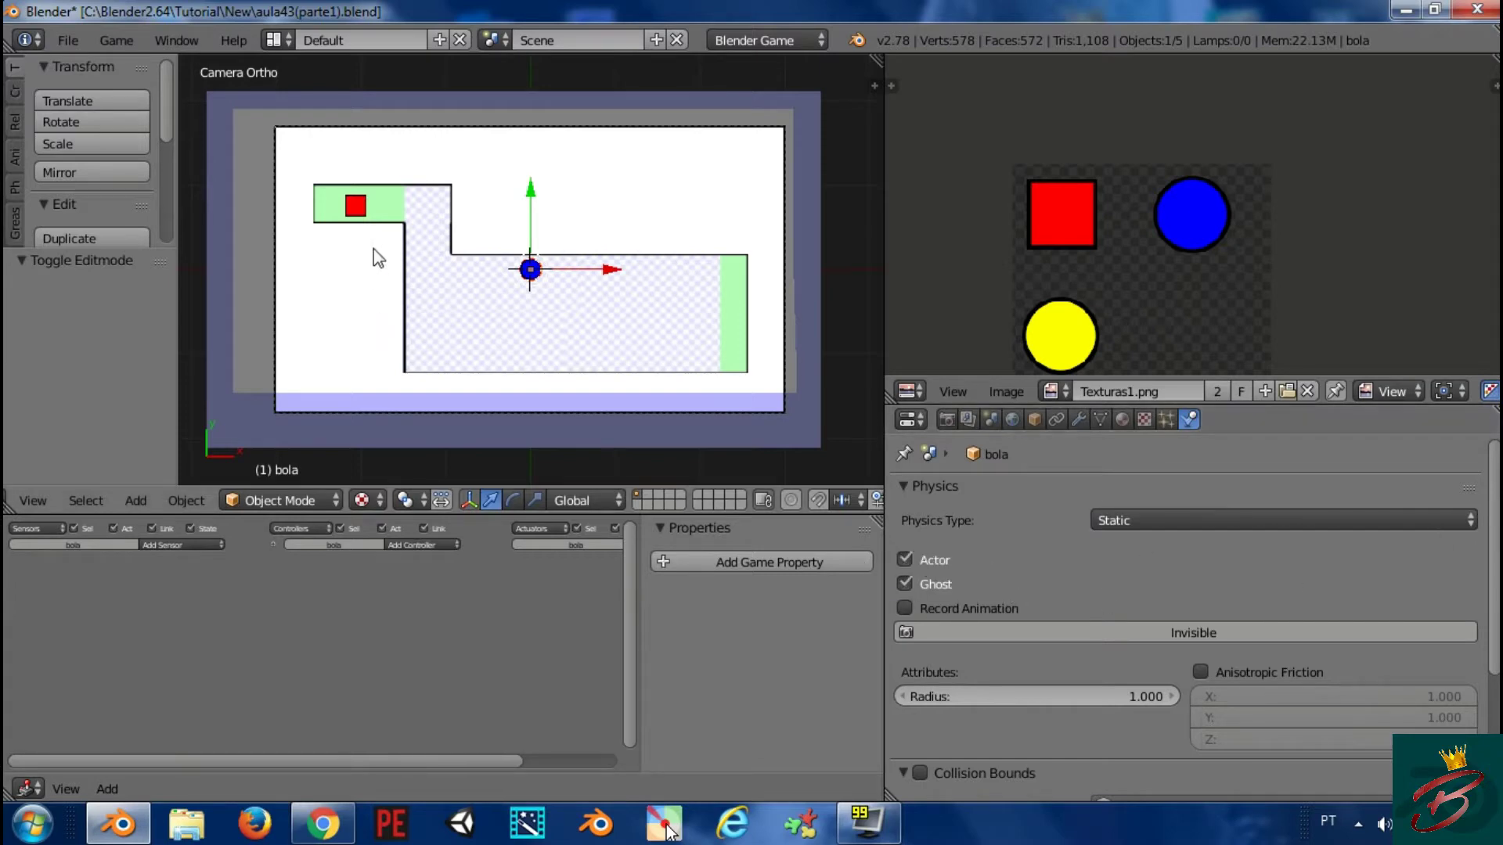
pyautogui.press('p')
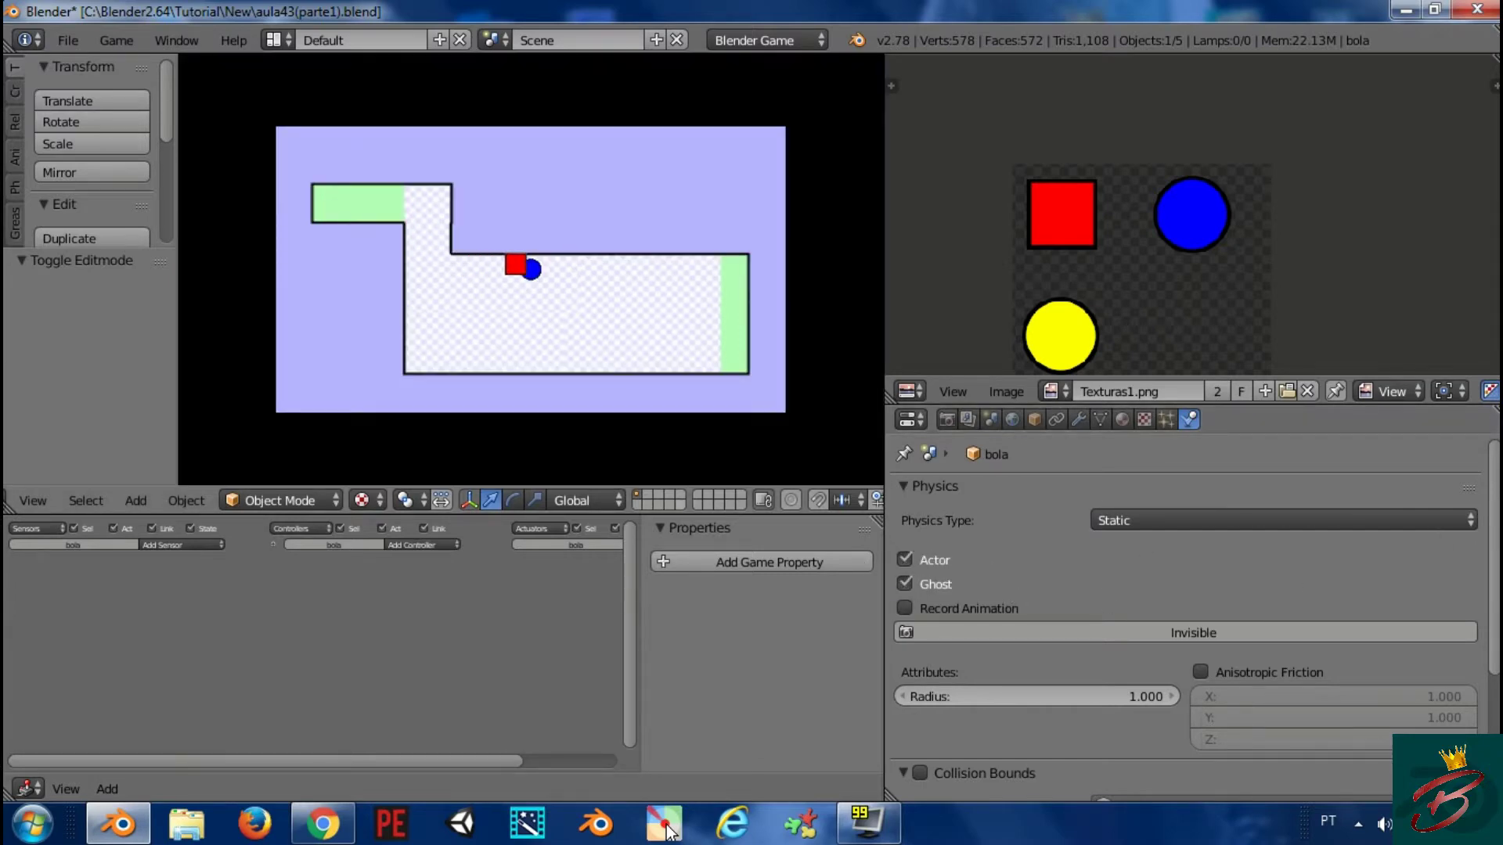
pyautogui.press('Escape')
pyautogui.press('p')
pyautogui.press('Escape')
# Zoom and orbit around the blue ball, return to camera view, and run the game briefly
pyautogui.press('KP_Decimal')
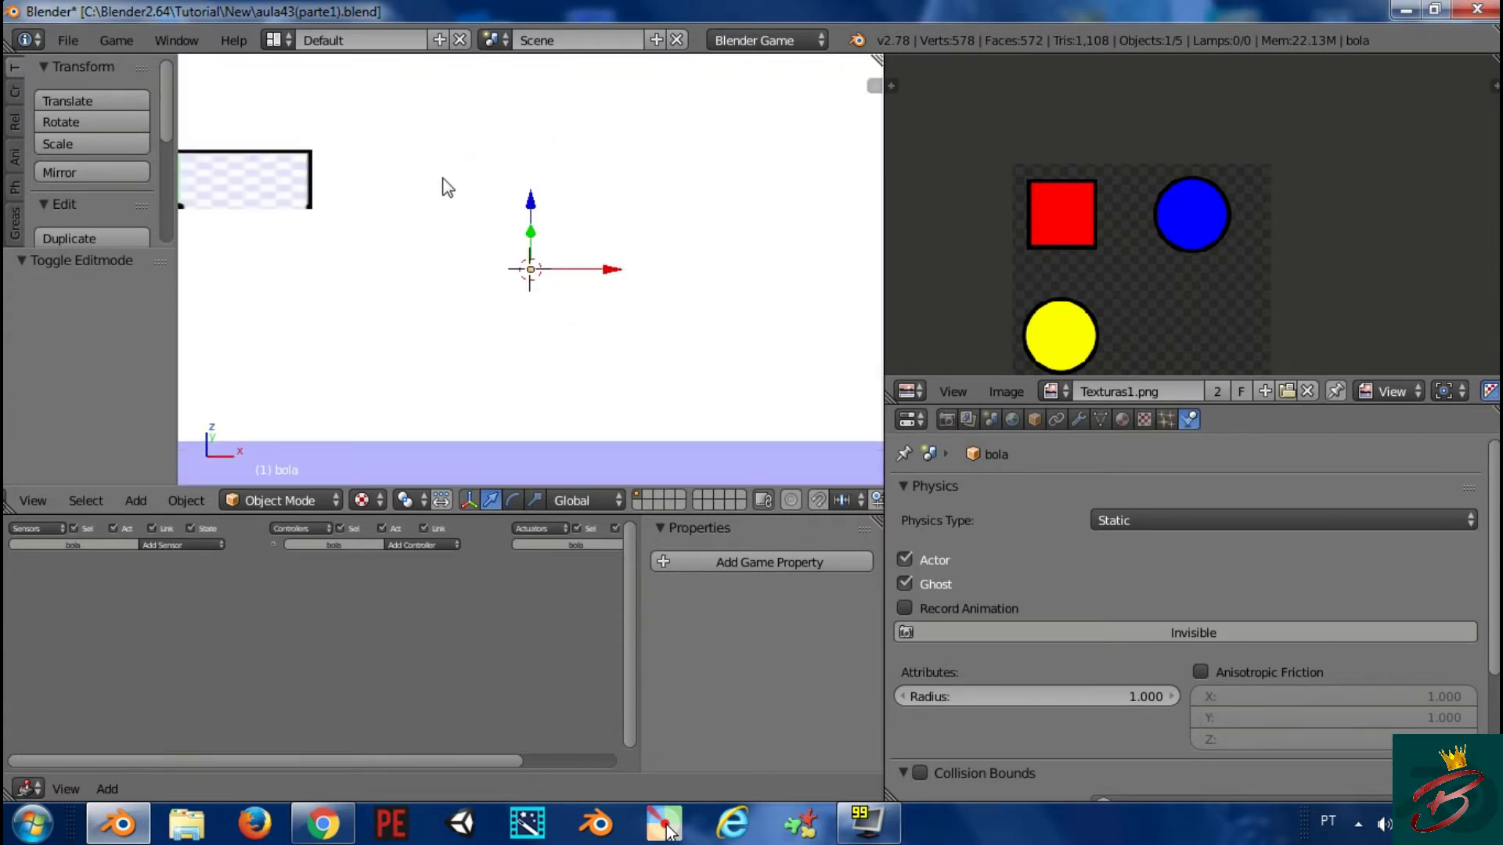
pyautogui.press('KP_8')
pyautogui.press('KP_4')
pyautogui.press('KP_0')
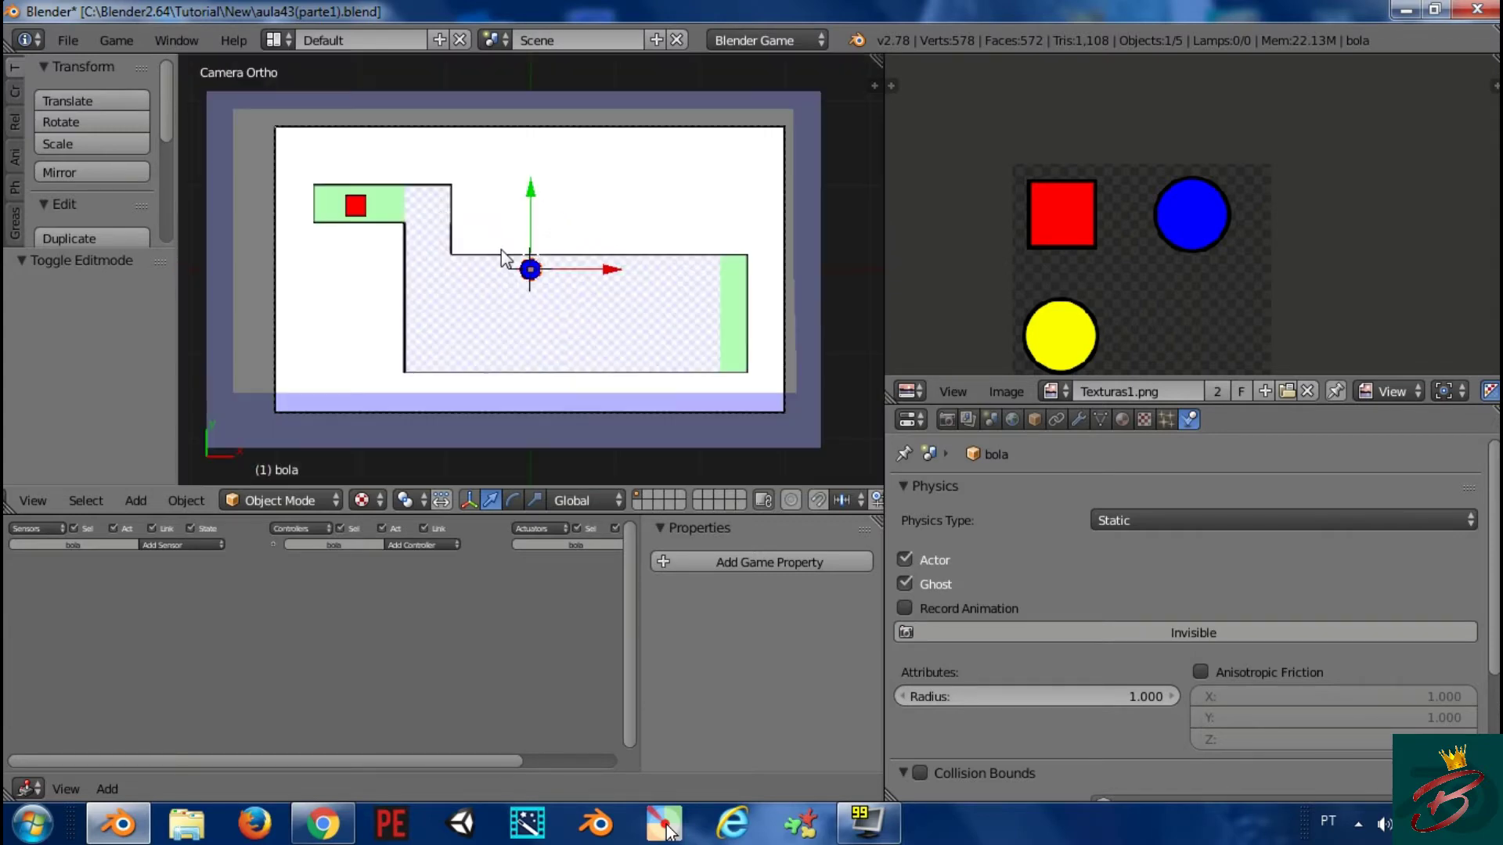
pyautogui.press('p')
pyautogui.press('Escape')
# Turn Ghost off on the ball and play-test its collision with the player cube
pyautogui.click(911, 587)
pyautogui.press('p')
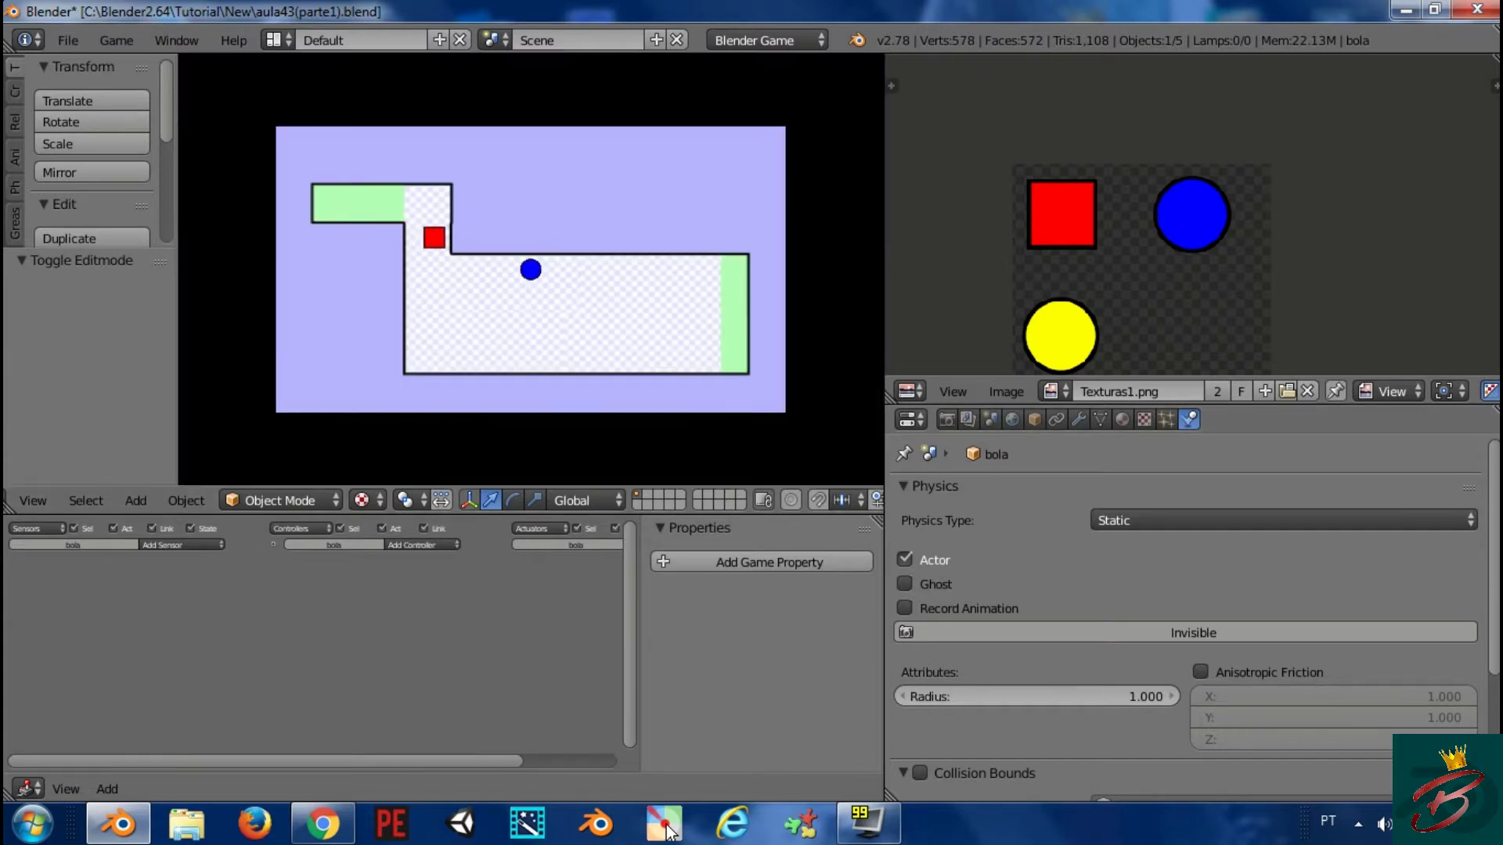
pyautogui.press('Escape')
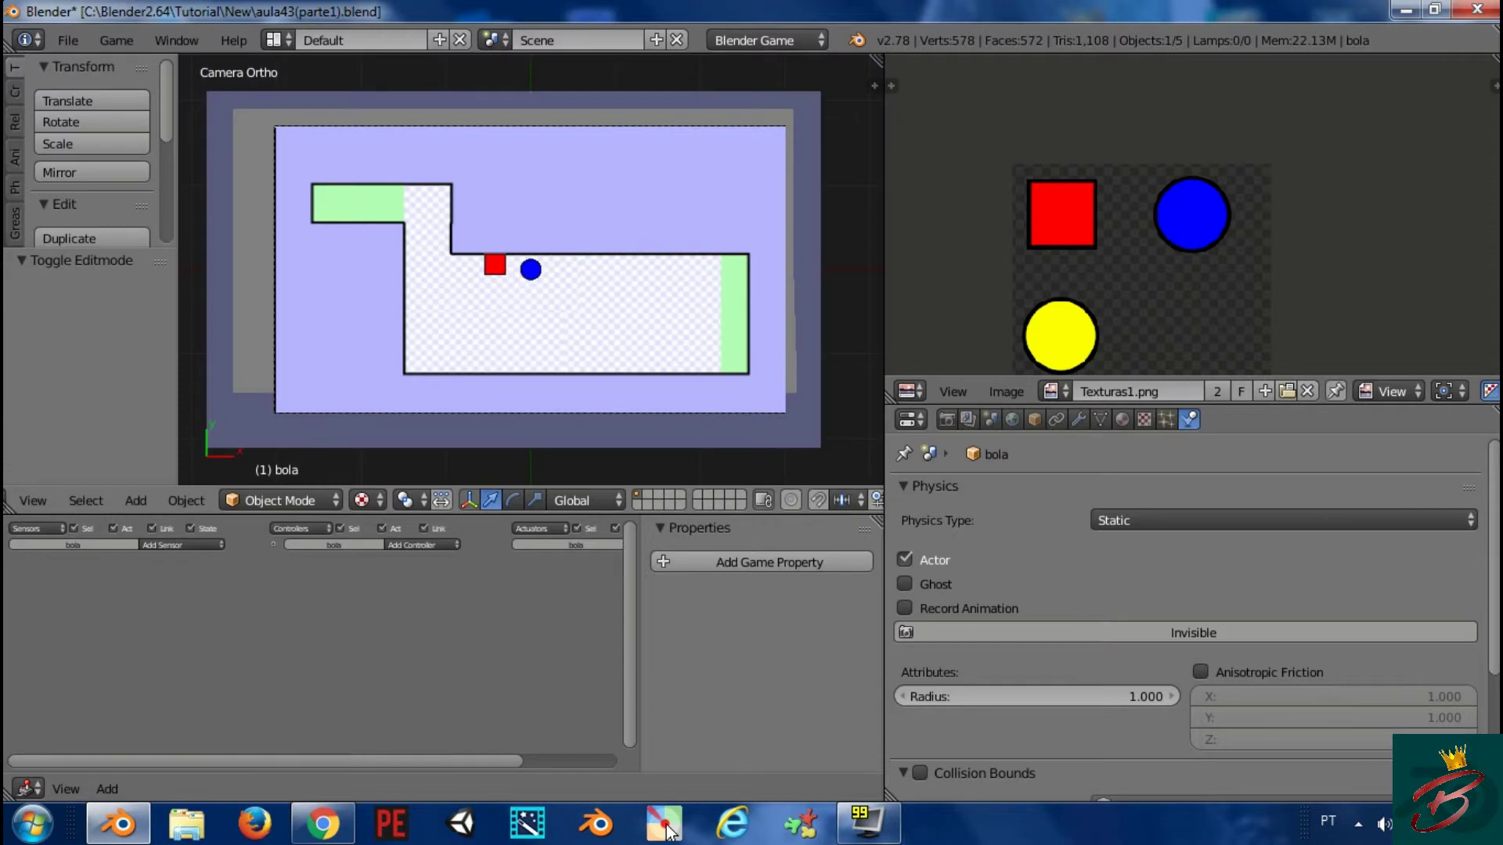
# Run a quick game test, then reselect the blue ball, cancelling an accidental move
pyautogui.press('p')
pyautogui.press('Escape')
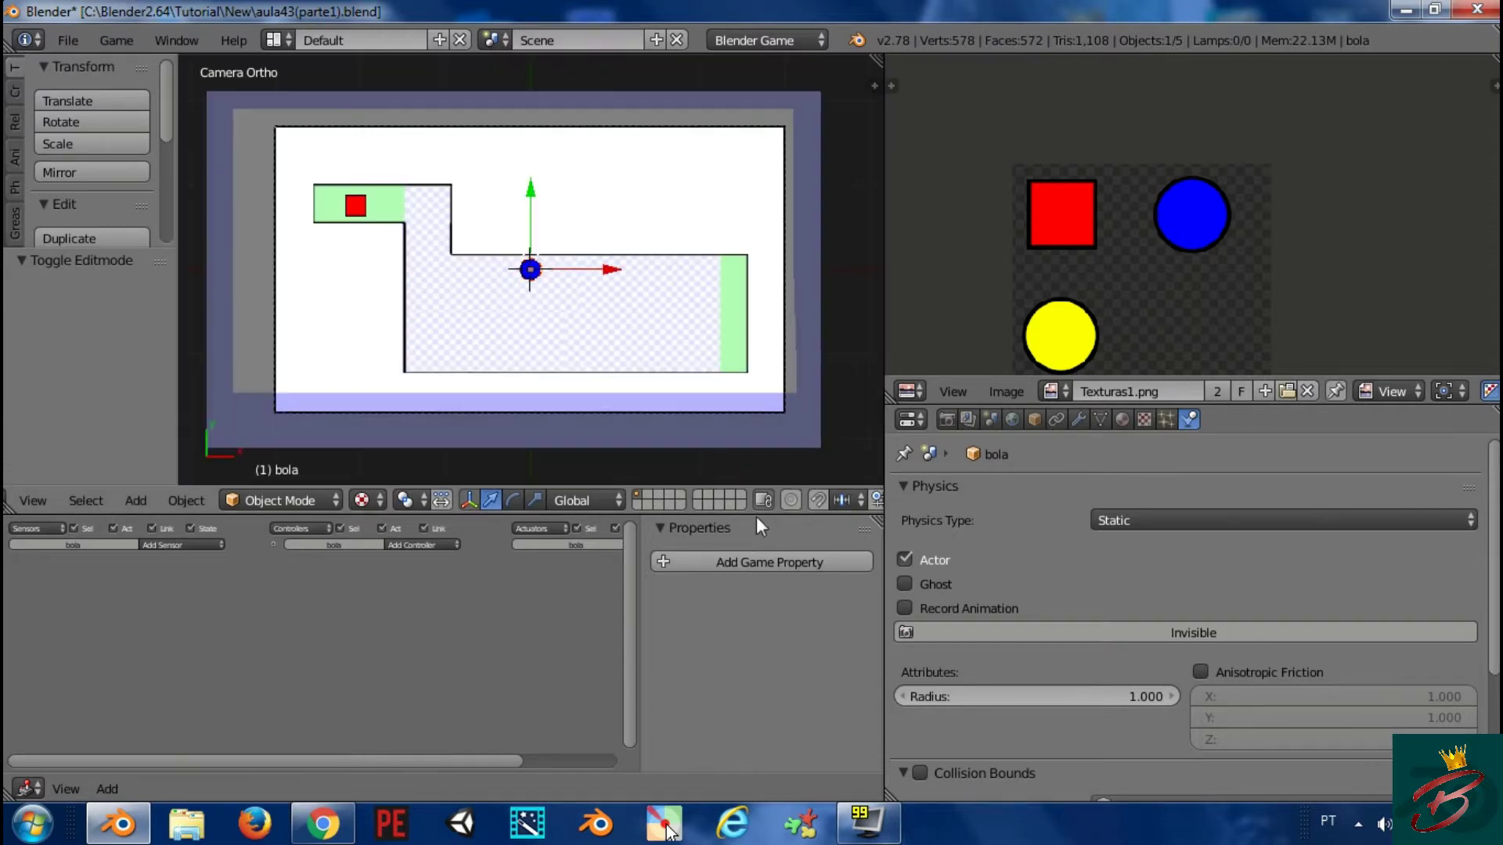
pyautogui.rightClick(356, 205)
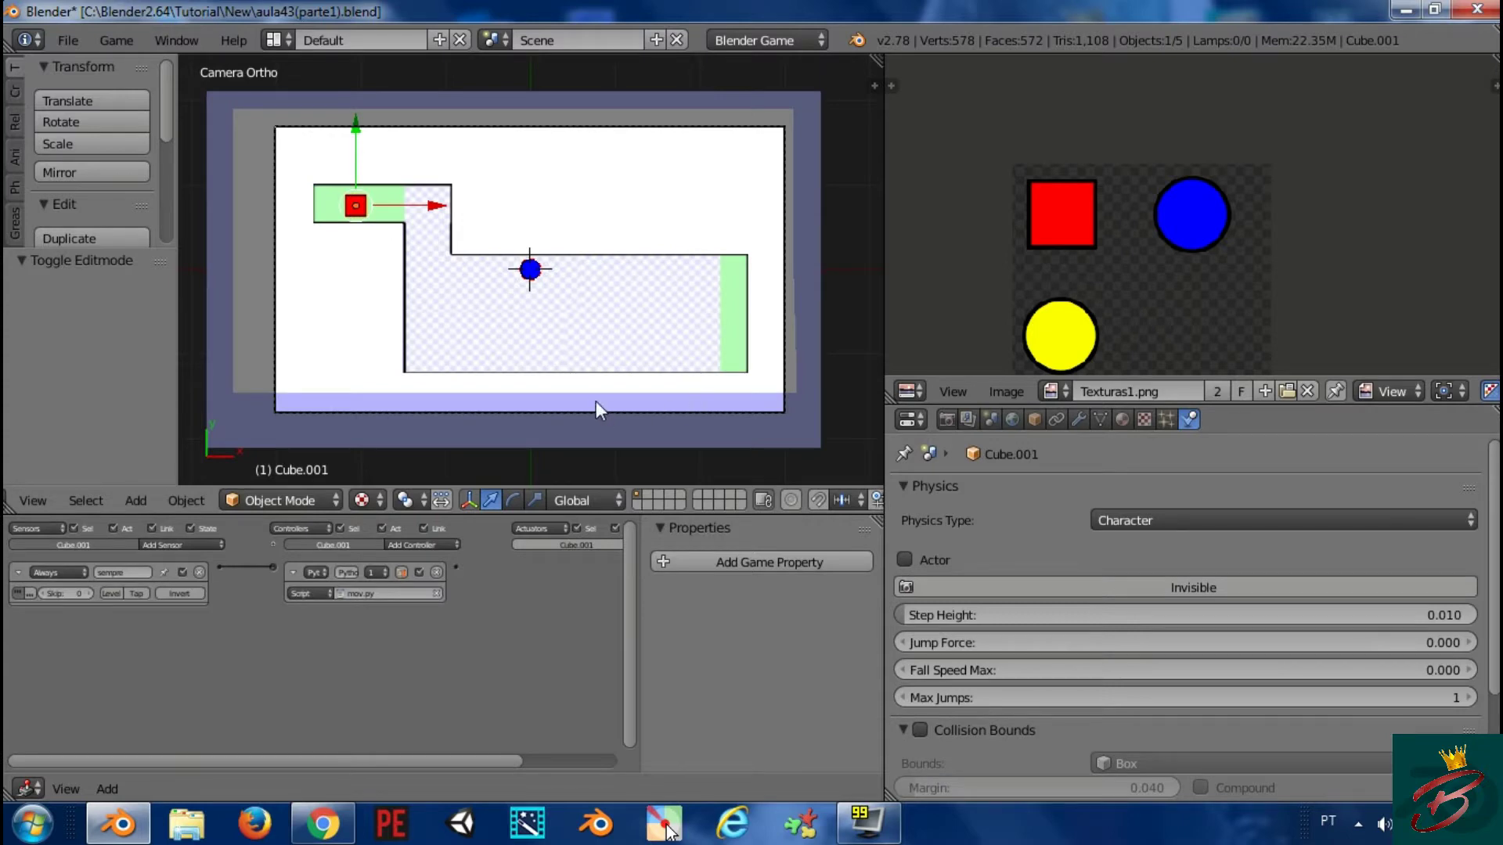
pyautogui.rightClick(540, 274)
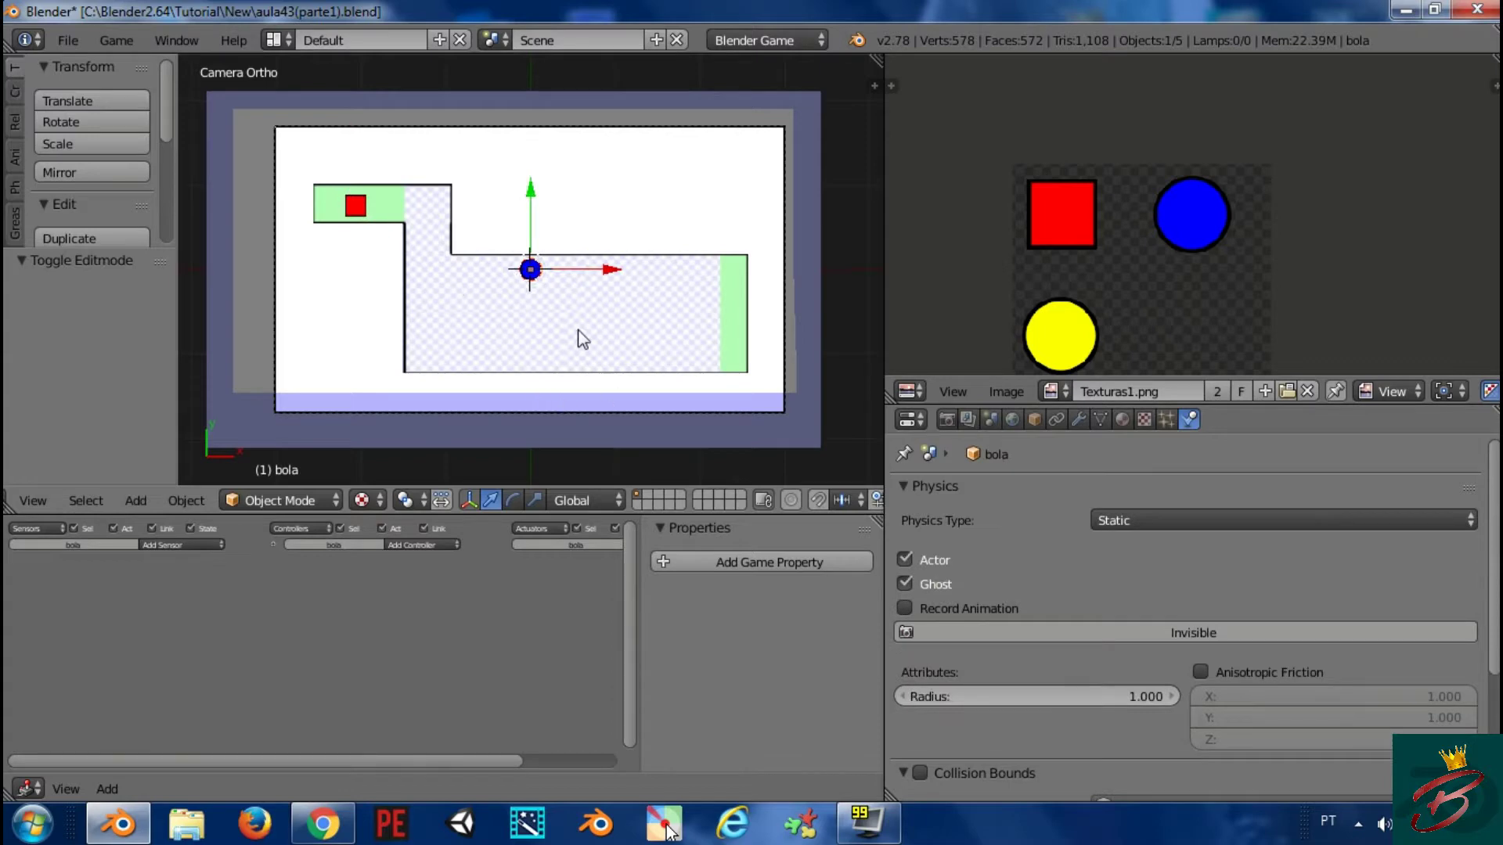
pyautogui.rightClick(529, 270)
pyautogui.press('g')
pyautogui.rightClick(571, 287)
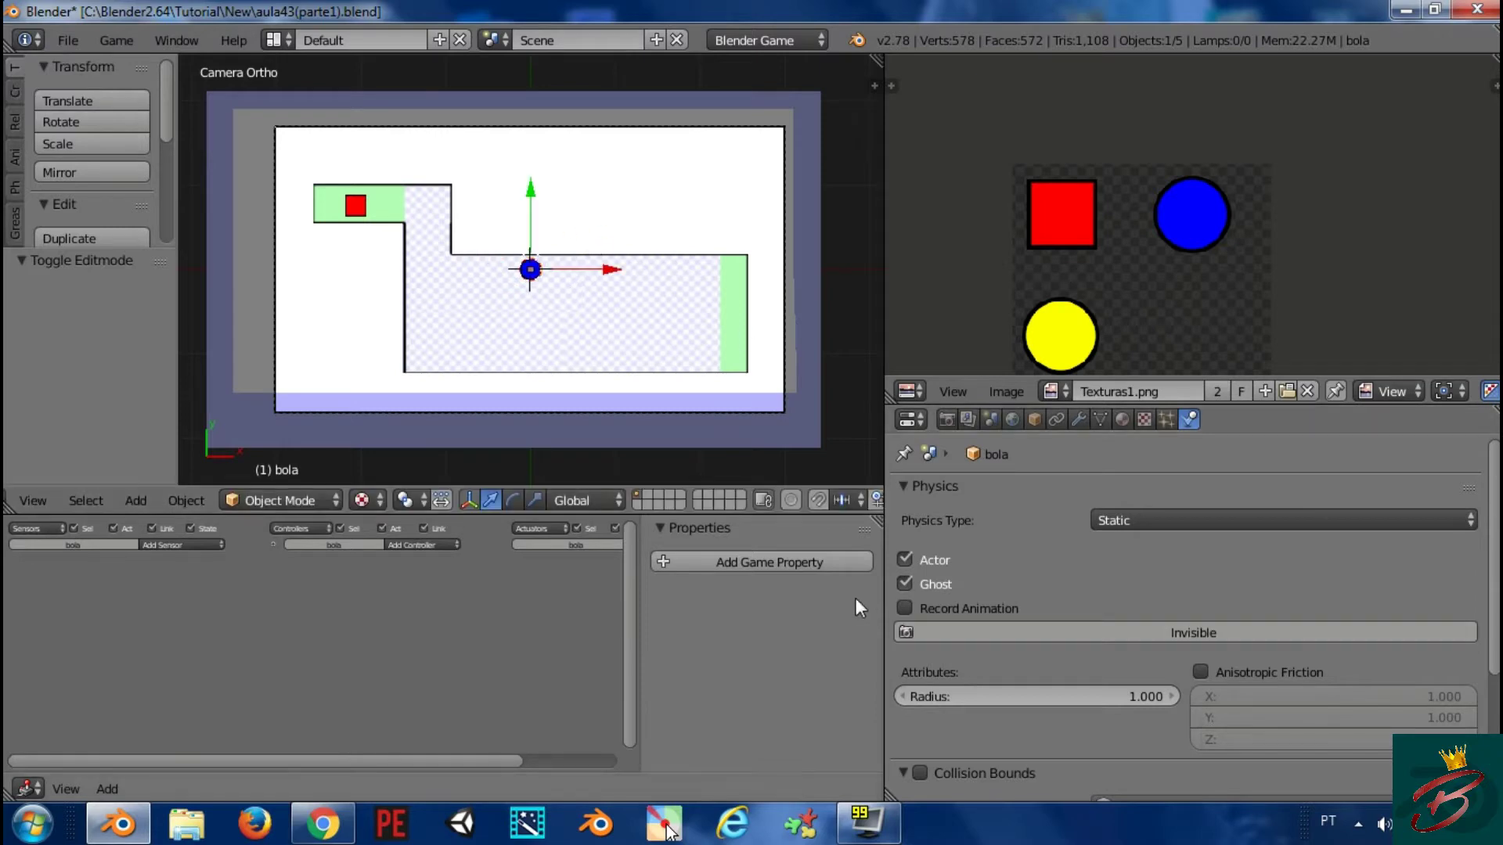
# Add a Float game property named 'bola' to the ball
pyautogui.click(769, 562)
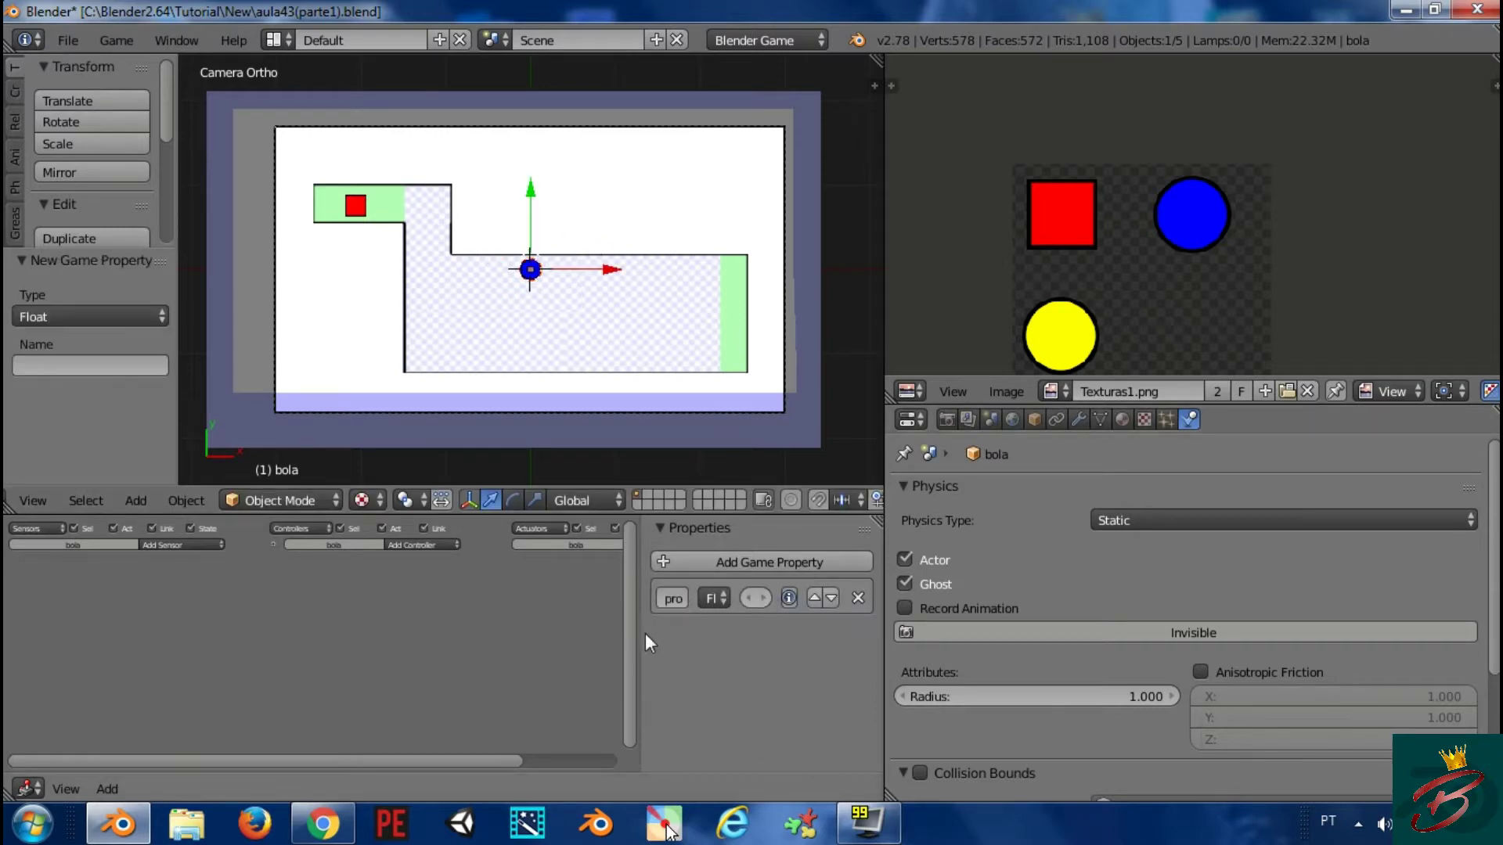
pyautogui.moveTo(645, 632); pyautogui.dragTo(525, 632)
pyautogui.click(572, 597)
pyautogui.write('bola')
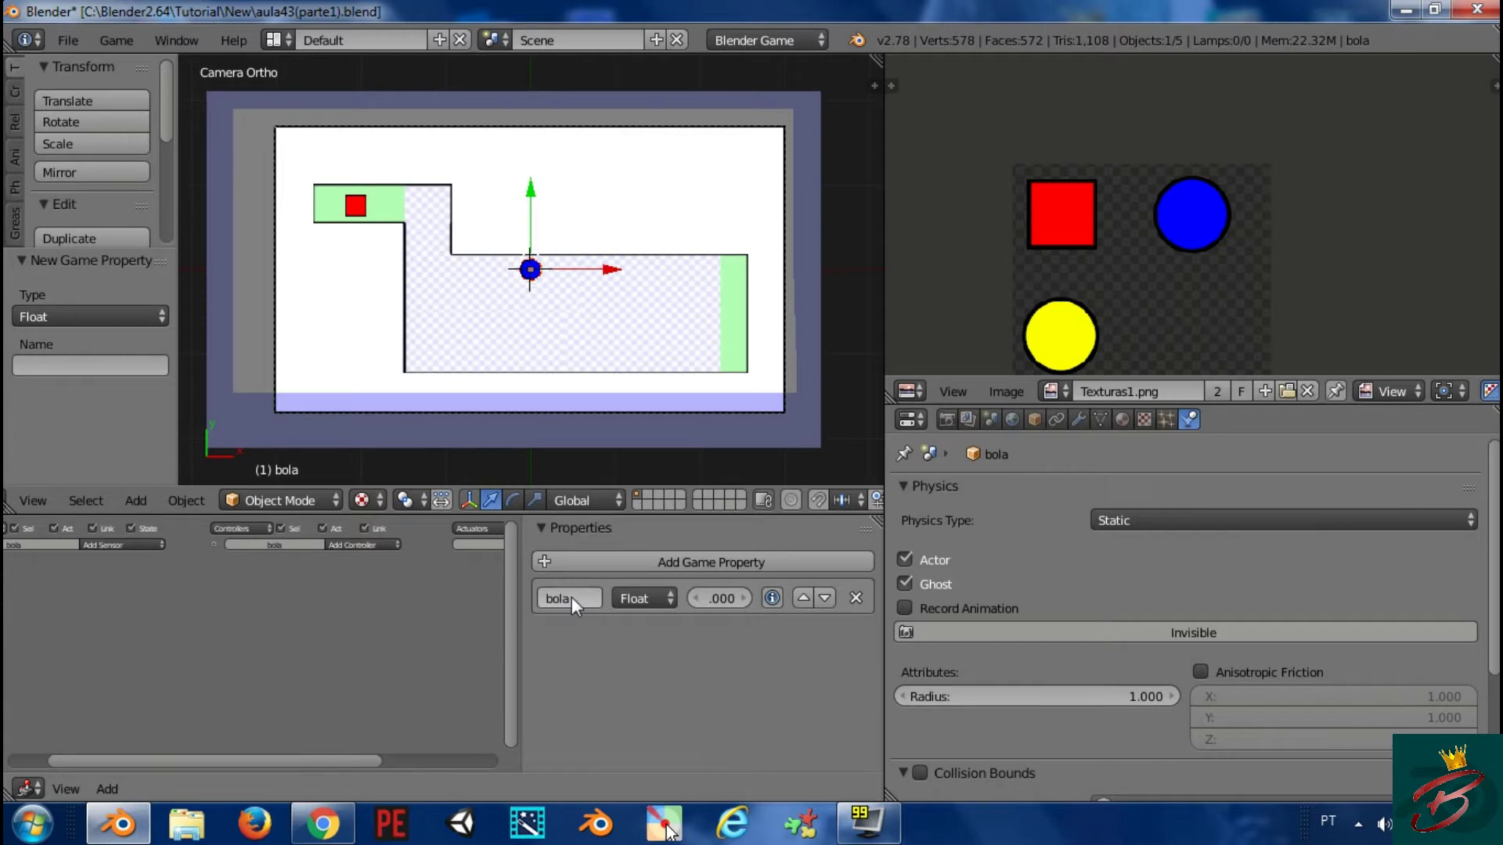
pyautogui.press('Return')
# Test-run the game twice, then select the red cube and maximize its Logic Editor
pyautogui.press('p')
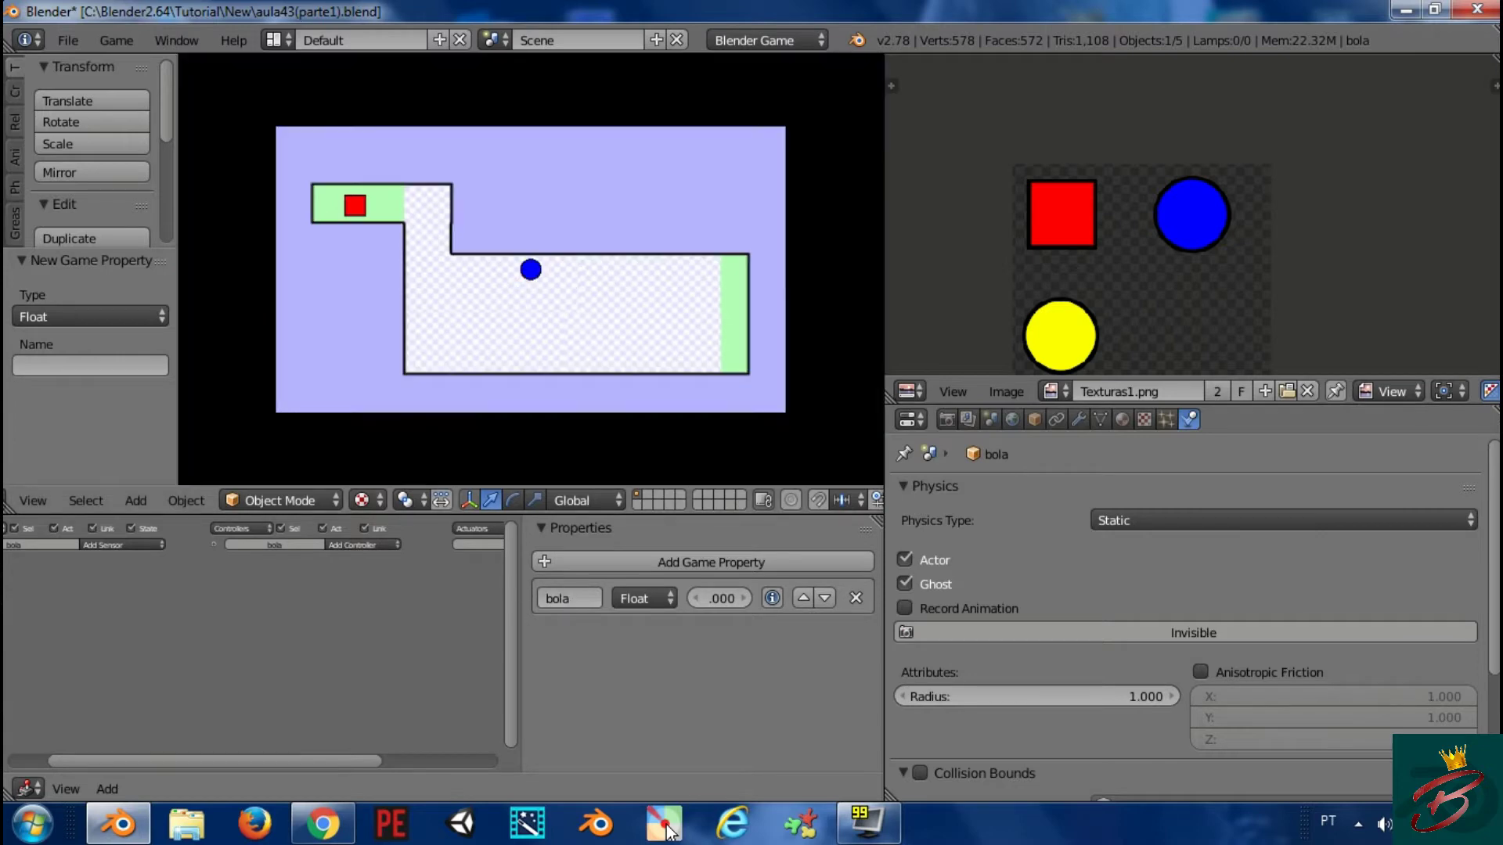
pyautogui.press('Escape')
pyautogui.press('p')
pyautogui.press('Escape')
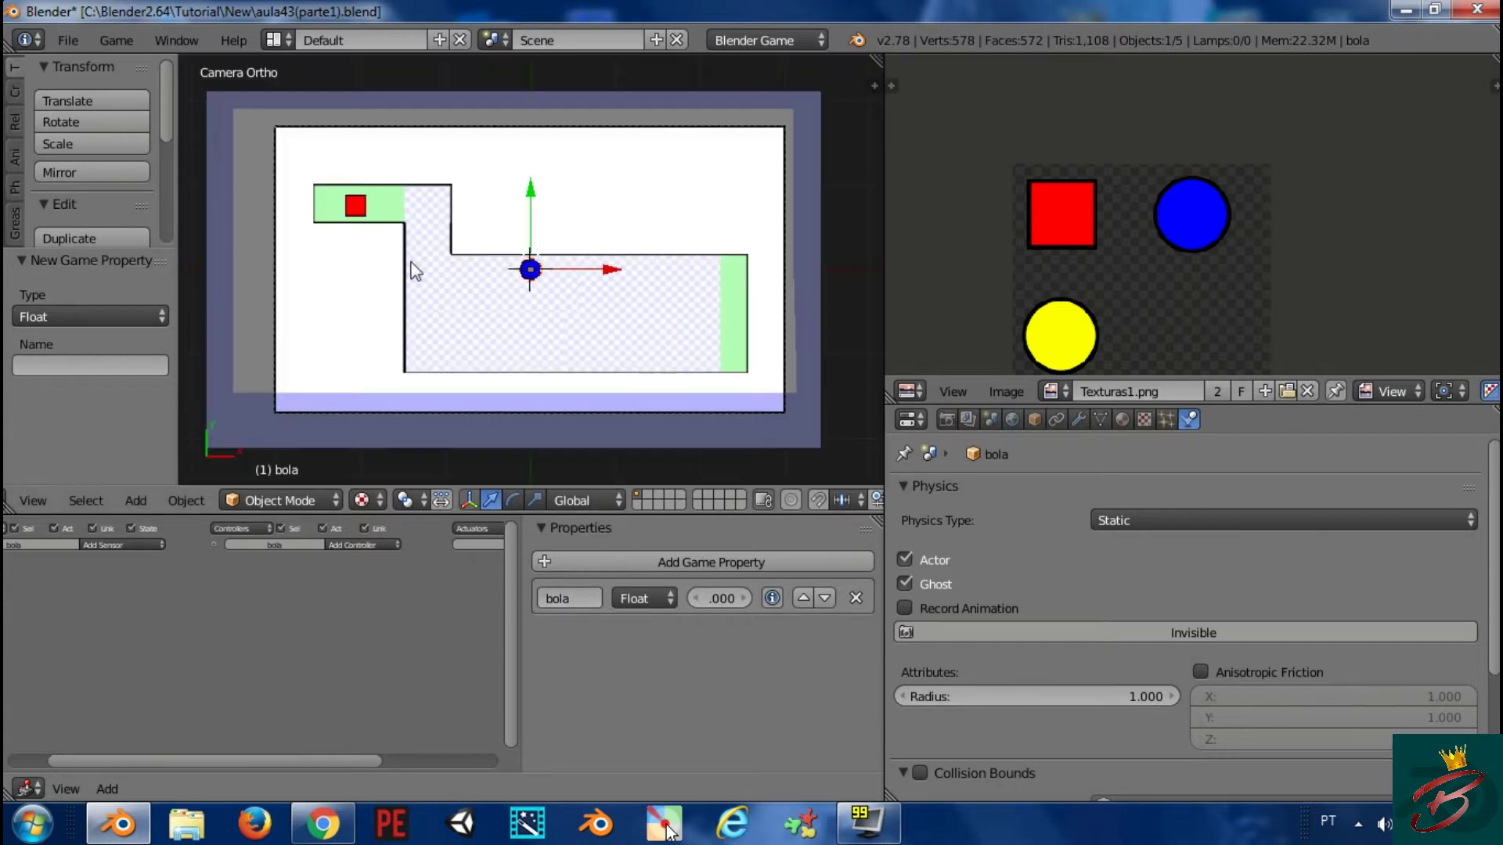
pyautogui.rightClick(377, 210)
pyautogui.moveTo(524, 620); pyautogui.dragTo(671, 626)
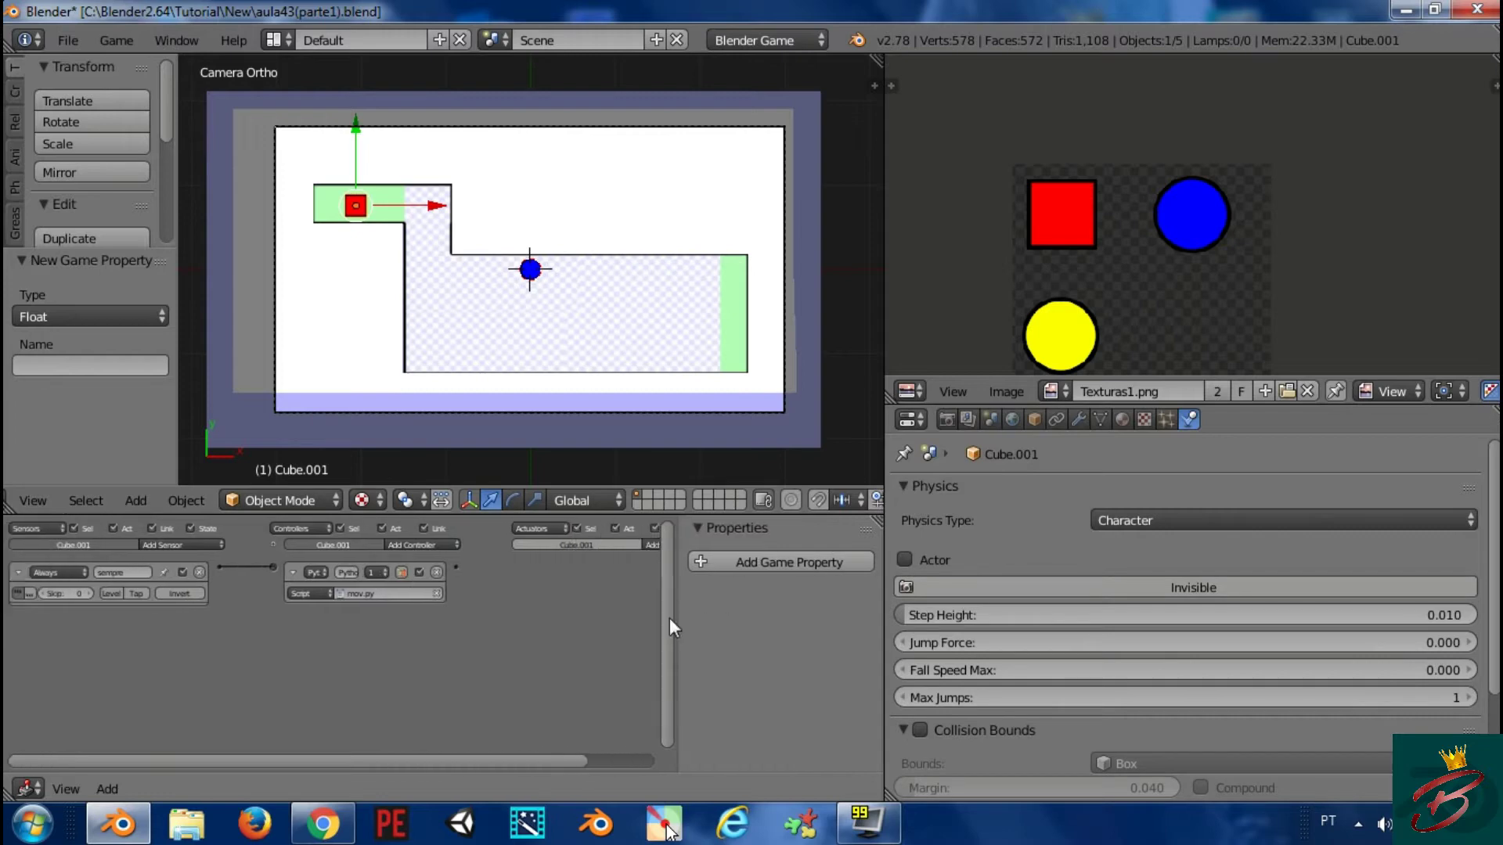
pyautogui.hotkey('ctrl', 'Up')
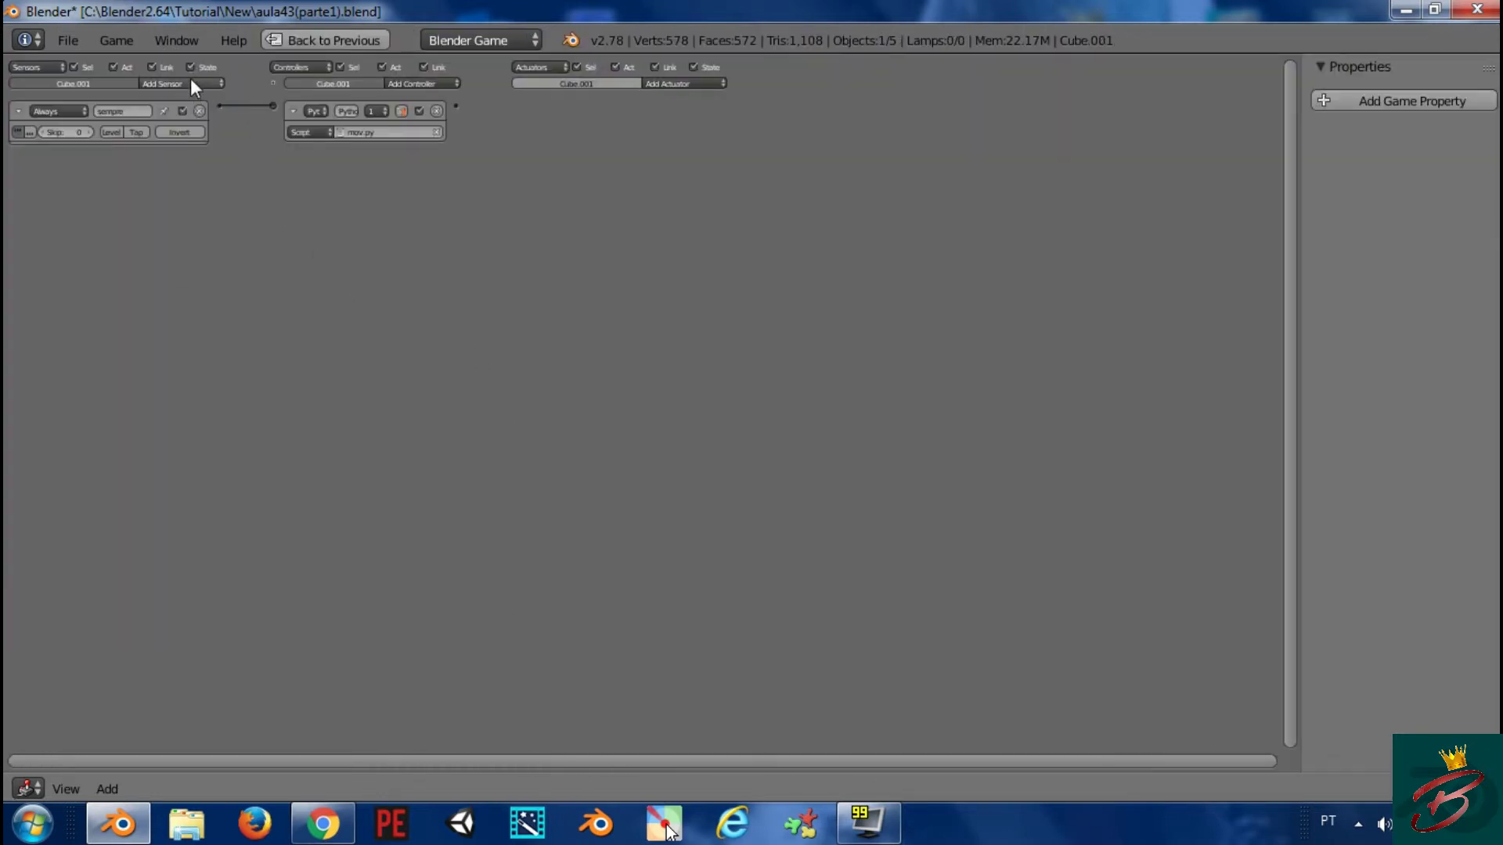
# Add a Collision sensor and a Scene actuator set to Restart on the red cube
pyautogui.click(192, 83)
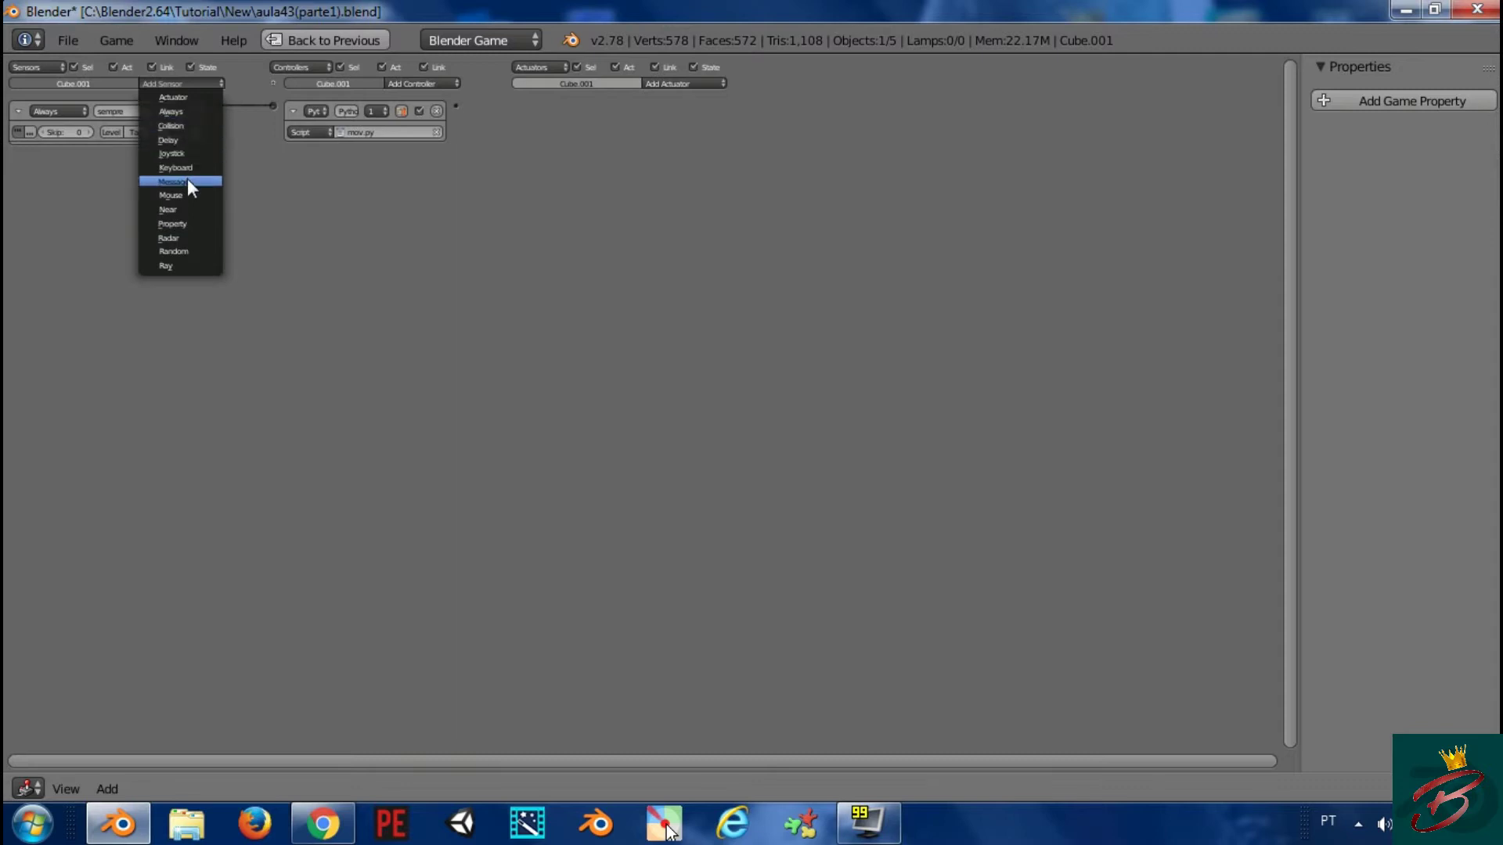
pyautogui.click(181, 126)
pyautogui.click(677, 84)
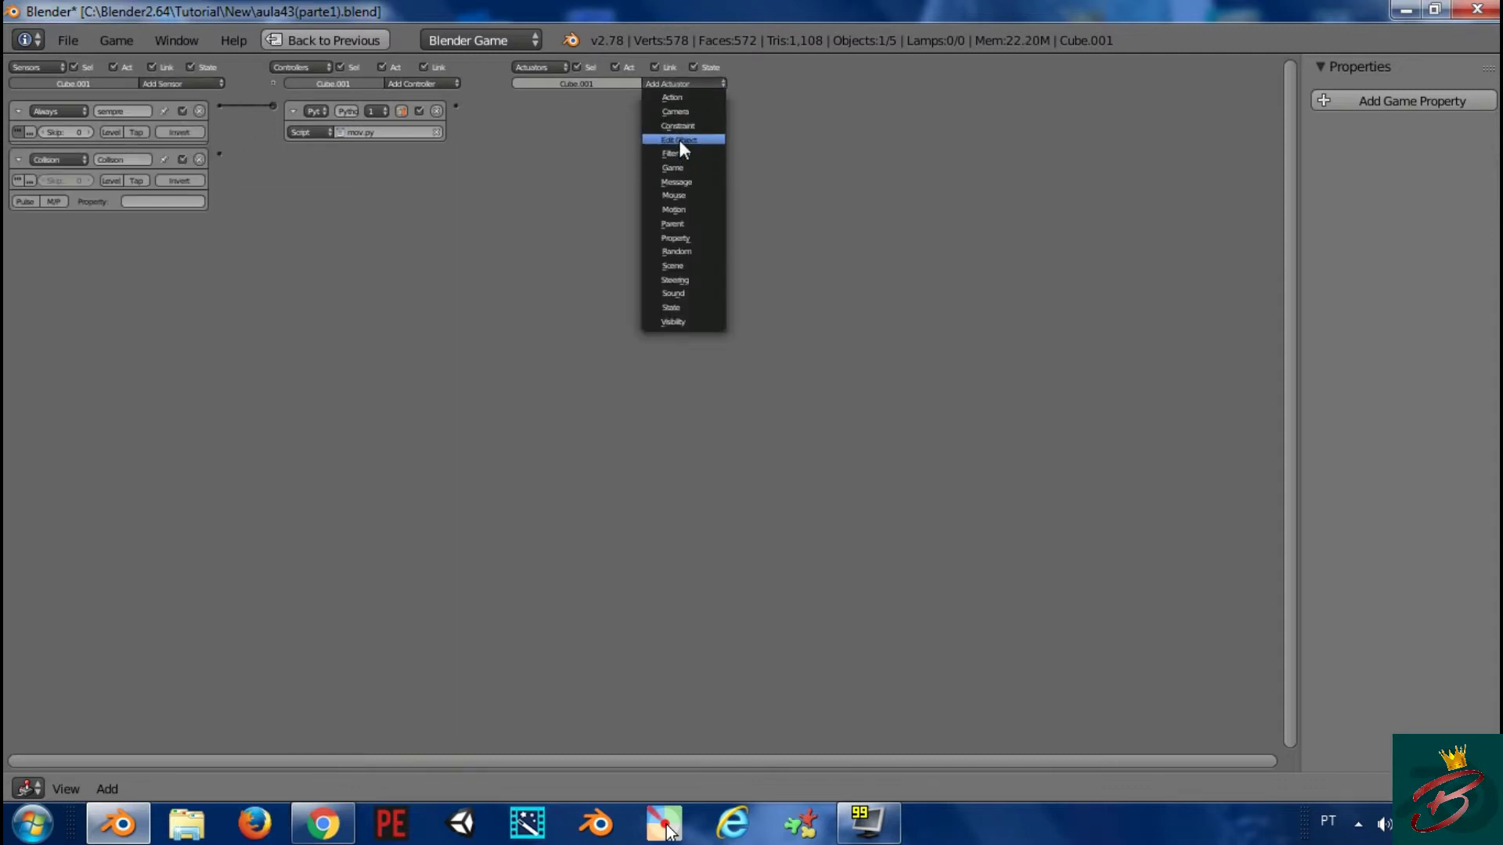
pyautogui.click(684, 267)
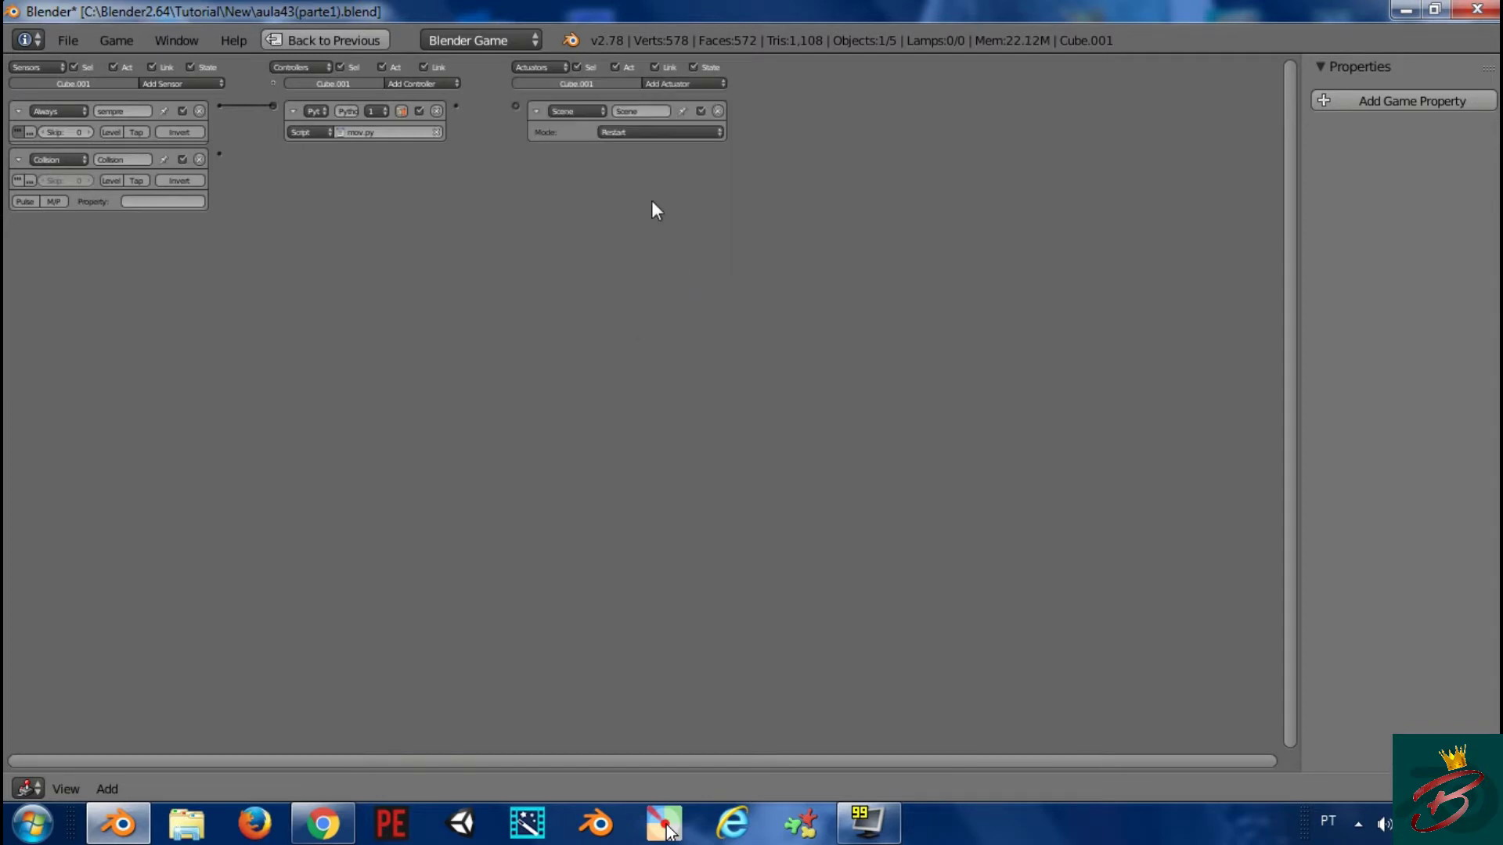
pyautogui.click(640, 131)
# Link the sensor to the actuator through an And controller and set the collision property to bola
pyautogui.moveTo(401, 155); pyautogui.dragTo(530, 109)
pyautogui.moveTo(220, 153); pyautogui.dragTo(513, 107)
pyautogui.click(535, 111)
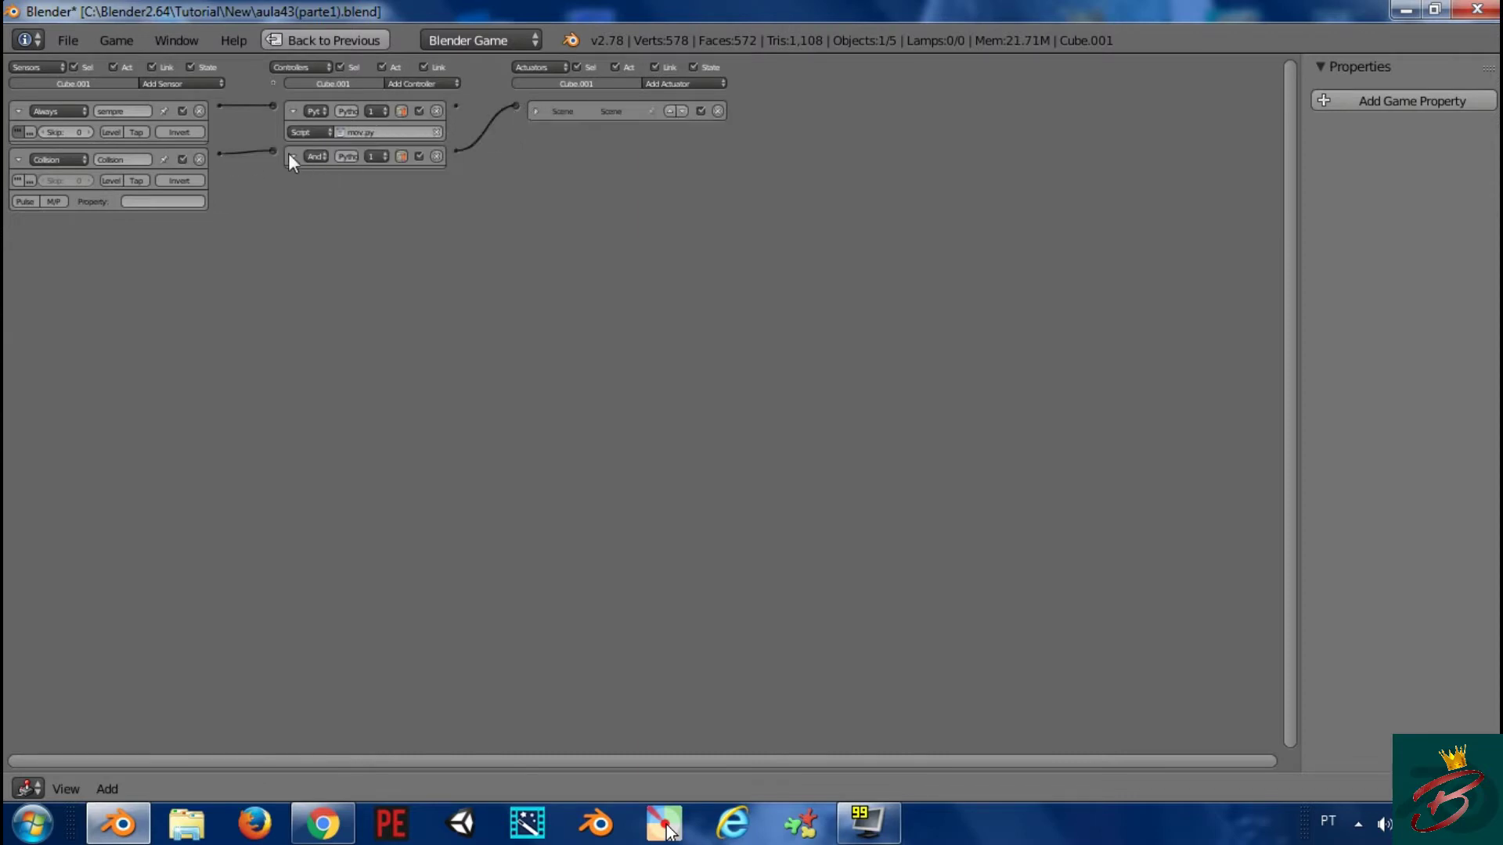
pyautogui.click(290, 157)
pyautogui.click(139, 200)
pyautogui.hotkey('ctrl', 'Up')
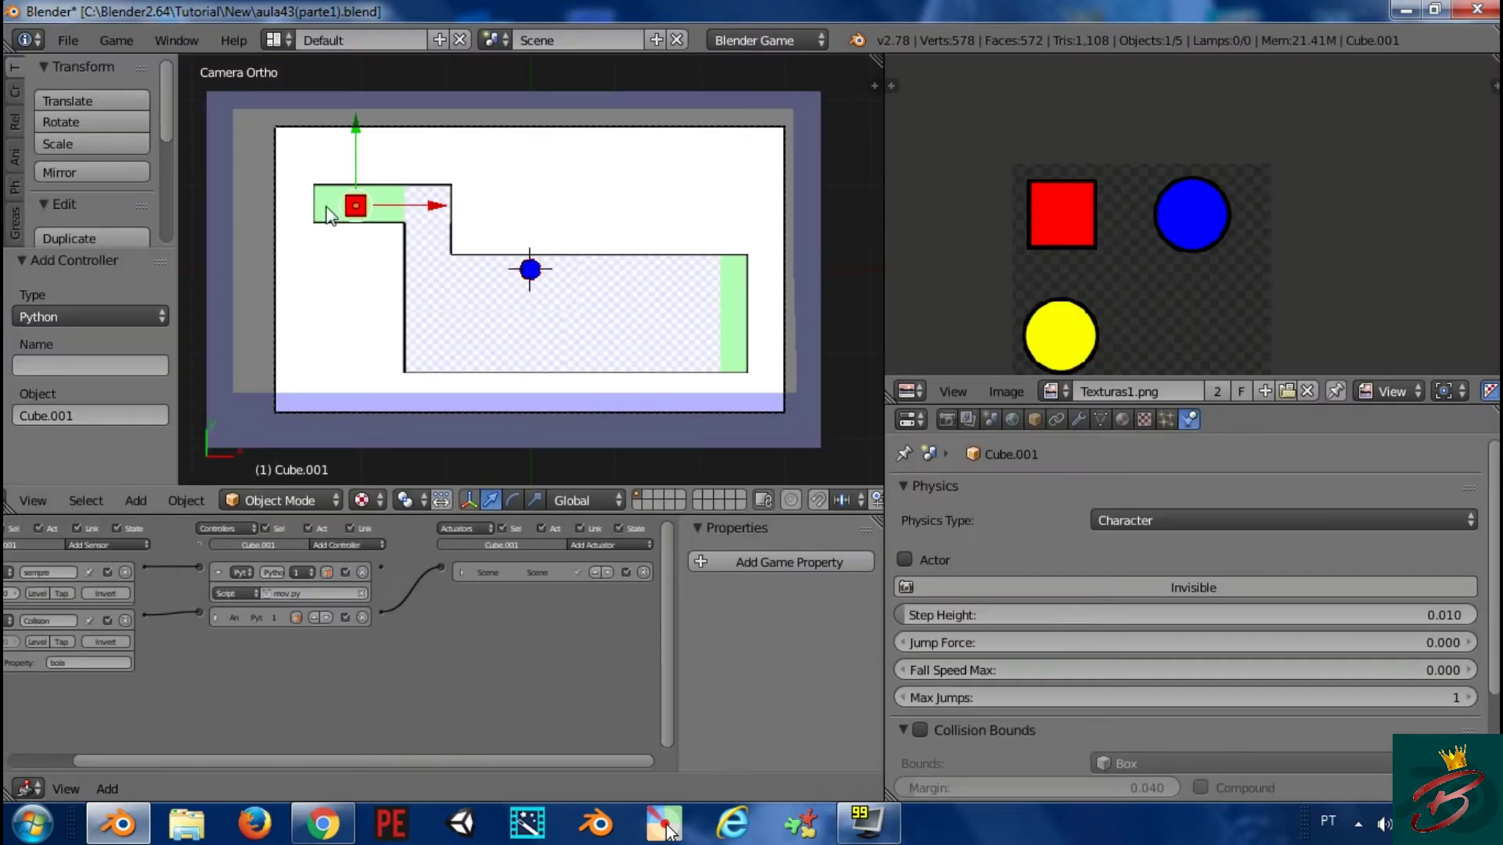
# Check the ball's bola property, then reselect the red cube and collapse its Collision sensor
pyautogui.rightClick(542, 283)
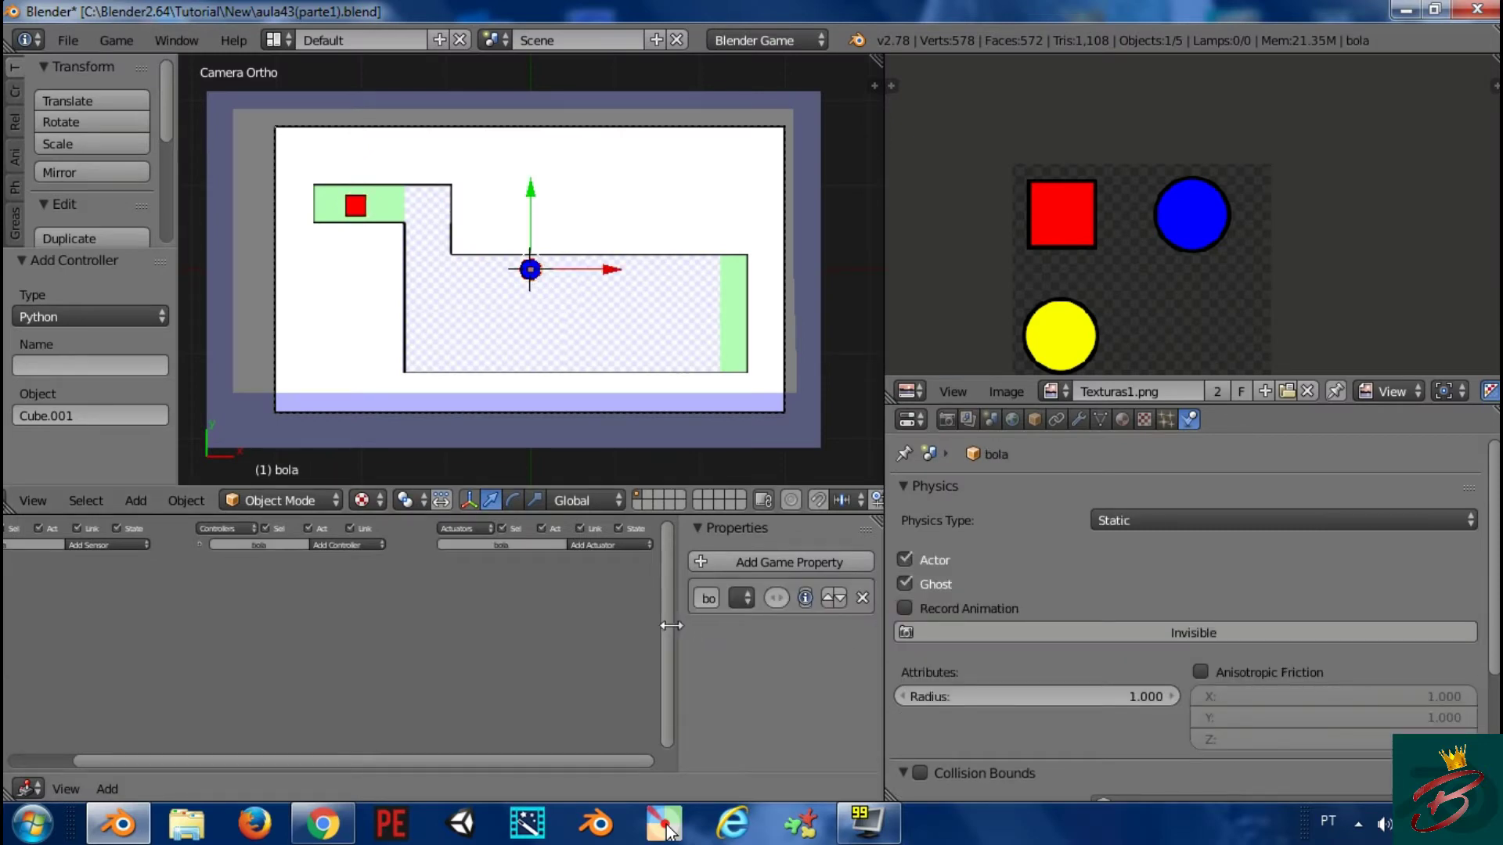
pyautogui.moveTo(676, 626)
pyautogui.mouseDown()
pyautogui.moveTo(583, 615)
pyautogui.moveTo(716, 633)
pyautogui.mouseUp()
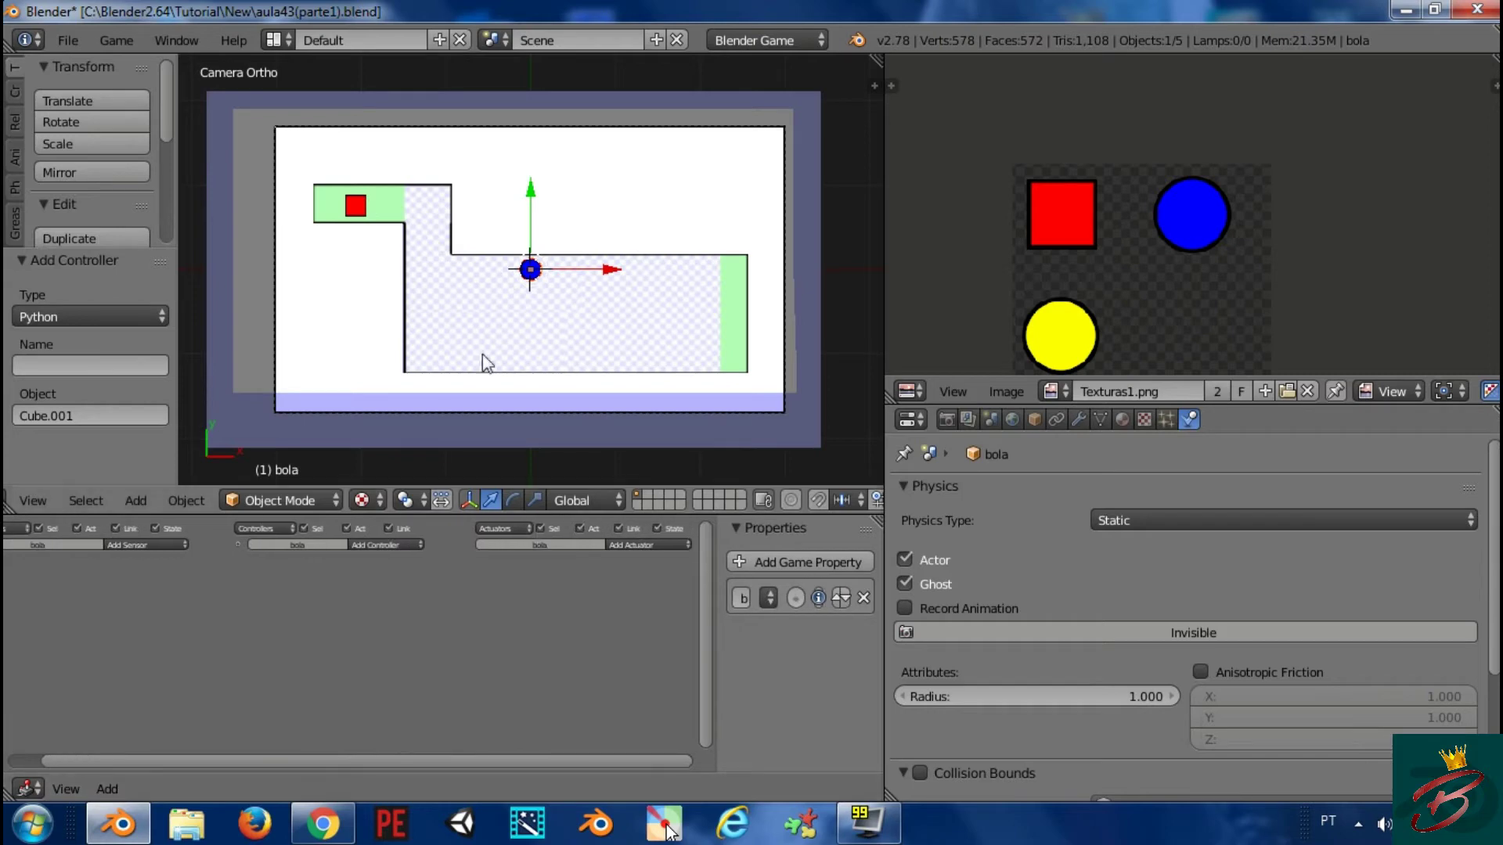
pyautogui.rightClick(357, 208)
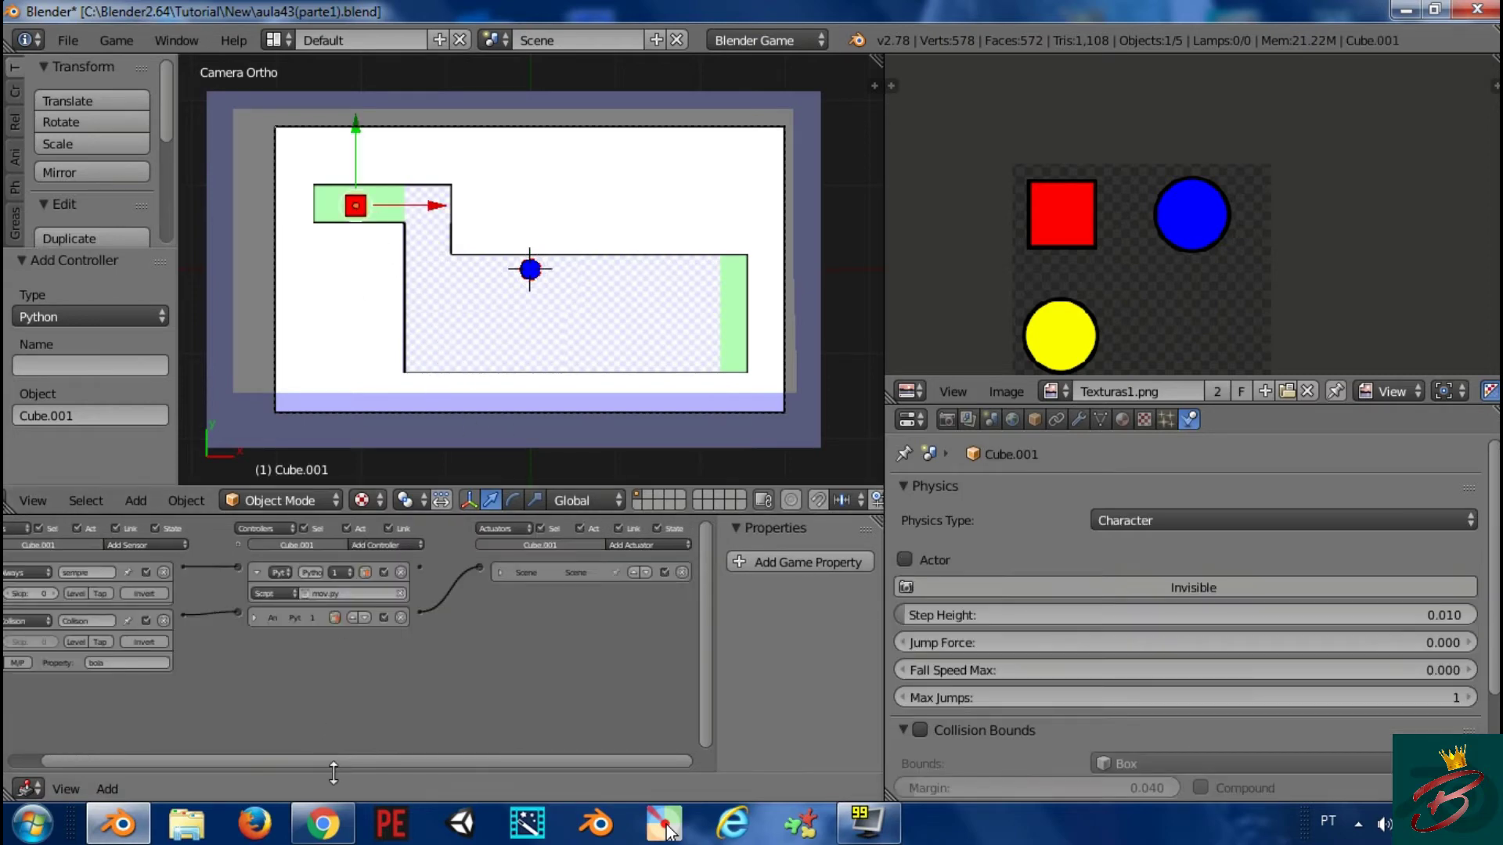
pyautogui.moveTo(292, 761); pyautogui.dragTo(258, 762)
pyautogui.click(27, 617)
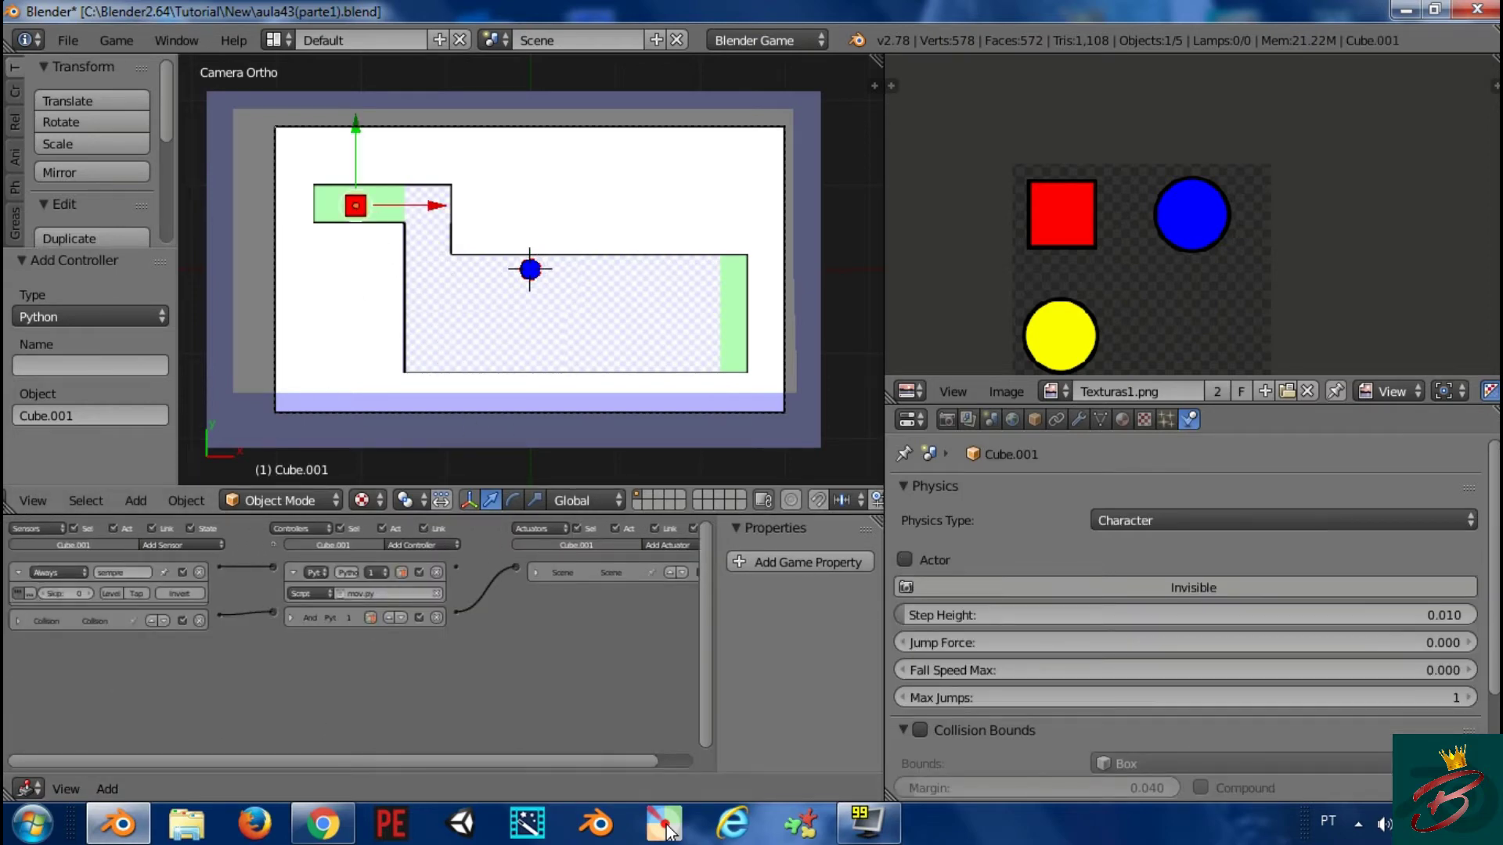
# Play-test the level three times to confirm the cube restarts after touching the ball
pyautogui.press('p')
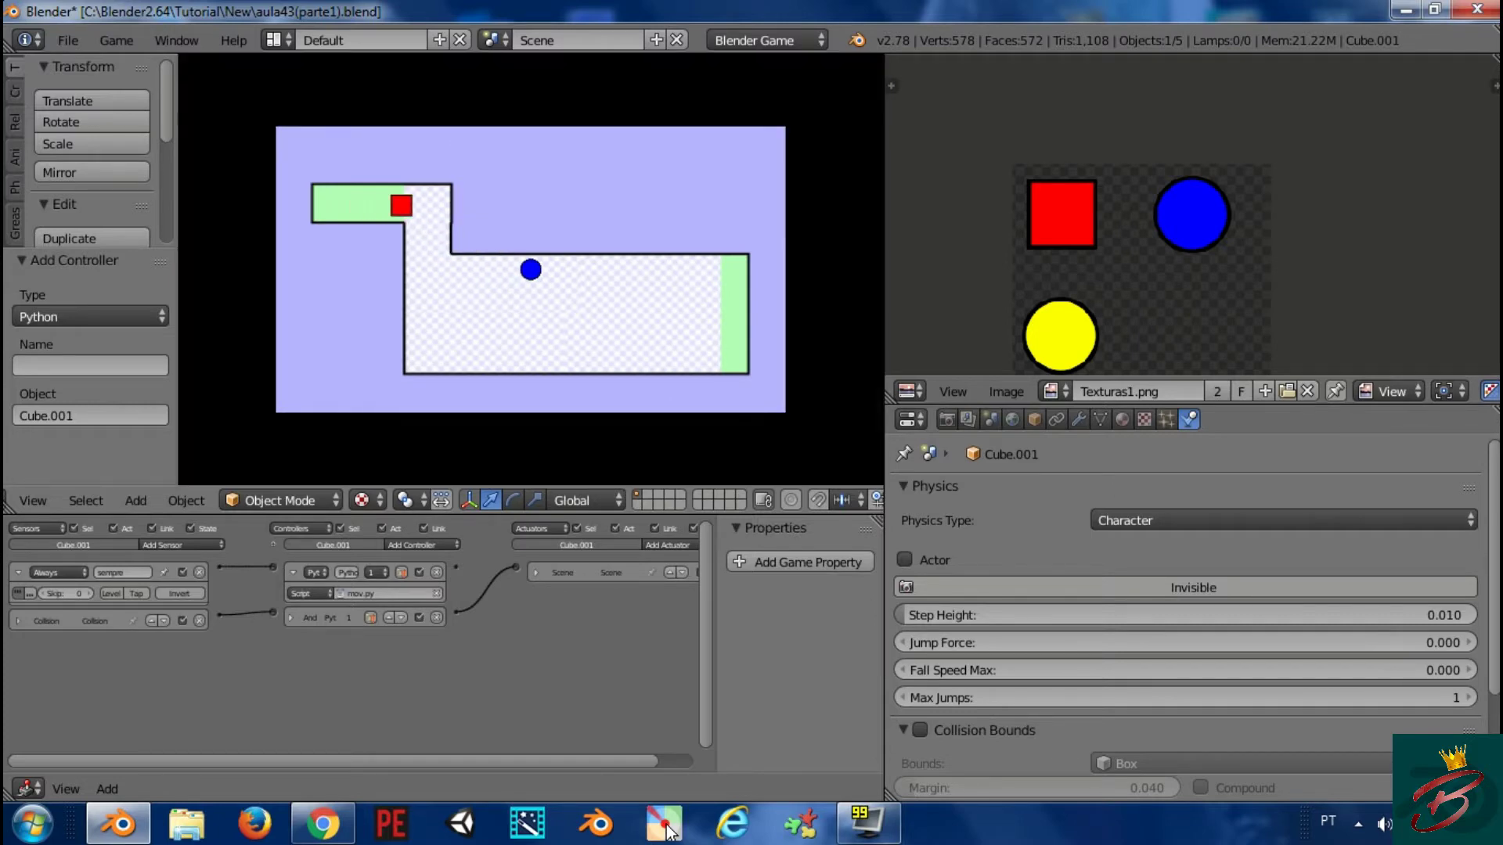
pyautogui.press('Escape')
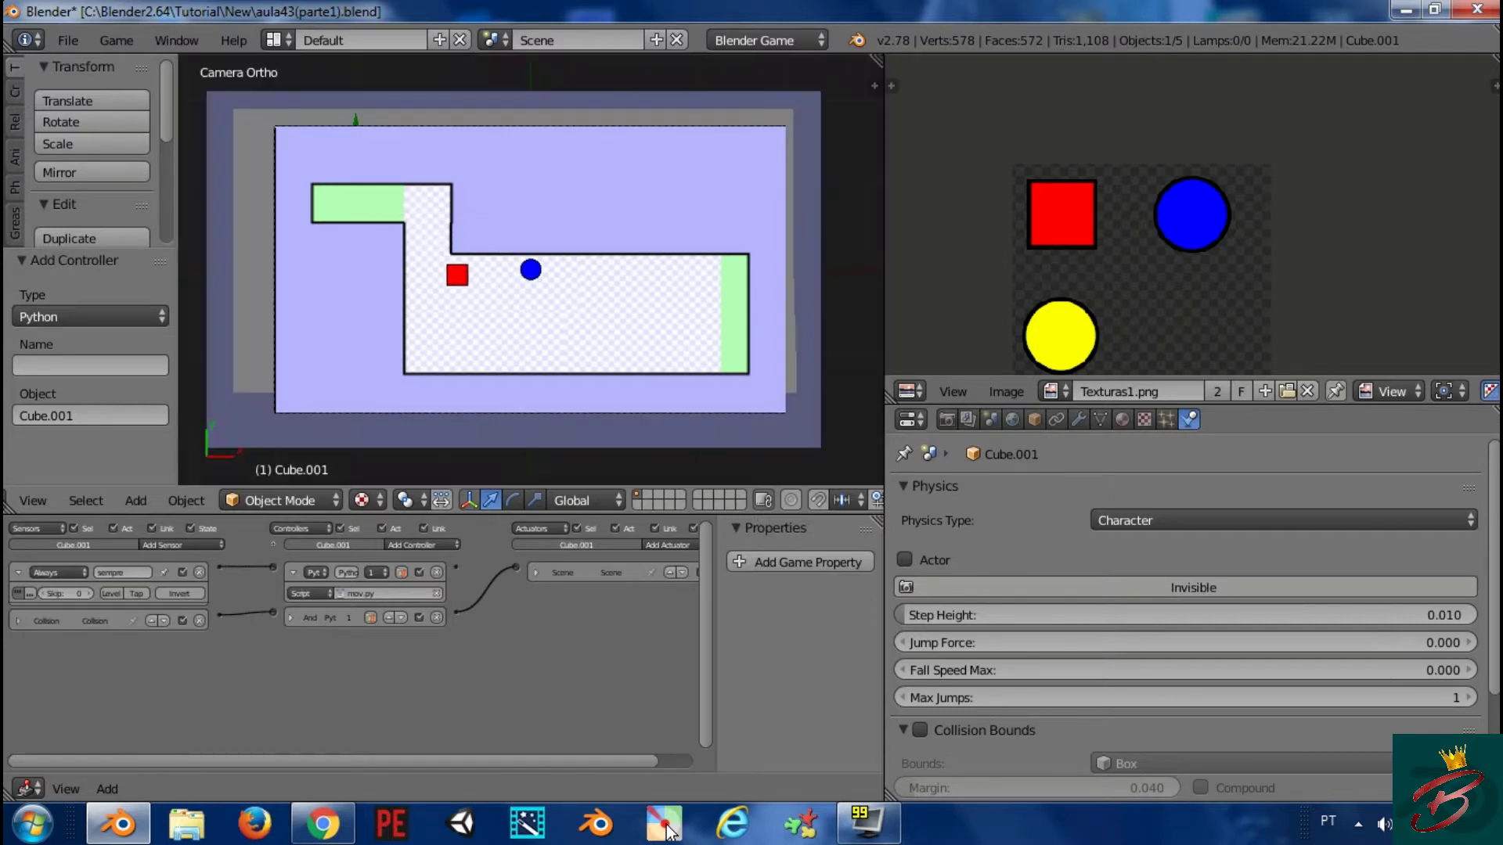
pyautogui.press('p')
pyautogui.press('Escape')
pyautogui.press('p')
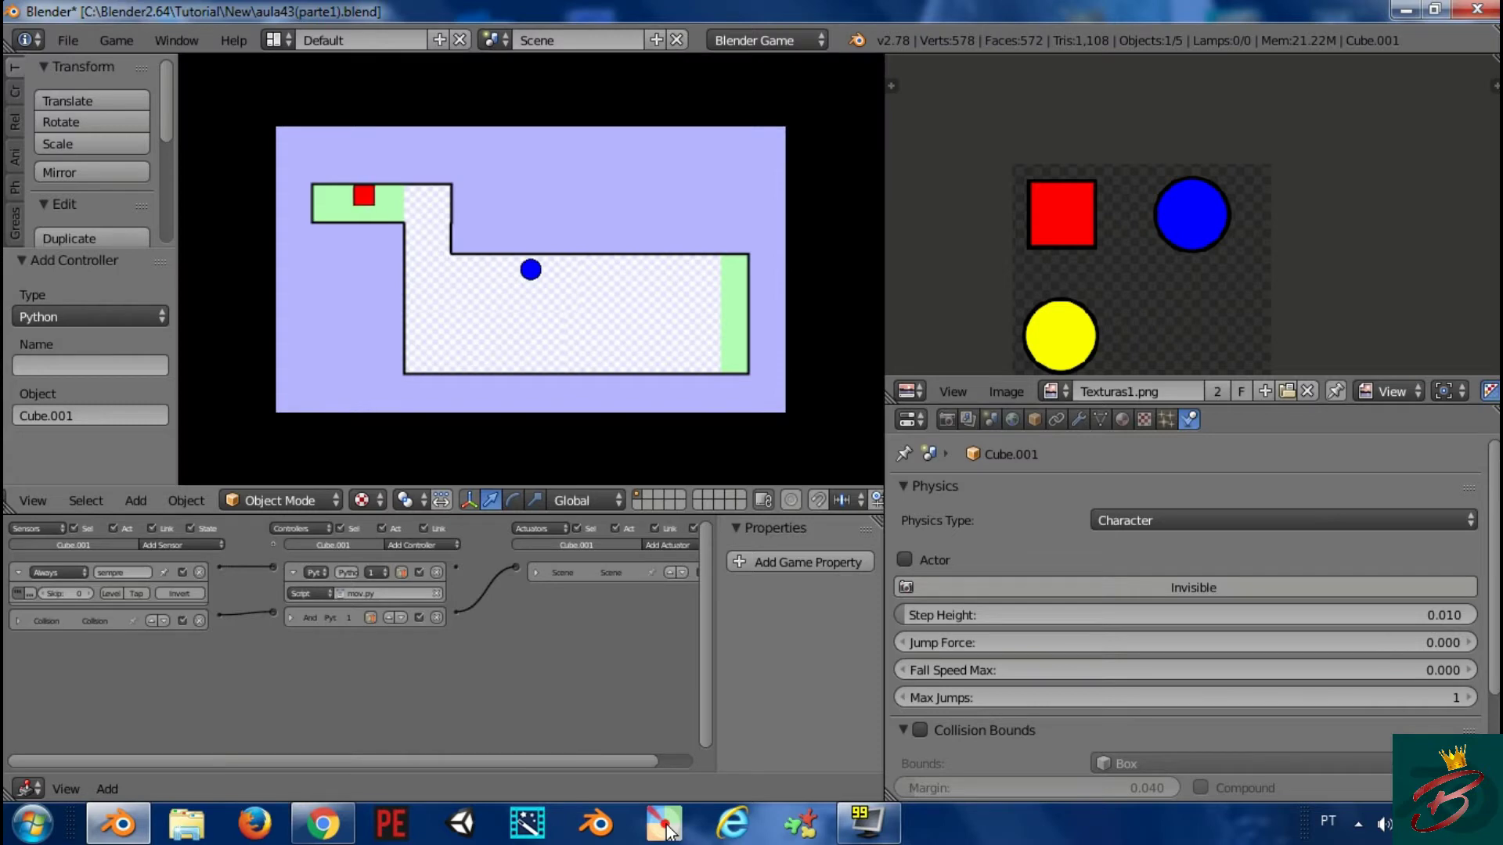
pyautogui.press('Escape')
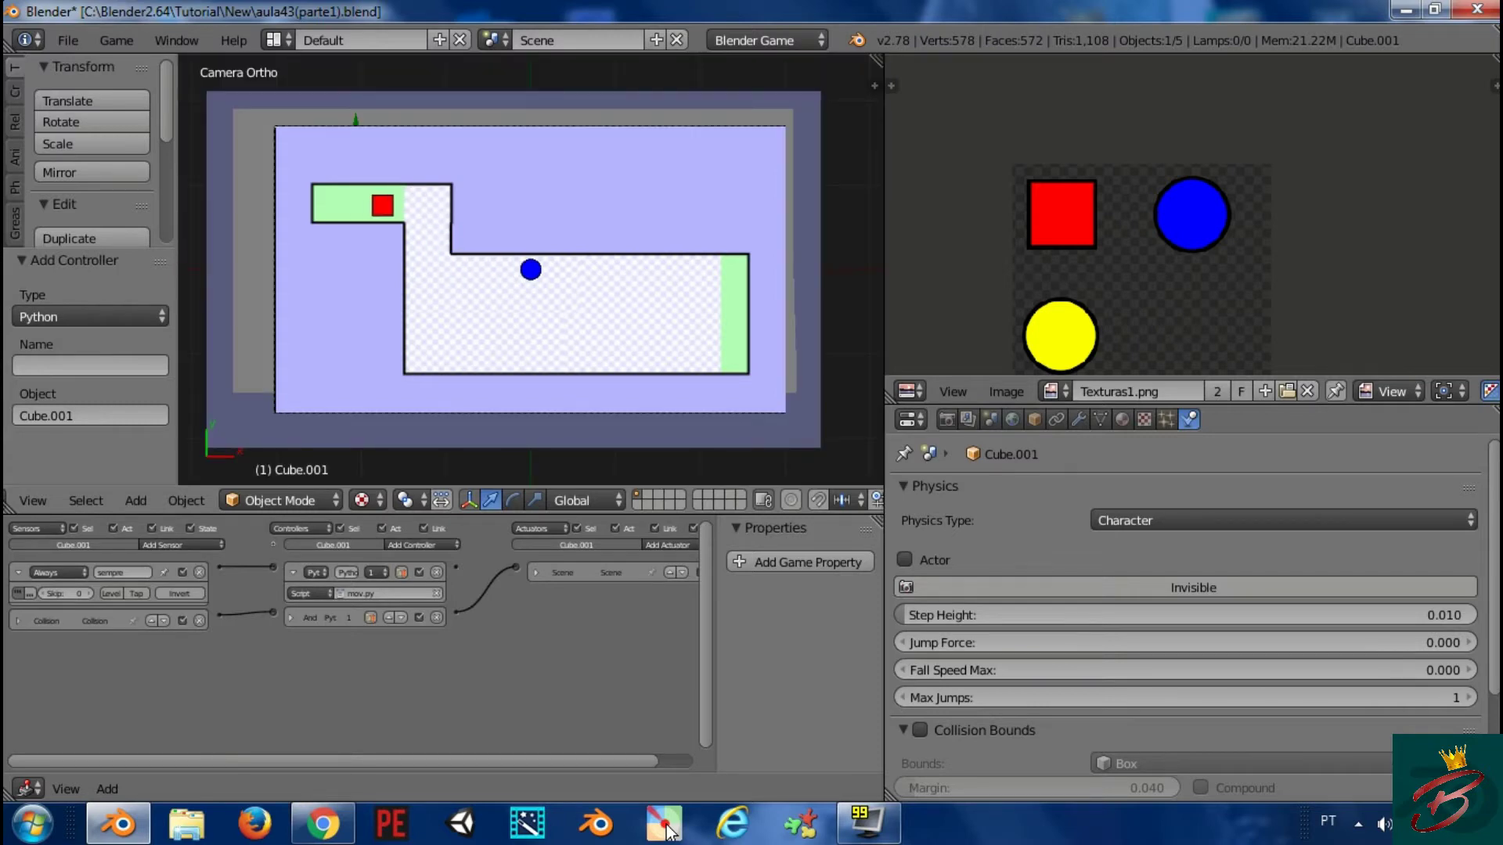
pyautogui.press('Escape')
# Select the blue ball, cancelling an accidental move of the background plane and a first move attempt
pyautogui.rightClick(552, 275)
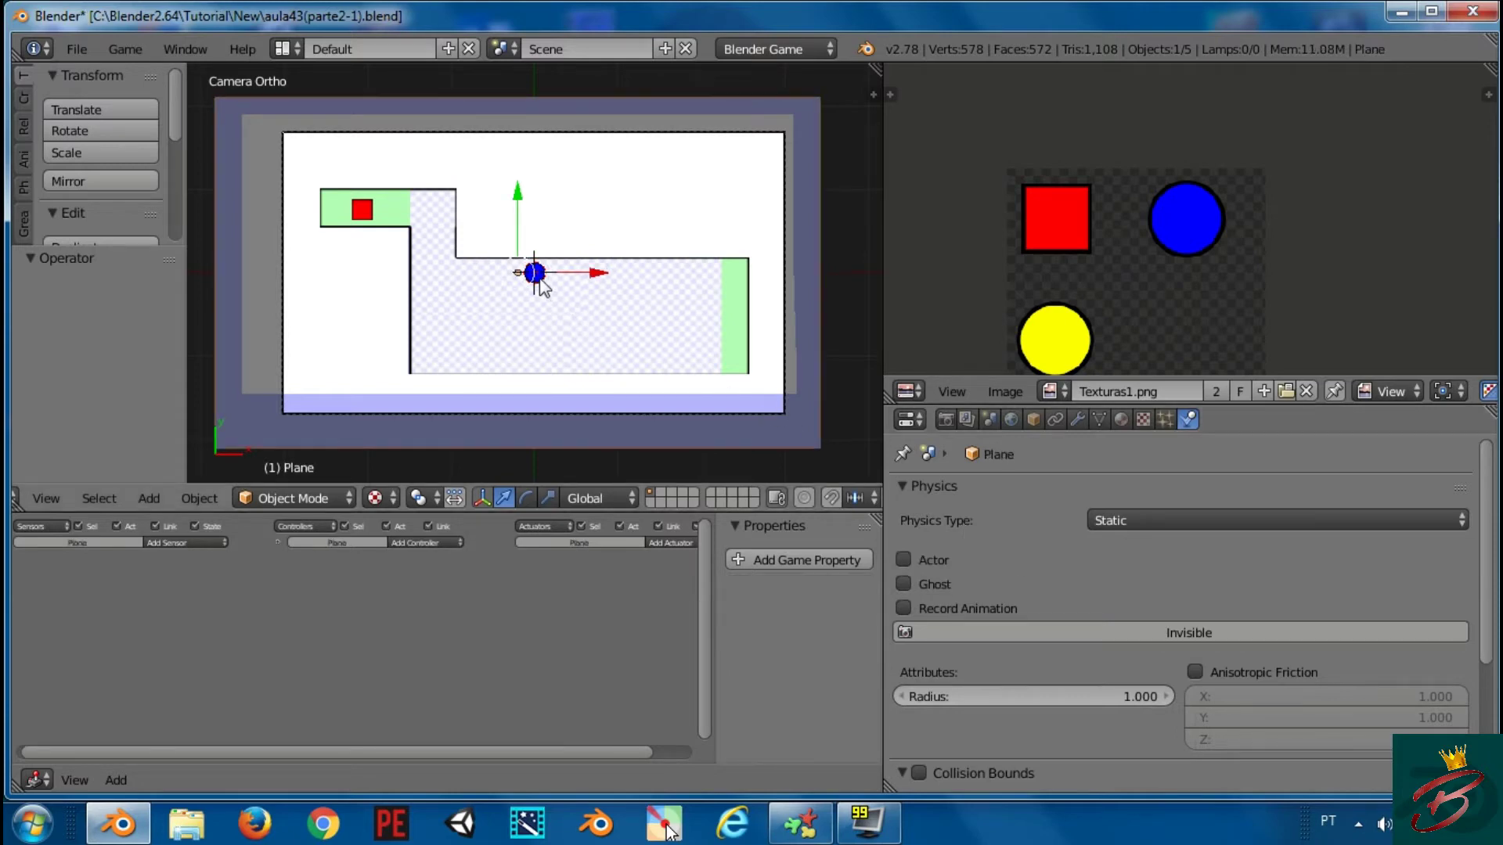
pyautogui.rightClick(544, 282)
pyautogui.press('g')
pyautogui.press('Escape')
pyautogui.rightClick(552, 282)
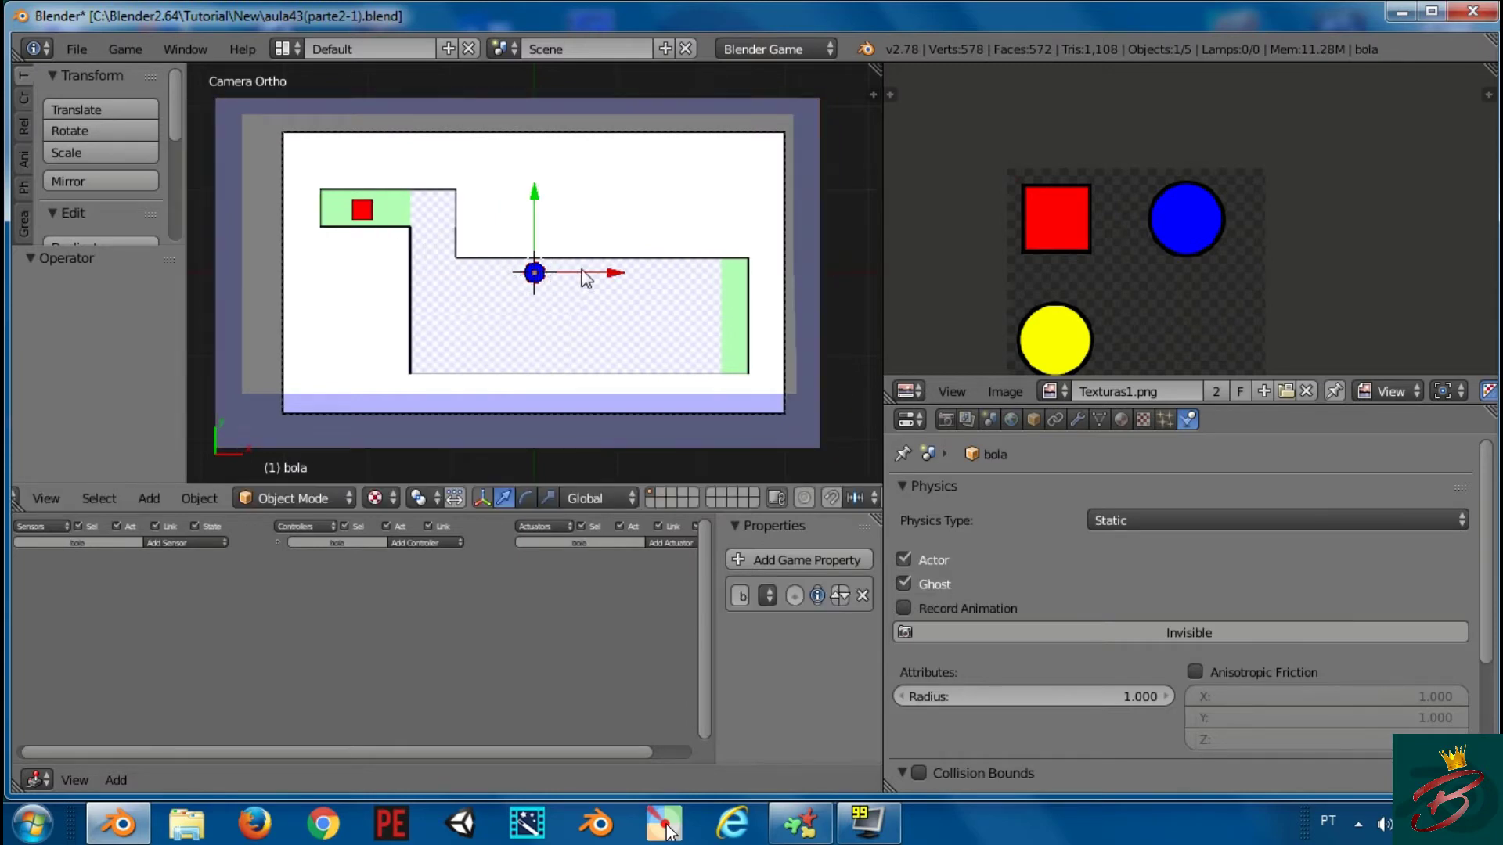
pyautogui.moveTo(597, 273); pyautogui.dragTo(566, 280)
pyautogui.rightClick(577, 278)
# Nudge the ball slightly up, then 0.119 units left along X
pyautogui.moveTo(495, 218); pyautogui.dragTo(502, 207)
pyautogui.moveTo(570, 278); pyautogui.dragTo(573, 287)
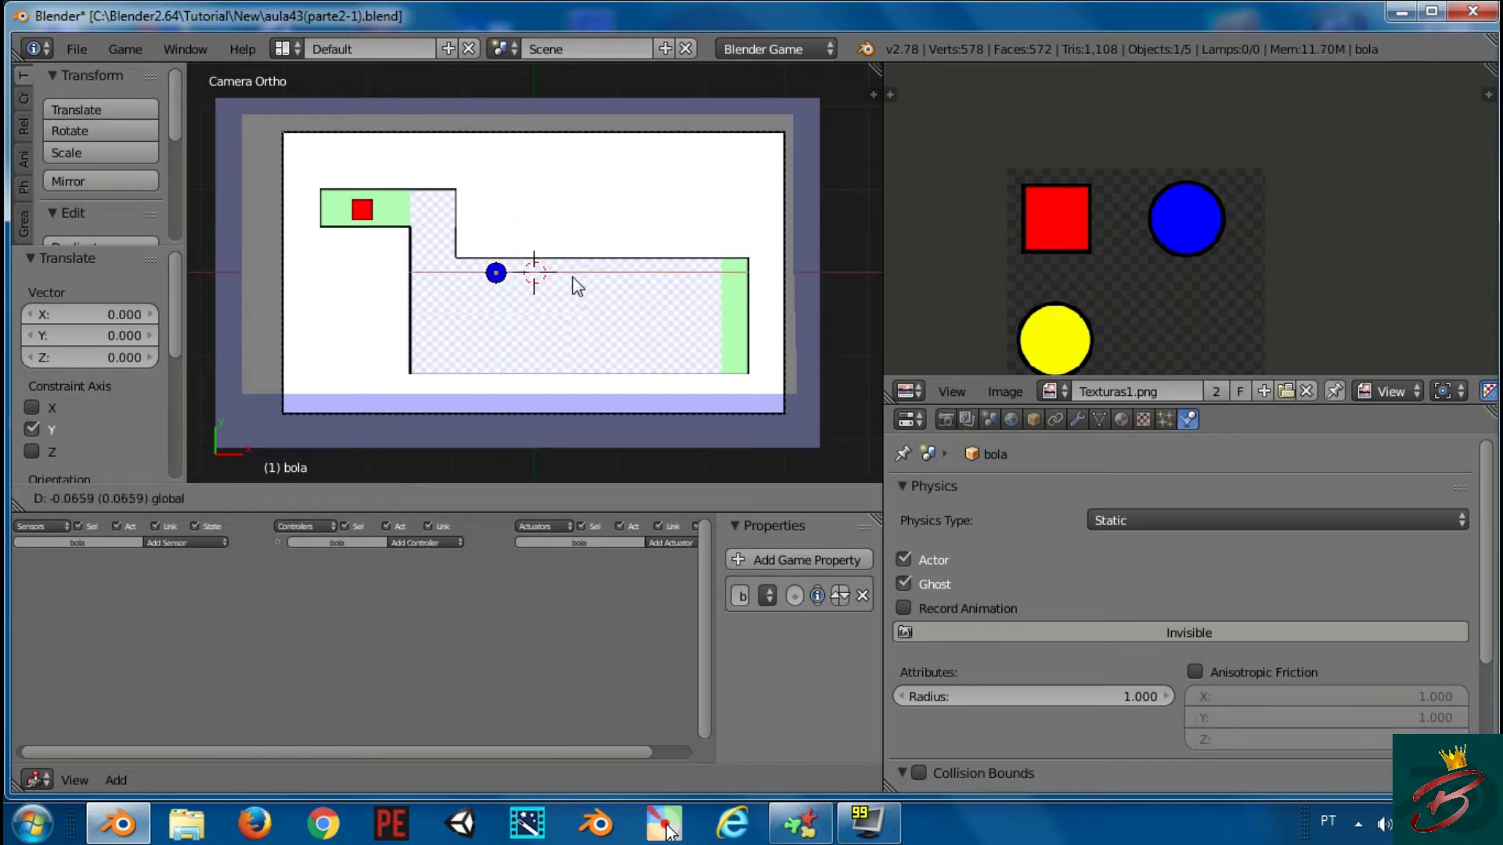
pyautogui.click(573, 287)
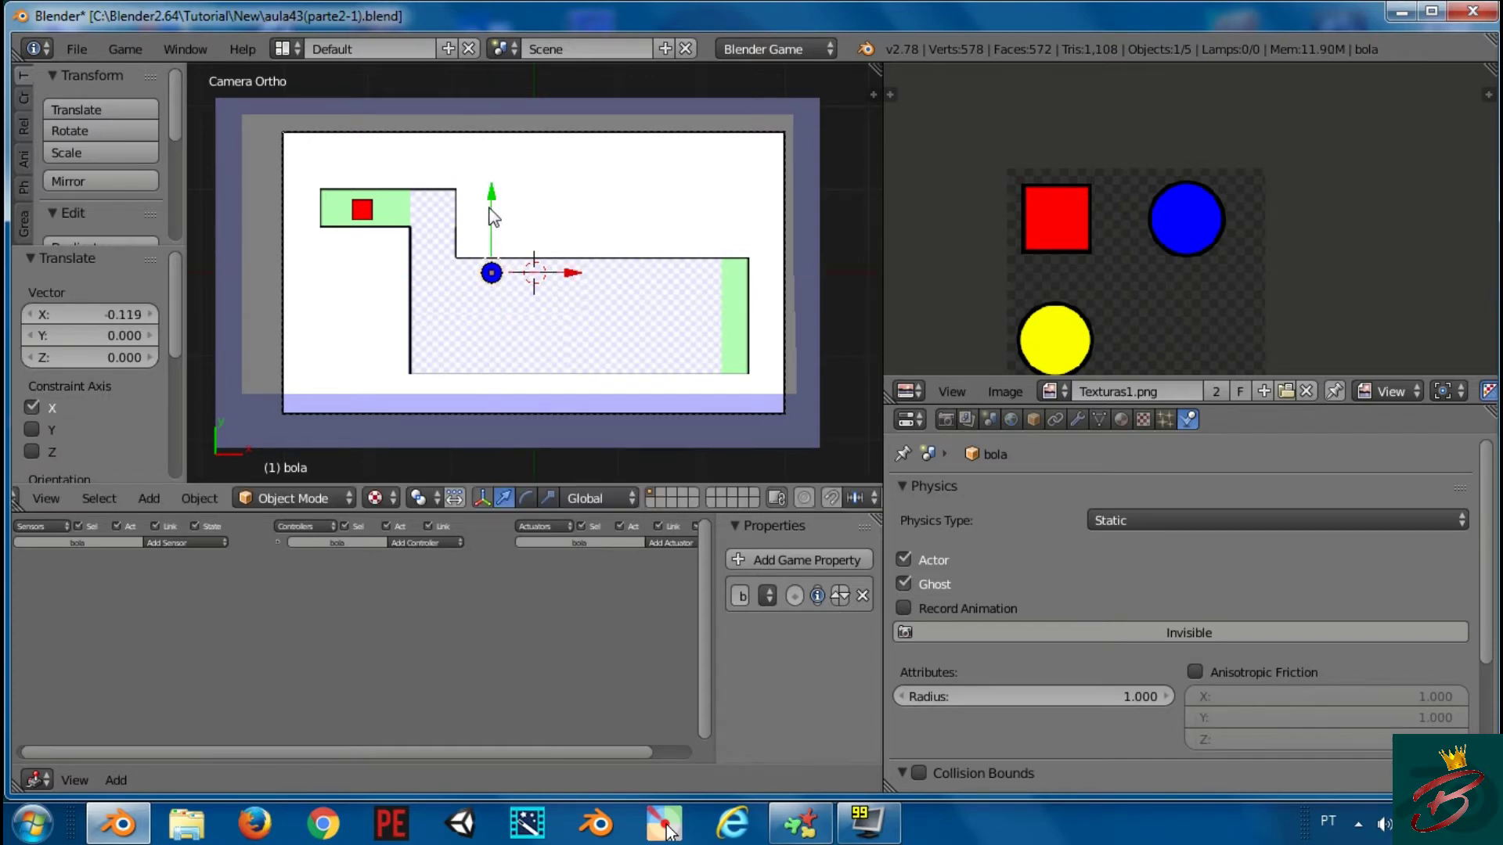
pyautogui.moveTo(494, 216); pyautogui.dragTo(493, 205)
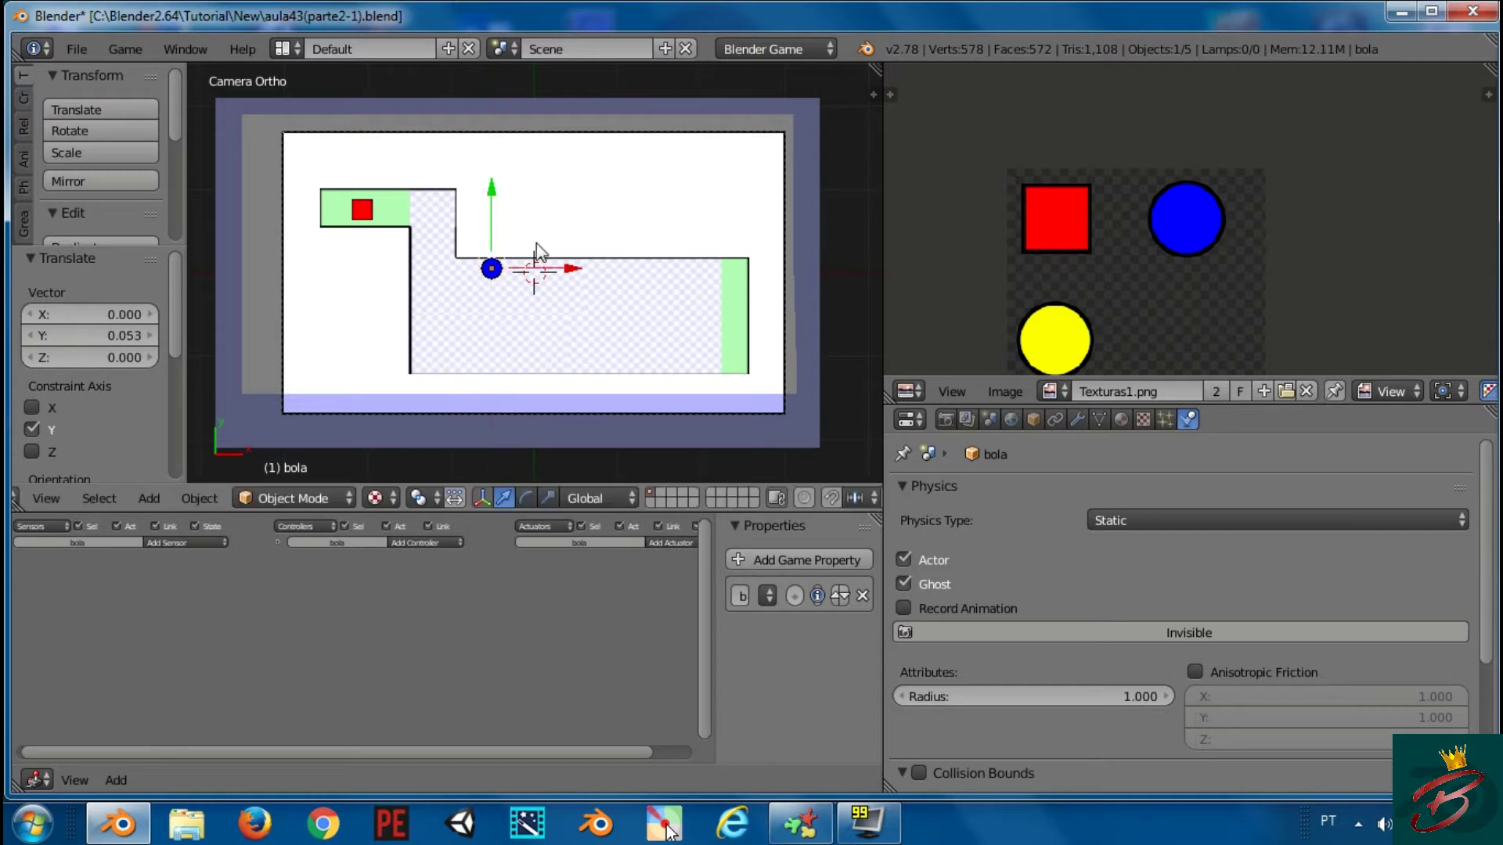
pyautogui.moveTo(569, 266); pyautogui.dragTo(564, 274)
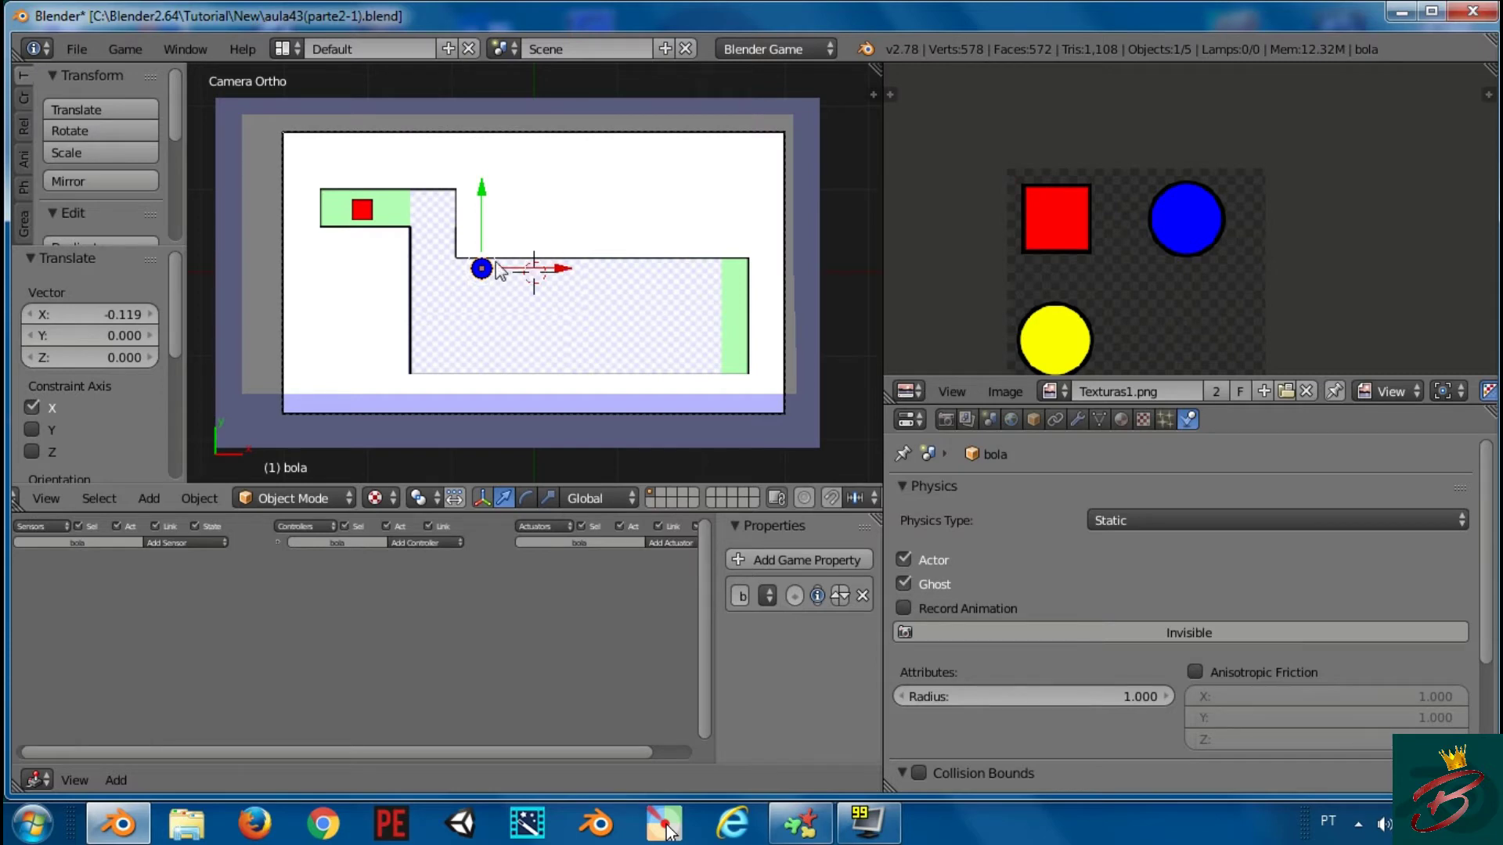
# Turn the lower area into the Dope Sheet's Action Editor and create an action named 'movBolinha'
pyautogui.click(38, 779)
pyautogui.click(66, 670)
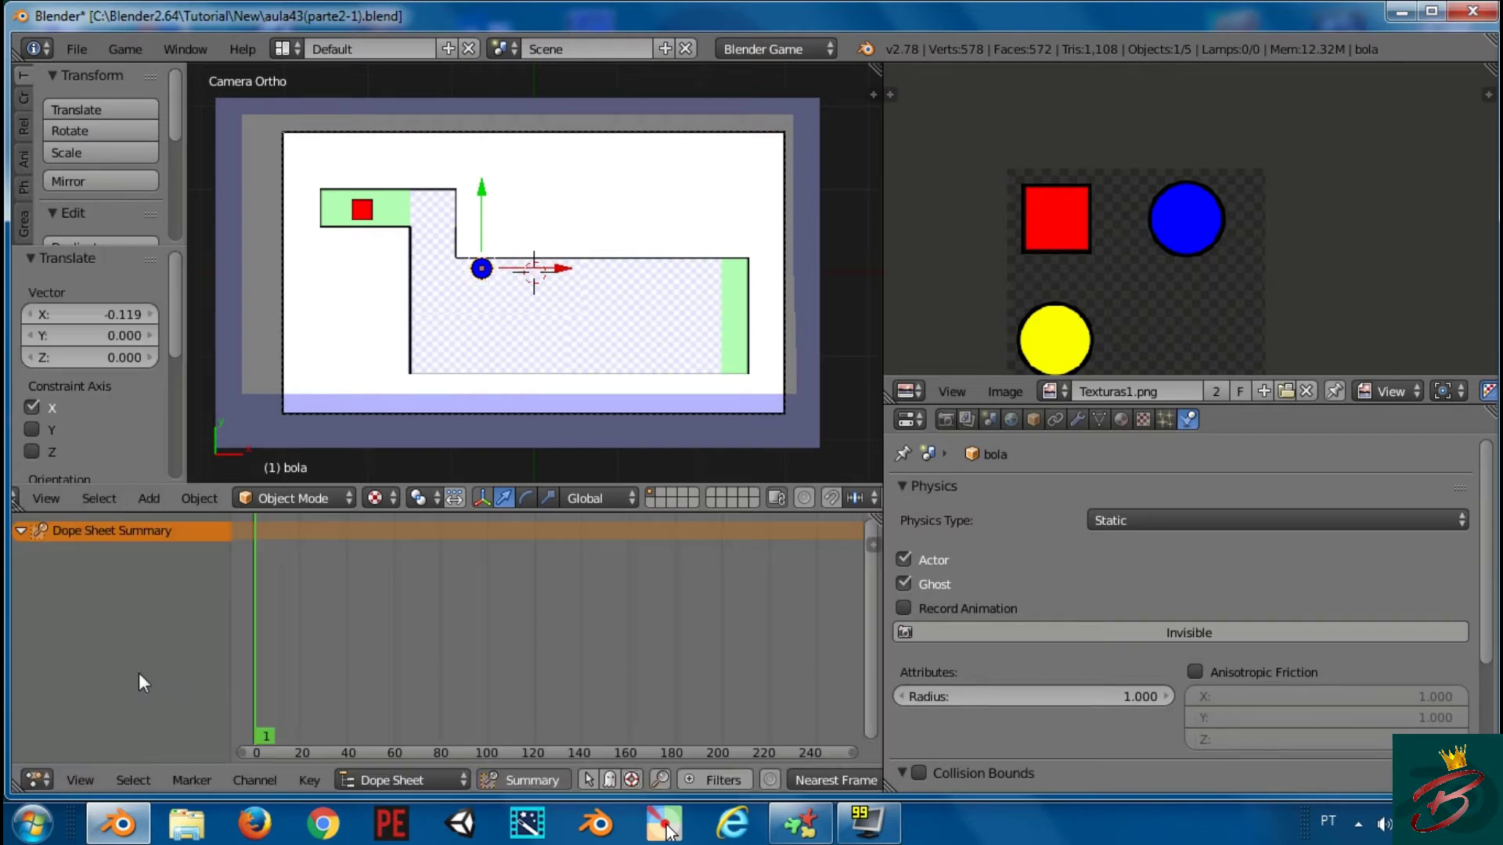
pyautogui.click(395, 779)
pyautogui.click(388, 731)
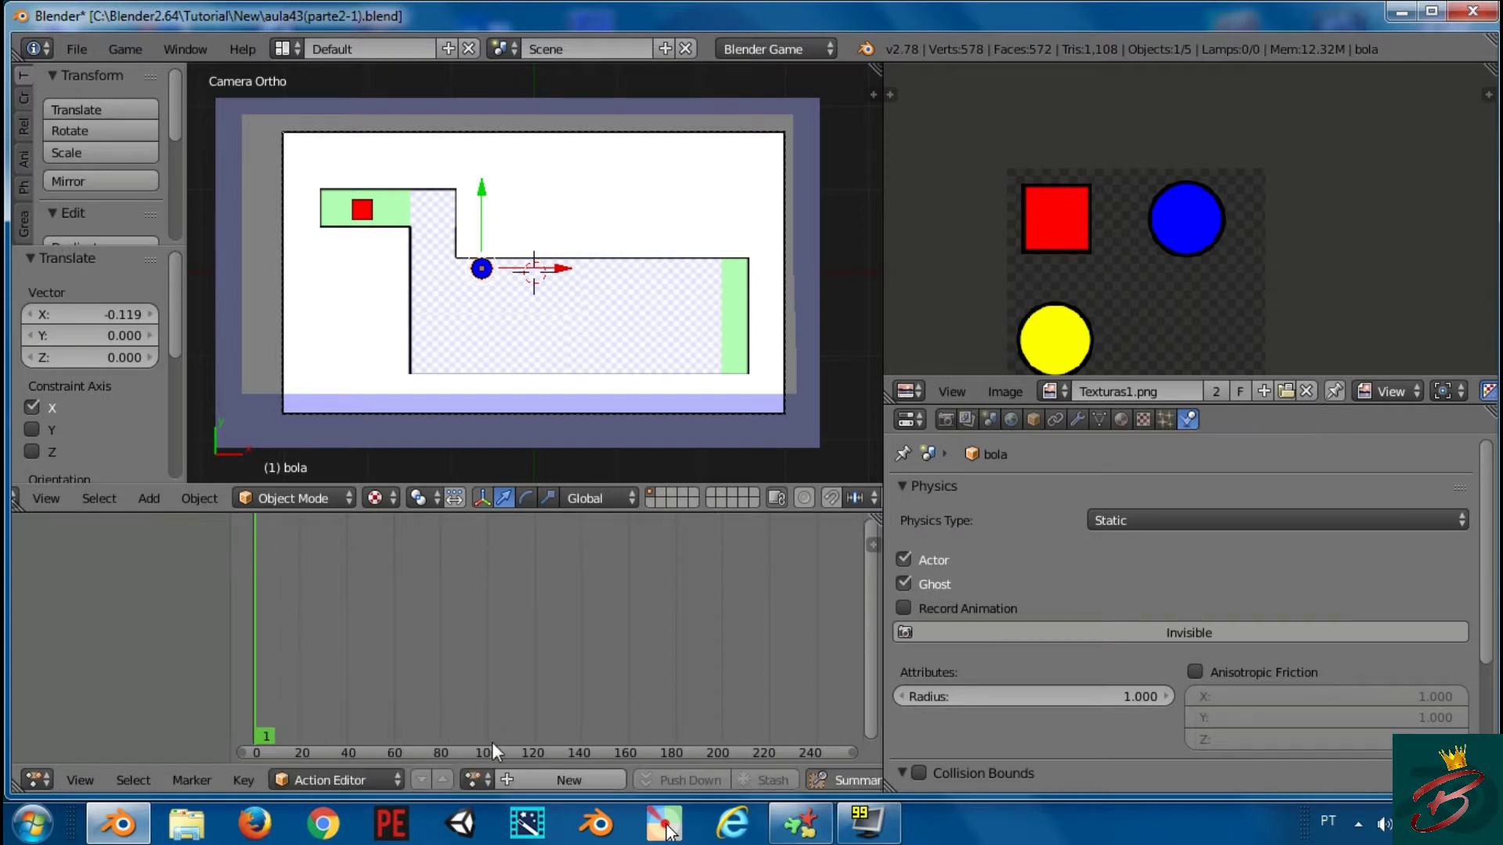
pyautogui.click(552, 779)
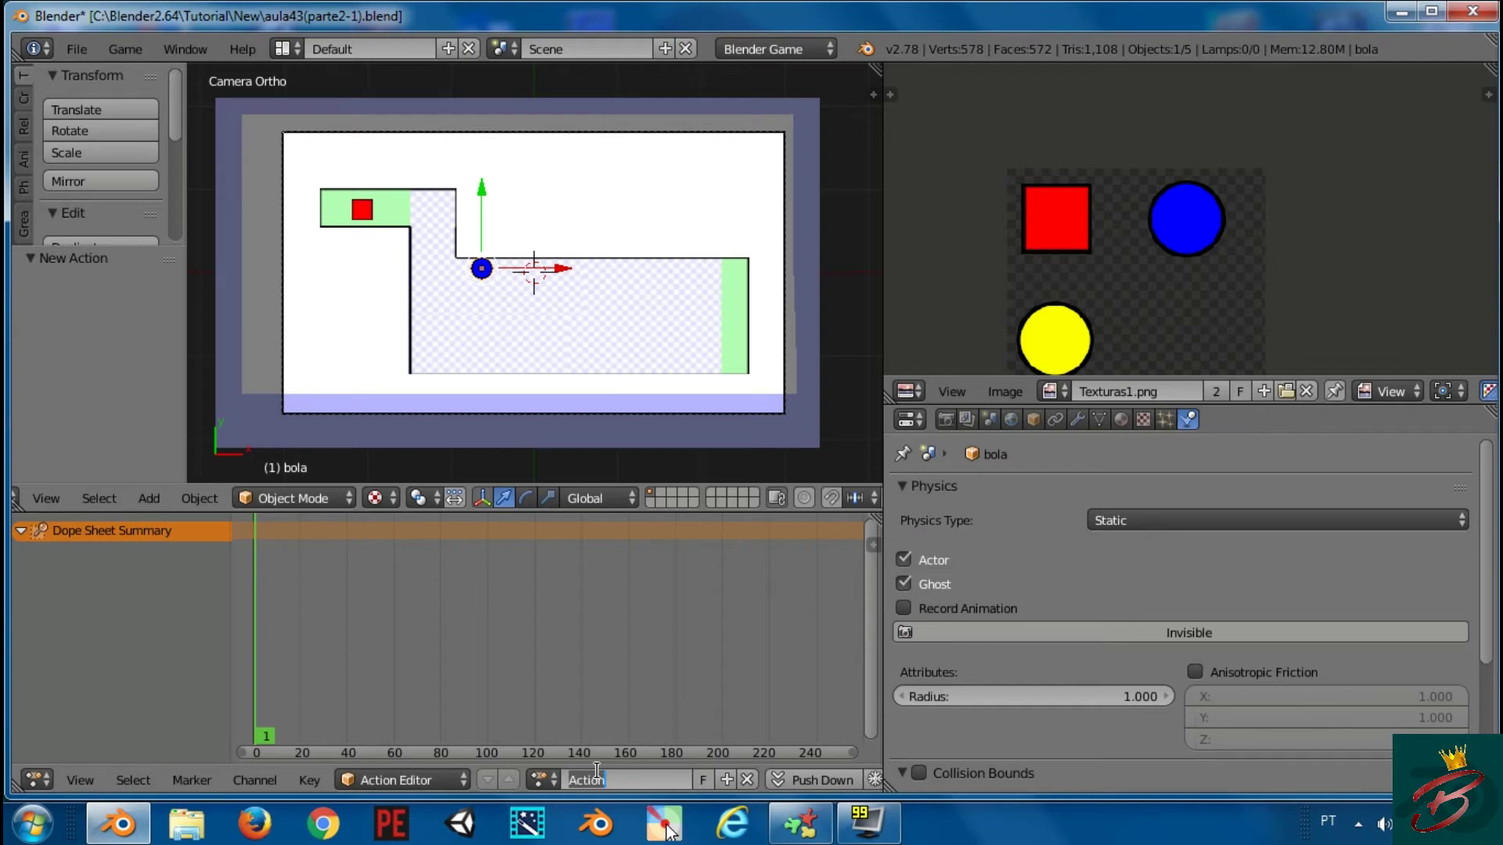
pyautogui.write('movE')
pyautogui.write('in')
pyautogui.write('ha')
pyautogui.press('Return')
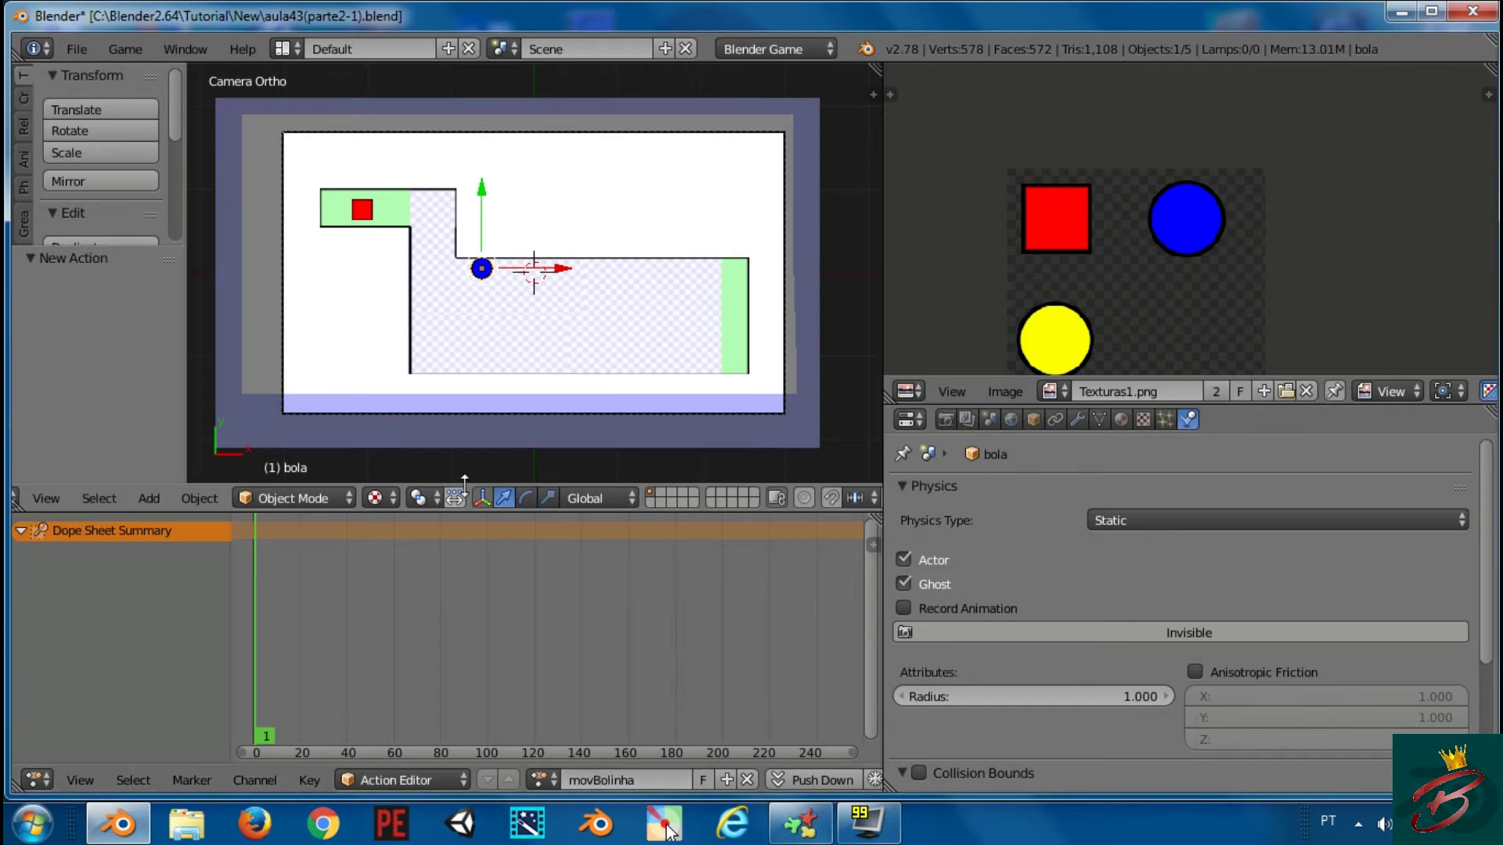
pyautogui.click(1098, 420)
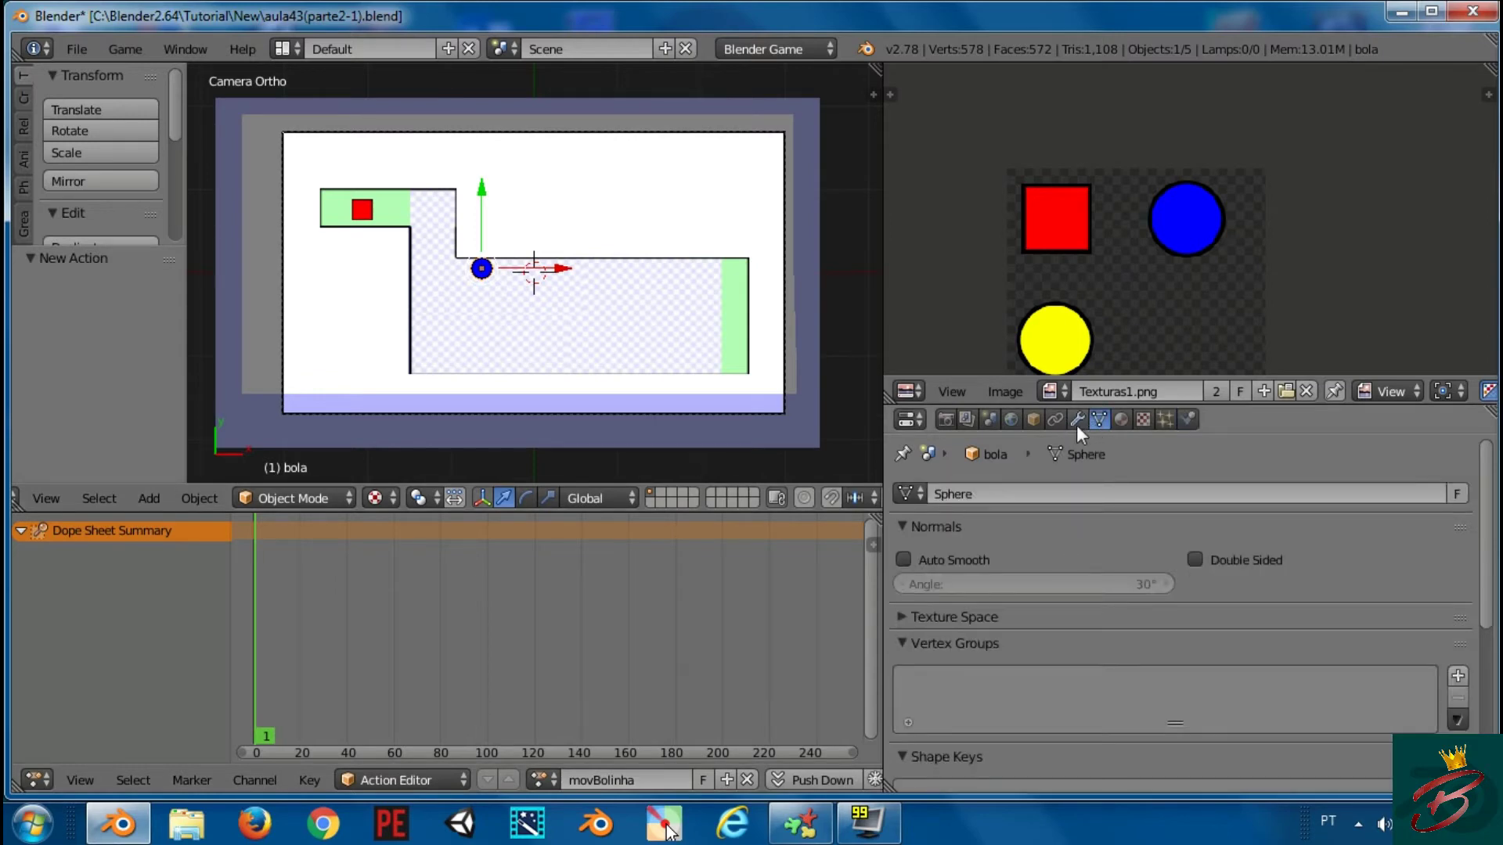
# Key the ball's Visual Location at frame 1, move it down along Y, and key it at frame 15
pyautogui.click(1033, 420)
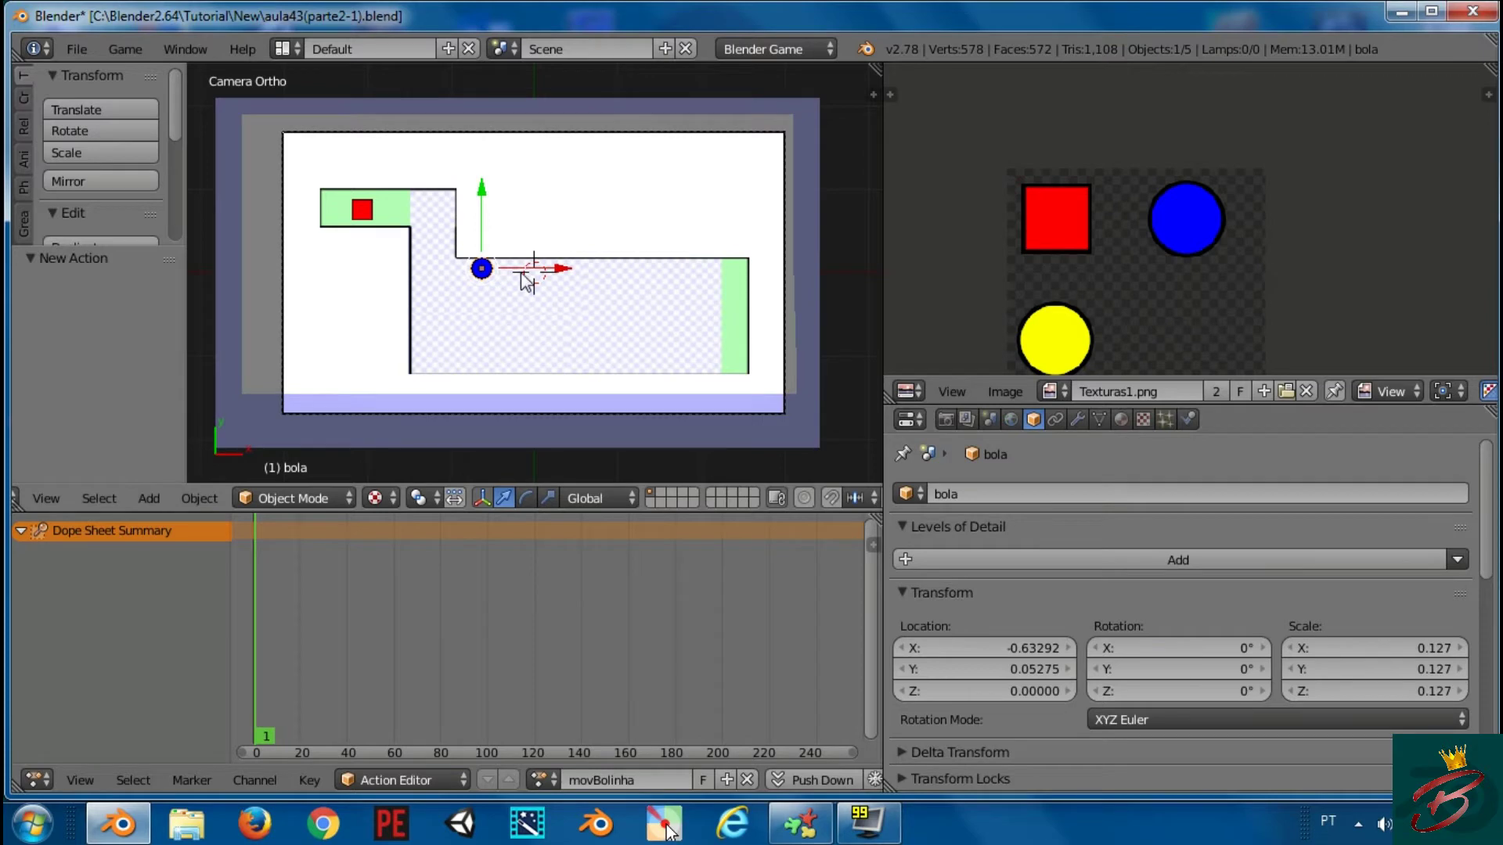
pyautogui.press('i')
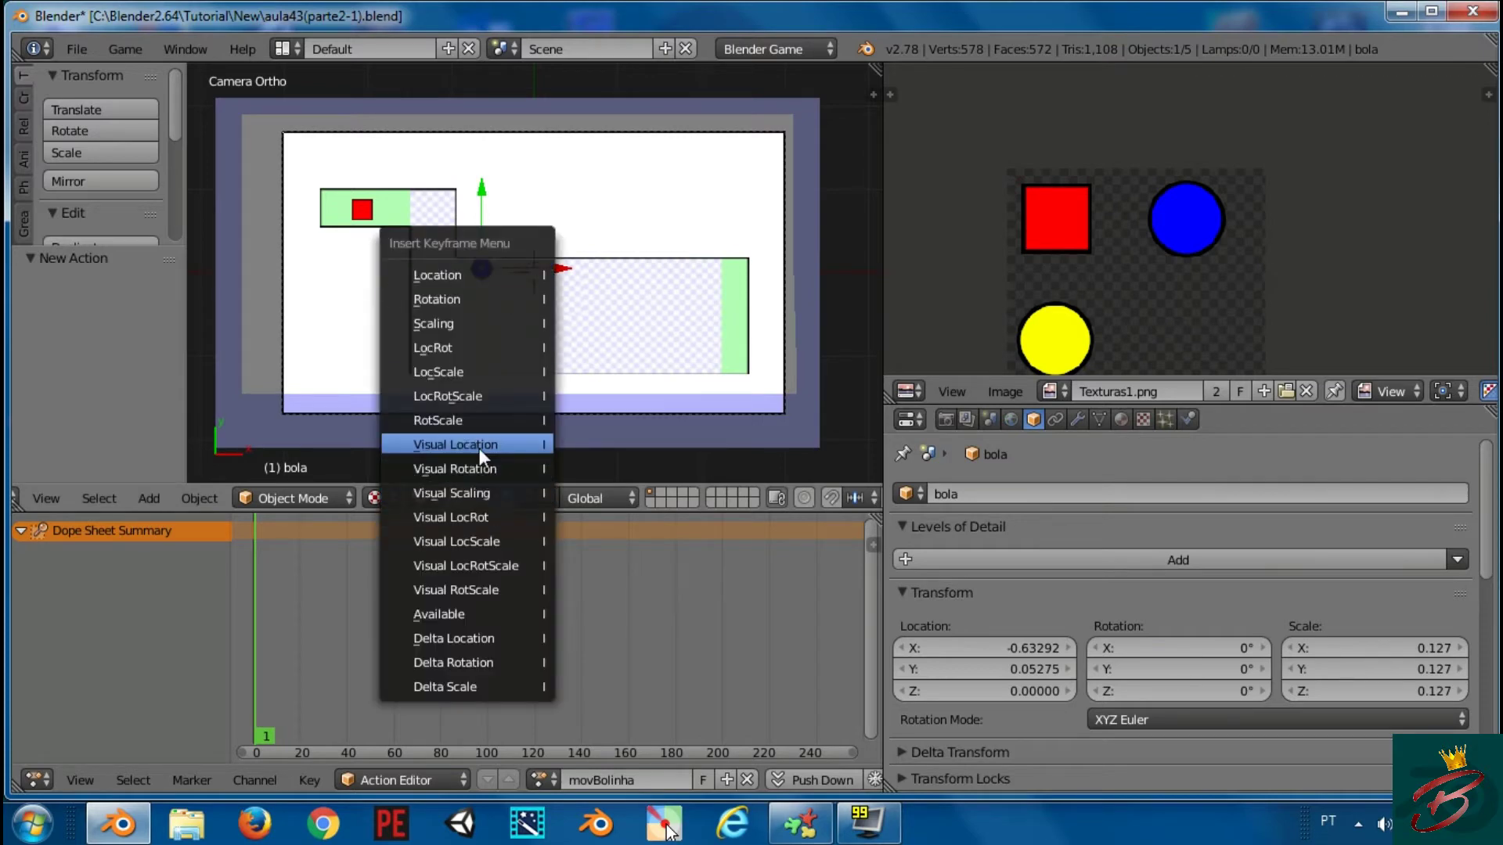
pyautogui.click(477, 446)
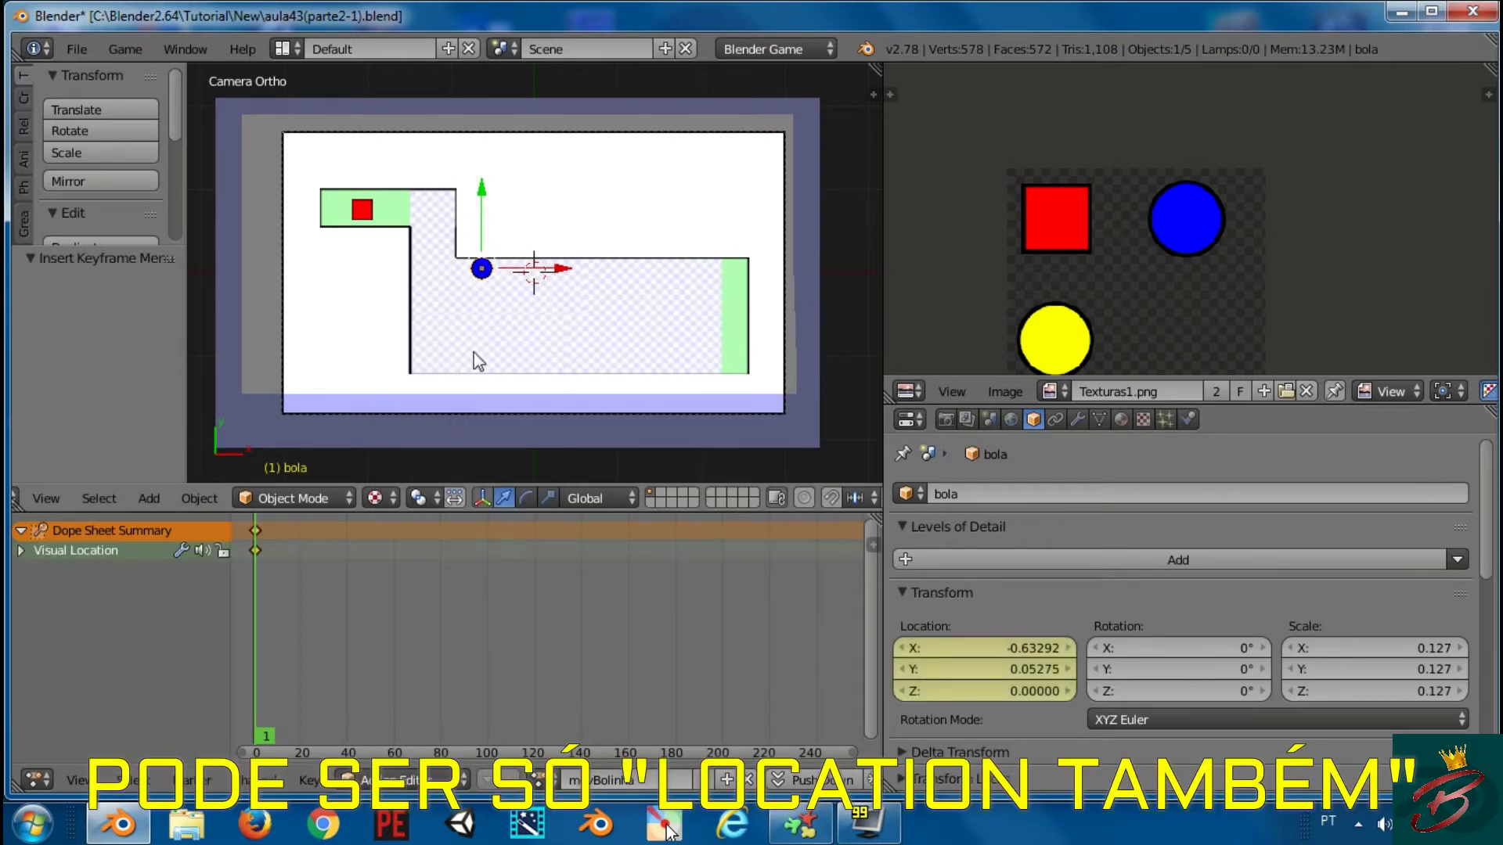
pyautogui.hotkey('alt', 'a')
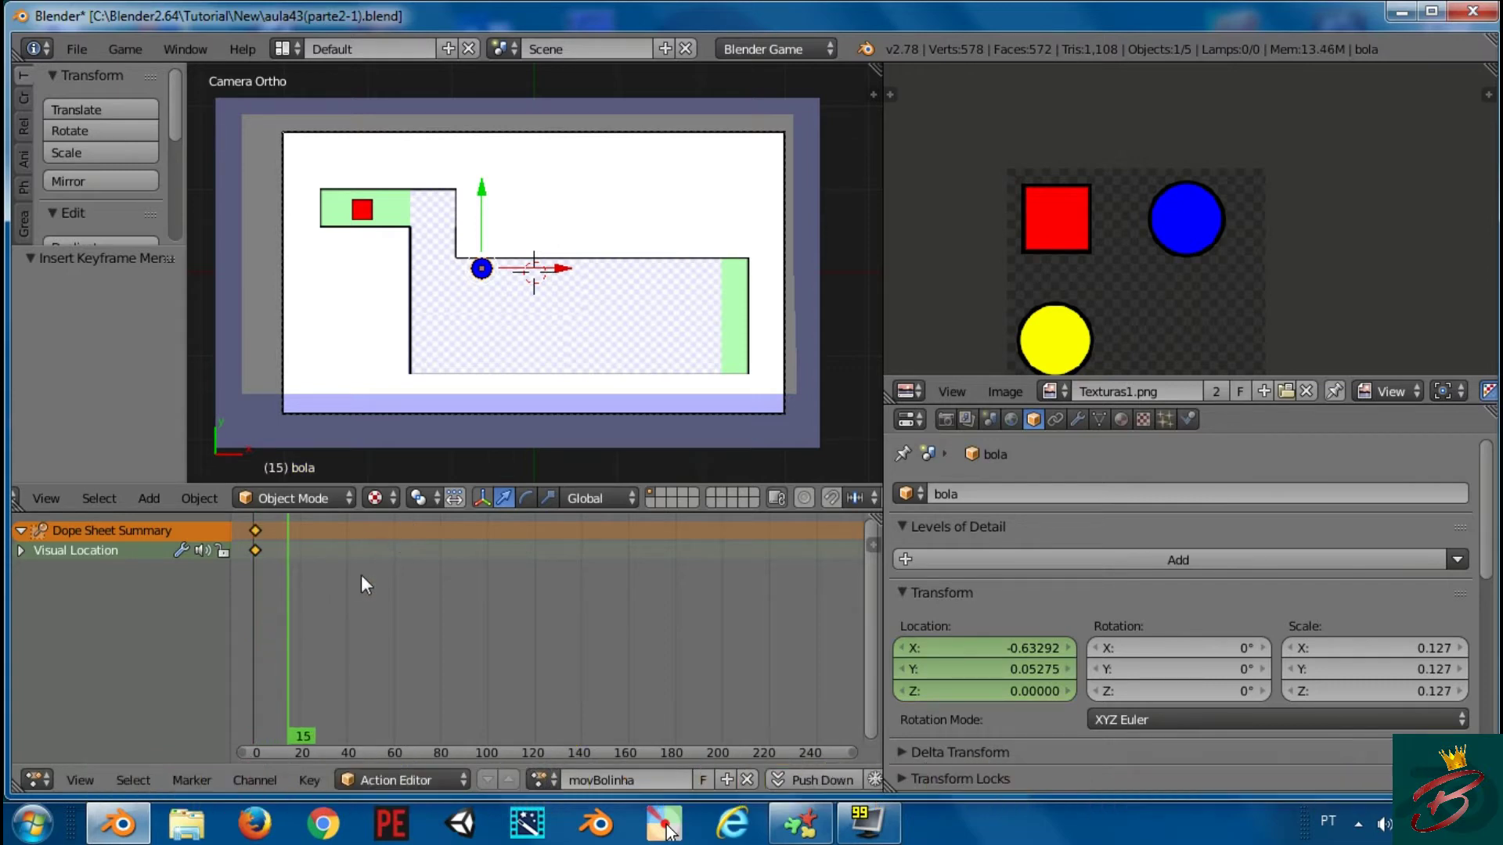
pyautogui.press('g')
pyautogui.press('y')
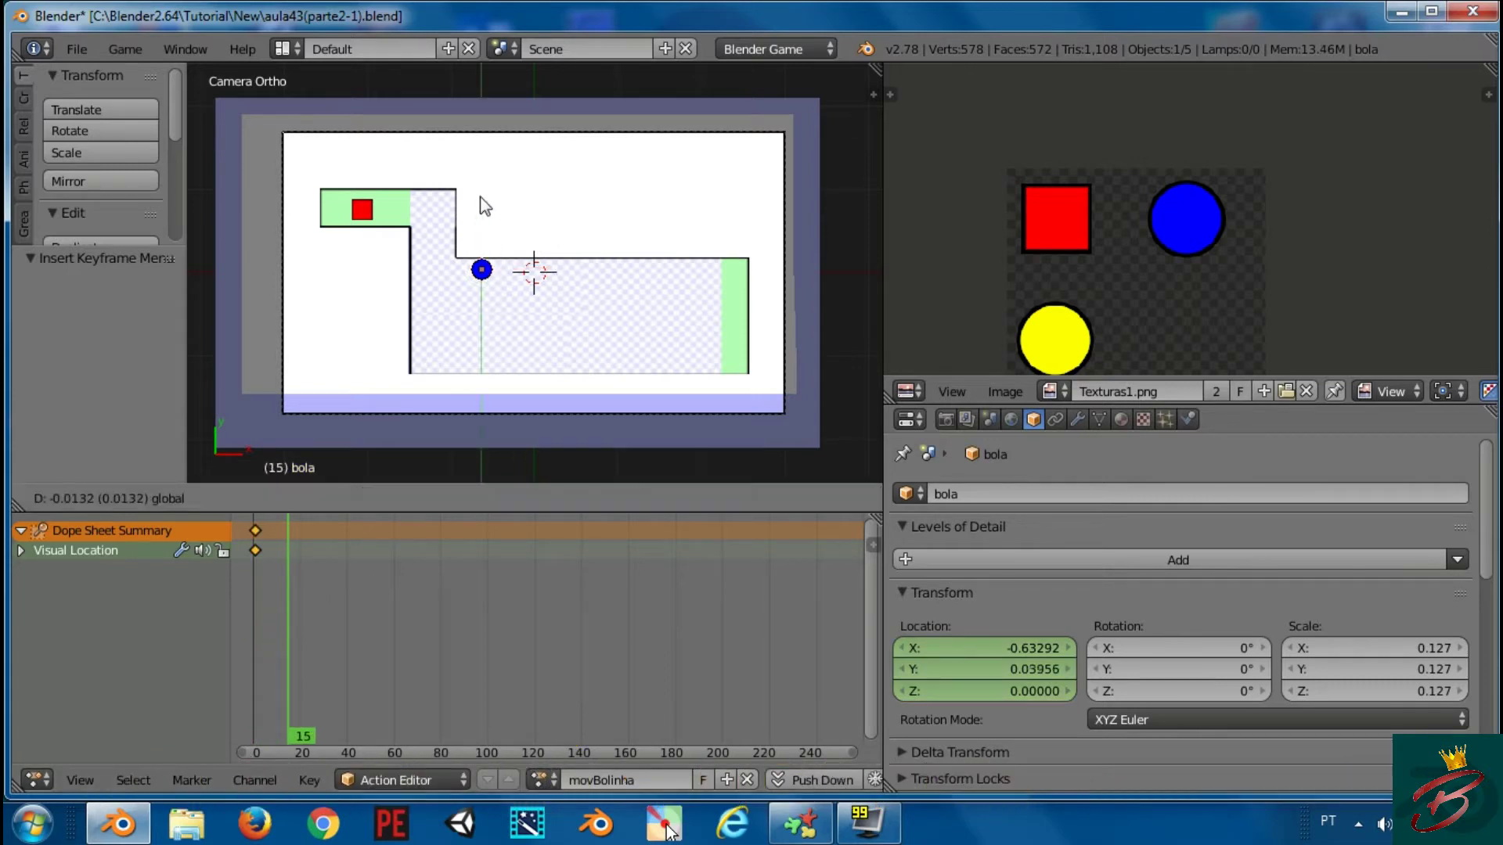
pyautogui.click(480, 280)
pyautogui.press('i')
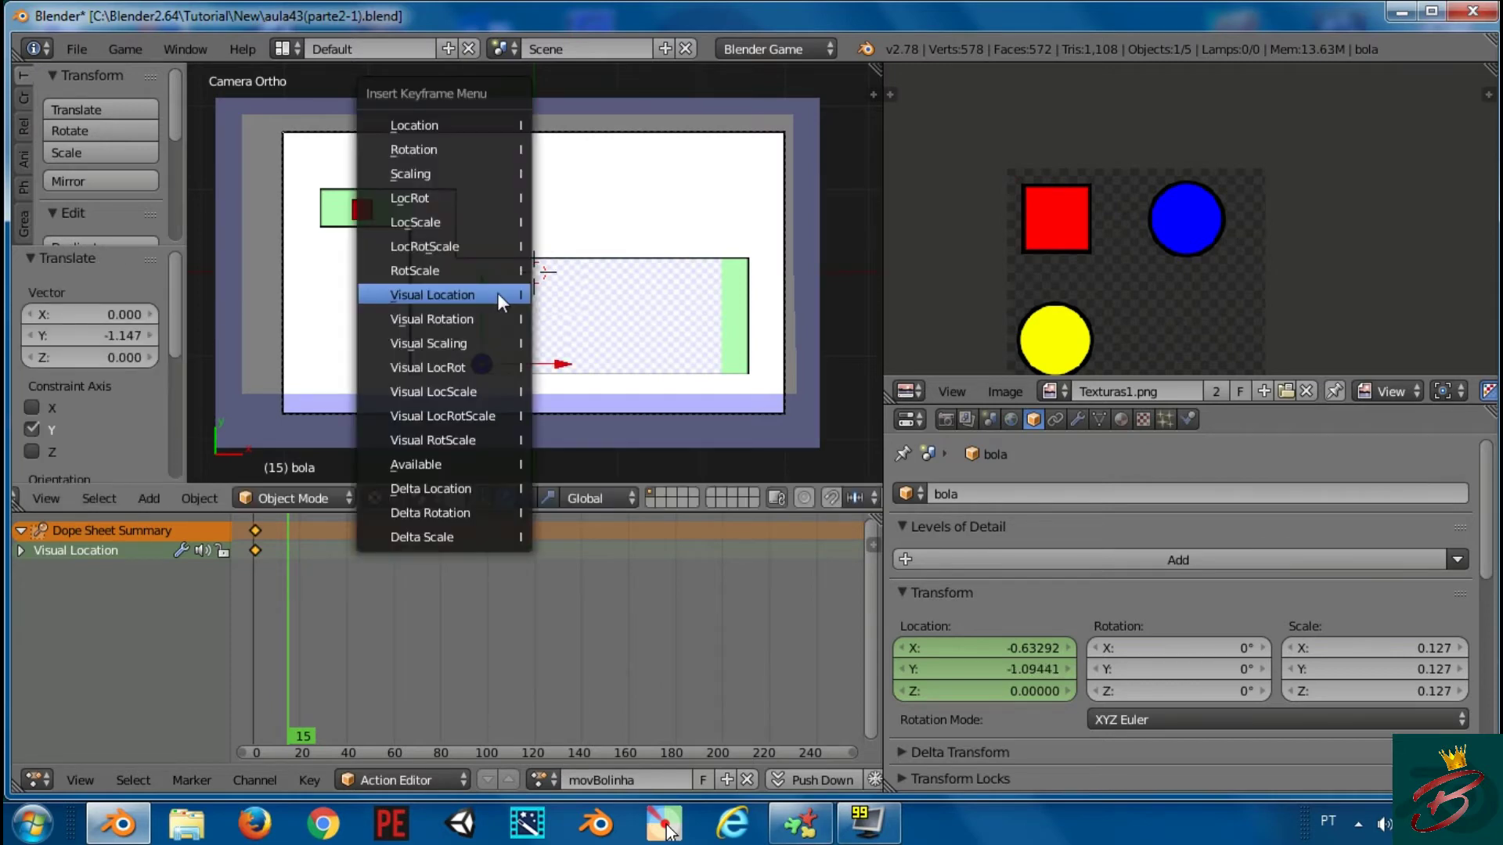
pyautogui.click(496, 293)
pyautogui.moveTo(298, 570); pyautogui.dragTo(257, 574)
pyautogui.click(35, 780)
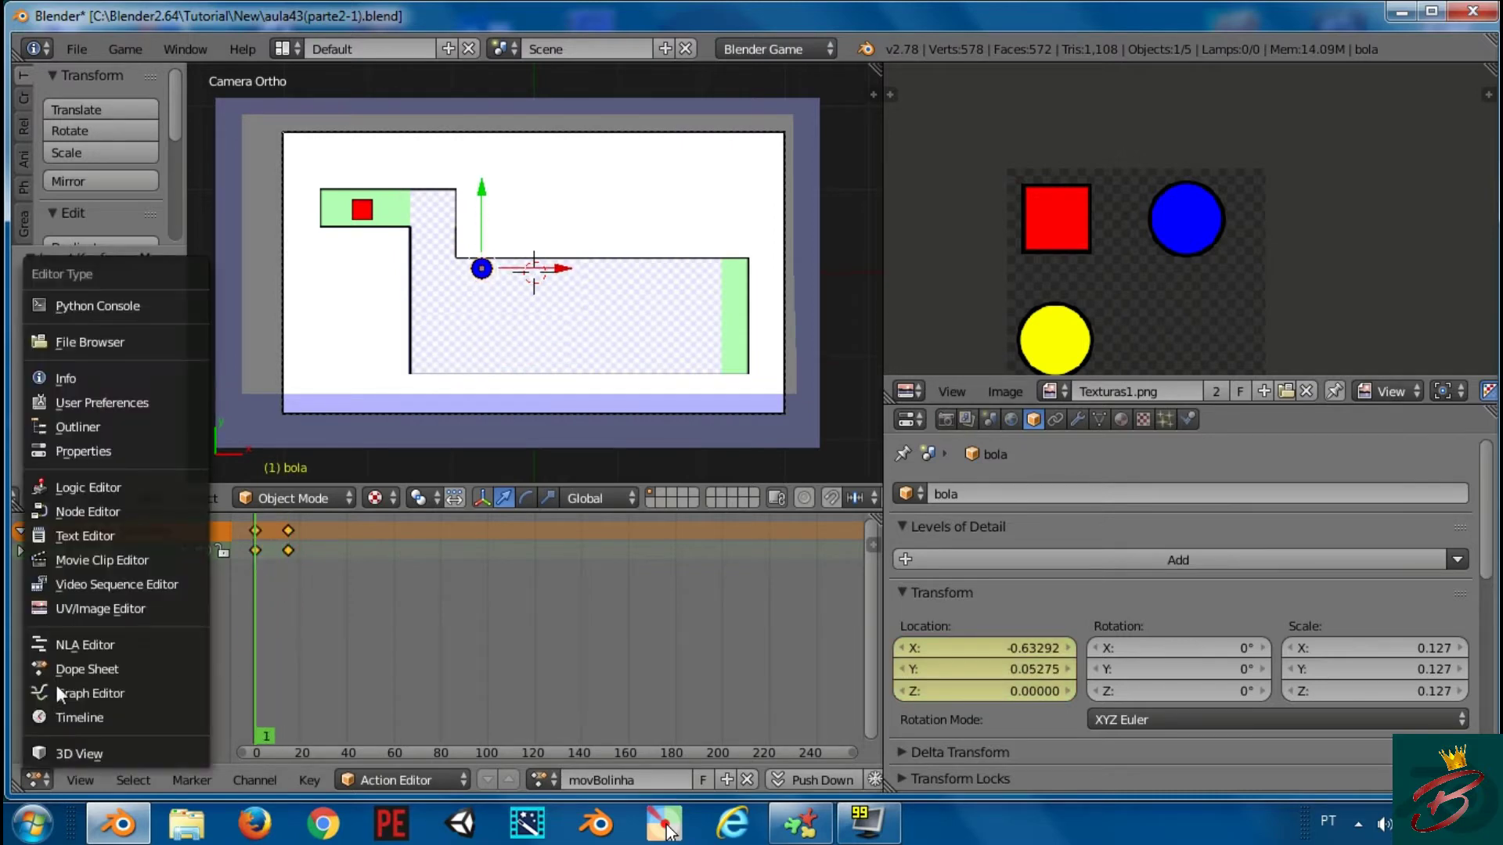
# In a maximized Logic Editor, add an Always sensor and an Action actuator using movBolinha
pyautogui.click(84, 488)
pyautogui.hotkey('ctrl', 'Up')
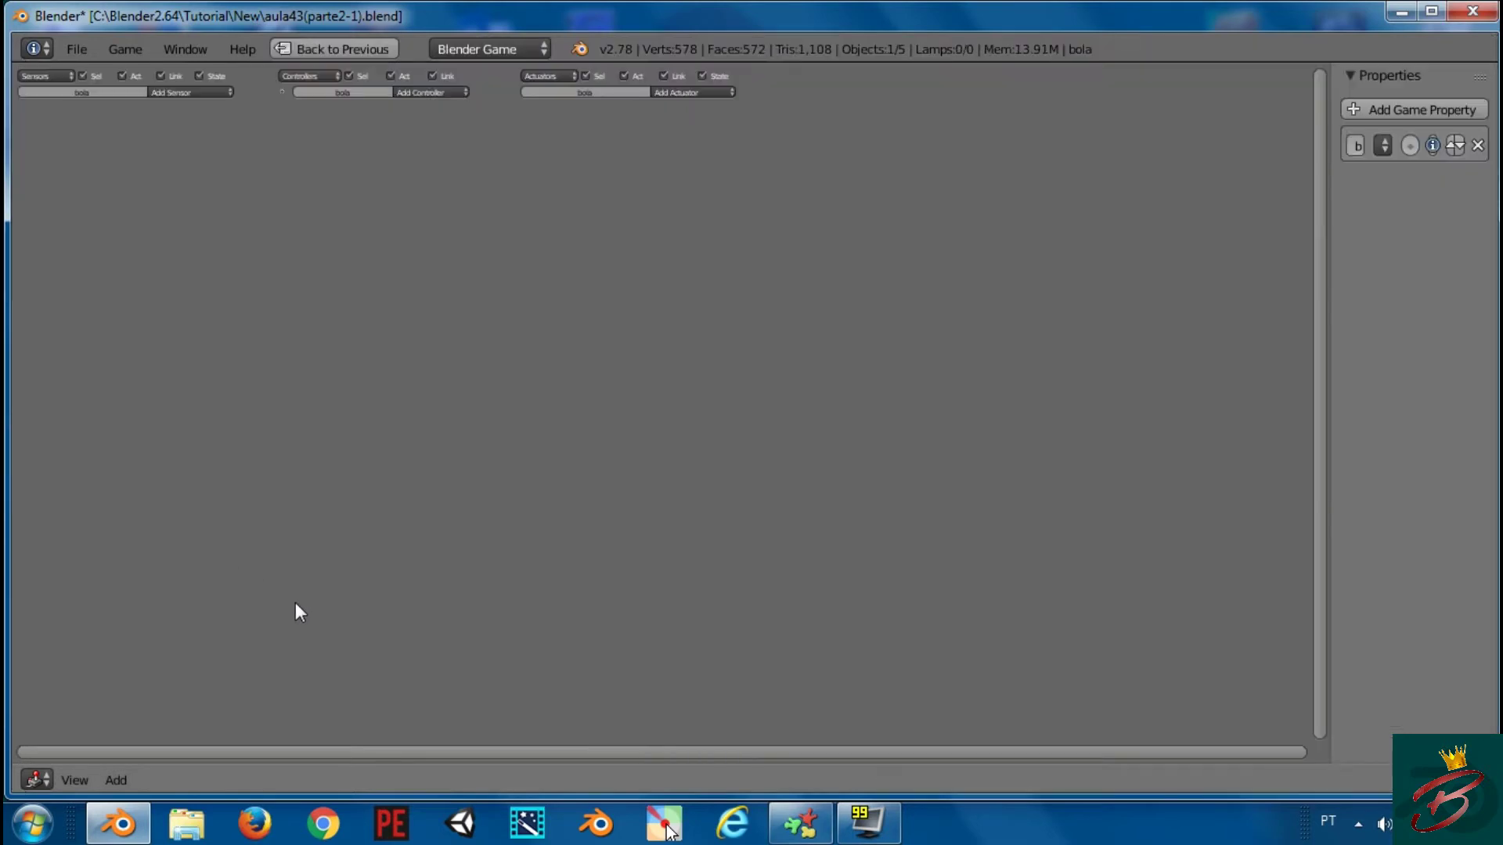
pyautogui.click(205, 94)
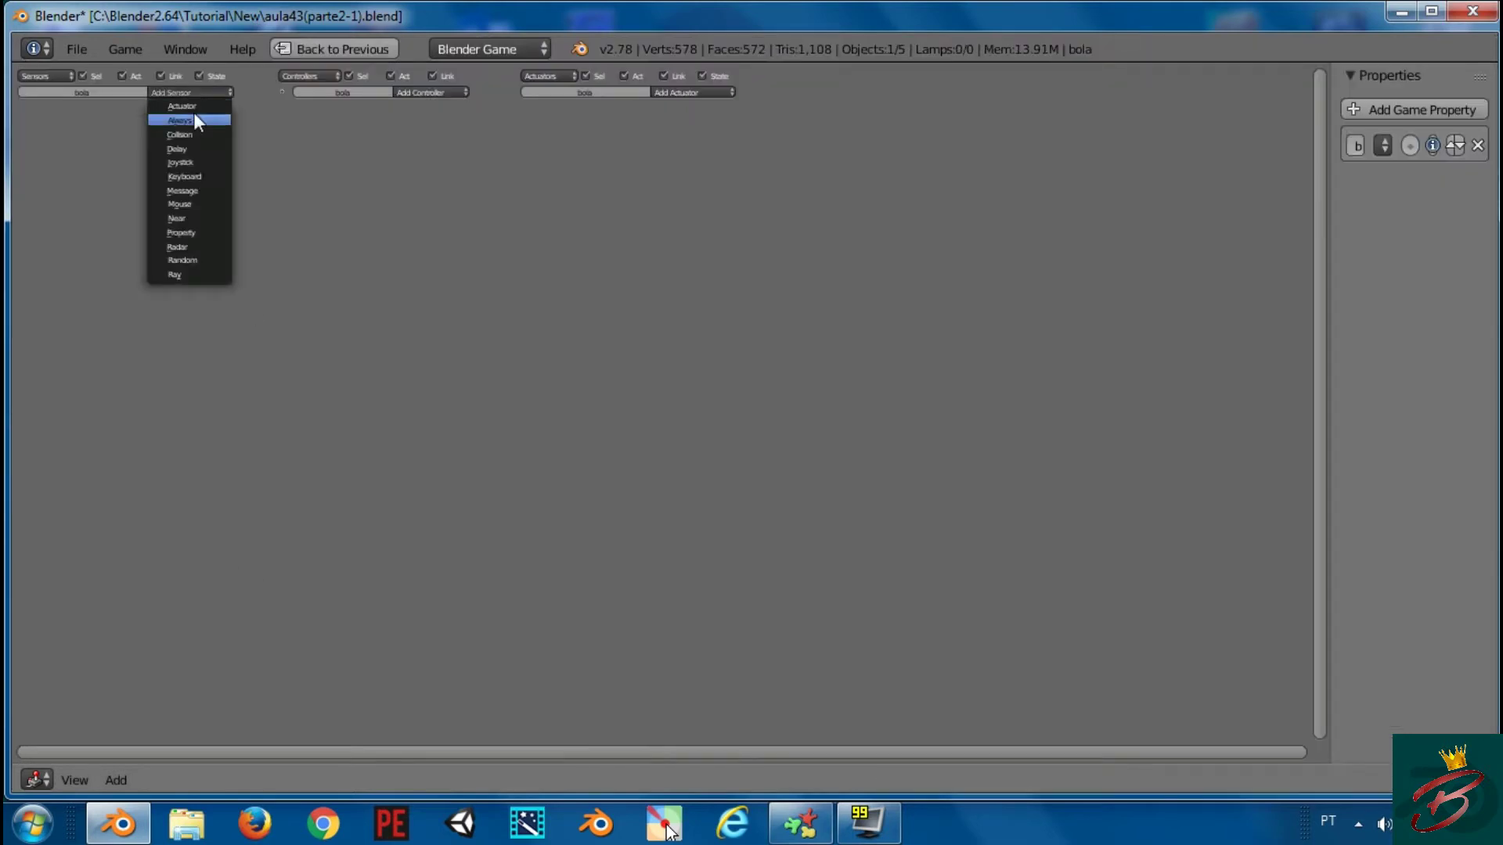
pyautogui.click(194, 120)
pyautogui.click(700, 93)
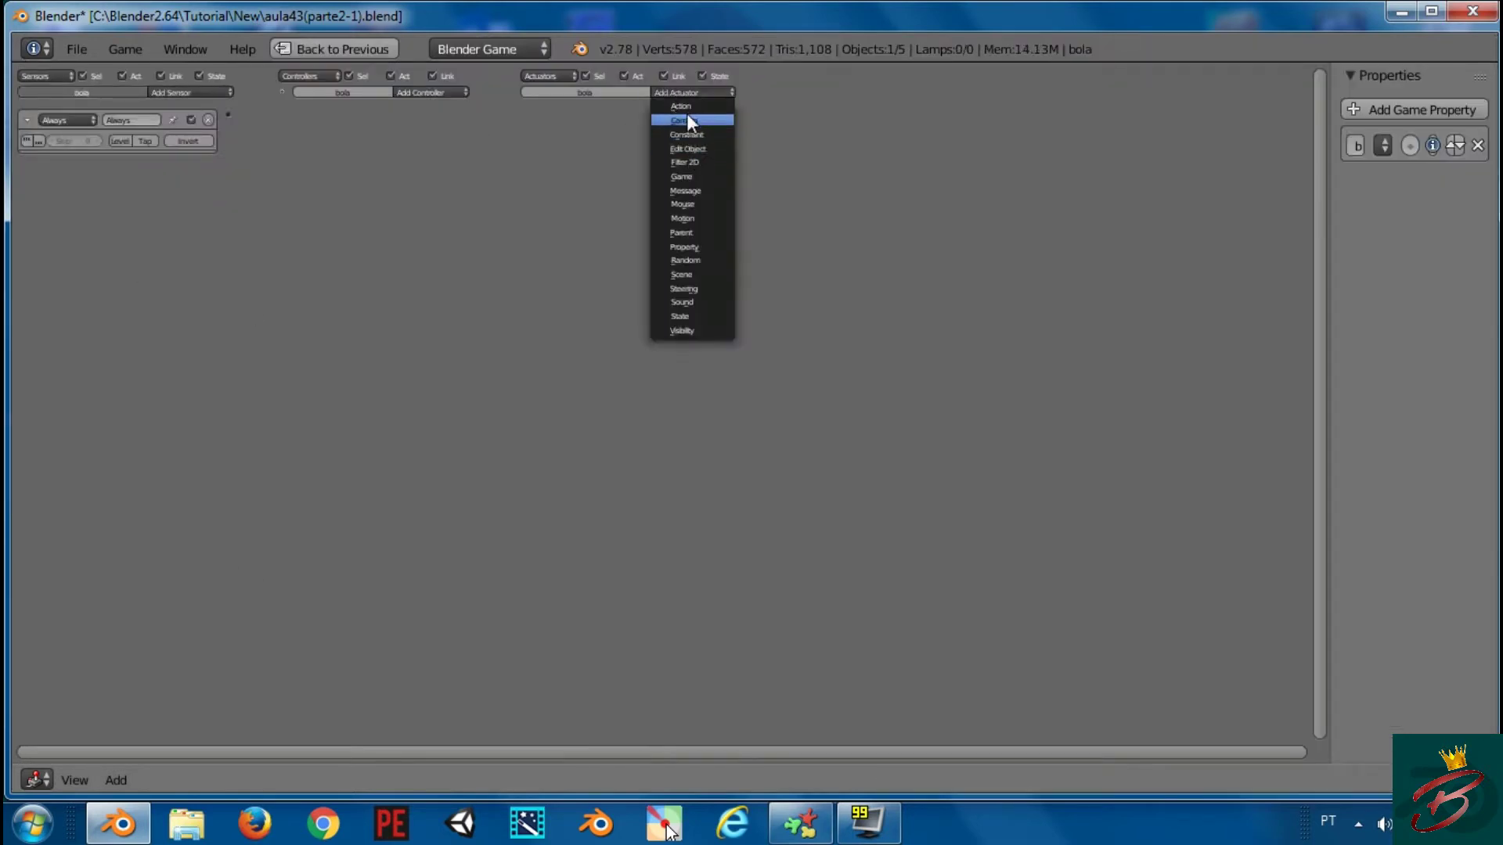
pyautogui.click(680, 107)
pyautogui.click(561, 163)
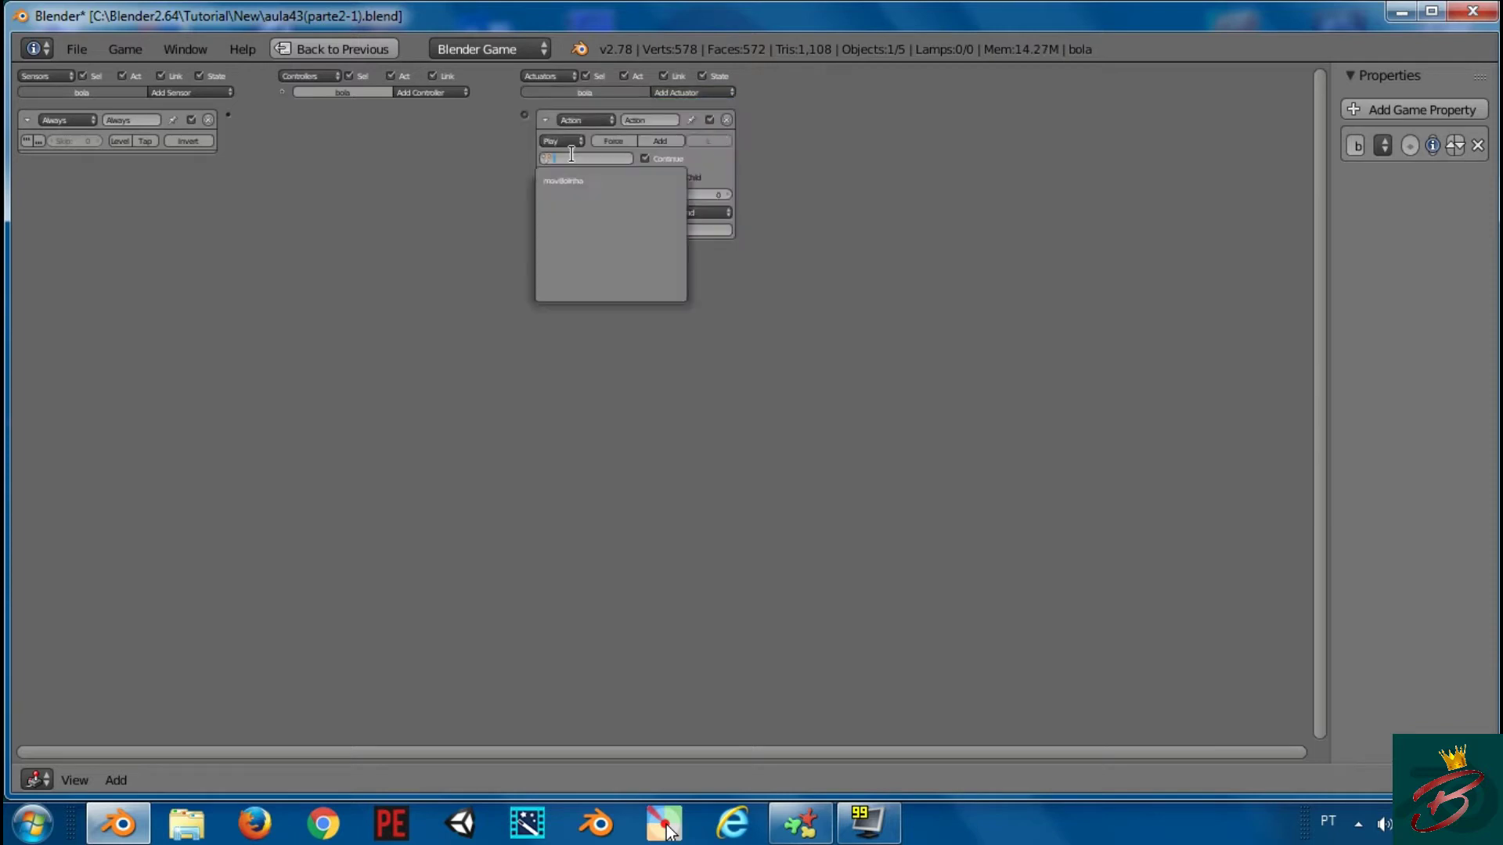
pyautogui.click(570, 176)
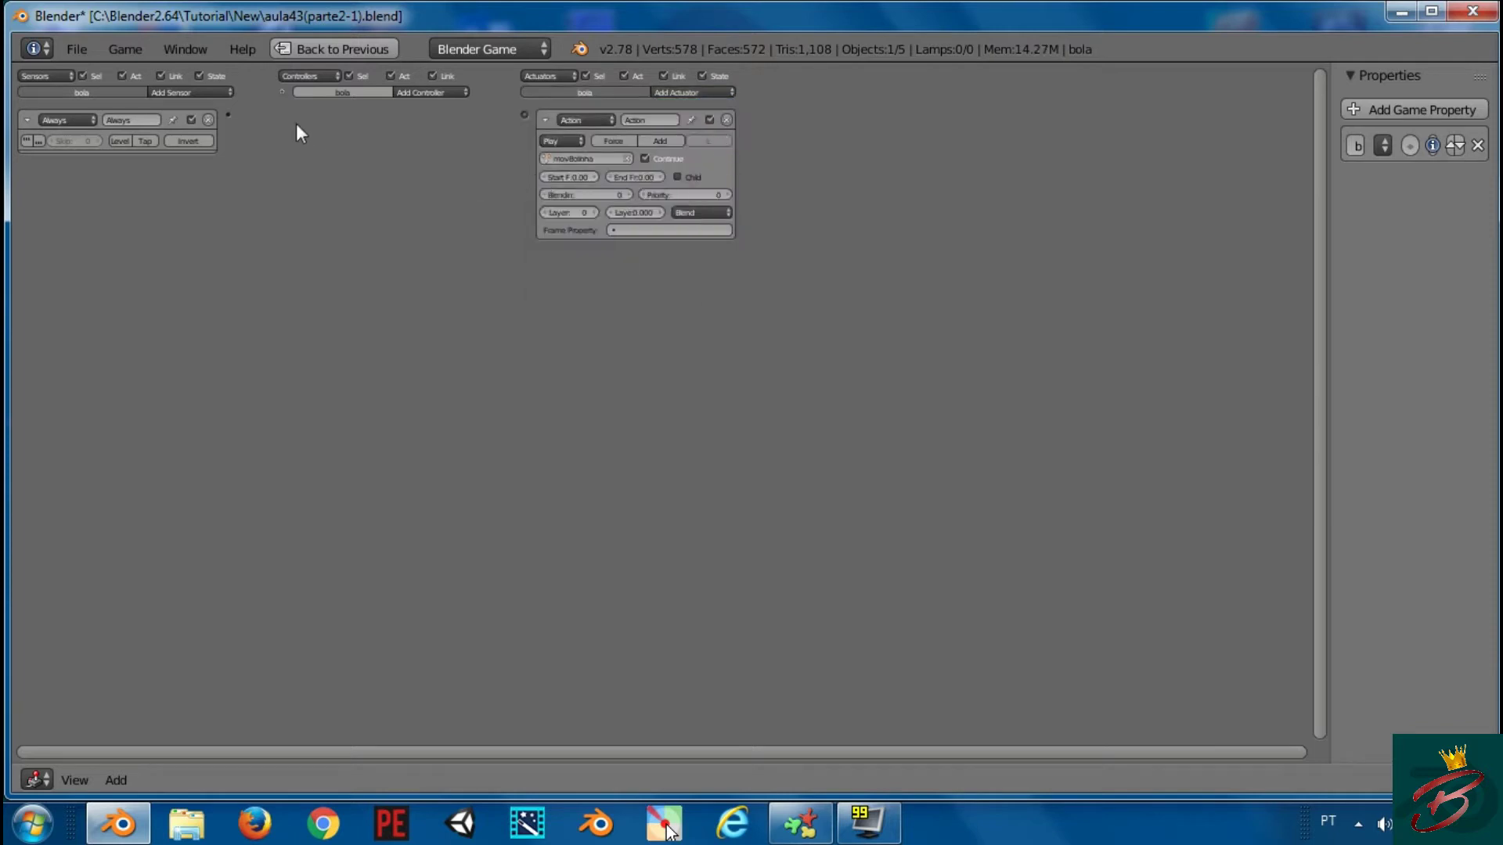
# Wire the sensor to the actuator, enable pulse mode, and set playback to Ping Pong
pyautogui.moveTo(227, 115); pyautogui.dragTo(523, 114)
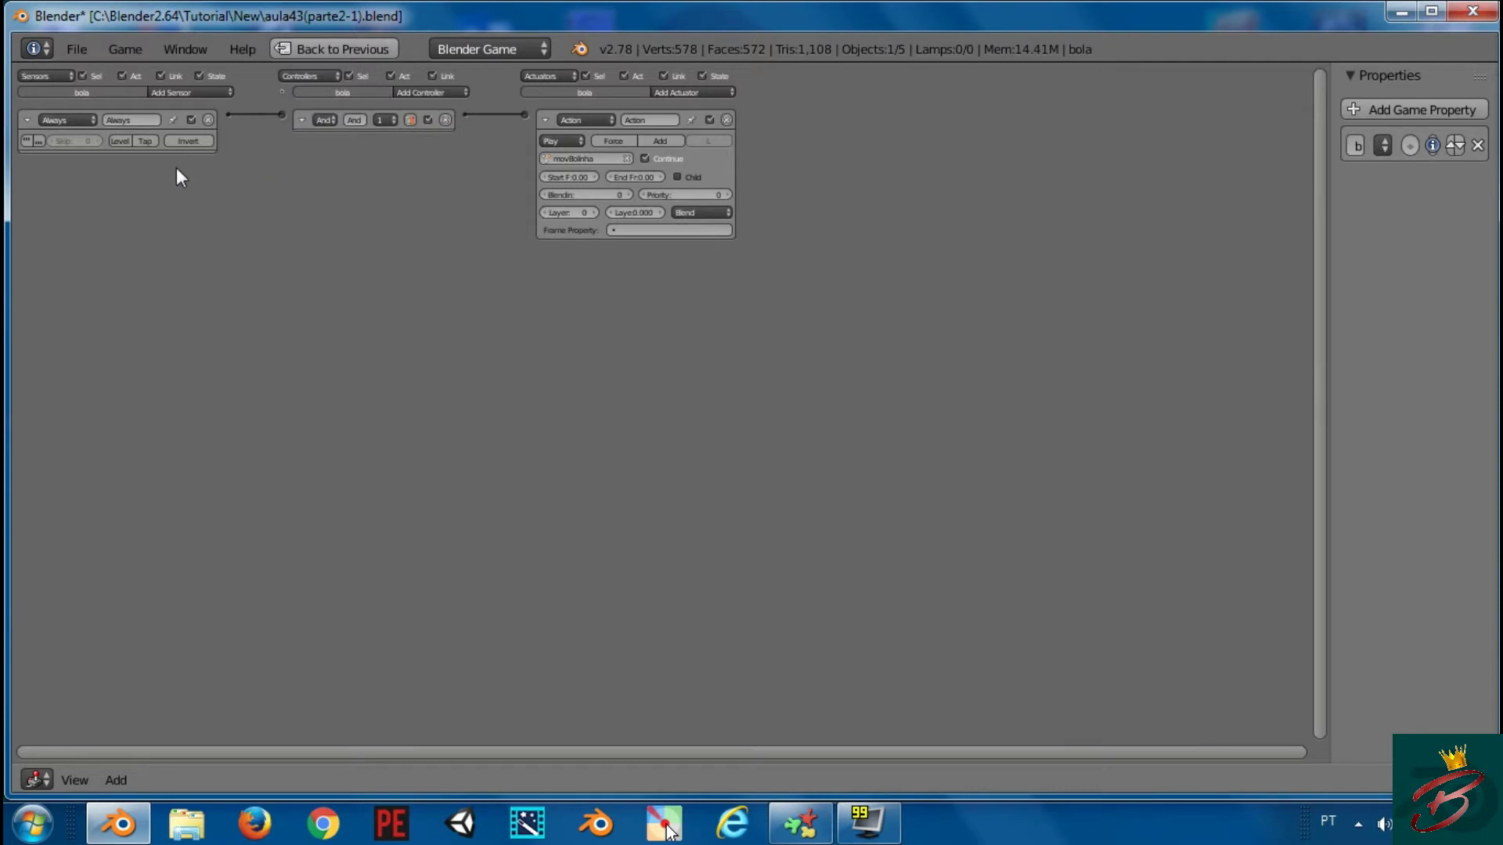
pyautogui.click(27, 141)
pyautogui.click(562, 143)
pyautogui.scroll(3, 445, 210)
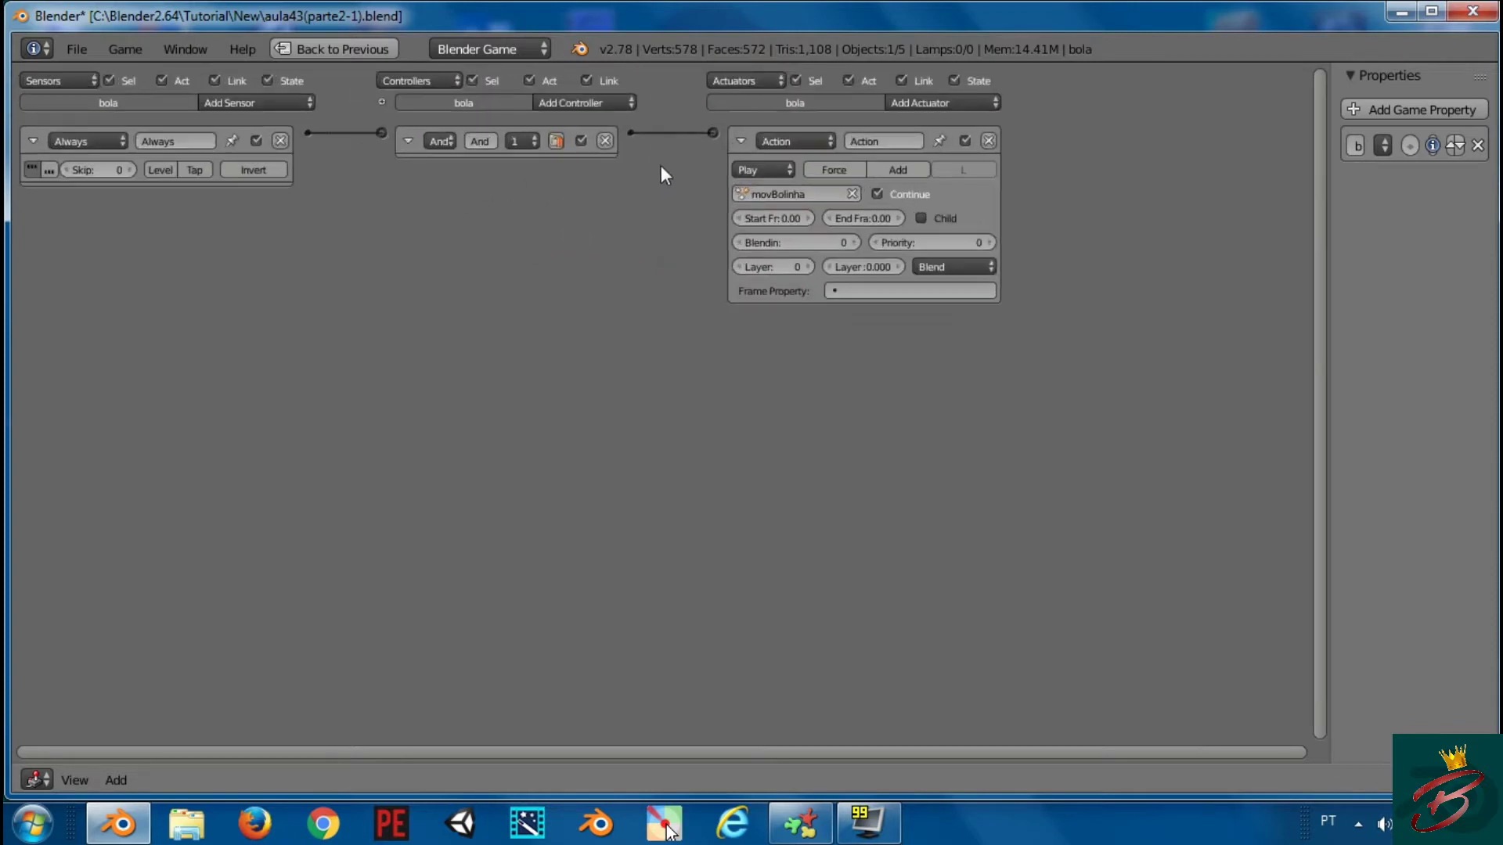
pyautogui.click(765, 169)
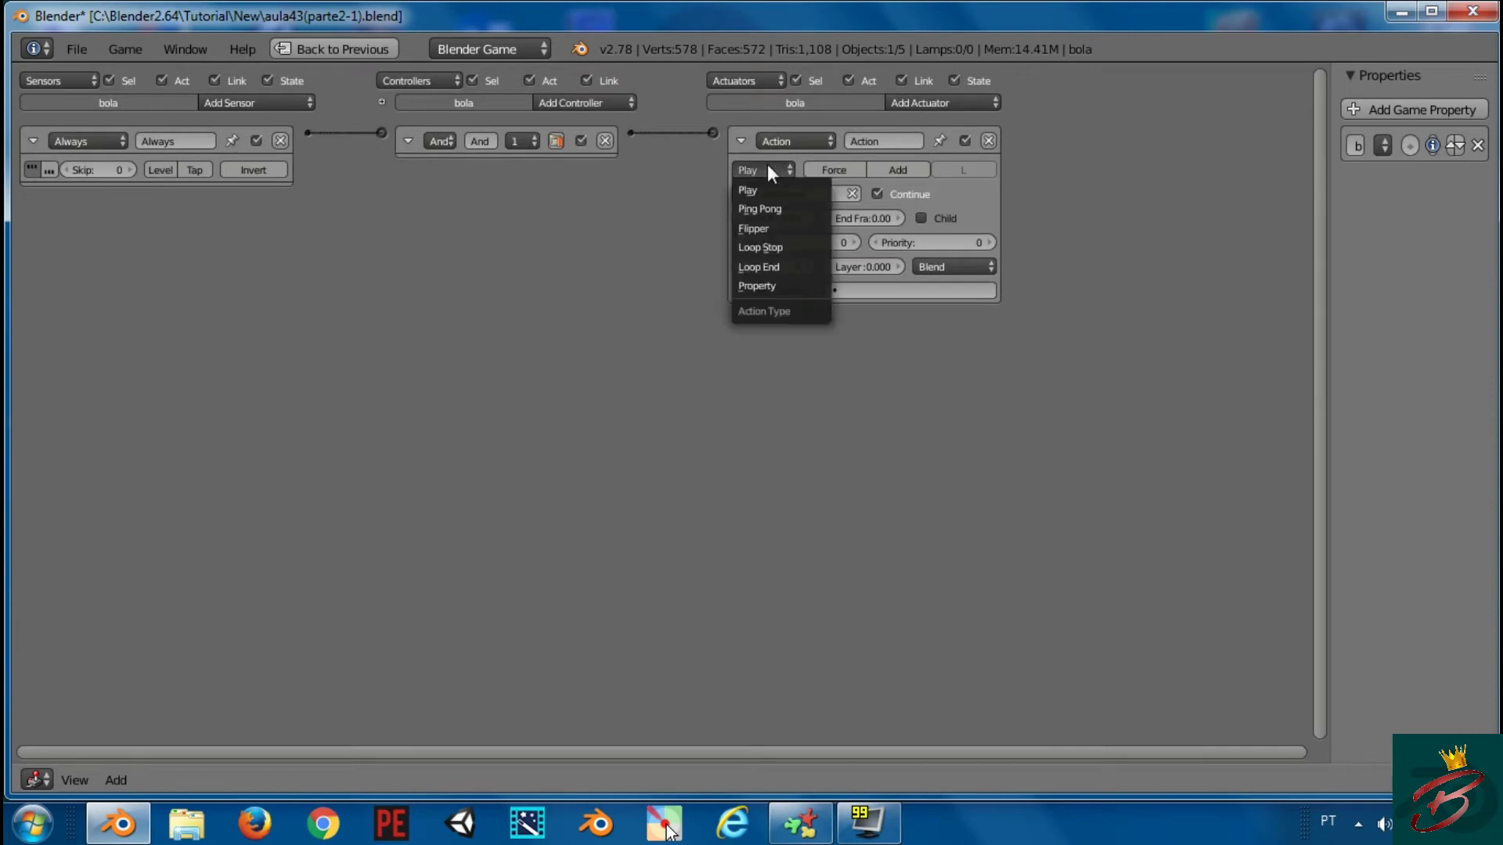
pyautogui.click(777, 209)
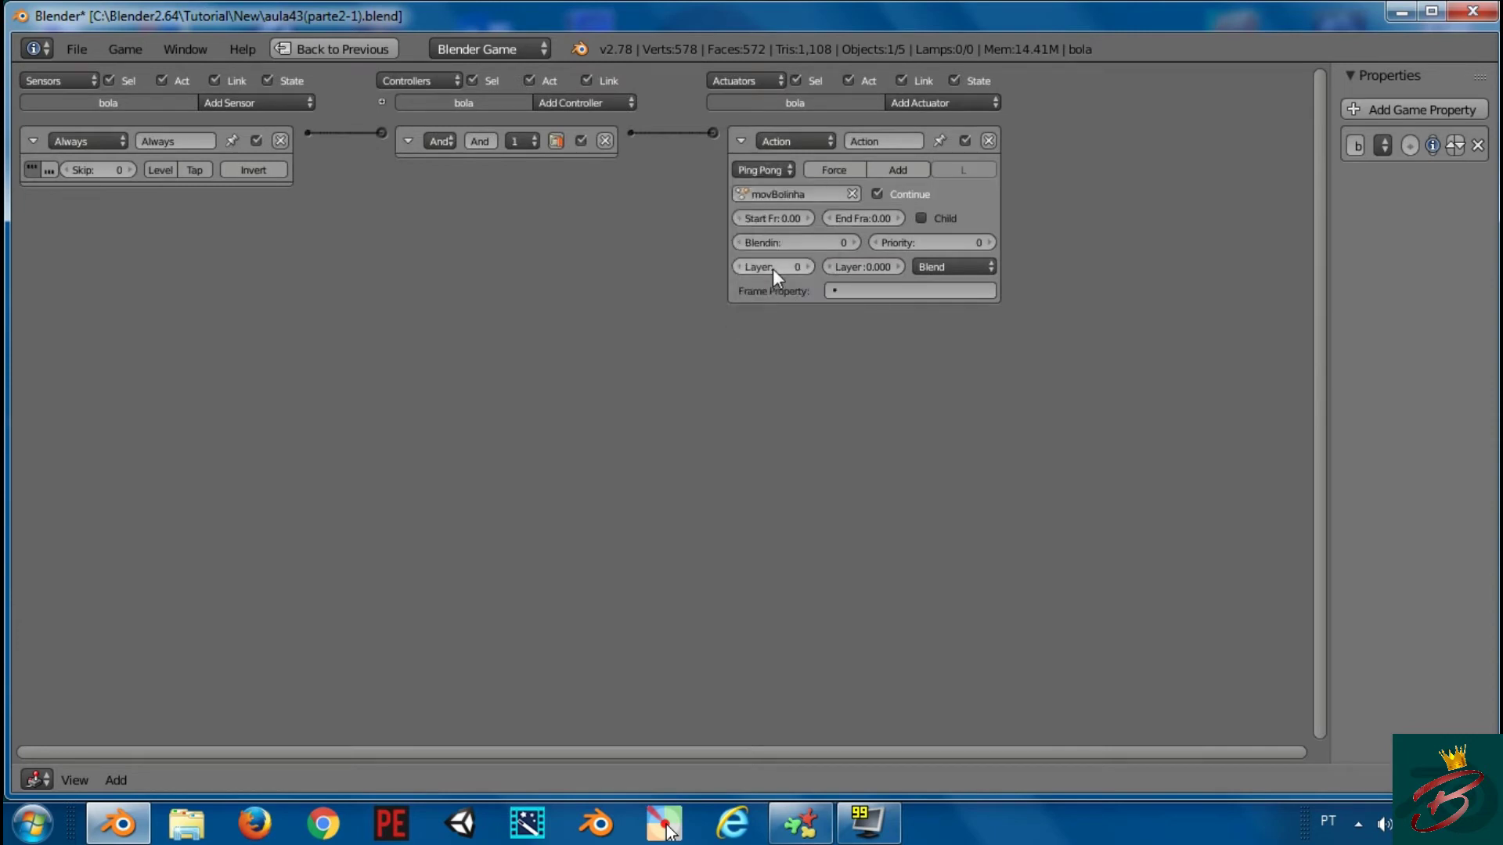
# Set the action's start frame to 1 and end frame to 15
pyautogui.click(776, 218)
pyautogui.write('1')
pyautogui.press('Return')
pyautogui.click(860, 223)
pyautogui.write('5')
pyautogui.press('Return')
pyautogui.press('Up')
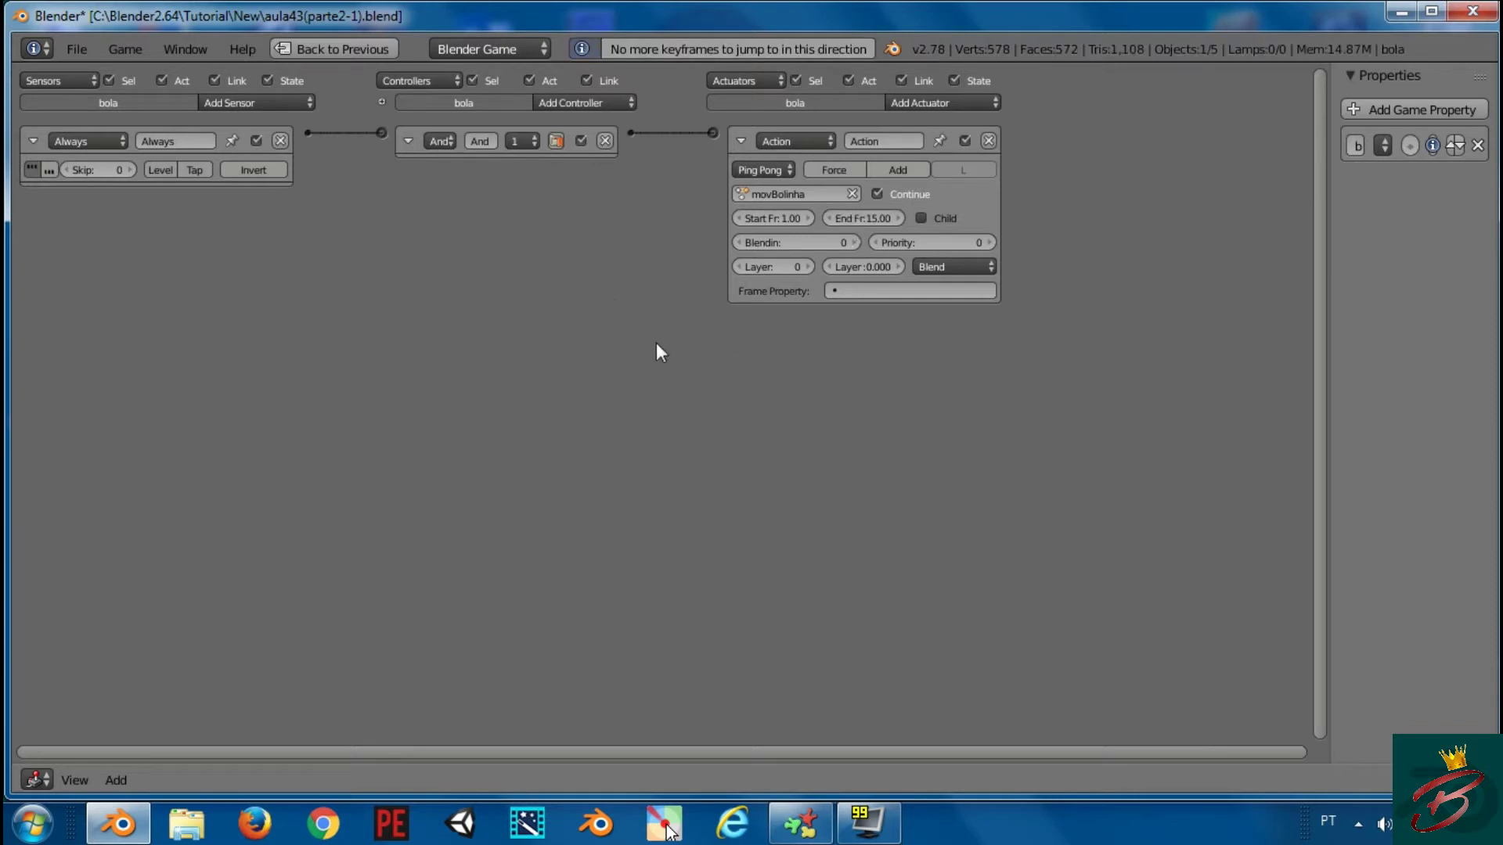
# Restore the normal layout and snap the 3D cursor to the world origin
pyautogui.hotkey('ctrl', 'Up')
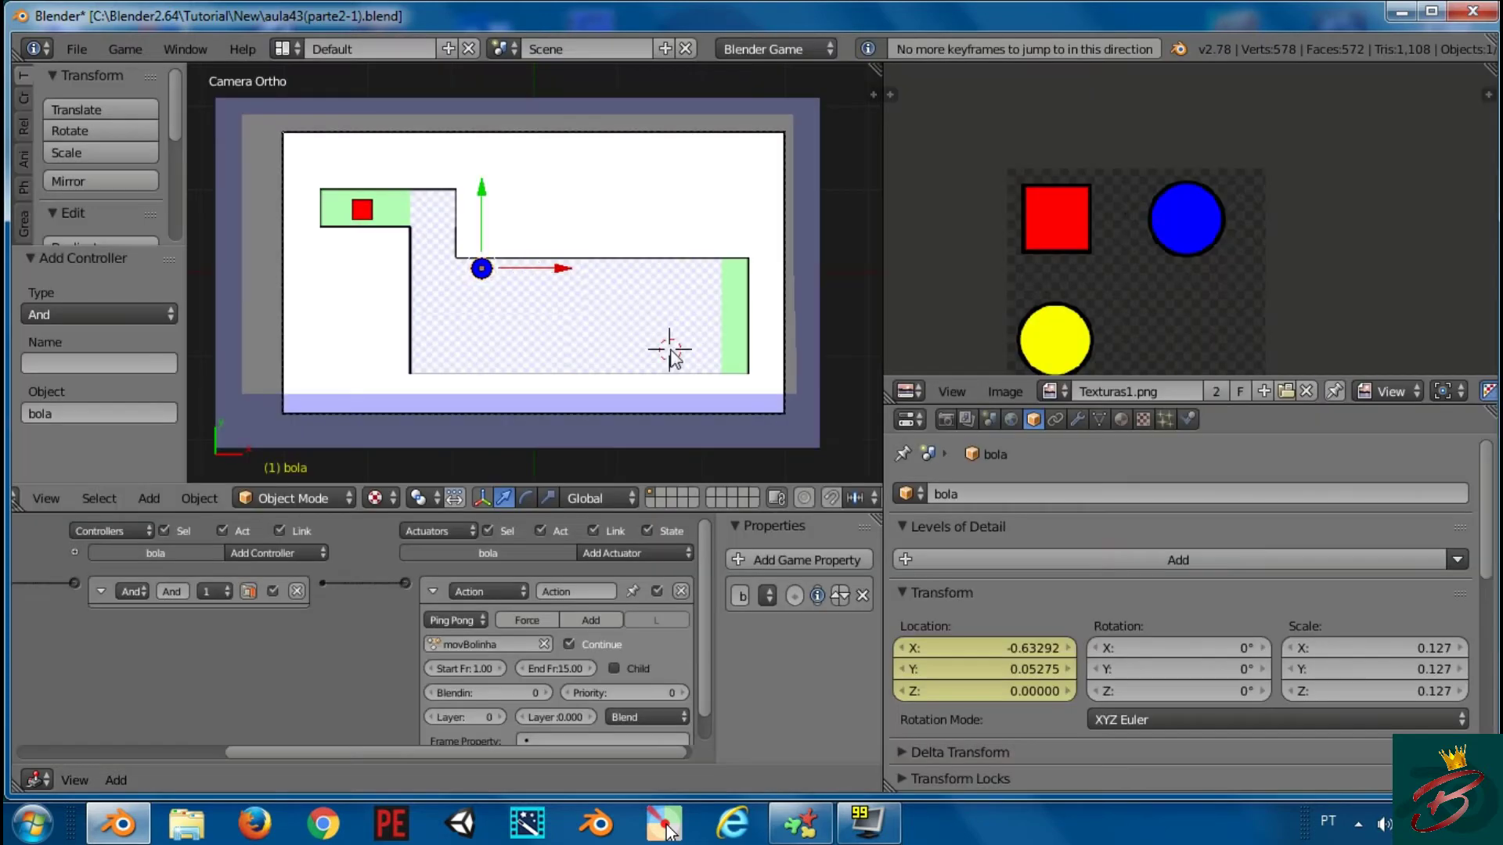
pyautogui.hotkey('shift', 's')
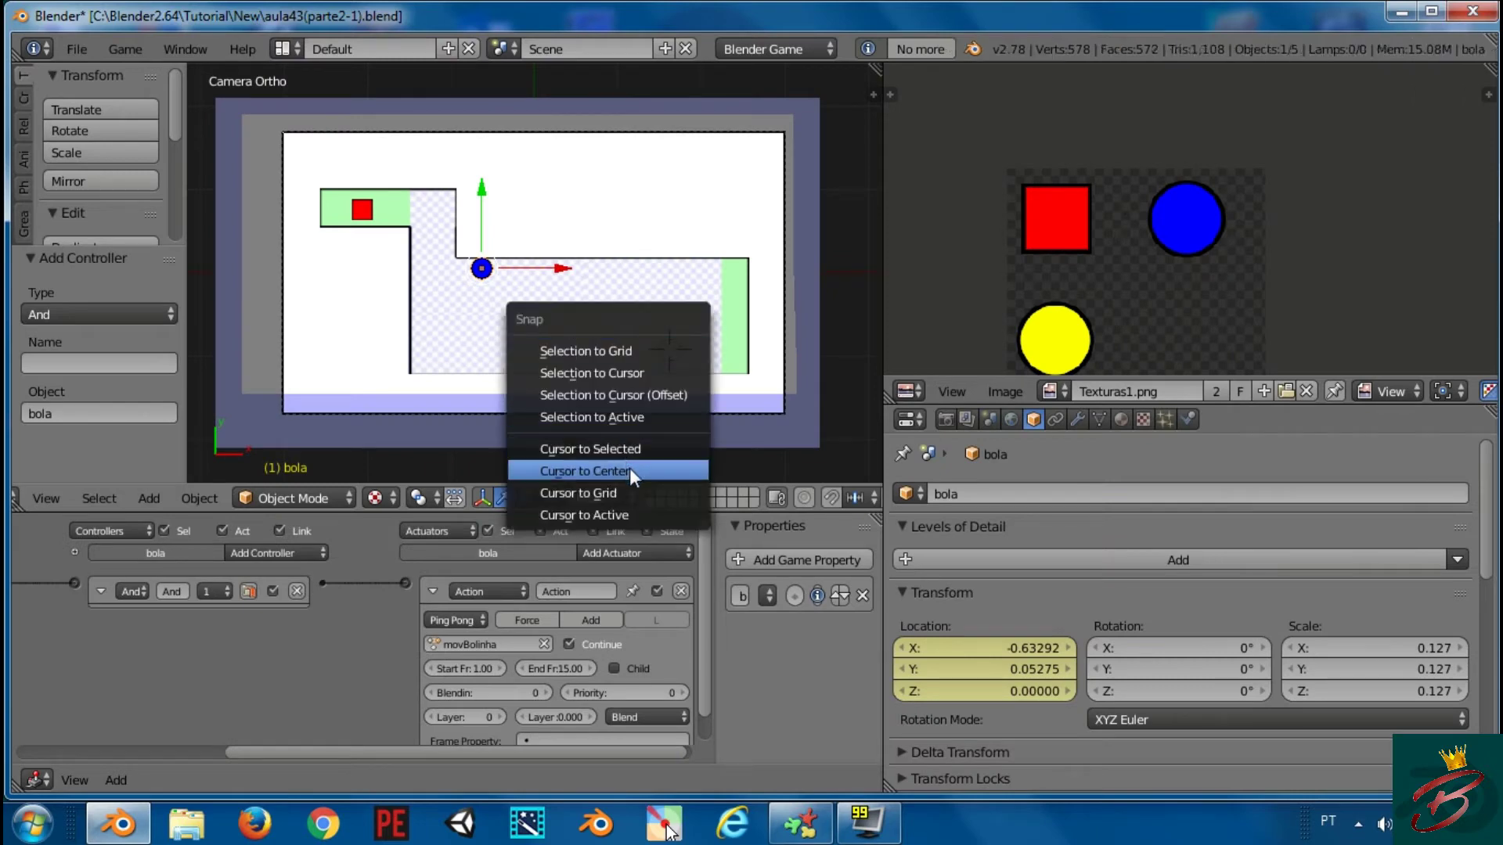
pyautogui.click(626, 468)
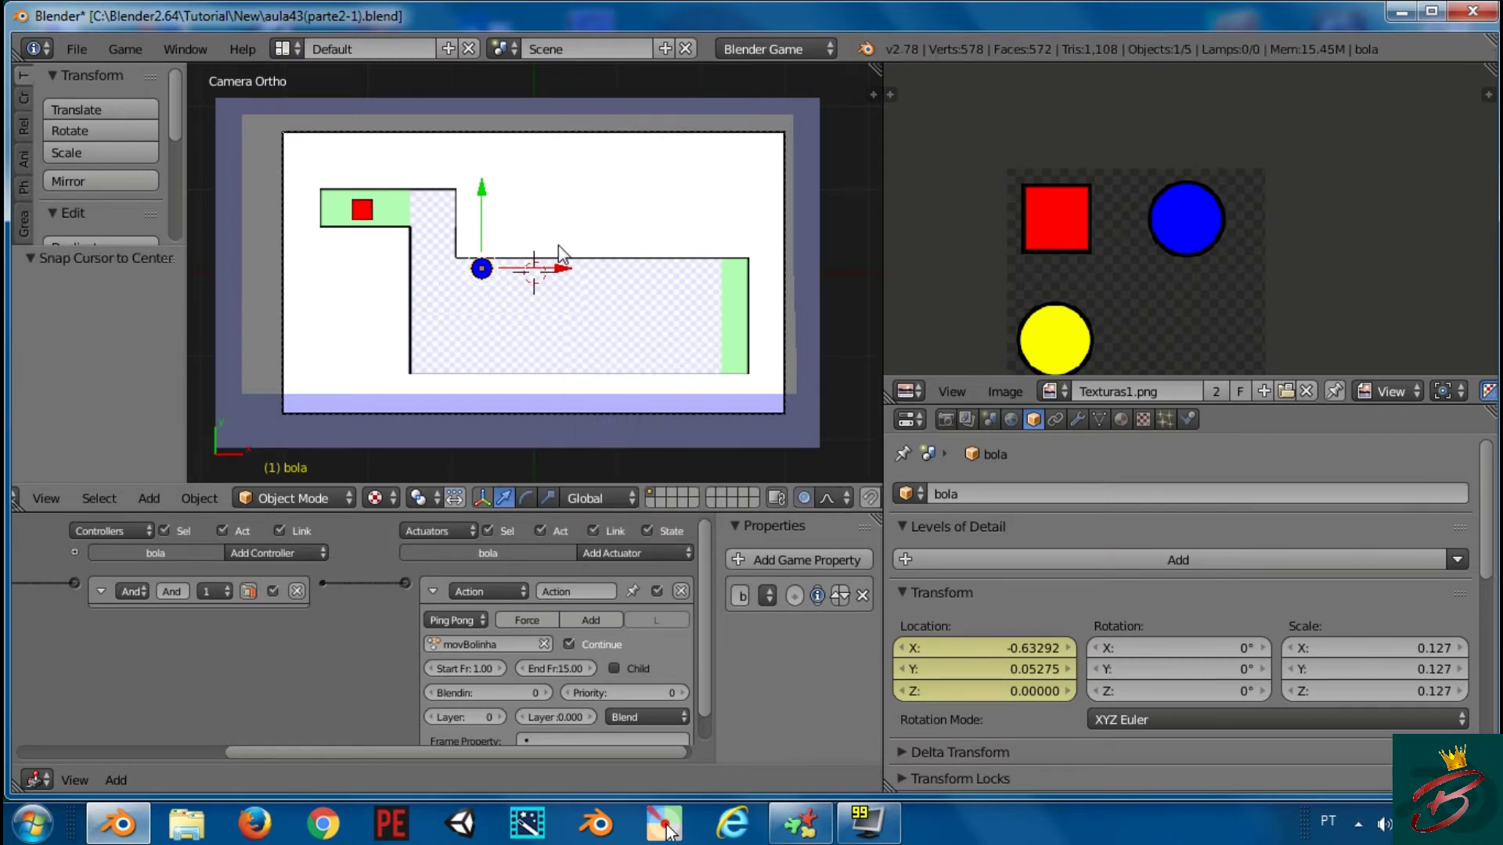
# Play-test the ball's up-and-down motion twice, then duplicate the ball and slide the copy along X
pyautogui.press('p')
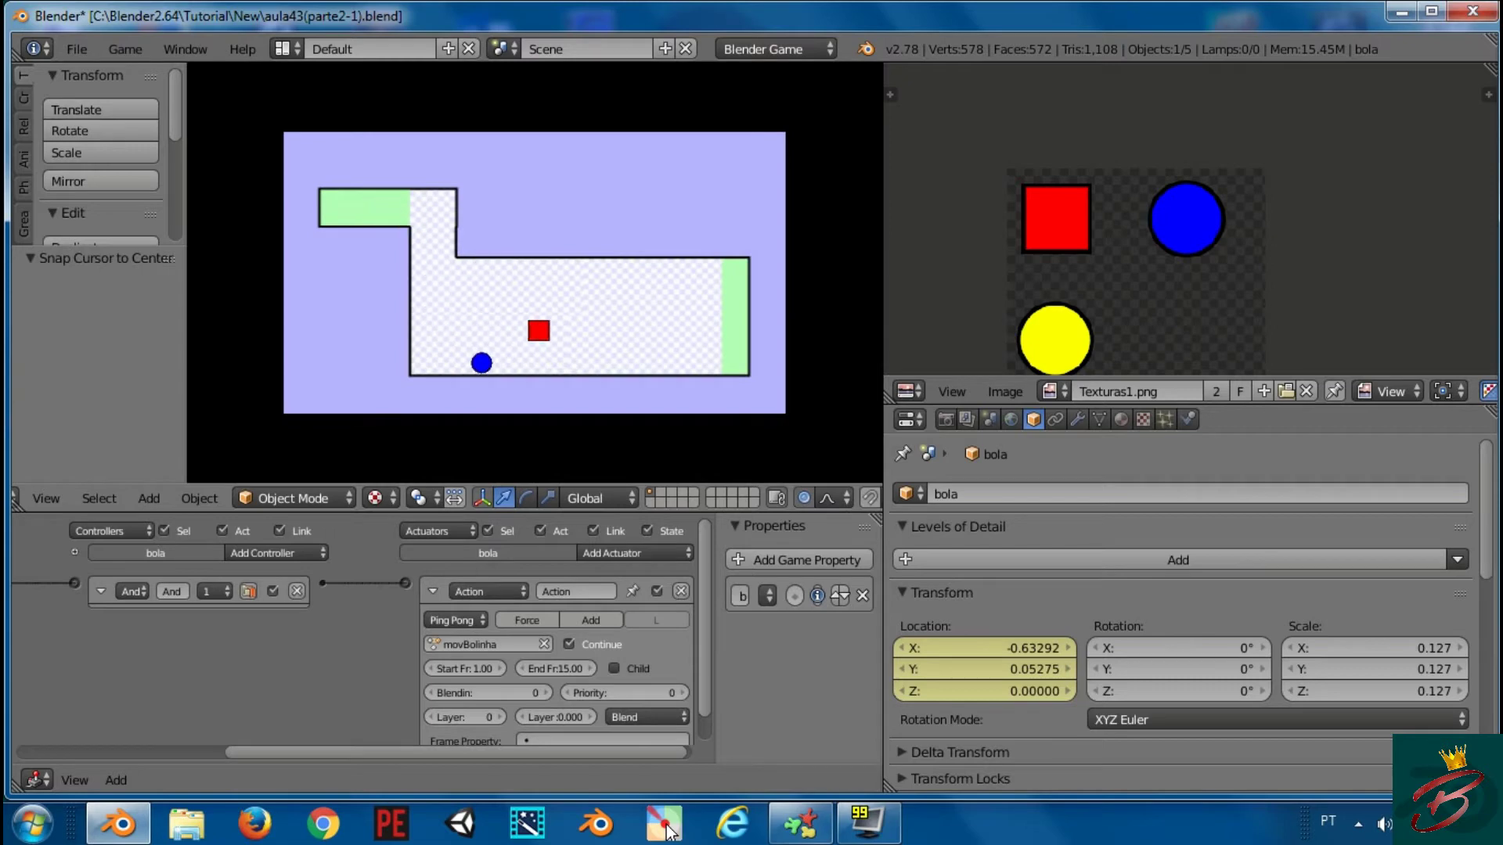
pyautogui.press('Escape')
pyautogui.press('p')
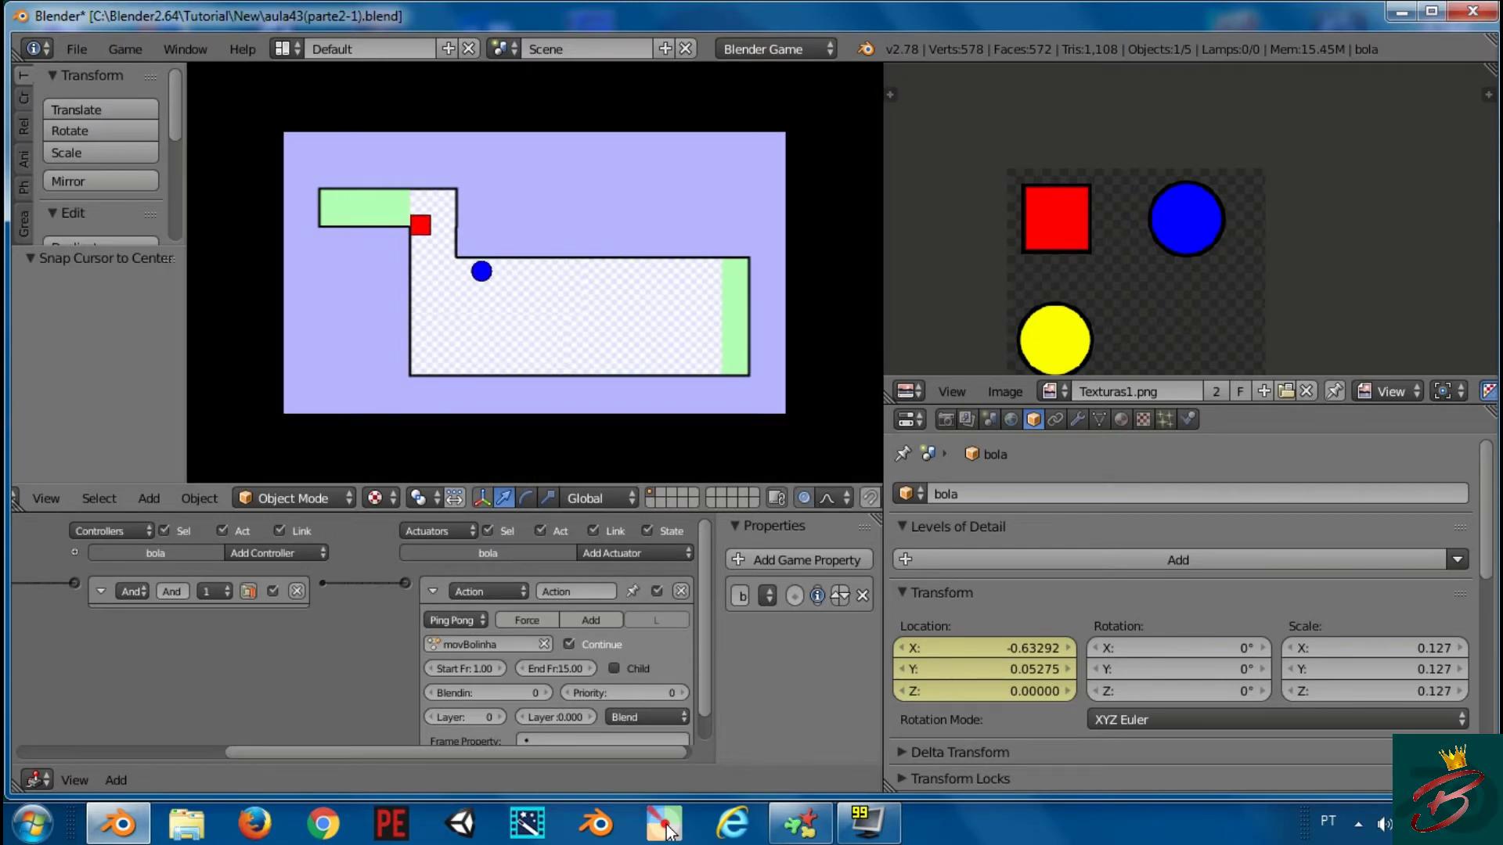
pyautogui.press('Escape')
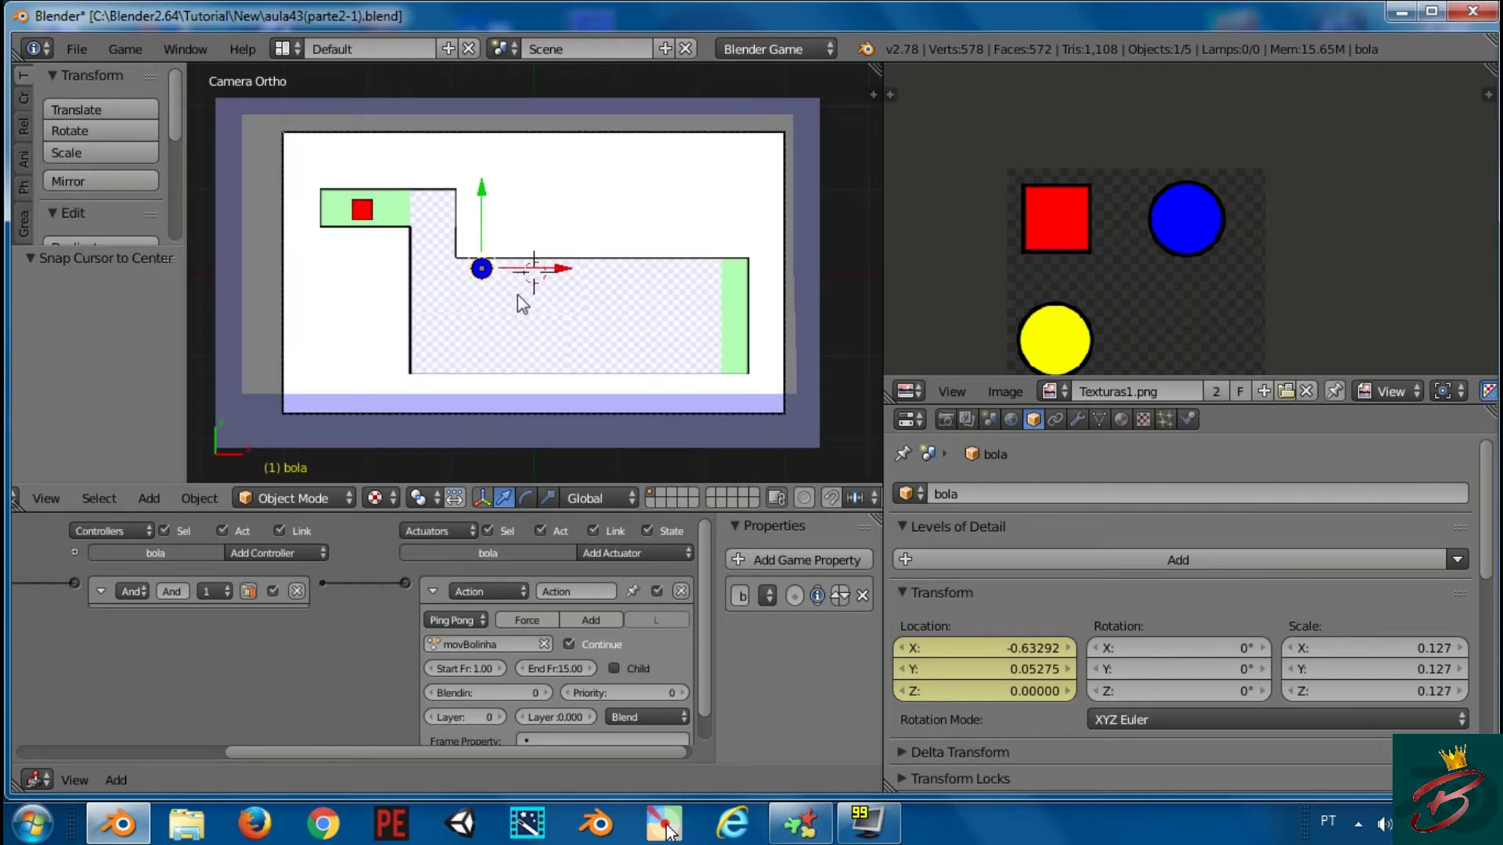
pyautogui.hotkey('shift', 'd')
pyautogui.press('x')
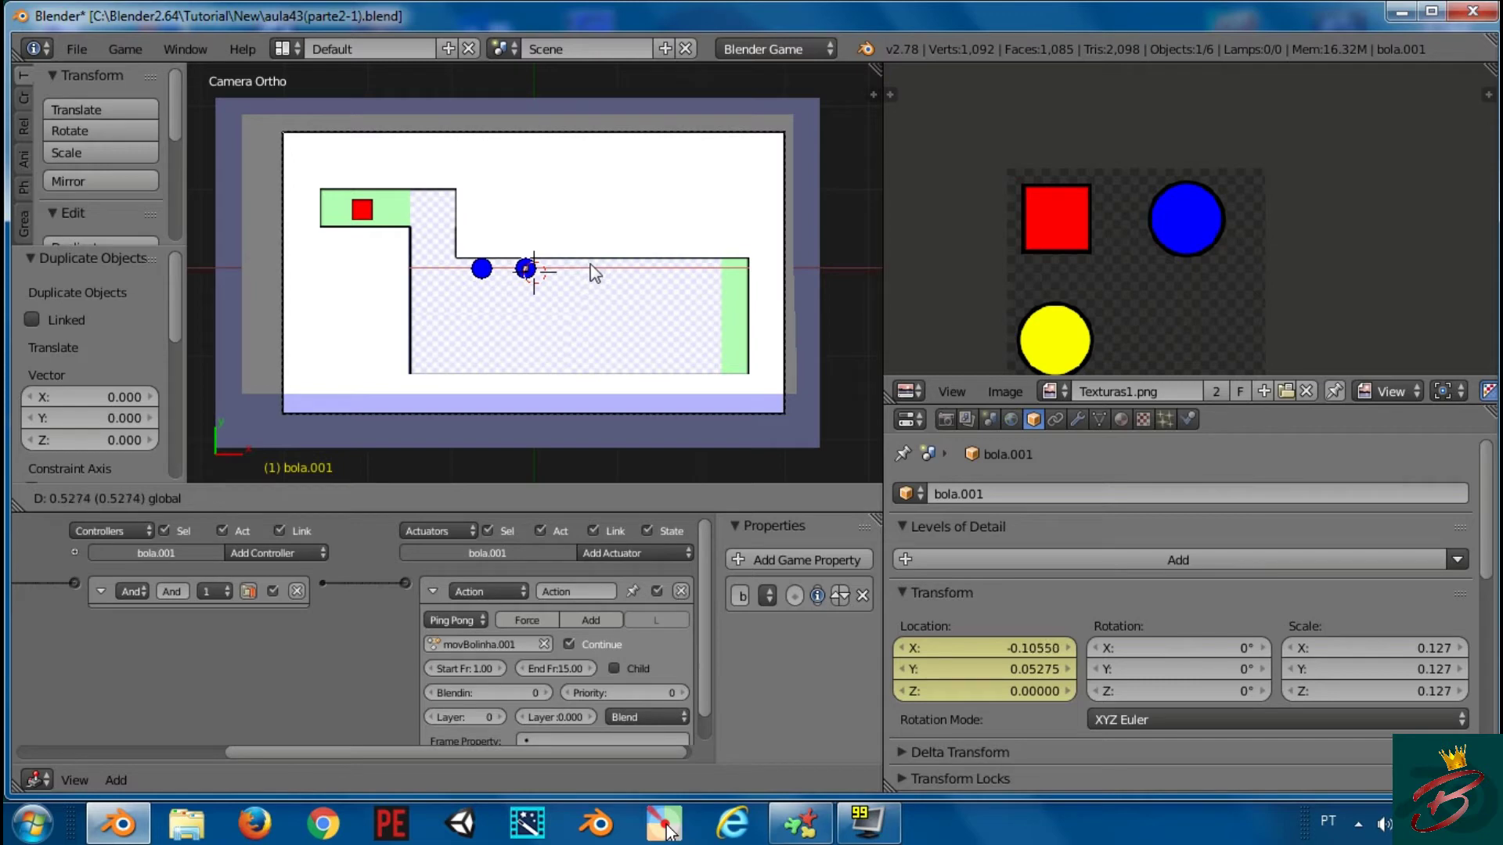
# Place the duplicated blue ball to the right of the original
pyautogui.click(590, 264)
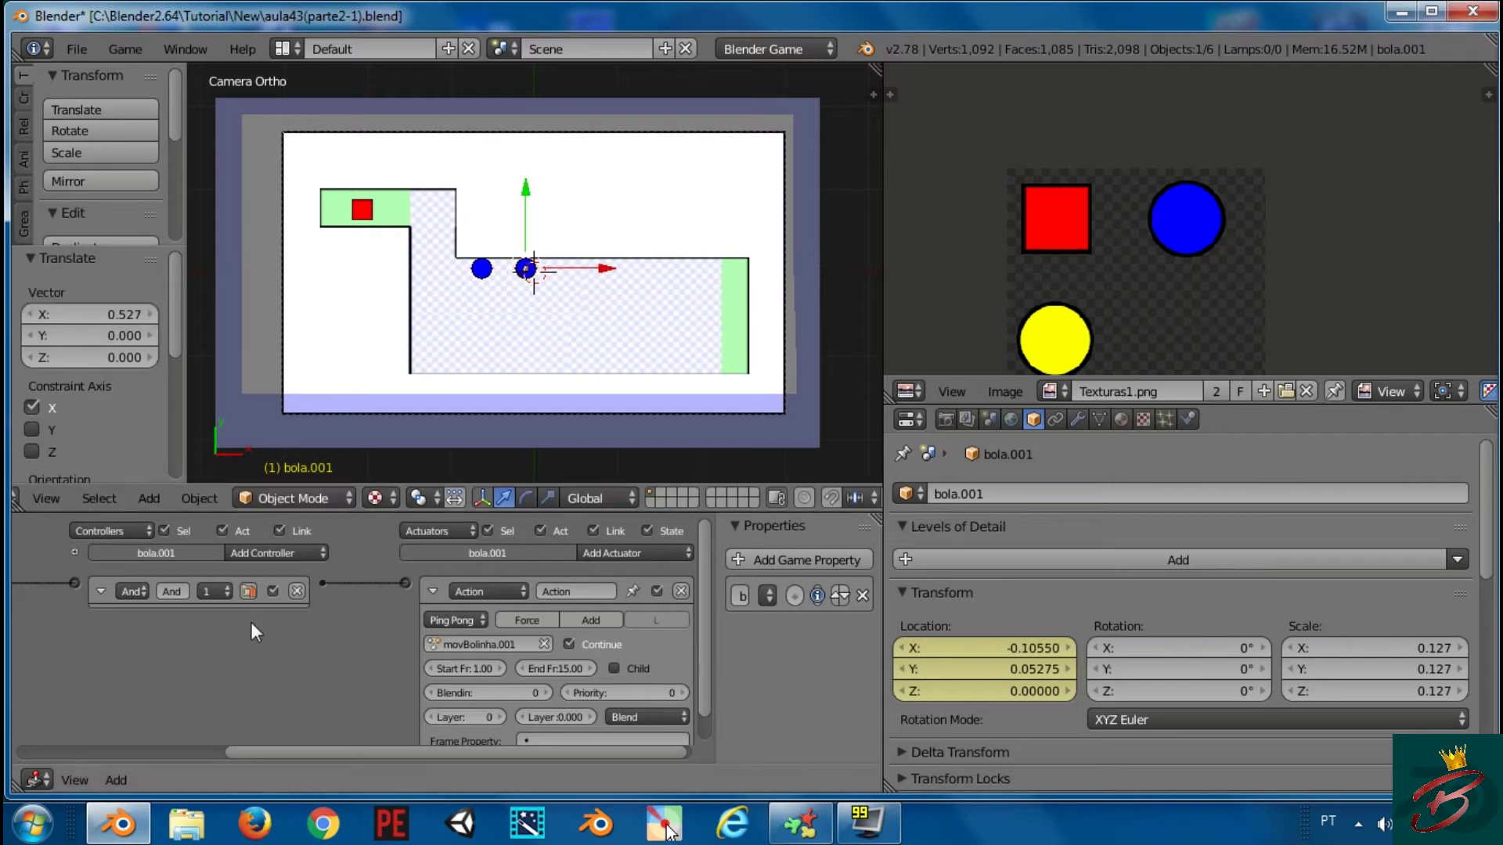
pyautogui.click(35, 779)
pyautogui.moveTo(374, 747); pyautogui.dragTo(359, 745)
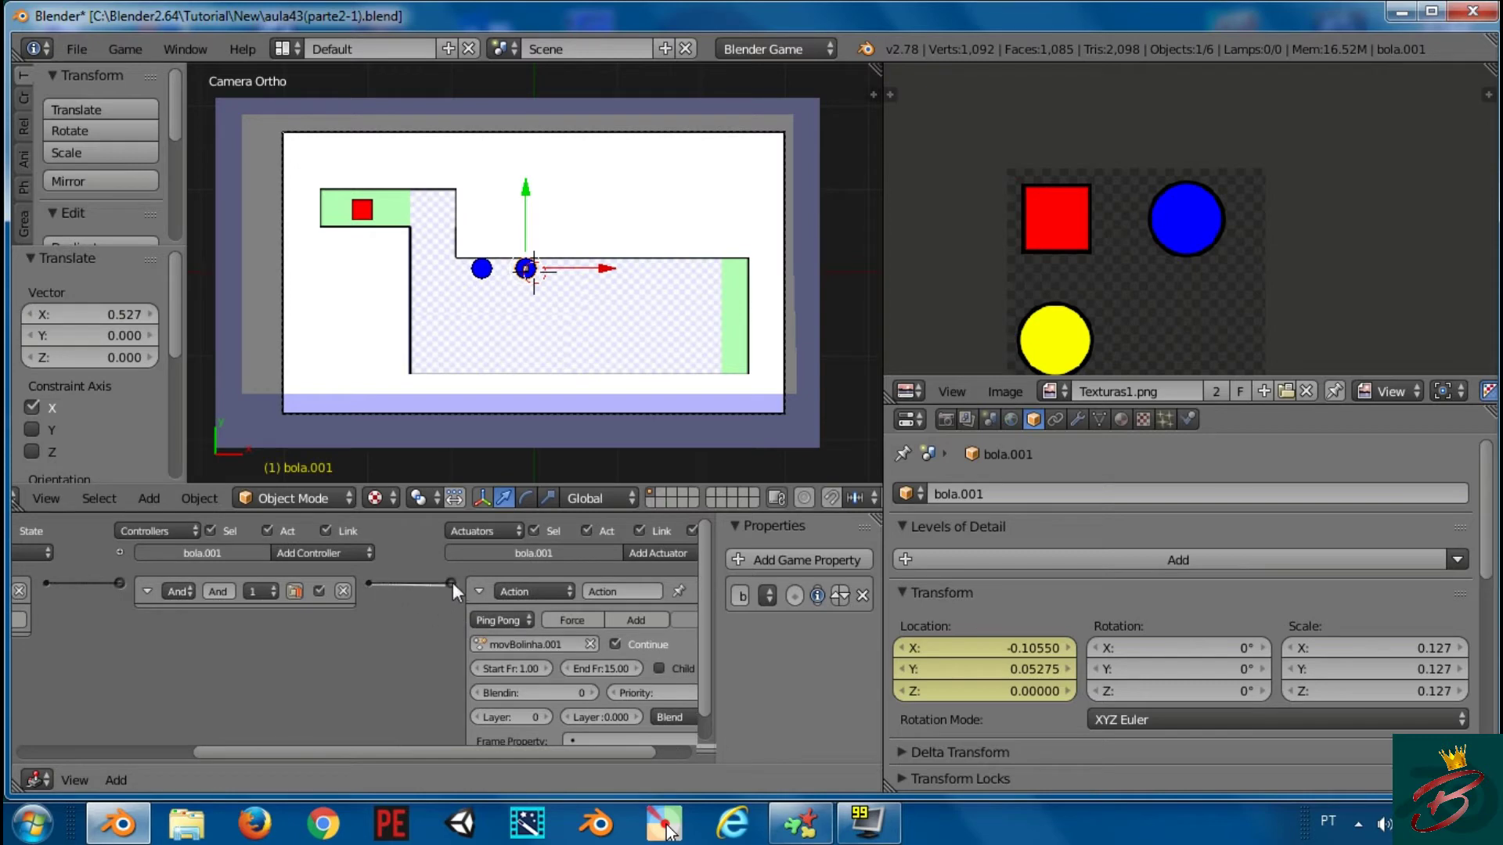
# Show the copy's action keyframes in a Dope Sheet below the viewport and scrub its motion
pyautogui.click(36, 780)
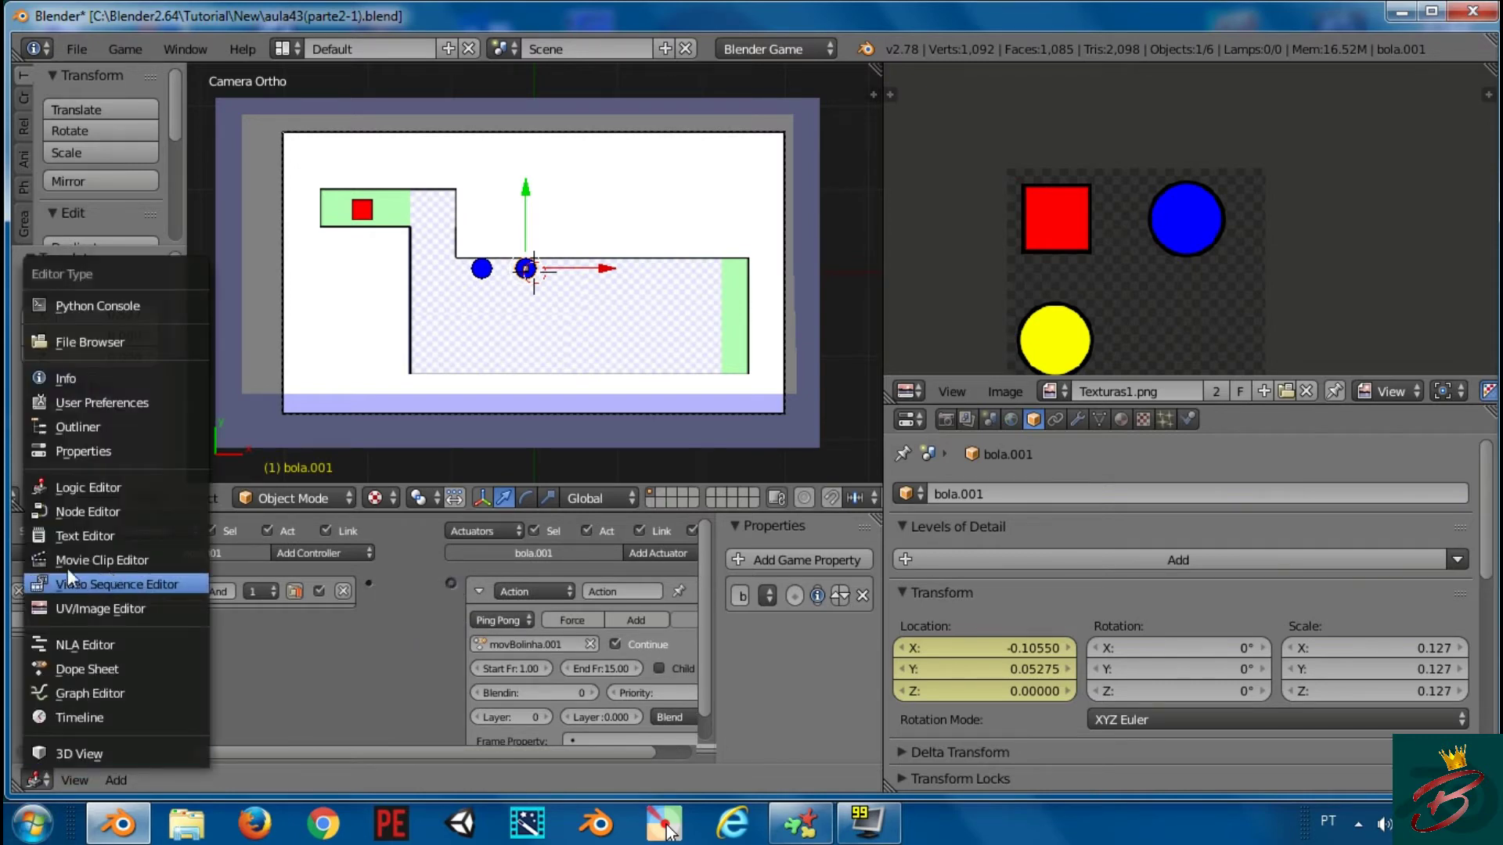
pyautogui.click(82, 668)
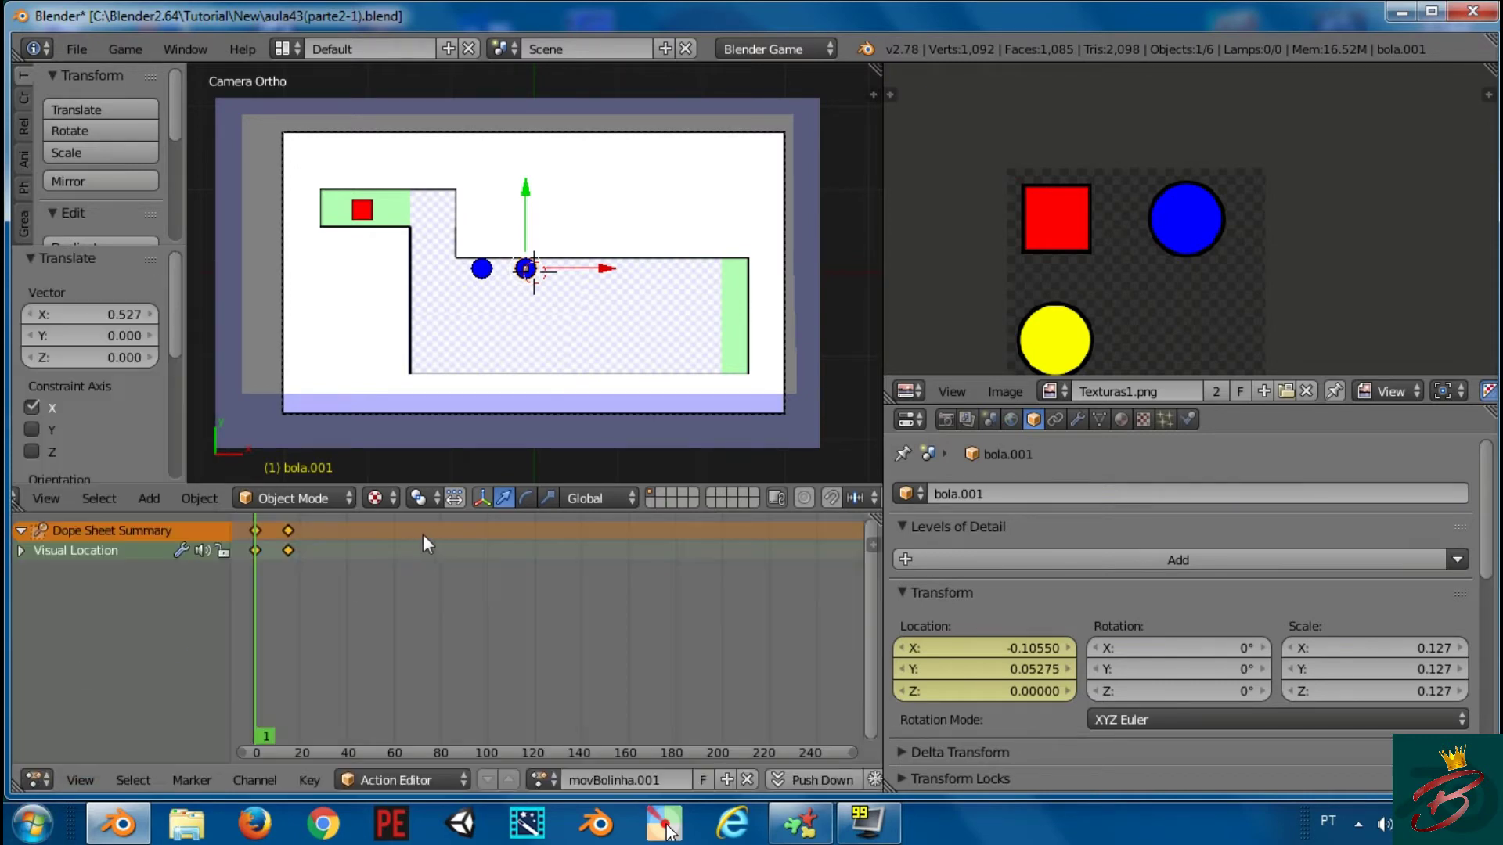
pyautogui.moveTo(248, 578)
pyautogui.mouseDown()
pyautogui.moveTo(294, 579)
pyautogui.moveTo(256, 577)
pyautogui.mouseUp()
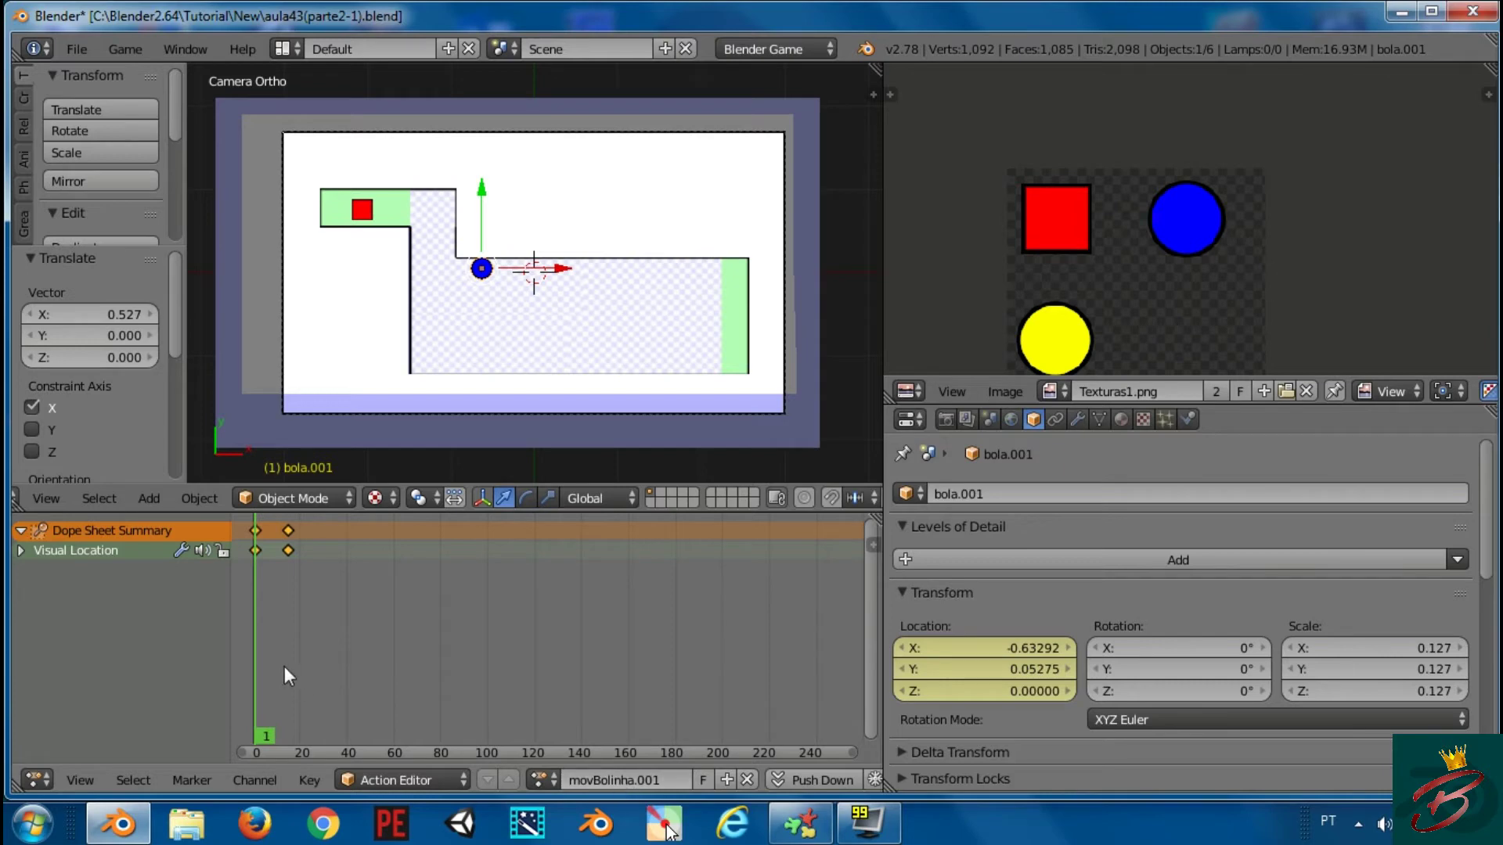
pyautogui.moveTo(284, 665)
pyautogui.mouseDown()
pyautogui.moveTo(289, 655)
pyautogui.moveTo(256, 663)
pyautogui.mouseUp()
# Rename the copied action to movBolinha2
pyautogui.doubleClick(668, 782)
pyautogui.press('End')
pyautogui.press('BackSpace')
pyautogui.press('BackSpace')
pyautogui.press('BackSpace')
pyautogui.write('2')
pyautogui.press('Return')
# At frame 1, set the ball's Y location to -1.09441
pyautogui.moveTo(262, 587); pyautogui.dragTo(290, 588)
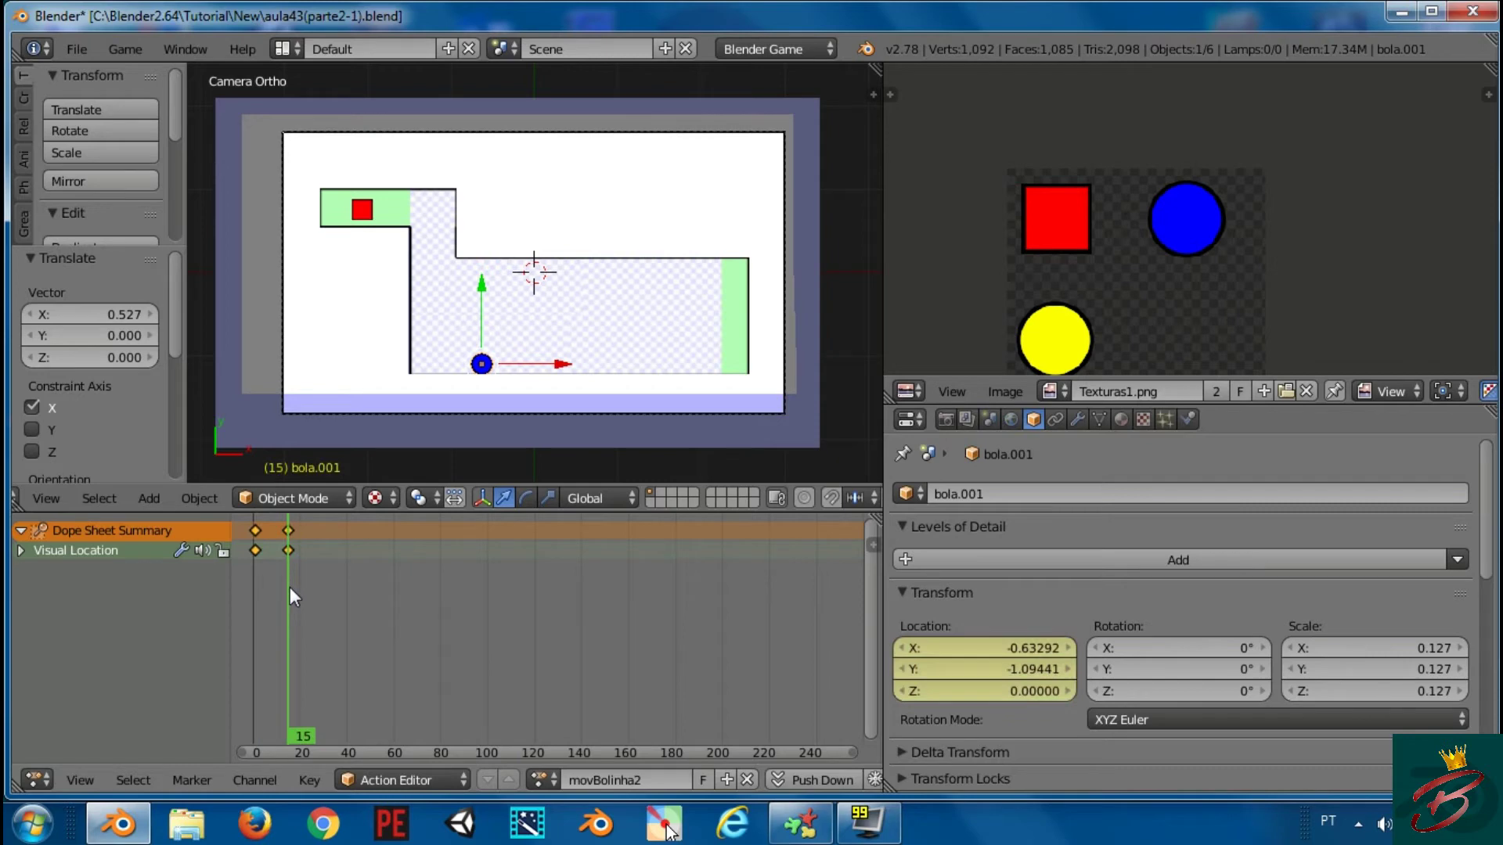
pyautogui.click(975, 669)
pyautogui.press('Return')
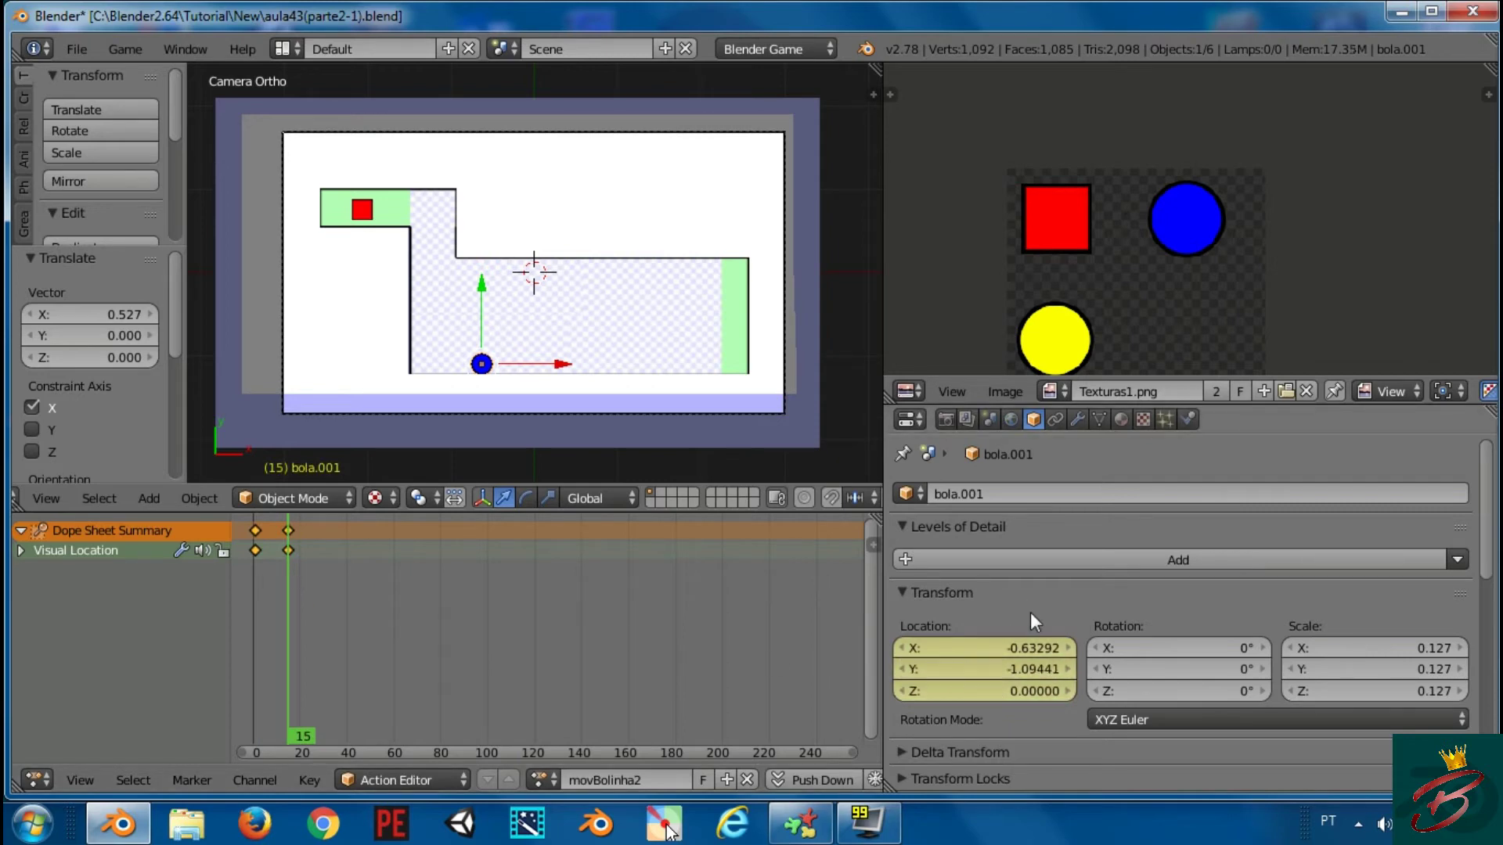
pyautogui.moveTo(303, 592); pyautogui.dragTo(257, 591)
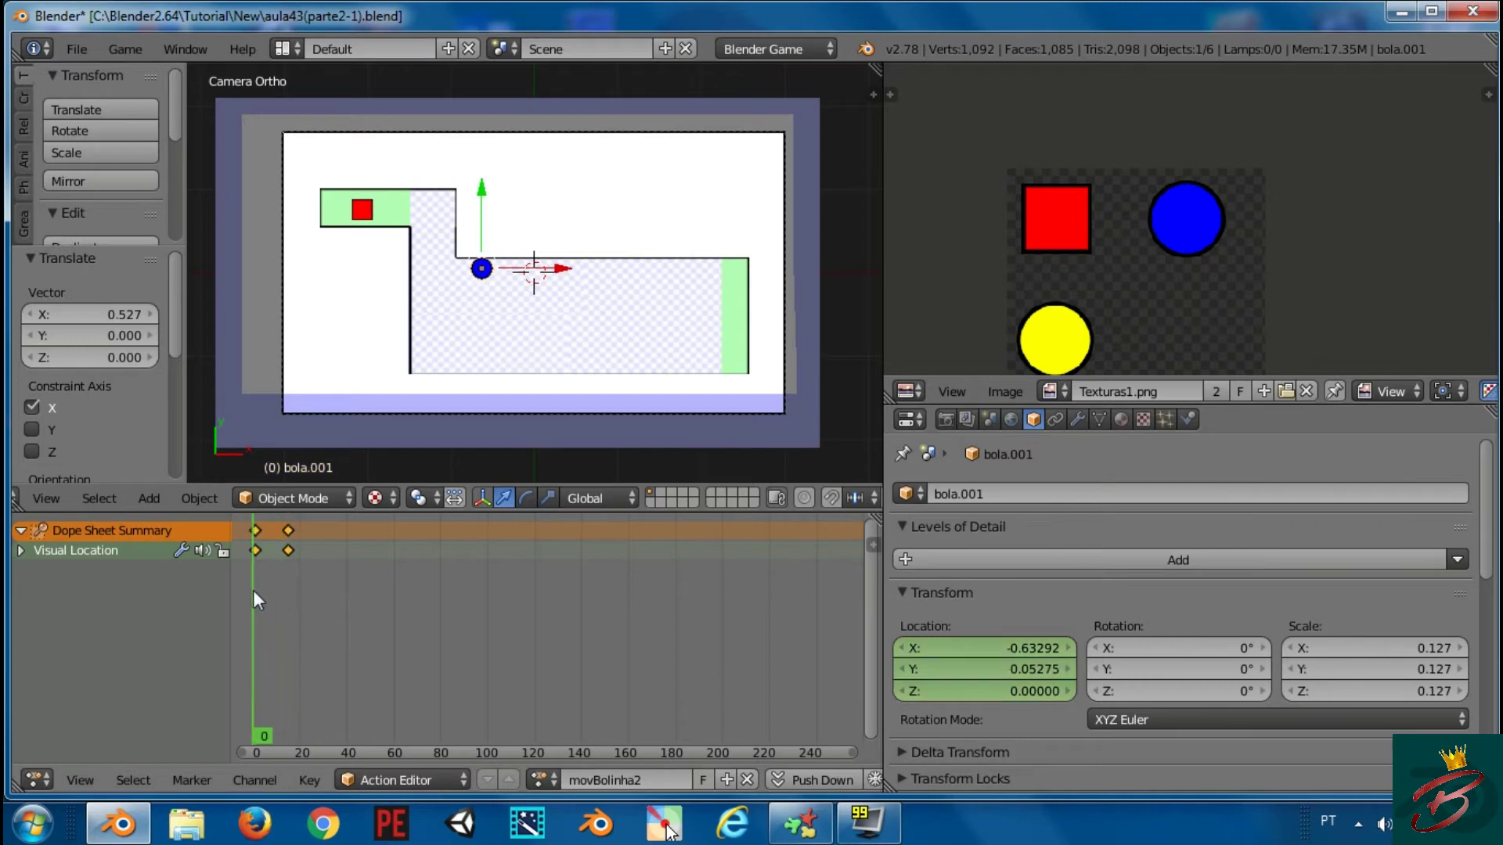
pyautogui.click(982, 671)
pyautogui.hotkey('ctrl', 'v')
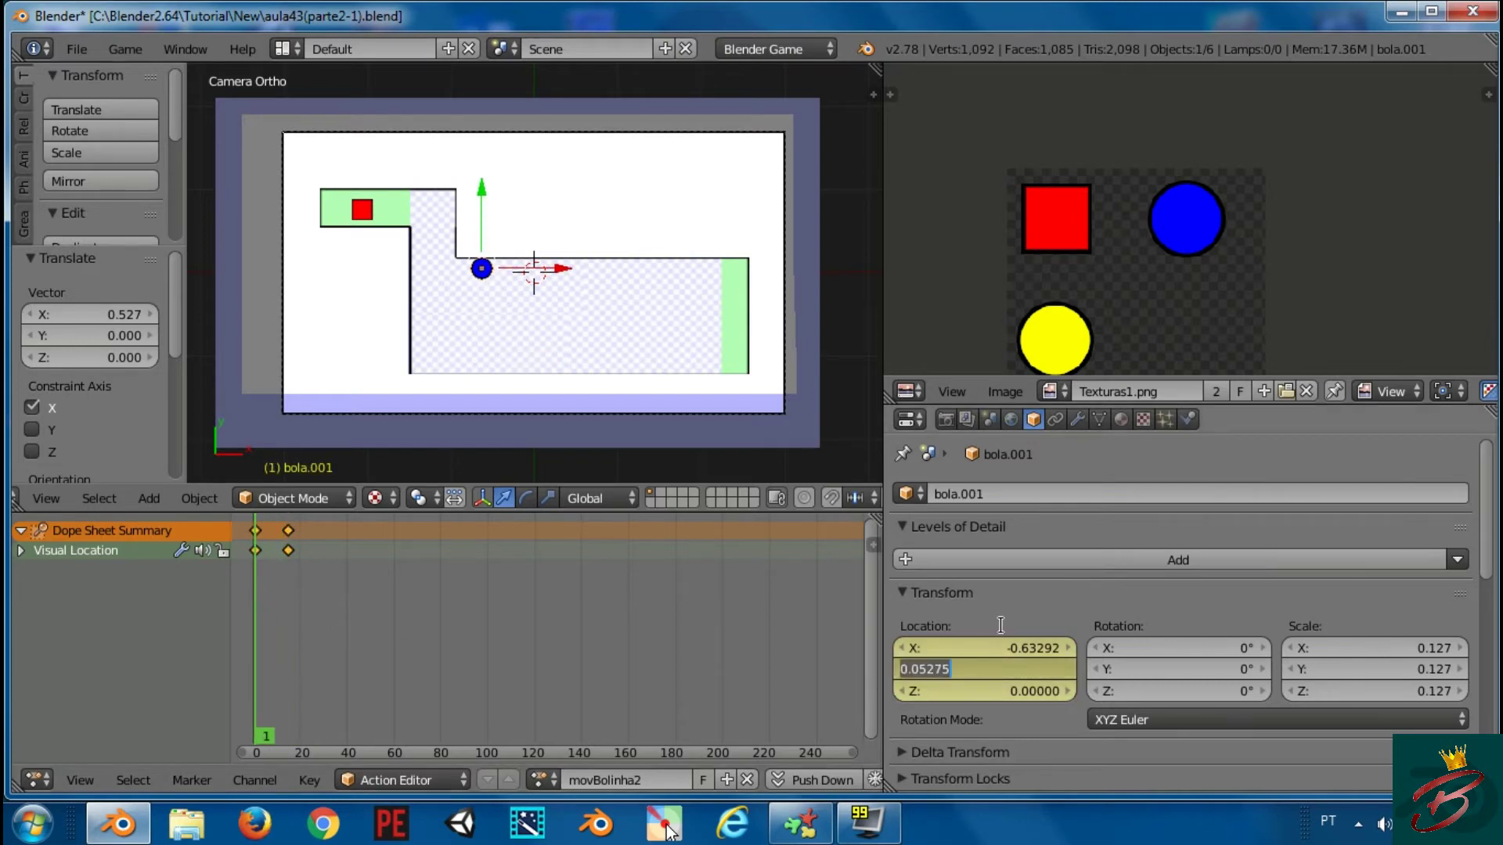
pyautogui.press('Return')
# Slide the ball to X 0.03956 and keyframe its Visual Location at frame 1
pyautogui.moveTo(555, 363); pyautogui.dragTo(588, 366)
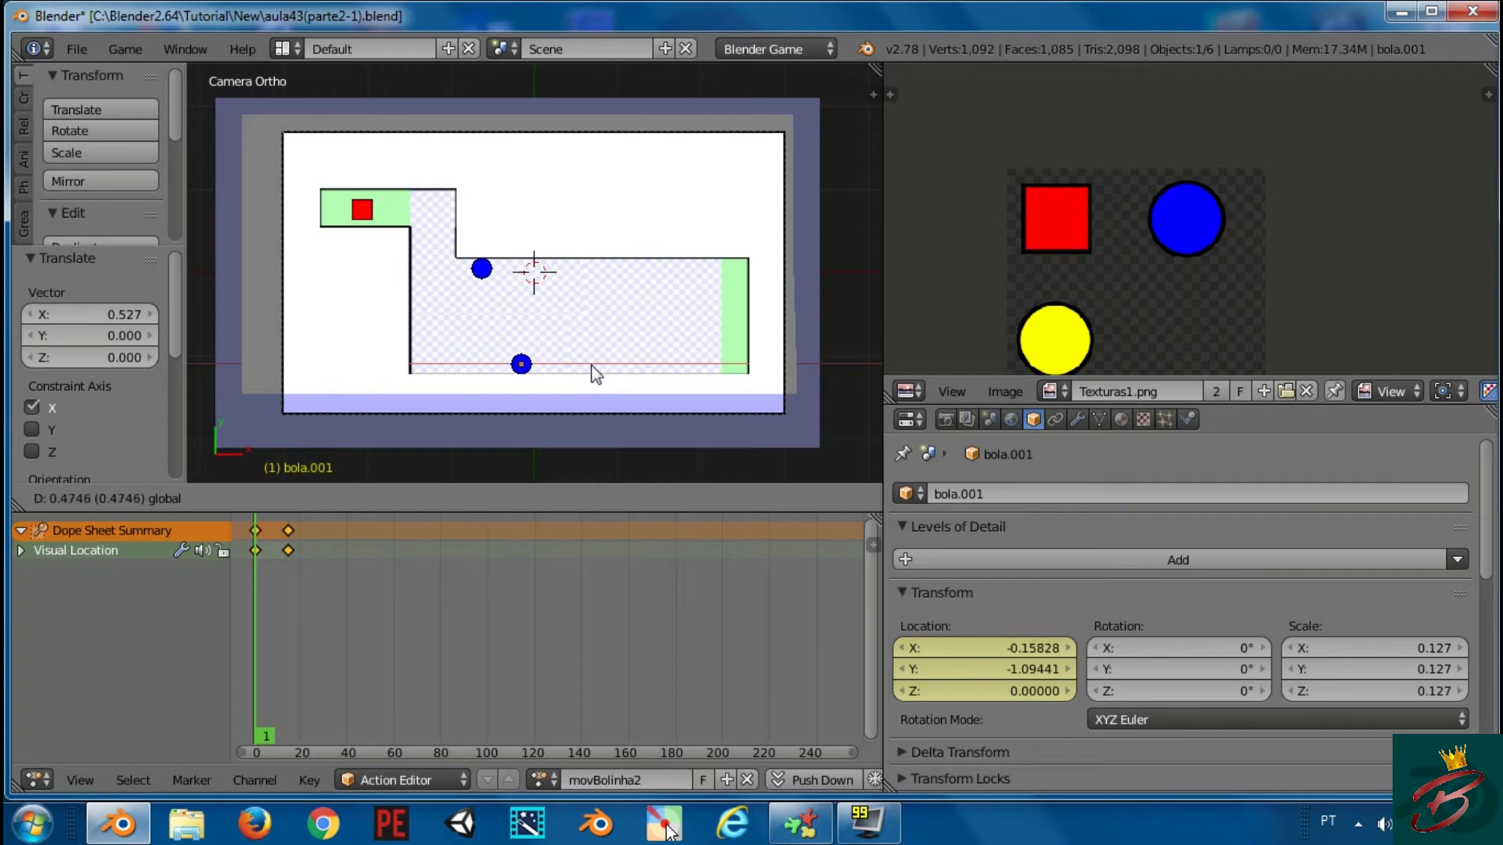
pyautogui.moveTo(587, 366); pyautogui.dragTo(596, 365)
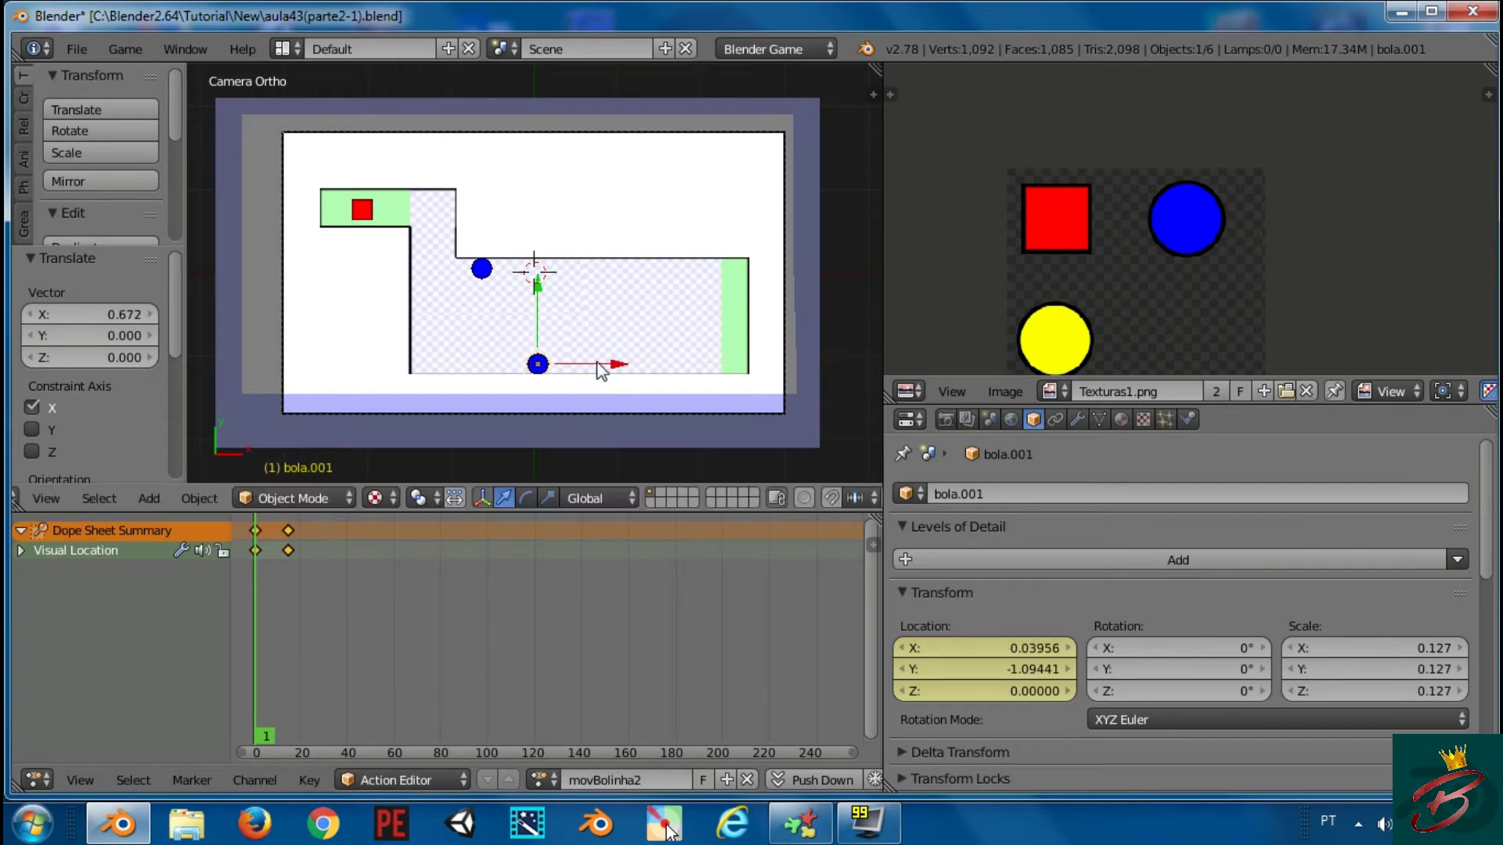
pyautogui.press('i')
pyautogui.click(596, 361)
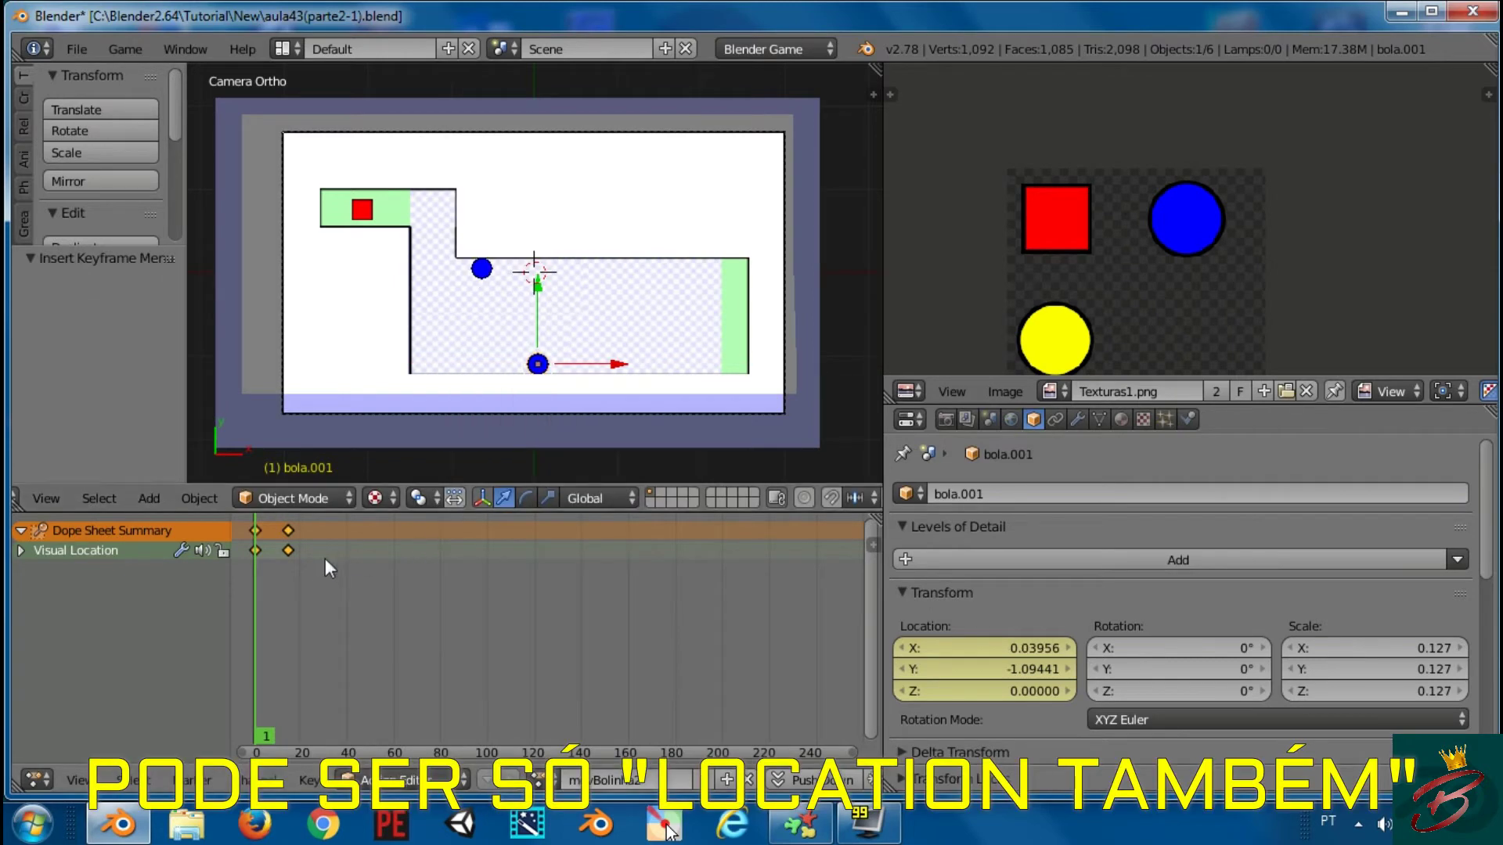
pyautogui.moveTo(260, 562)
pyautogui.mouseDown()
pyautogui.moveTo(283, 561)
pyautogui.moveTo(256, 560)
pyautogui.mouseUp()
pyautogui.click(255, 561)
pyautogui.click(258, 561)
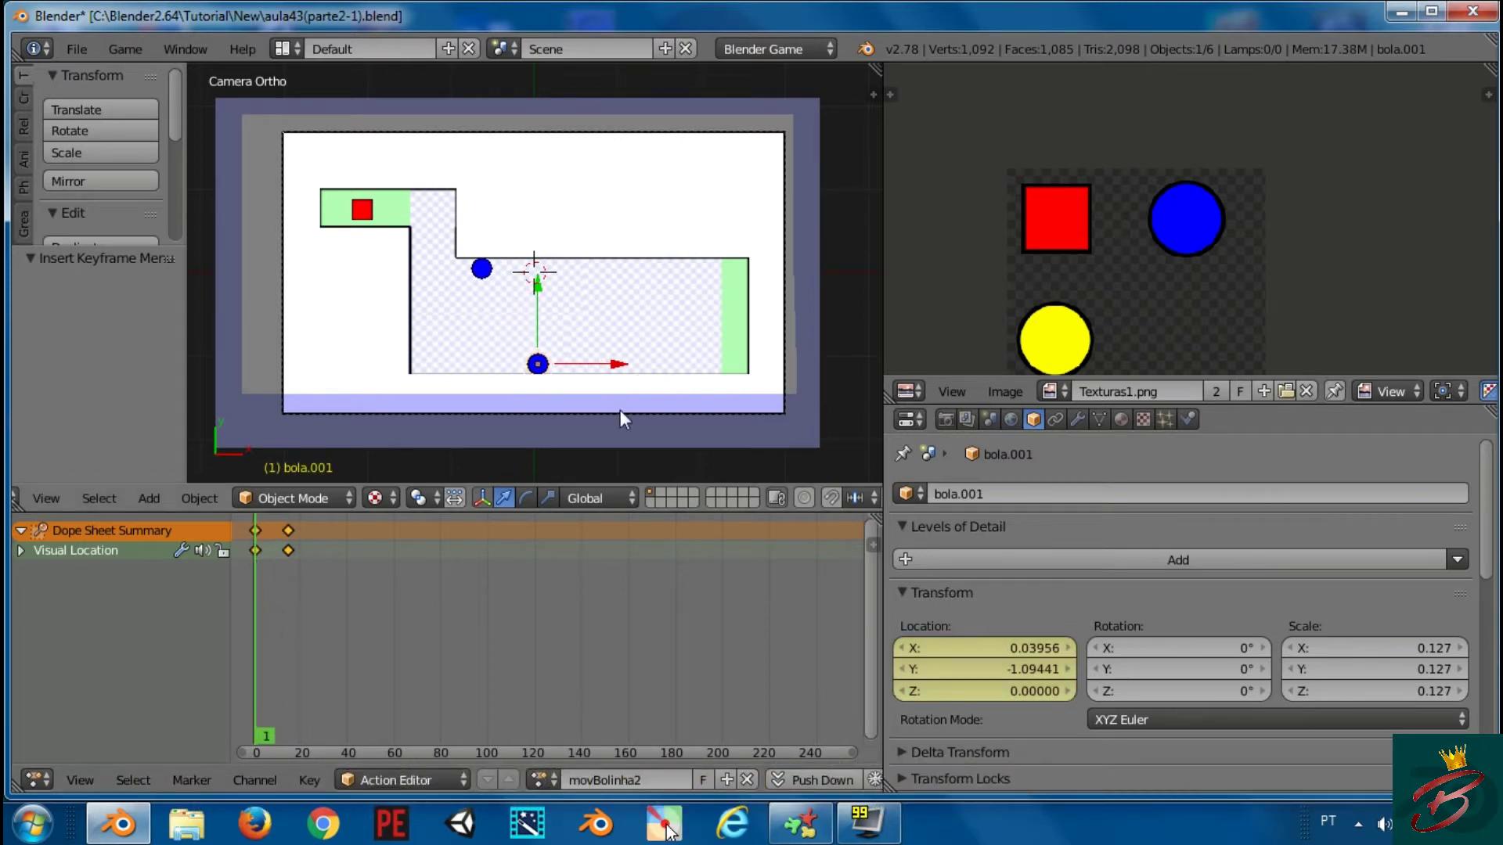
# At frame 15, set X to 0.03956, move the ball straight up, and keyframe Visual Location
pyautogui.doubleClick(987, 648)
pyautogui.hotkey('ctrl', 'c')
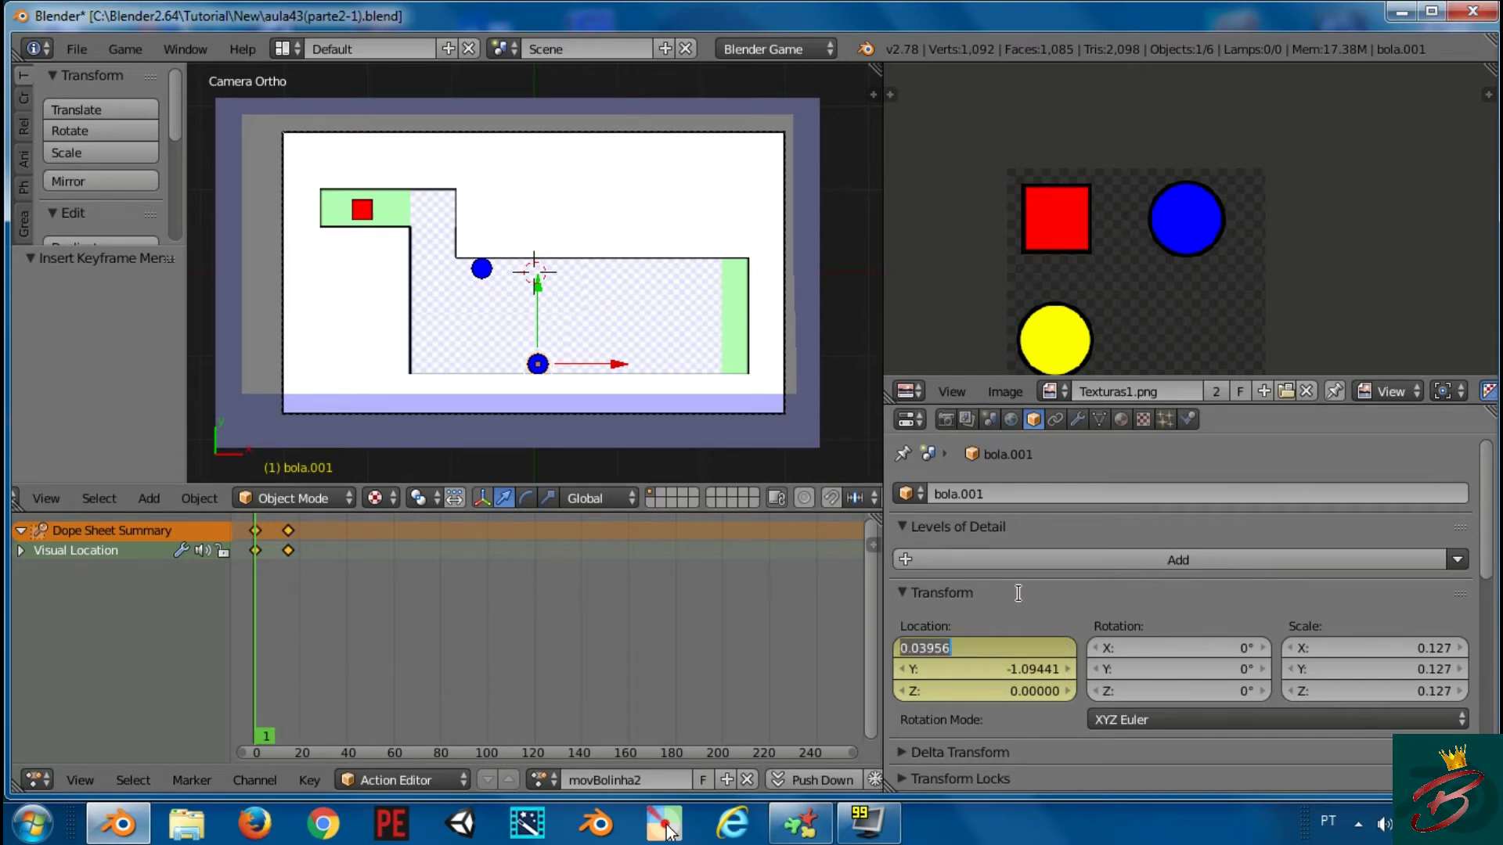
pyautogui.moveTo(276, 633); pyautogui.dragTo(288, 623)
pyautogui.doubleClick(986, 648)
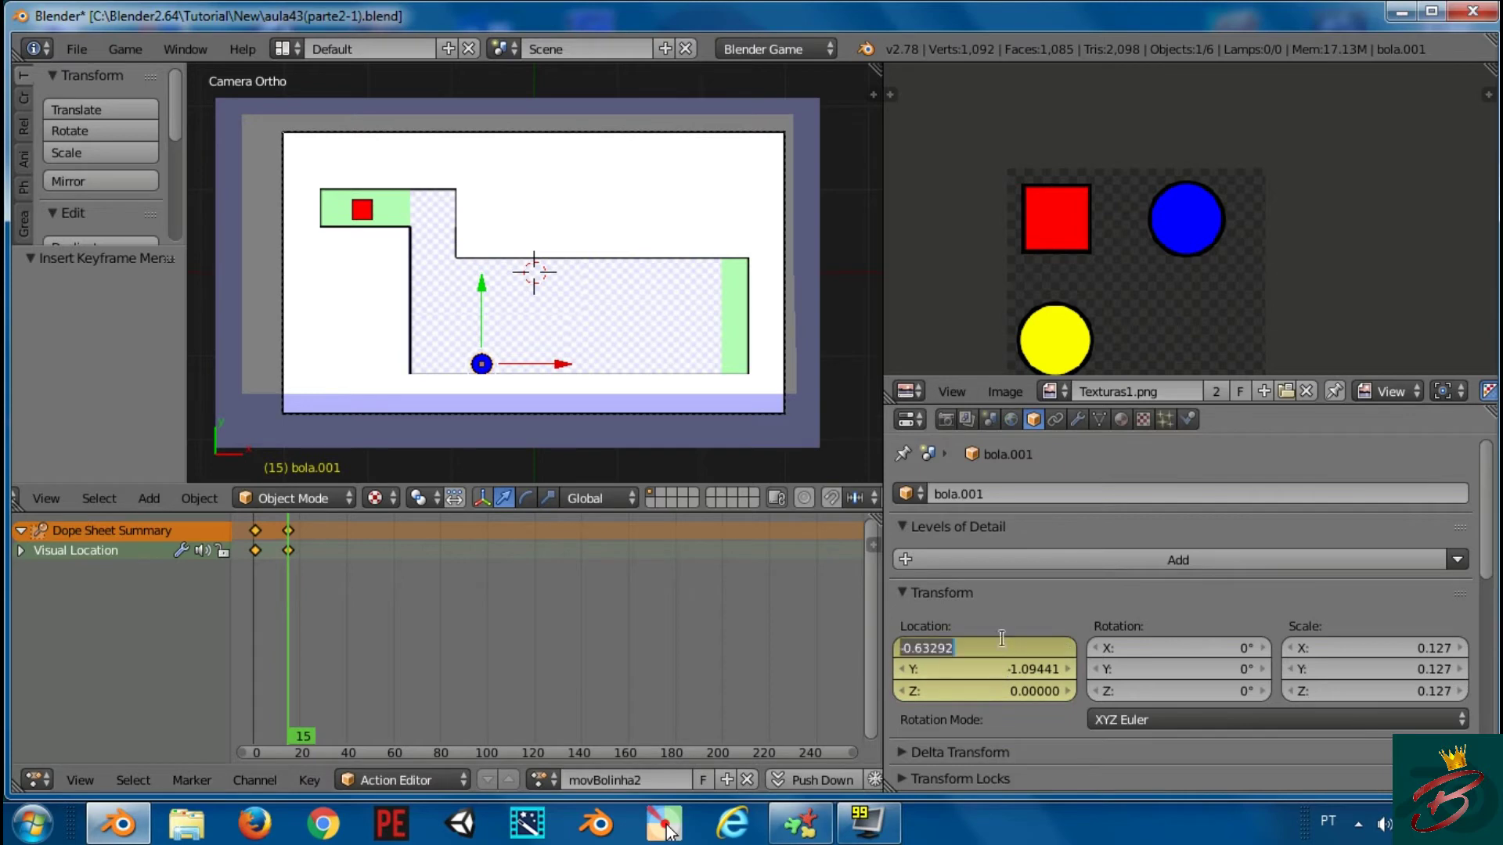
pyautogui.hotkey('ctrl', 'v')
pyautogui.press('Return')
pyautogui.moveTo(542, 293); pyautogui.dragTo(553, 205)
pyautogui.press('i')
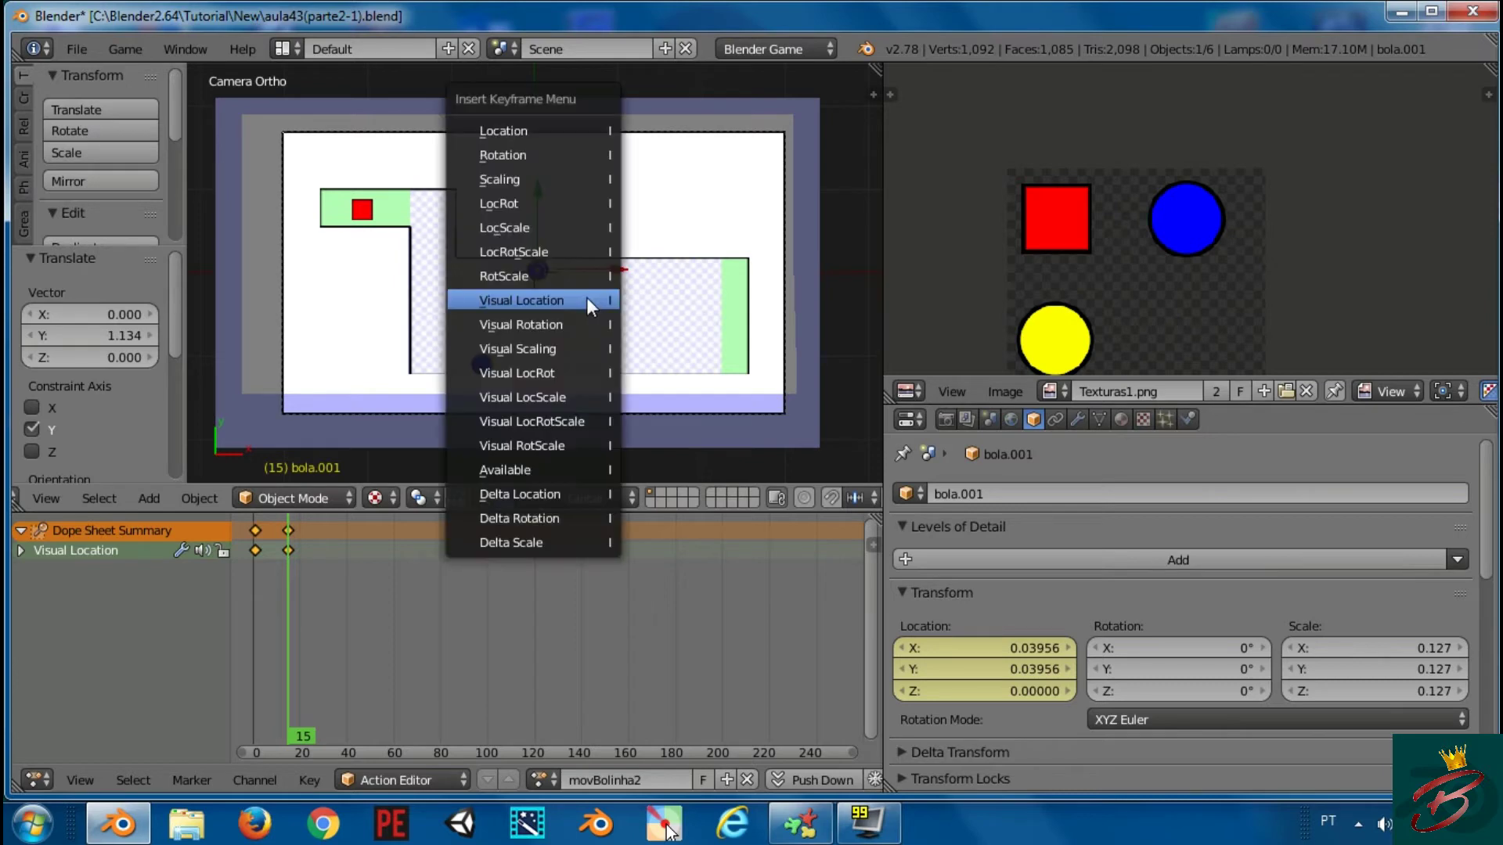
pyautogui.click(586, 297)
pyautogui.moveTo(289, 589); pyautogui.dragTo(255, 590)
# In the Logic Editor, confirm the ball's Action actuator uses movBolinha2
pyautogui.click(33, 777)
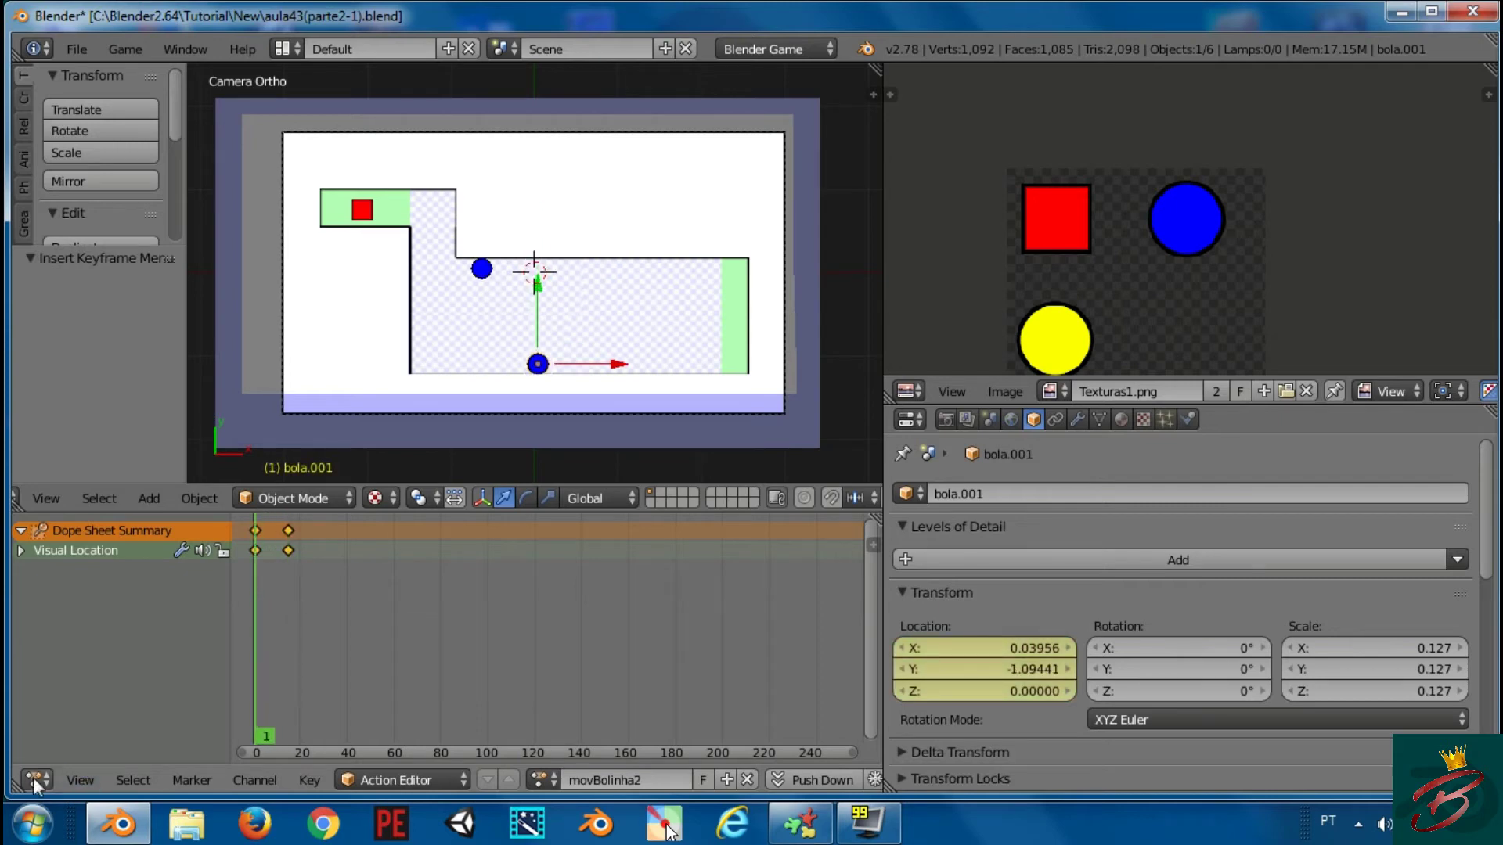
pyautogui.click(78, 524)
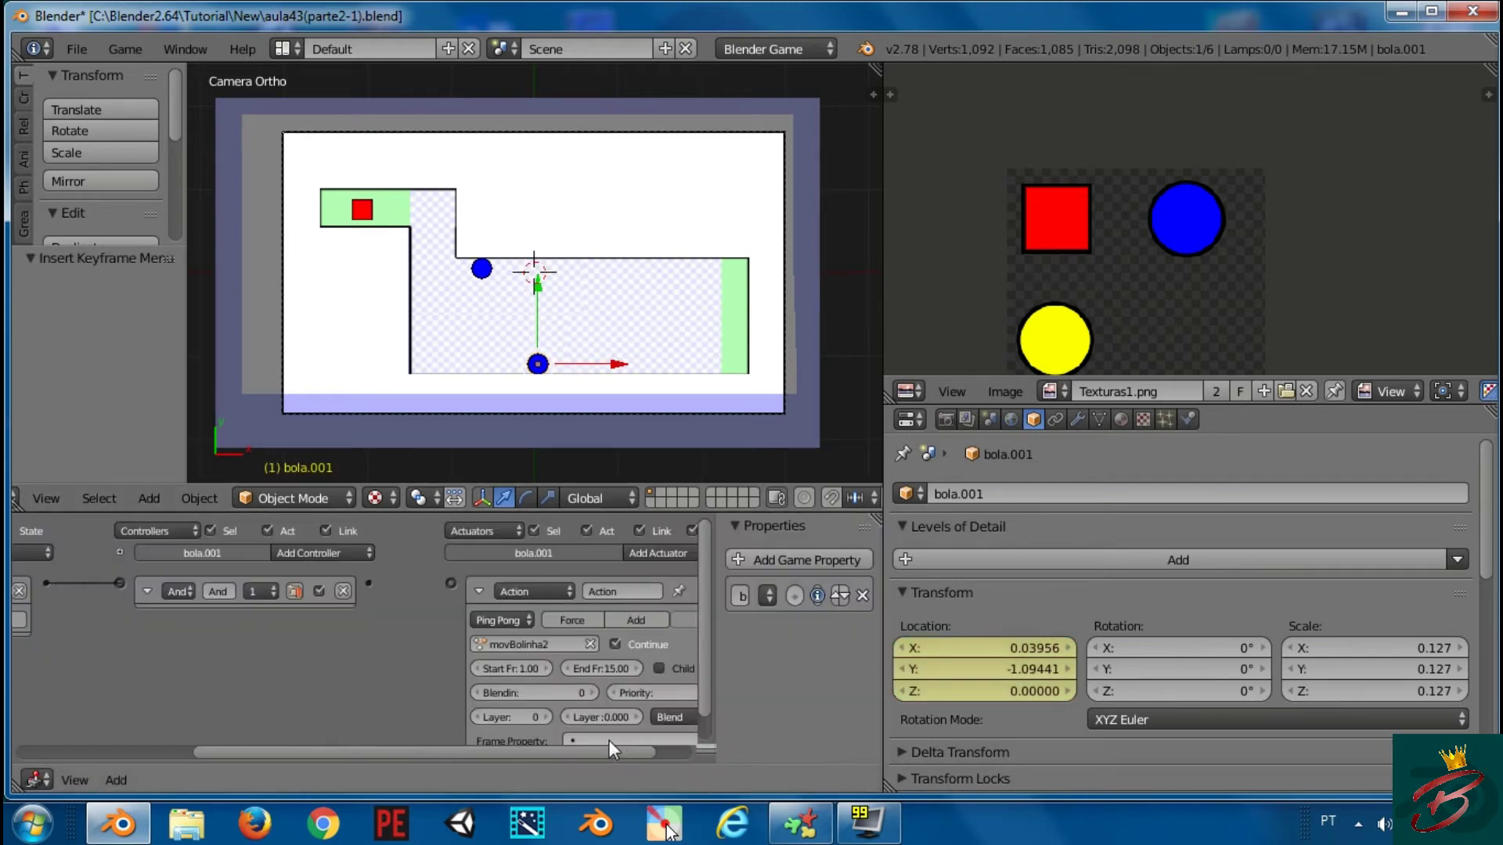
pyautogui.click(539, 647)
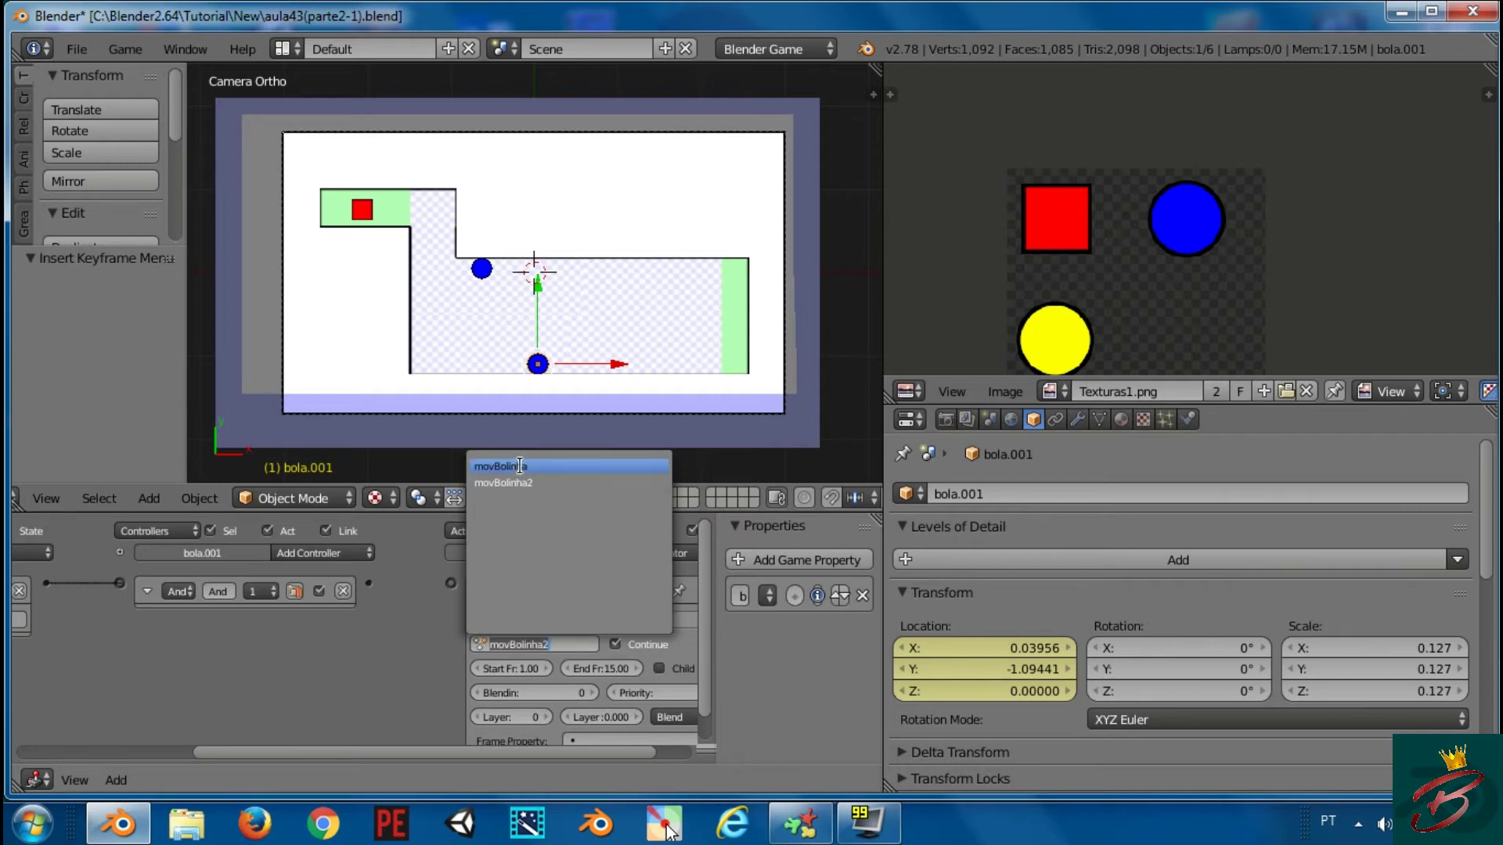
pyautogui.click(517, 483)
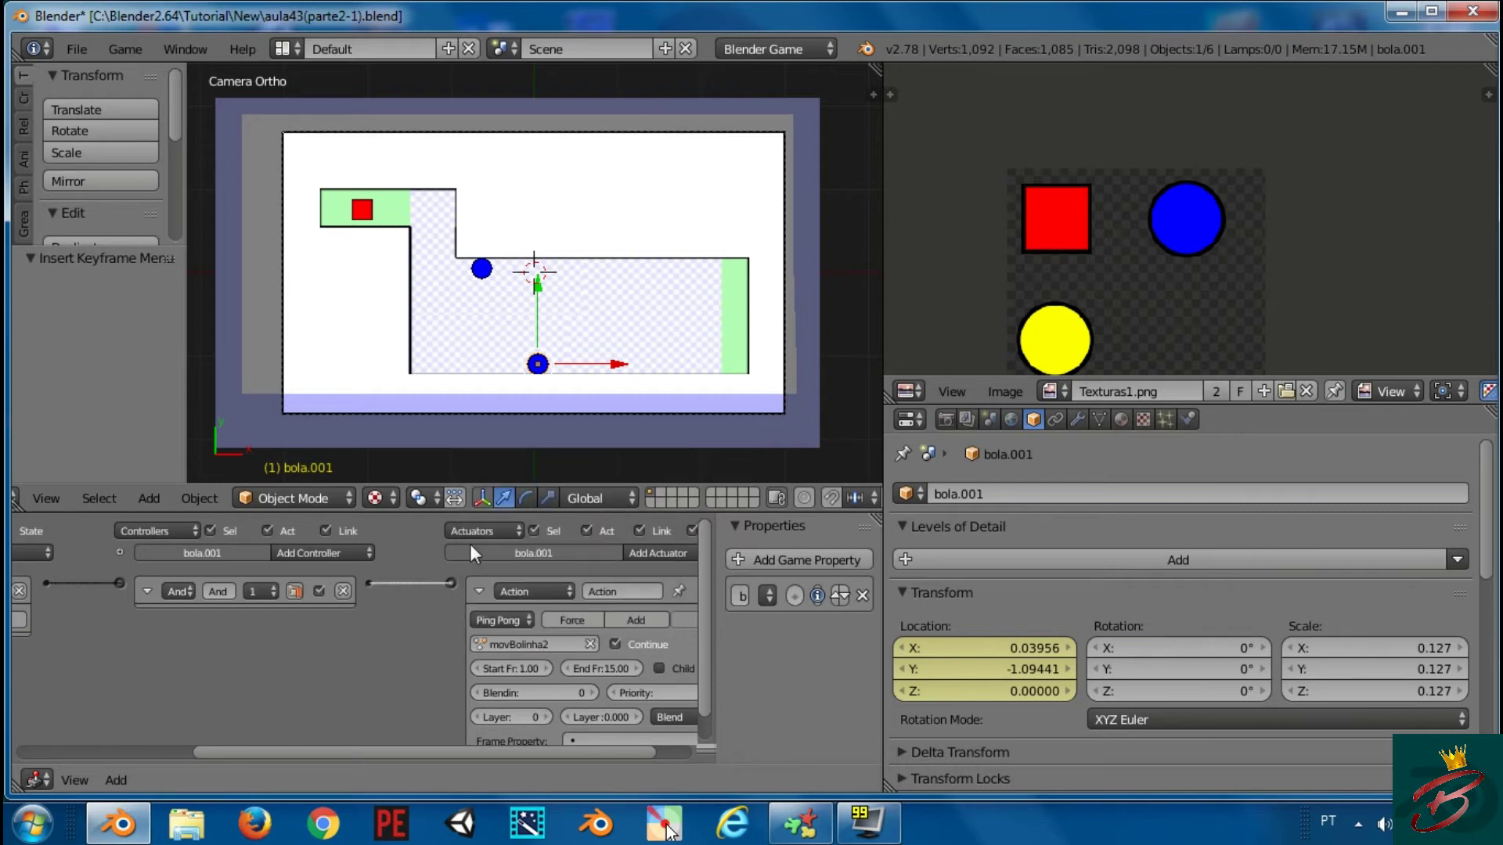
# Play-test the game, steering the red cube with the arrow keys while the balls move
pyautogui.press('p')
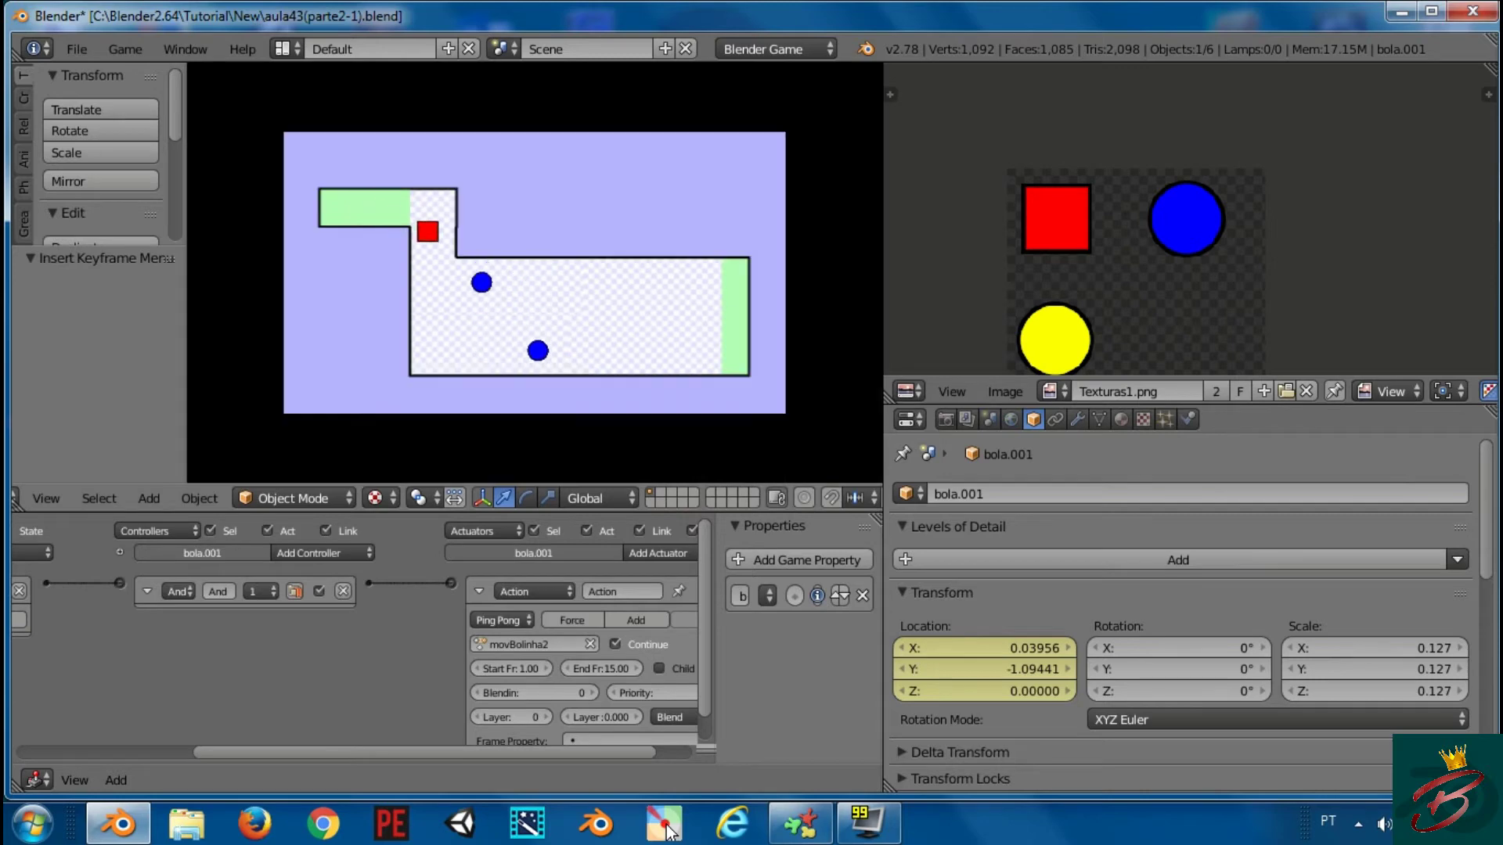
pyautogui.press('Down')
pyautogui.press('Right')
pyautogui.press('Escape')
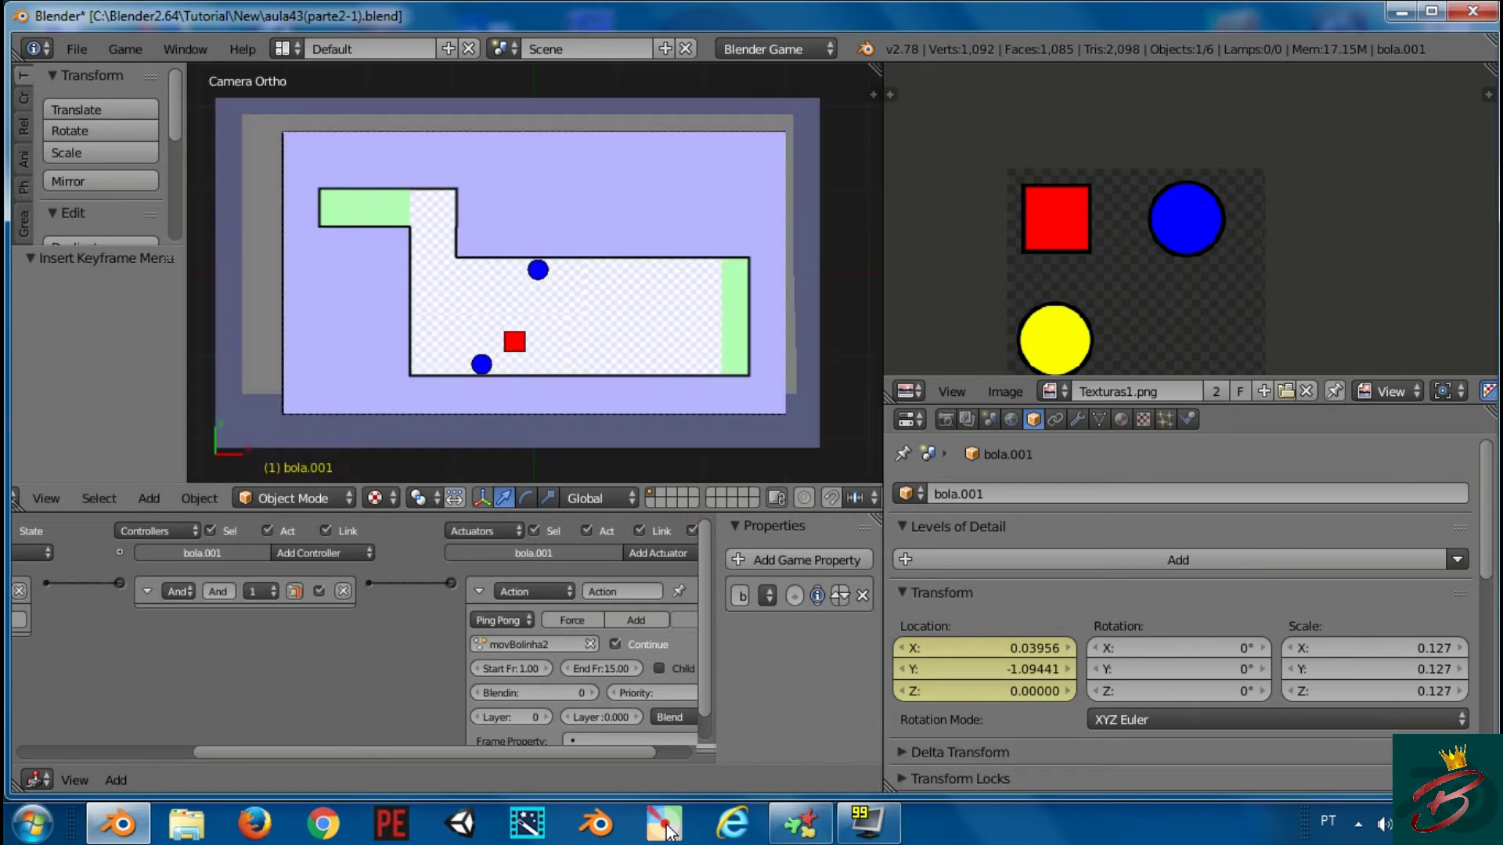
pyautogui.press('Right')
pyautogui.press('Down')
pyautogui.press('Left')
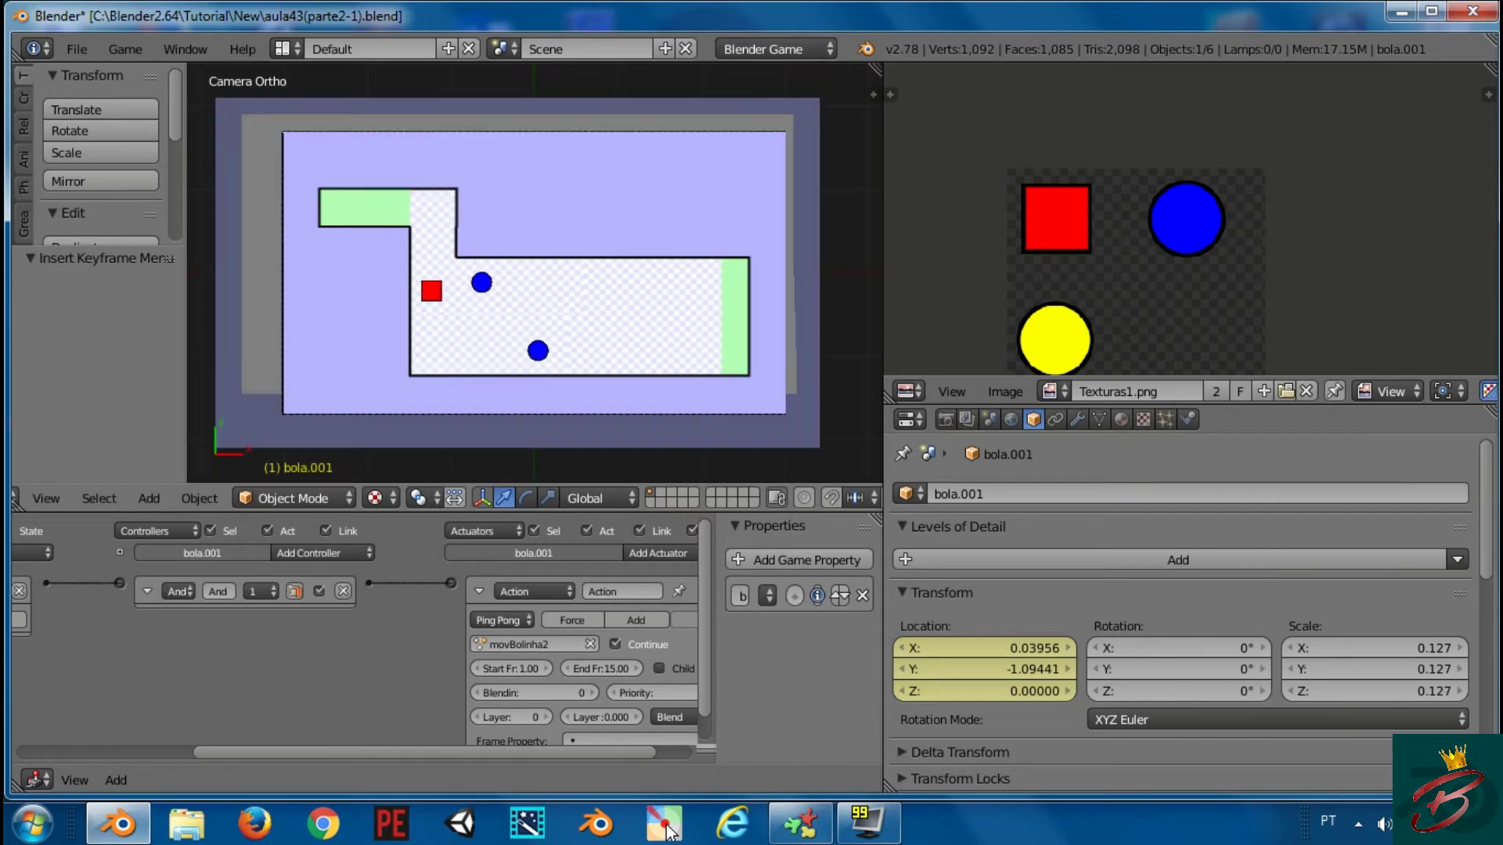
pyautogui.press('Down')
pyautogui.press('Right')
pyautogui.press('Up')
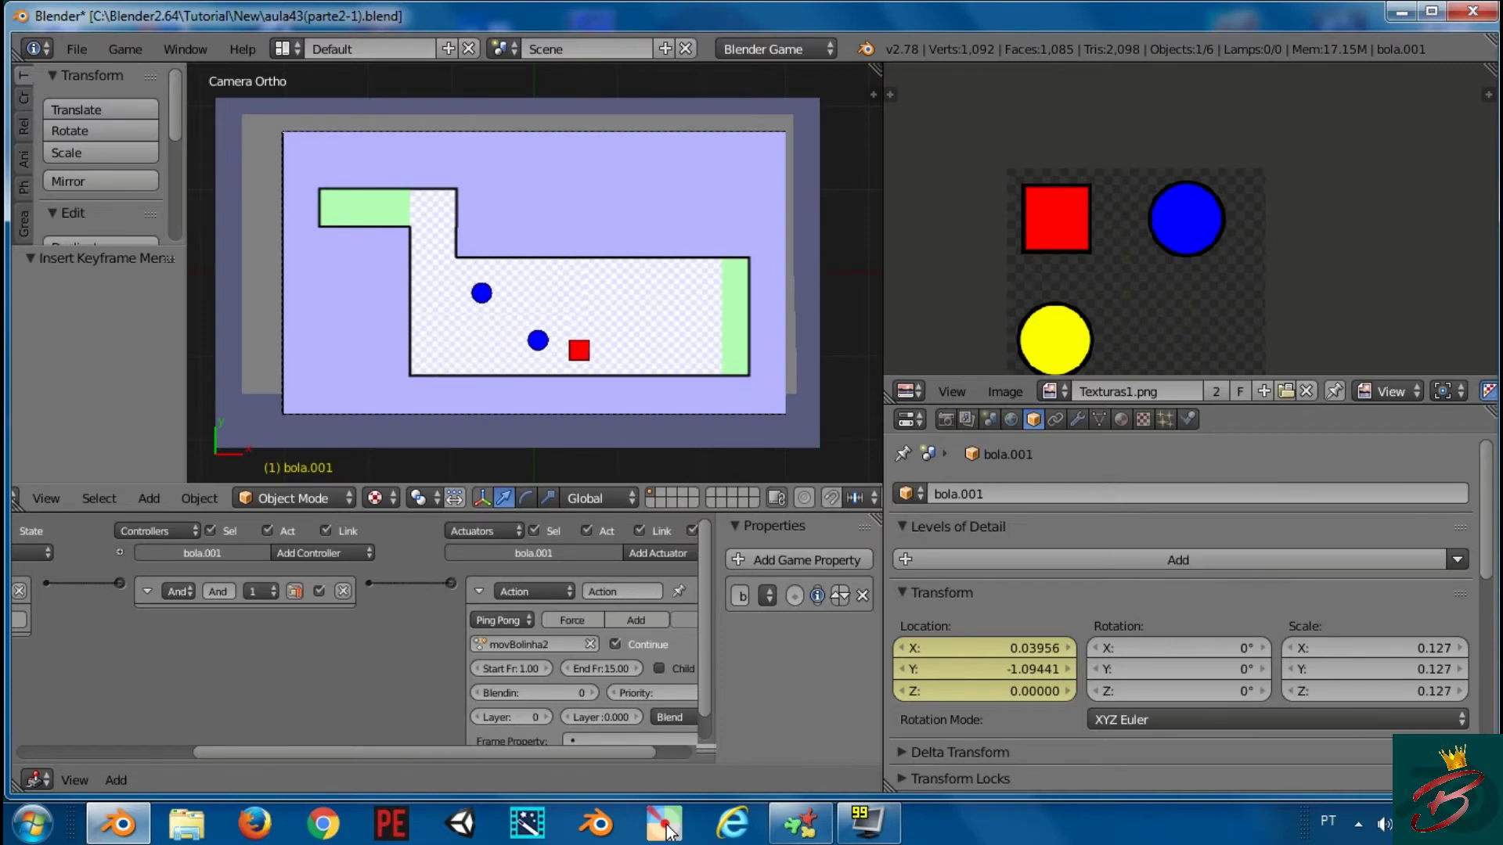
pyautogui.press('Right')
pyautogui.press('Left')
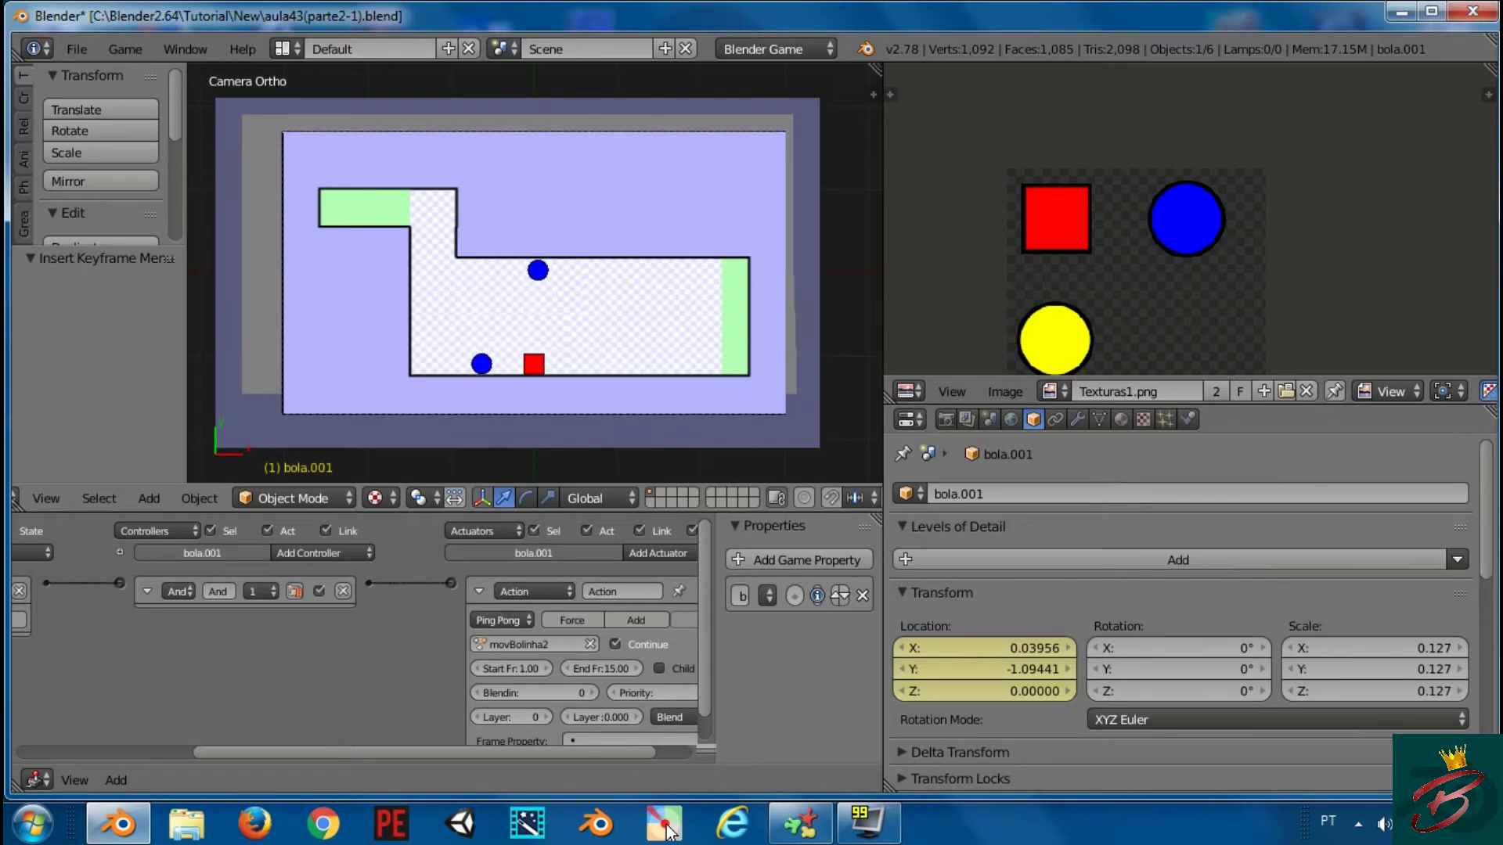
pyautogui.press('Left')
pyautogui.press('Right')
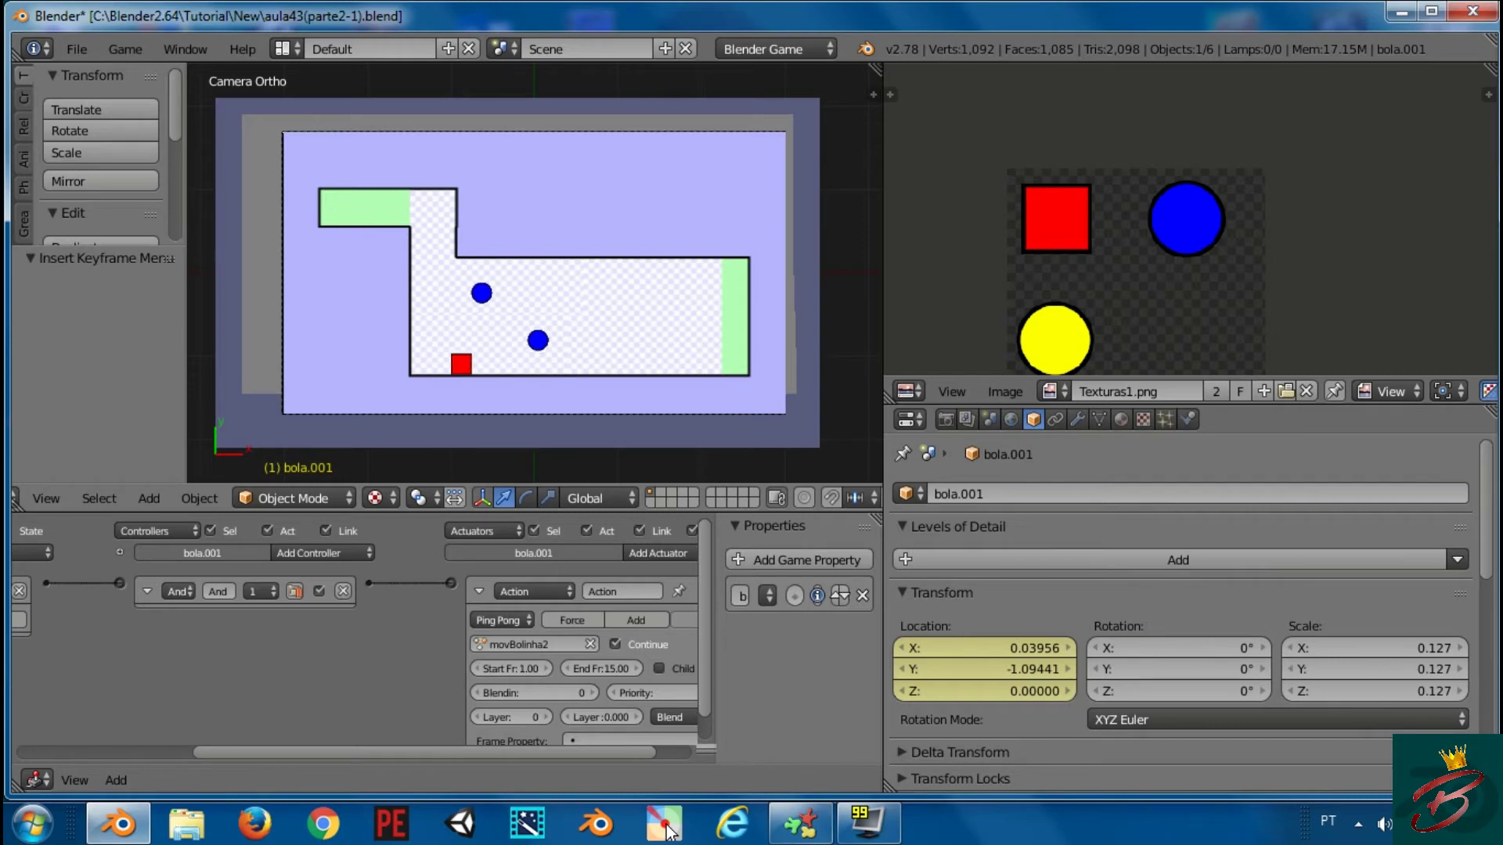
pyautogui.press('Escape')
pyautogui.click(36, 779)
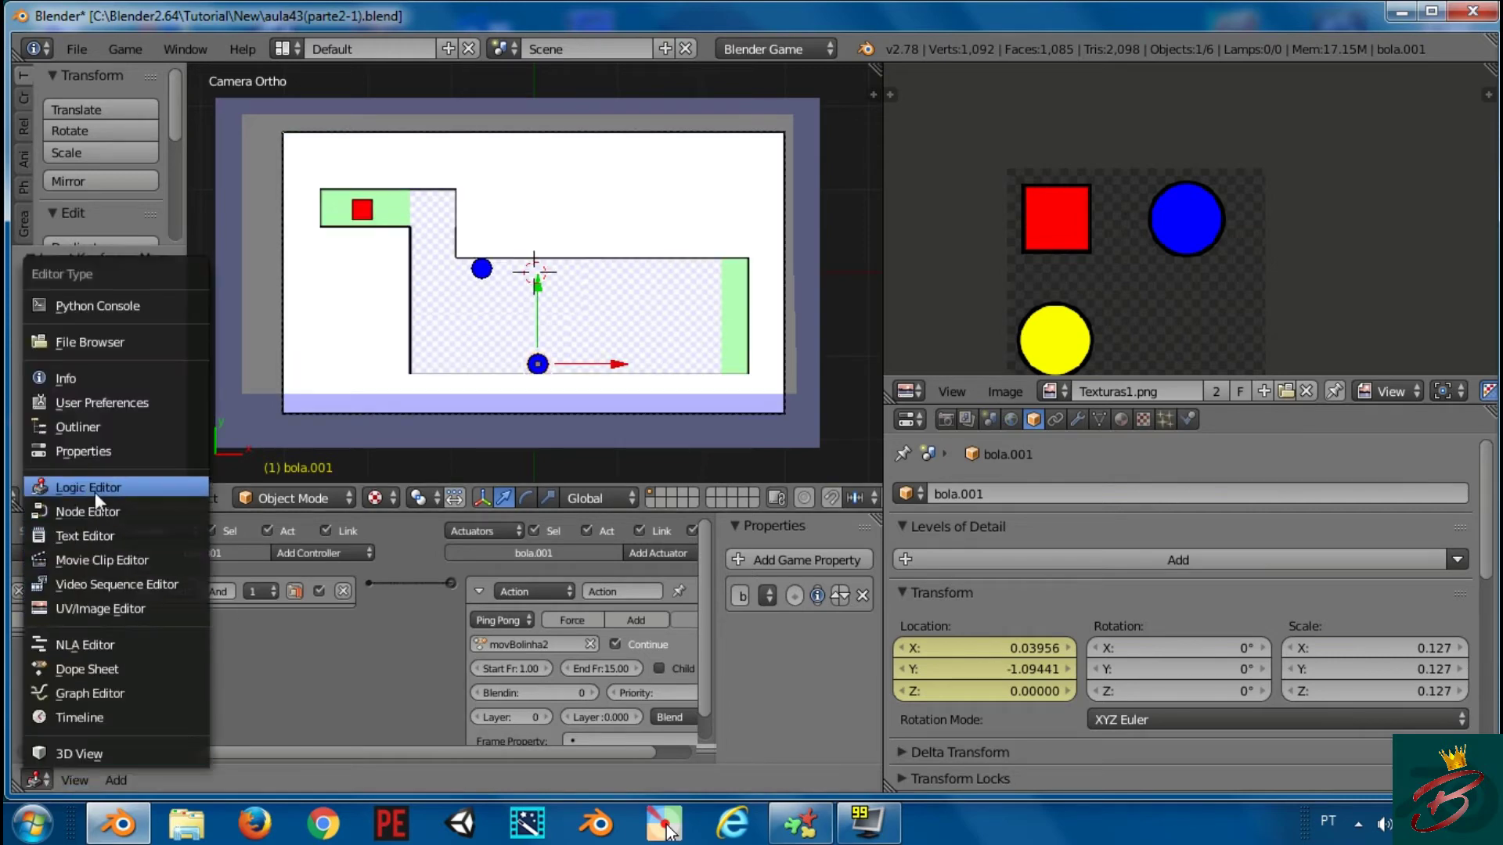
# In the Dope Sheet, move the ball's second keyframe to frame 7
pyautogui.click(95, 492)
pyautogui.click(35, 779)
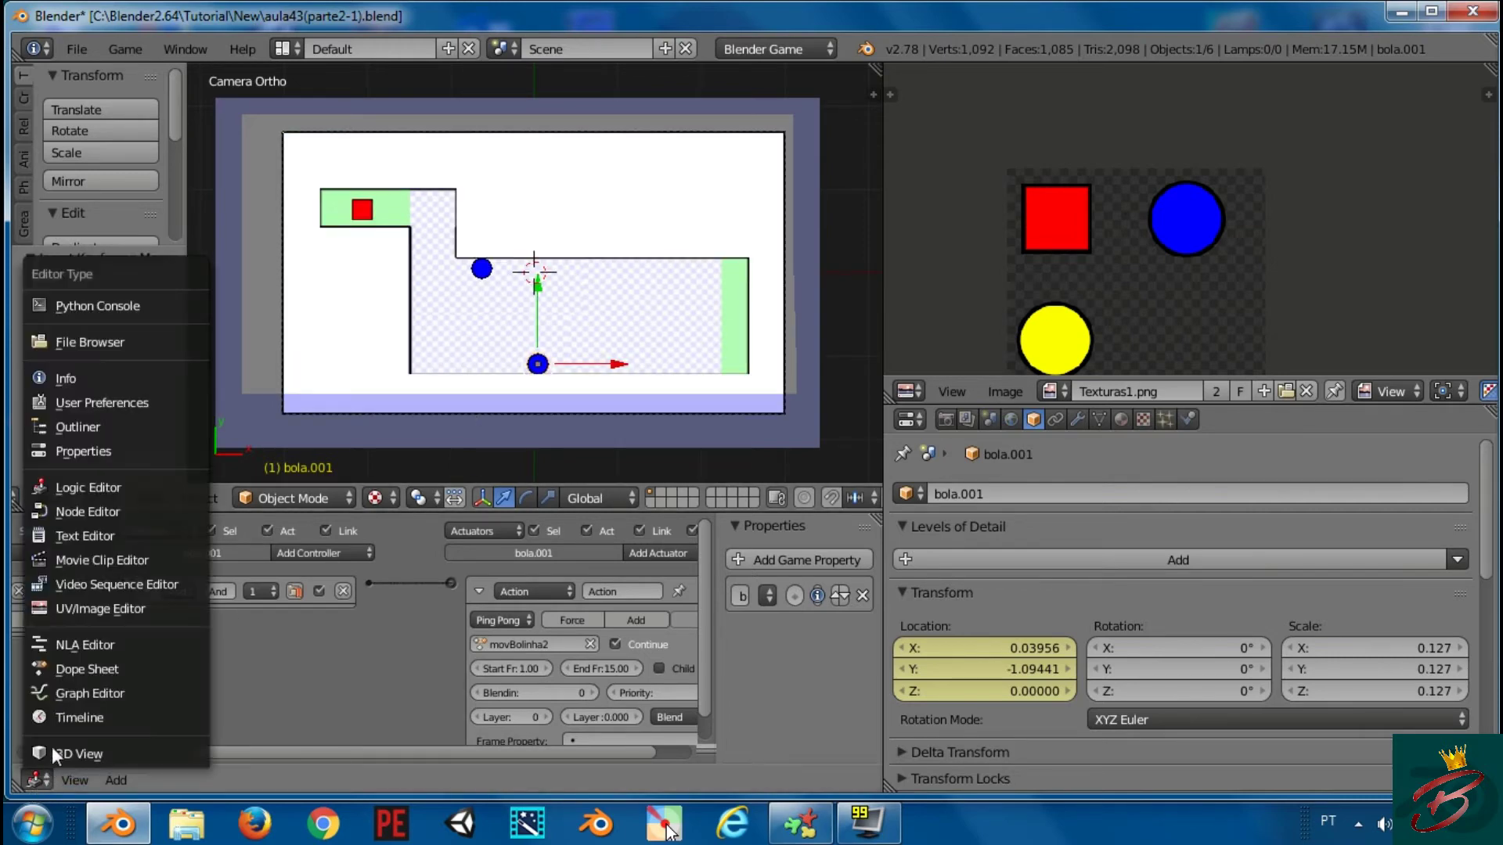
pyautogui.click(110, 667)
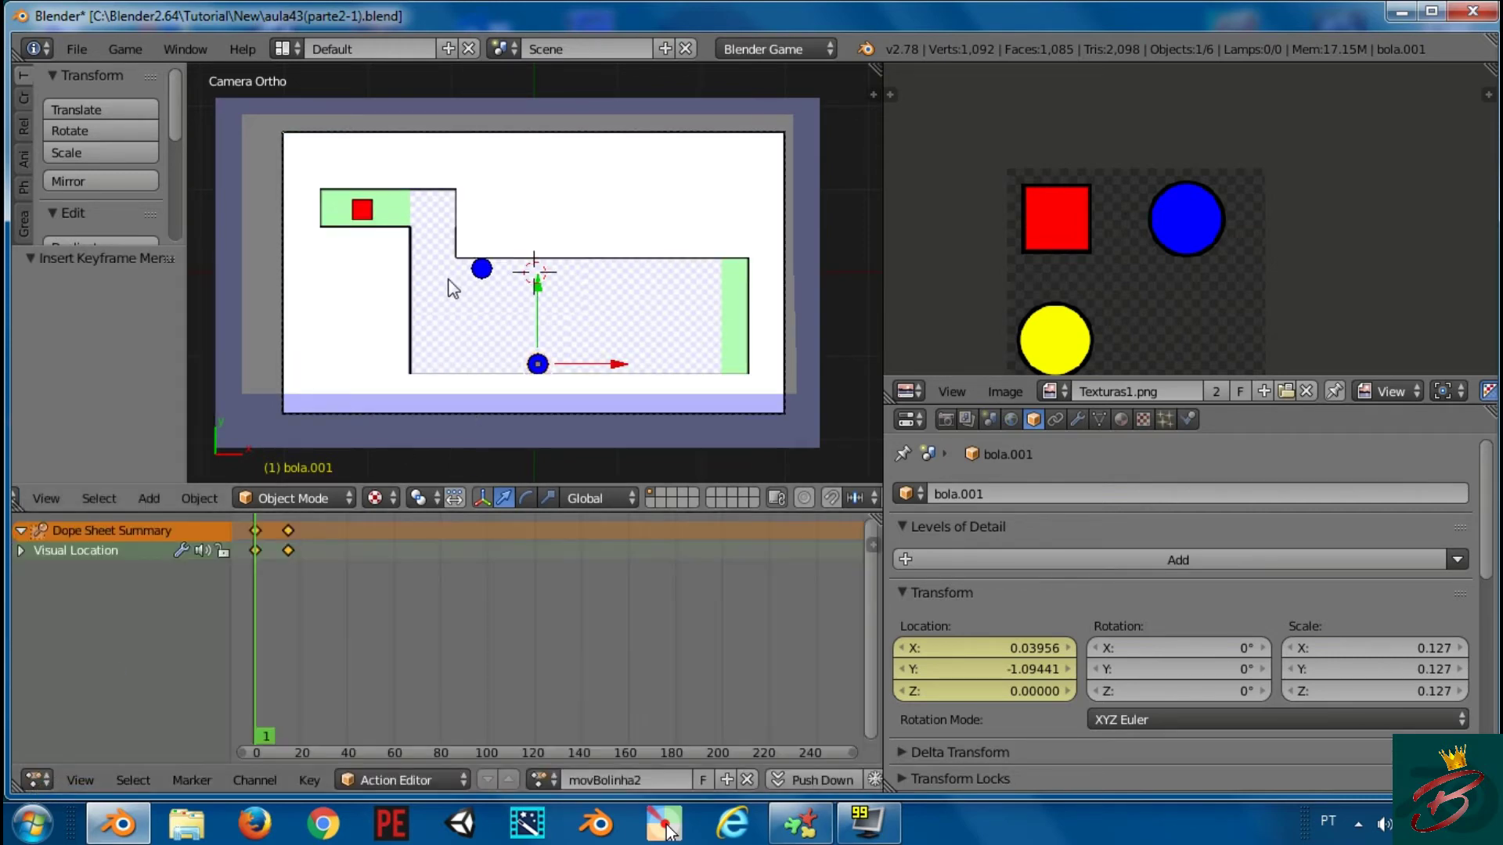
pyautogui.click(289, 530)
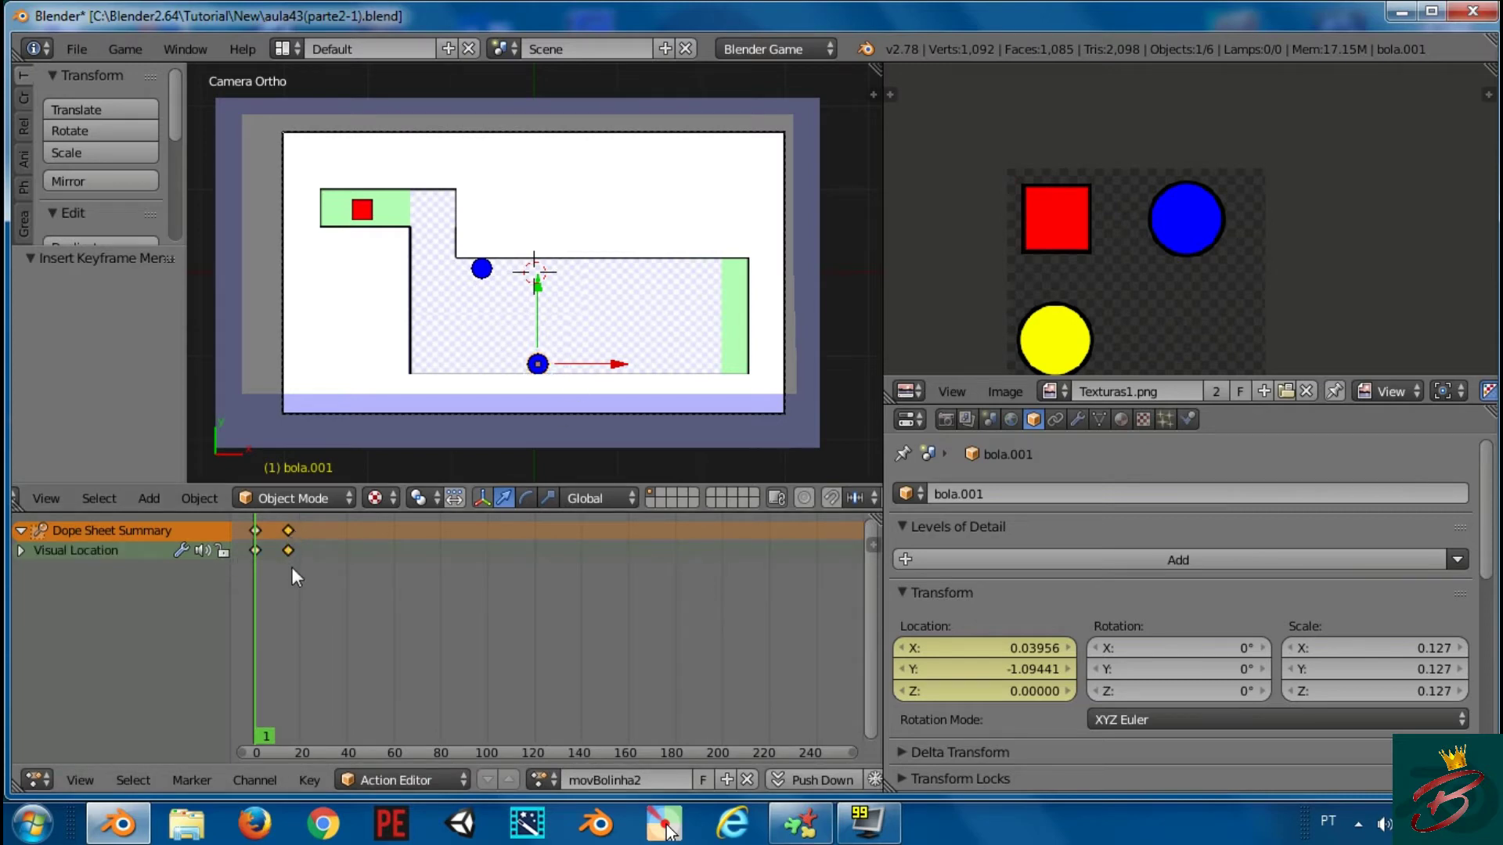
pyautogui.press('g')
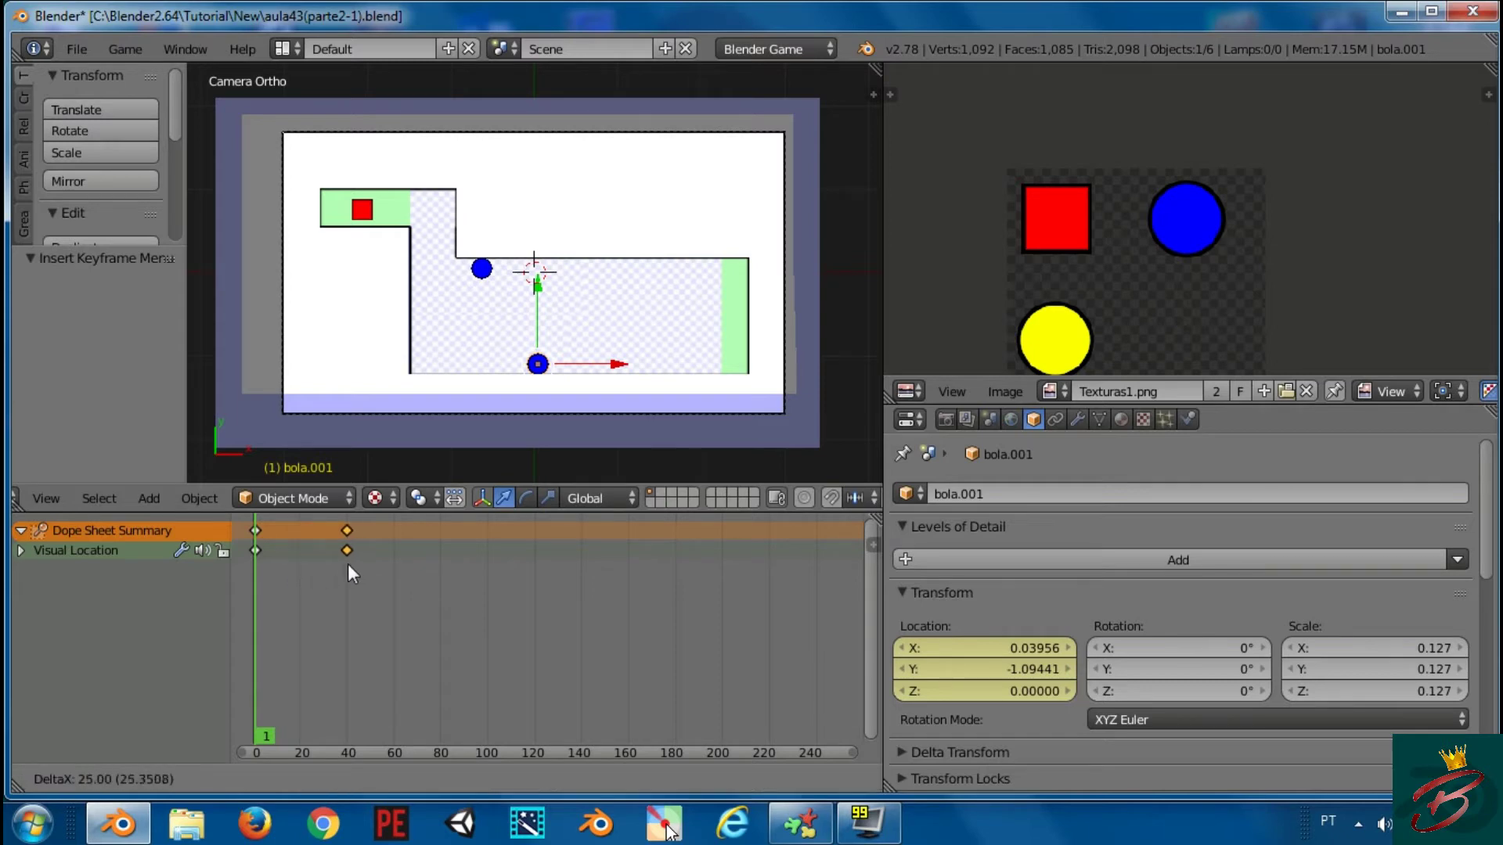
pyautogui.click(269, 570)
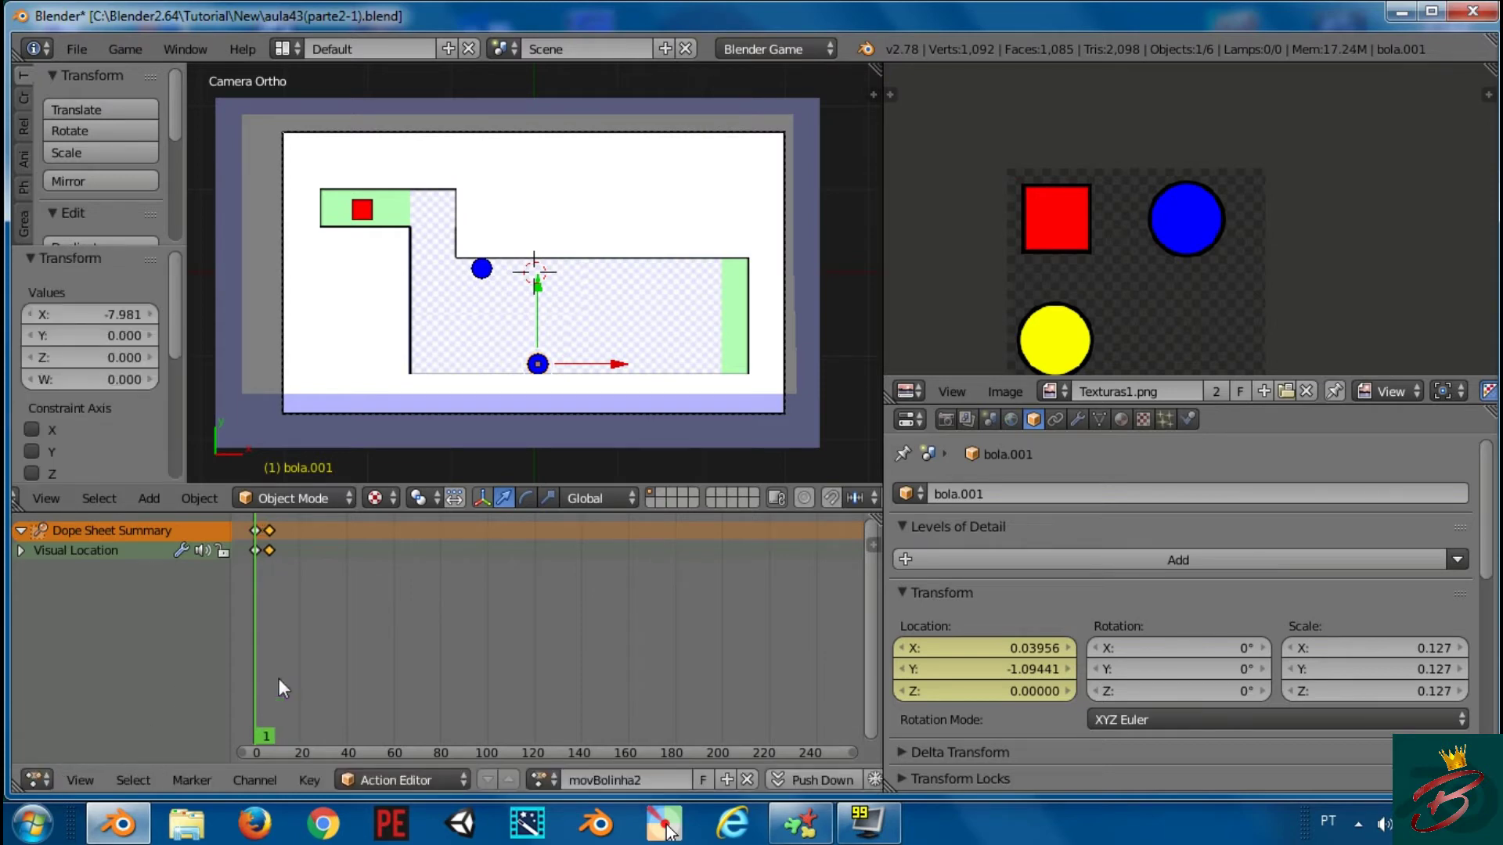
pyautogui.press('Right')
pyautogui.press('Right')
pyautogui.press('Right')
pyautogui.press('Right')
pyautogui.press('Right')
pyautogui.press('Right')
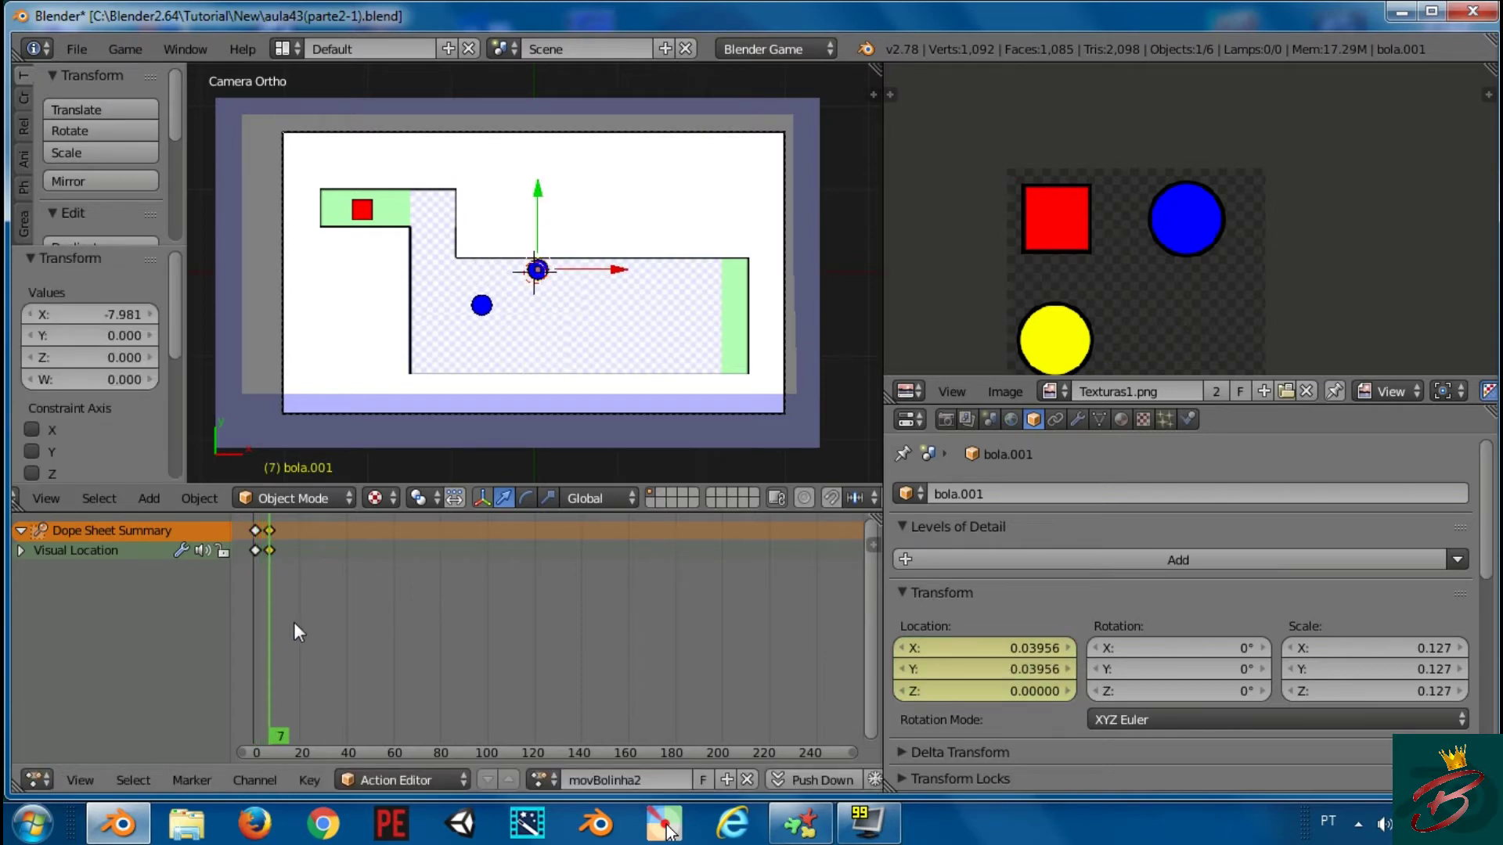
# Set the Action actuator's End frame to 7 and test-run the game
pyautogui.click(35, 780)
pyautogui.click(101, 487)
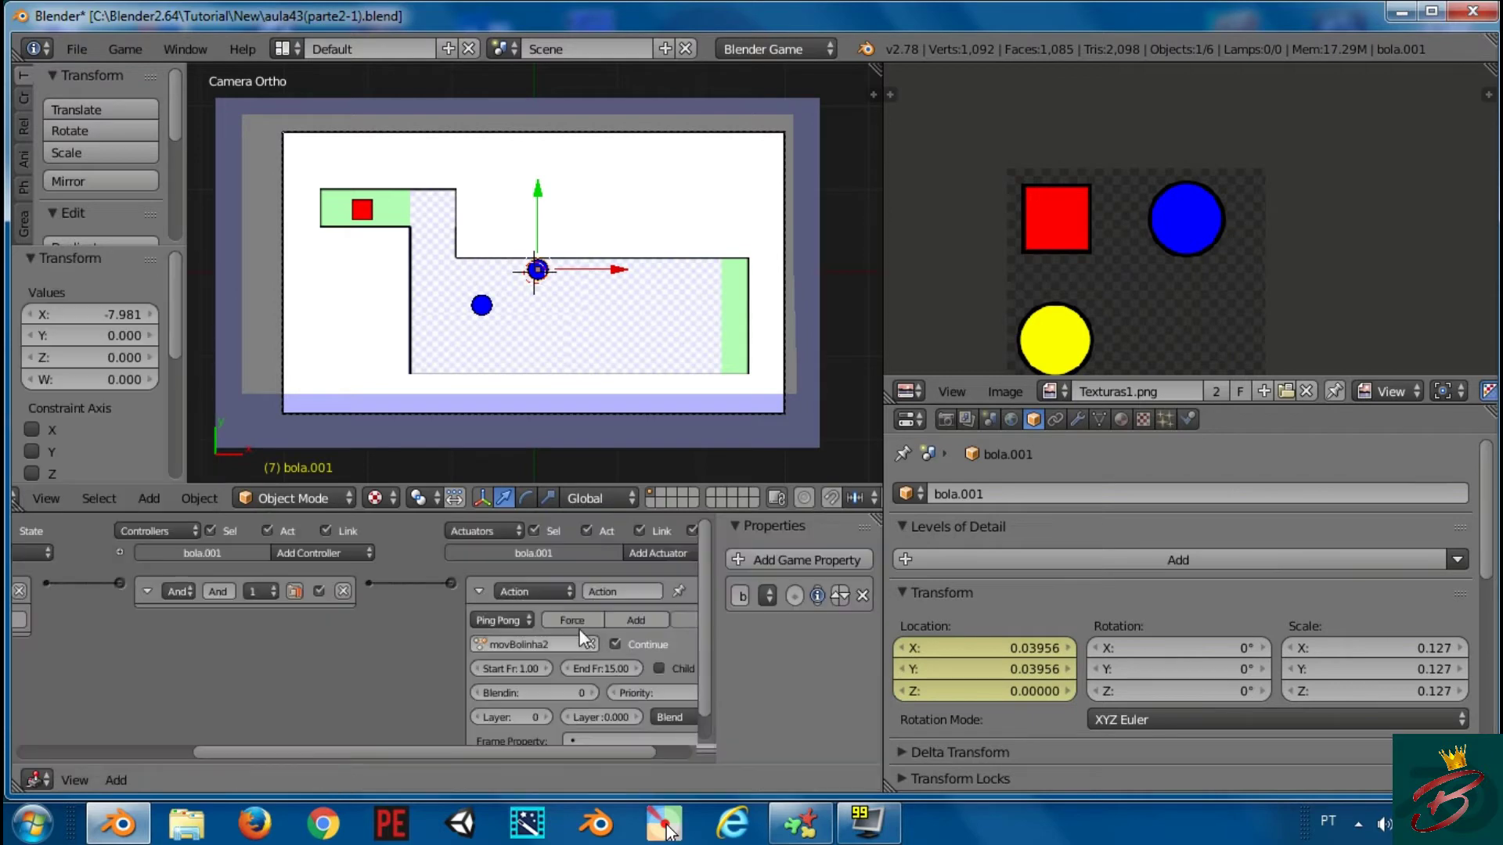
pyautogui.press('Return')
pyautogui.keyDown('ctrl'); pyautogui.scroll(-8, 607, 676); pyautogui.keyUp('ctrl')
pyautogui.press('p')
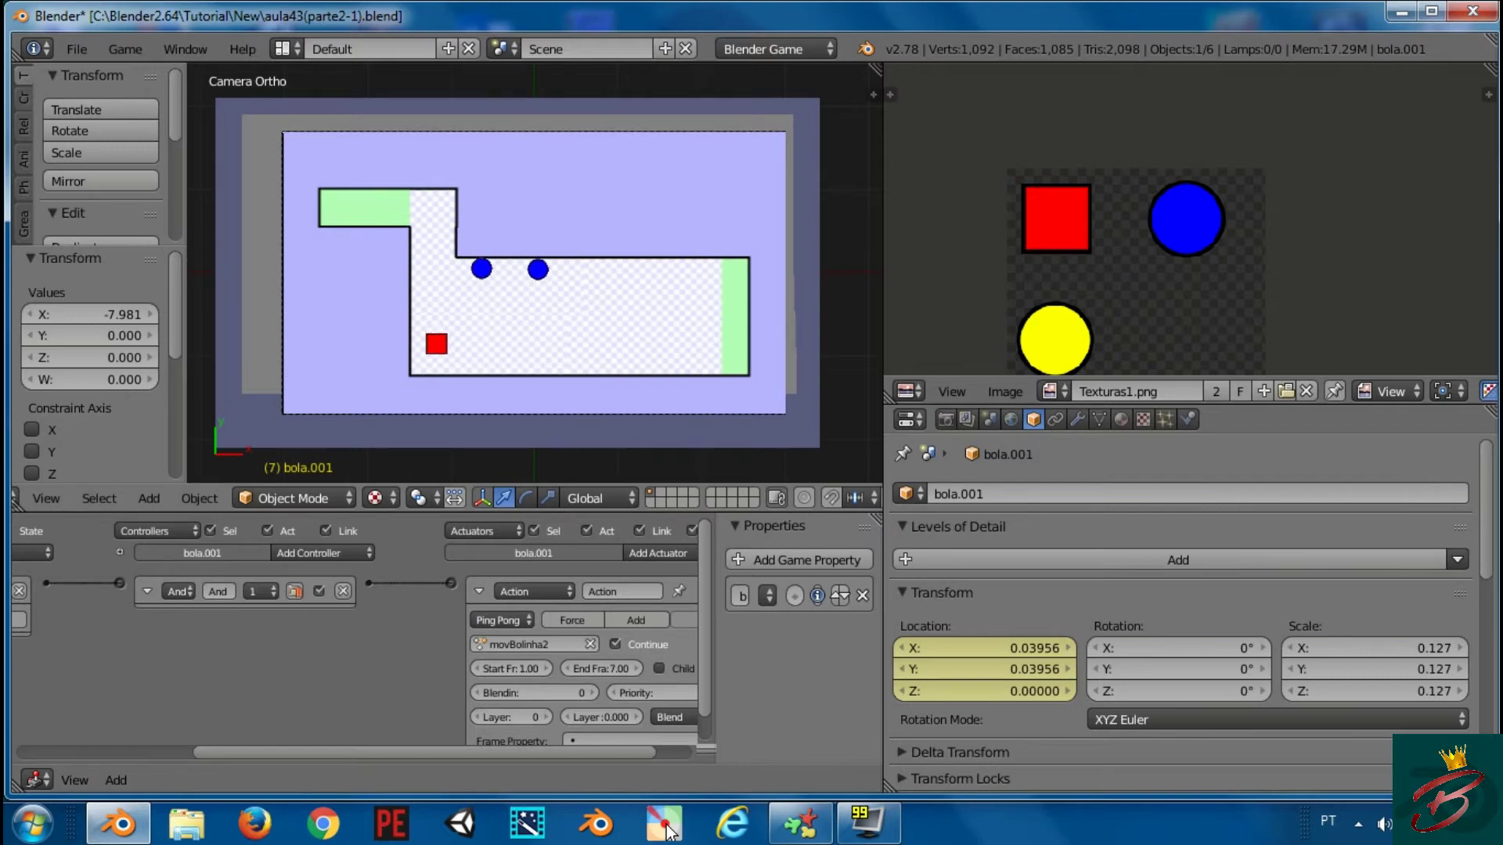
pyautogui.press('Escape')
pyautogui.click(36, 779)
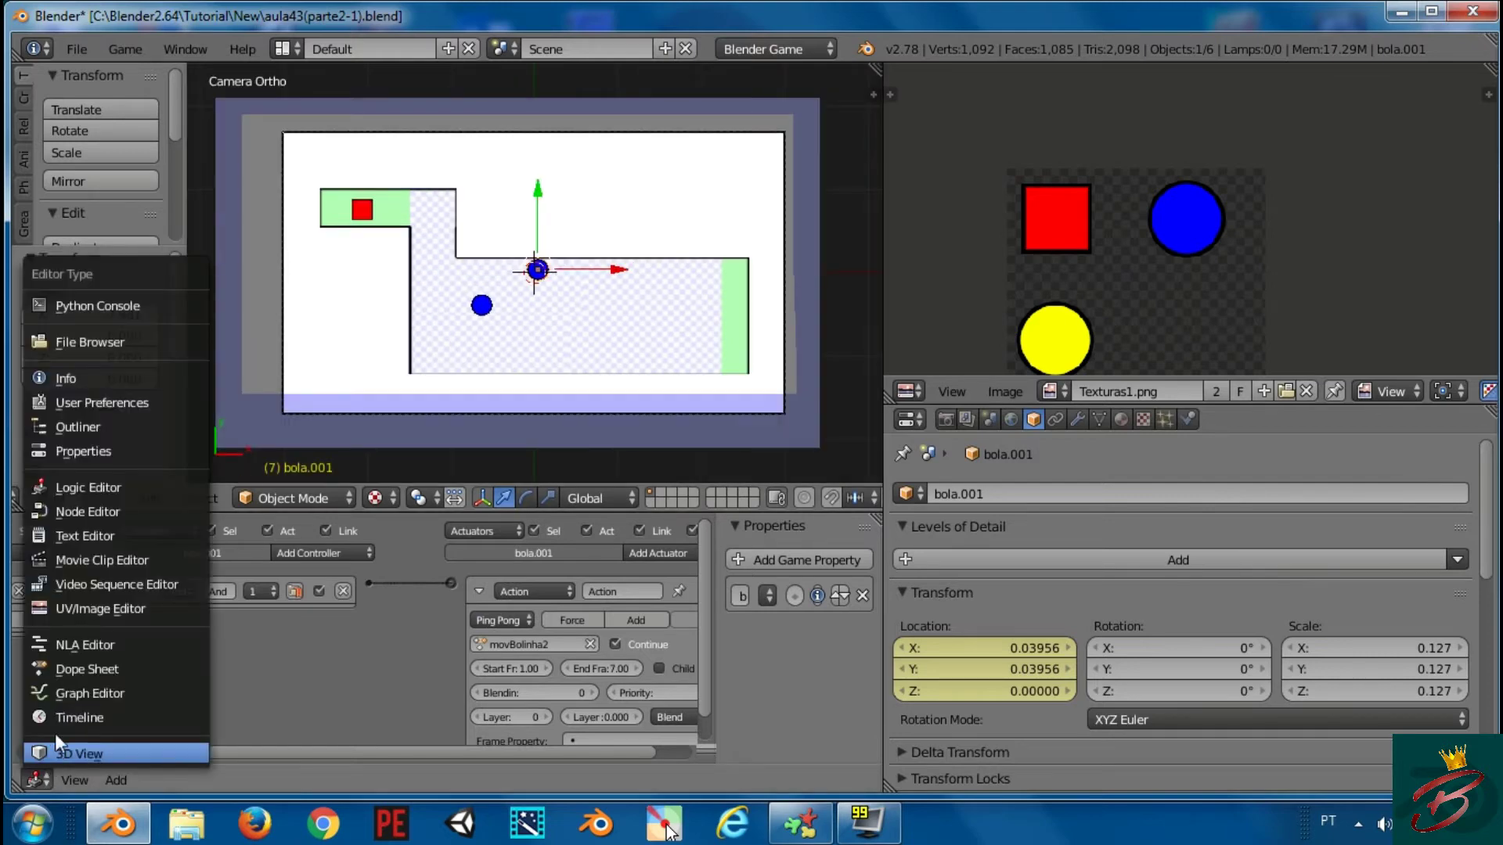
# Push the ball's upper keyframe later in the Dope Sheet, to about frame 22
pyautogui.click(81, 669)
pyautogui.press('g')
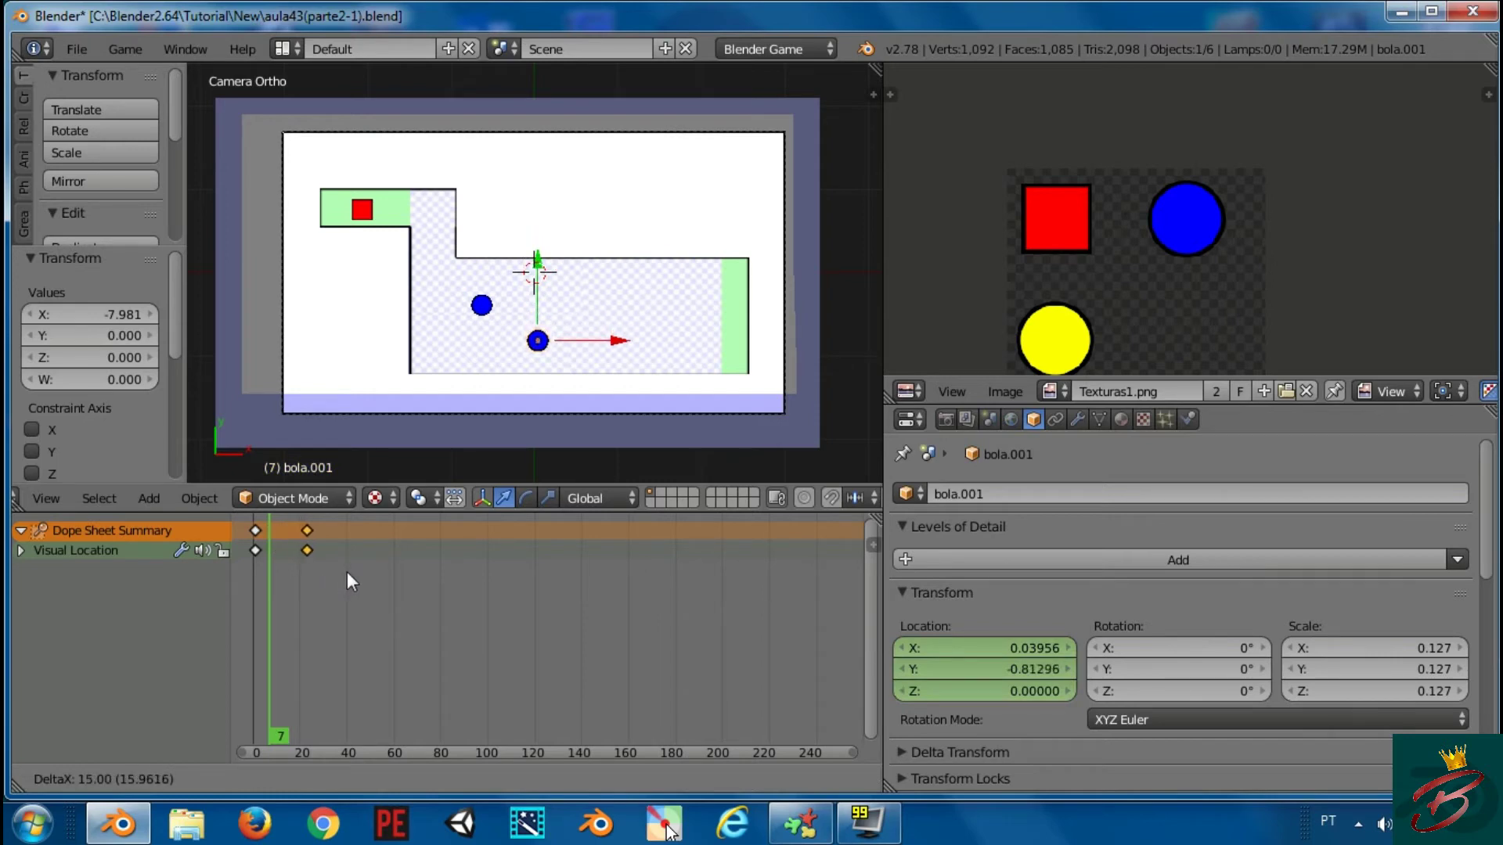
pyautogui.click(346, 571)
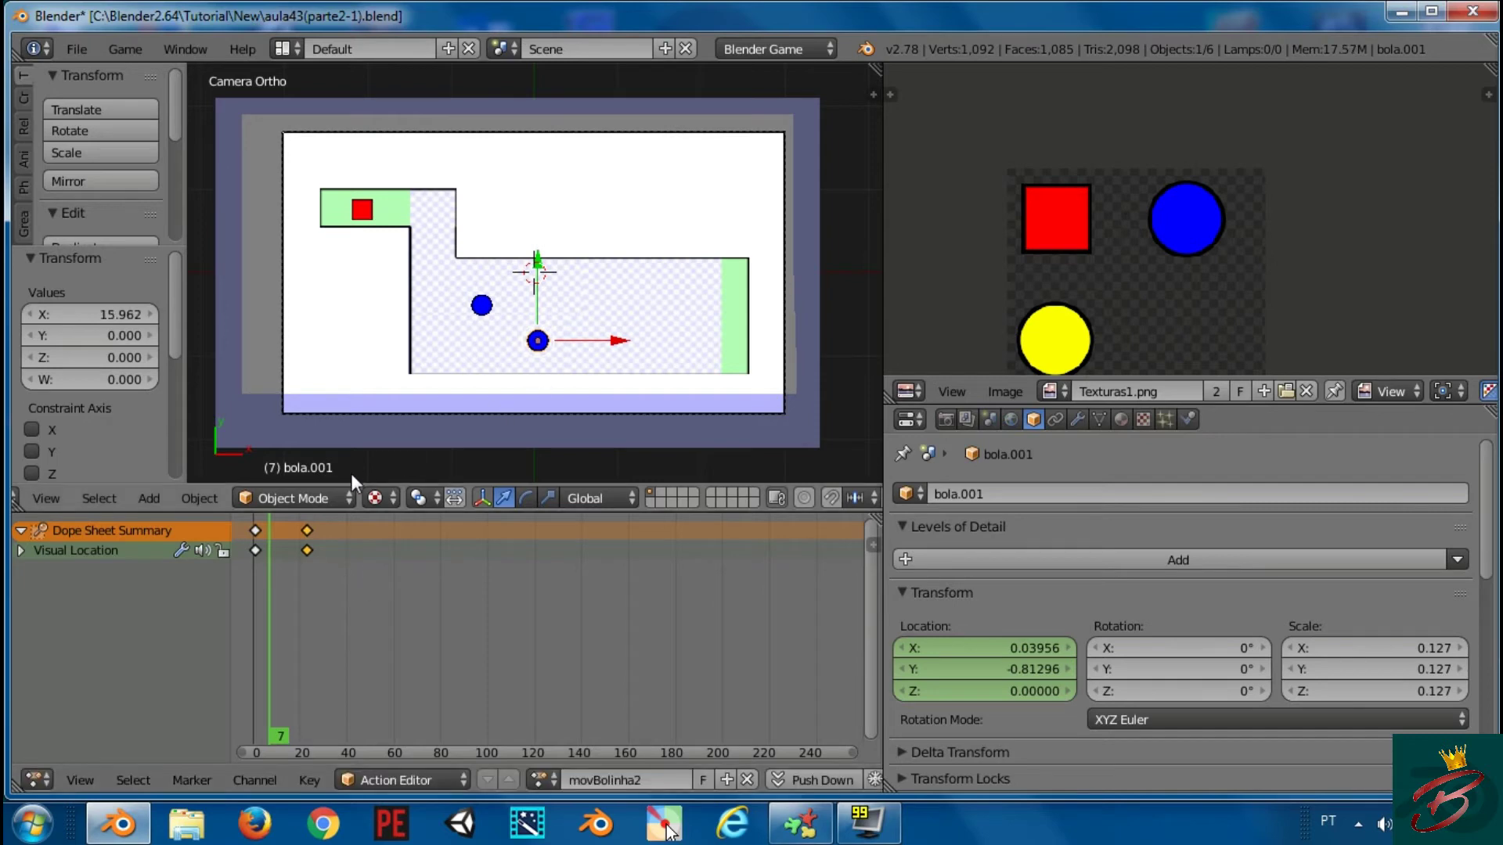
# Set the Action actuator's End frame to 15 and briefly play-test the game
pyautogui.click(36, 779)
pyautogui.click(107, 485)
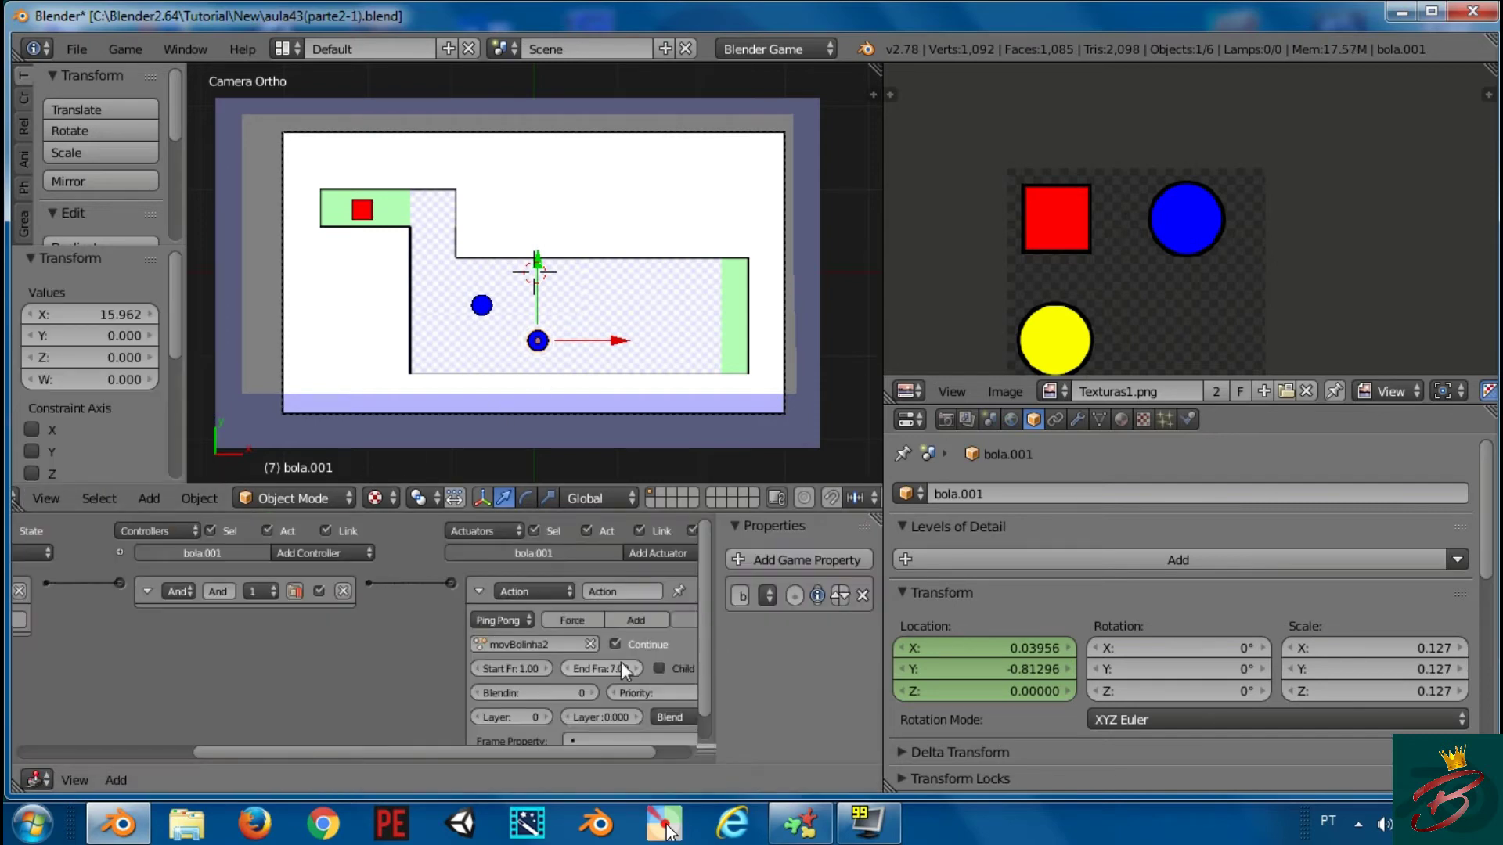
pyautogui.write('15')
pyautogui.press('Return')
pyautogui.press('p')
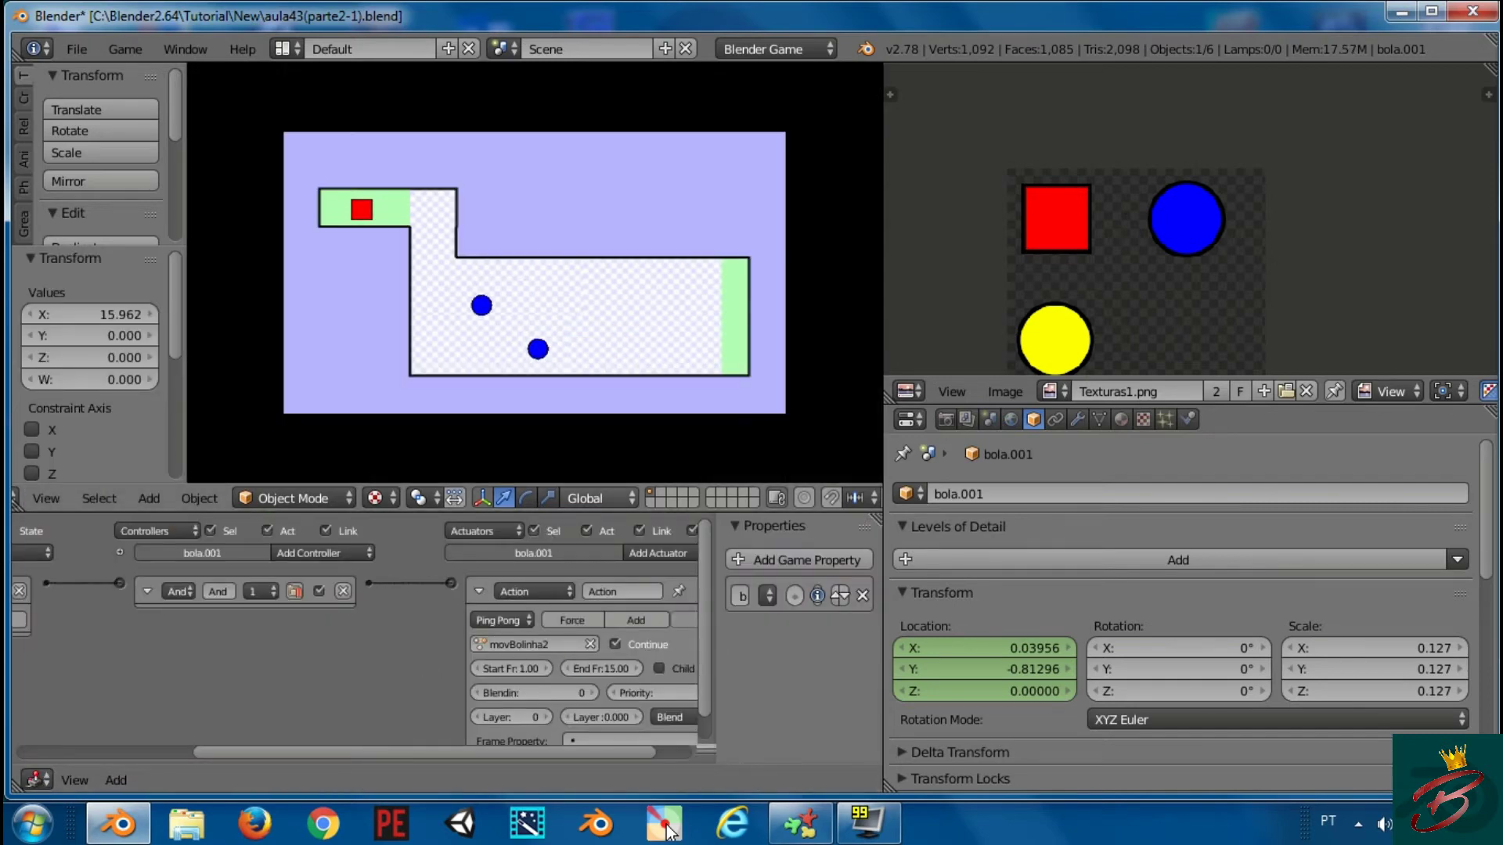
pyautogui.press('Escape')
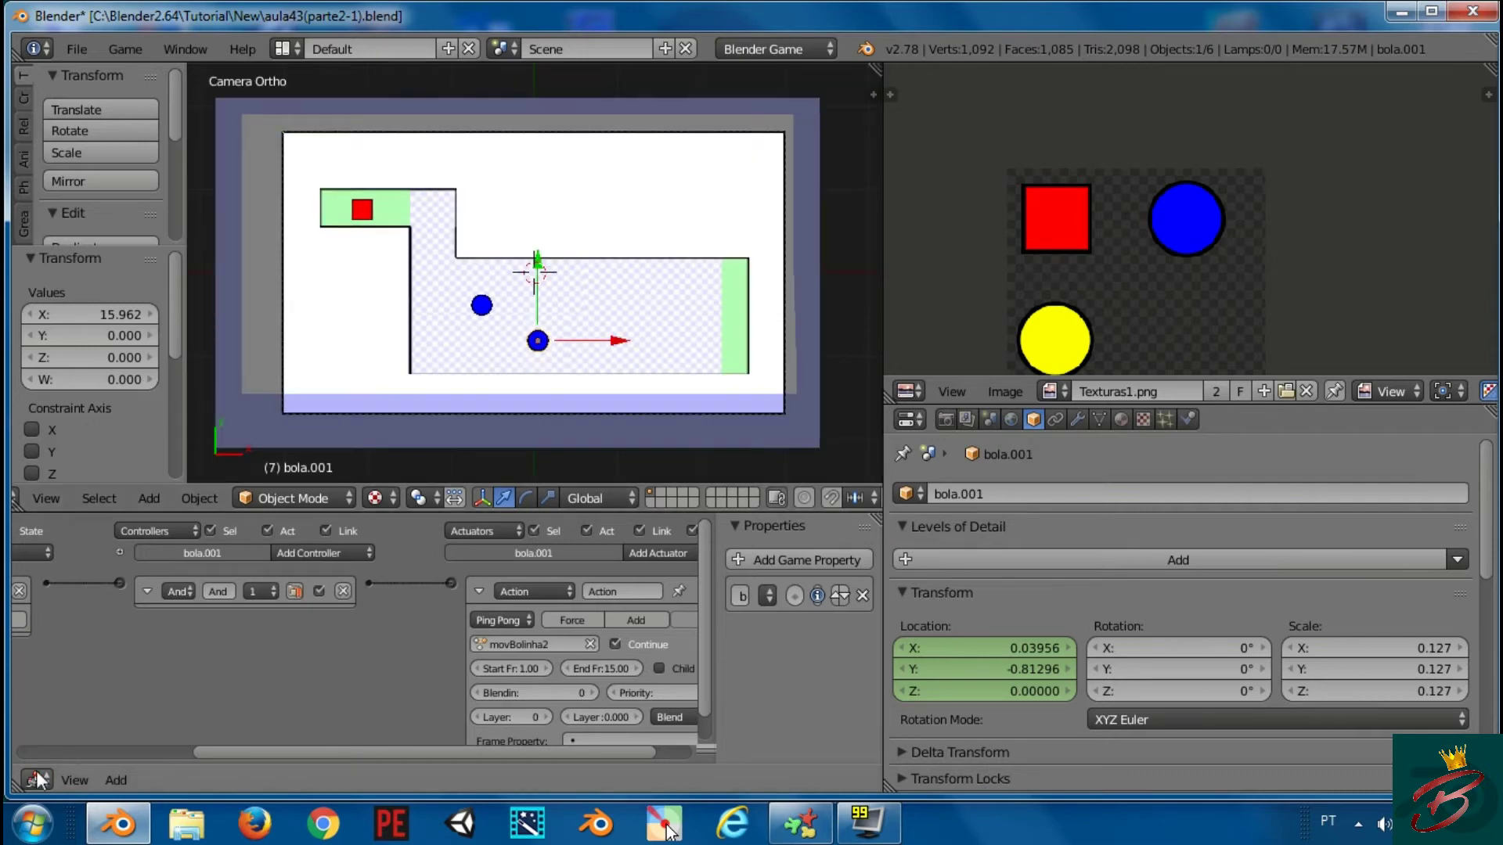
# In the Action Editor, select the ball's first keyframe and scrub through its motion
pyautogui.click(36, 770)
pyautogui.click(86, 479)
pyautogui.click(37, 774)
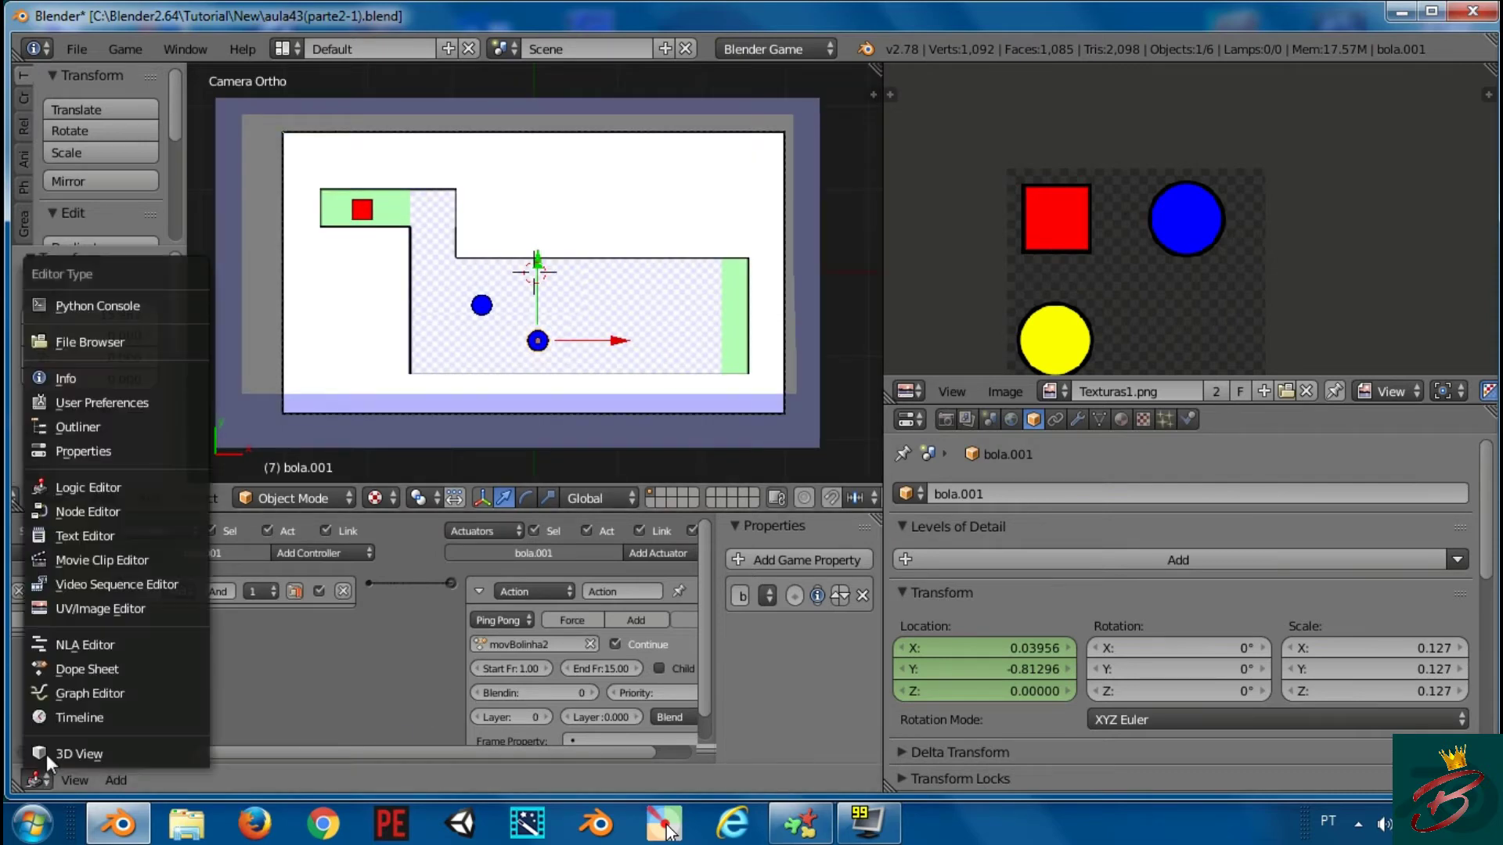
pyautogui.click(83, 670)
pyautogui.click(251, 548)
pyautogui.rightClick(252, 546)
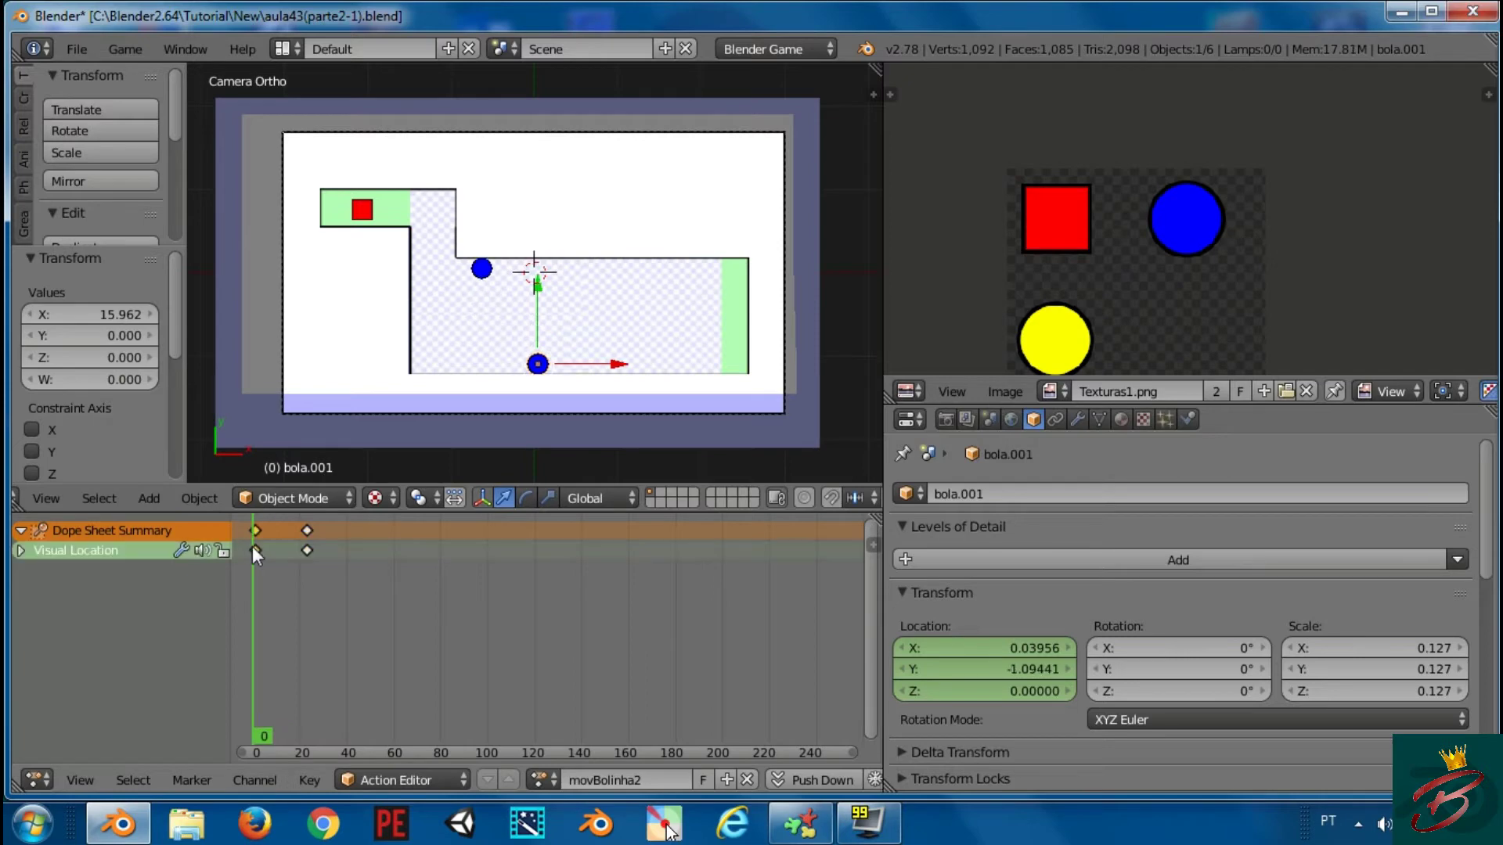
pyautogui.moveTo(308, 545); pyautogui.dragTo(251, 557)
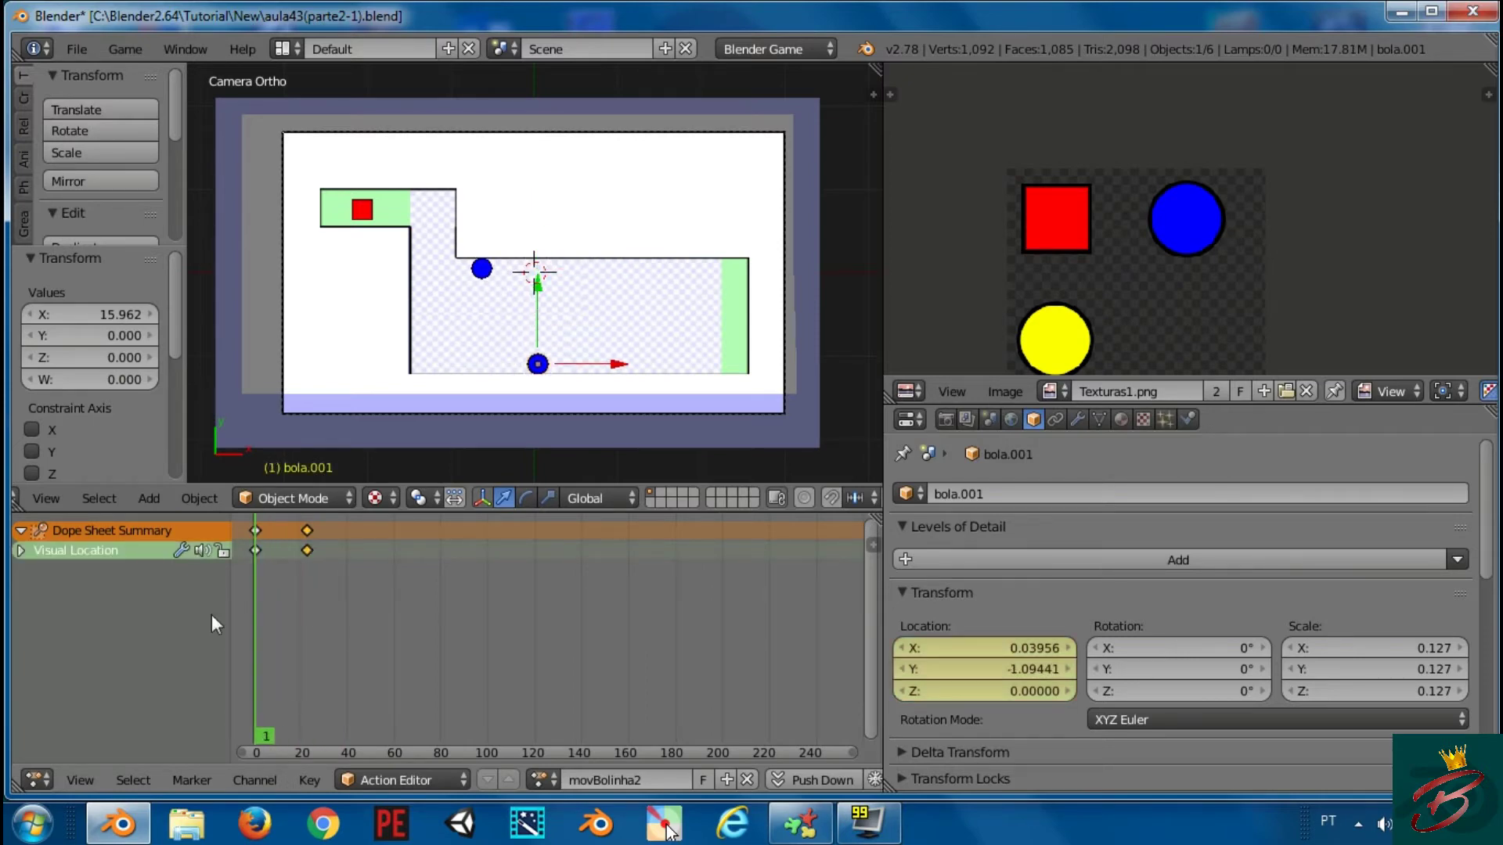
# Return the lower area to the Logic Editor and test-run the game
pyautogui.click(37, 780)
pyautogui.click(107, 494)
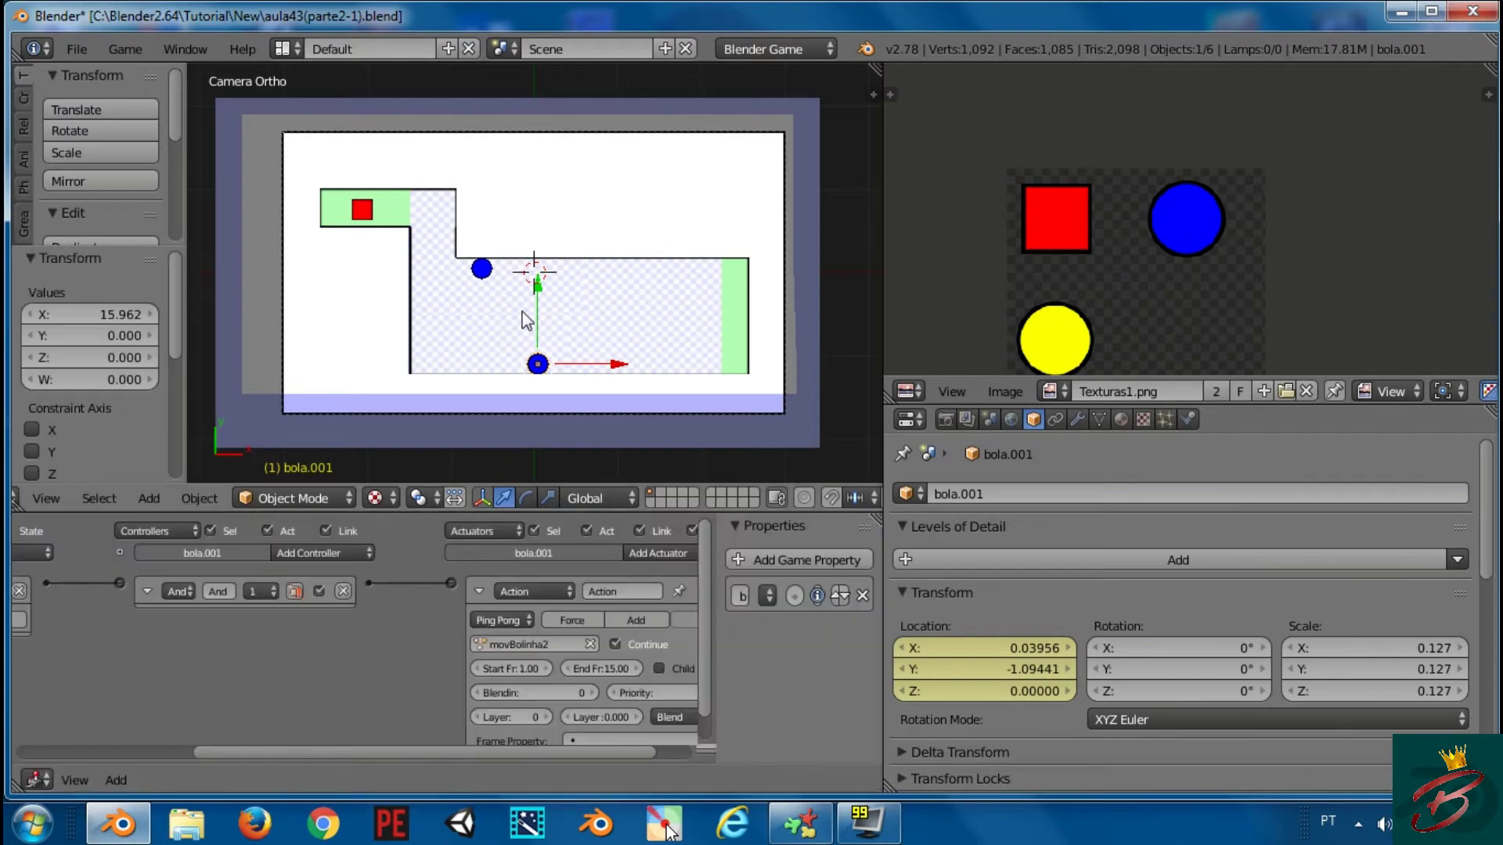
pyautogui.press('p')
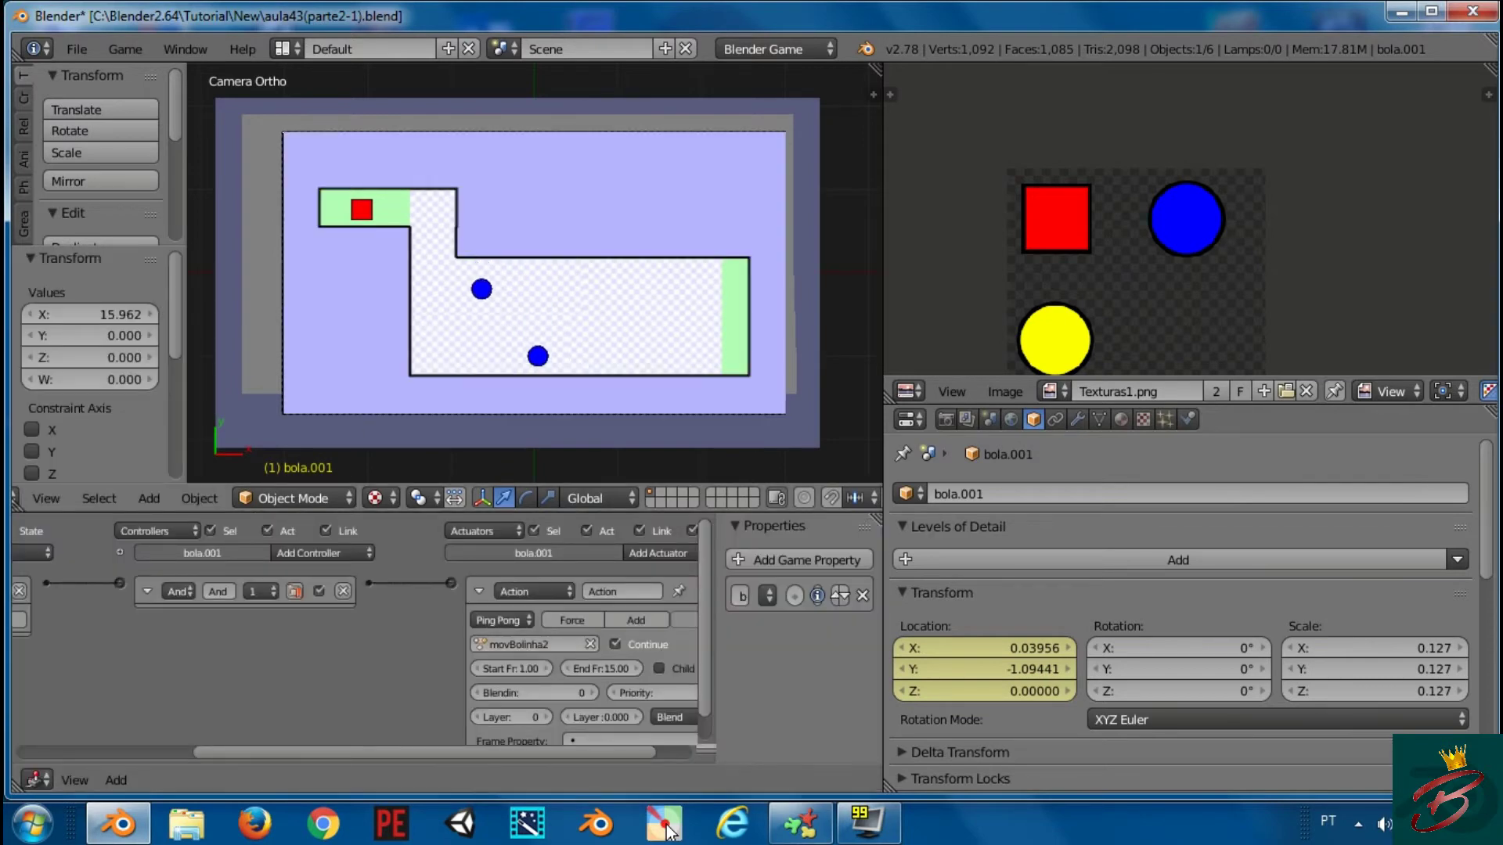
pyautogui.press('Escape')
# Select the frame-23 keyframe to view the ball's upper position, then run the game again
pyautogui.click(36, 779)
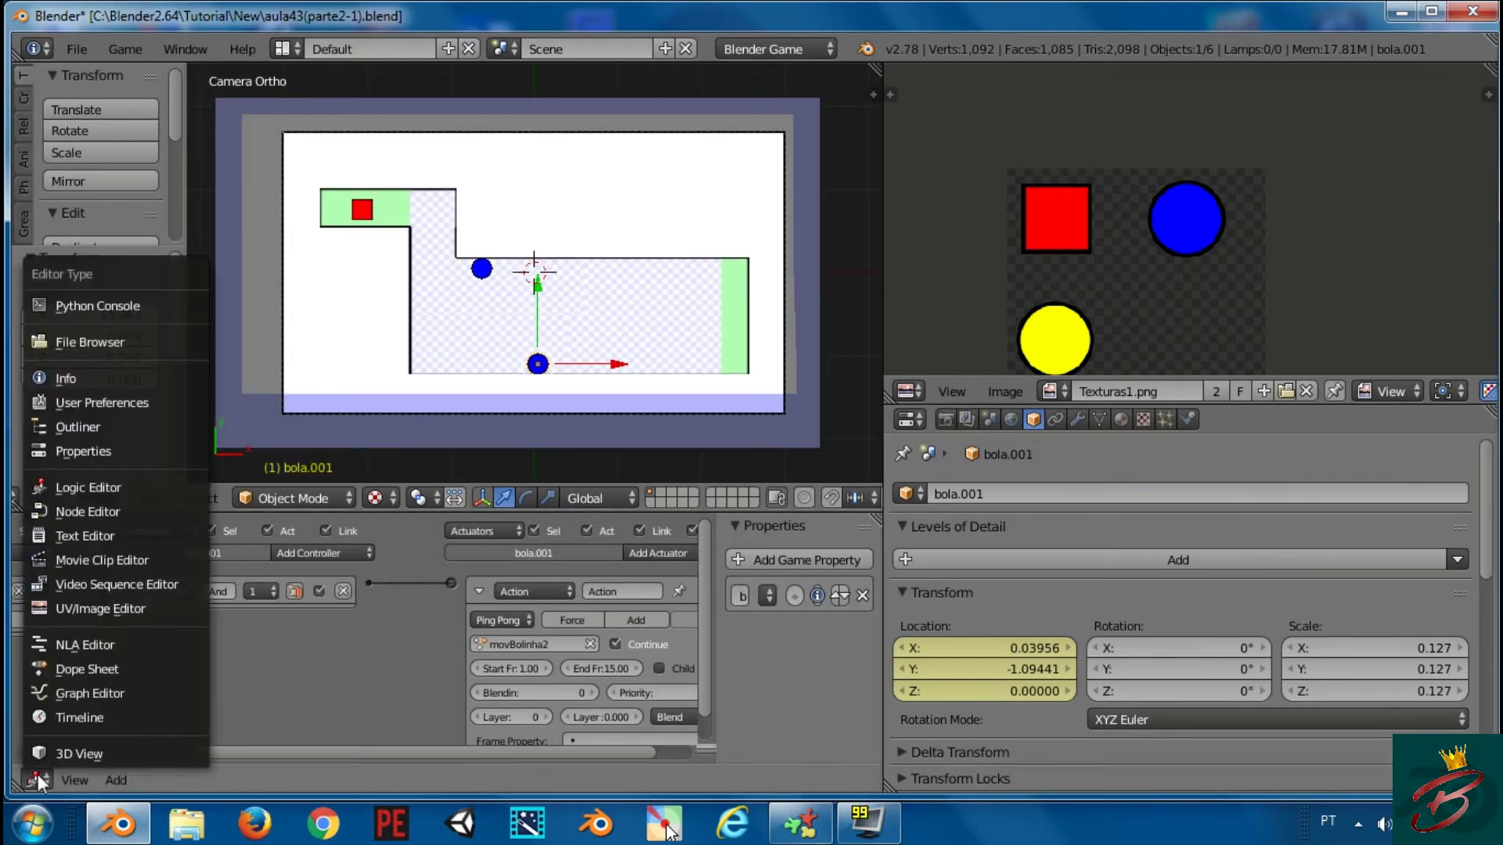
pyautogui.click(129, 488)
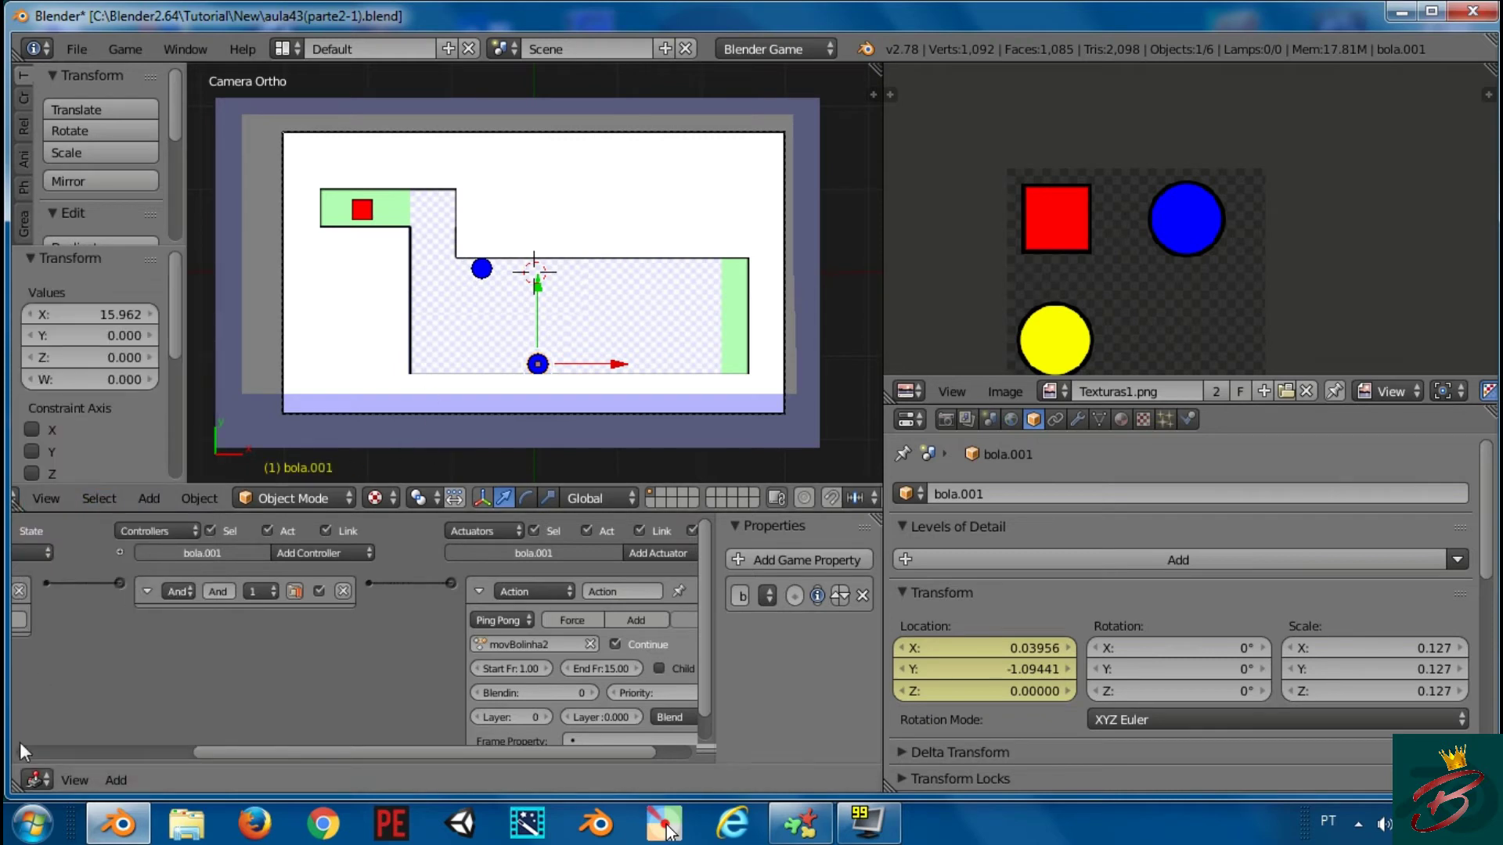
pyautogui.click(36, 778)
pyautogui.click(82, 665)
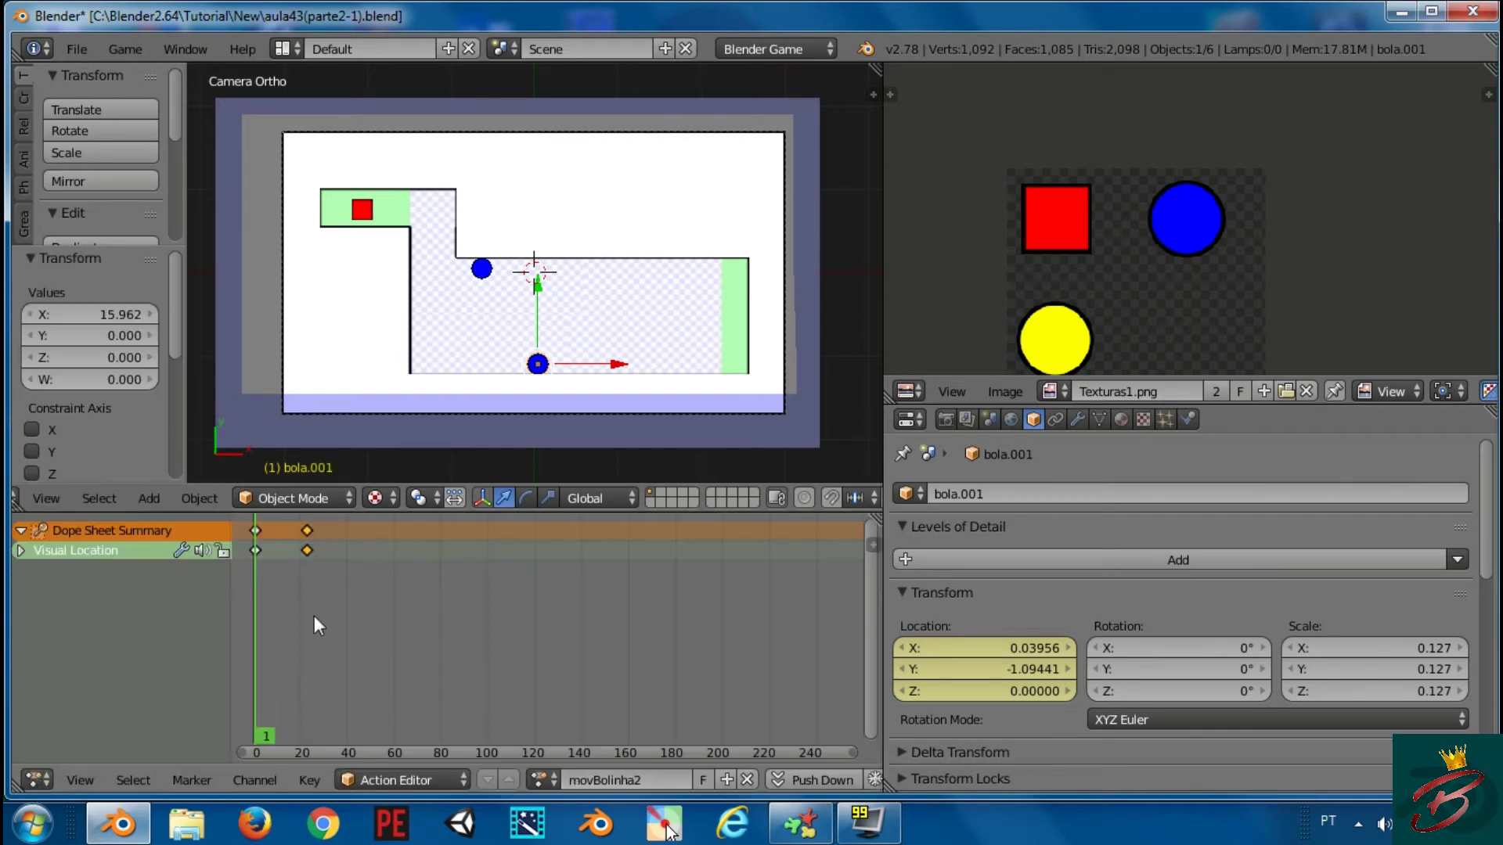
pyautogui.moveTo(269, 602); pyautogui.dragTo(256, 598)
pyautogui.rightClick(303, 549)
pyautogui.press('Up')
pyautogui.press('Left')
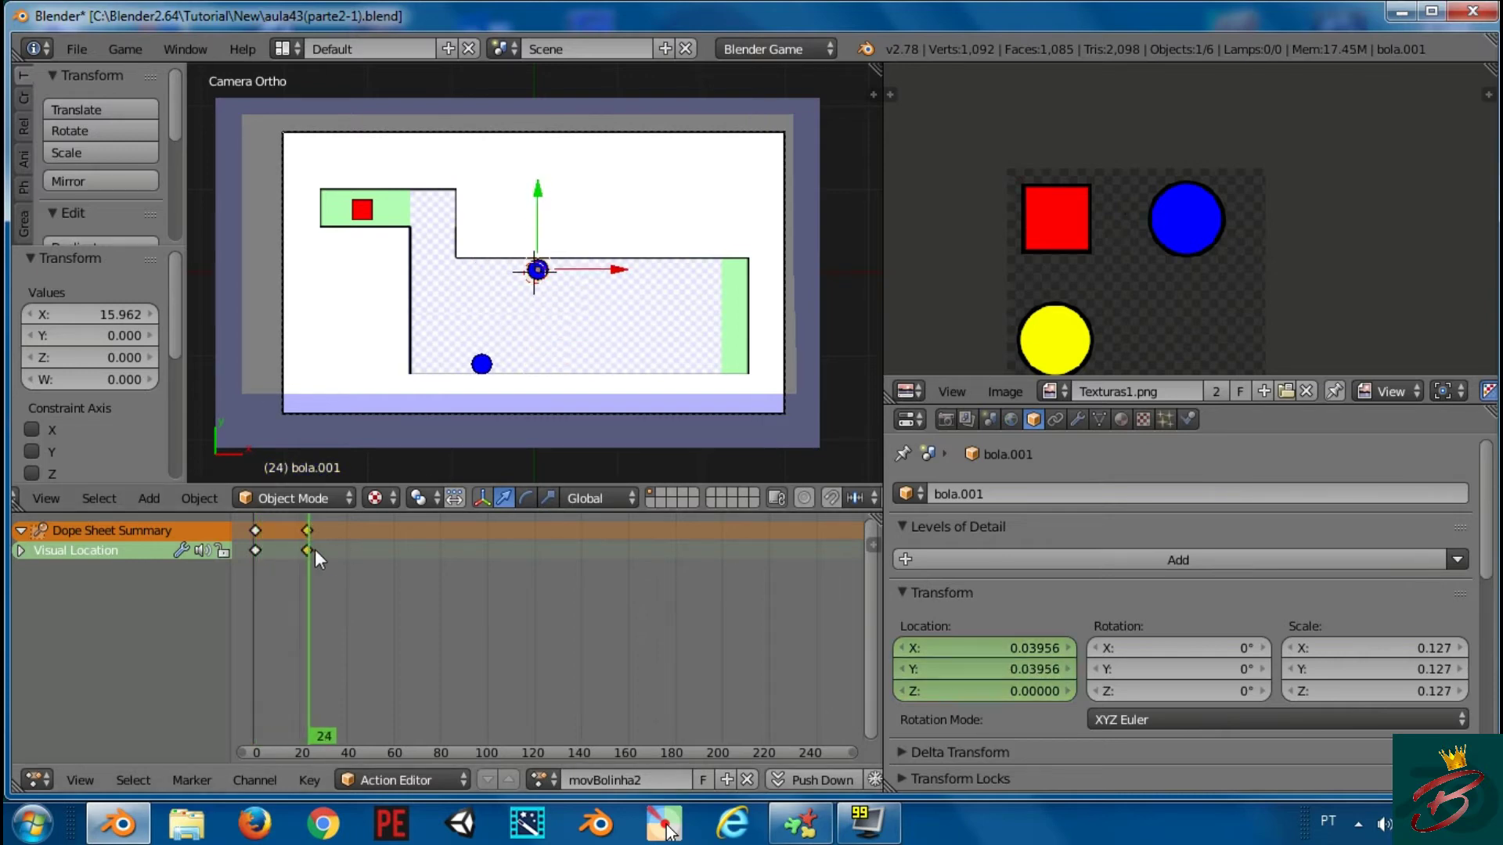
pyautogui.press('Right')
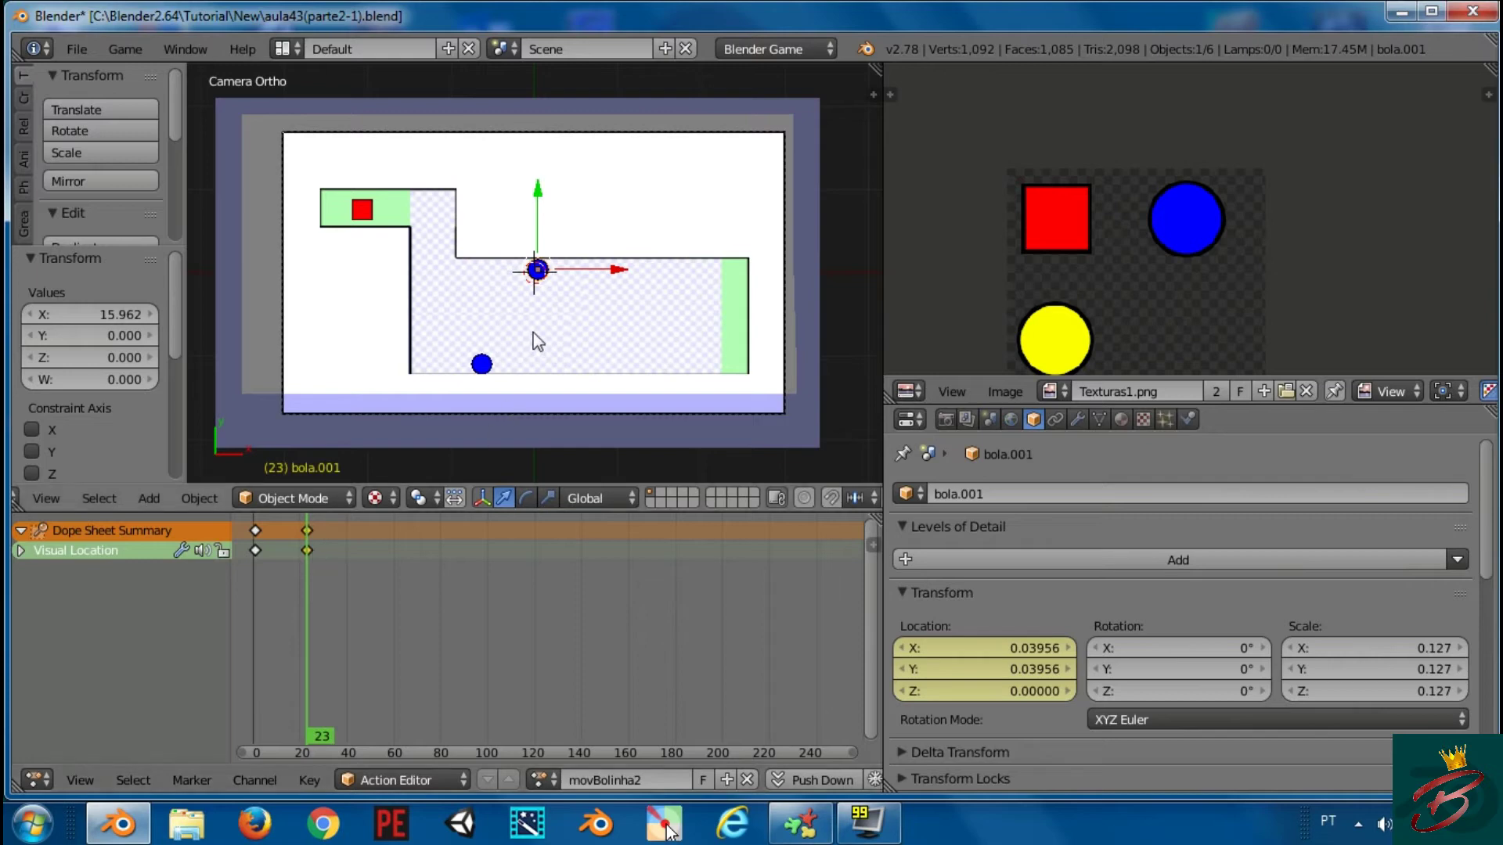
pyautogui.press('p')
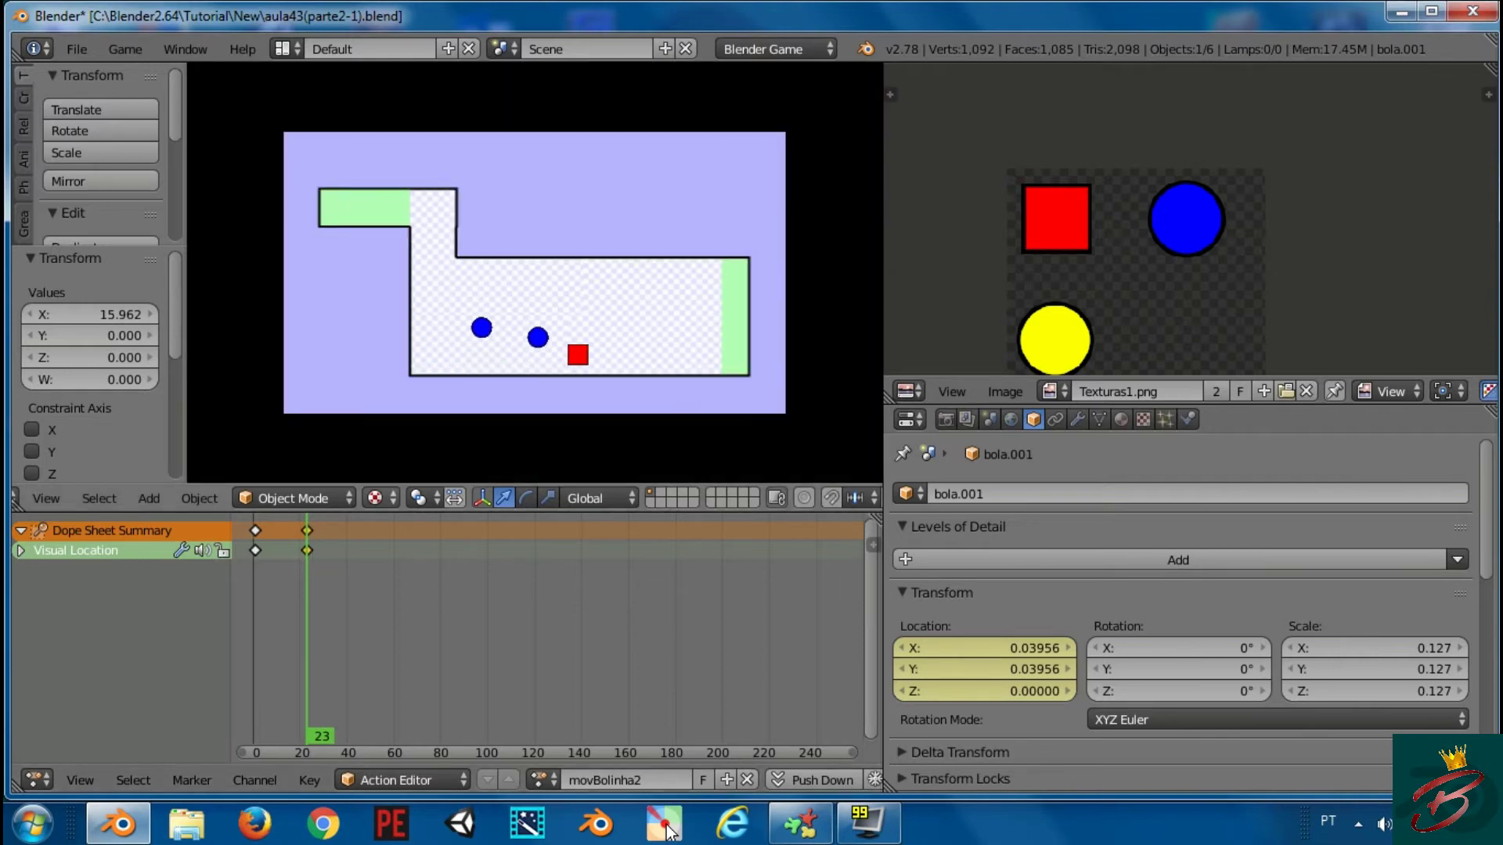
pyautogui.press('Escape')
# Duplicate the lower ball bola along X, test it in-game, then delete the copy
pyautogui.rightClick(481, 364)
pyautogui.hotkey('shift', 'd')
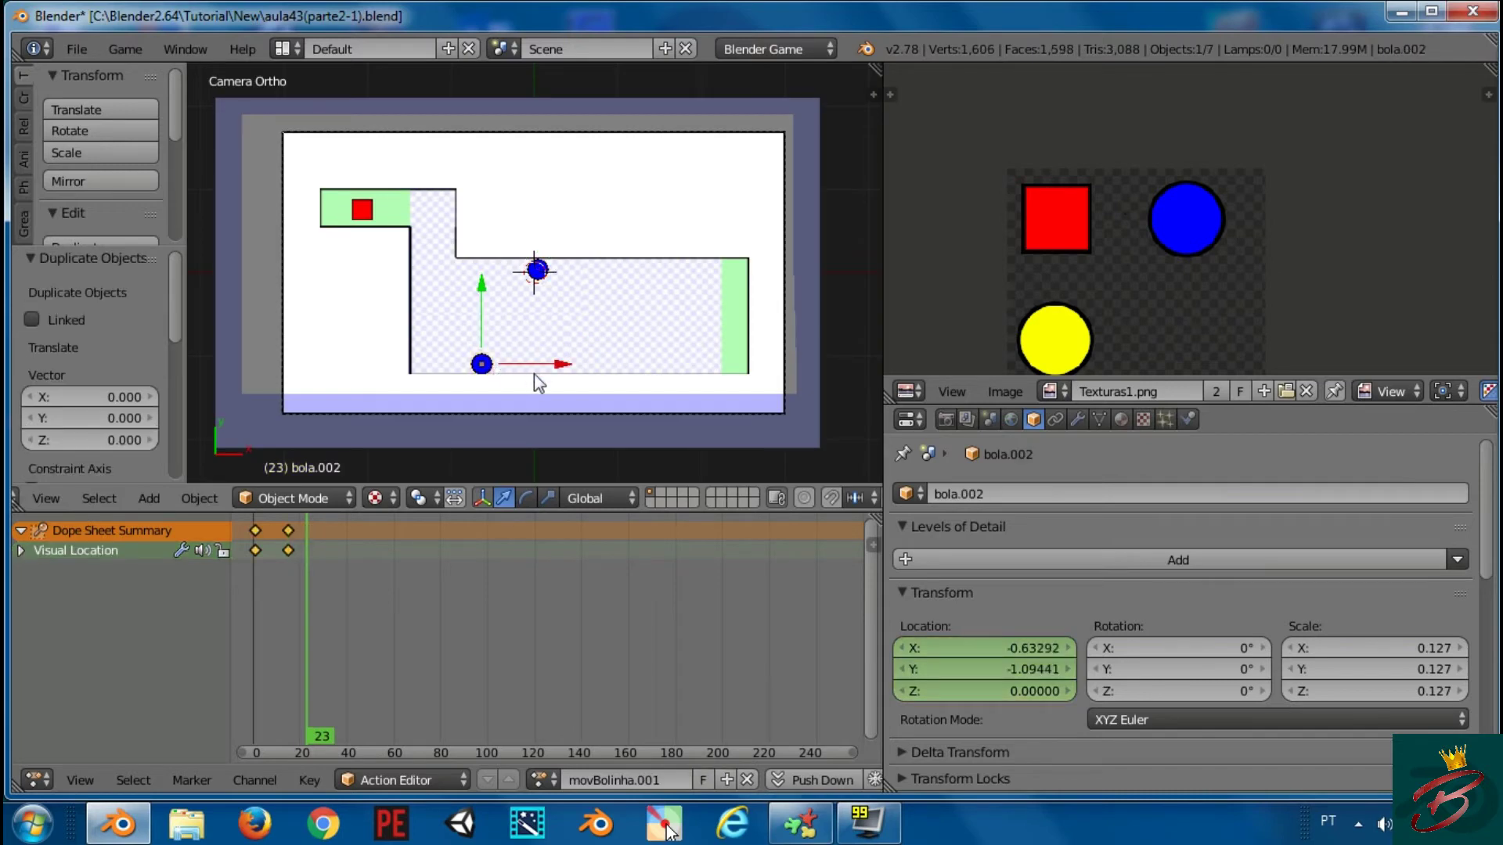
pyautogui.press('x')
pyautogui.click(648, 374)
pyautogui.press('p')
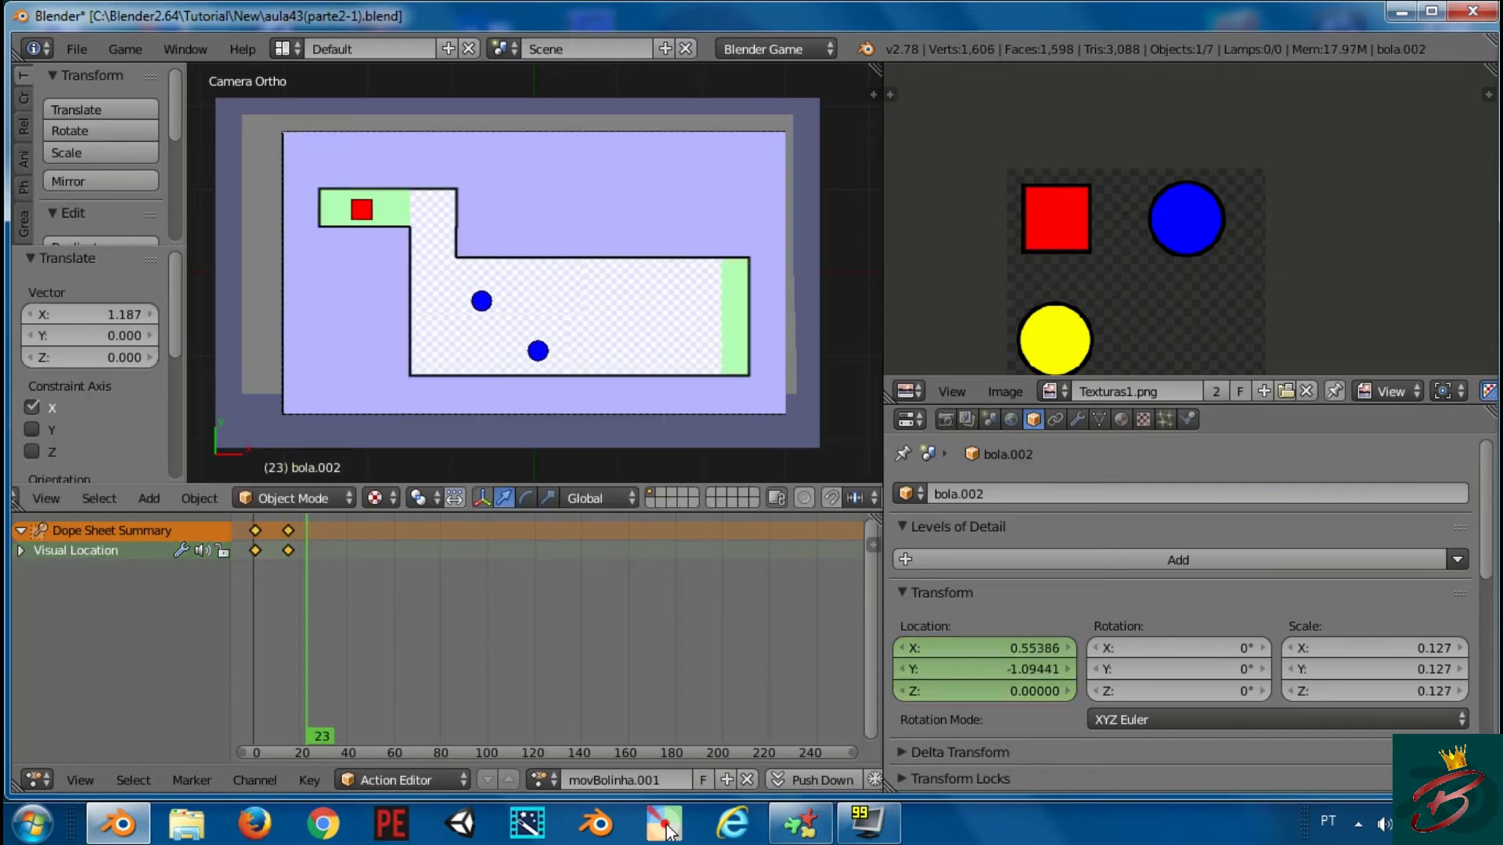
pyautogui.press('Escape')
pyautogui.press('Delete')
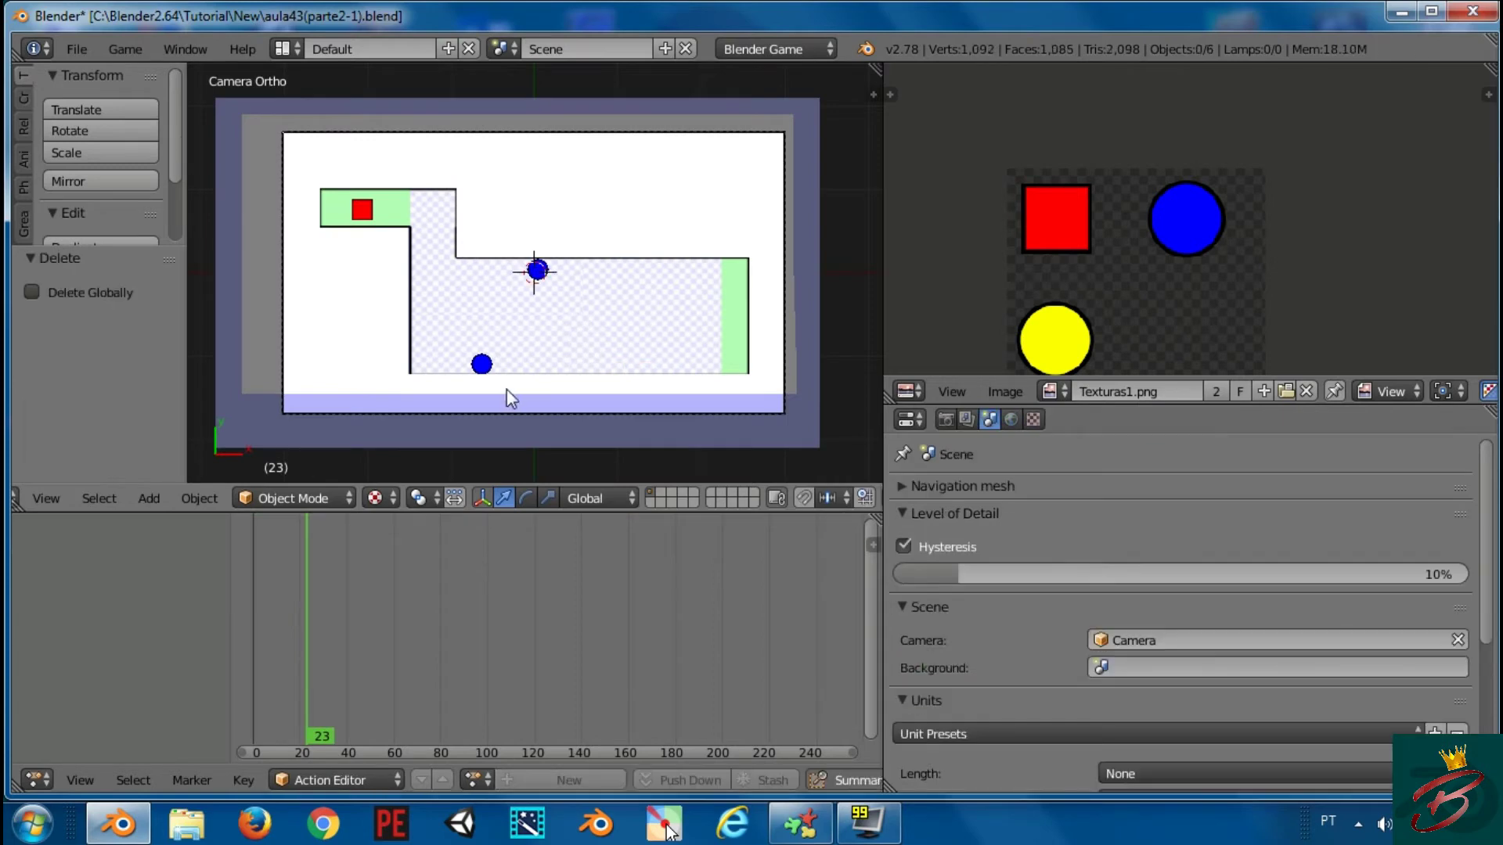
# Enter Edit Mode on bola, select its whole mesh, and return to the camera view
pyautogui.rightClick(483, 366)
pyautogui.press('Tab')
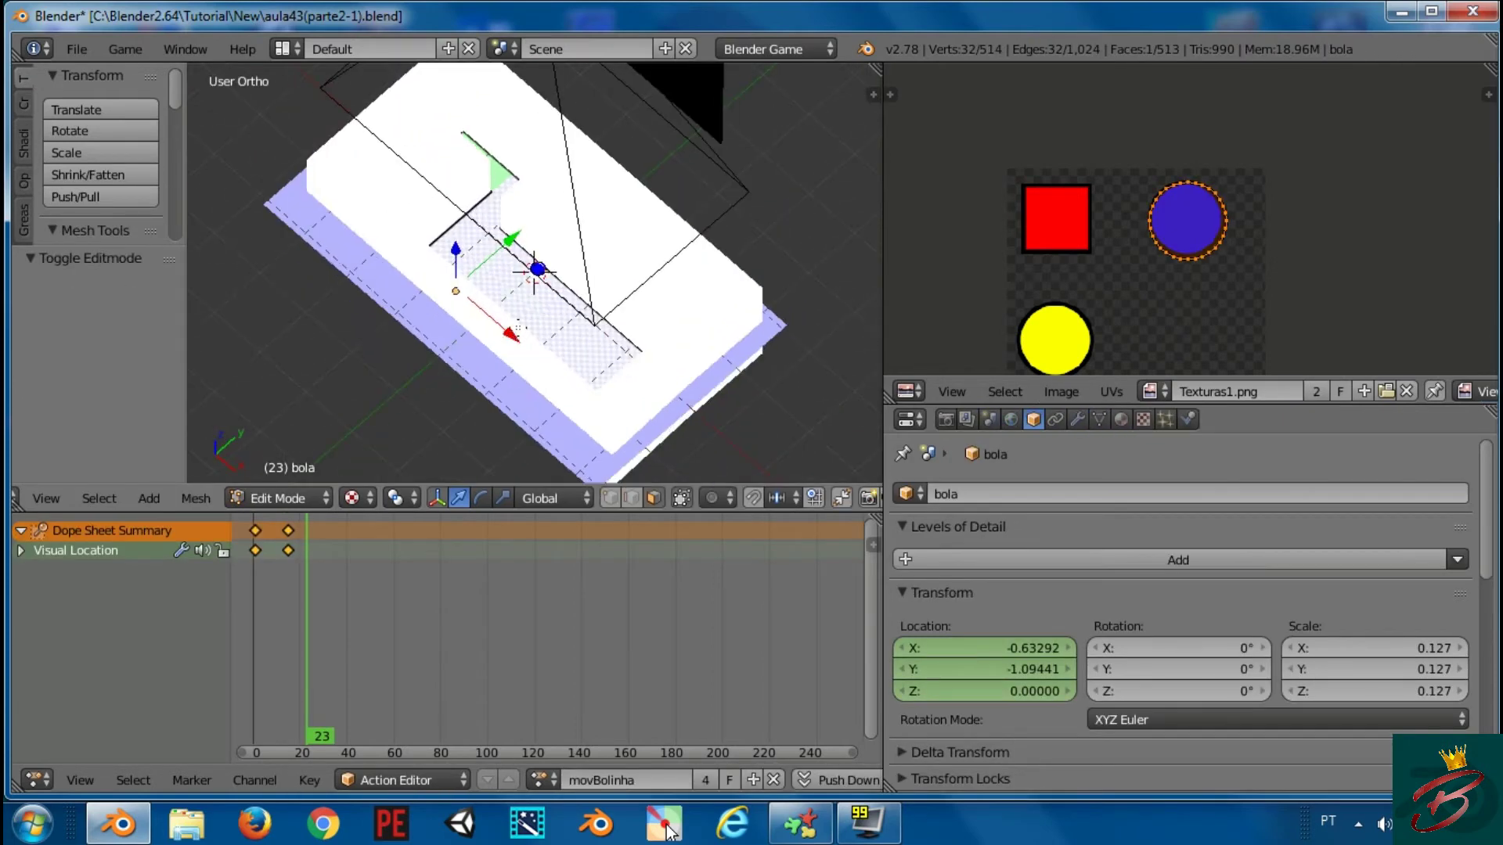
pyautogui.press('KP_Divide')
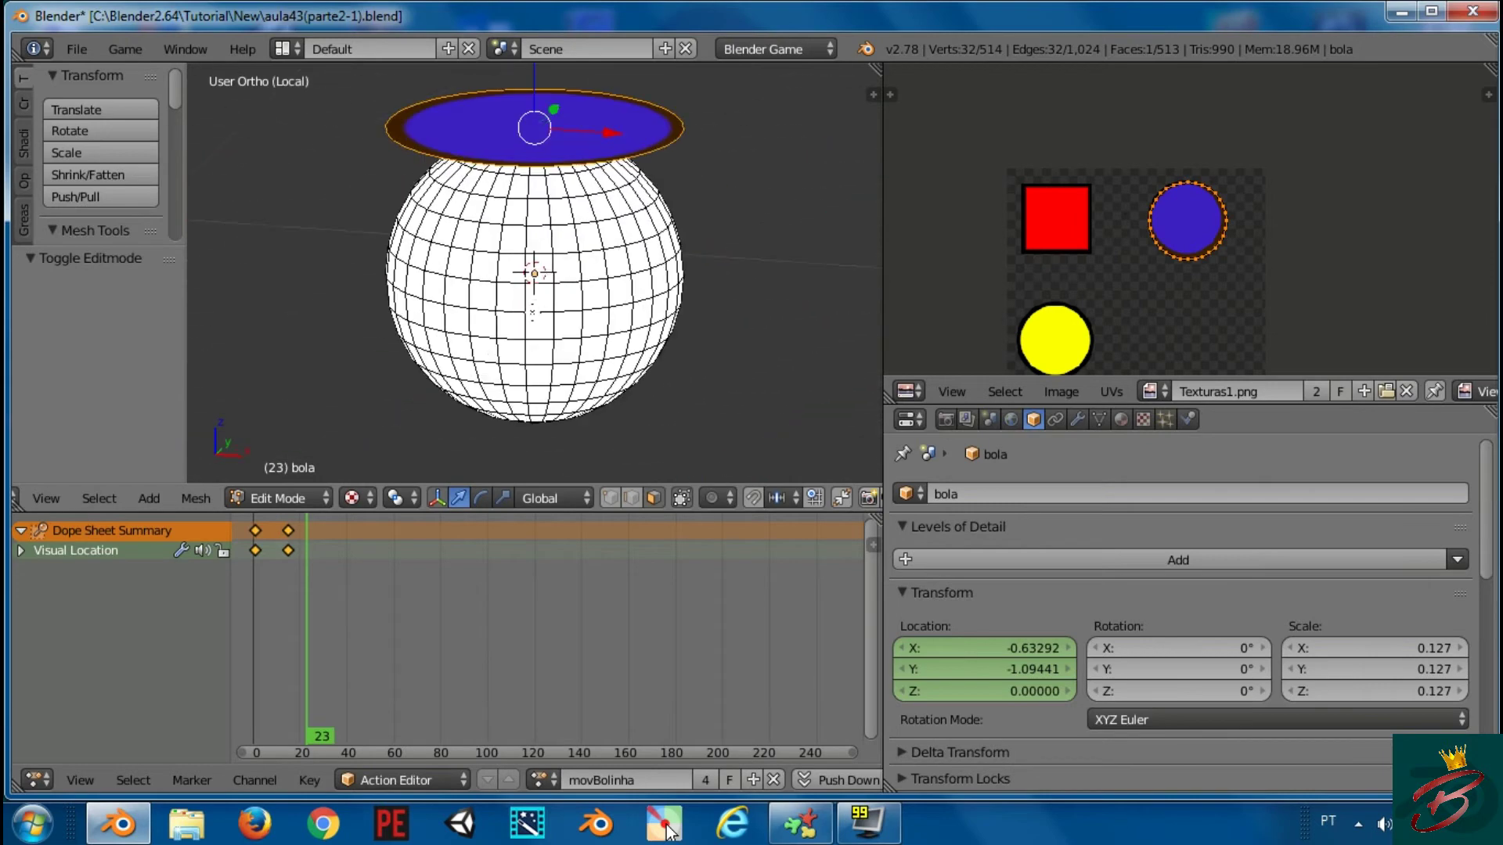
pyautogui.press('a')
pyautogui.press('a')
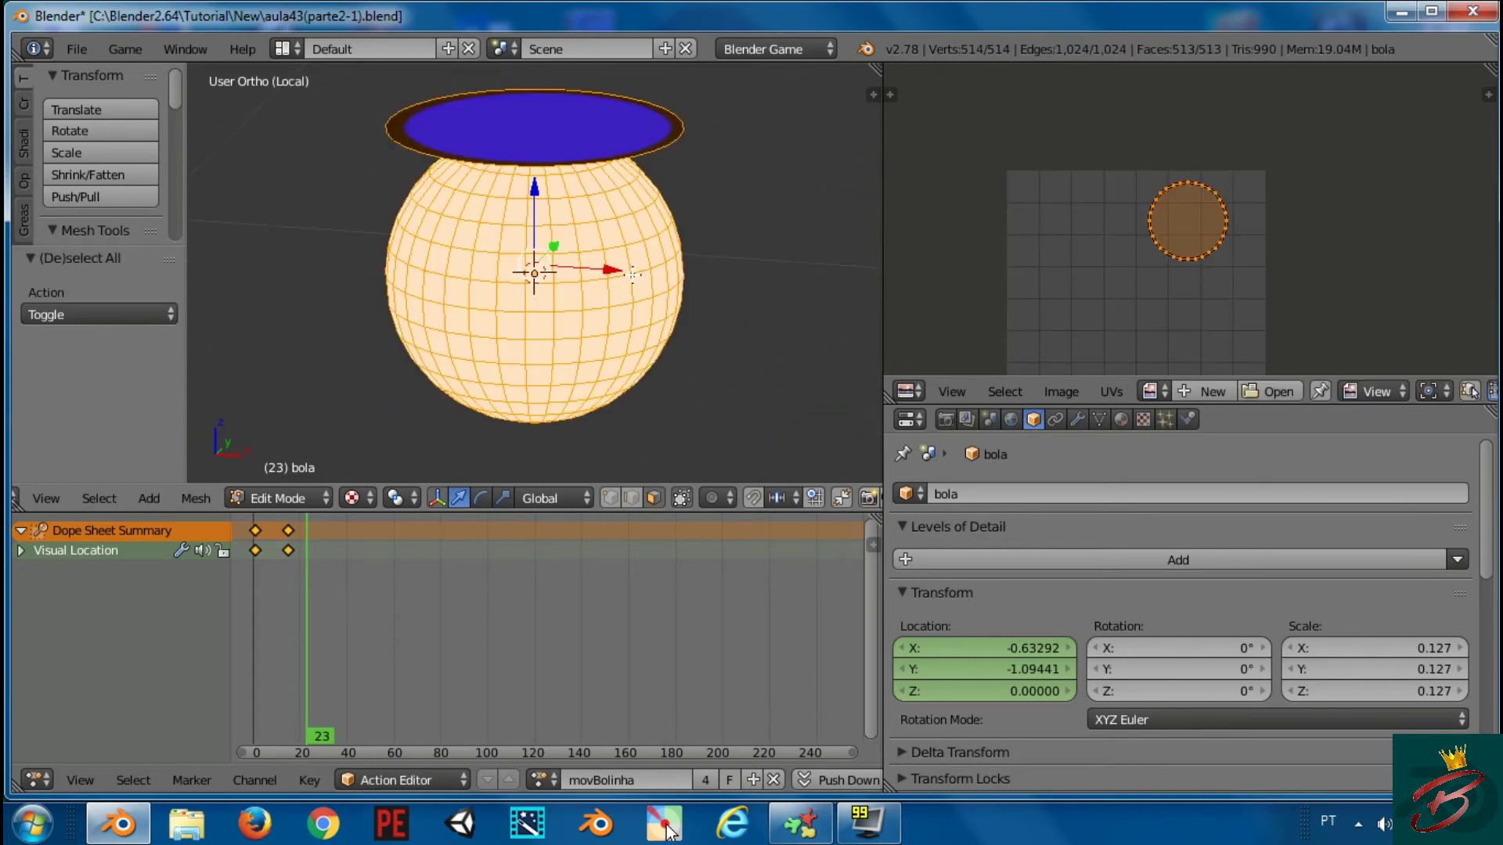
pyautogui.press('KP_Divide')
pyautogui.press('KP_7')
pyautogui.press('KP_0')
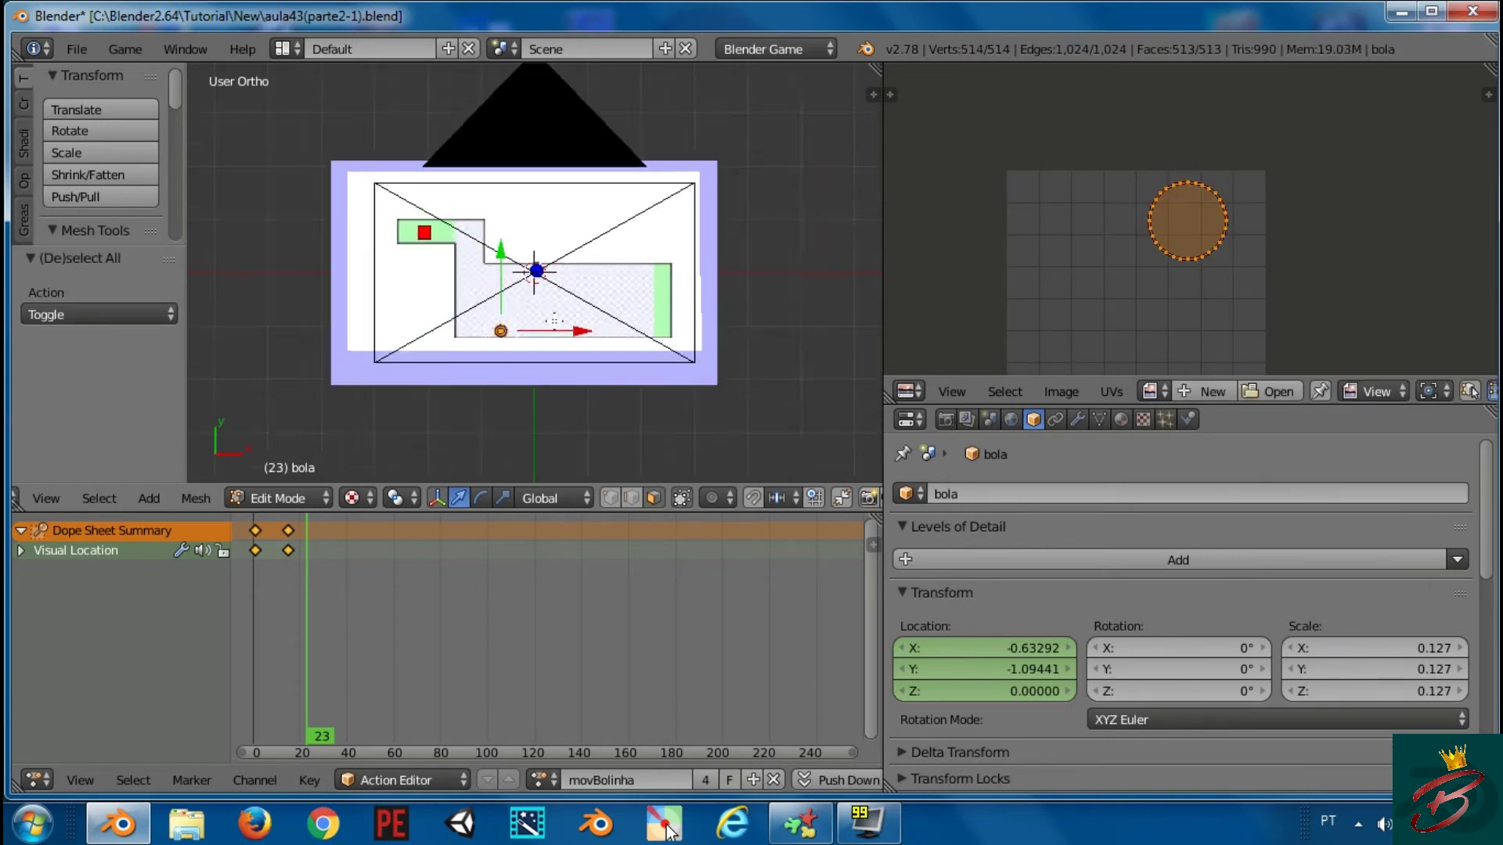
# Add two mesh copies of bola along X on the bottom row, the last near the right wall
pyautogui.hotkey('shift', 'd')
pyautogui.press('x')
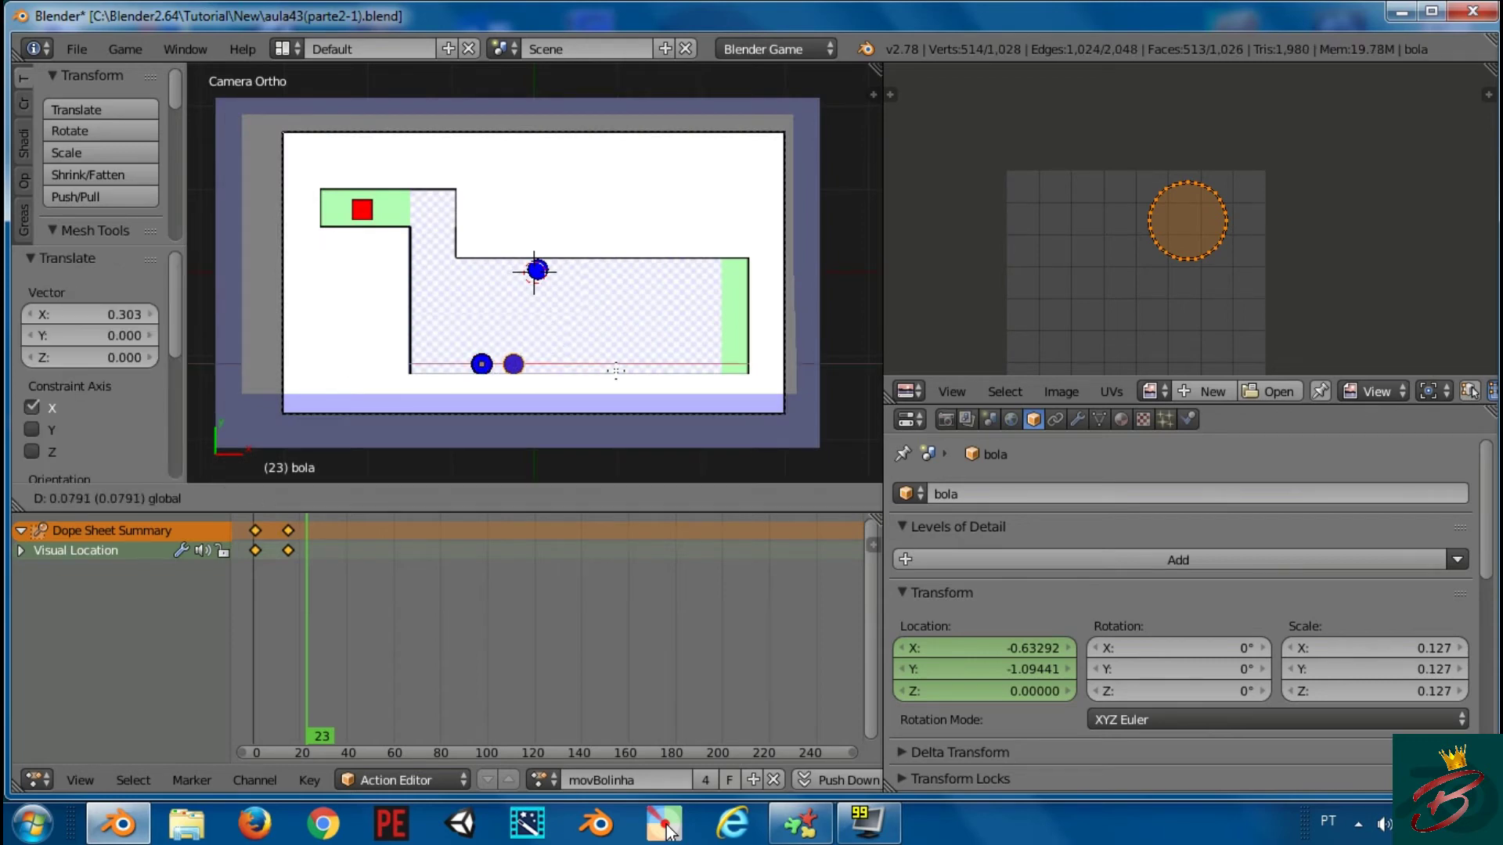
pyautogui.click(666, 372)
pyautogui.hotkey('shift', 'd')
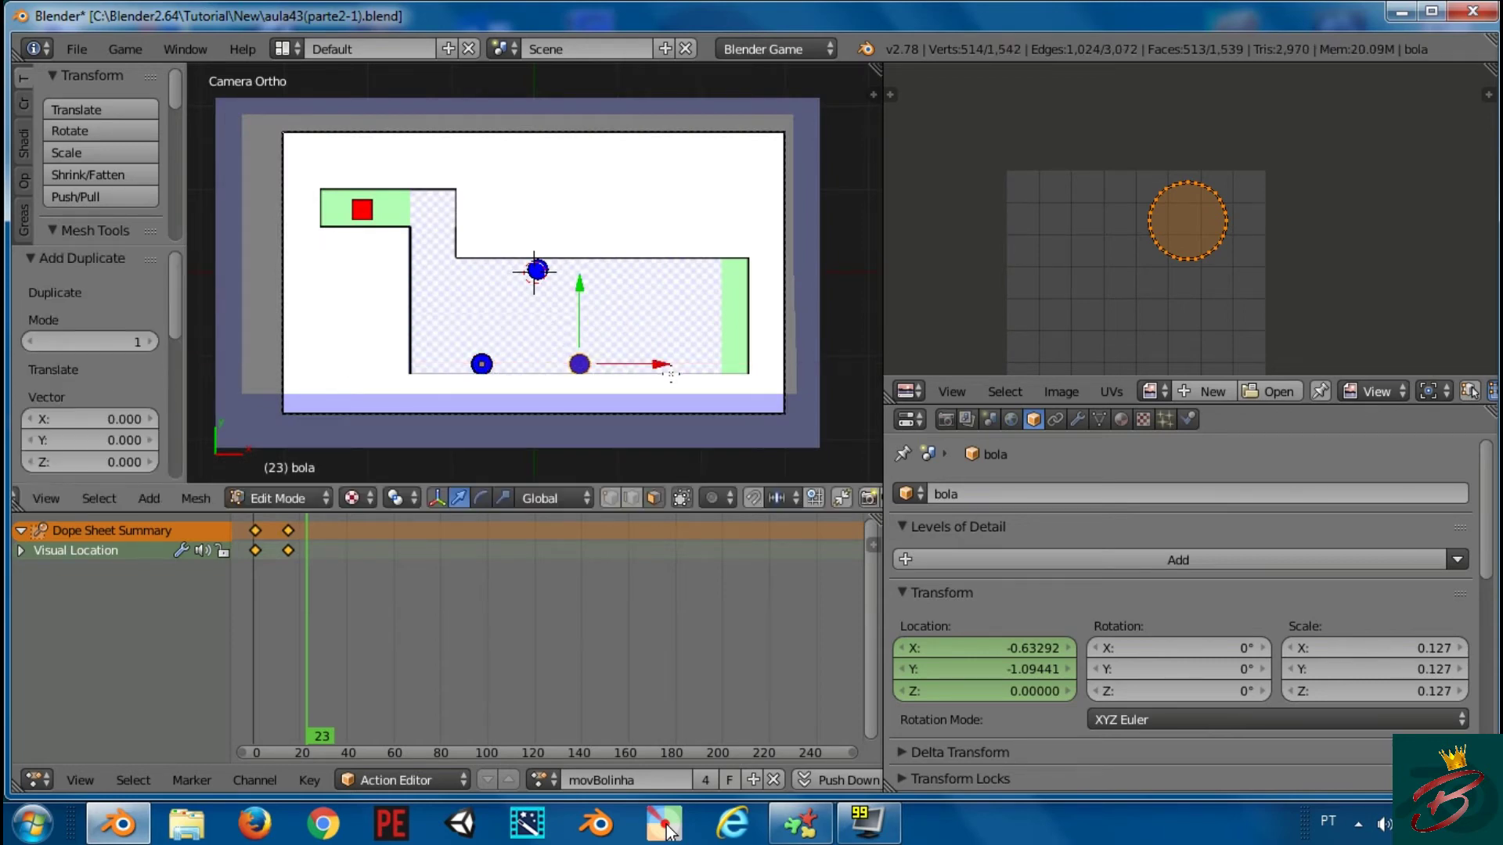
pyautogui.press('x')
pyautogui.click(771, 362)
pyautogui.press('Tab')
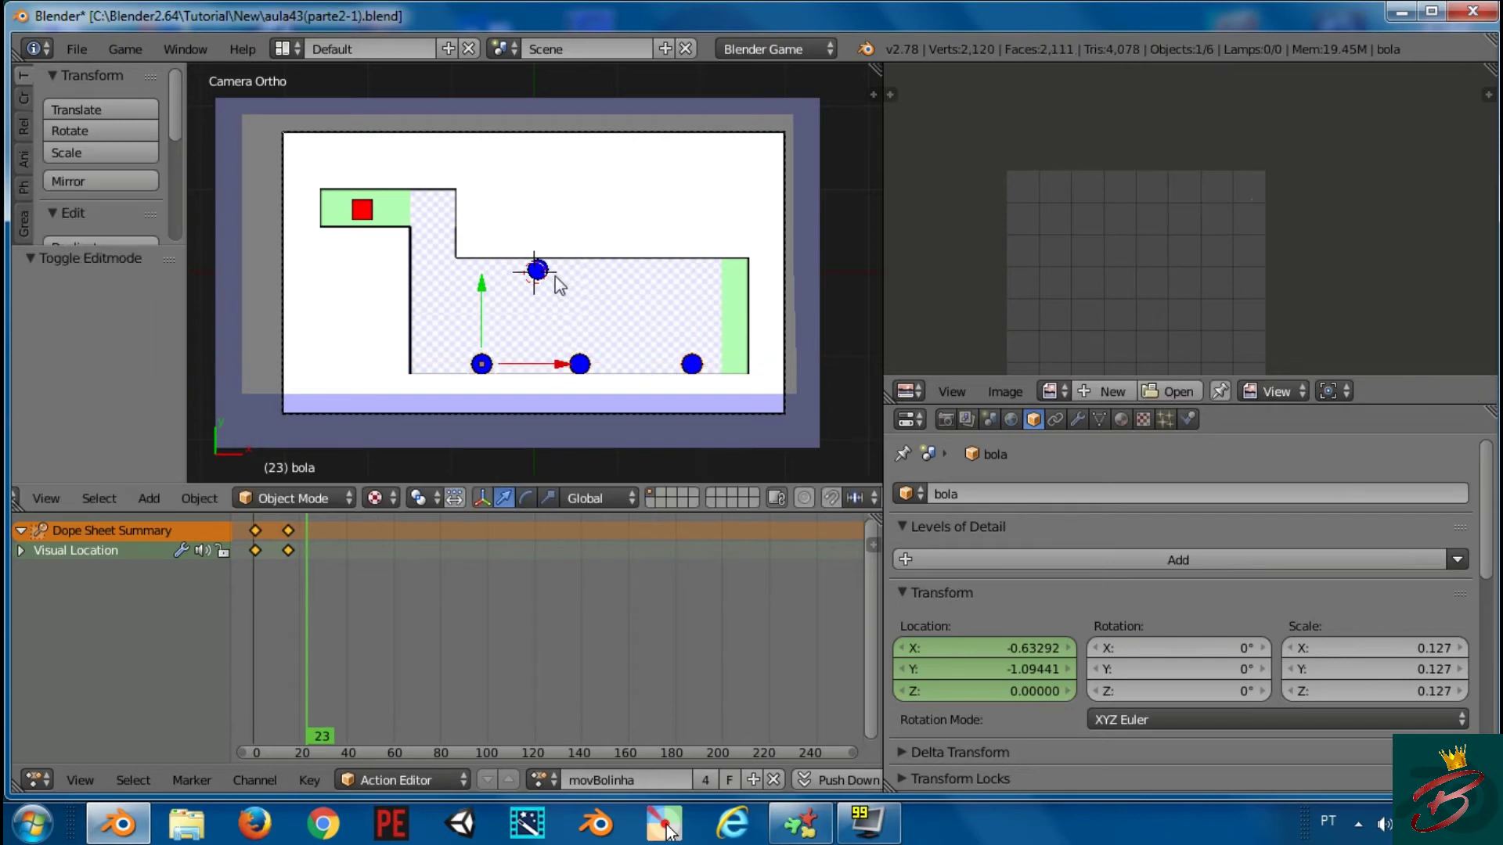
# Duplicate the upper ball bola.001's mesh in Edit Mode along X
pyautogui.rightClick(564, 271)
pyautogui.press('Tab')
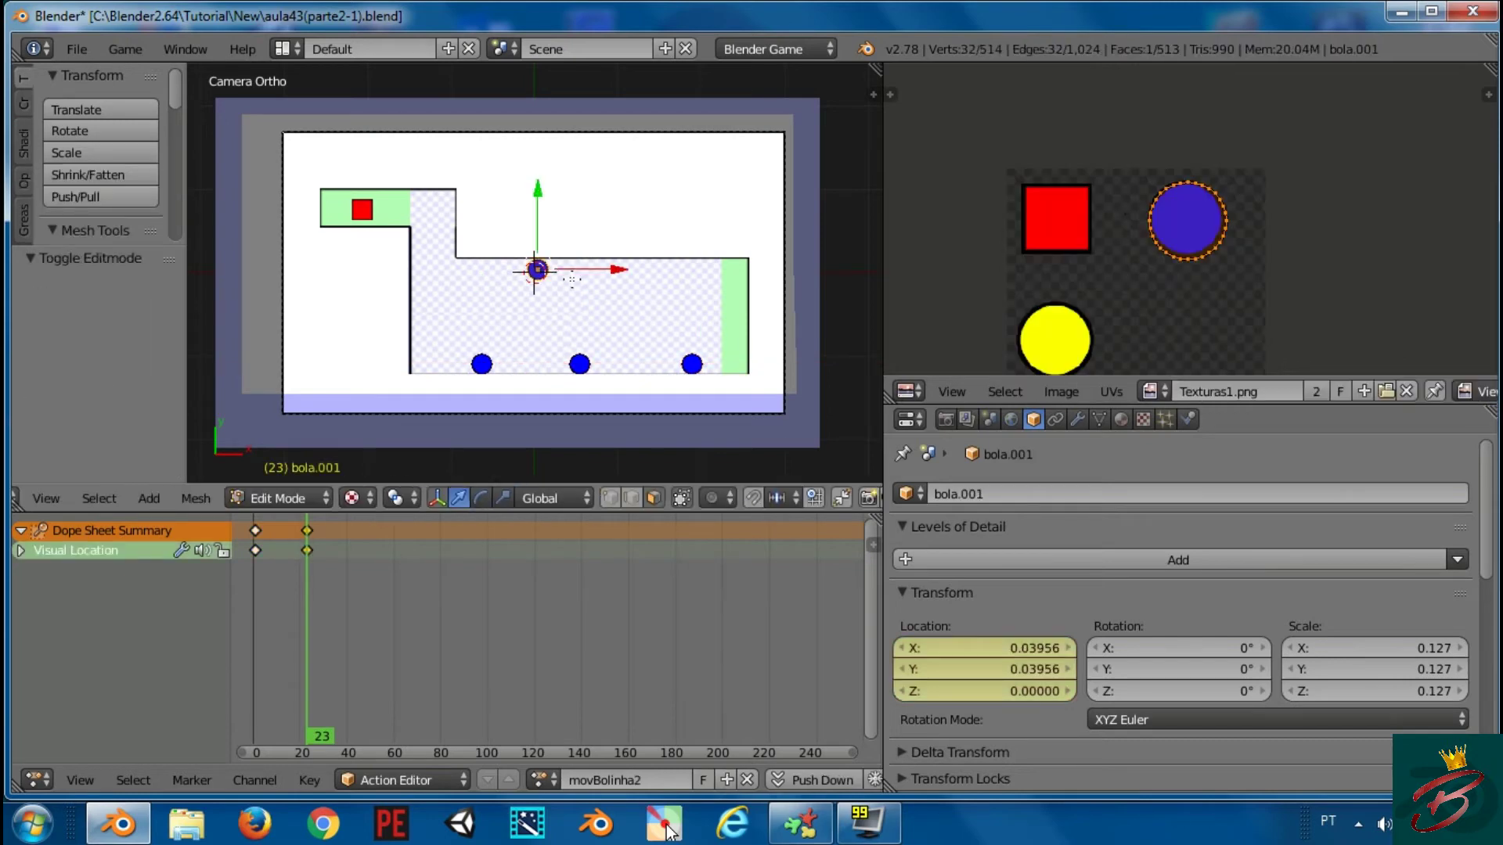
pyautogui.hotkey('shift', 'd')
pyautogui.press('x')
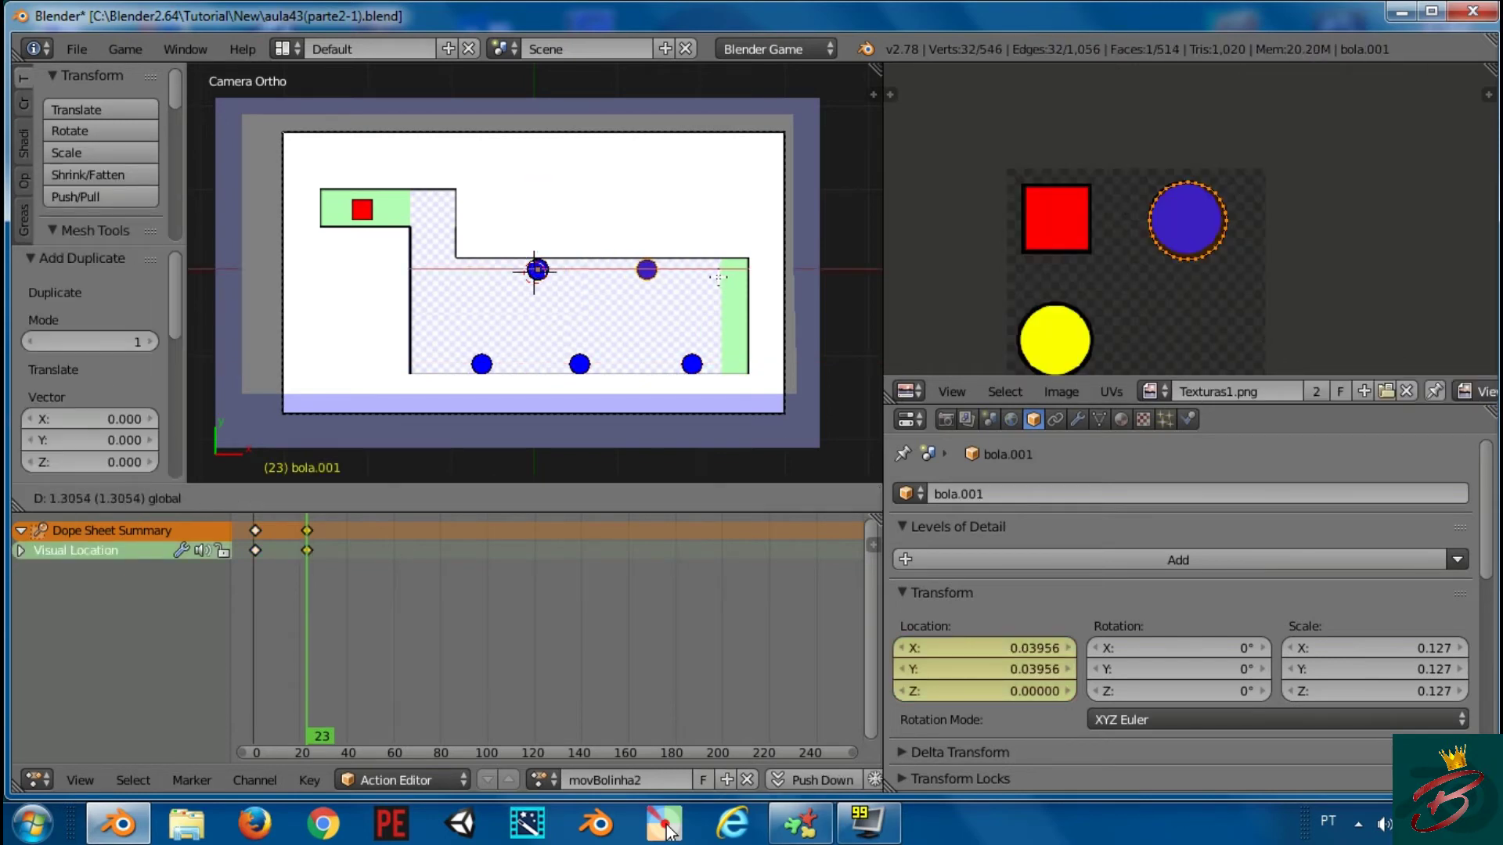
pyautogui.press('Escape')
pyautogui.press('Tab')
# Play-test the level twice, steering the red cube while all the balls move
pyautogui.press('p')
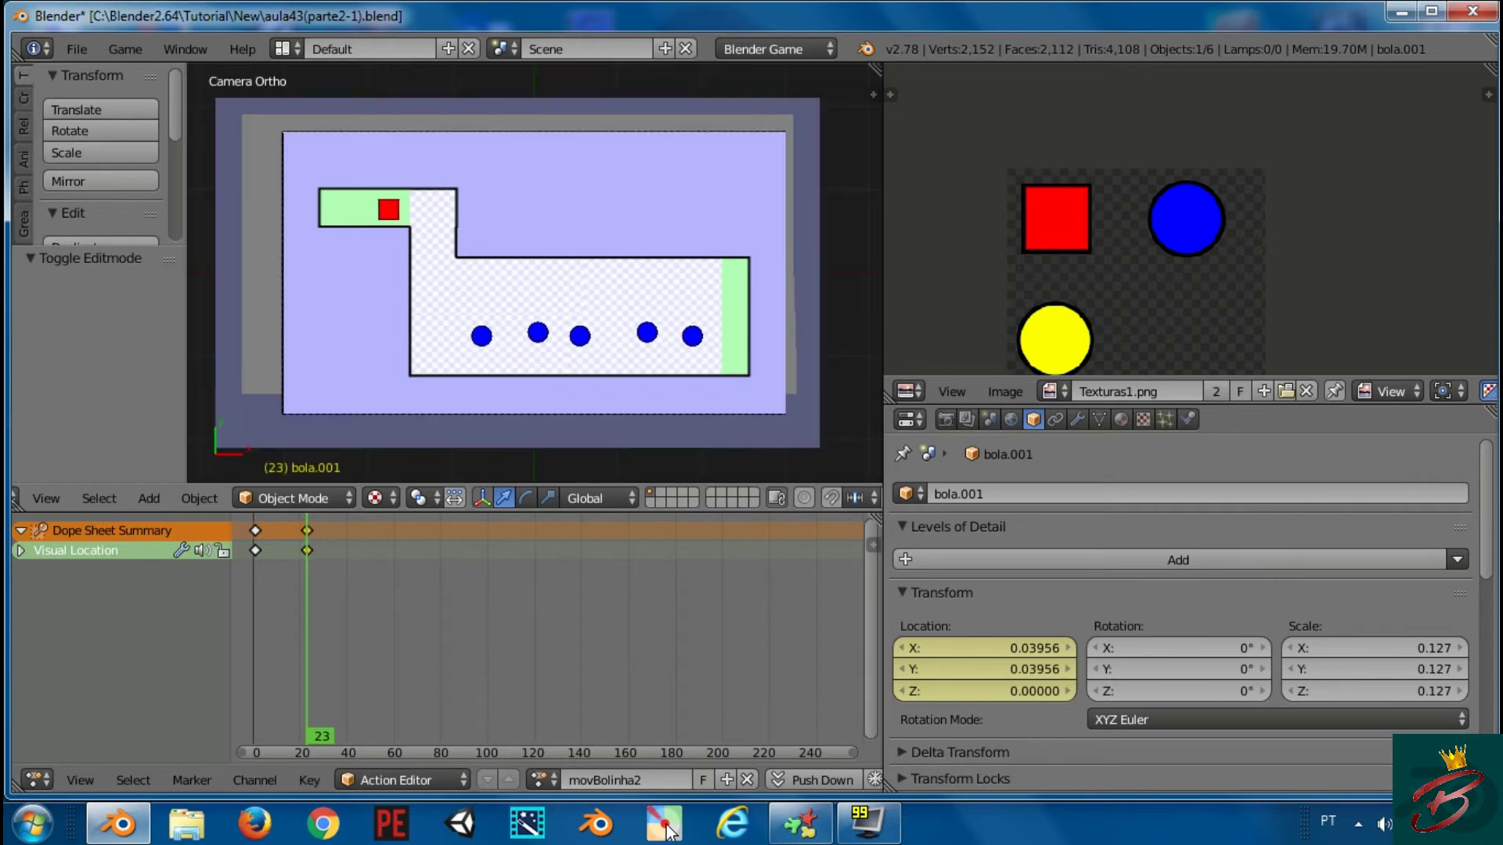
pyautogui.press('Down')
pyautogui.press('Right')
pyautogui.press('Up')
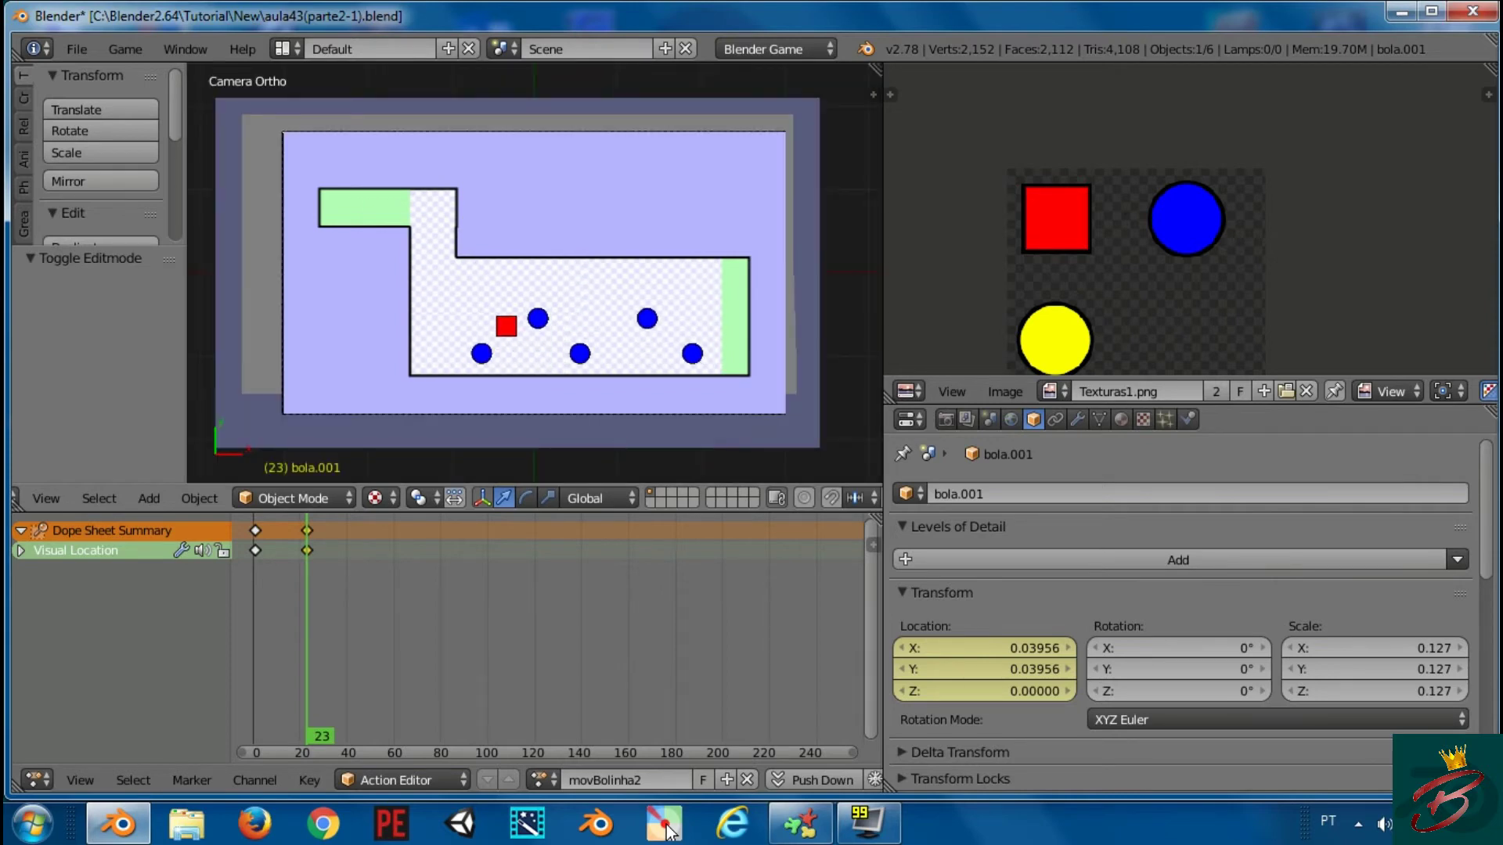
pyautogui.press('Right')
pyautogui.press('Right')
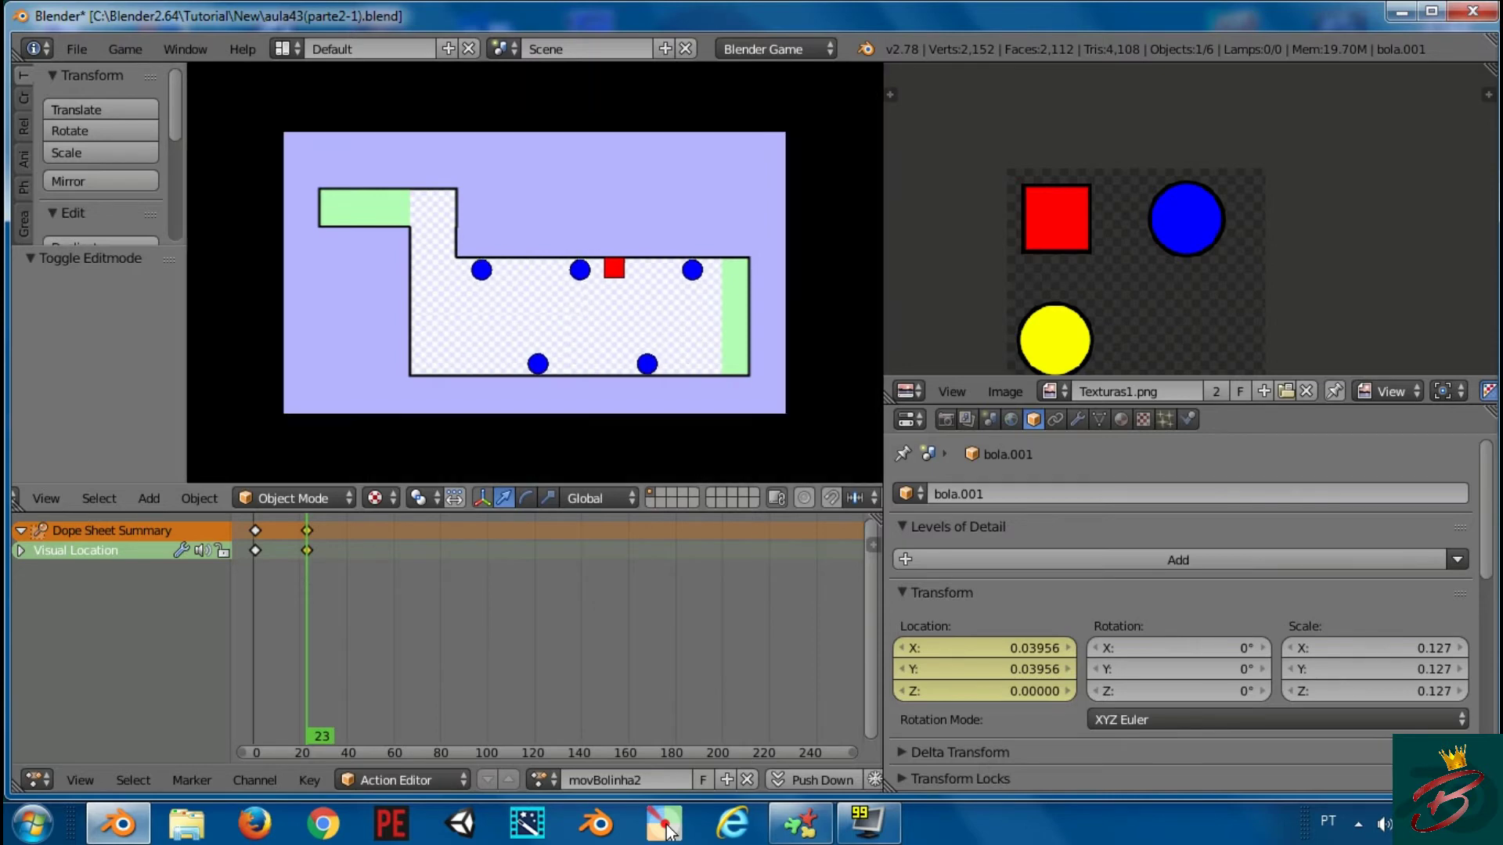
pyautogui.press('Escape')
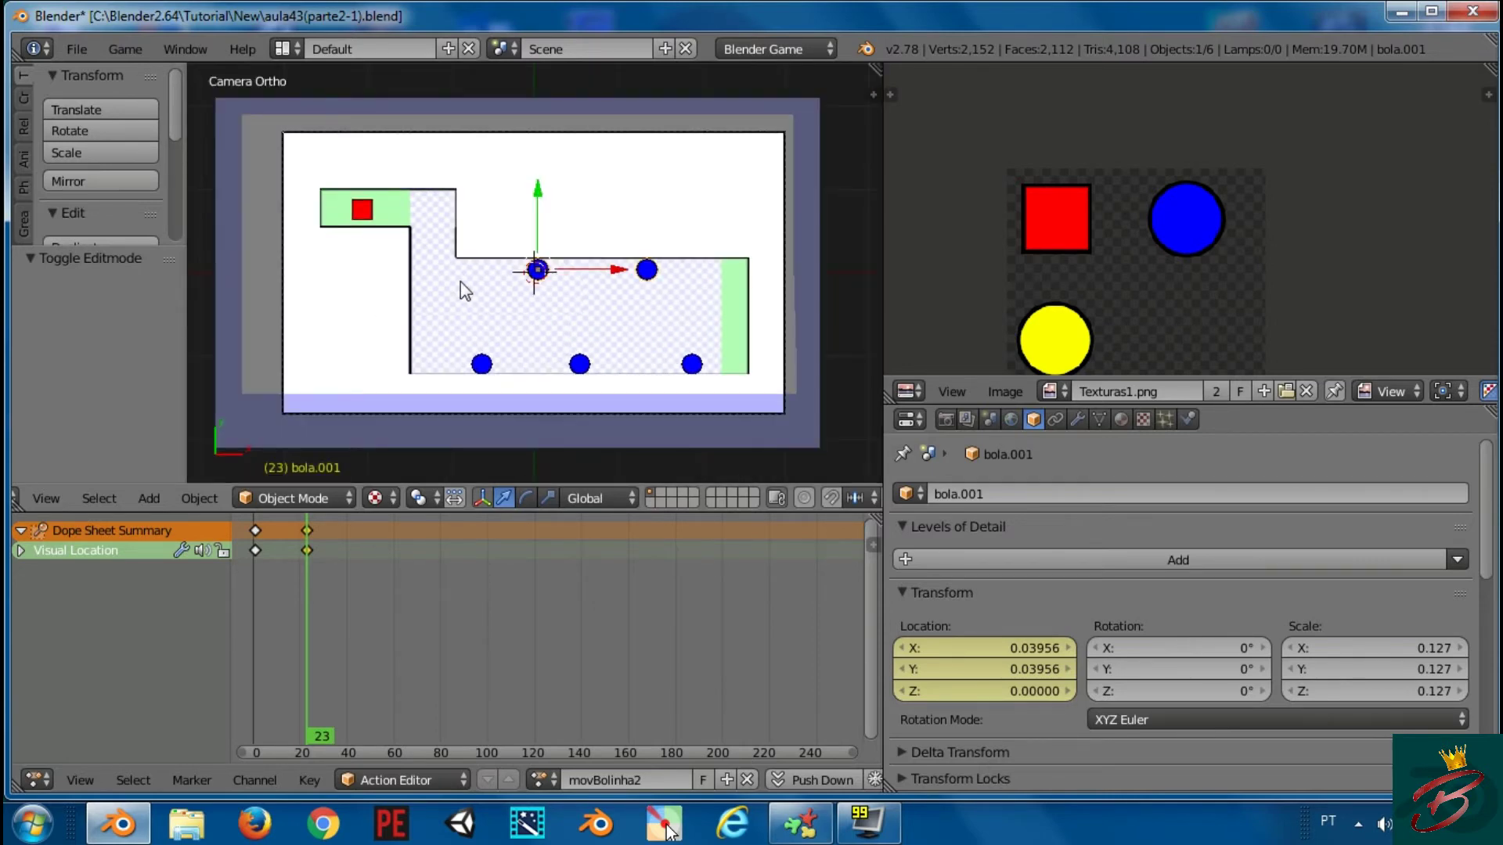
pyautogui.press('p')
pyautogui.press('Right')
pyautogui.press('Down')
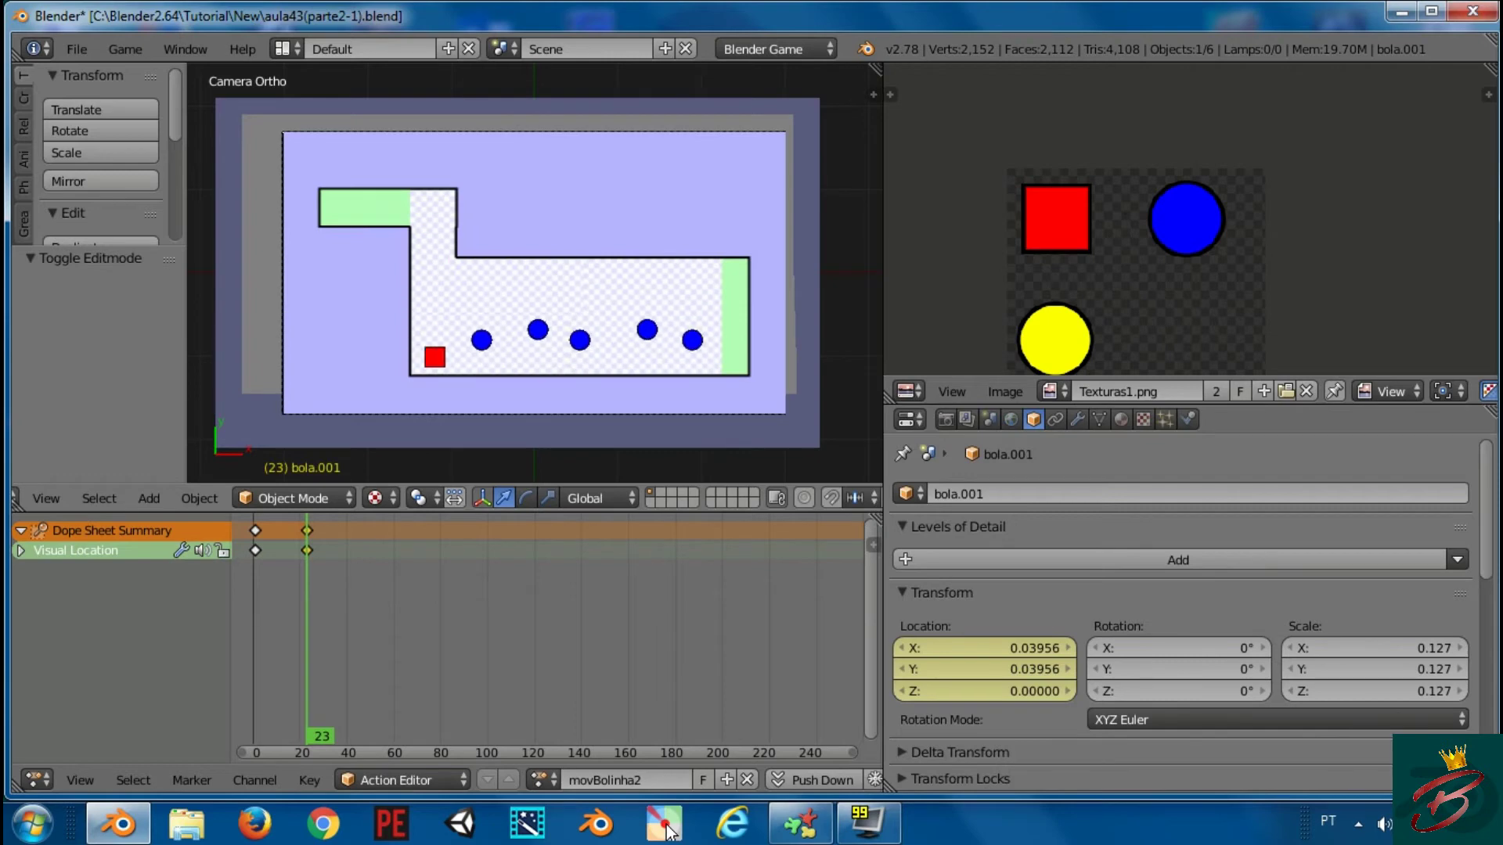
pyautogui.press('Escape')
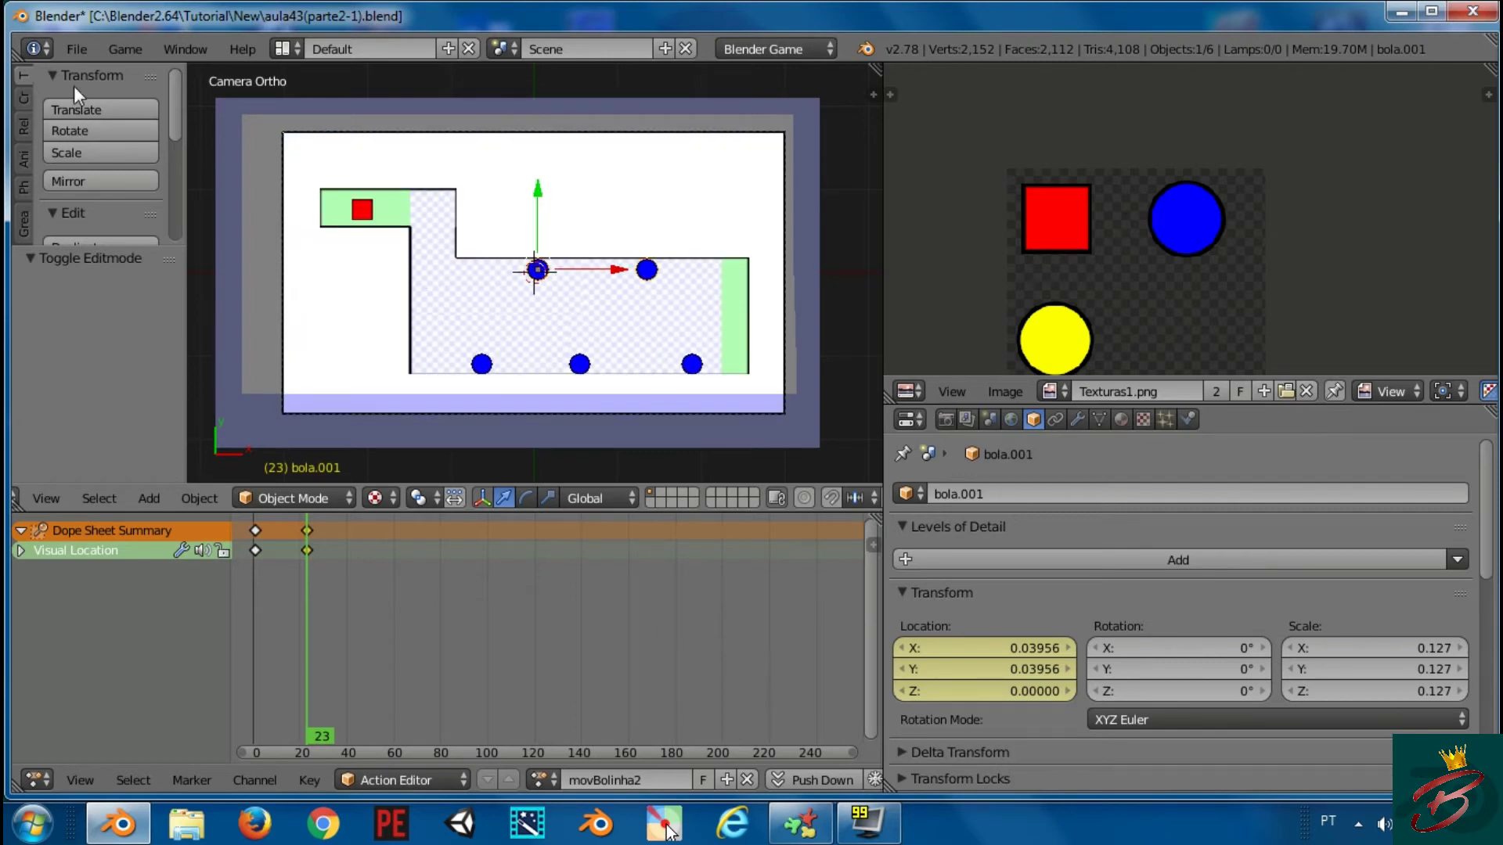
# Run the game briefly to test the level, then stop it and return to editing
pyautogui.press('p')
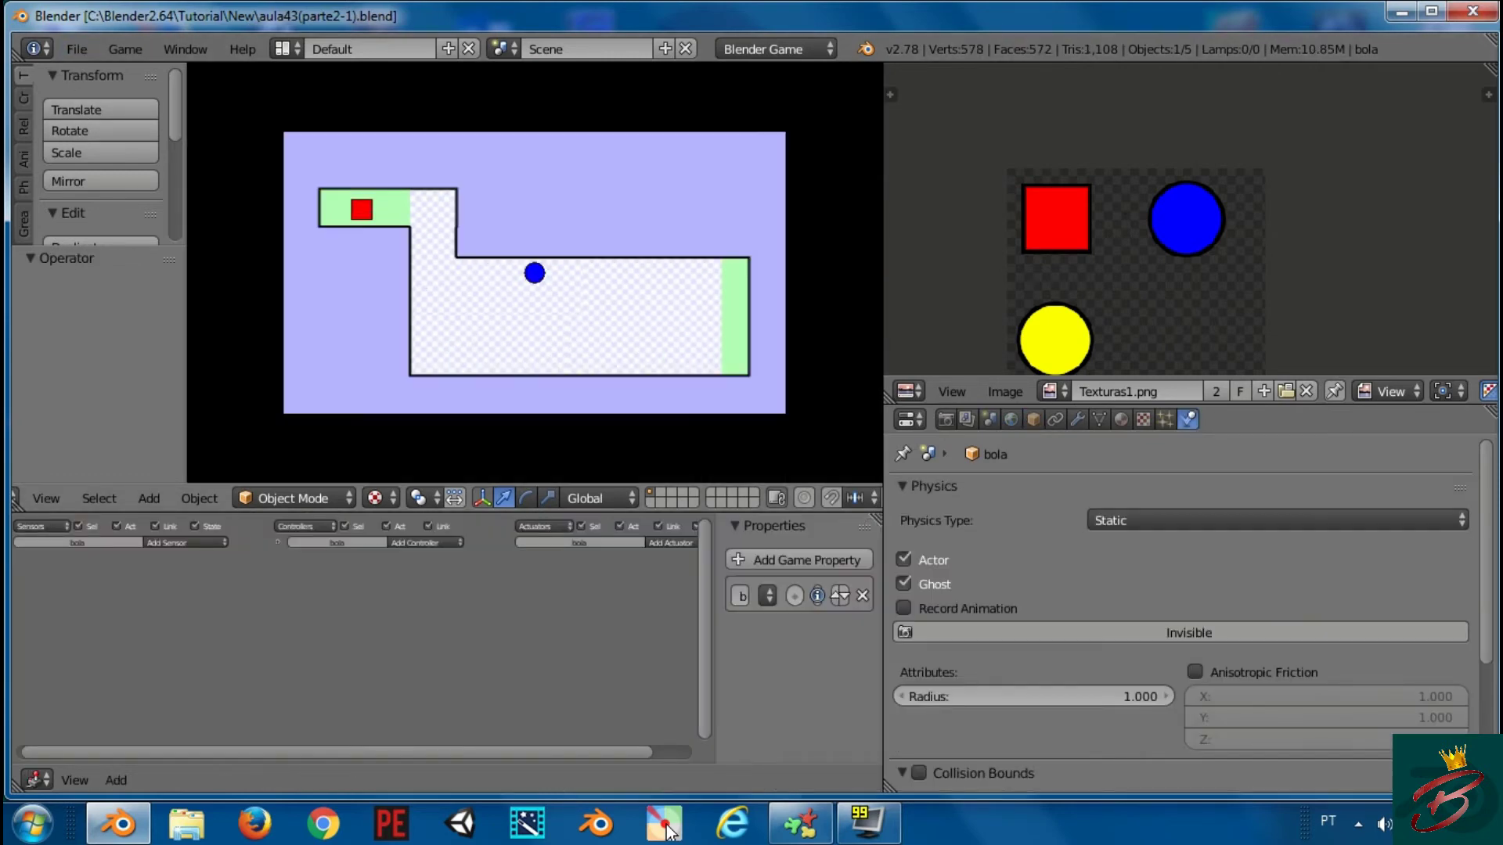
pyautogui.press('Escape')
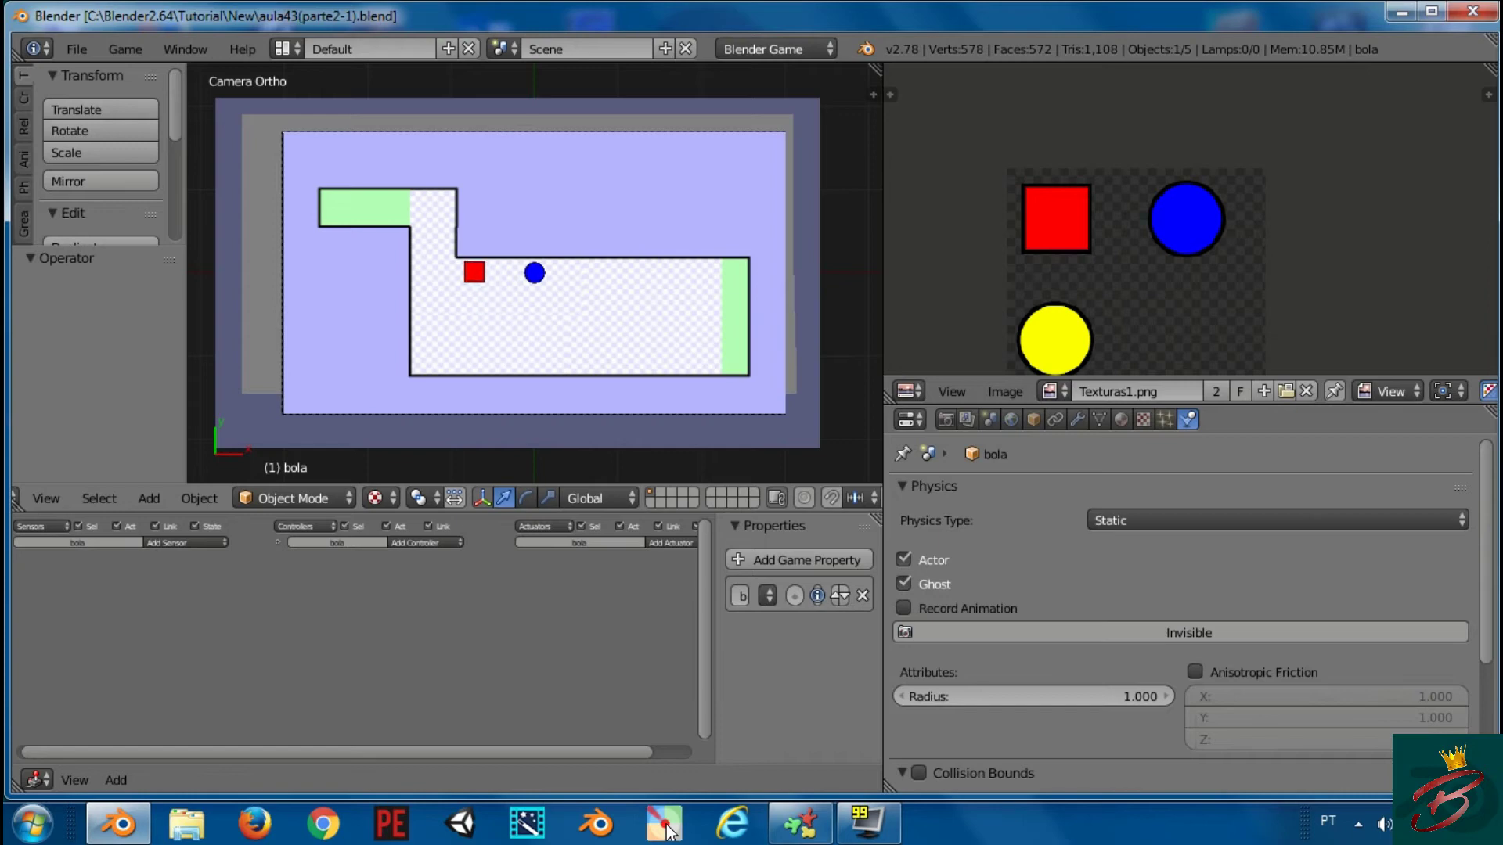
pyautogui.press('Escape')
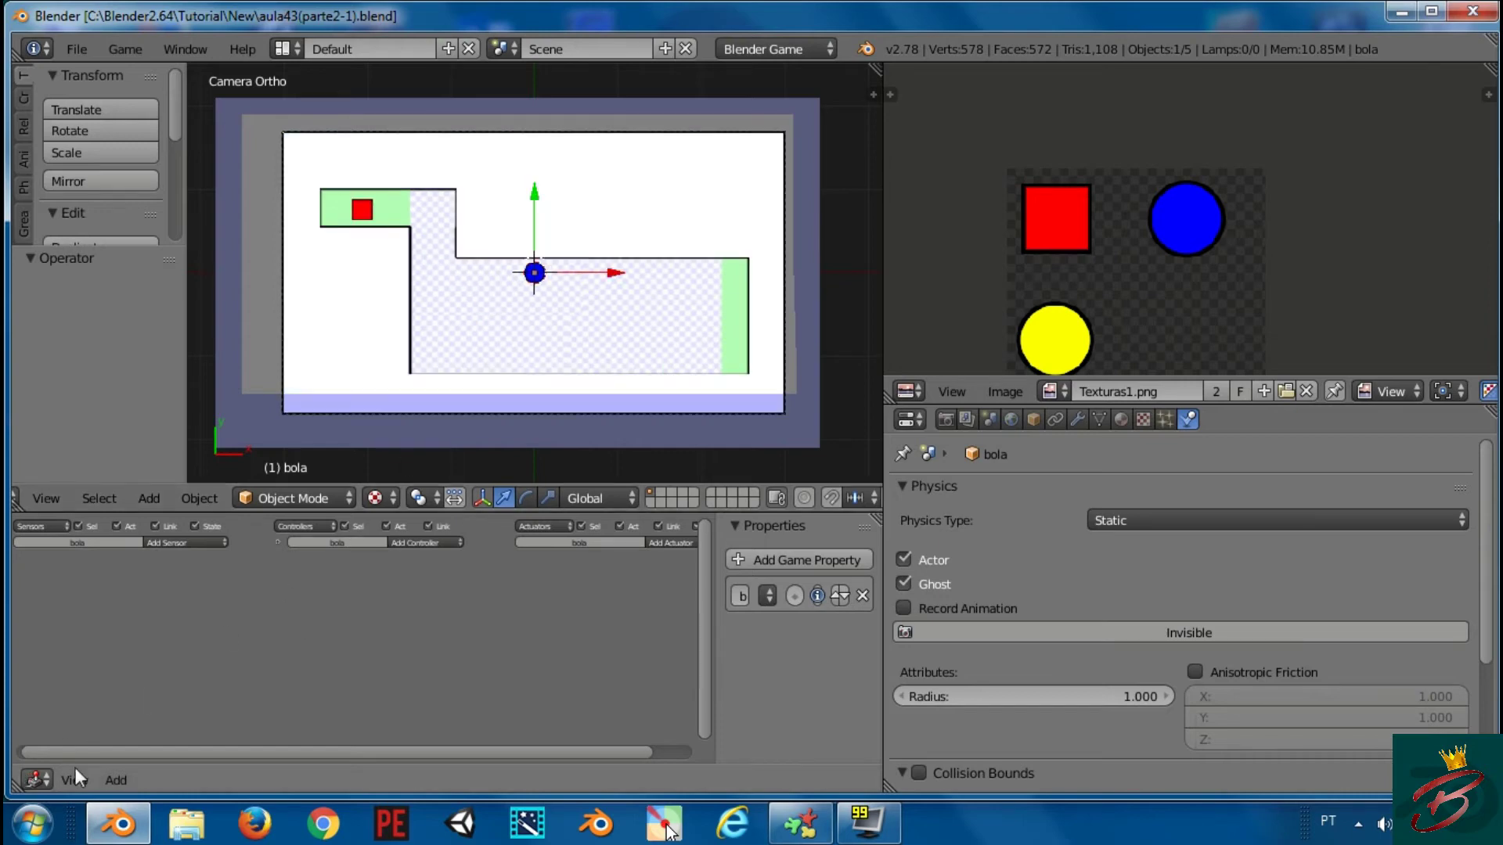
# Turn the image area into a Text Editor holding a new text block named logicaBolinhas.py
pyautogui.click(908, 392)
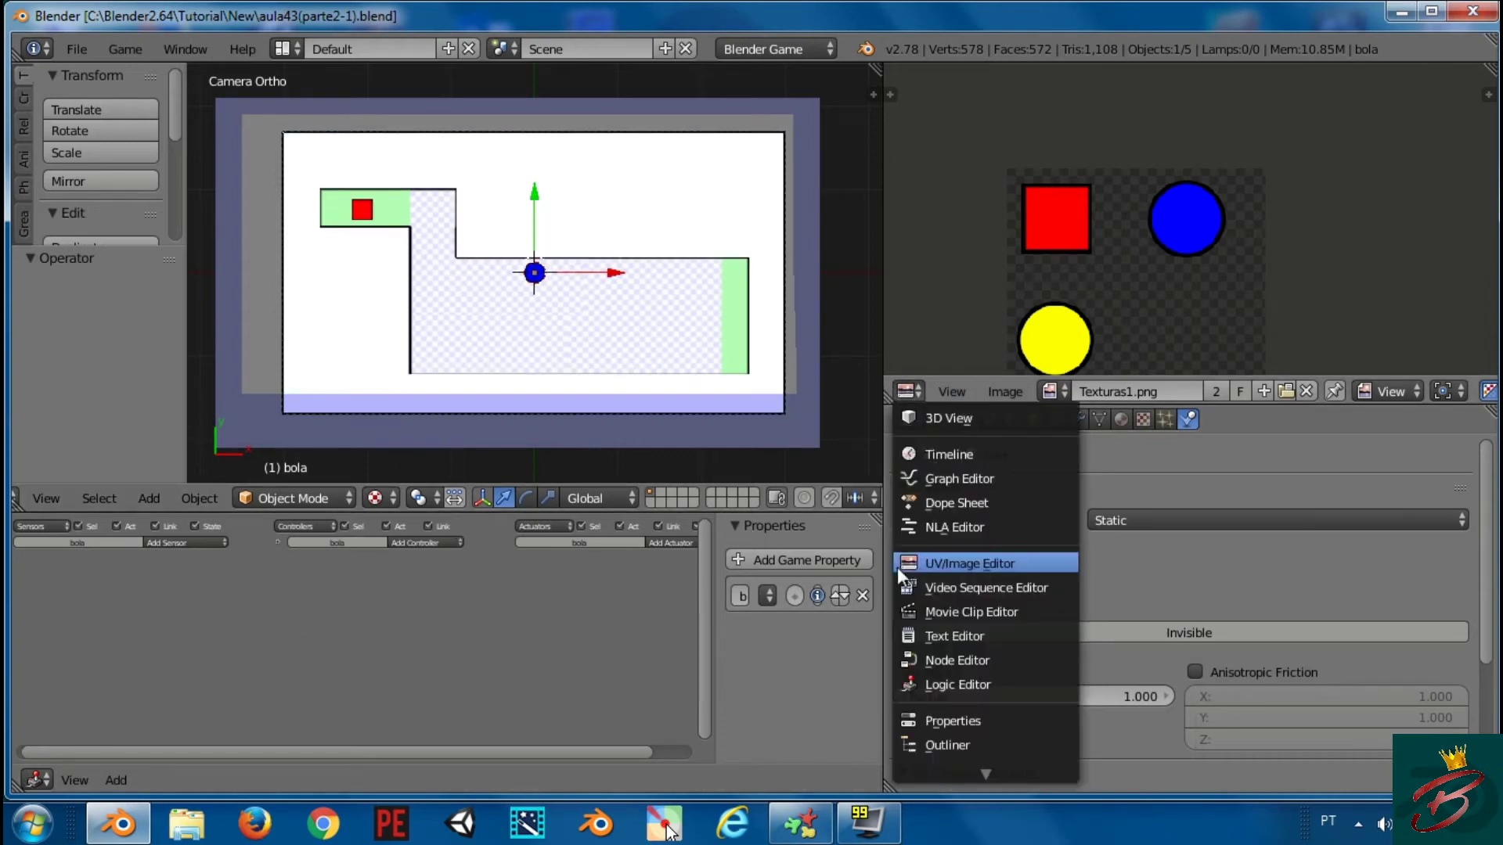
pyautogui.press('Return')
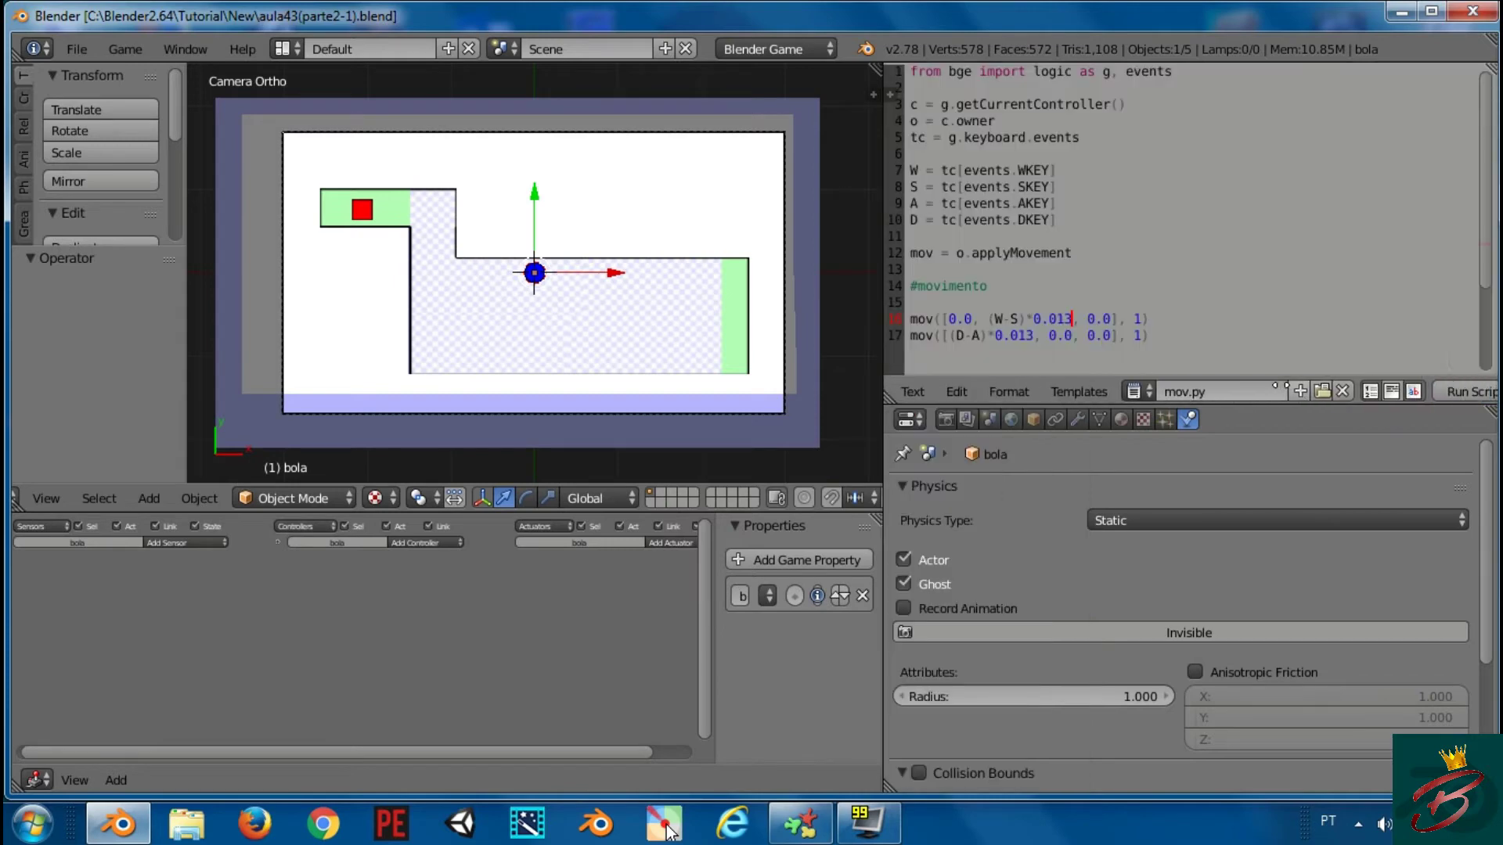
pyautogui.hotkey('alt', 'p')
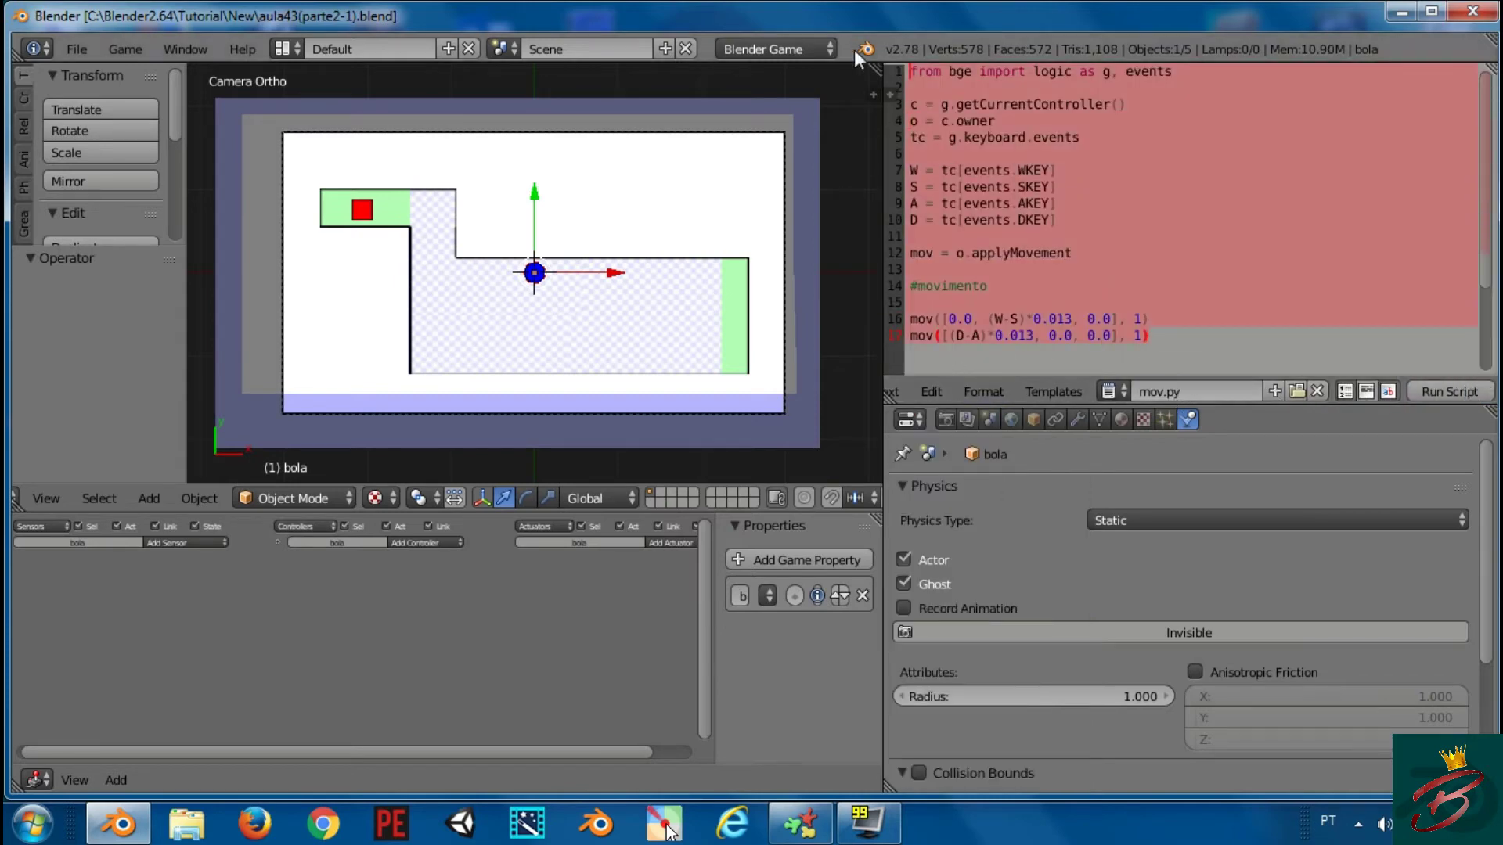
pyautogui.click(1274, 391)
pyautogui.doubleClick(1187, 392)
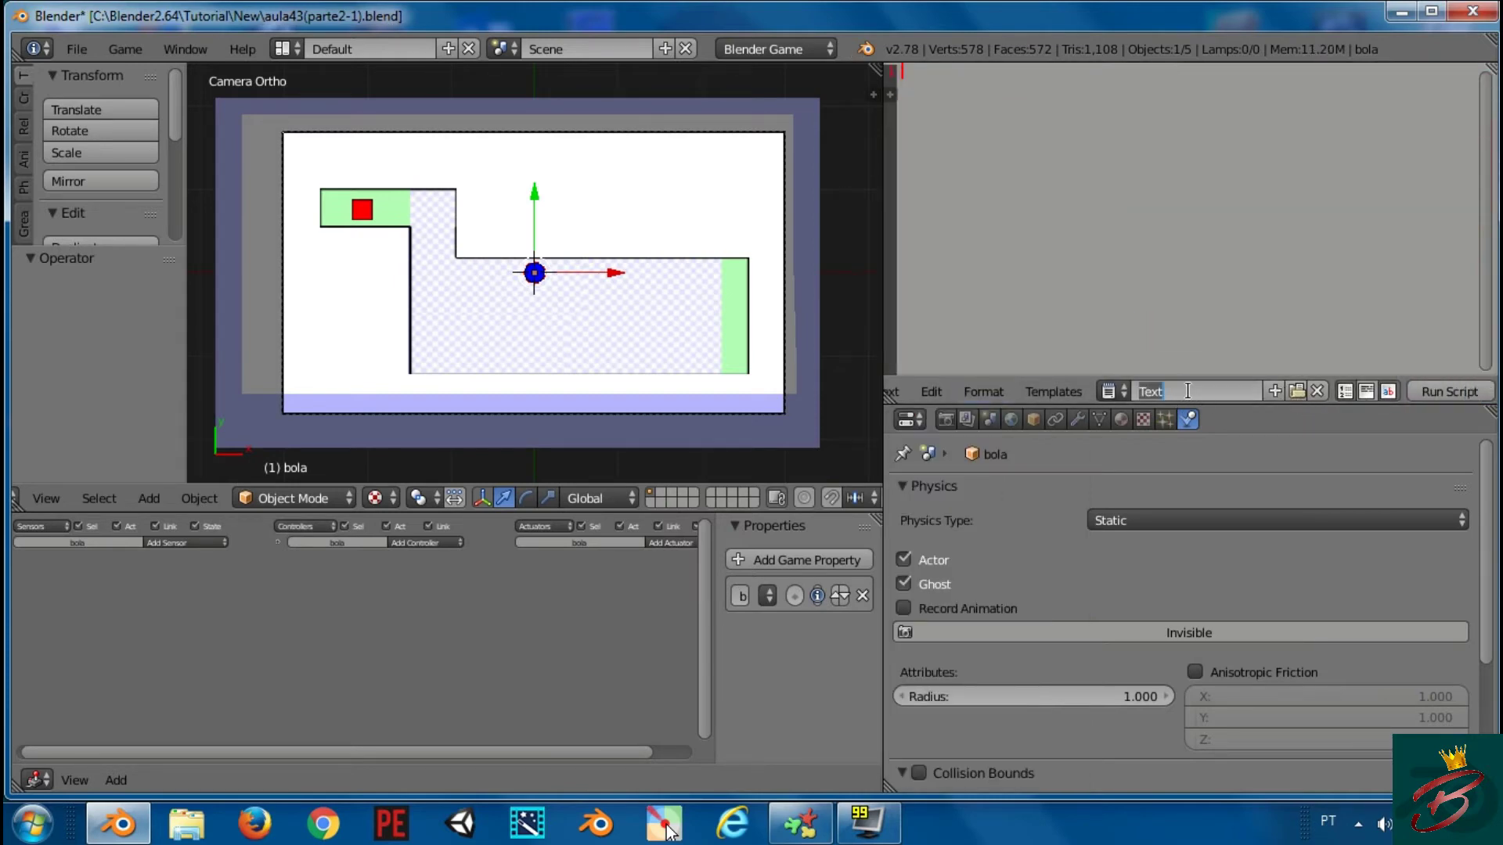
pyautogui.write('logicaBolinhas.')
pyautogui.write('py')
pyautogui.press('Return')
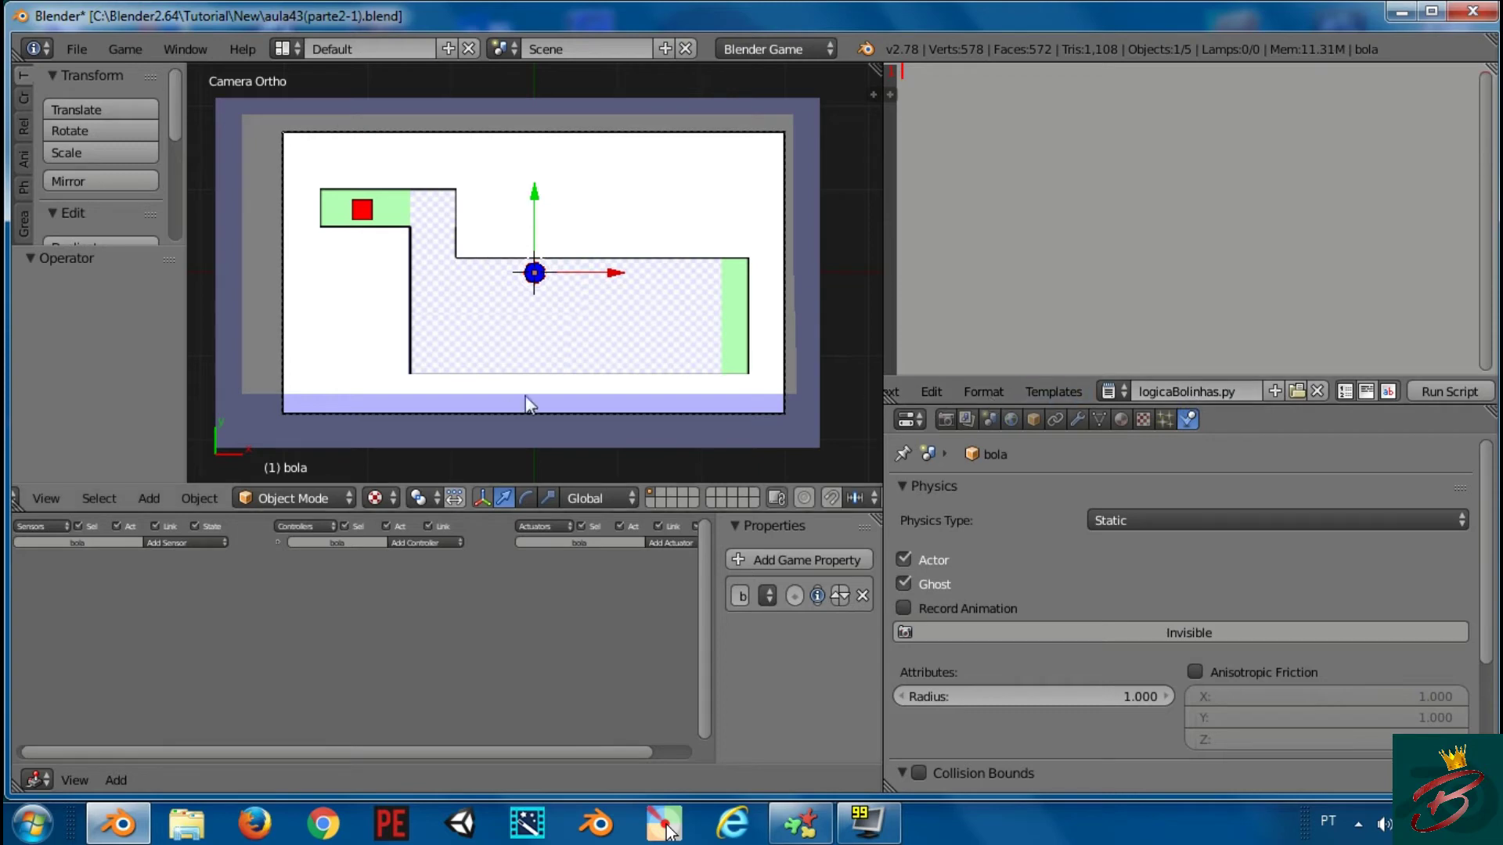
# Select the ball and give it an Always sensor in the Logic Editor
pyautogui.rightClick(531, 272)
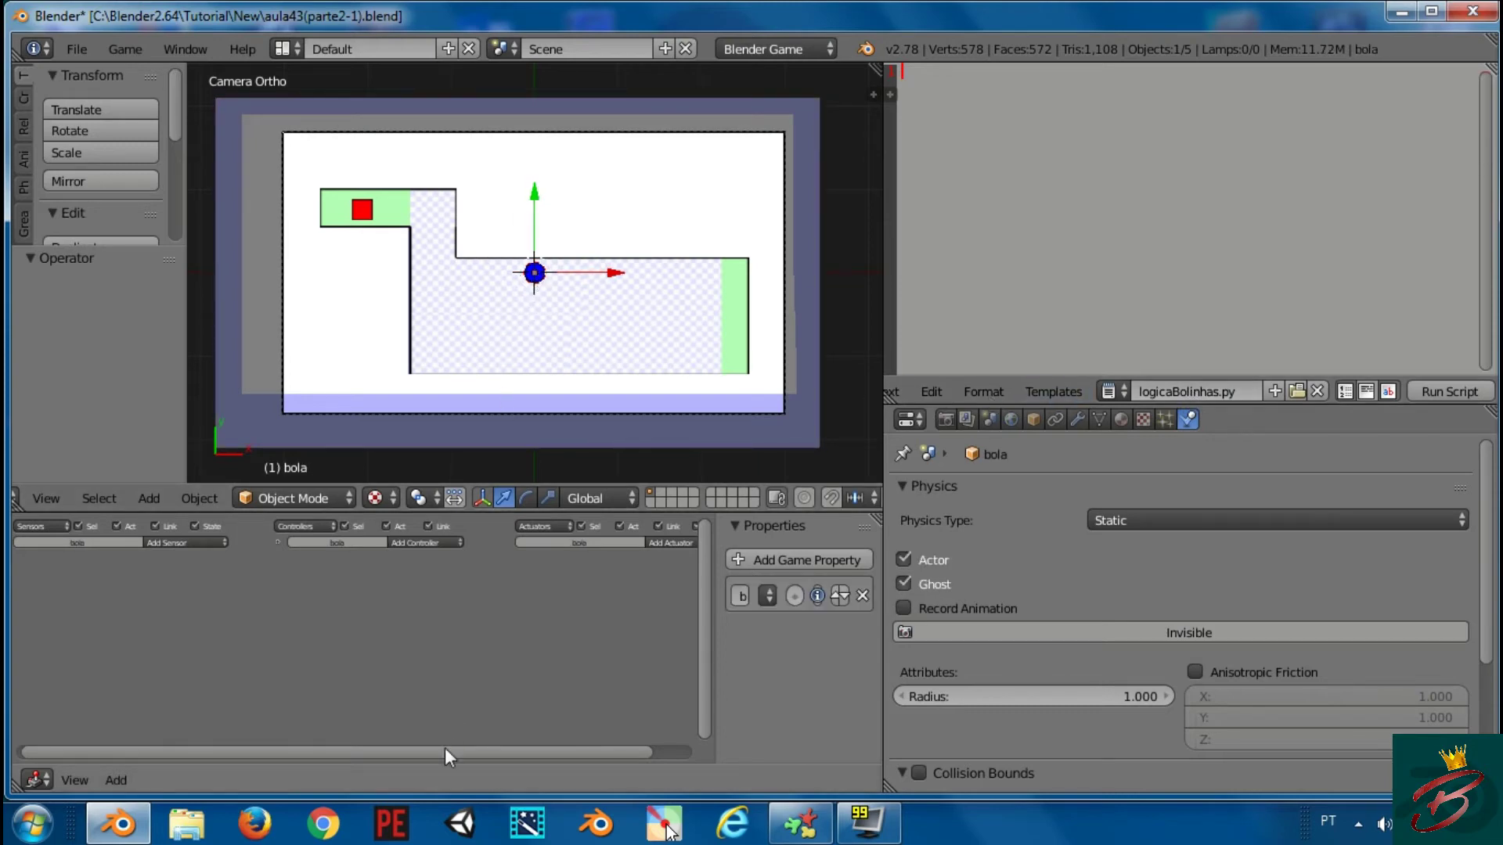
pyautogui.moveTo(444, 748); pyautogui.dragTo(440, 748)
pyautogui.click(209, 542)
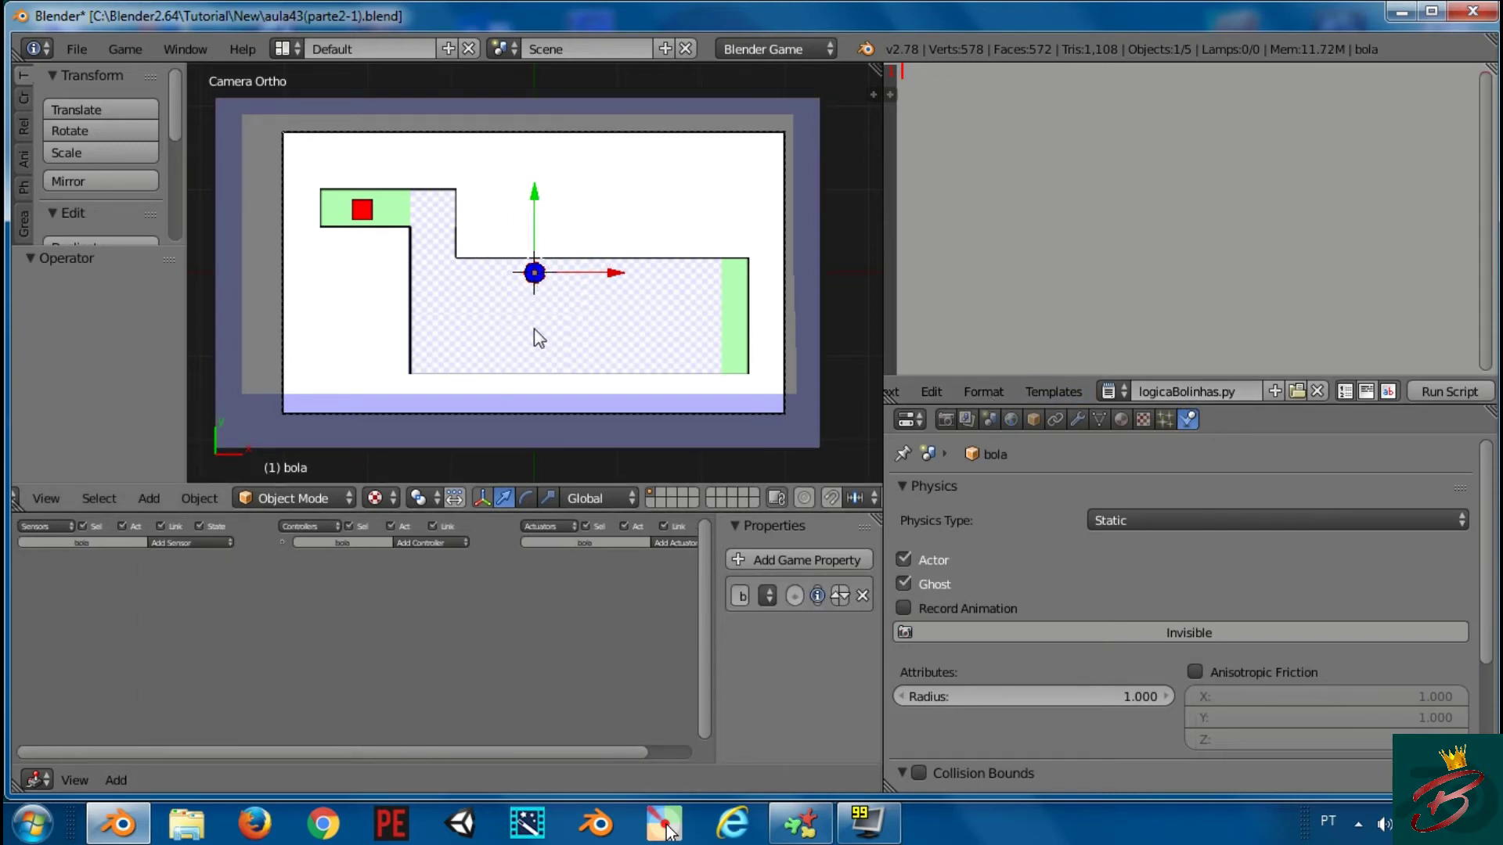
pyautogui.press('s')
pyautogui.press('Escape')
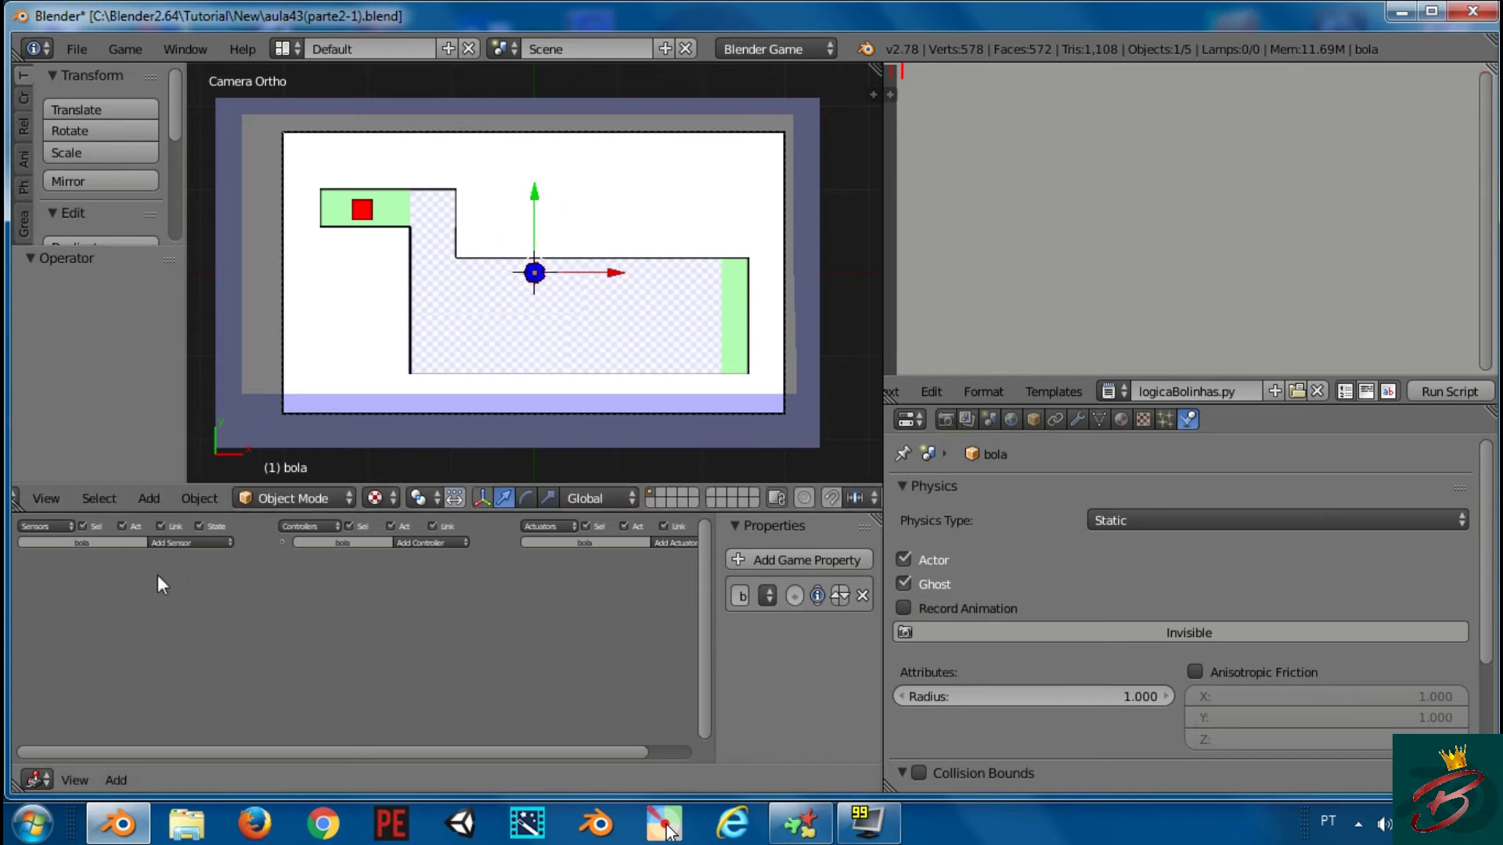
pyautogui.click(200, 543)
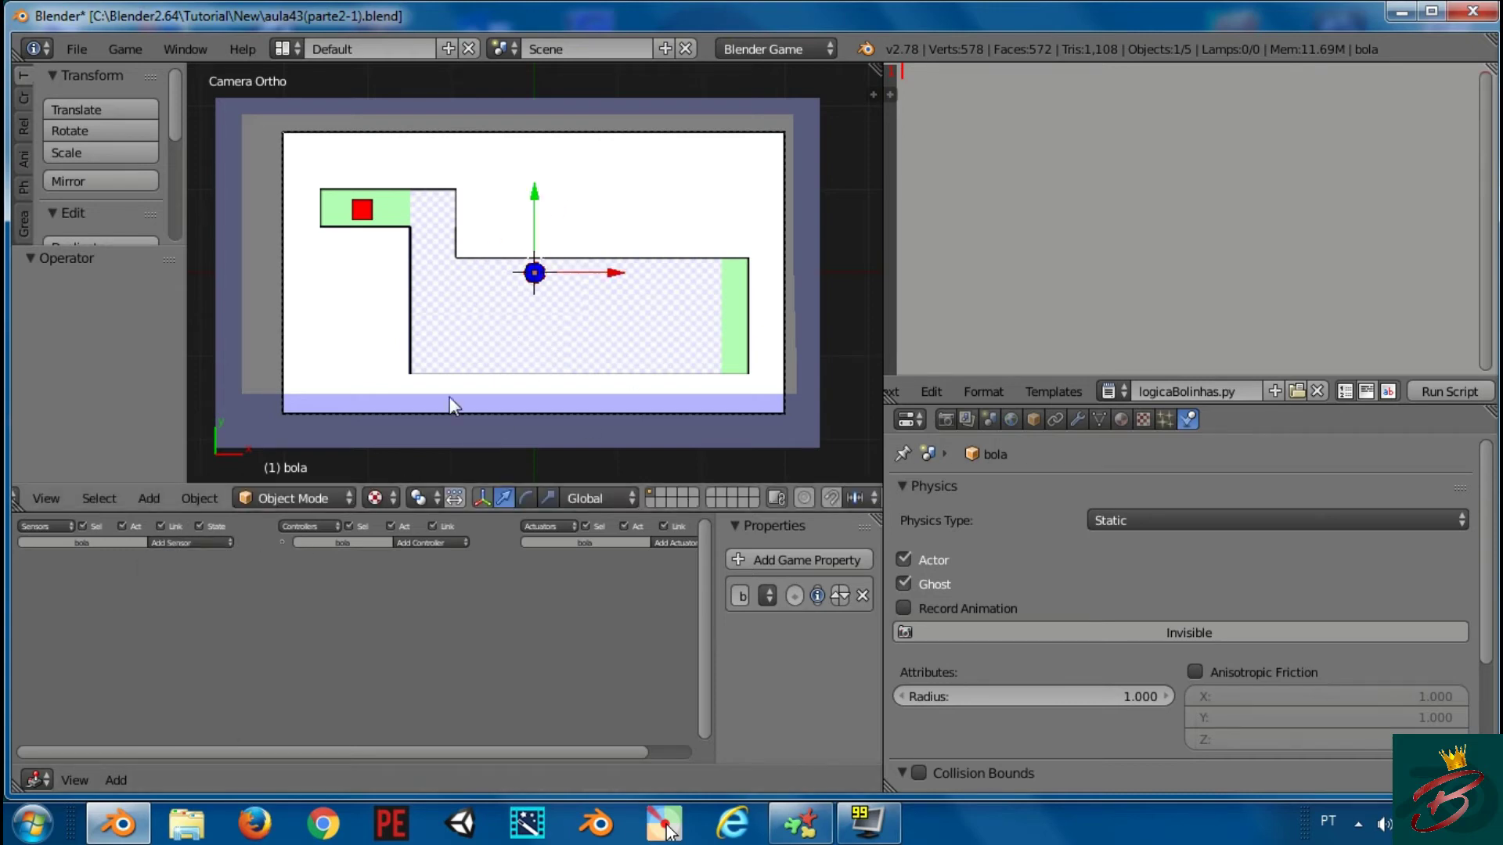
pyautogui.click(205, 542)
pyautogui.click(194, 571)
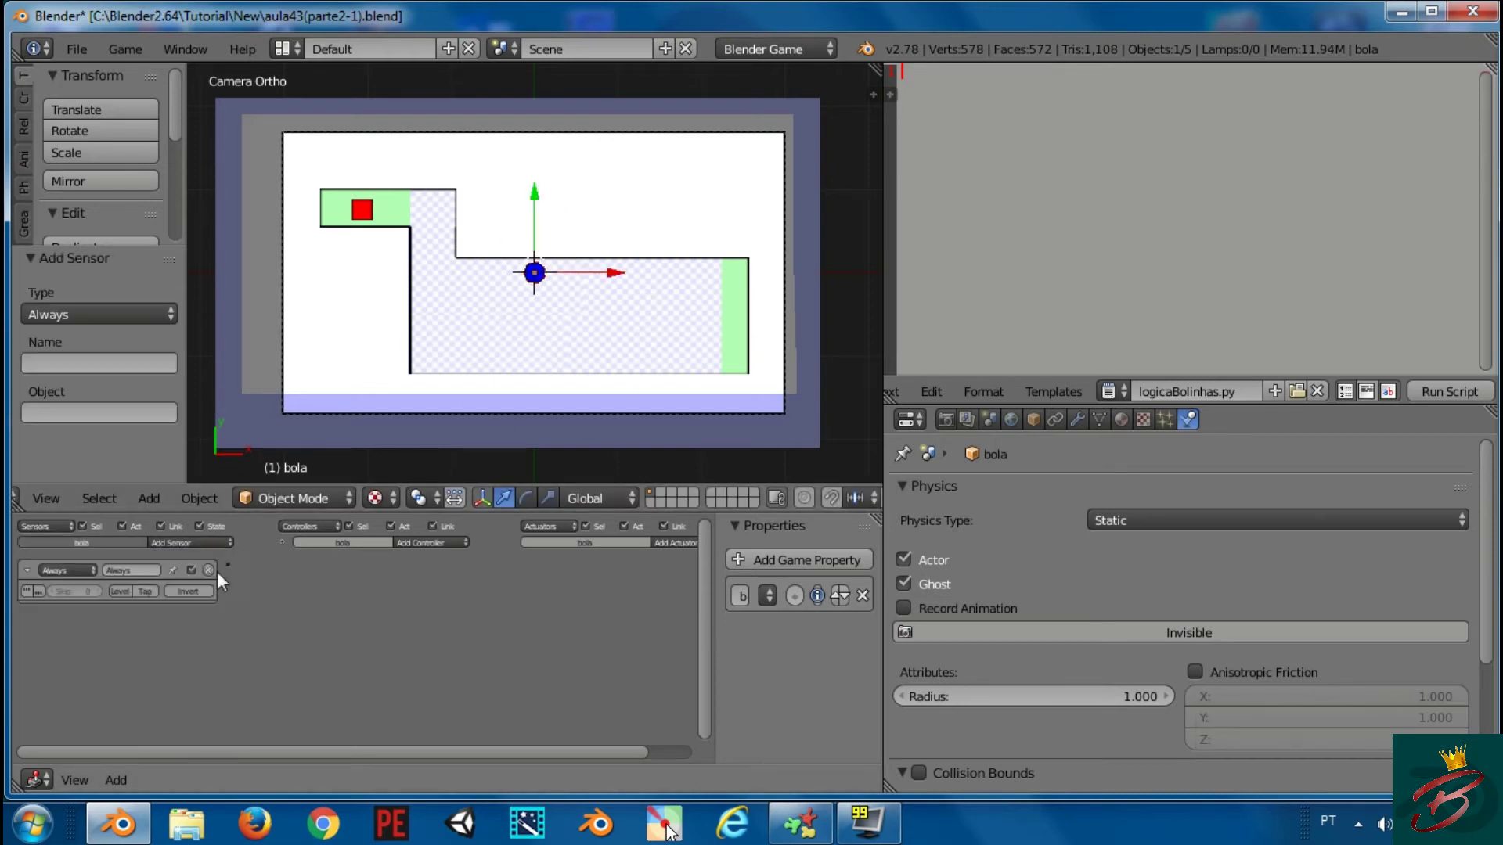
# Add a Python controller running logicaBolinhas.py and write its import, controller and owner lines
pyautogui.click(434, 543)
pyautogui.click(429, 648)
pyautogui.click(387, 591)
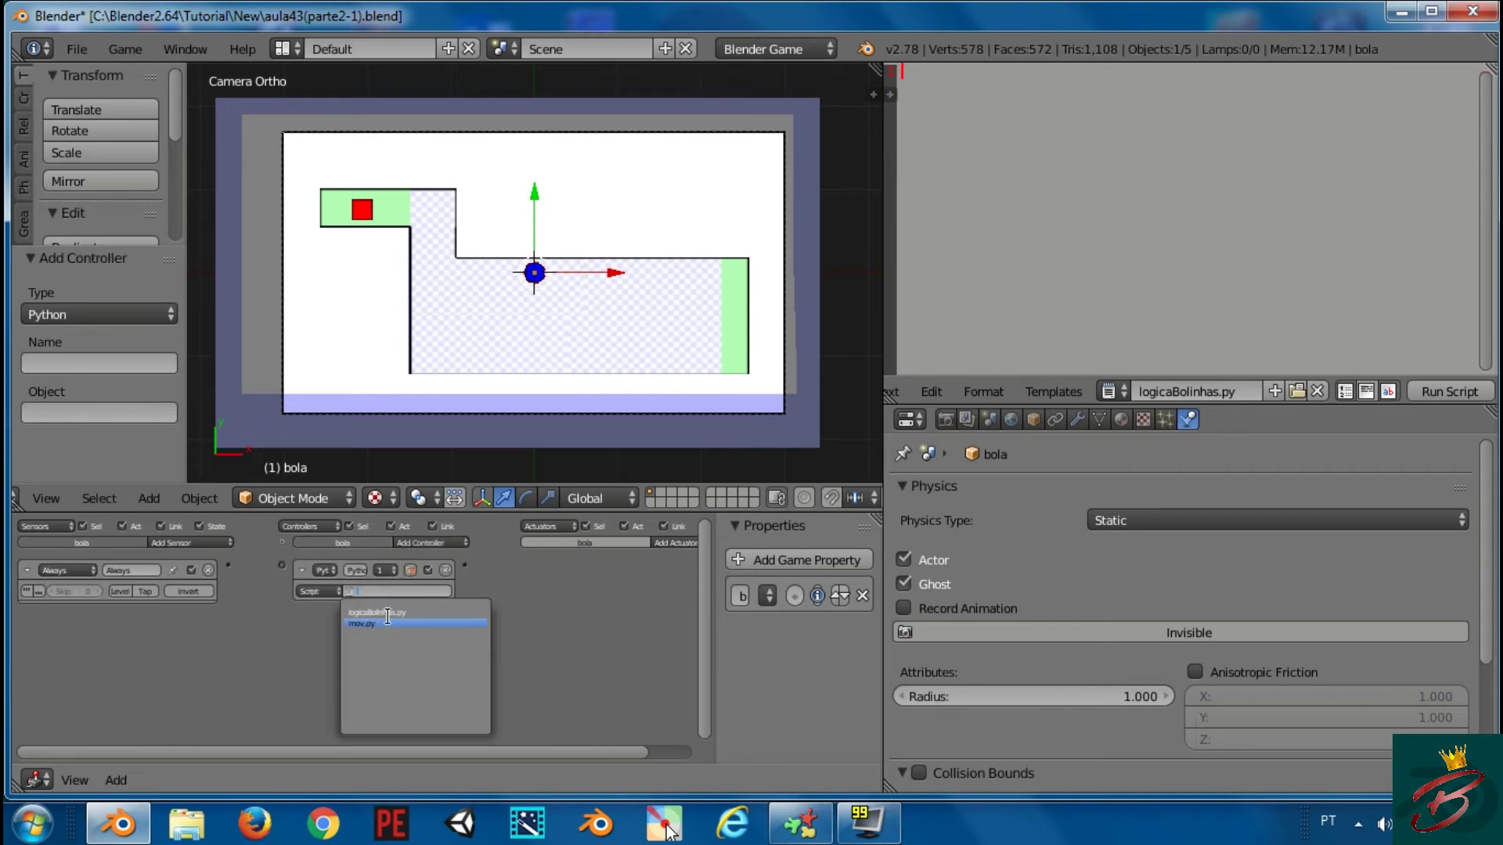
pyautogui.click(377, 612)
pyautogui.write('from bge import log')
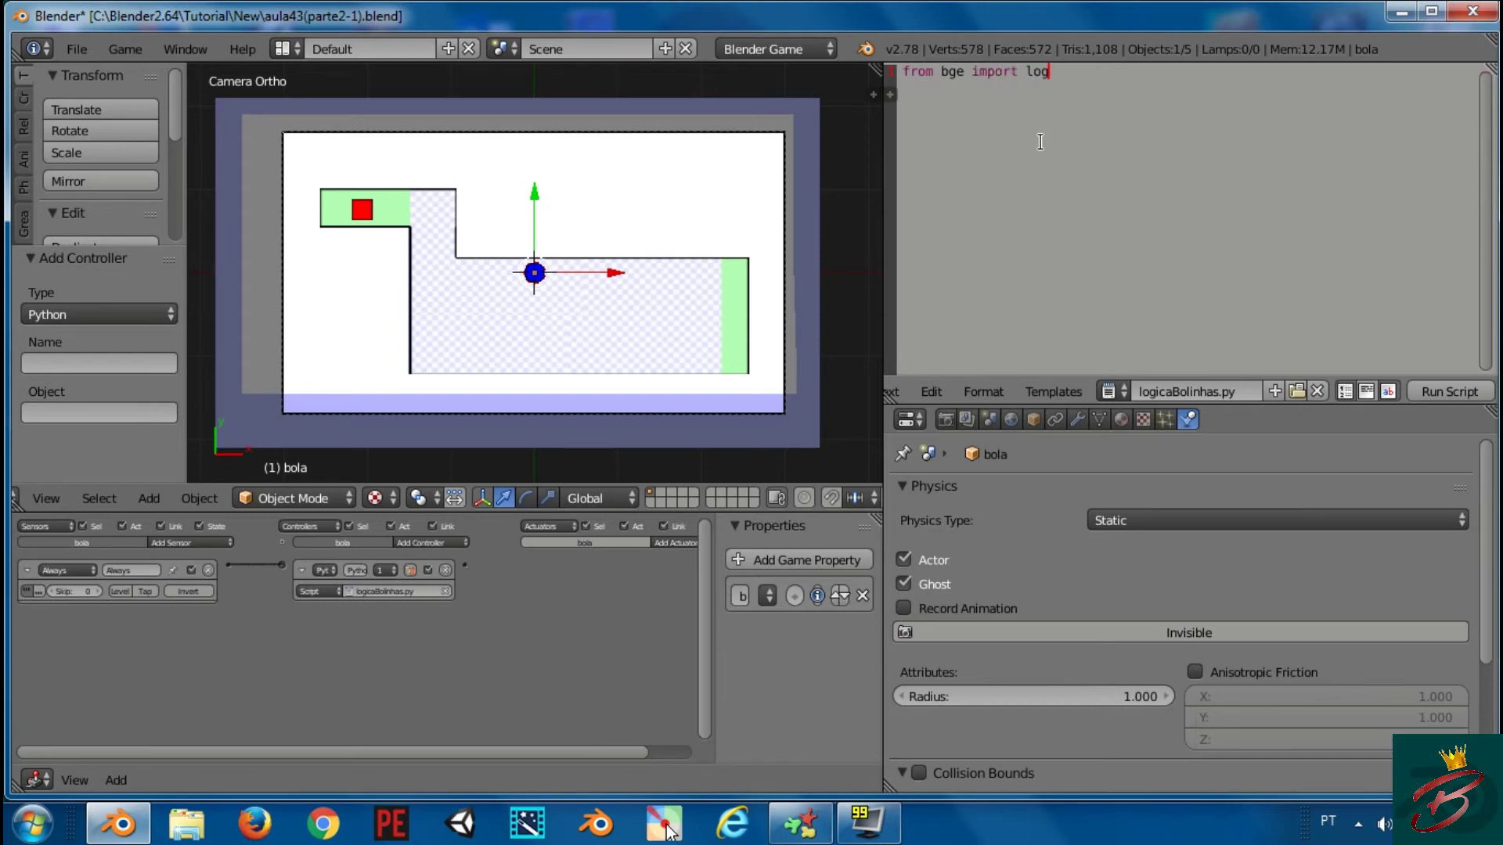
pyautogui.write('ic as g, events  c = g.getCurrentController() o = c.owner')
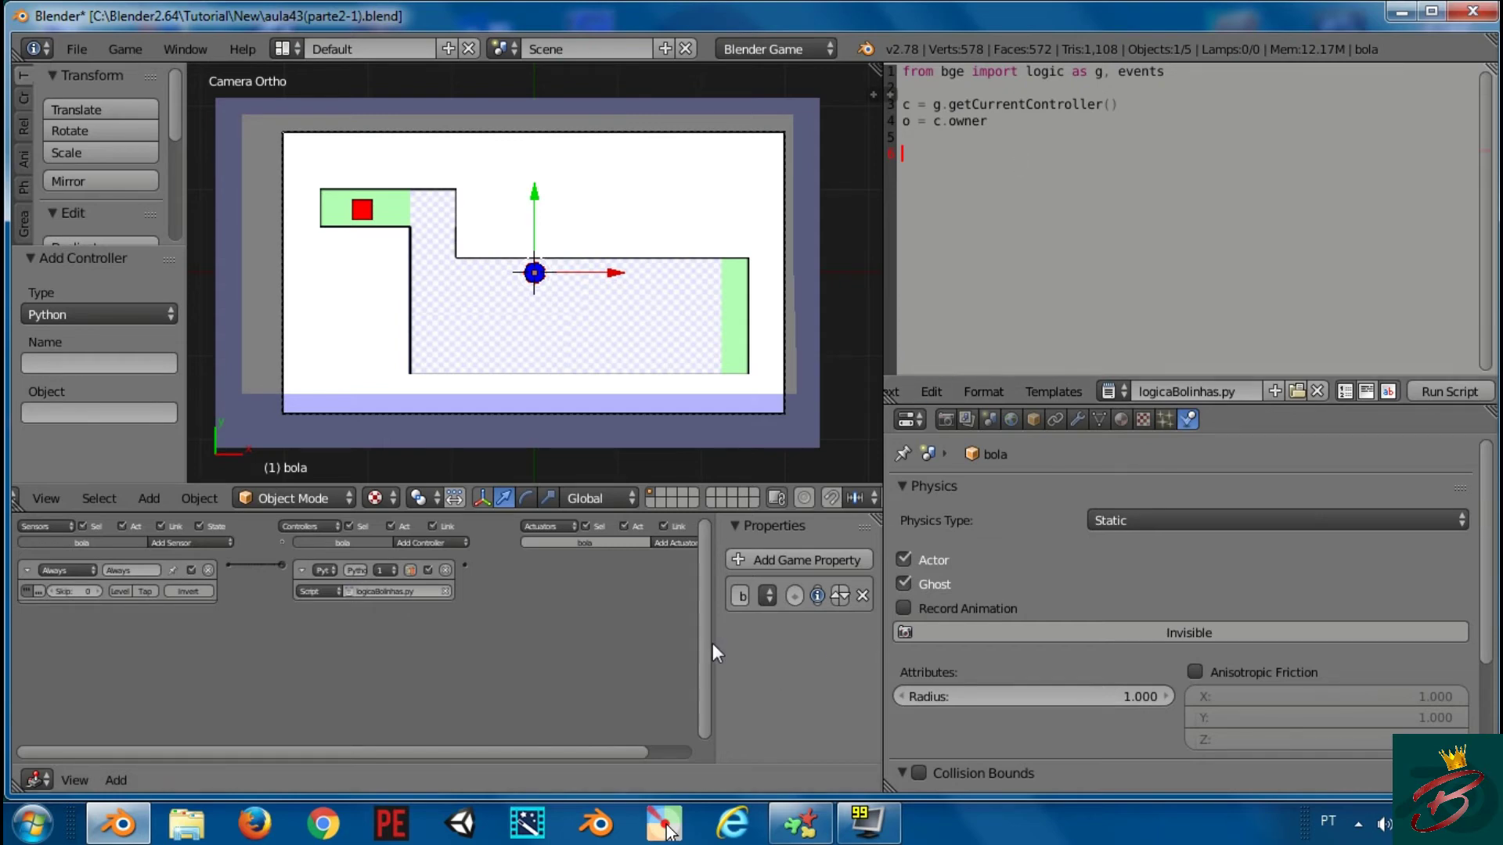
# Add two game properties to the ball, named pos1 and pos2
pyautogui.moveTo(712, 642); pyautogui.dragTo(520, 634)
pyautogui.click(652, 560)
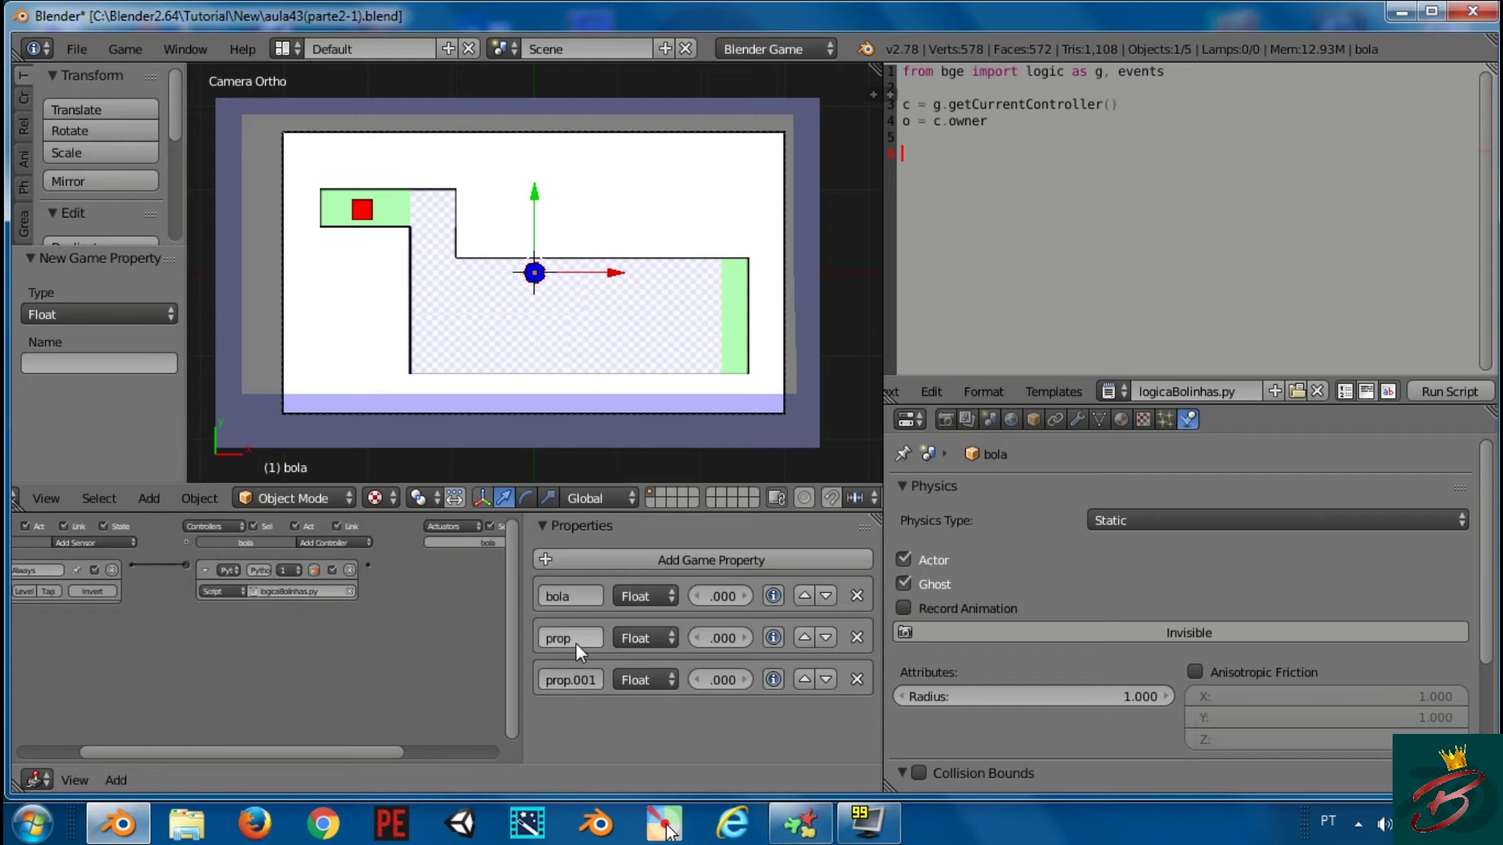
pyautogui.write('po')
pyautogui.write('s1')
pyautogui.click(575, 680)
pyautogui.write('p')
pyautogui.moveTo(523, 635); pyautogui.dragTo(356, 635)
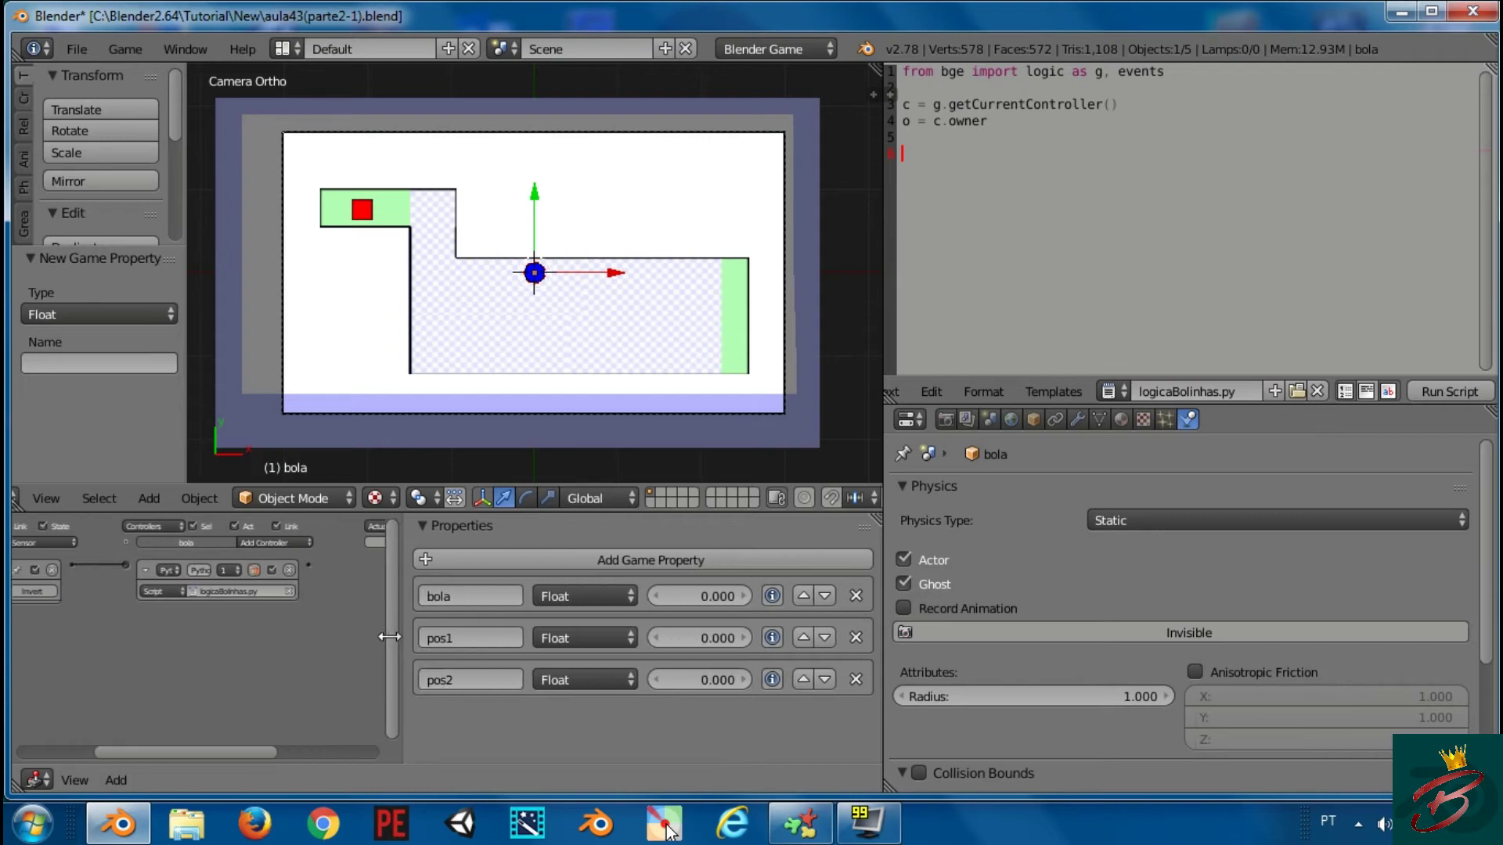
# Move the ball to its upper endpoint and copy its Y location, 0.053, into pos1
pyautogui.click(1033, 419)
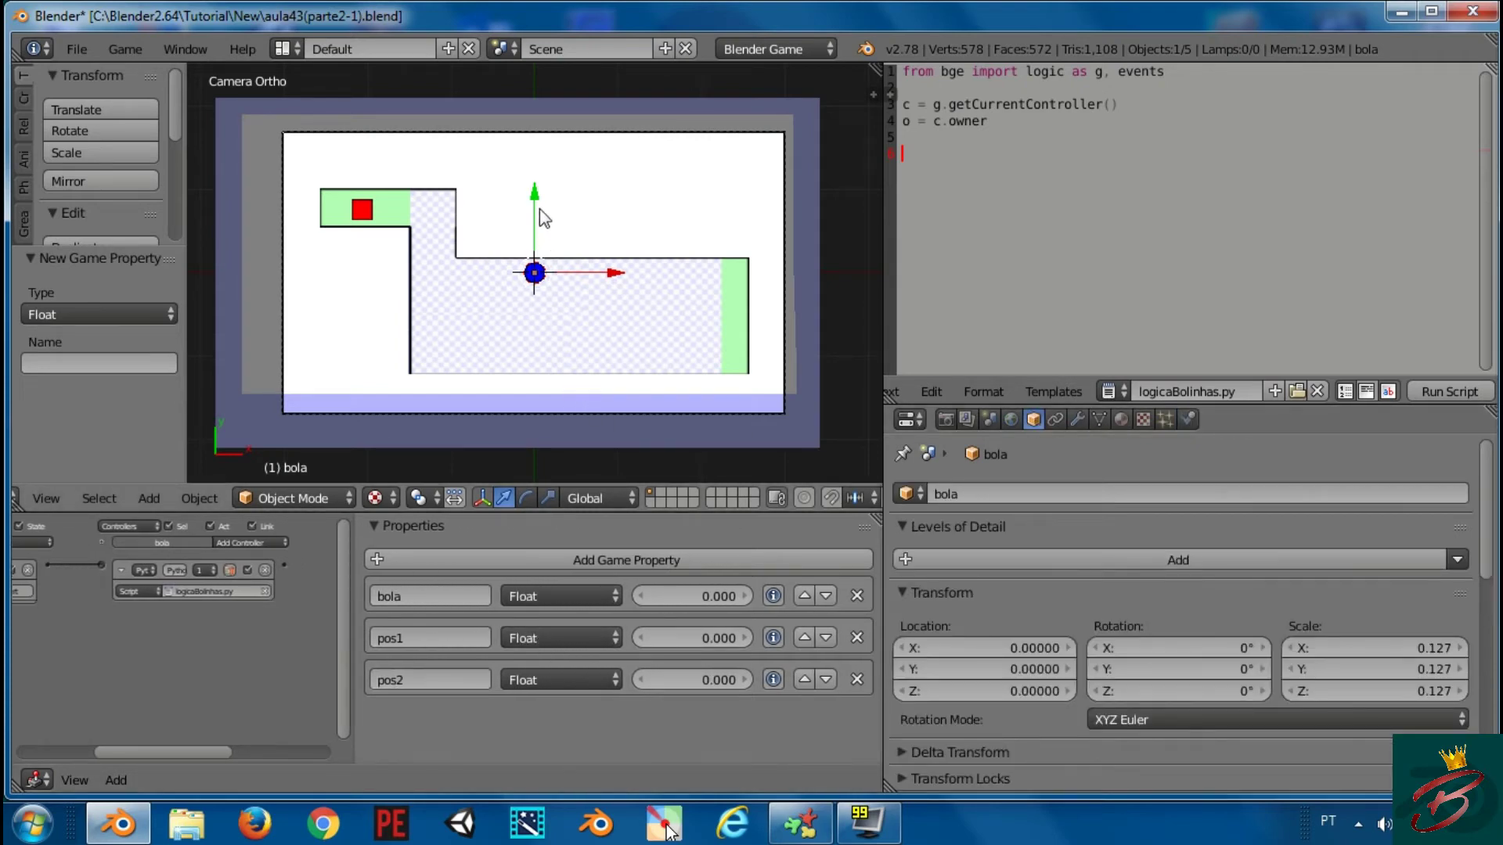
pyautogui.moveTo(534, 196)
pyautogui.mouseDown()
pyautogui.moveTo(595, 275)
pyautogui.moveTo(563, 270)
pyautogui.mouseUp()
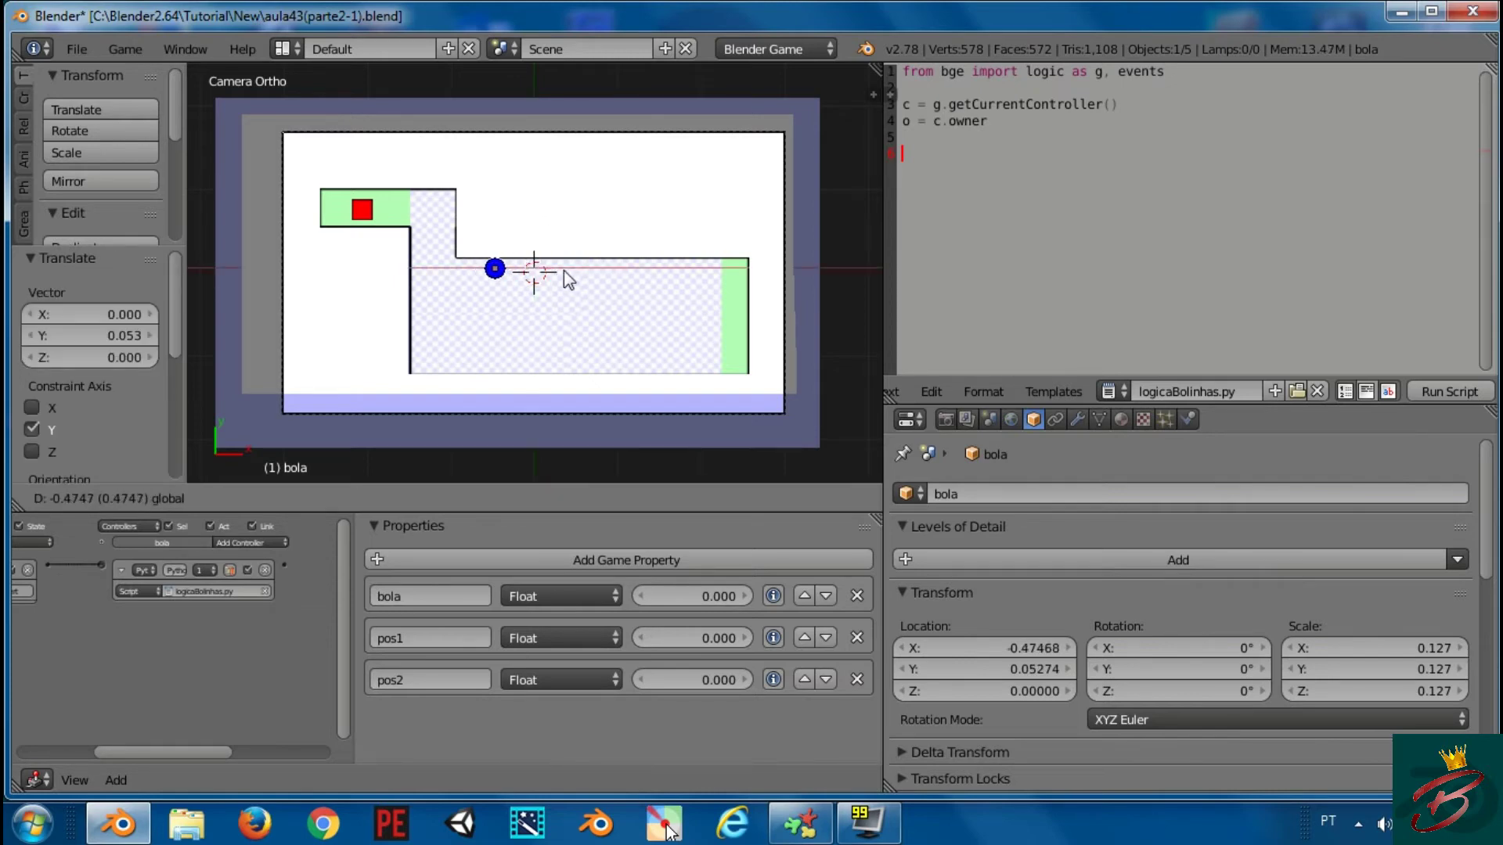
pyautogui.click(563, 270)
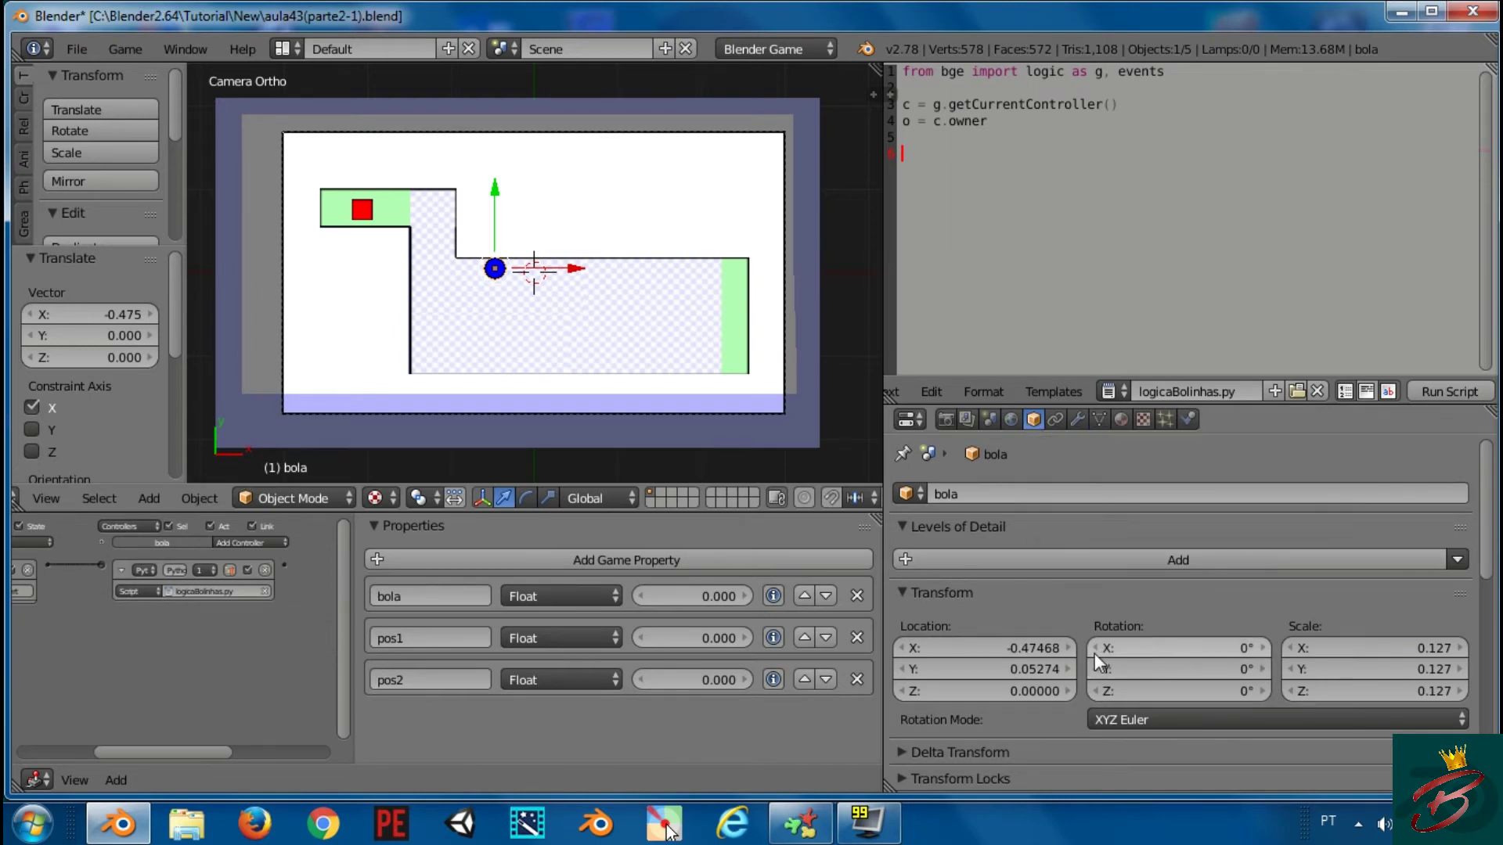
pyautogui.click(981, 650)
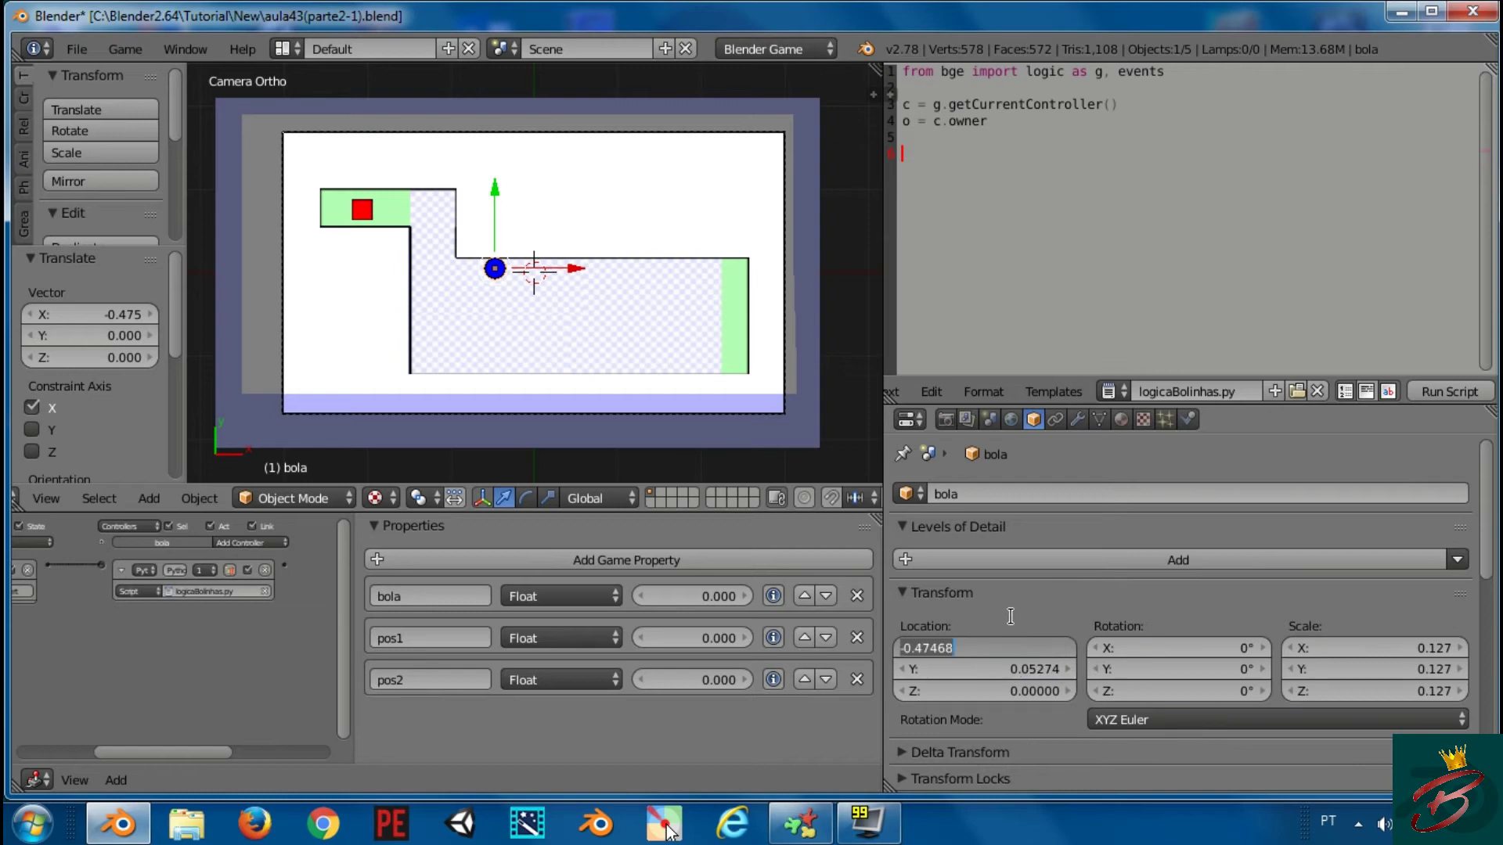
pyautogui.press('Tab')
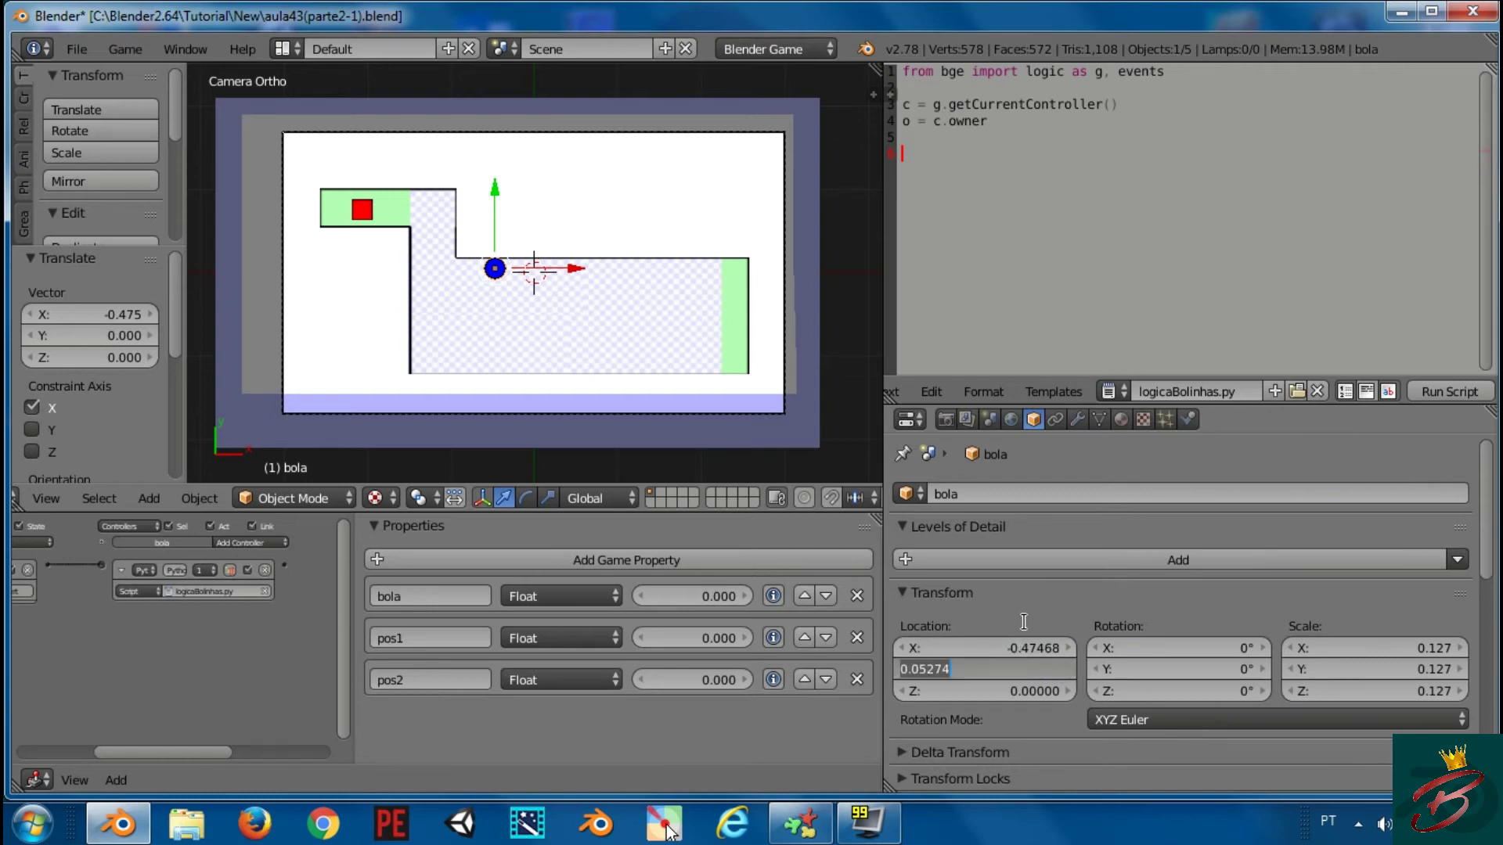
pyautogui.hotkey('ctrl', 'c')
pyautogui.press('Return')
pyautogui.hotkey('ctrl', 'v')
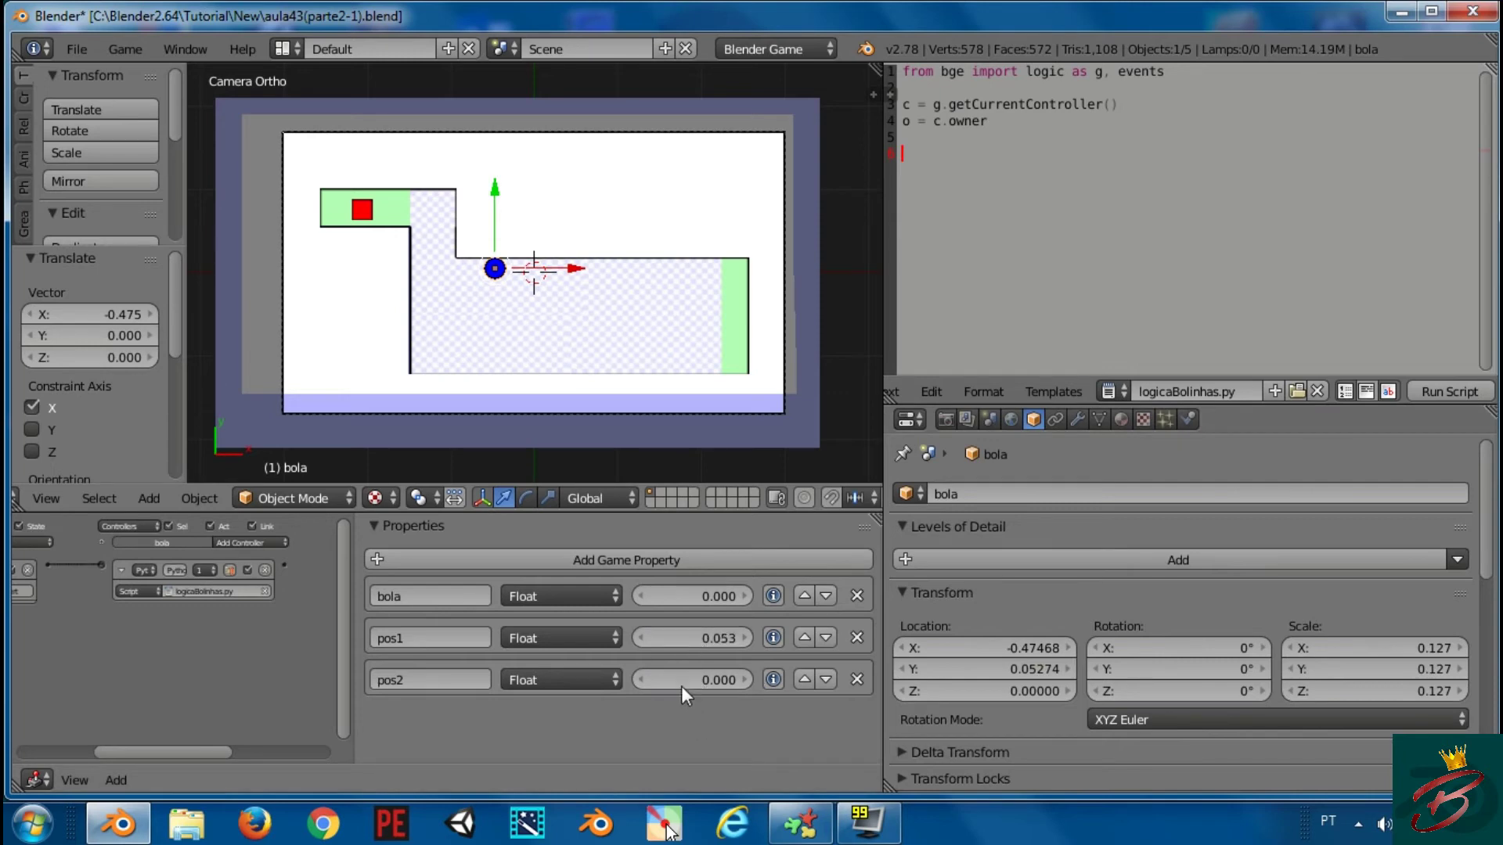
# Move the ball to the corridor's bottom edge and store its Y location, -1.094, in pos2
pyautogui.moveTo(495, 190); pyautogui.dragTo(491, 288)
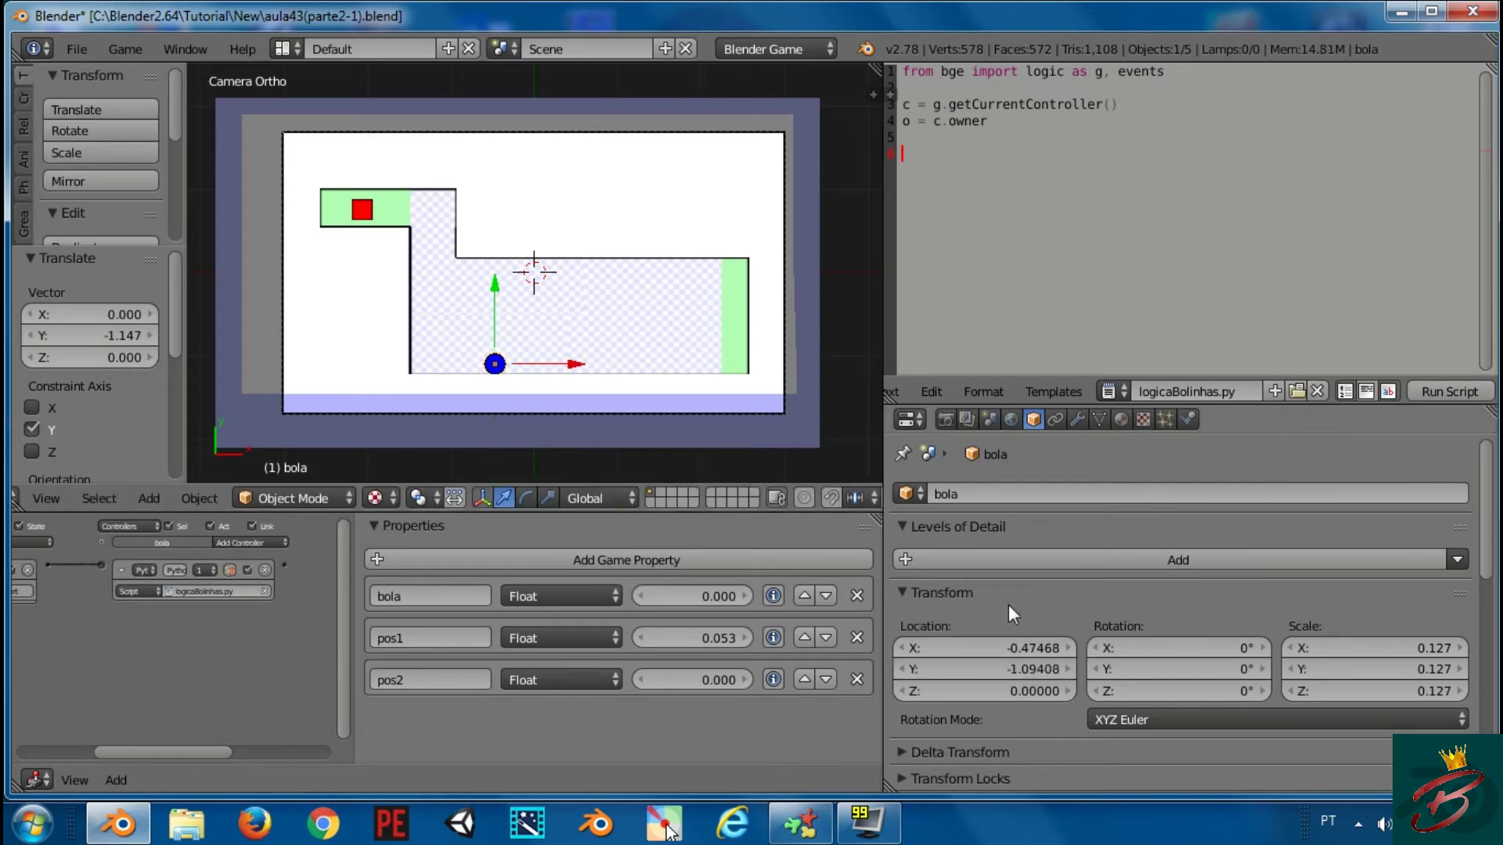
pyautogui.hotkey('ctrl', 'v')
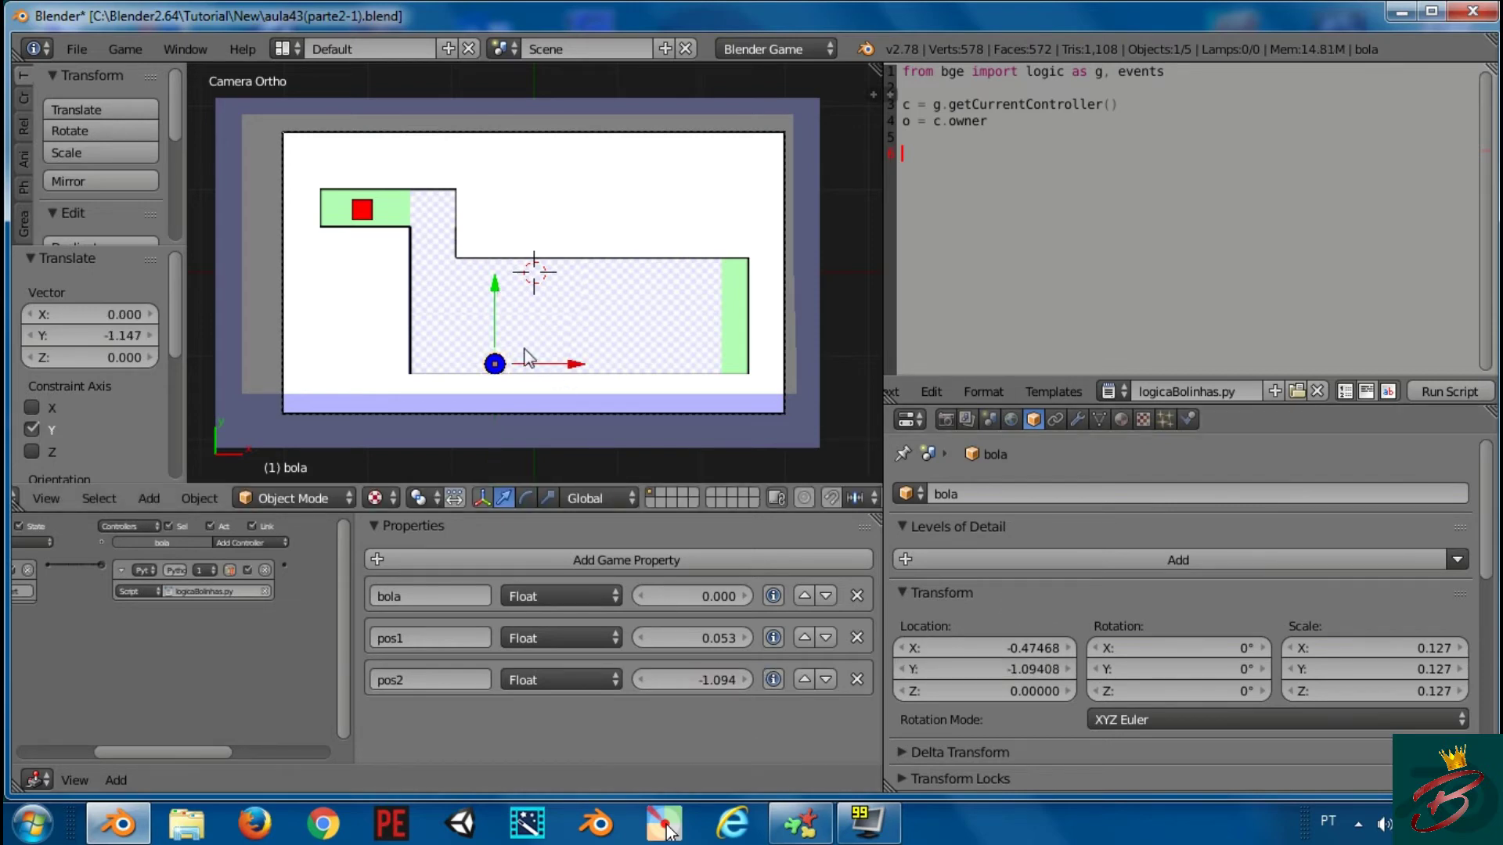
pyautogui.moveTo(501, 309); pyautogui.dragTo(507, 211)
pyautogui.rightClick(507, 211)
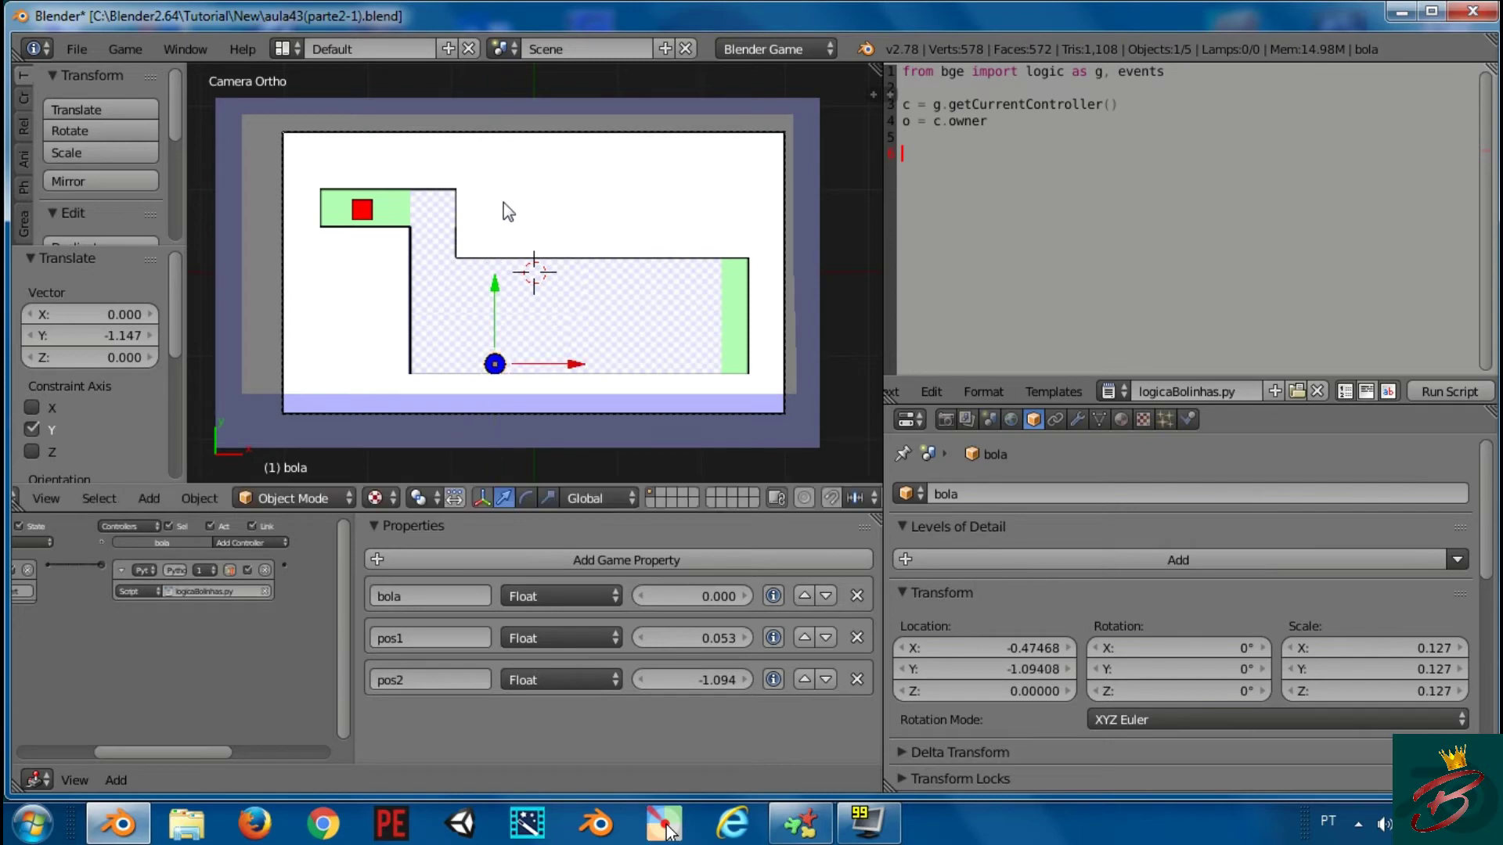
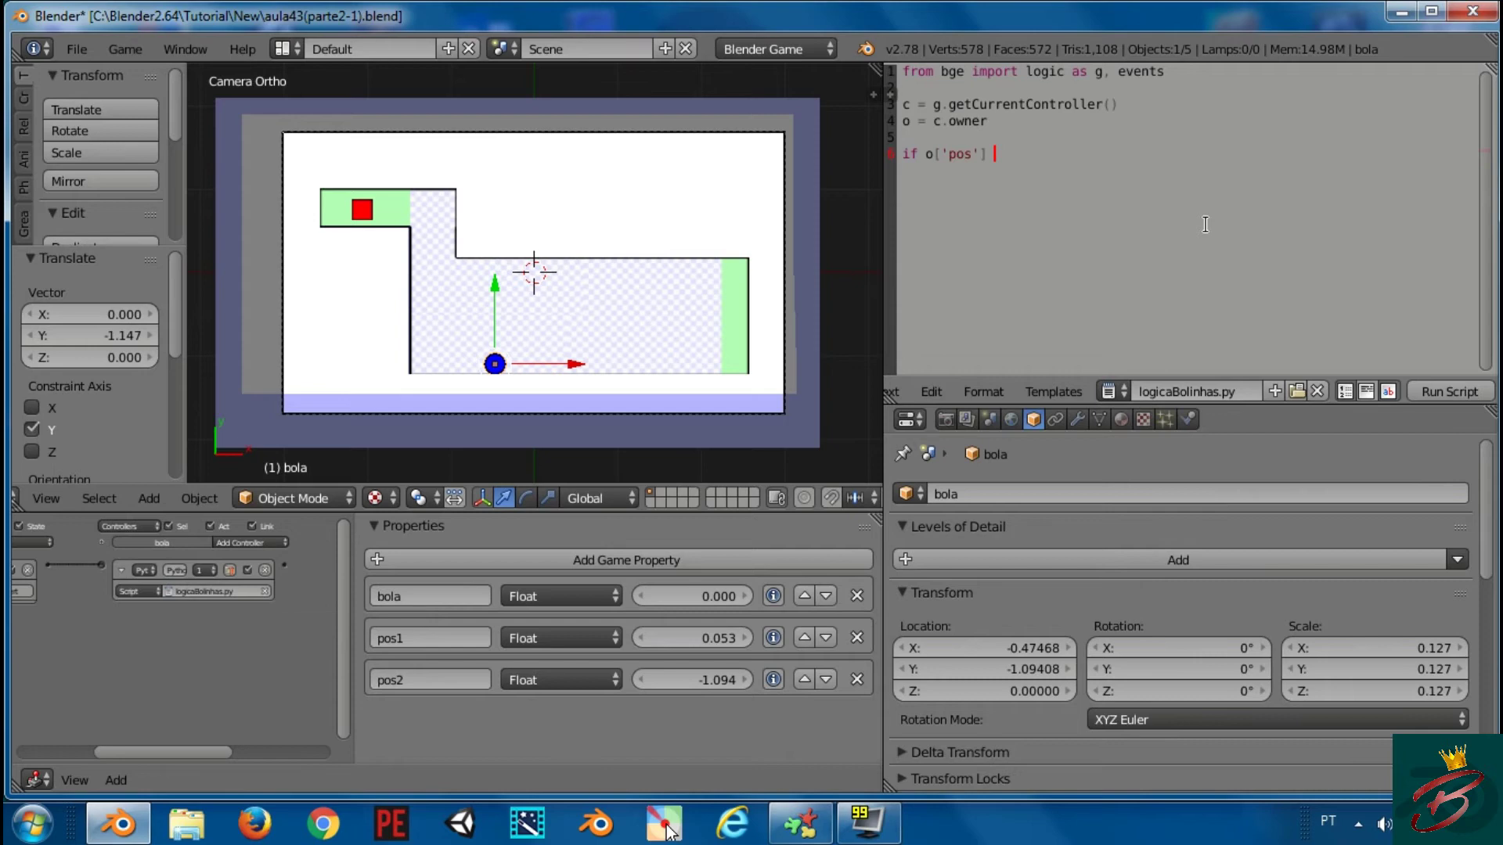
# Change line 6 to 'if o.position > o['pos1']:' and run the script
pyautogui.press('BackSpace')
pyautogui.press('BackSpace')
pyautogui.press('BackSpace')
pyautogui.press('BackSpace')
pyautogui.press('BackSpace')
pyautogui.write("position > o['")
pyautogui.write('pos')
pyautogui.write('ositio')
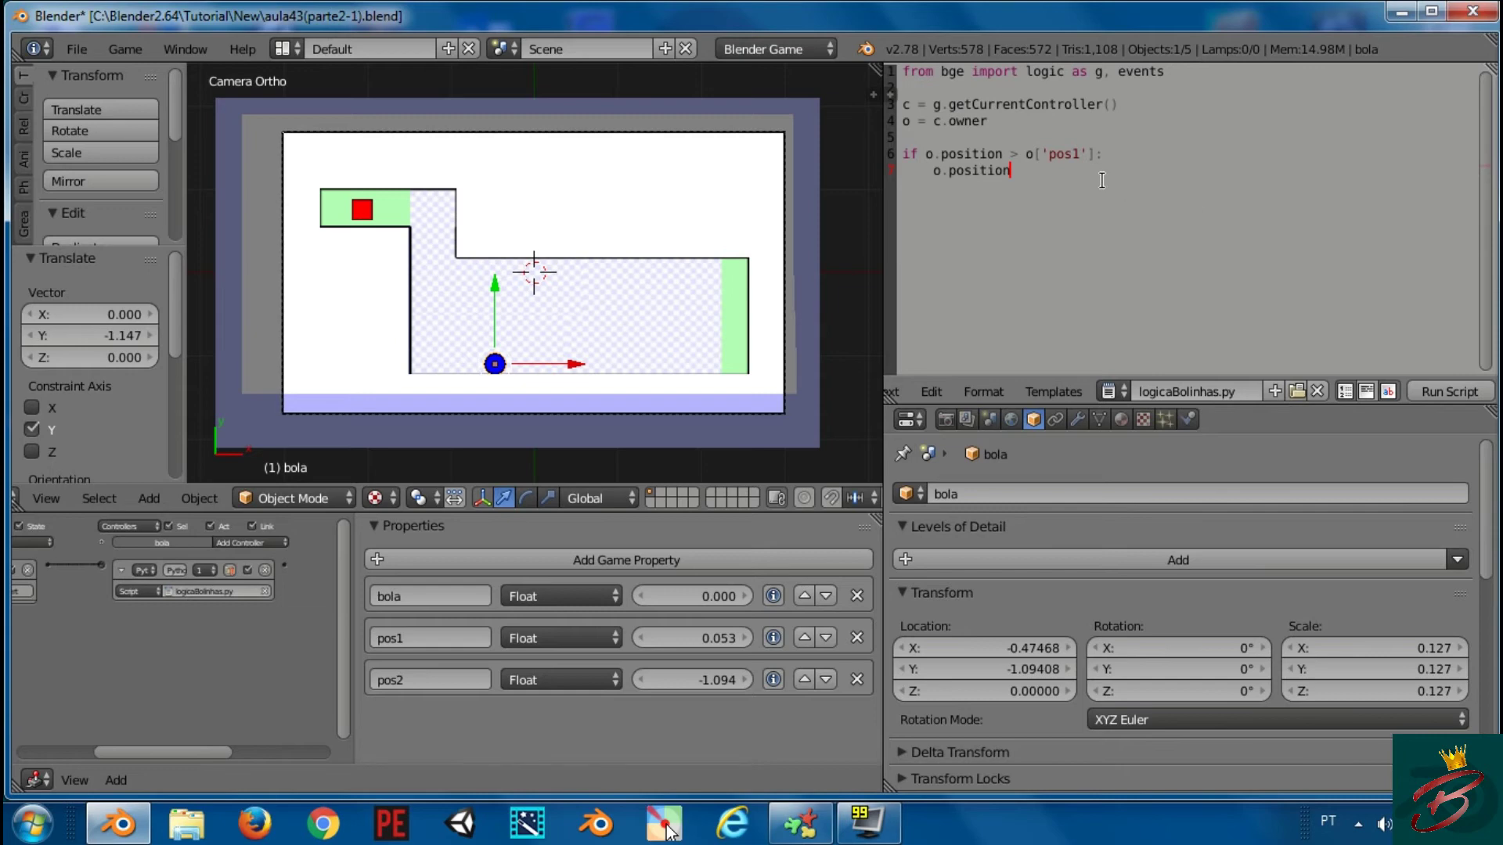
pyautogui.hotkey('alt', 'p')
pyautogui.hotkey('alt', 'p')
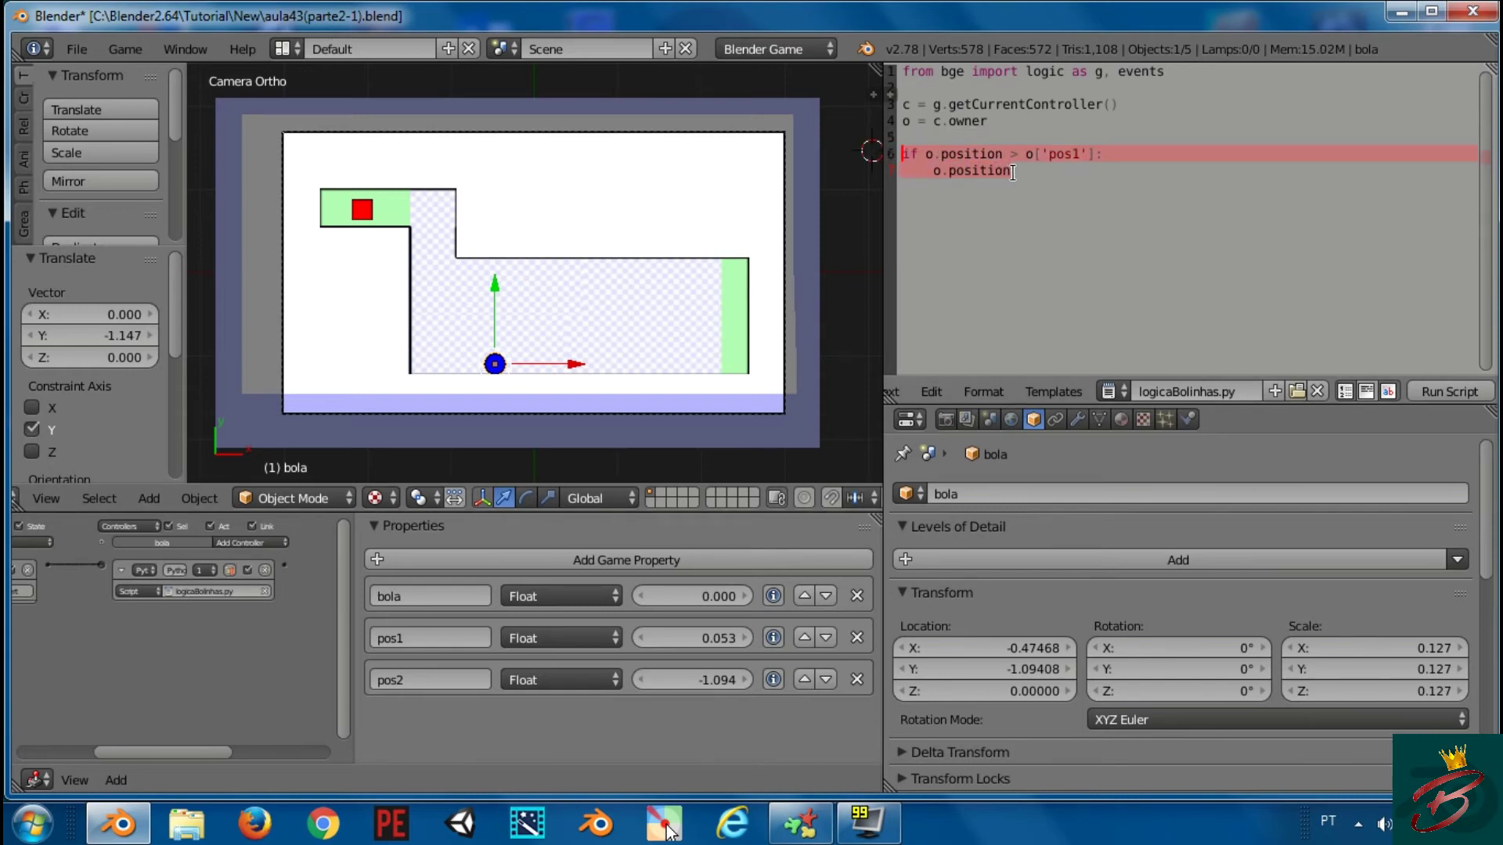
pyautogui.hotkey('alt', 'p')
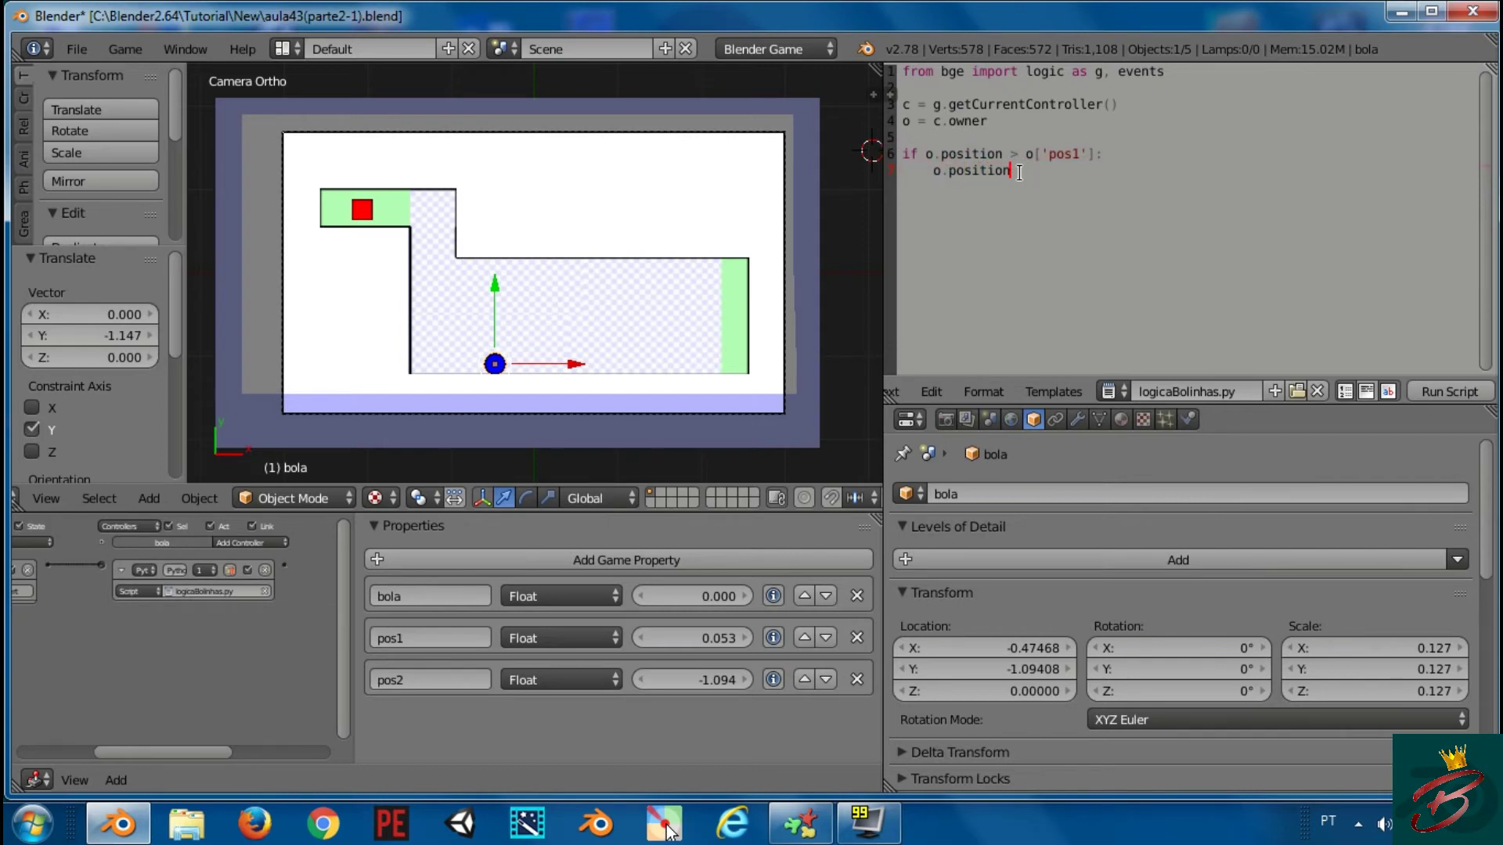
# Run the script again, test the game with P and Esc, then bring up the orientations note
pyautogui.hotkey('alt', 'p')
pyautogui.click(1003, 154)
pyautogui.hotkey('alt', 'p')
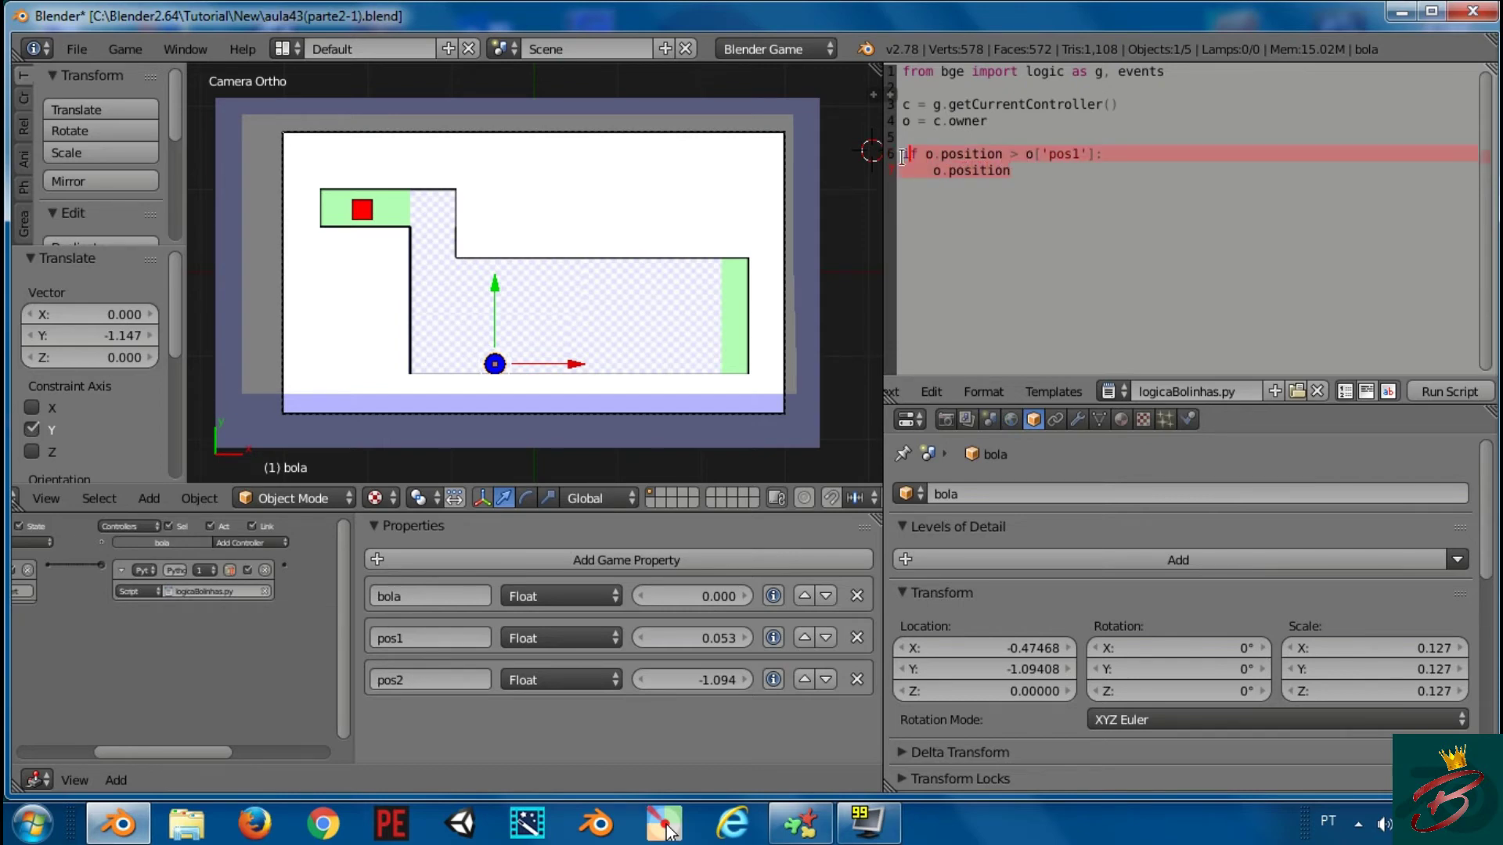
pyautogui.click(982, 162)
pyautogui.press('p')
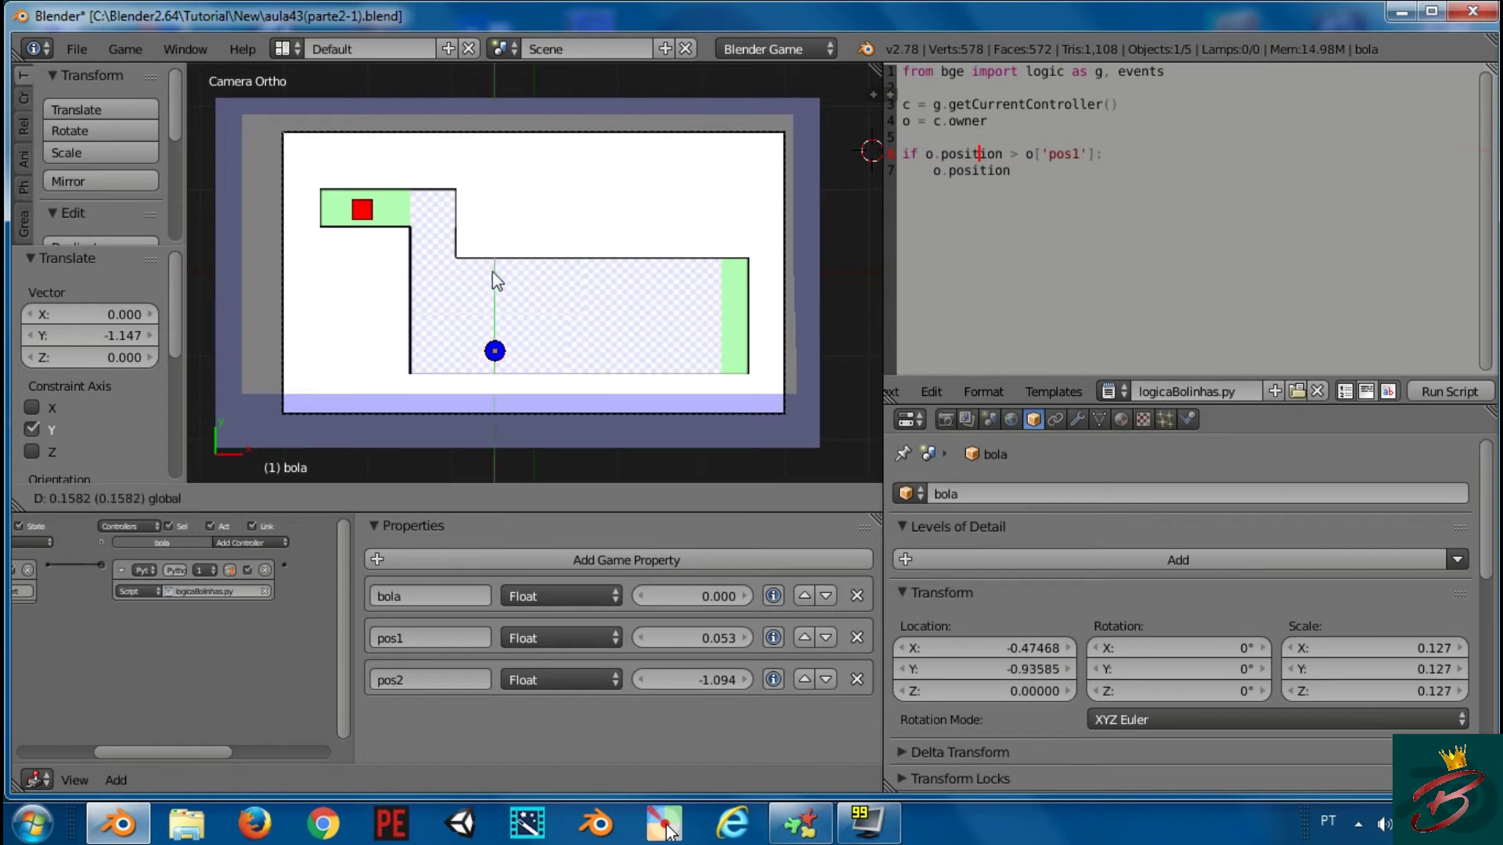
pyautogui.press('Escape')
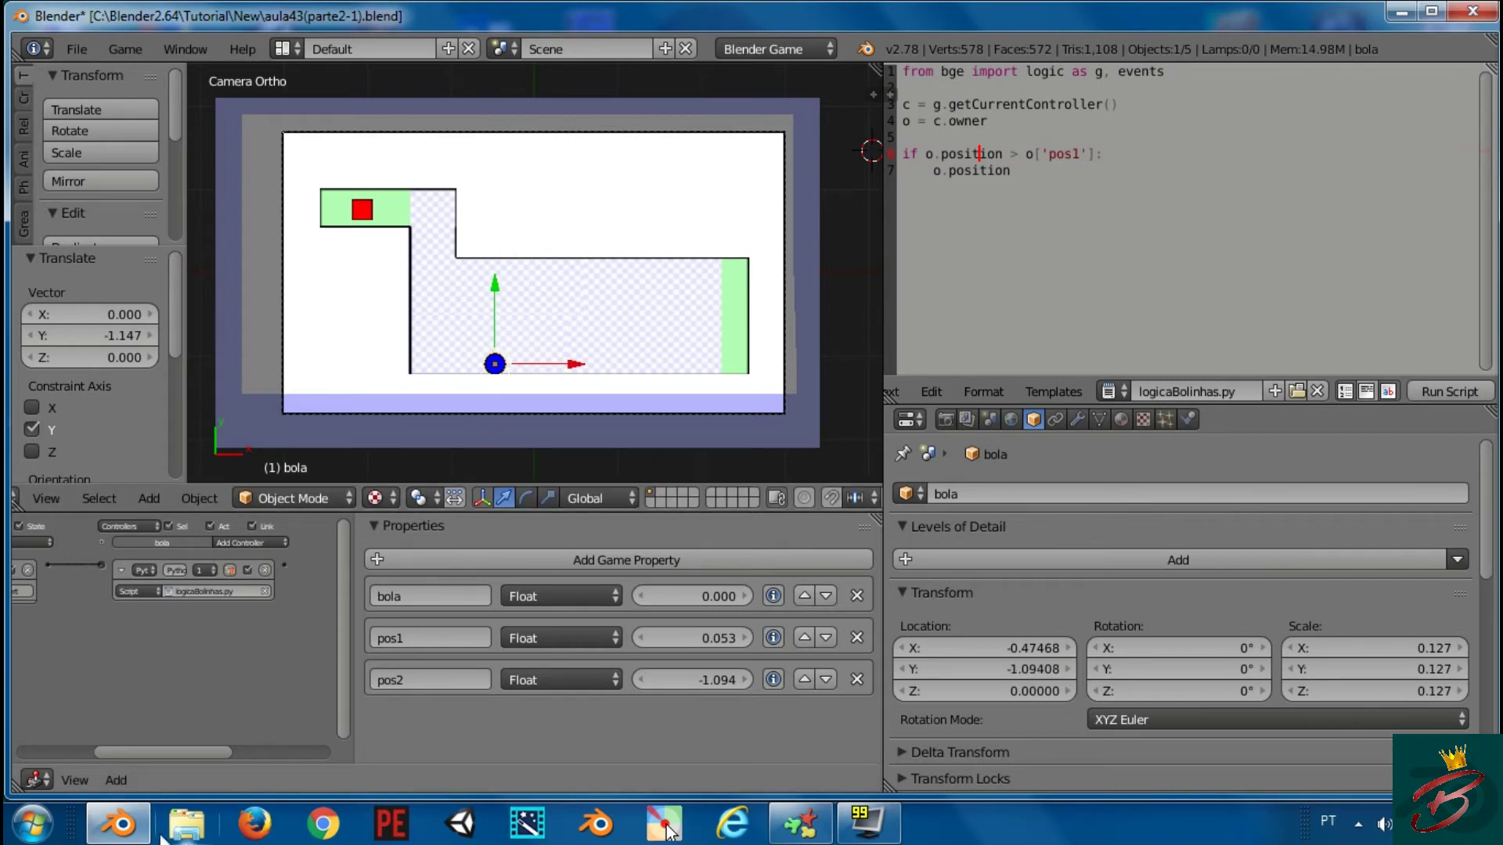
pyautogui.rightClick(179, 834)
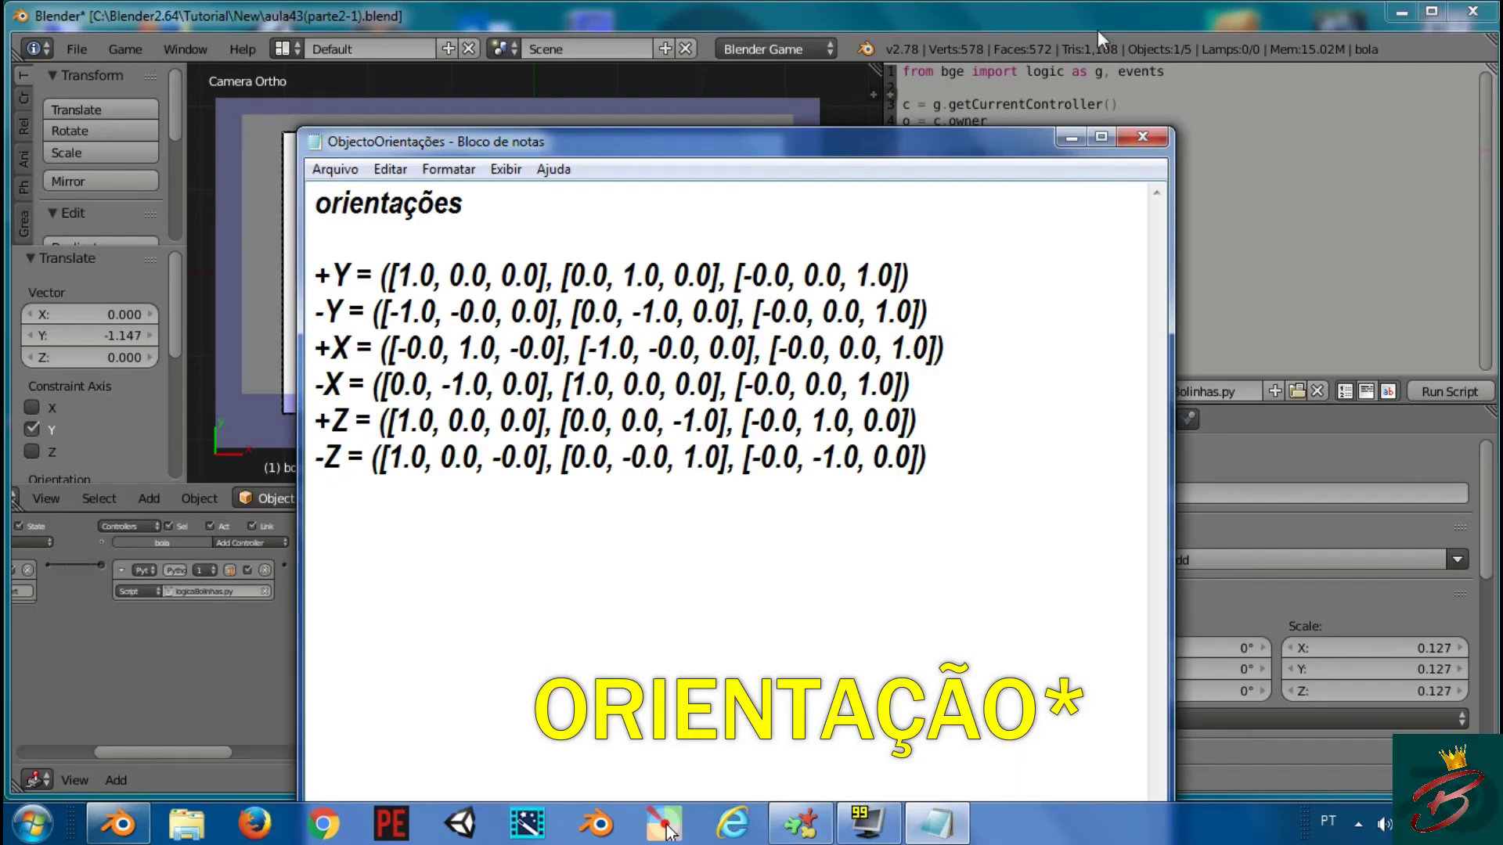
# Copy the +Y to -Z matrix lines from the note, then add blank lines above the if-check
pyautogui.click(1101, 139)
pyautogui.moveTo(751, 8)
pyautogui.mouseDown()
pyautogui.moveTo(880, 134)
pyautogui.moveTo(749, 137)
pyautogui.moveTo(1017, 2)
pyautogui.moveTo(962, 184)
pyautogui.mouseUp()
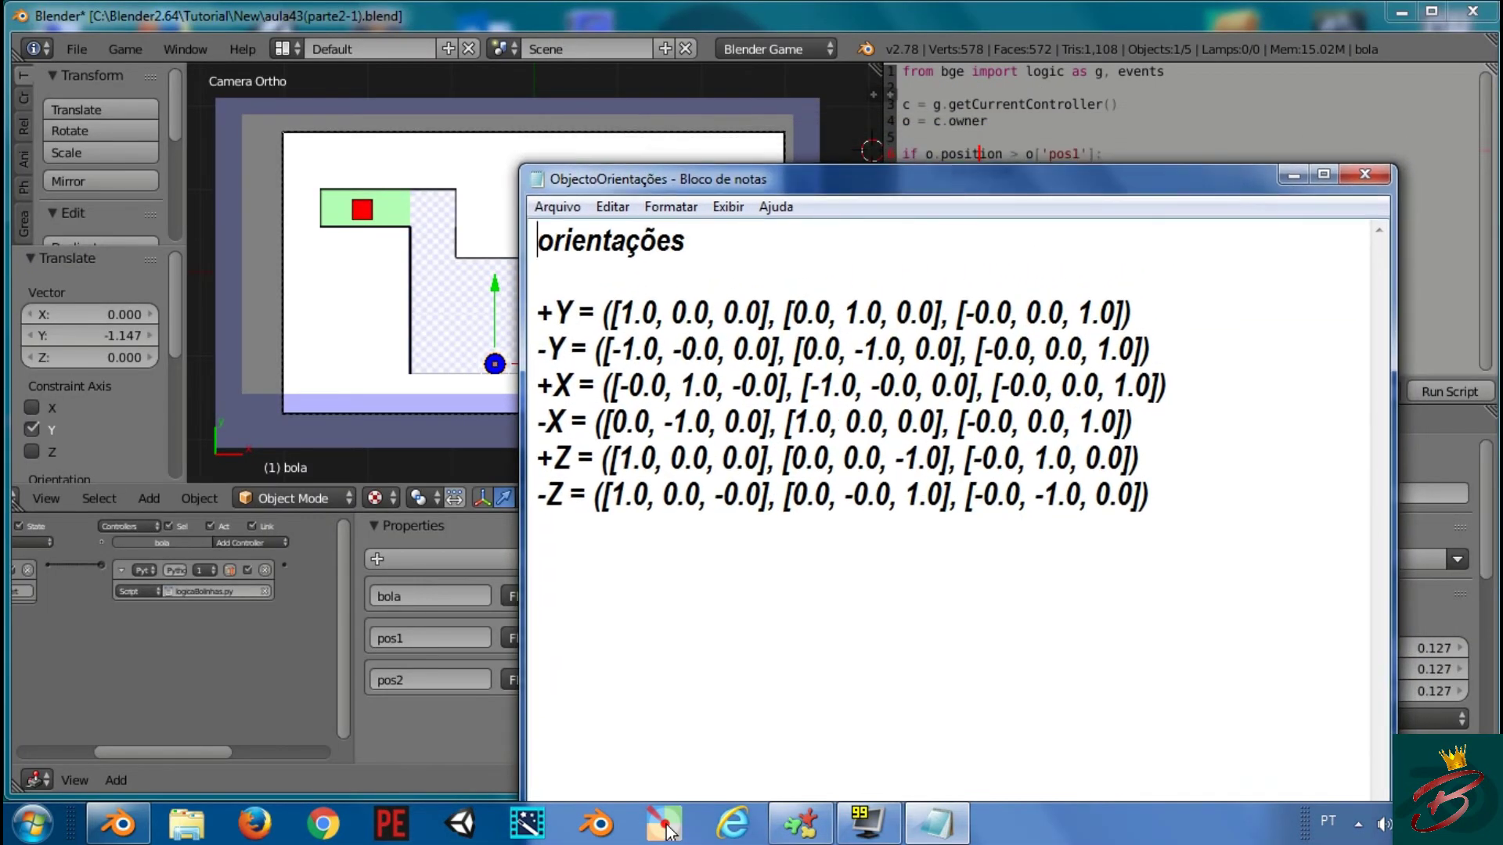
pyautogui.moveTo(1151, 496); pyautogui.dragTo(537, 313)
pyautogui.hotkey('ctrl', 'c')
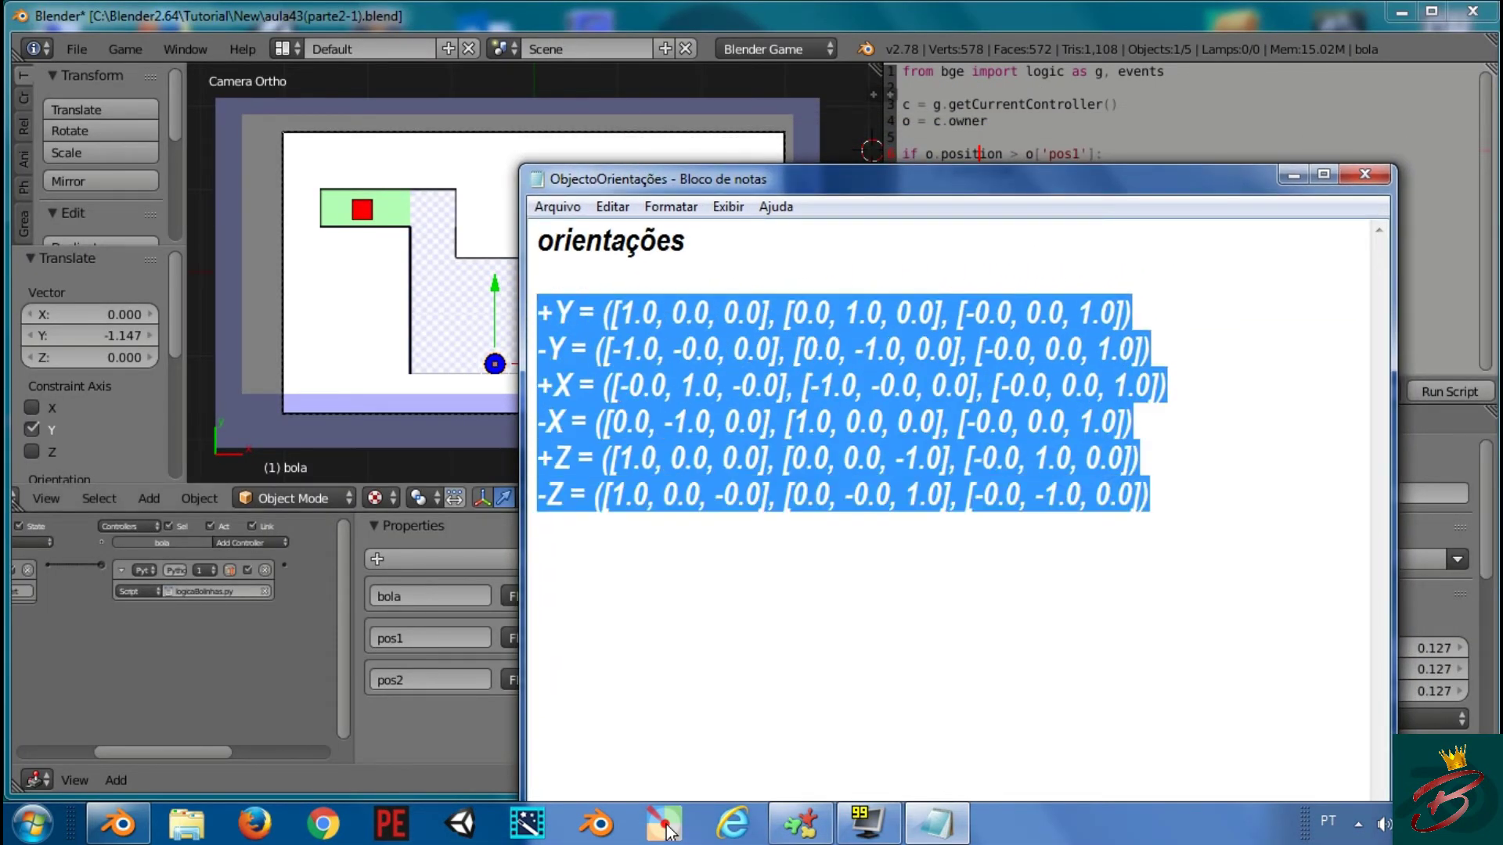
pyautogui.click(1044, 27)
pyautogui.press('Home')
pyautogui.press('Return')
pyautogui.press('Return')
# Paste the six orientation matrices above the position check
pyautogui.press('Up')
pyautogui.press('Up')
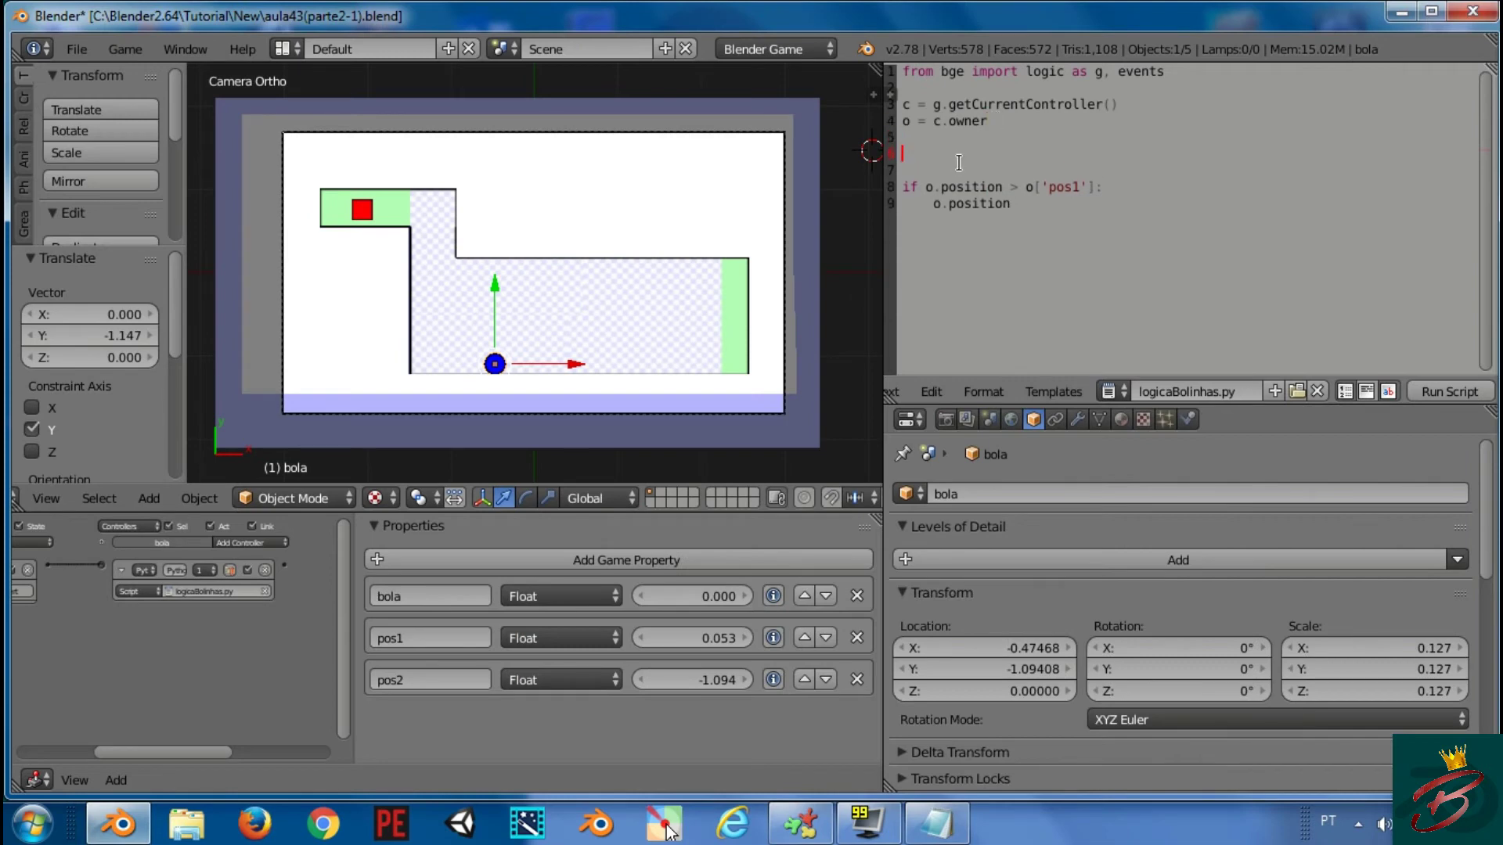
pyautogui.hotkey('ctrl', 'v')
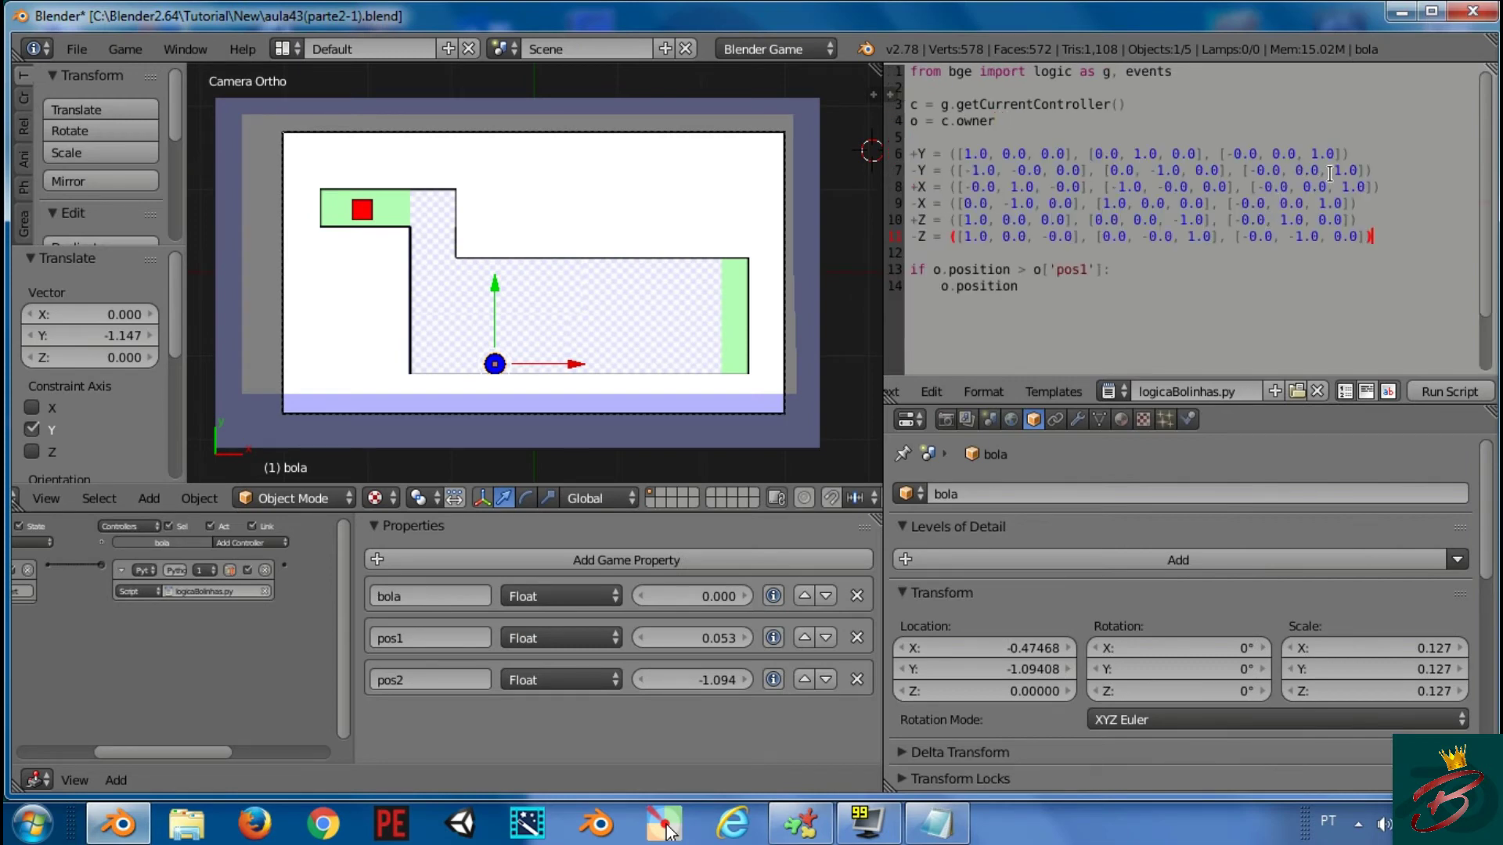
pyautogui.moveTo(1371, 153); pyautogui.dragTo(912, 154)
pyautogui.click(1110, 154)
# Move the ball along Y to check its direction, cancel, and review the -Y matrix
pyautogui.press('g')
pyautogui.press('y')
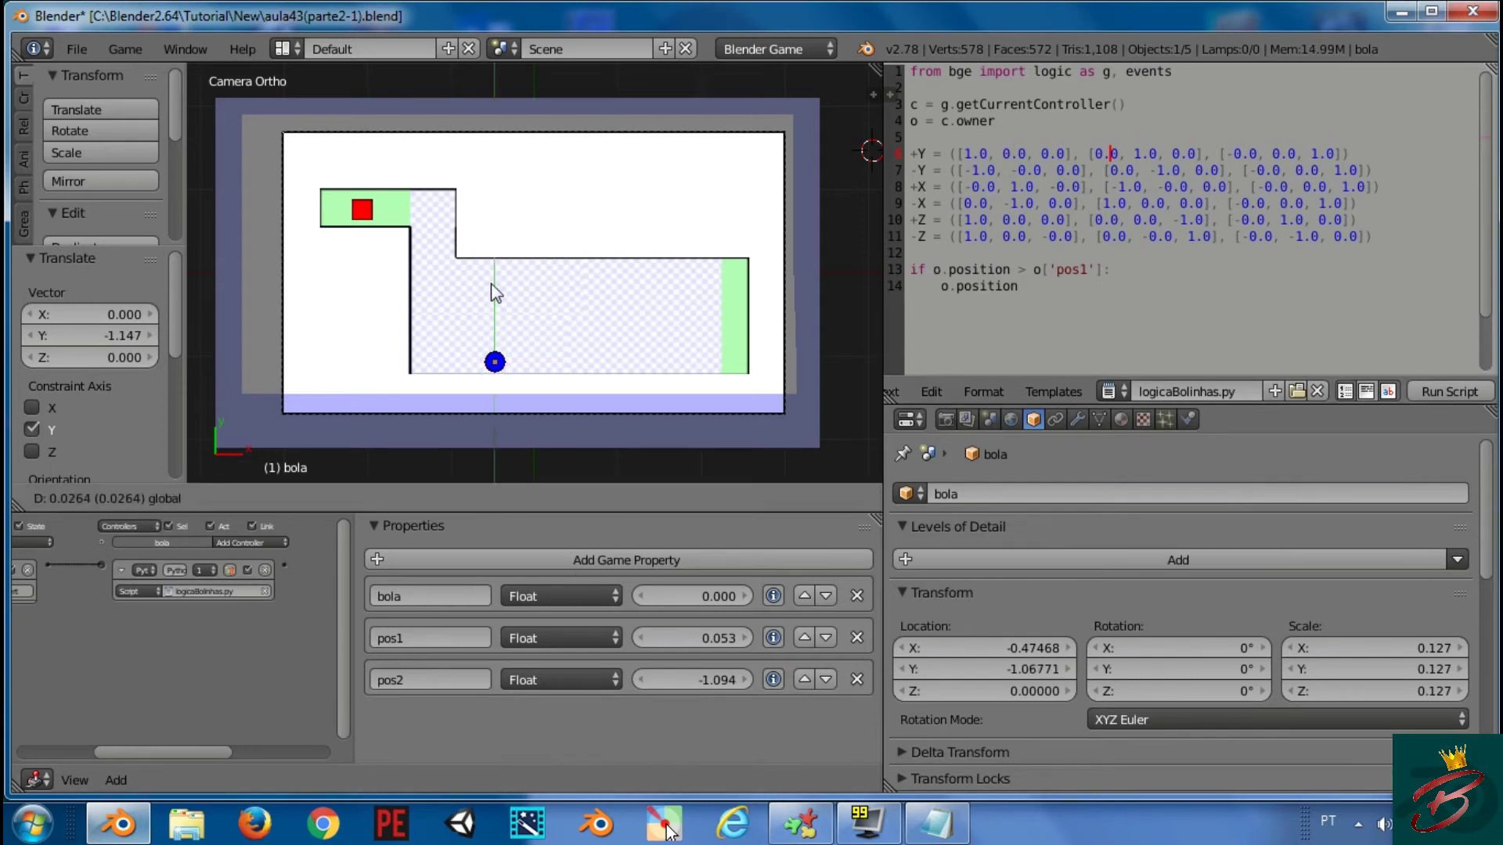
pyautogui.press('Escape')
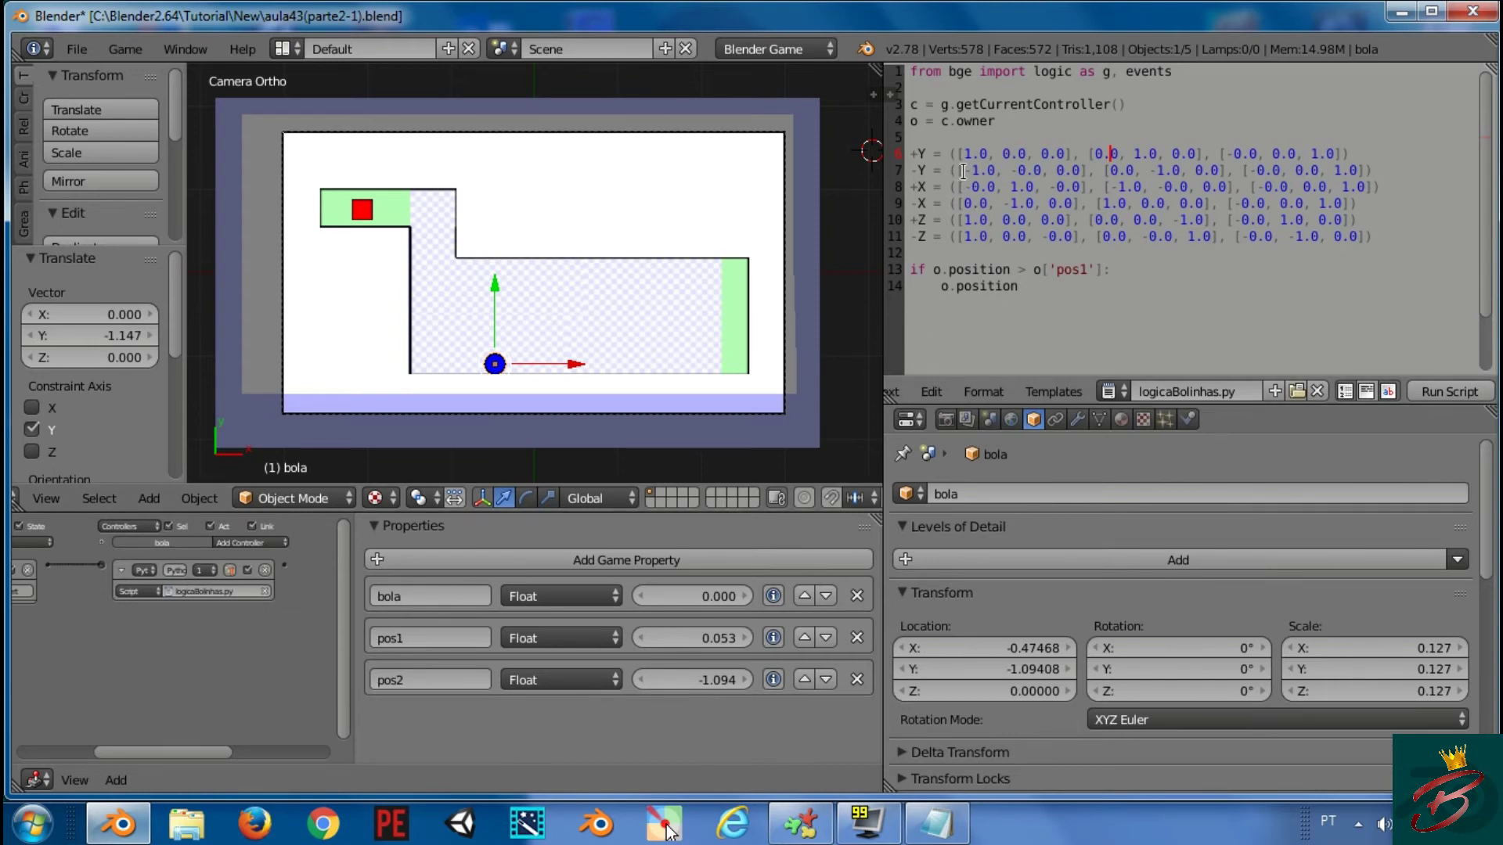
pyautogui.moveTo(957, 170); pyautogui.dragTo(1328, 170)
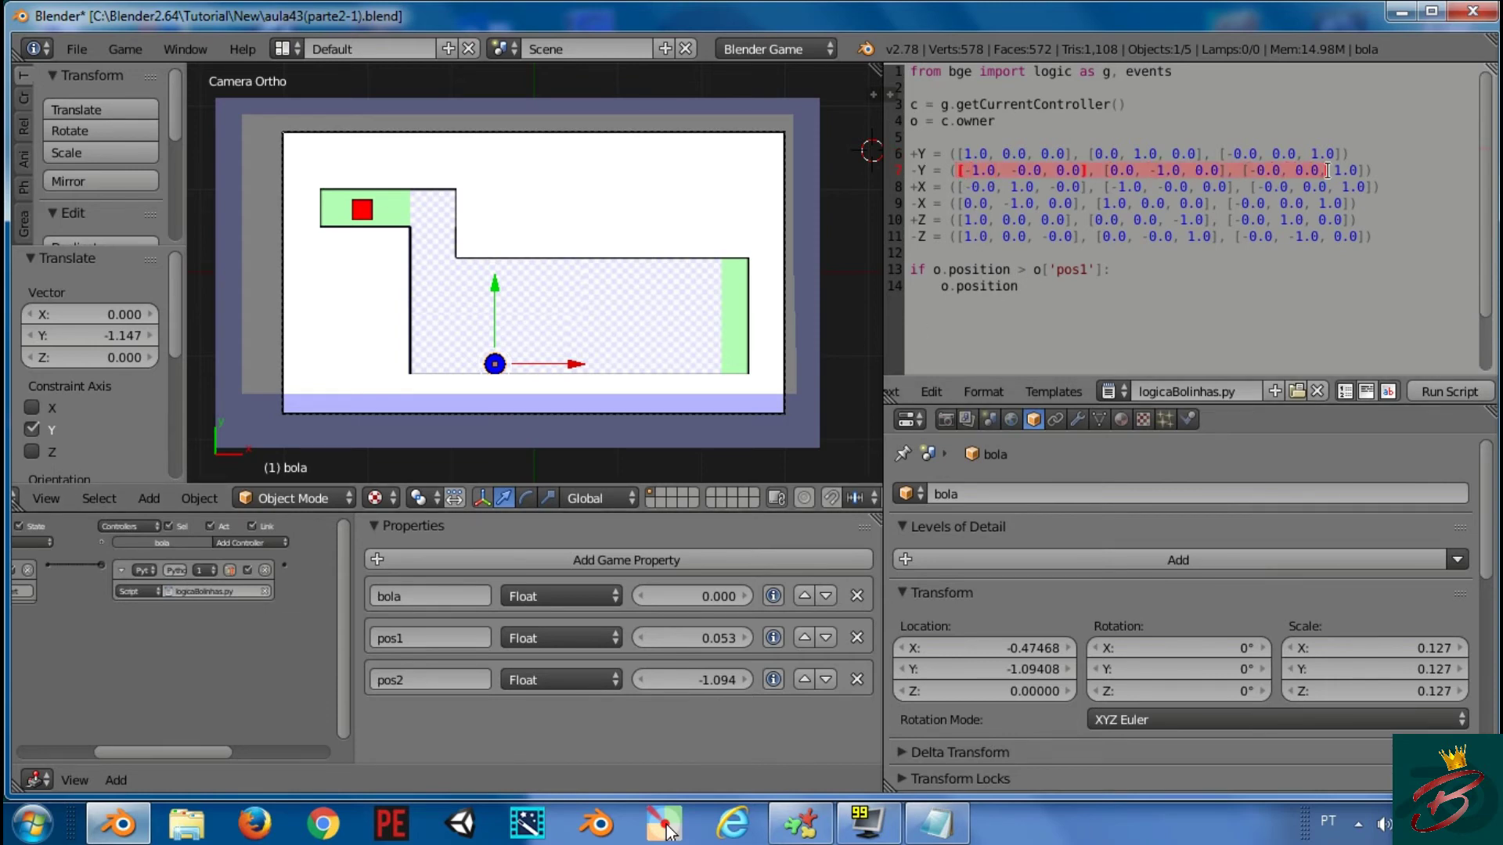
pyautogui.click(920, 170)
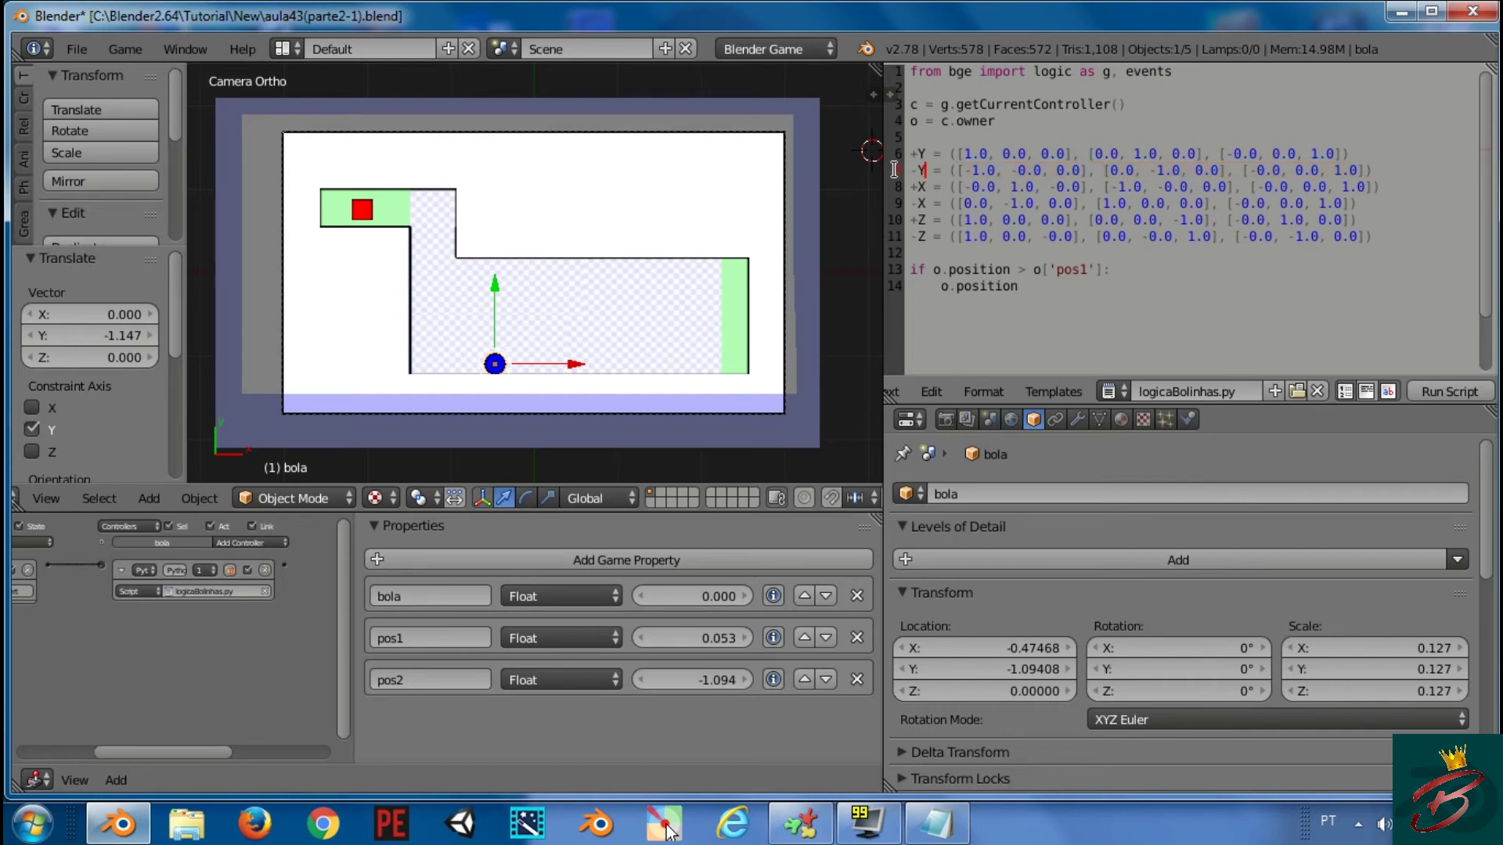
pyautogui.click(1055, 288)
# Set orientation to -Y under the pos1 check and add 'if o.position < o['pos2']:'
pyautogui.press('Return')
pyautogui.write('riet')
pyautogui.write('tatio')
pyautogui.write('-Y')
pyautogui.press('Return')
pyautogui.press('Return')
pyautogui.press('BackSpace')
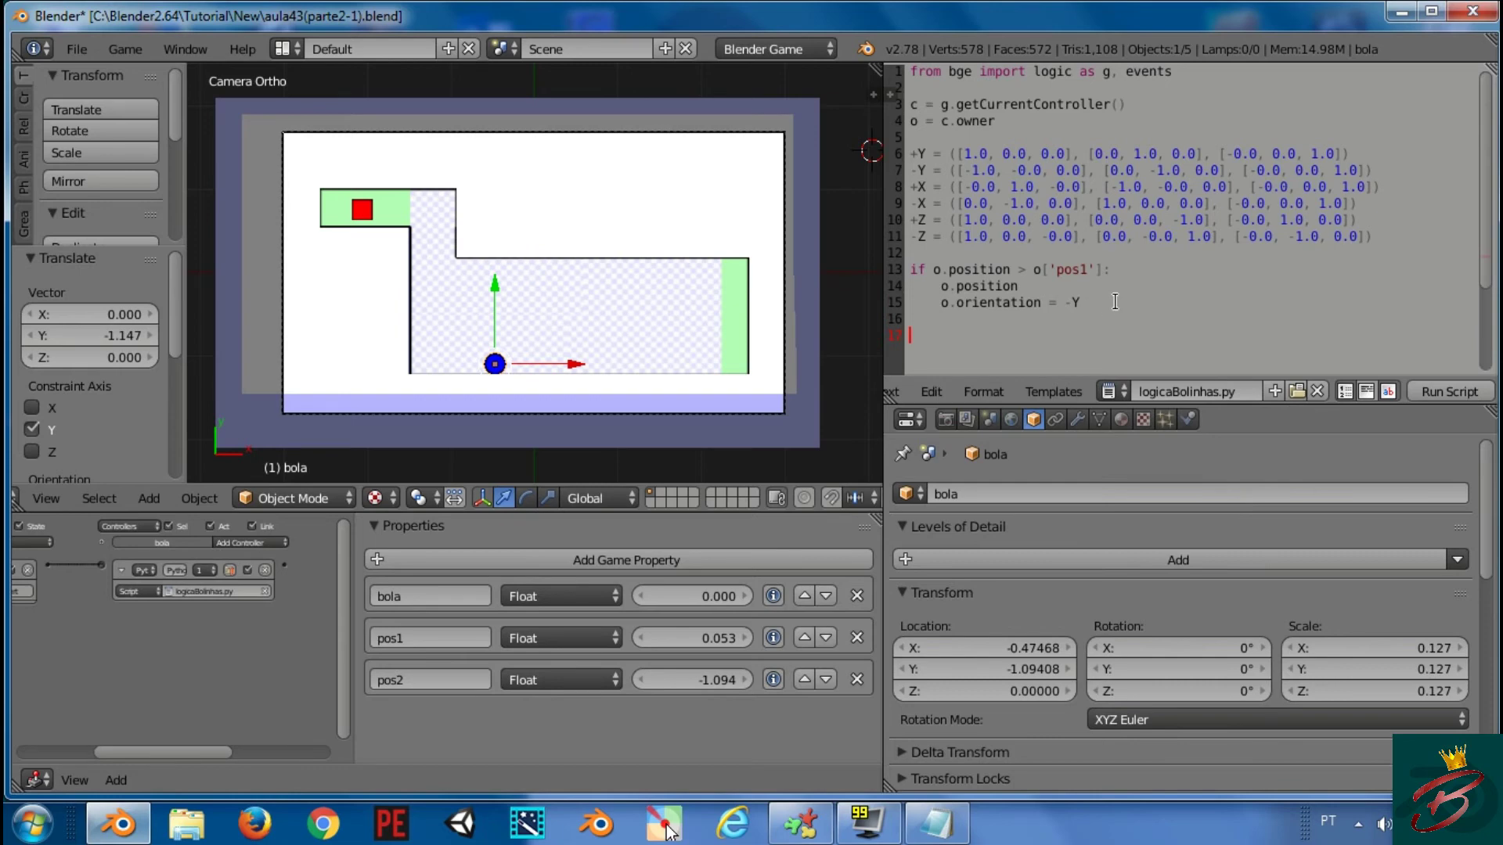
pyautogui.write('if o.')
pyautogui.write('position < o[')
pyautogui.write("'']")
pyautogui.press('Left')
pyautogui.press('Left')
pyautogui.write('pos')
pyautogui.write('2')
pyautogui.press('Right')
pyautogui.press('Right')
pyautogui.write(':')
pyautogui.press('Return')
# Delete the leftover 'o.position' line
pyautogui.moveTo(1045, 287); pyautogui.dragTo(889, 288)
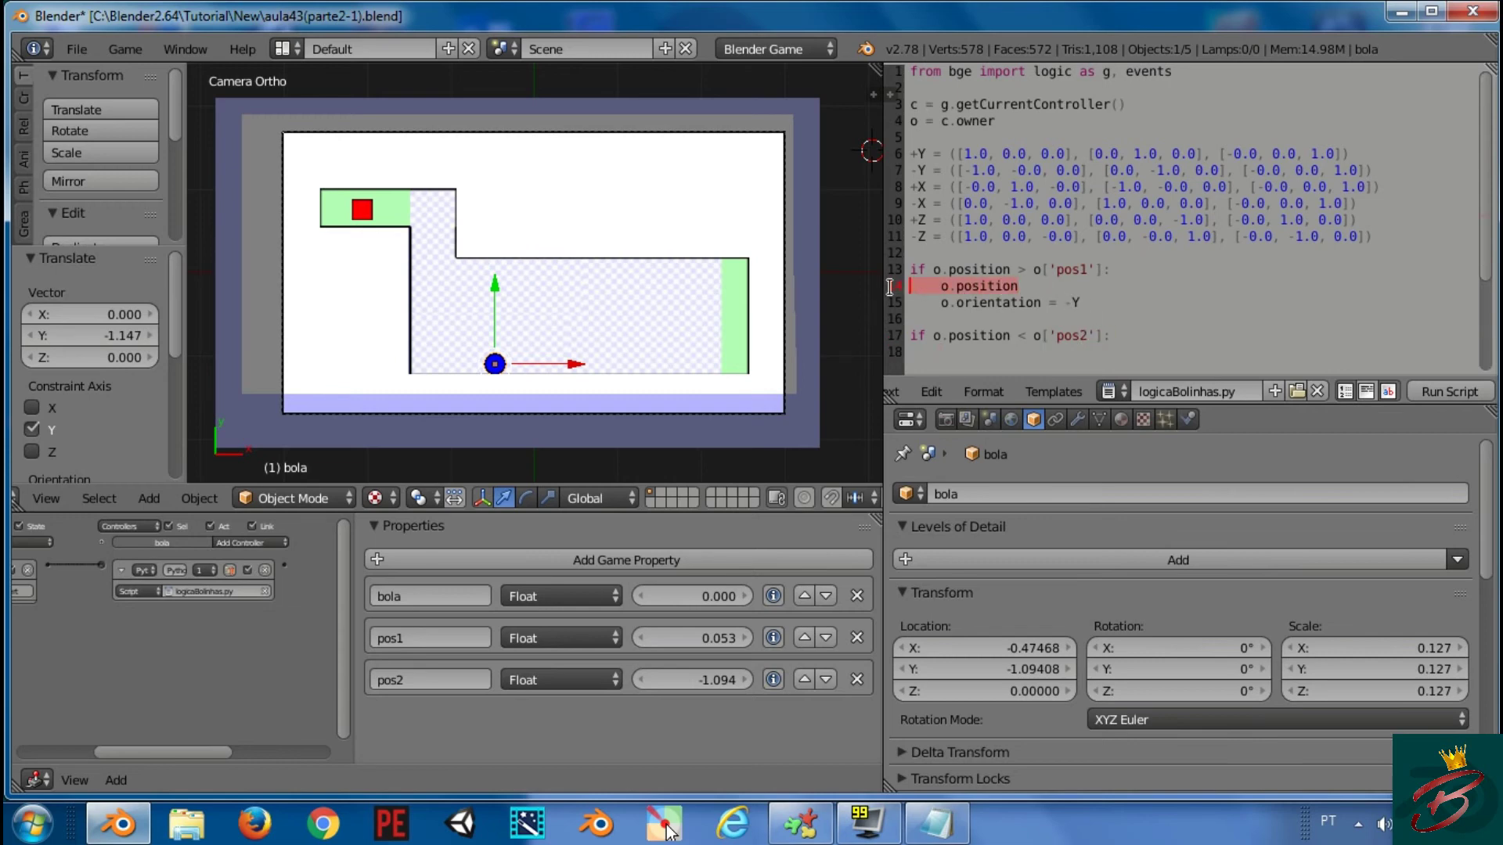
pyautogui.press('BackSpace')
pyautogui.press('BackSpace')
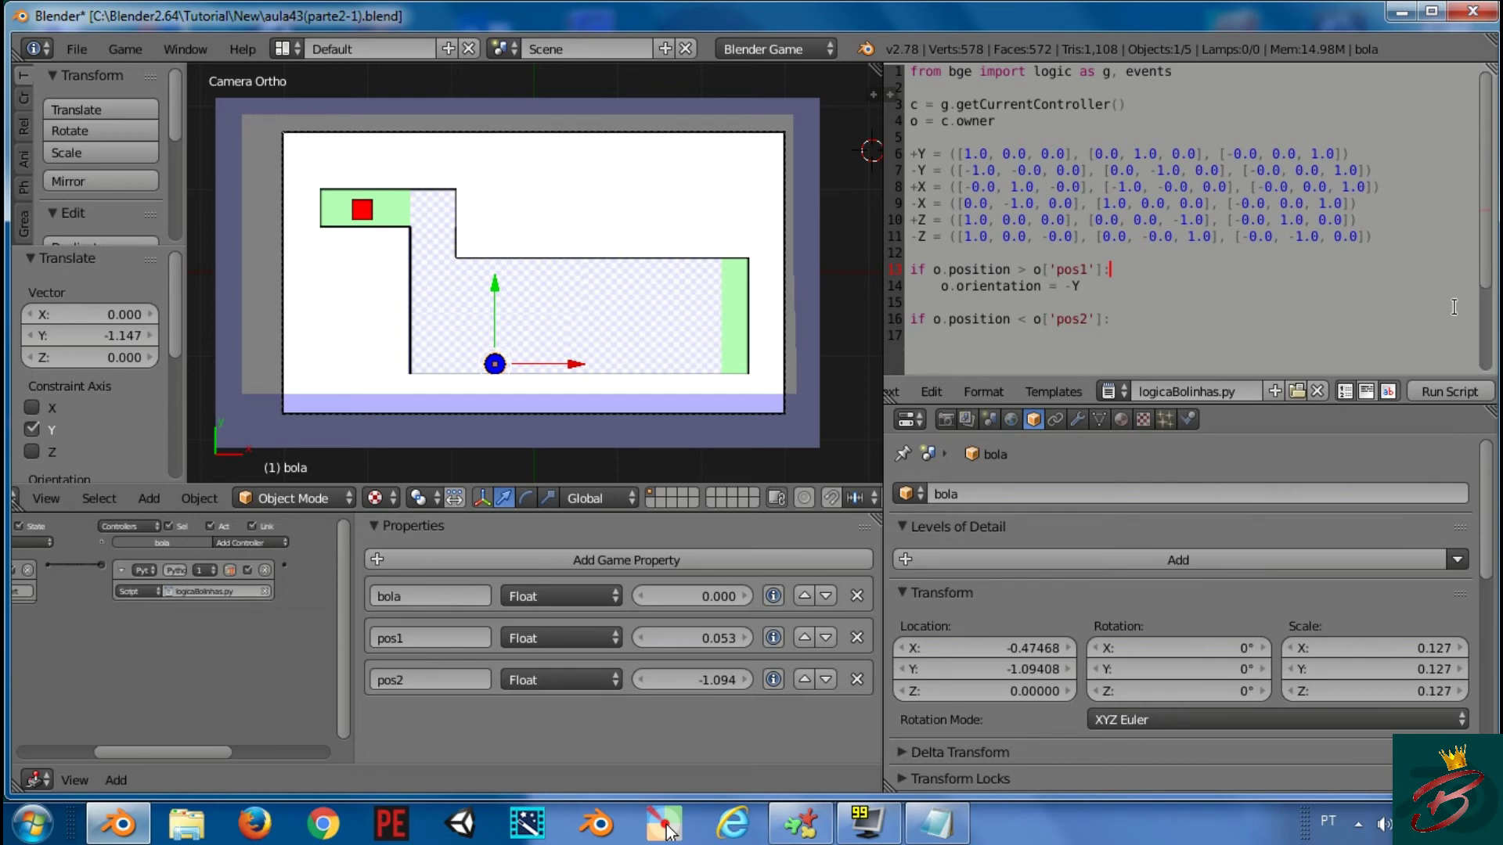
pyautogui.scroll(-1, 1487, 252)
pyautogui.scroll(-2, 1487, 253)
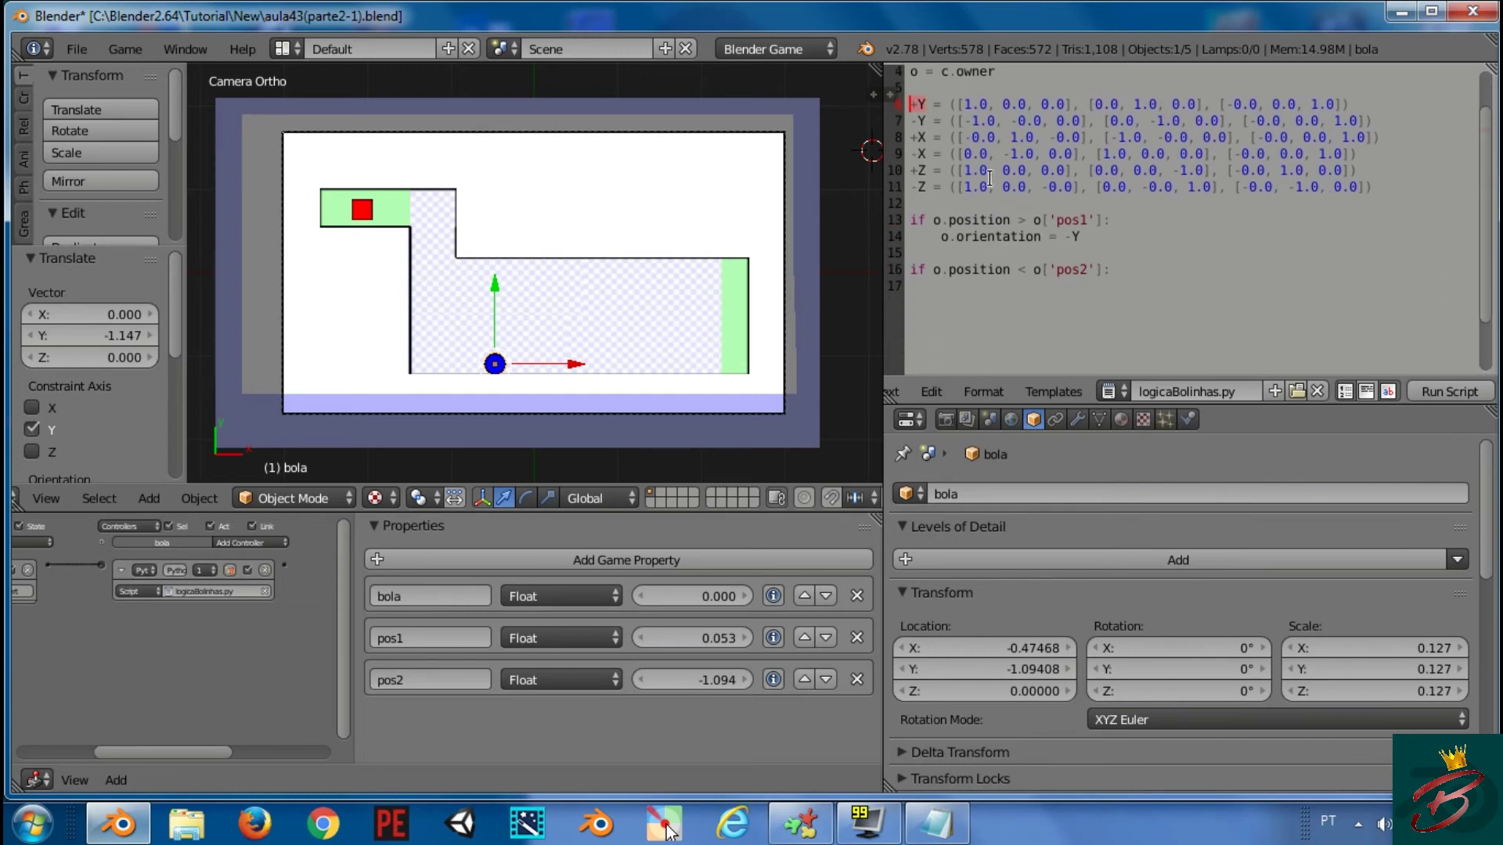
# Copy the orientation line under the pos2 check and change it to 'o.orientation = +Y'
pyautogui.click(944, 236)
pyautogui.moveTo(944, 236); pyautogui.dragTo(1080, 237)
pyautogui.hotkey('ctrl', 'c')
pyautogui.click(1115, 269)
pyautogui.press('Return')
pyautogui.hotkey('ctrl', 'v')
pyautogui.click(1086, 268)
pyautogui.press('BackSpace')
pyautogui.write('2')
pyautogui.click(1070, 286)
pyautogui.press('BackSpace')
pyautogui.write('+')
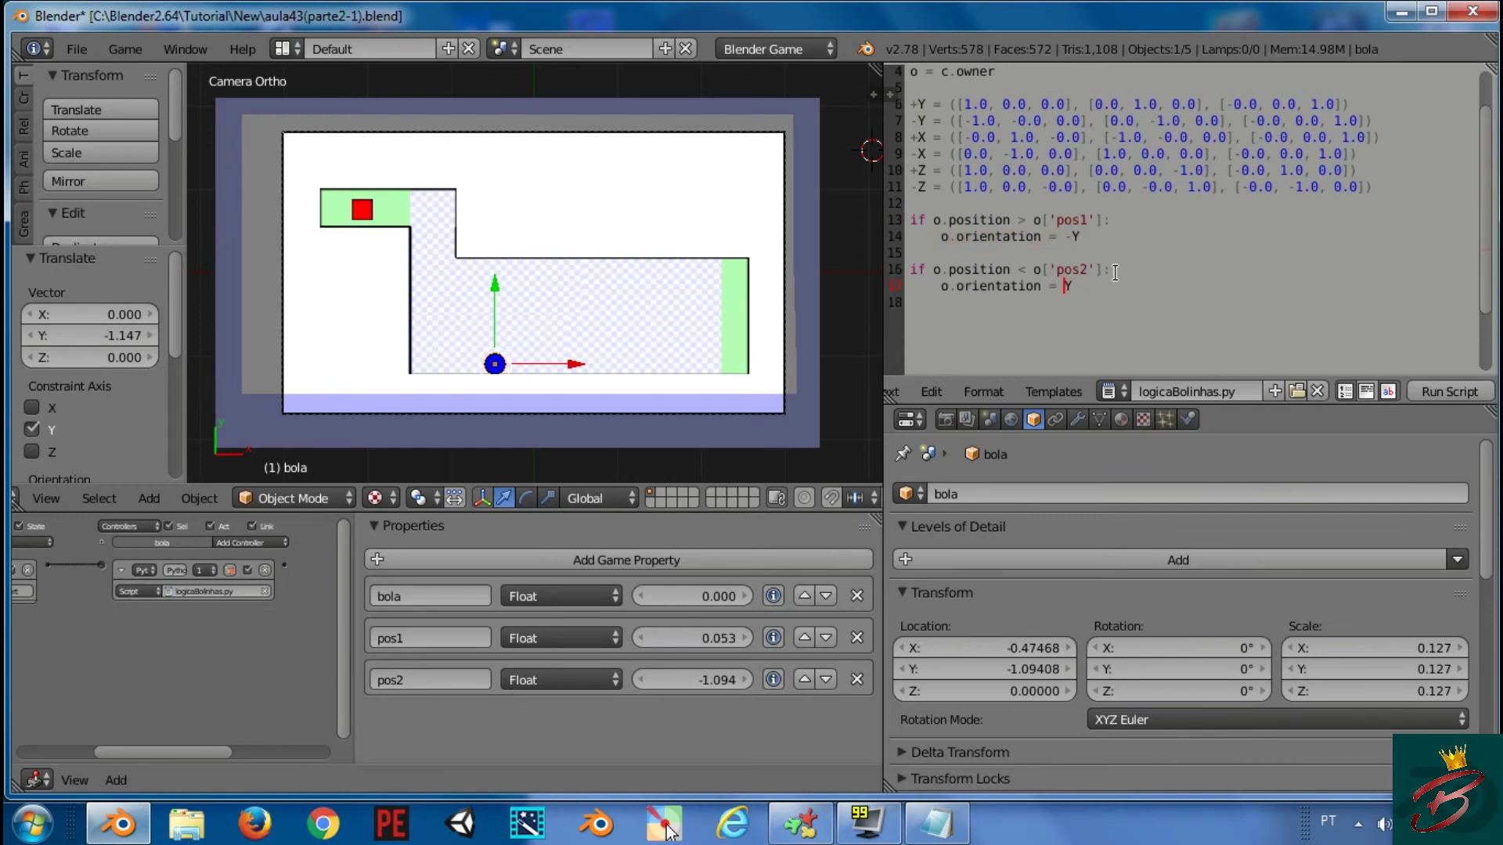
pyautogui.click(1396, 192)
# Add 'o.applyMovement([0.0, 0.1, 0.0], 1)' below the matrix definitions and test-run the game
pyautogui.press('Return')
pyautogui.press('Return')
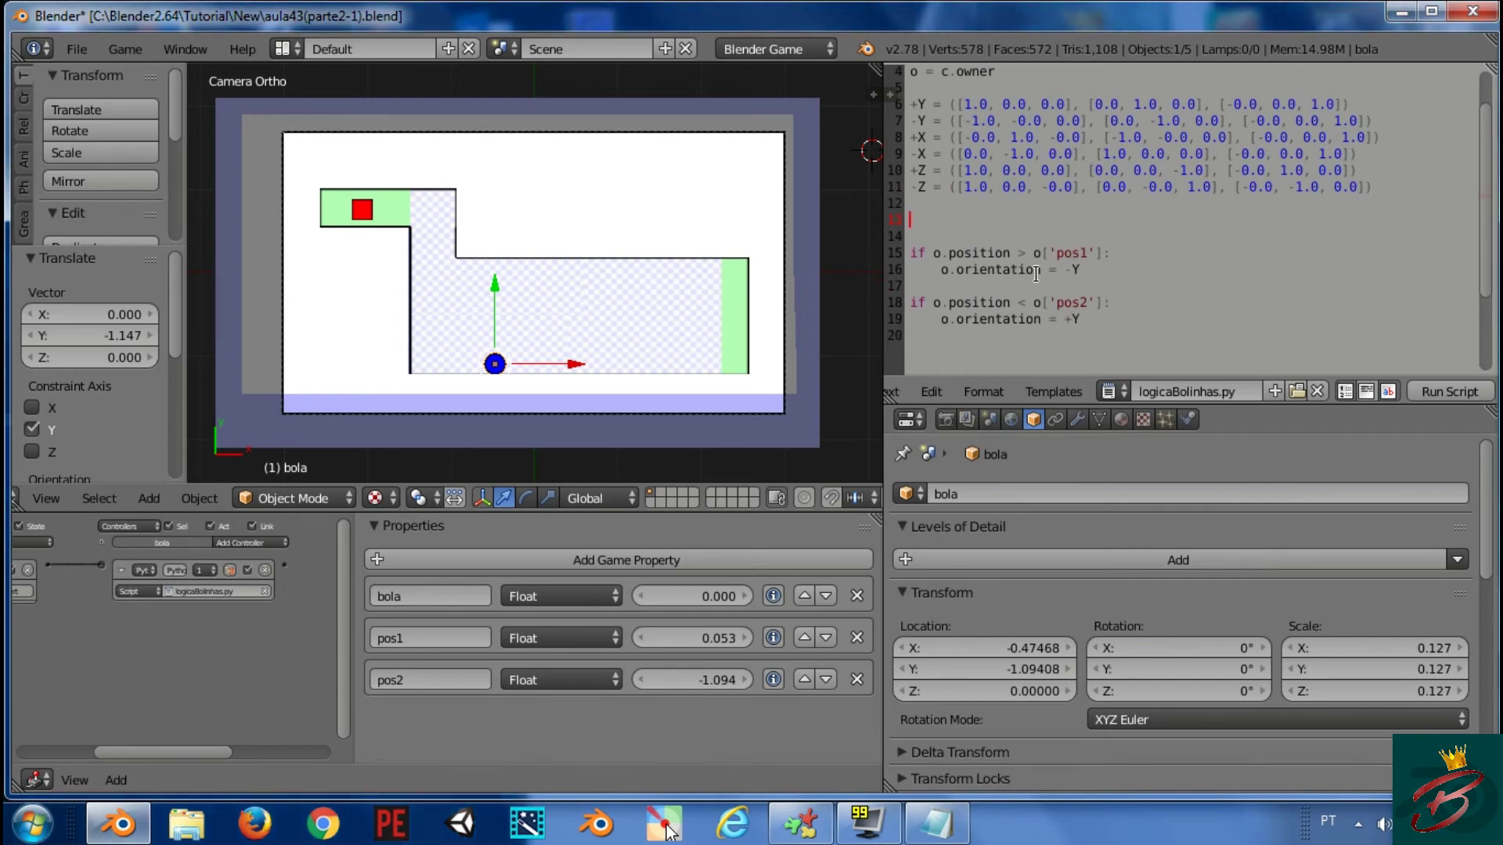
pyautogui.write('o.appl')
pyautogui.write('yMo')
pyautogui.write('vement')
pyautogui.write('()')
pyautogui.write('[')
pyautogui.write('0.0')
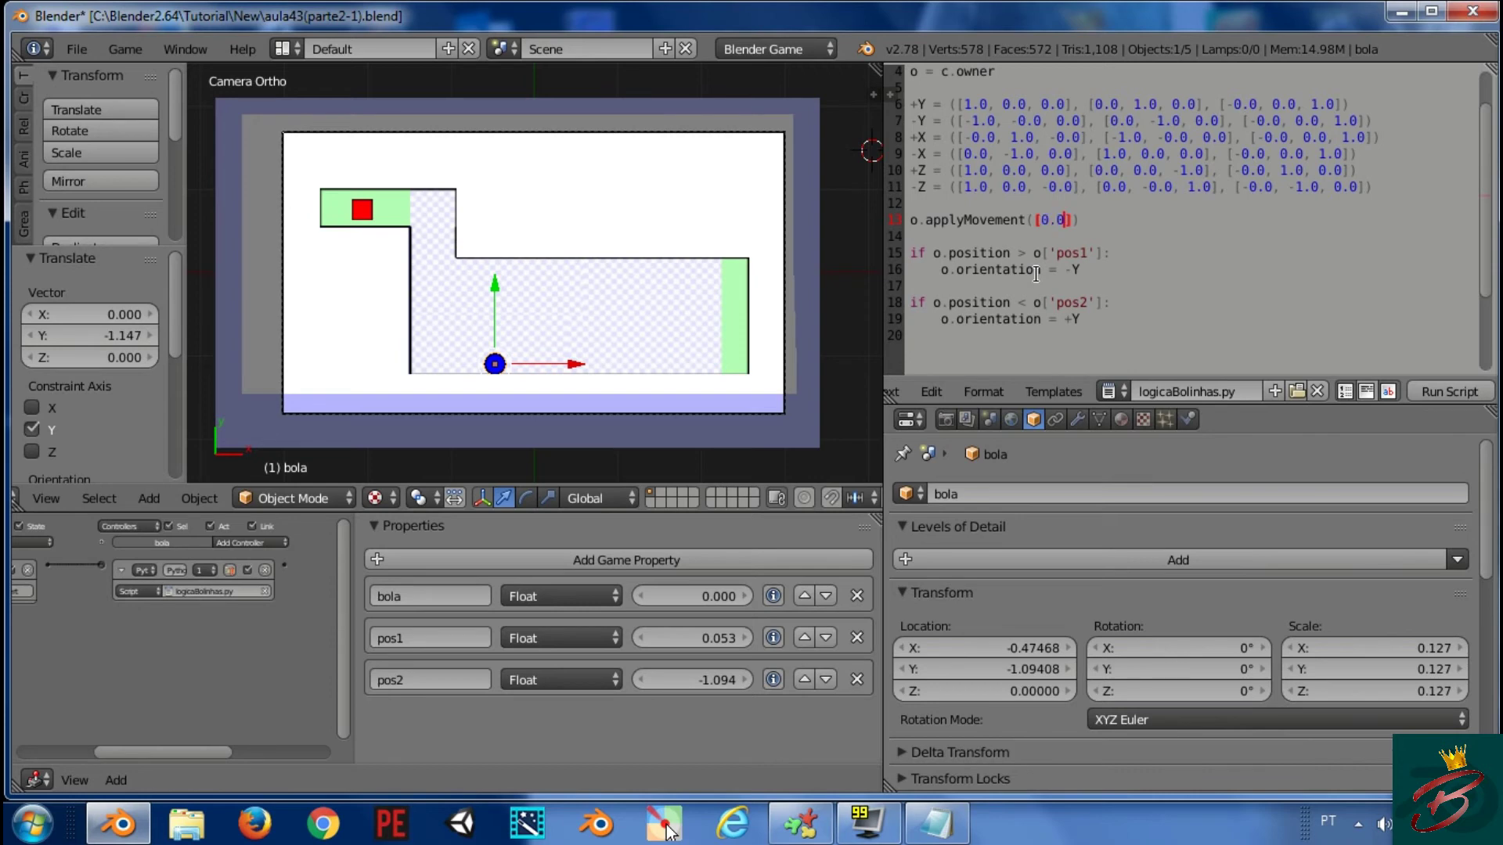
pyautogui.write(', ')
pyautogui.write('0.1, ')
pyautogui.write('0.0')
pyautogui.press('Right')
pyautogui.write(', ')
pyautogui.write('1')
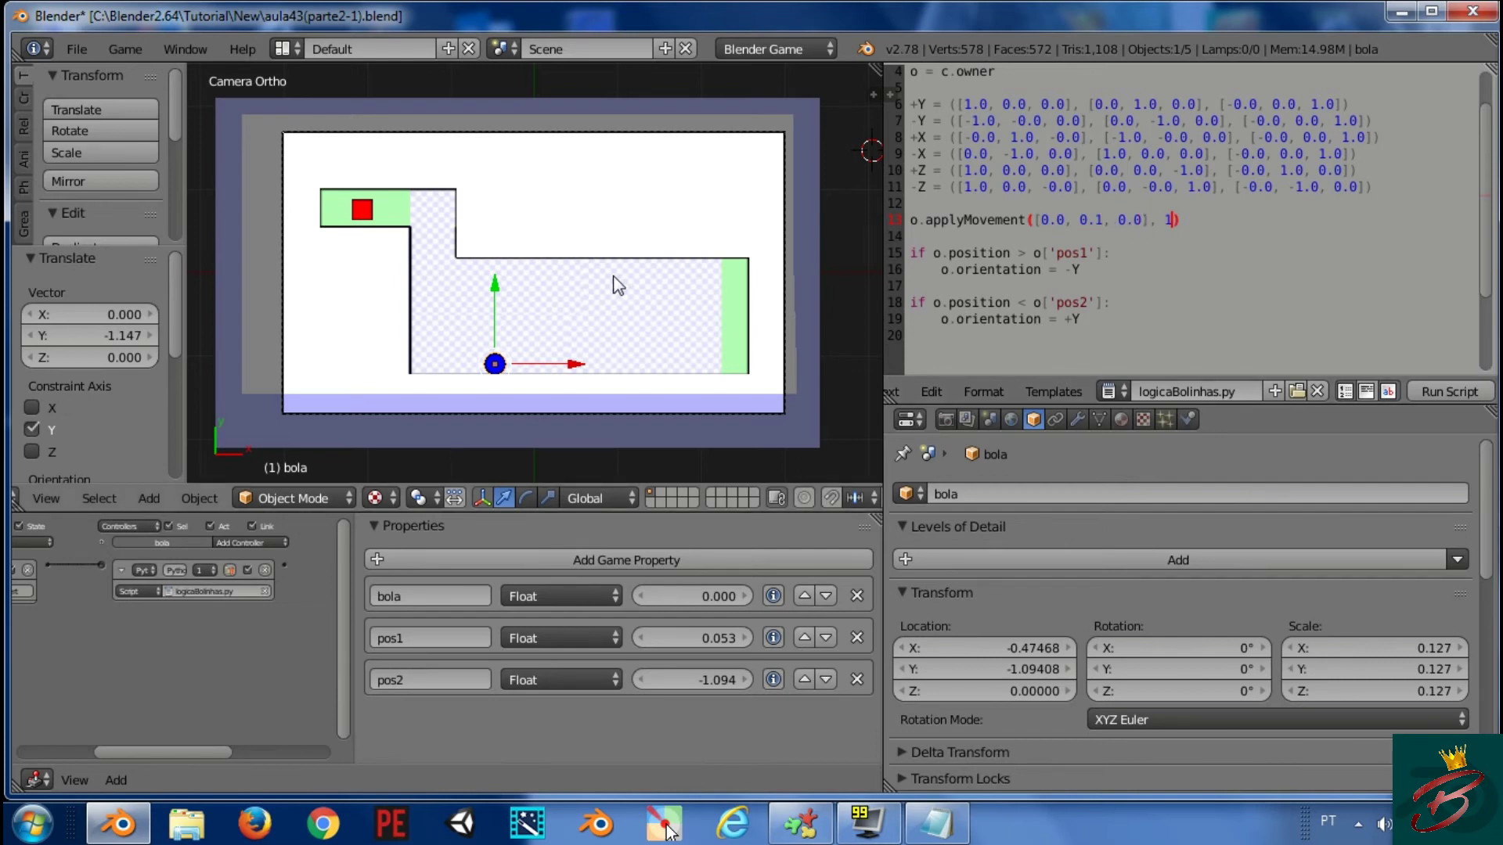
pyautogui.write('p')
pyautogui.press('Escape')
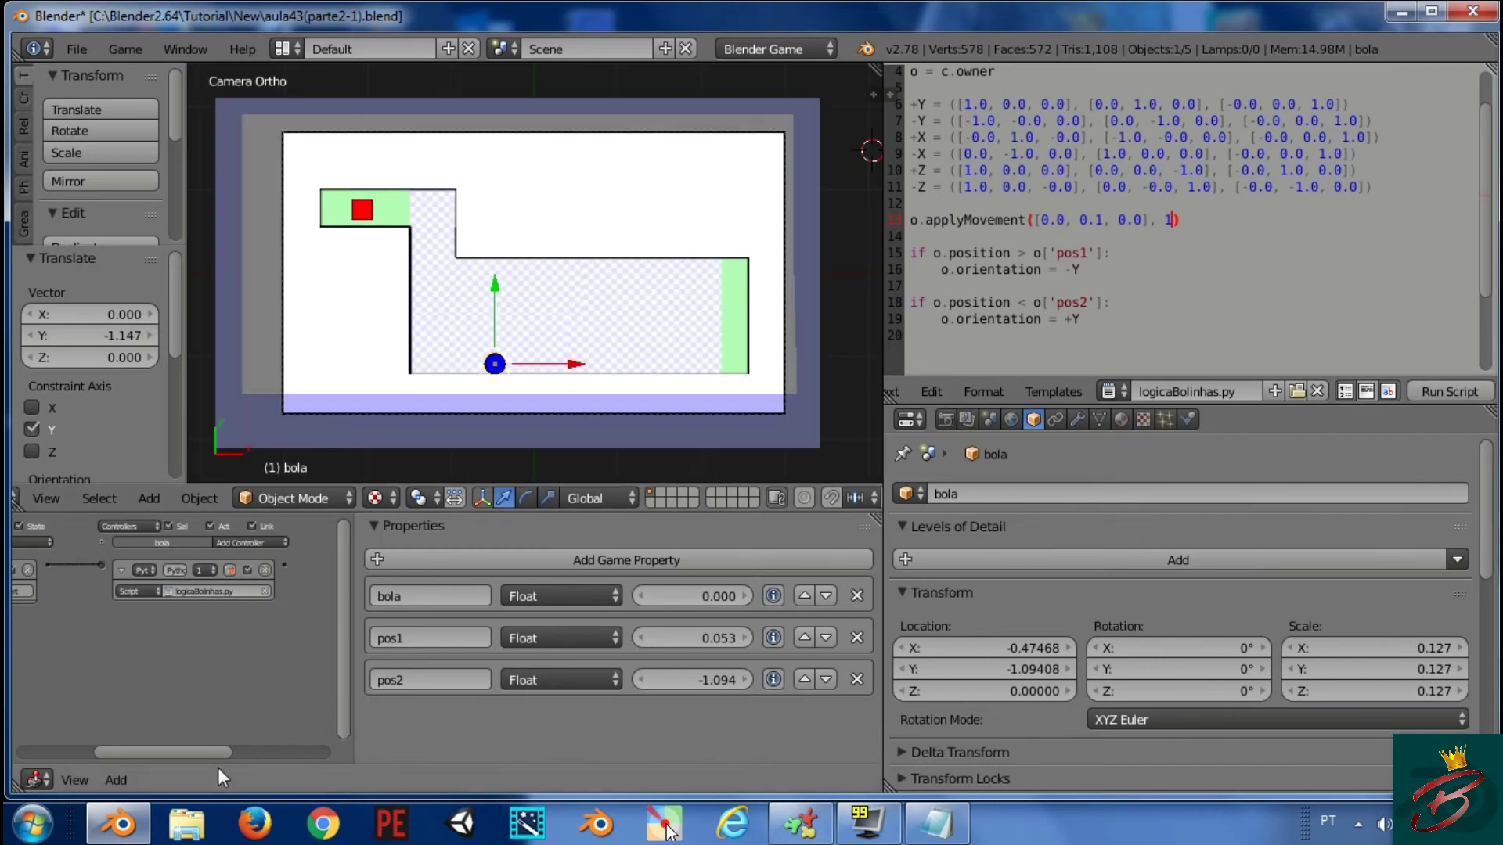
pyautogui.moveTo(217, 752); pyautogui.dragTo(118, 755)
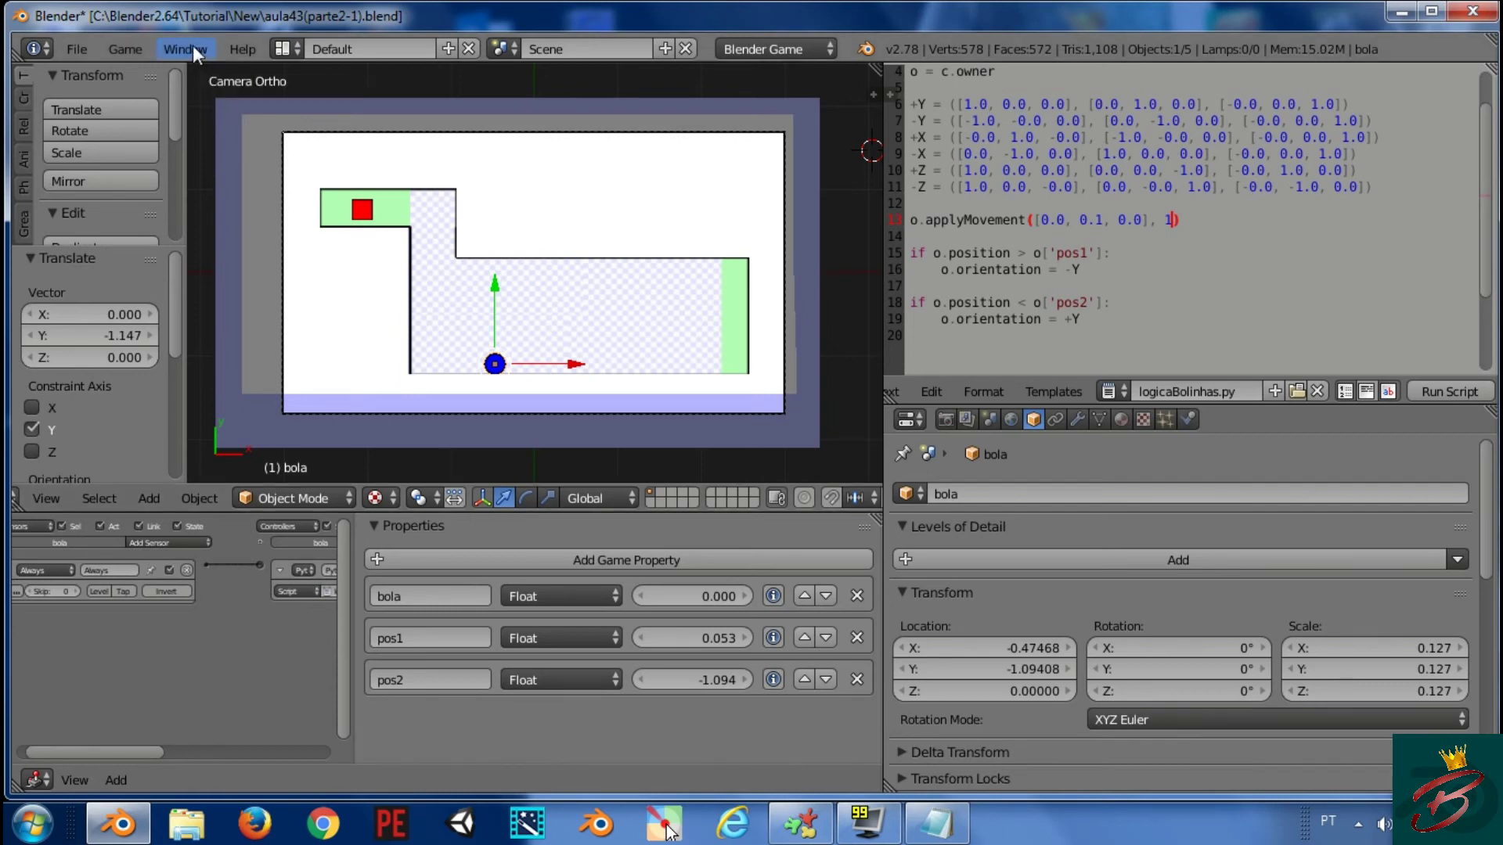
# Replace the pos1 branch's -Y name with the full -Y matrix tuple
pyautogui.moveTo(1096, 270)
pyautogui.mouseDown()
pyautogui.moveTo(1013, 270)
pyautogui.moveTo(1041, 269)
pyautogui.mouseUp()
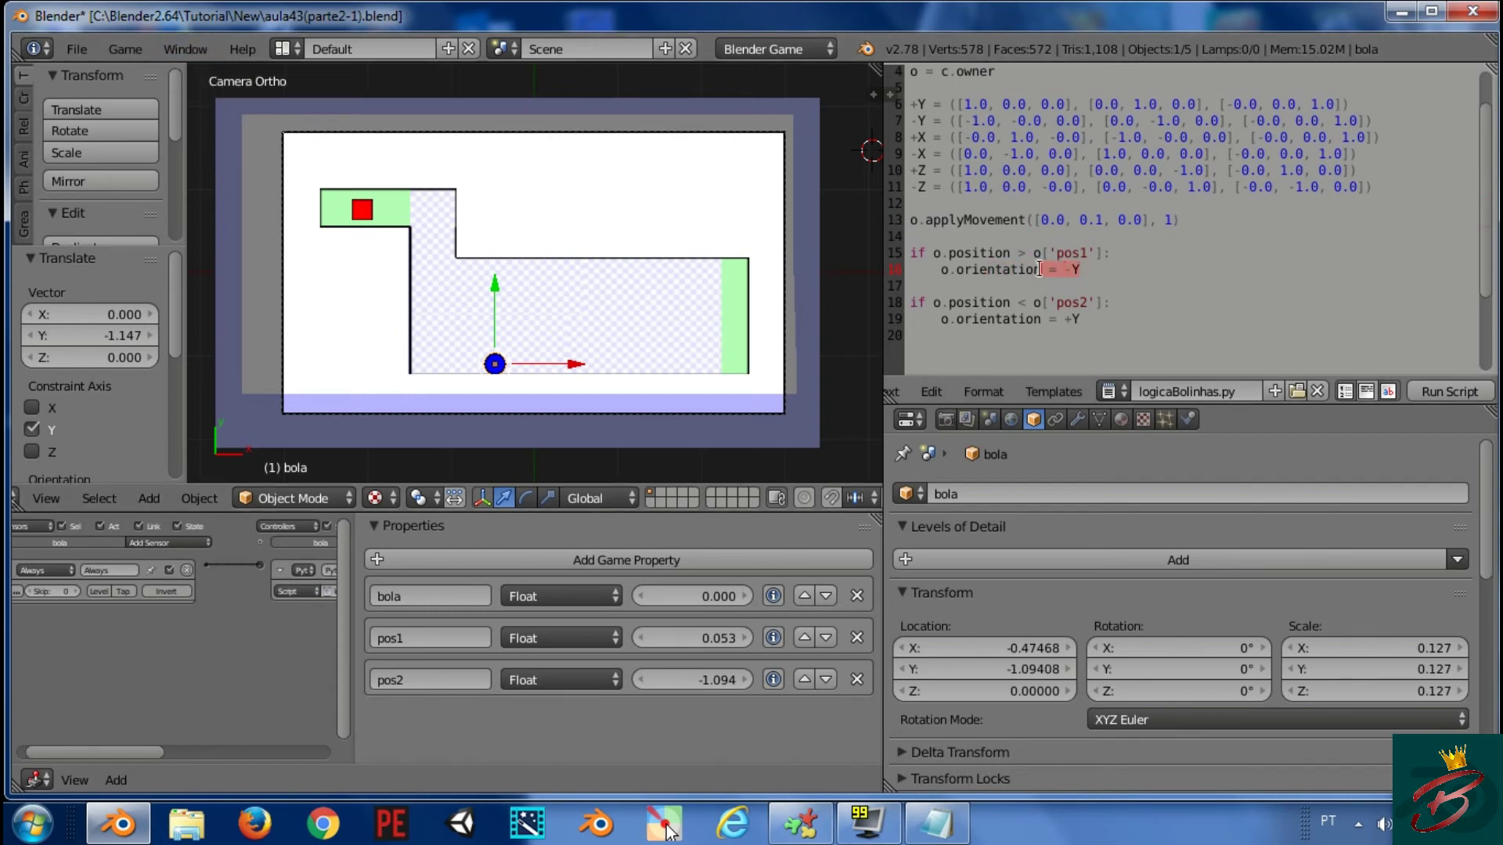
pyautogui.press('BackSpace')
pyautogui.moveTo(950, 104); pyautogui.dragTo(1344, 104)
pyautogui.moveTo(957, 121); pyautogui.dragTo(1320, 120)
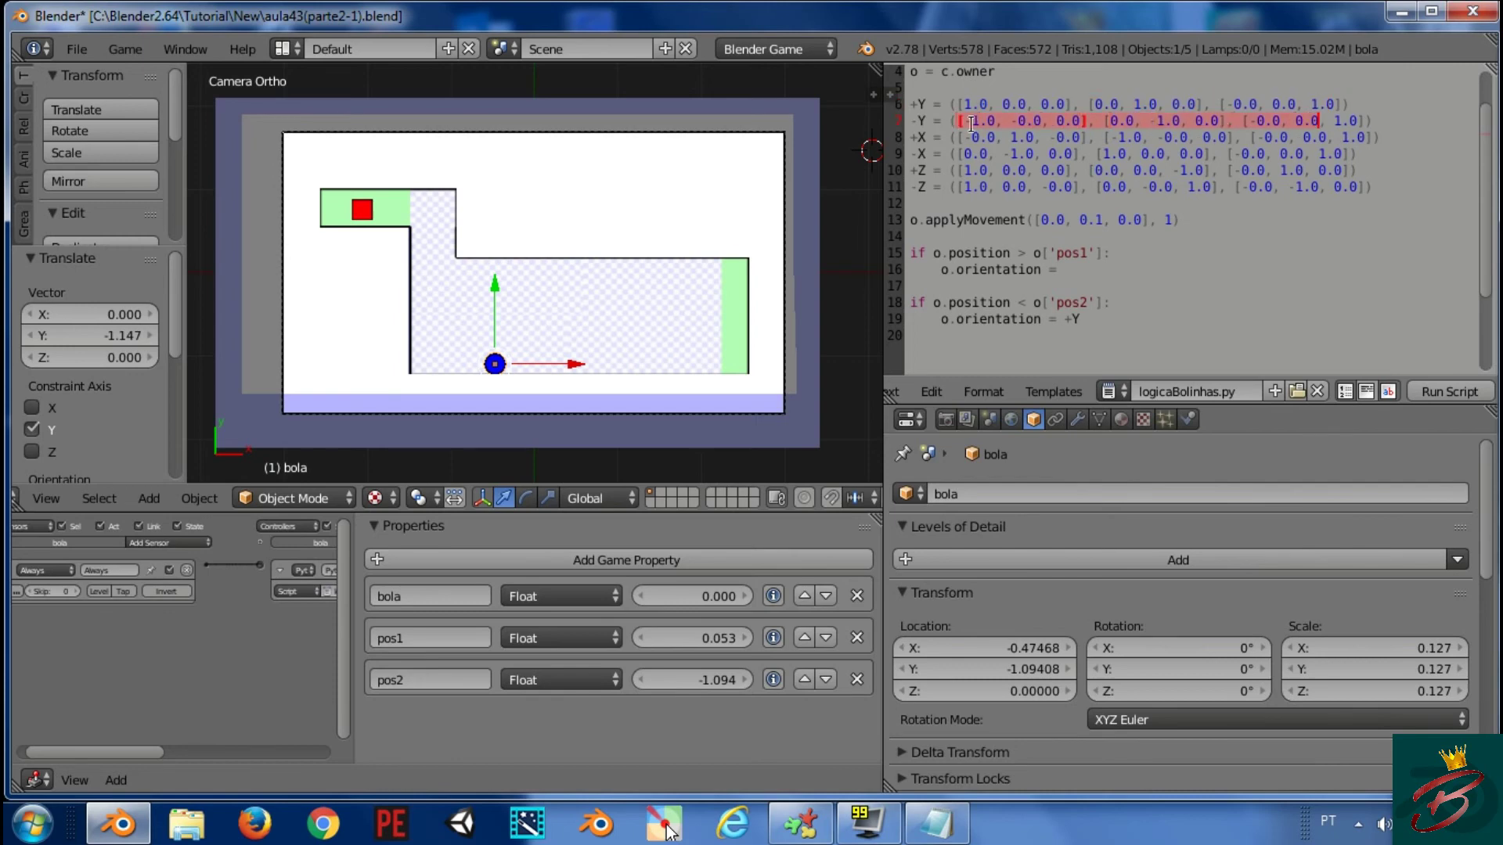
pyautogui.moveTo(949, 120); pyautogui.dragTo(1398, 121)
pyautogui.hotkey('ctrl', 'c')
pyautogui.click(1089, 269)
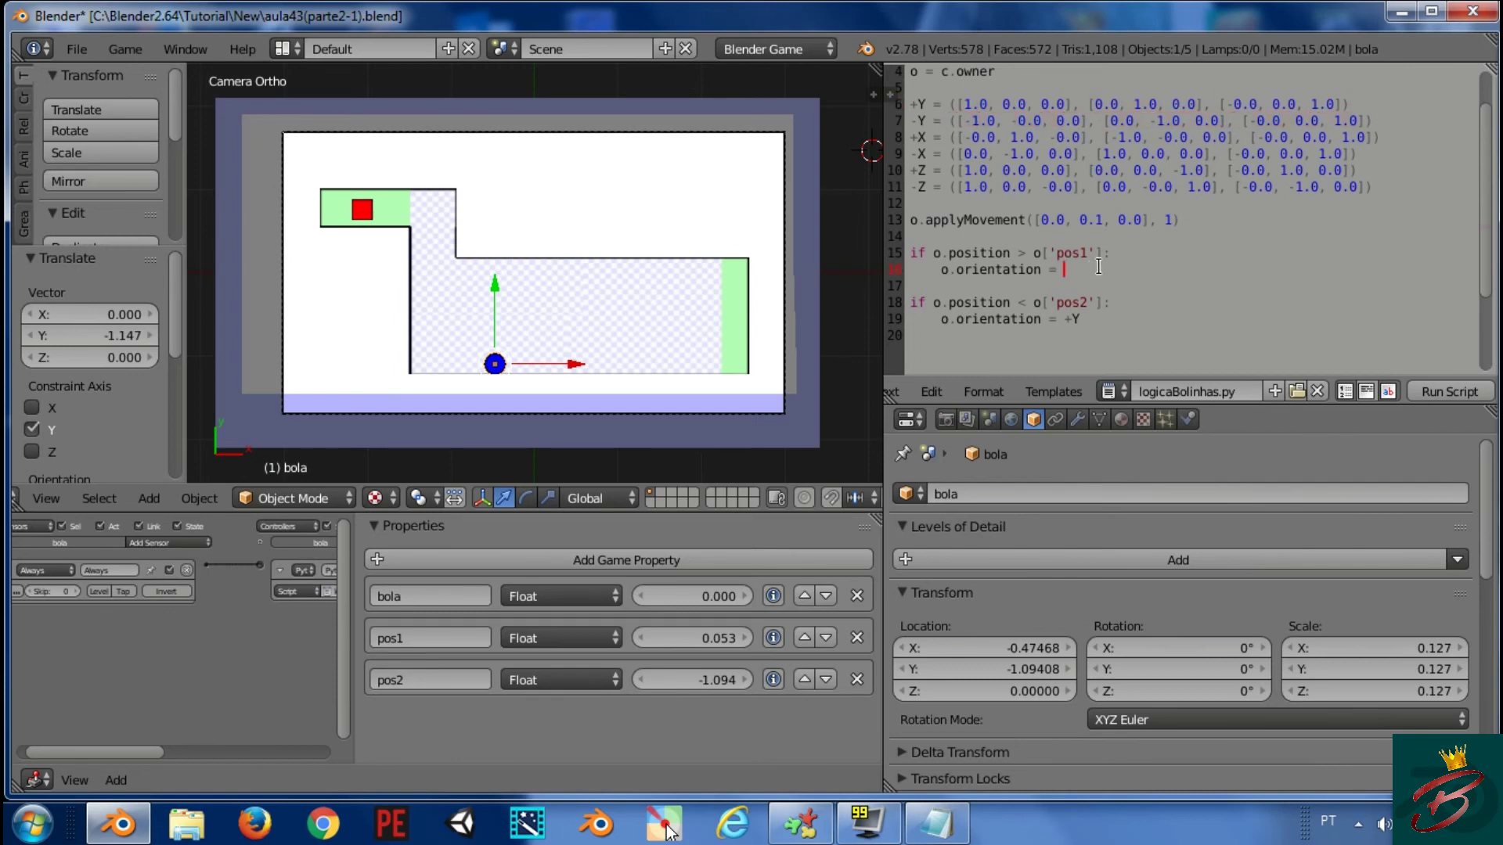
pyautogui.hotkey('ctrl', 'v')
# Copy the +Y matrix tuple and paste it into the pos2 orientation assignment
pyautogui.moveTo(1084, 371); pyautogui.dragTo(1423, 305, button='middle')
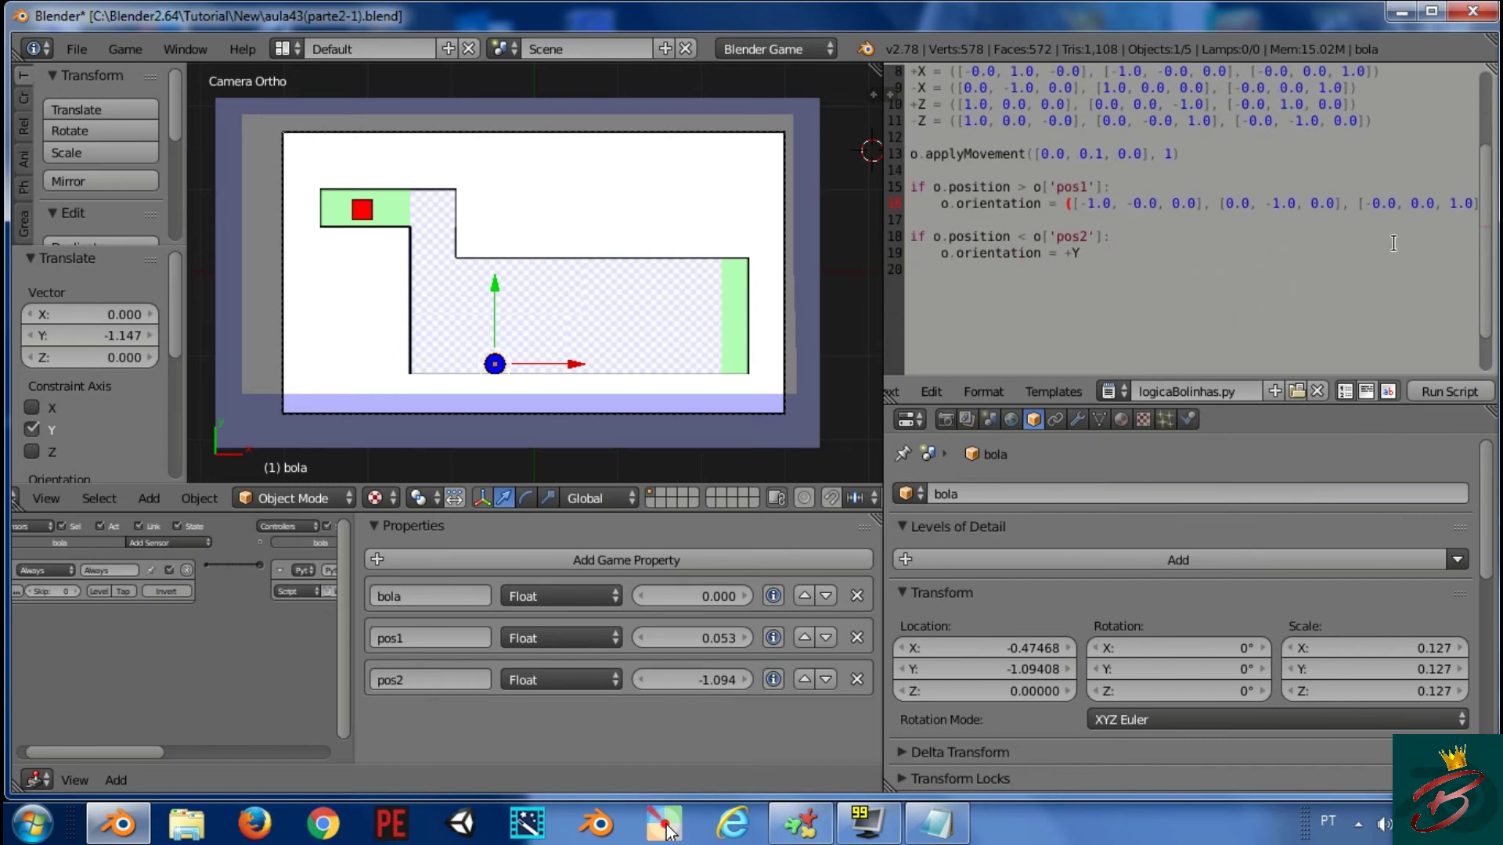
pyautogui.moveTo(972, 177); pyautogui.dragTo(1023, 127, button='middle')
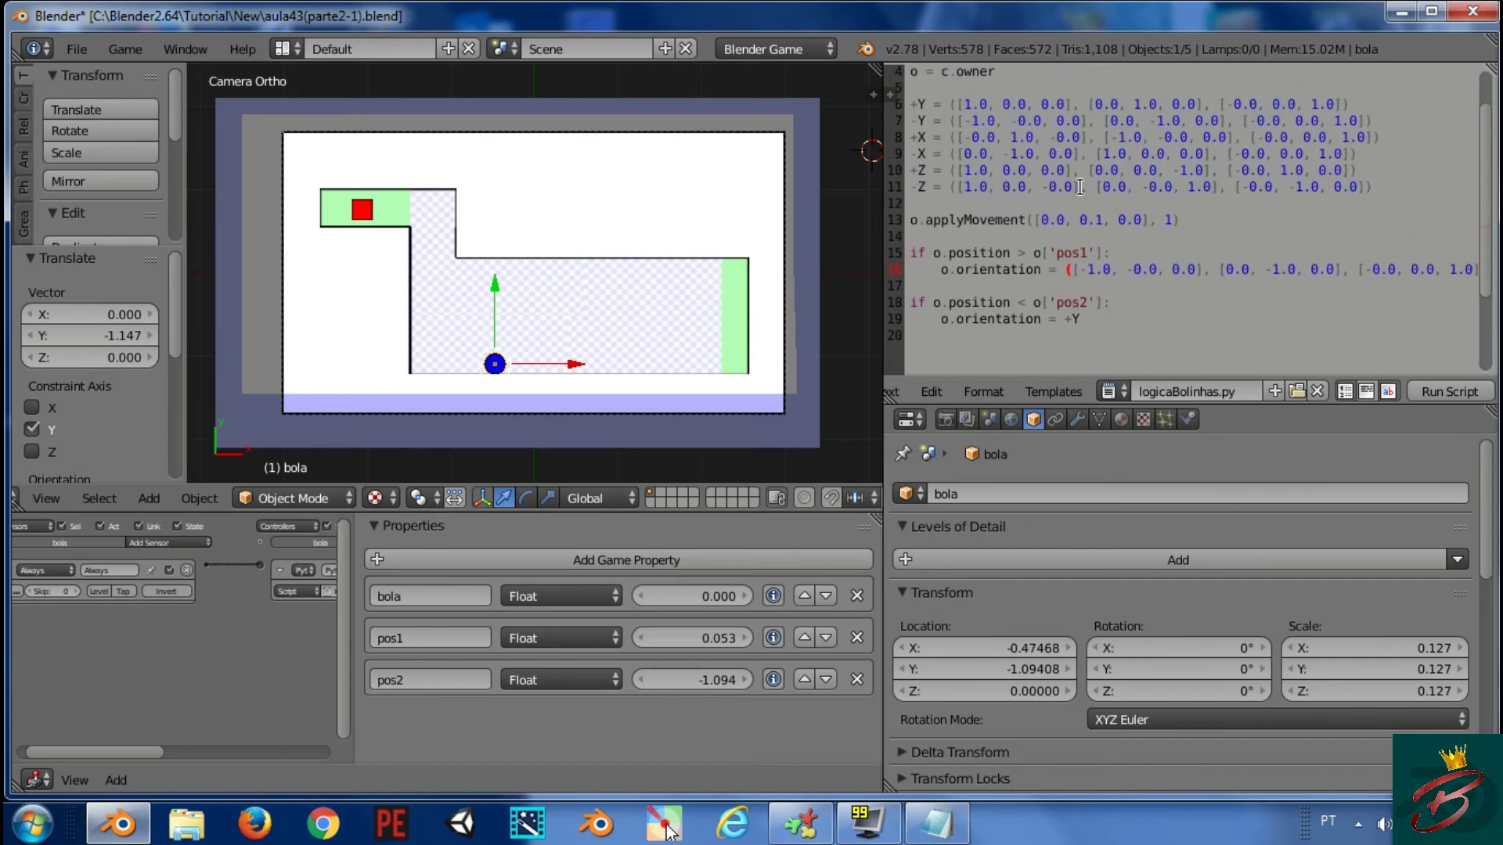
pyautogui.moveTo(952, 104); pyautogui.dragTo(1385, 99)
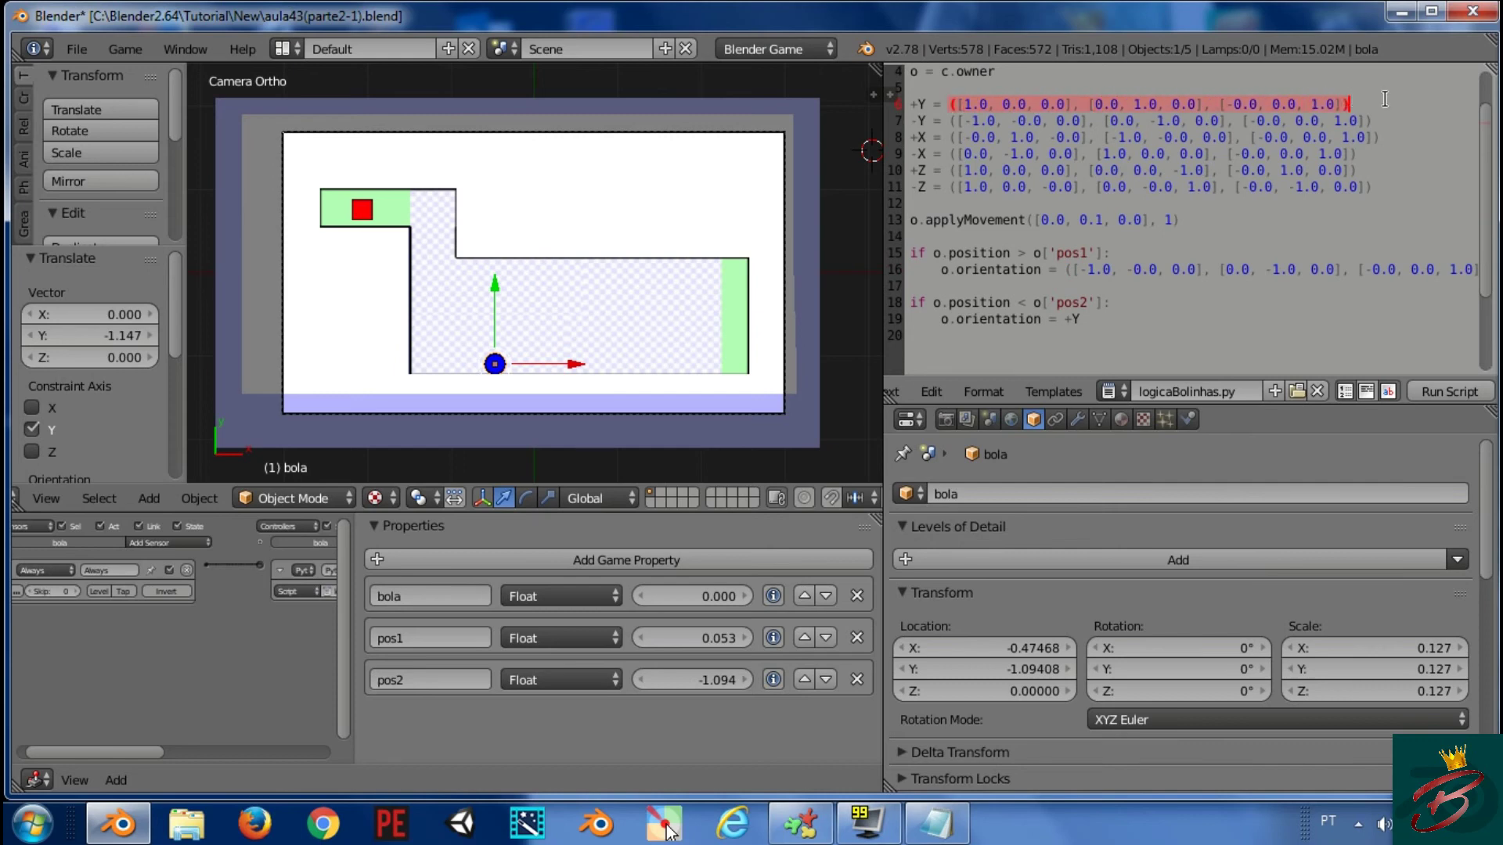
pyautogui.click(1080, 319)
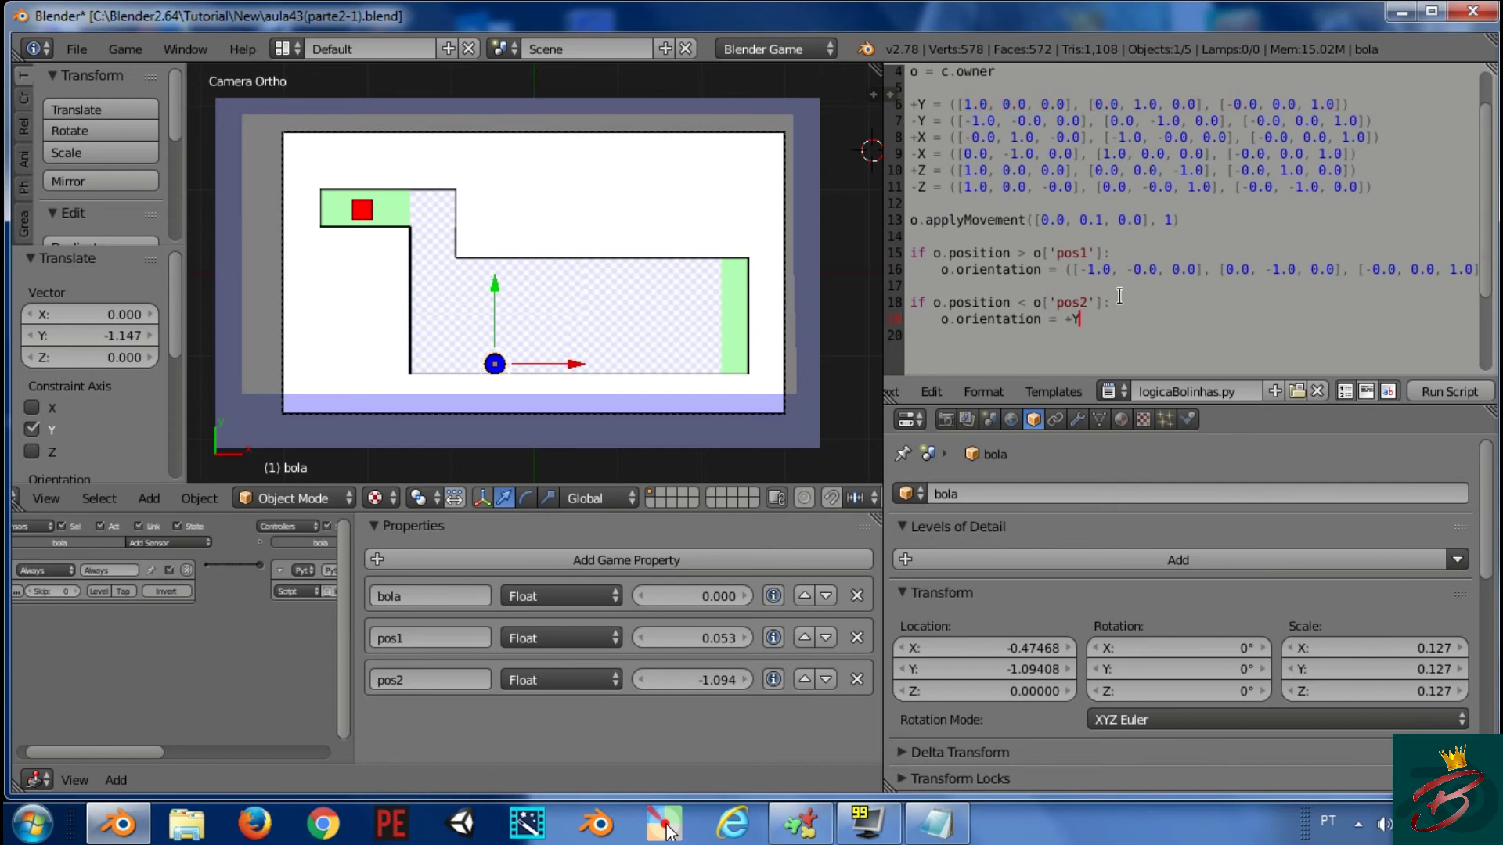
pyautogui.hotkey('ctrl', 'v')
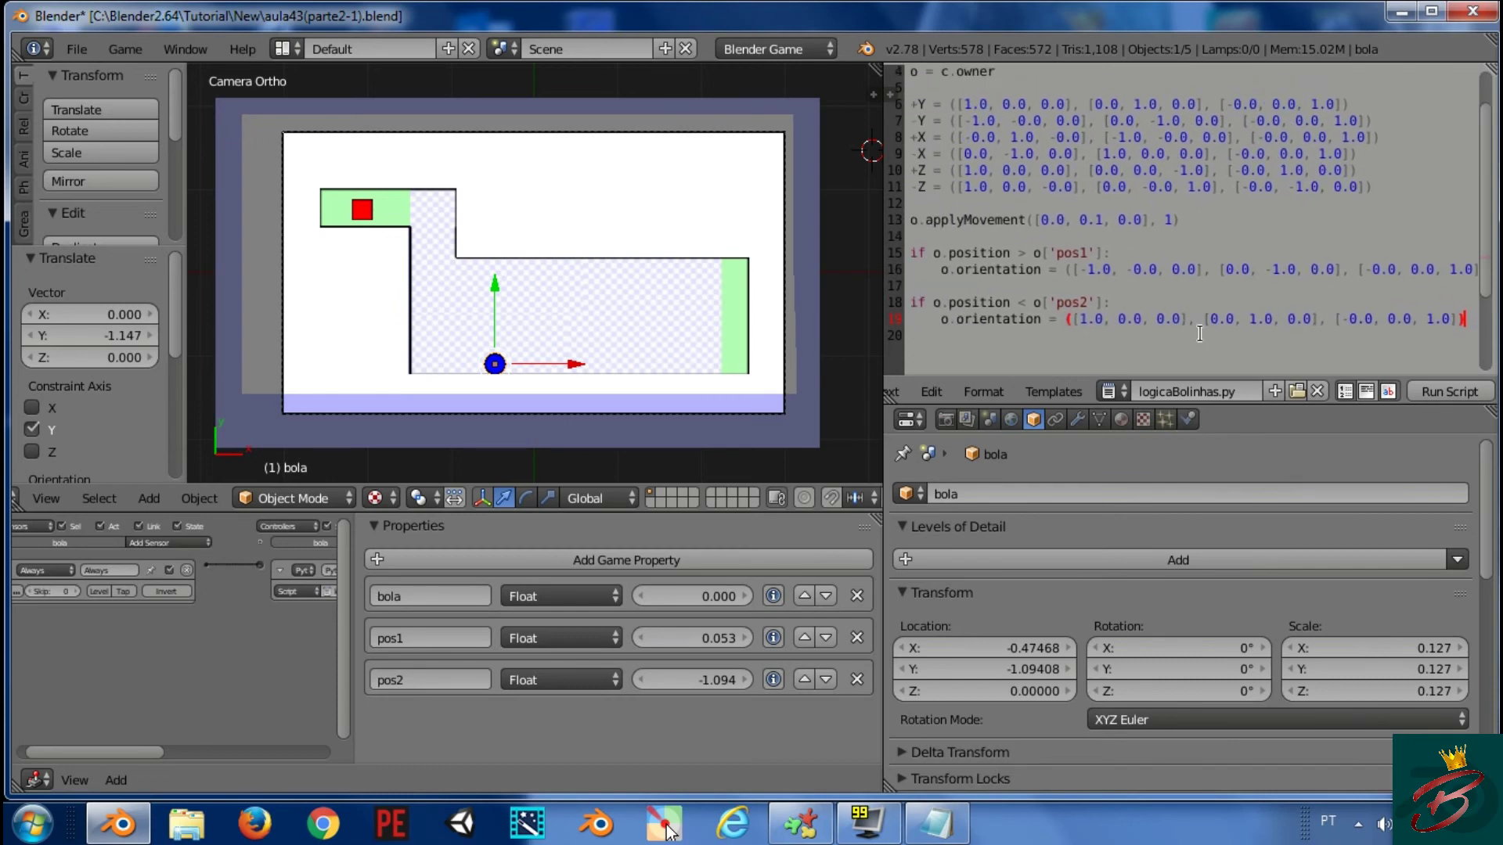
pyautogui.scroll(1, 1273, 352)
# Enclose the +Y to -Z definitions in ''' triple quotes and briefly run the game
pyautogui.click(946, 103)
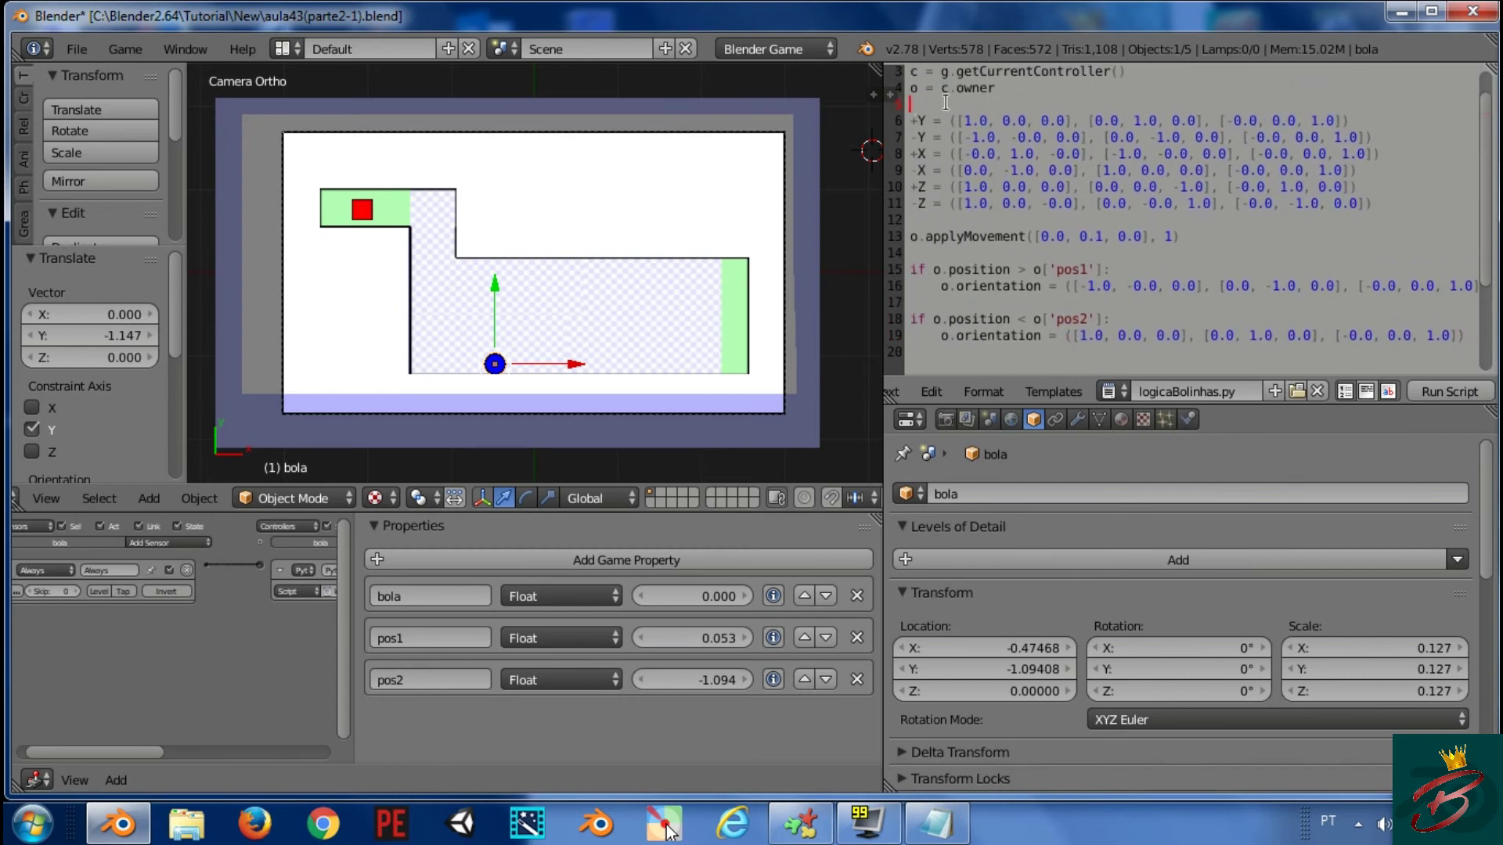
pyautogui.press('Return')
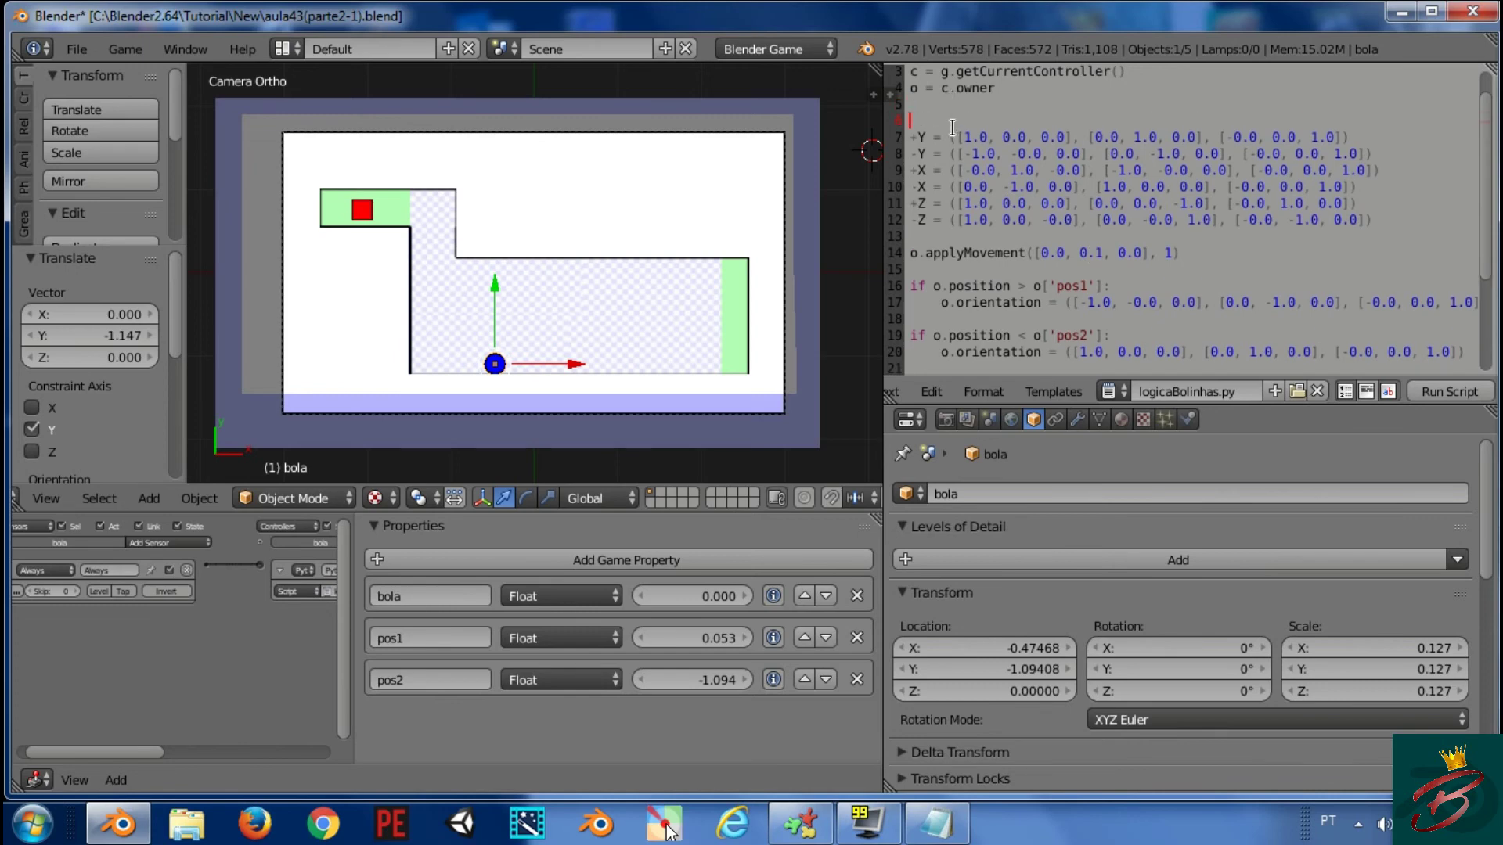
pyautogui.write("'''")
pyautogui.click(915, 235)
pyautogui.press('Return')
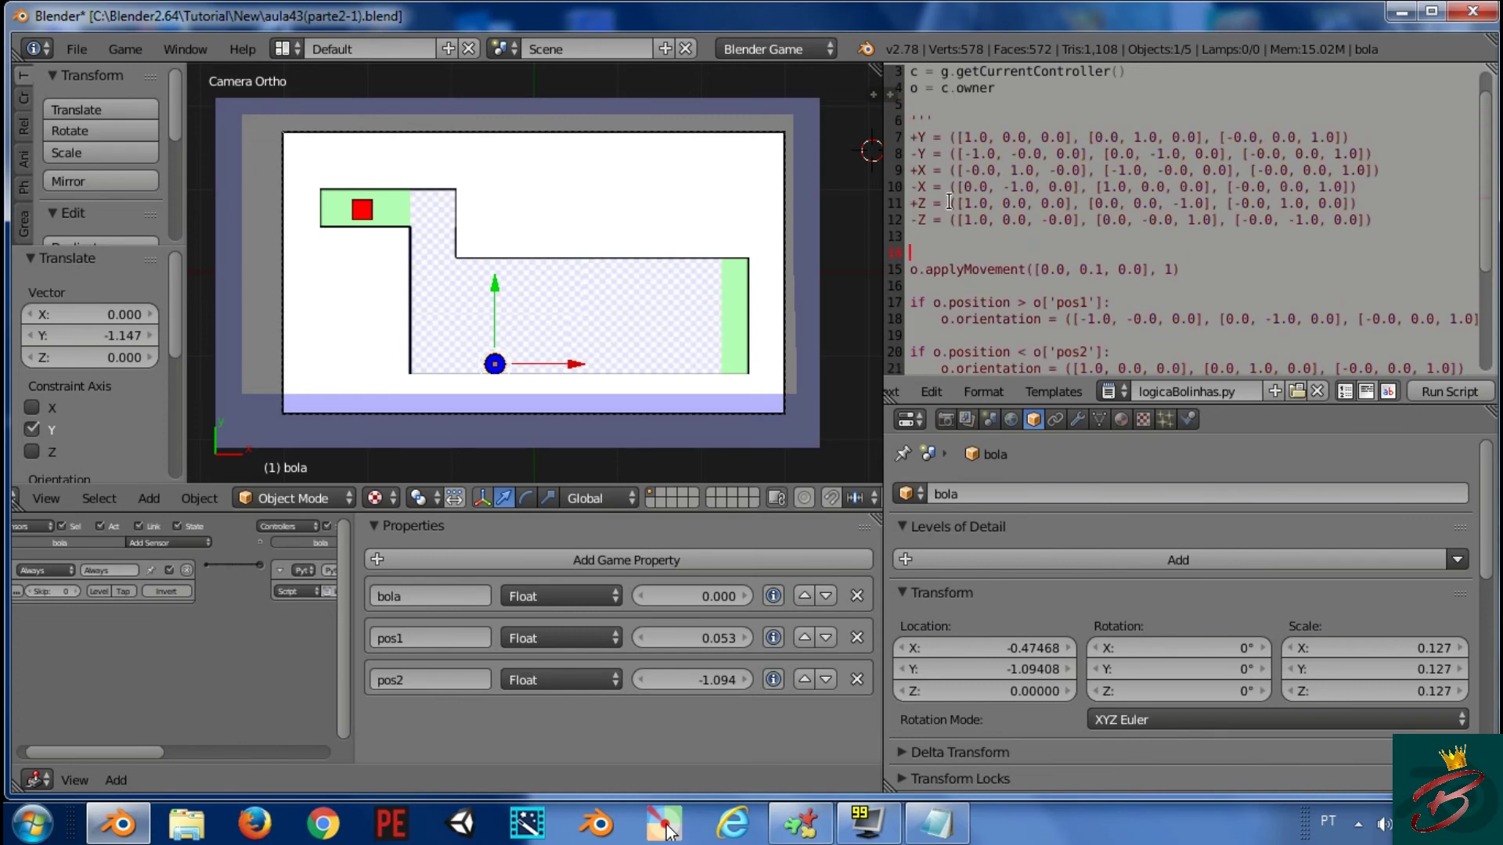
pyautogui.press('Up')
pyautogui.write("'''p")
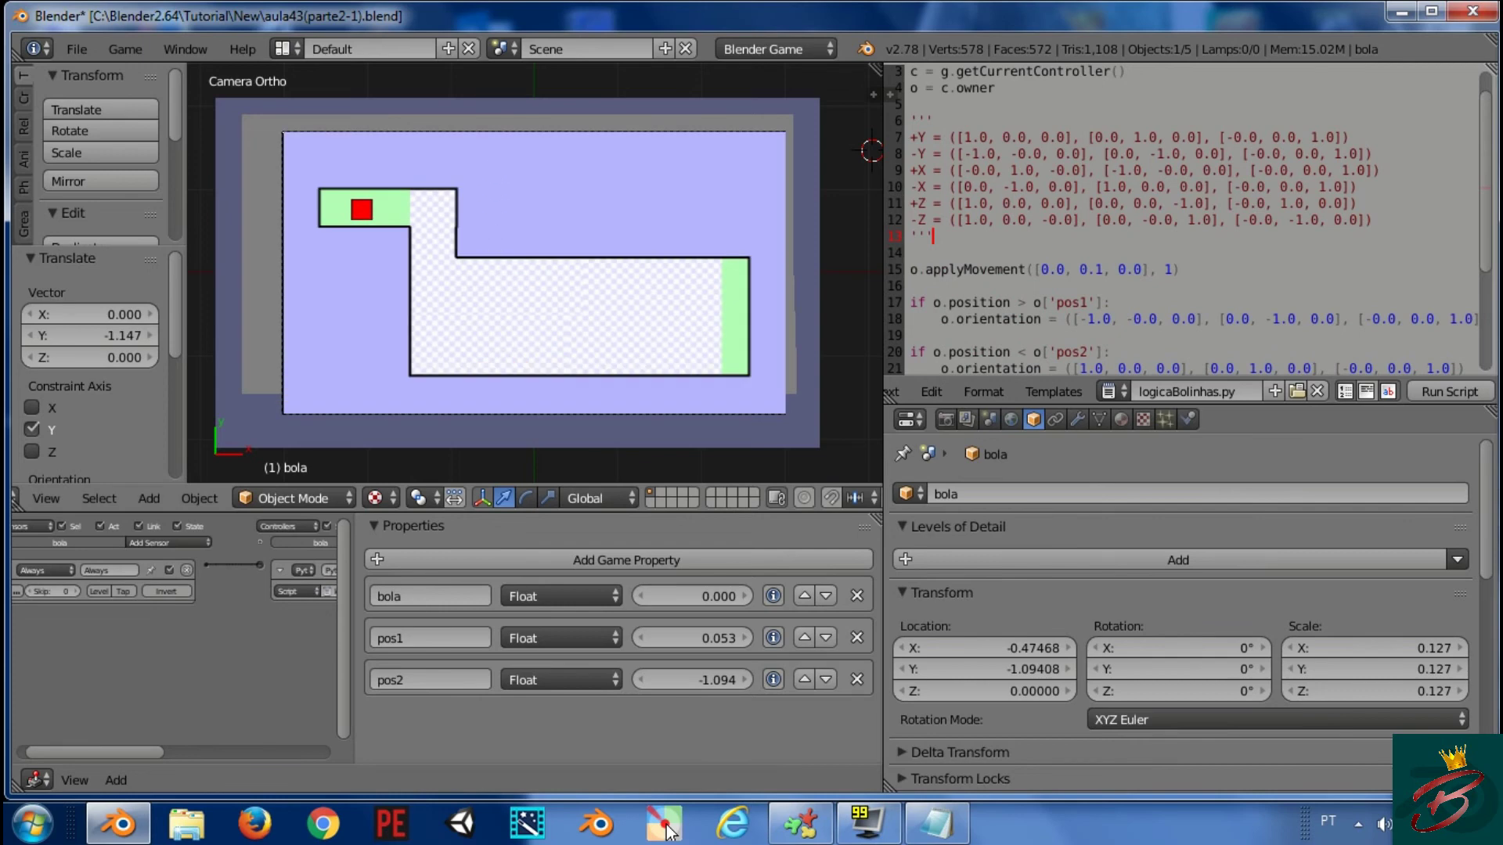
pyautogui.press('Escape')
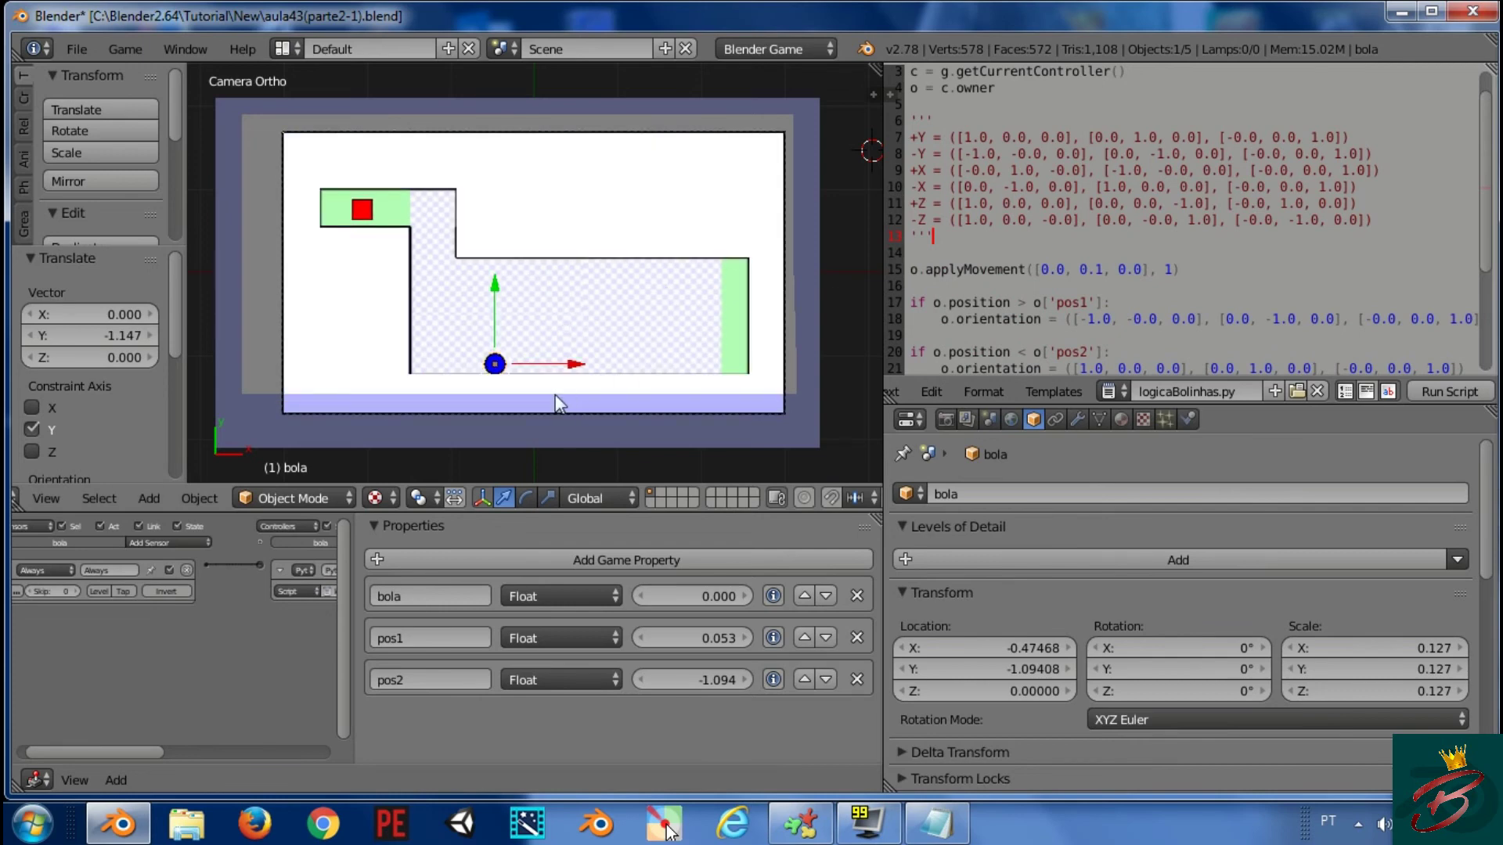
# Run and stop the game, then drag the divider left to widen the Text Editor
pyautogui.press('p')
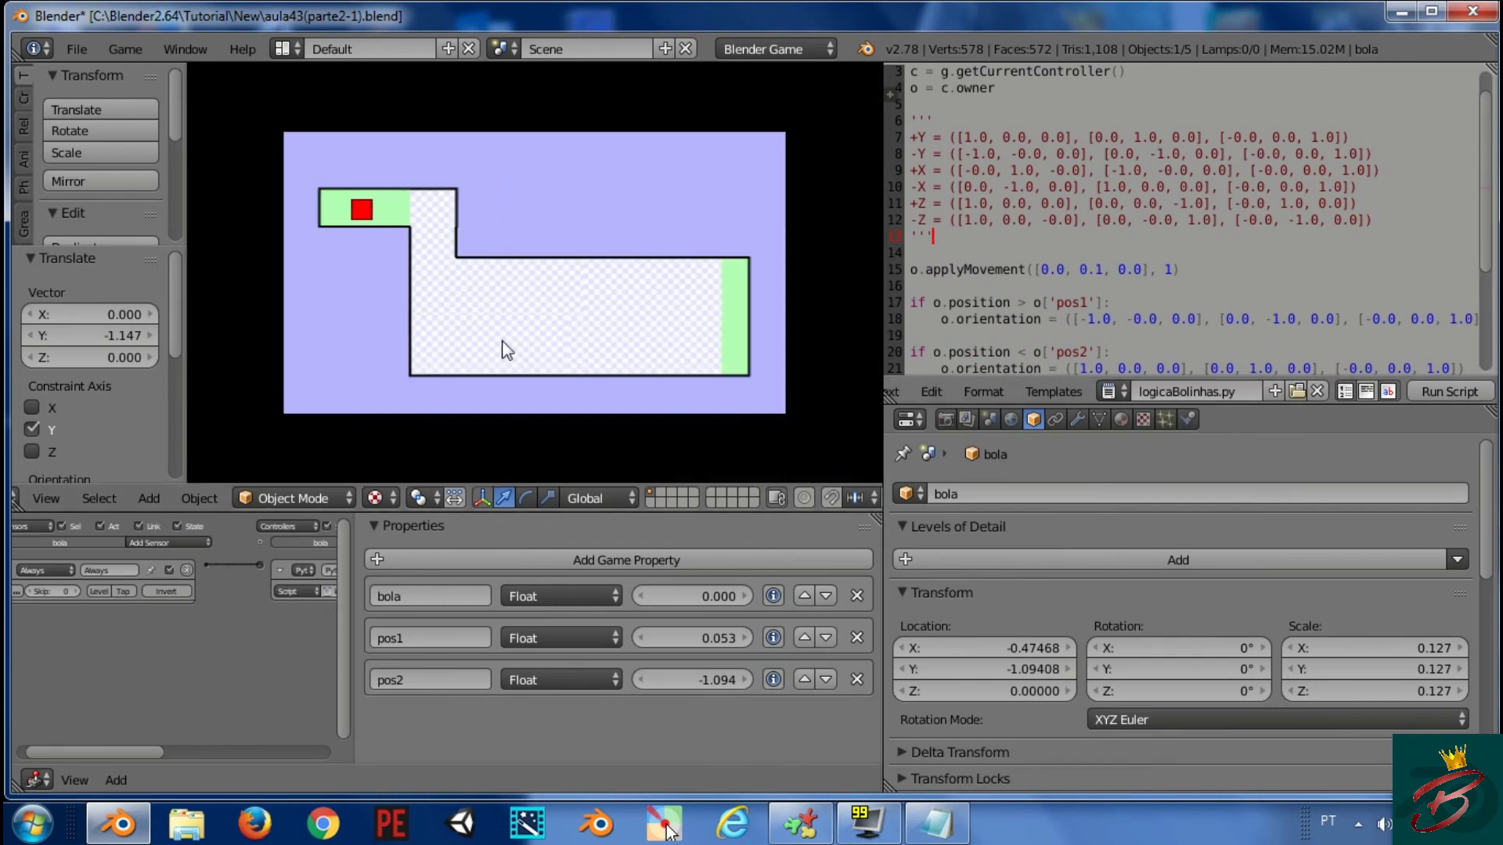
pyautogui.press('Escape')
pyautogui.scroll(-3, 1491, 227)
pyautogui.scroll(-2, 1490, 227)
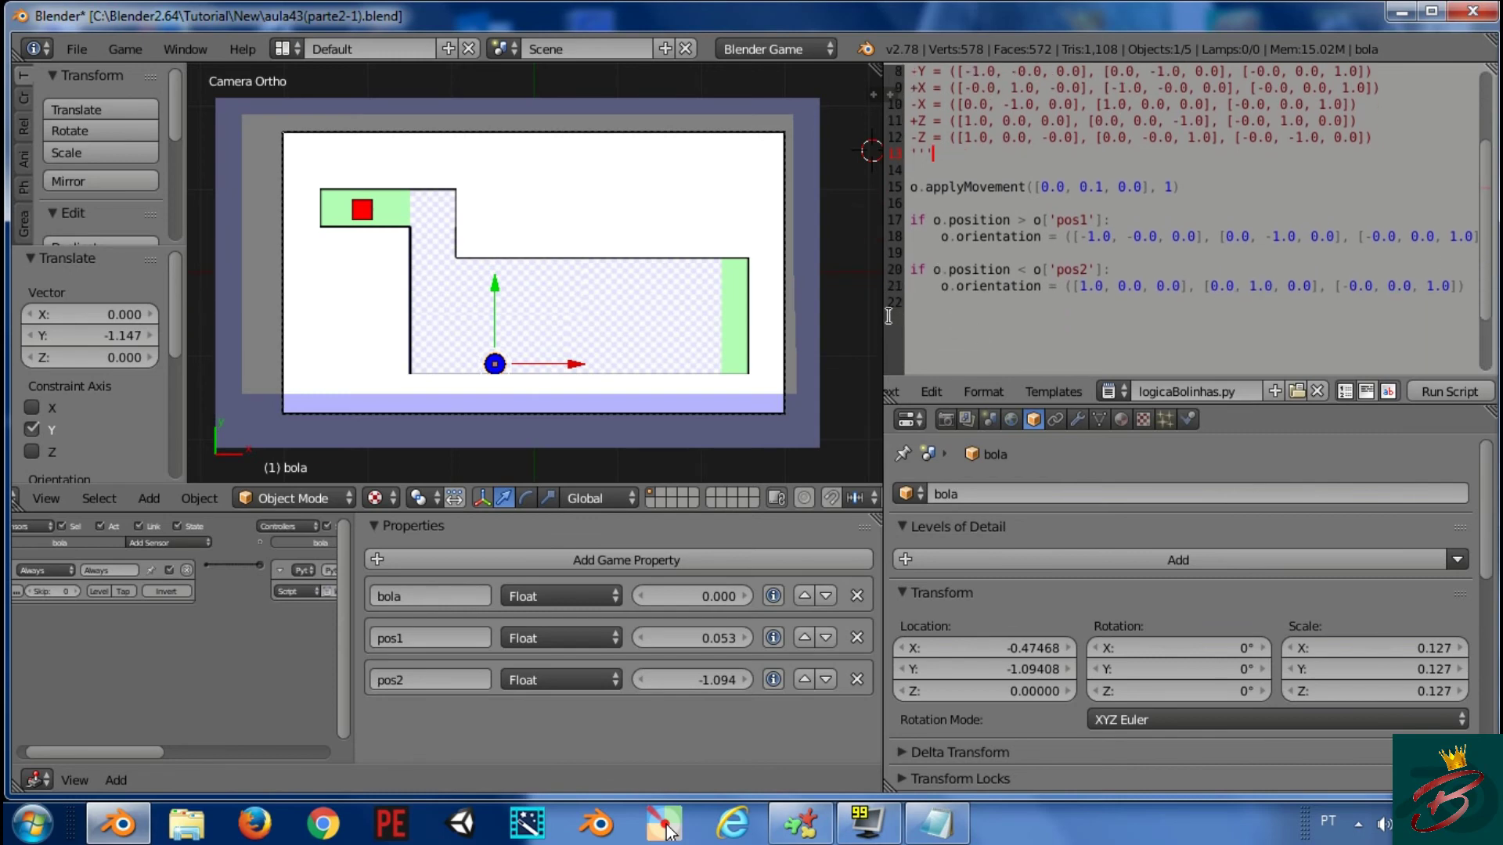
pyautogui.moveTo(883, 313); pyautogui.dragTo(806, 313)
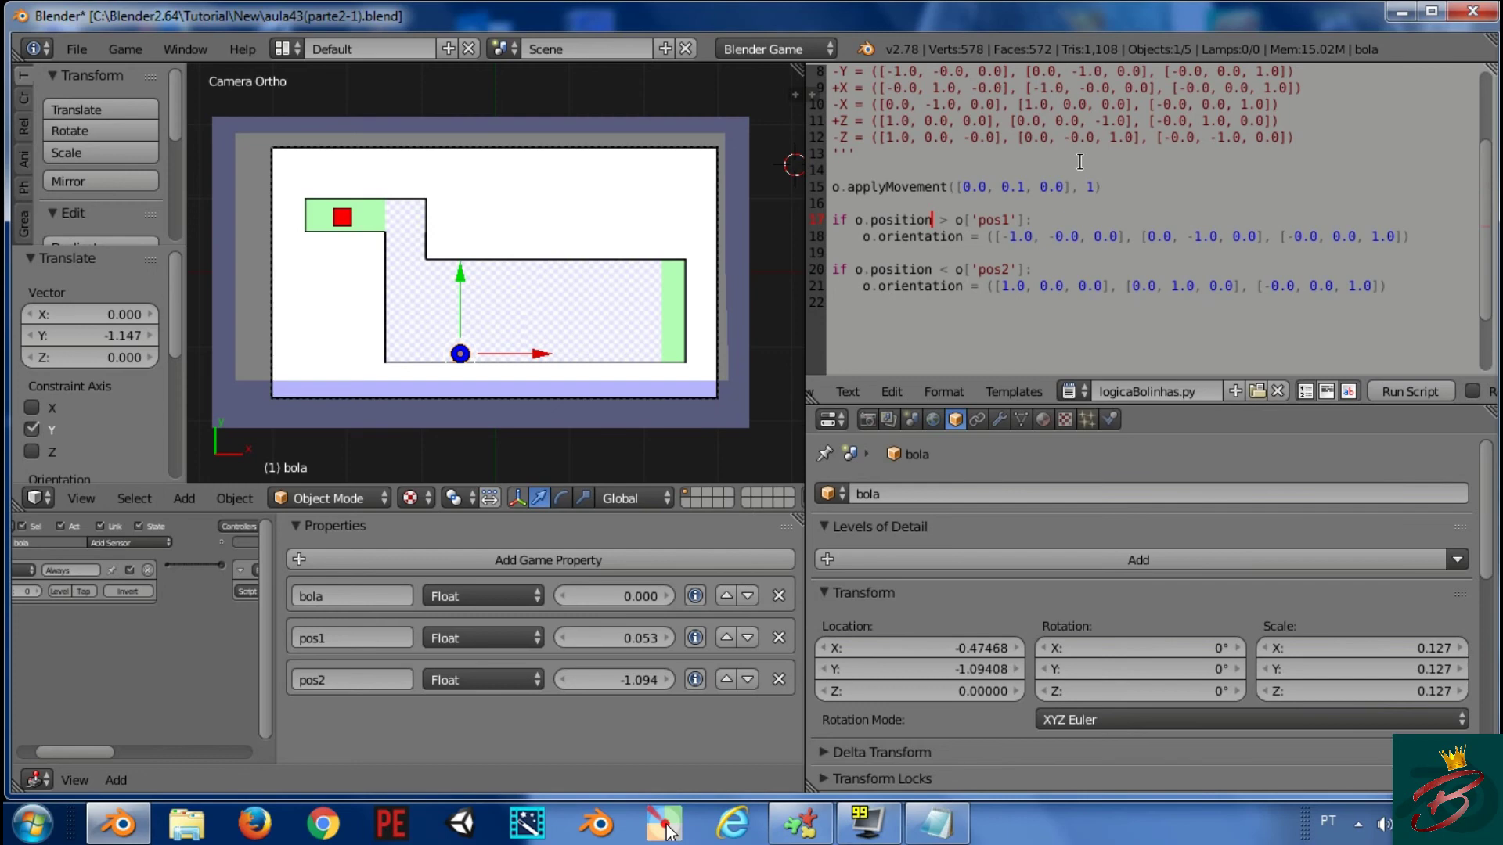
# Add .y to o.position in both checks, test the game, and fix the -Z line
pyautogui.write('.y')
pyautogui.write('.')
pyautogui.write('y')
pyautogui.write('p')
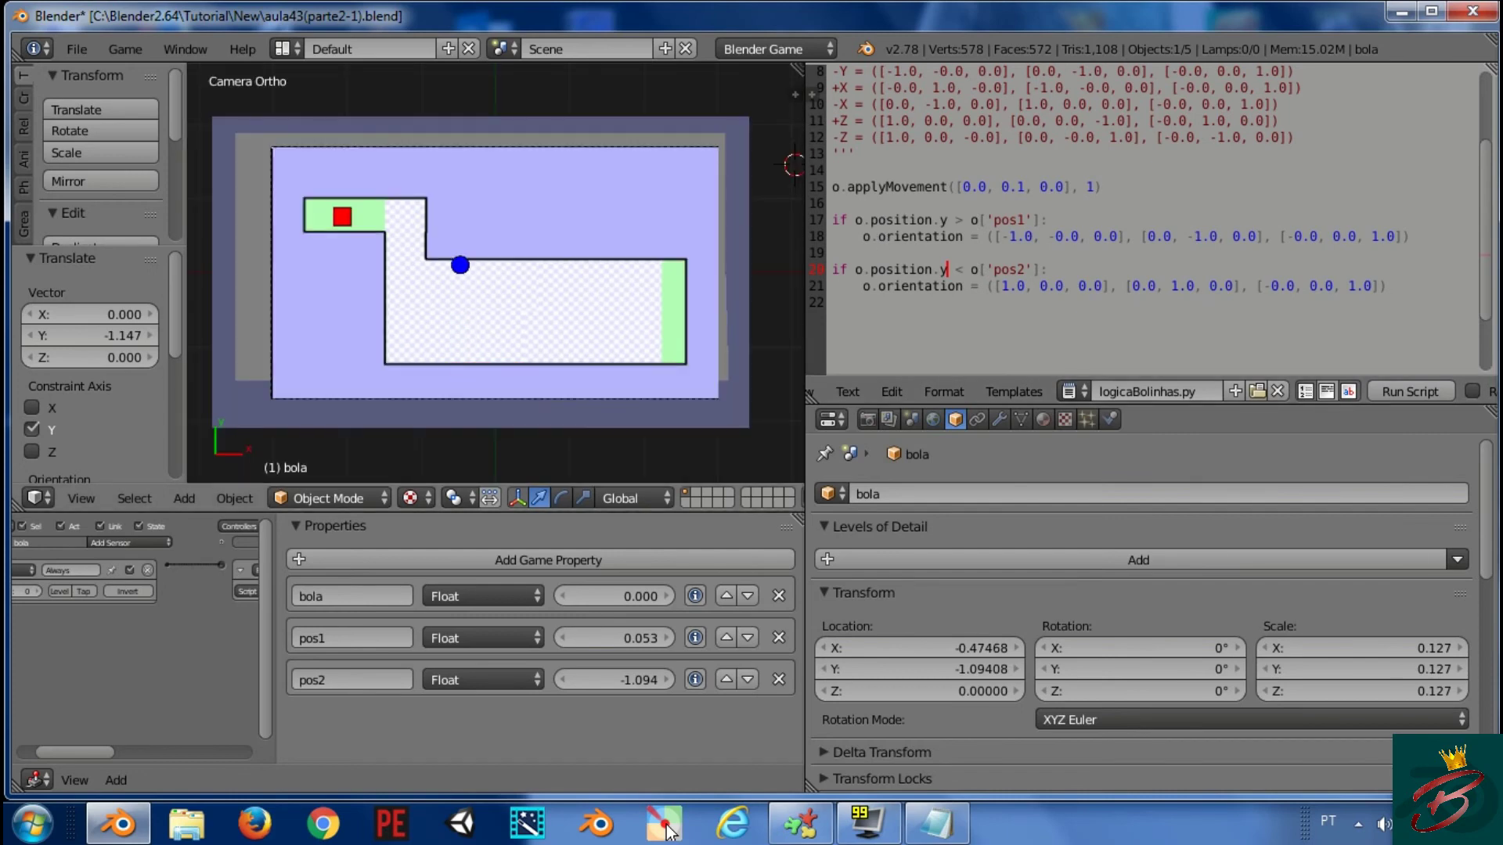
pyautogui.press('Escape')
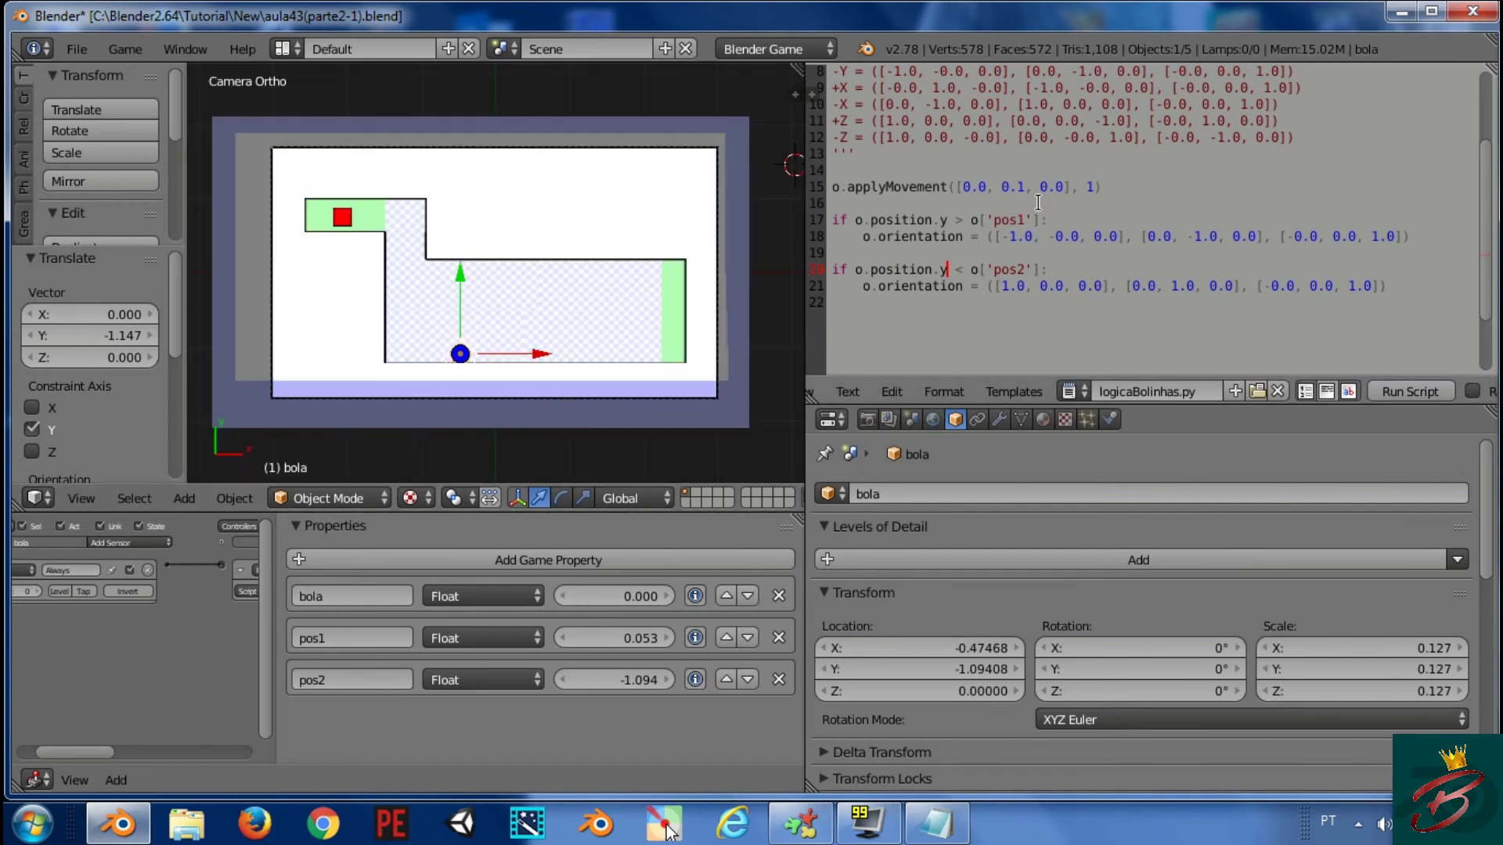
pyautogui.scroll(2, 914, 200)
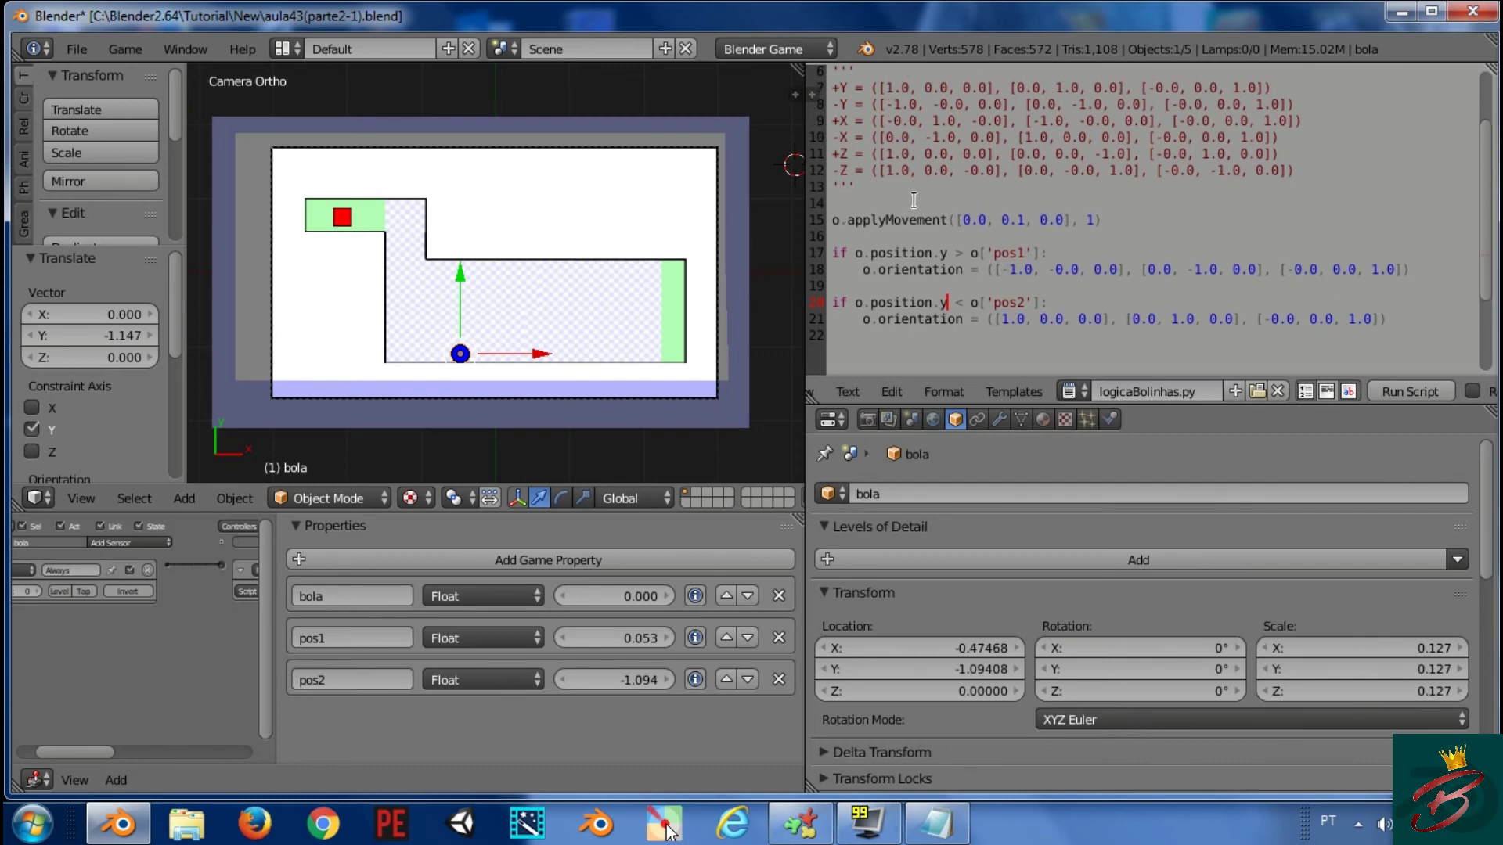
pyautogui.press('BackSpace')
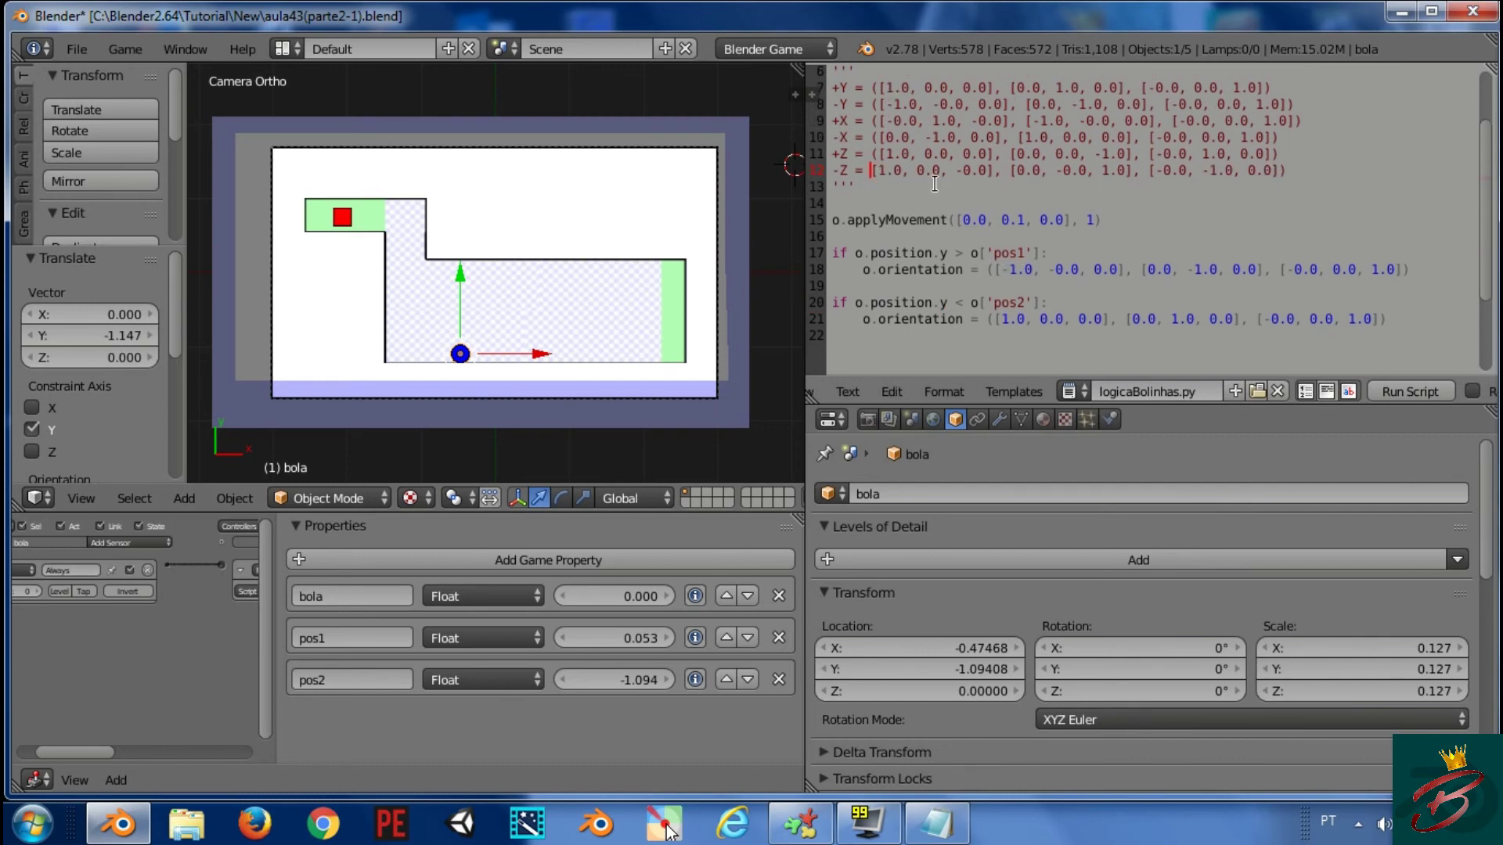
pyautogui.write('(')
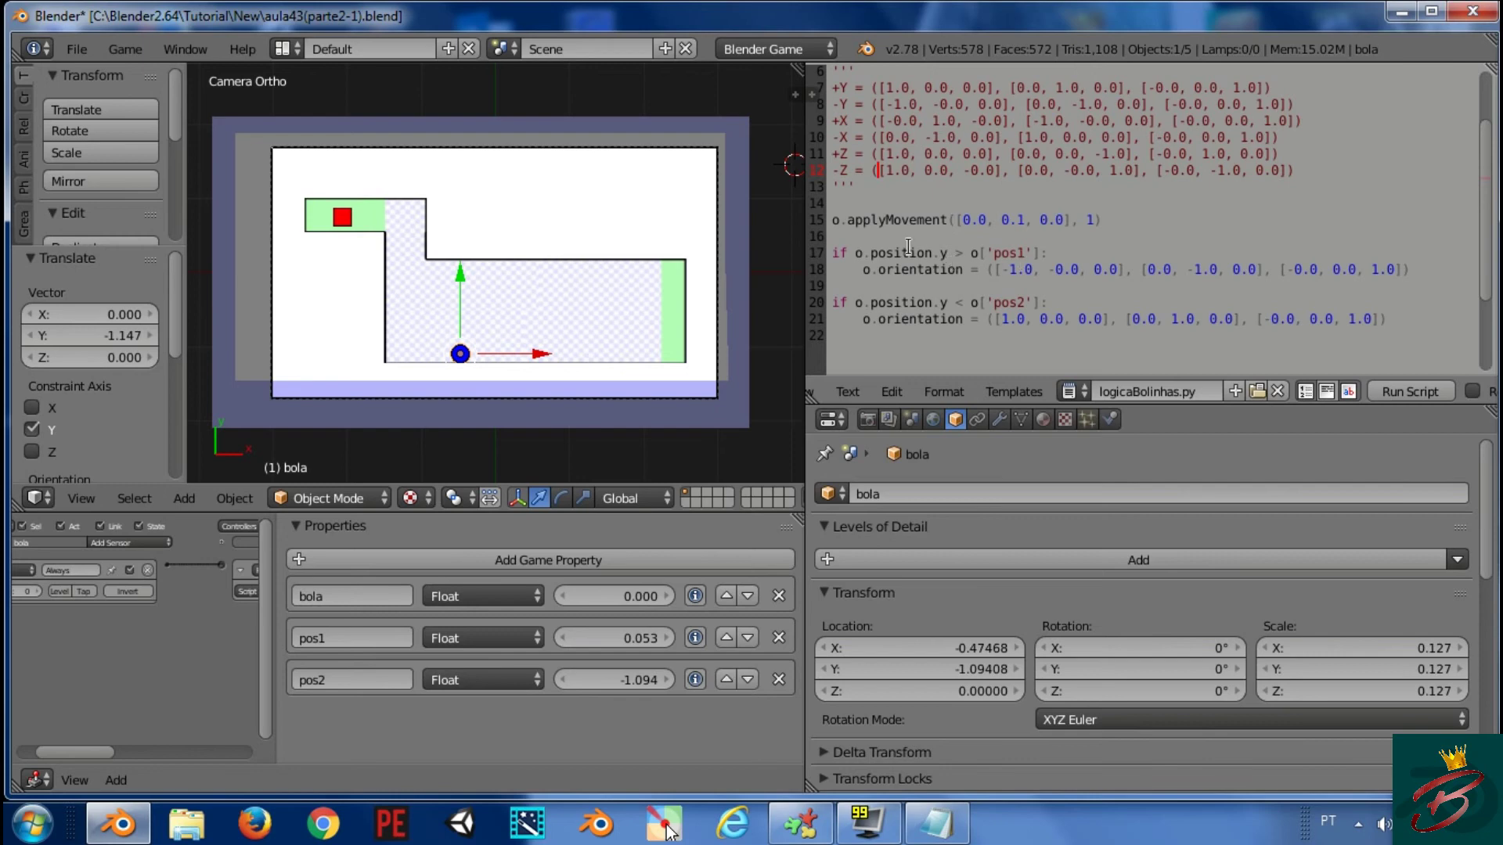
# Delete the closing triple quotes so the orientation definitions become active code
pyautogui.scroll(1, 983, 206)
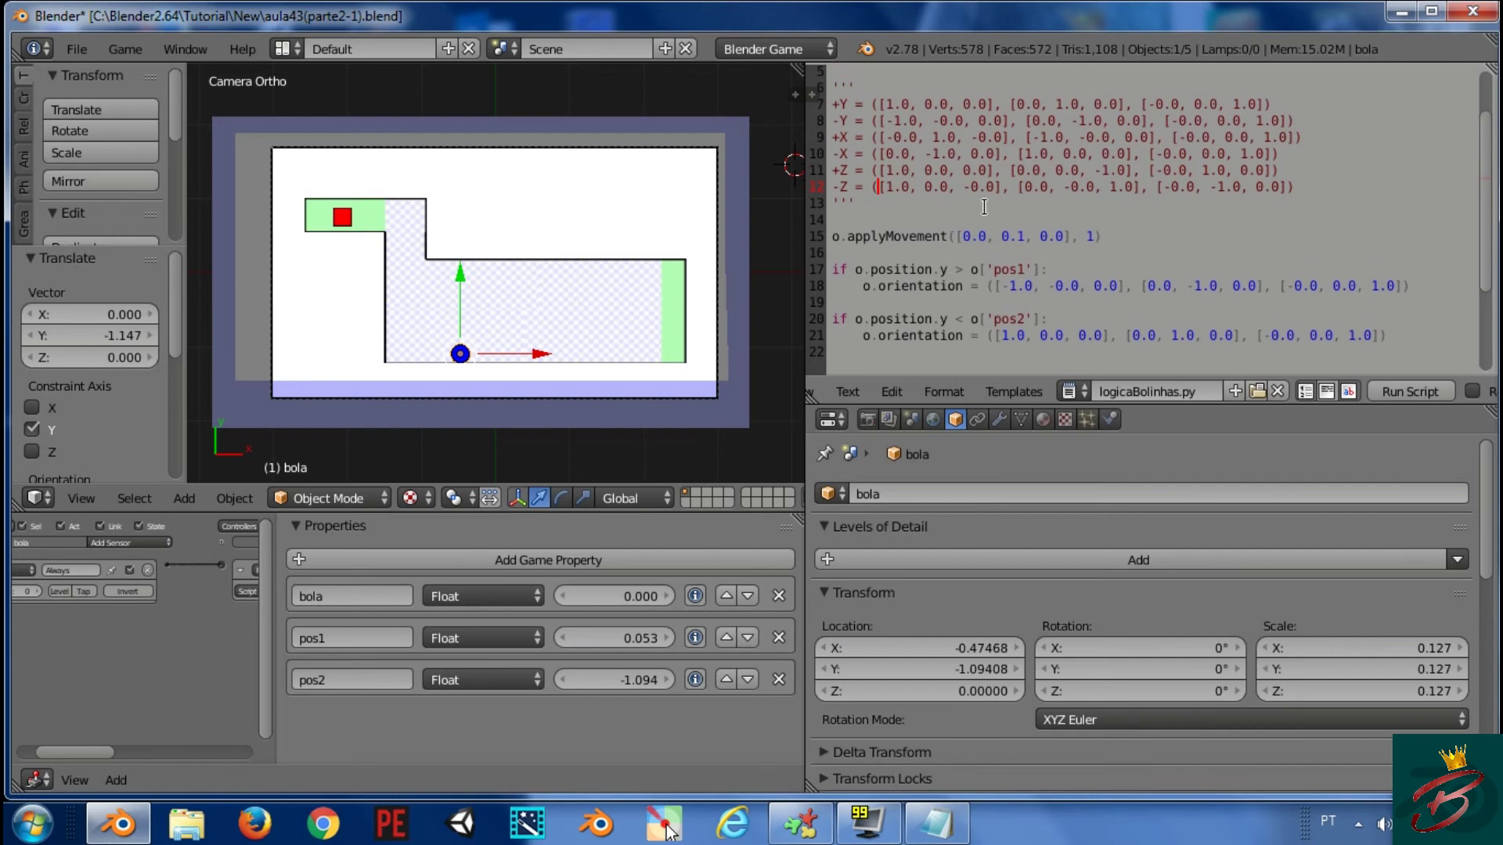
pyautogui.click(878, 196)
pyautogui.press('BackSpace')
pyautogui.press('BackSpace')
pyautogui.press('BackSpace')
pyautogui.press('BackSpace')
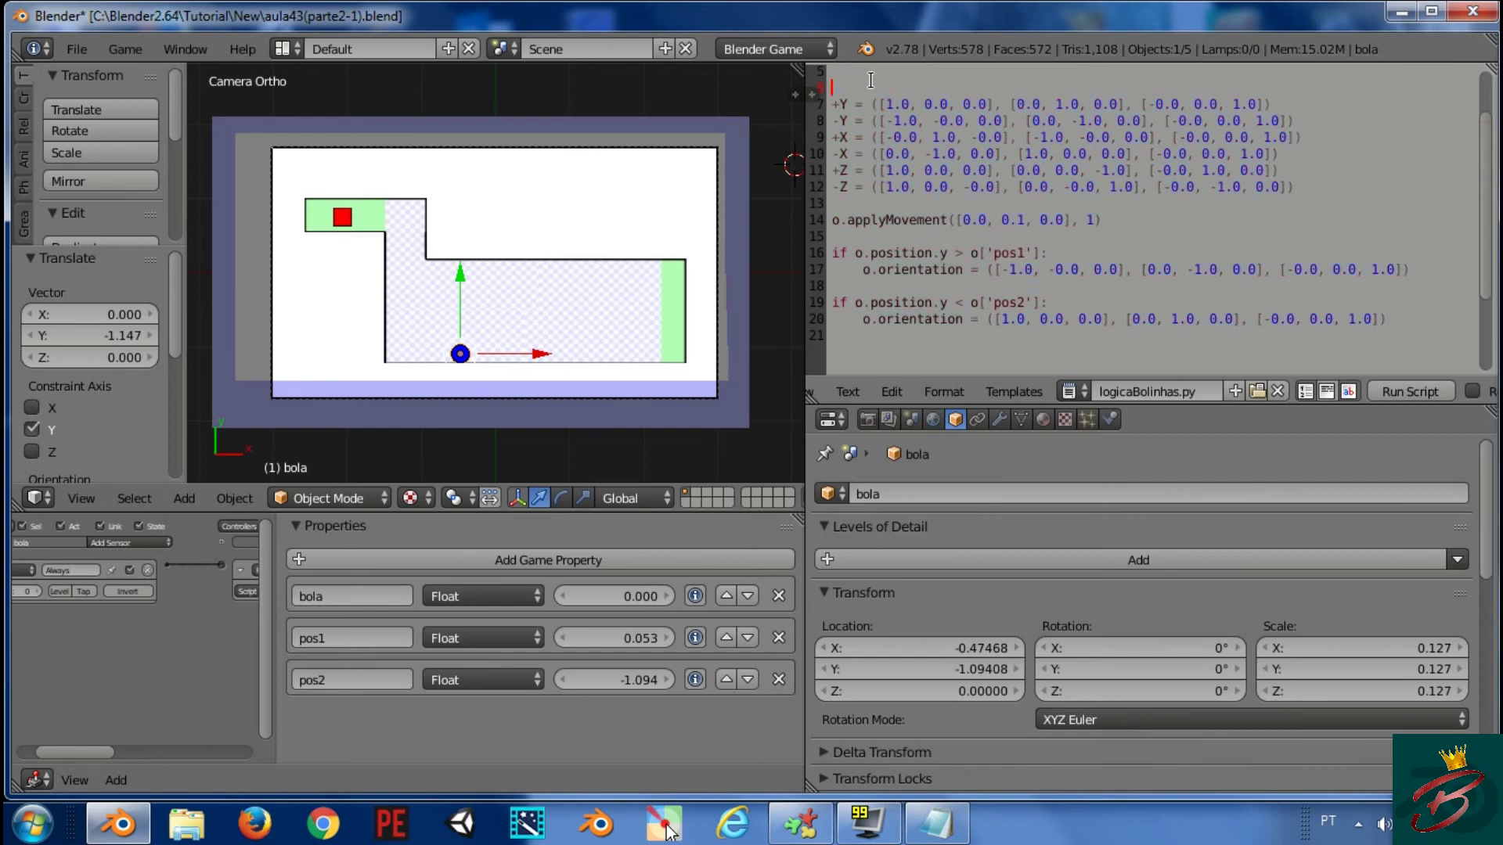
pyautogui.press('BackSpace')
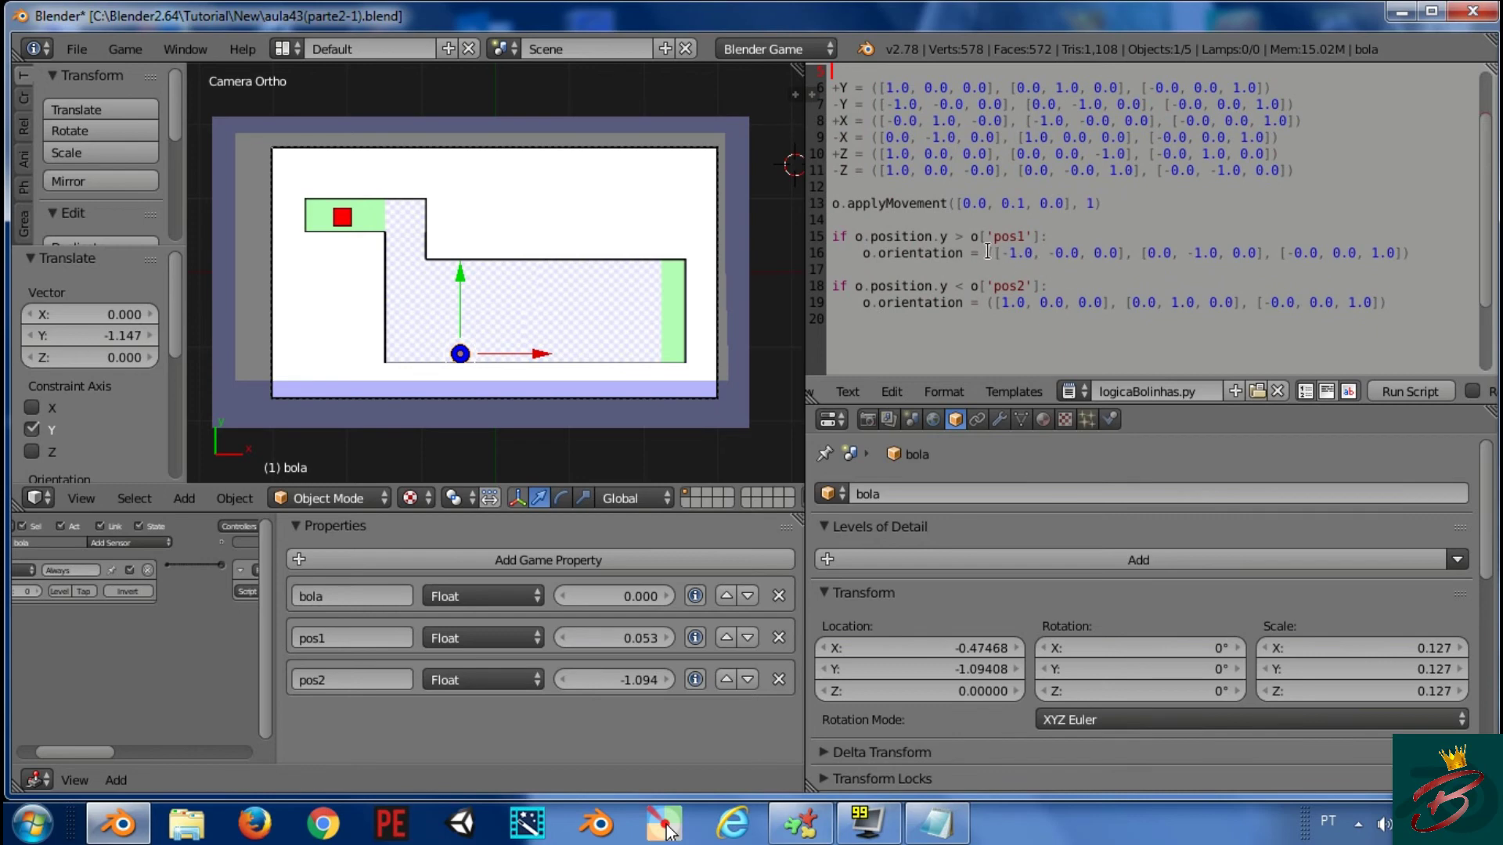
# Replace the literal matrices in the pos1 and pos2 branches with the -Y and +y names
pyautogui.moveTo(988, 251); pyautogui.dragTo(1408, 249)
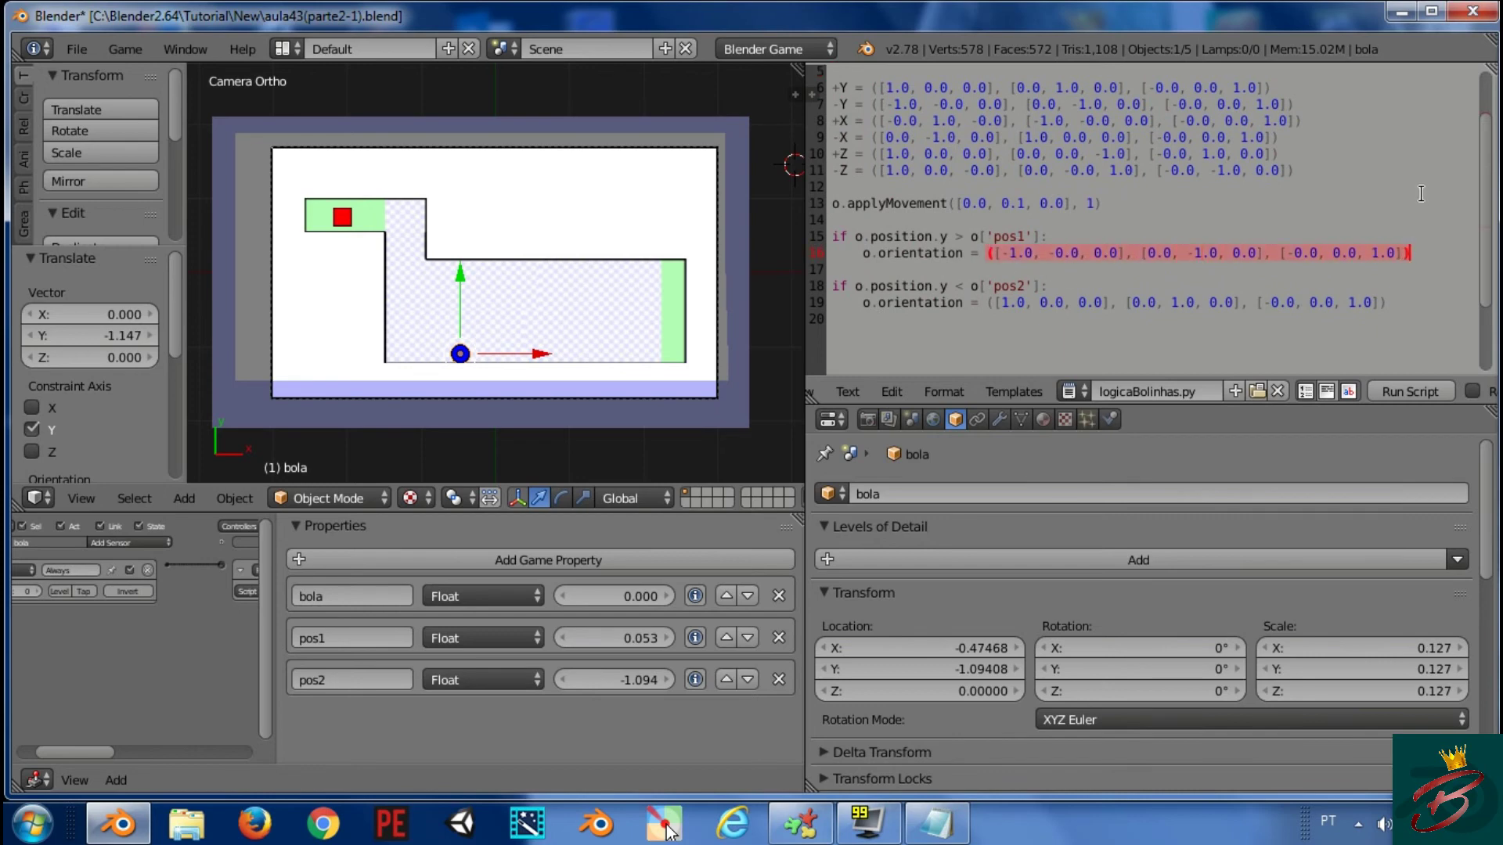
pyautogui.write('-Y')
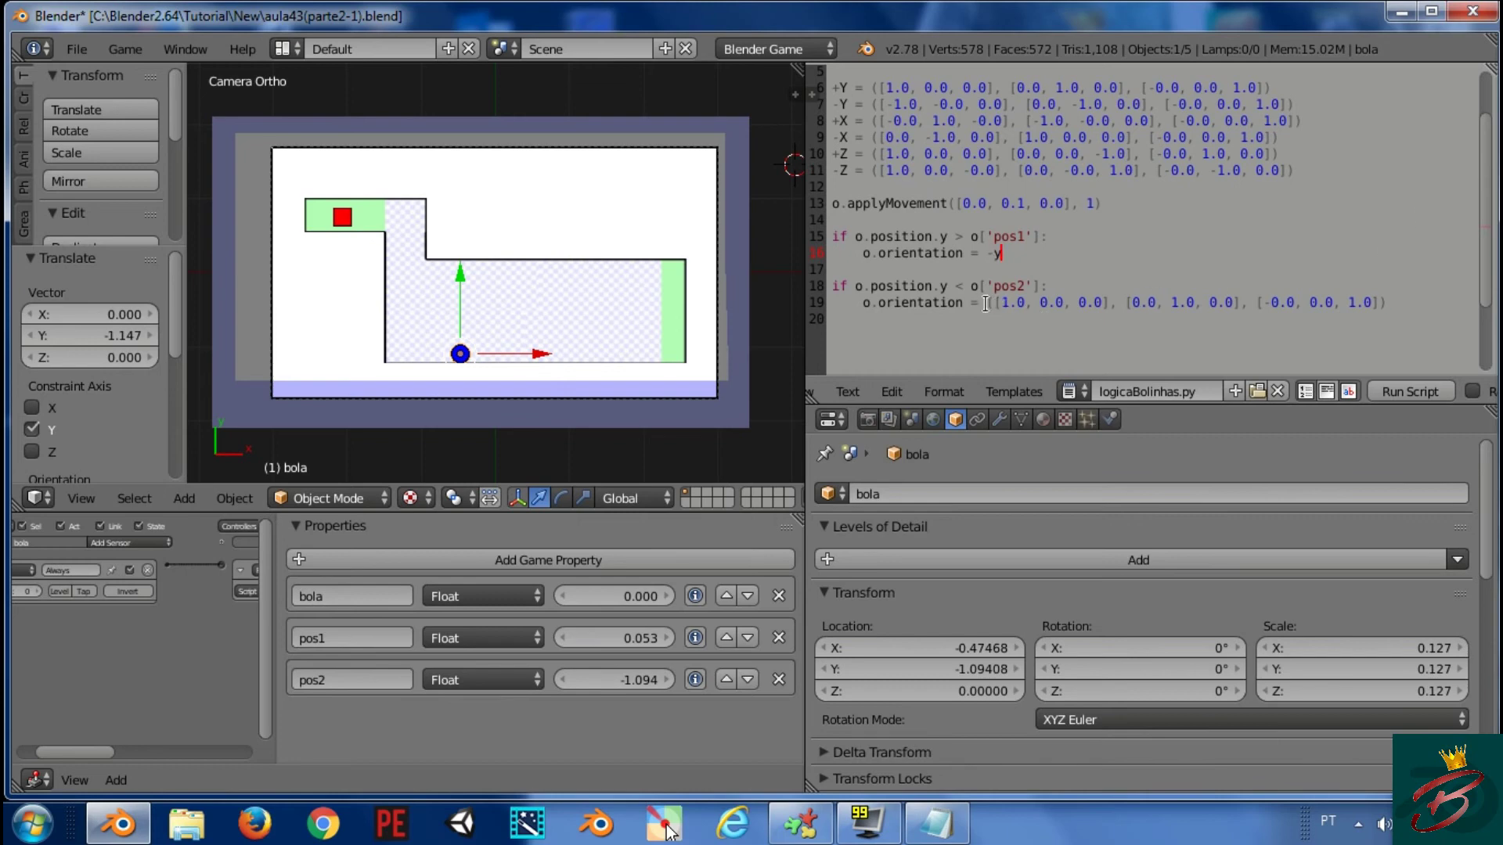
pyautogui.moveTo(985, 304); pyautogui.dragTo(1378, 302)
pyautogui.write('+')
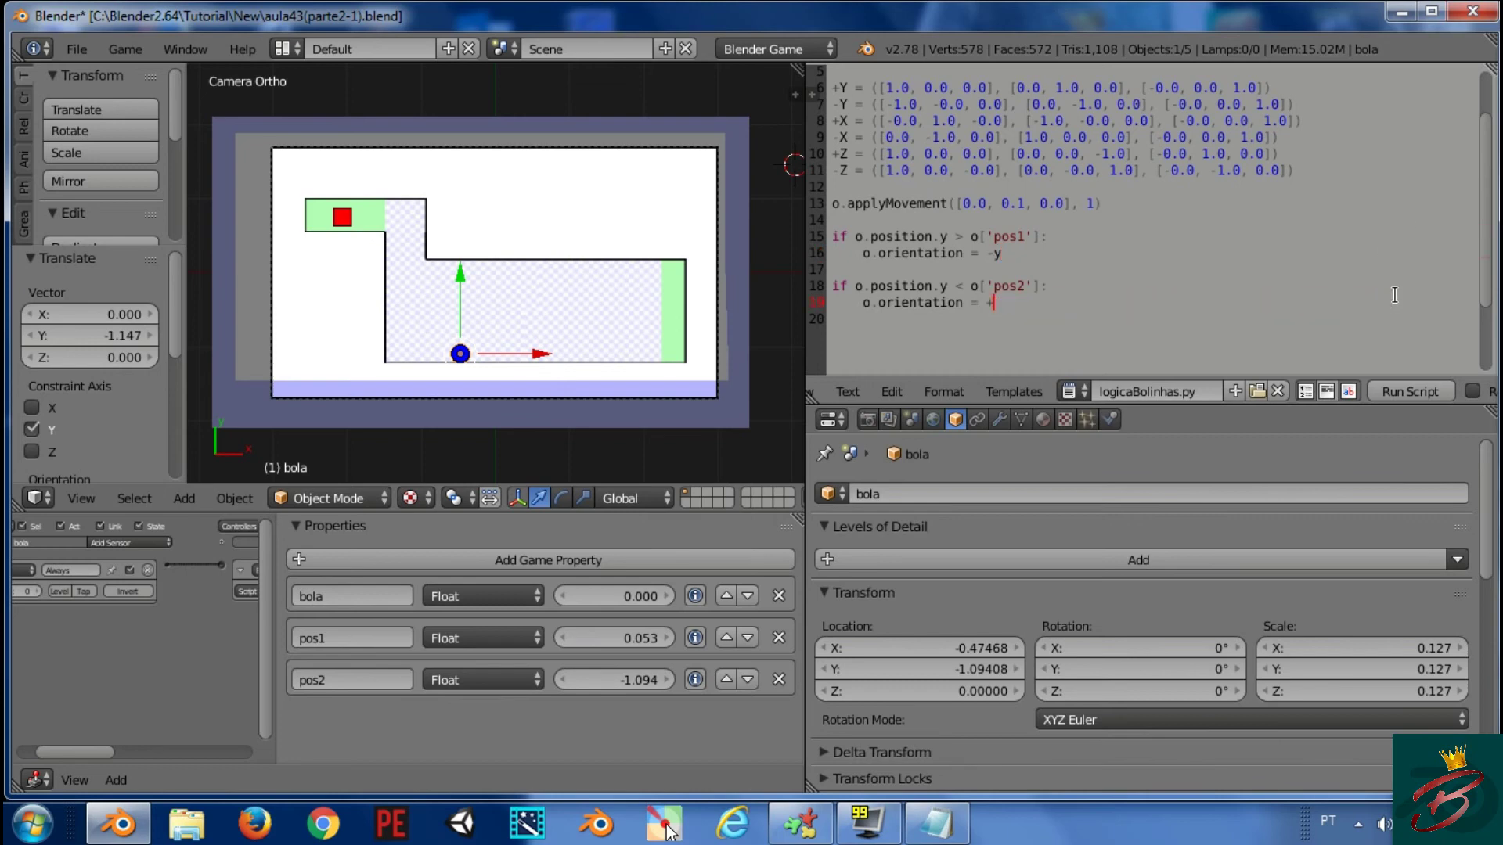
pyautogui.write('yp')
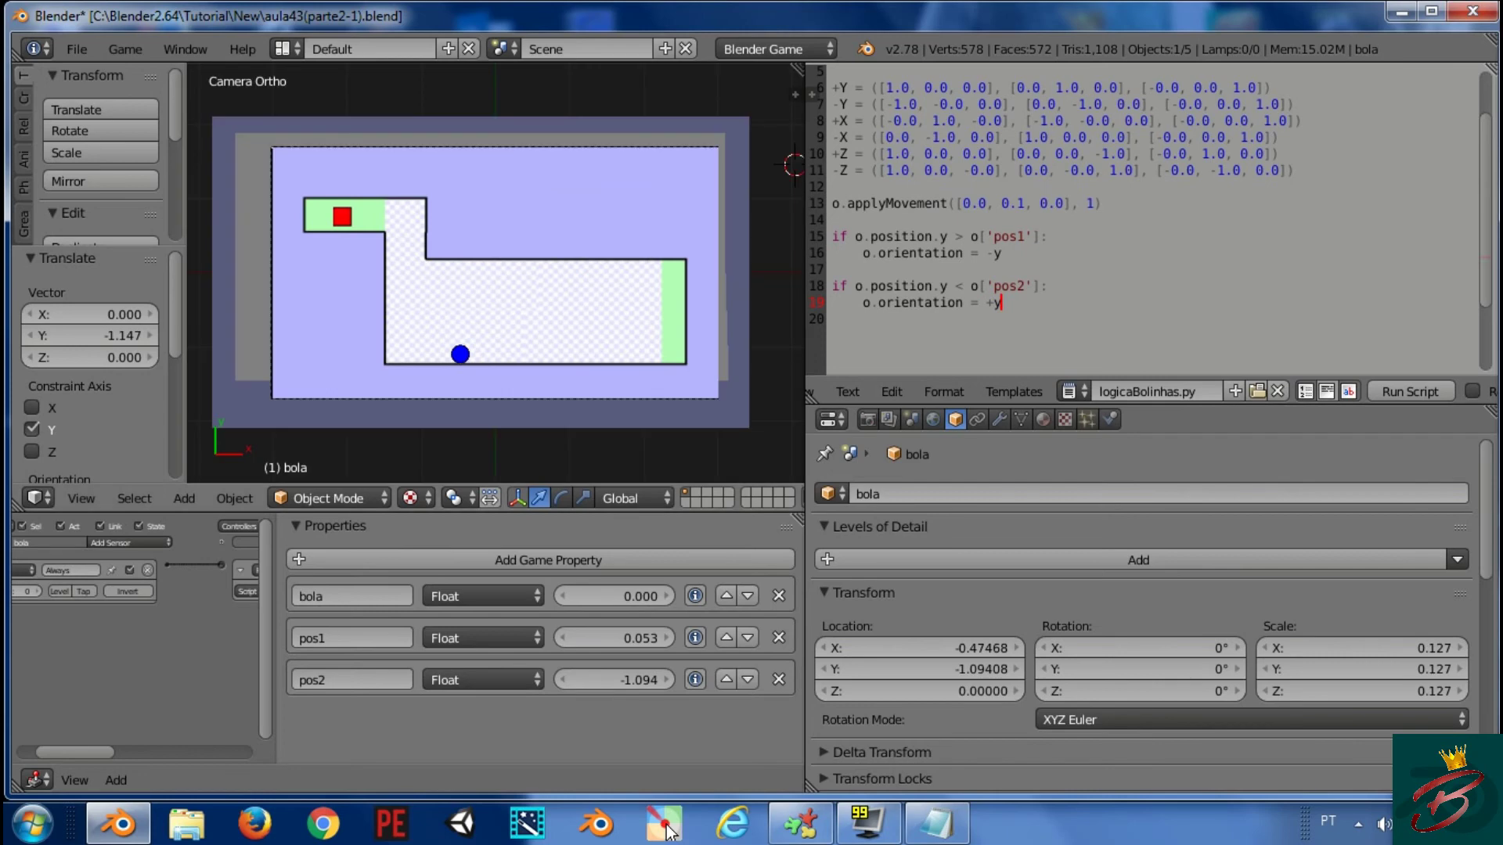
pyautogui.press('Escape')
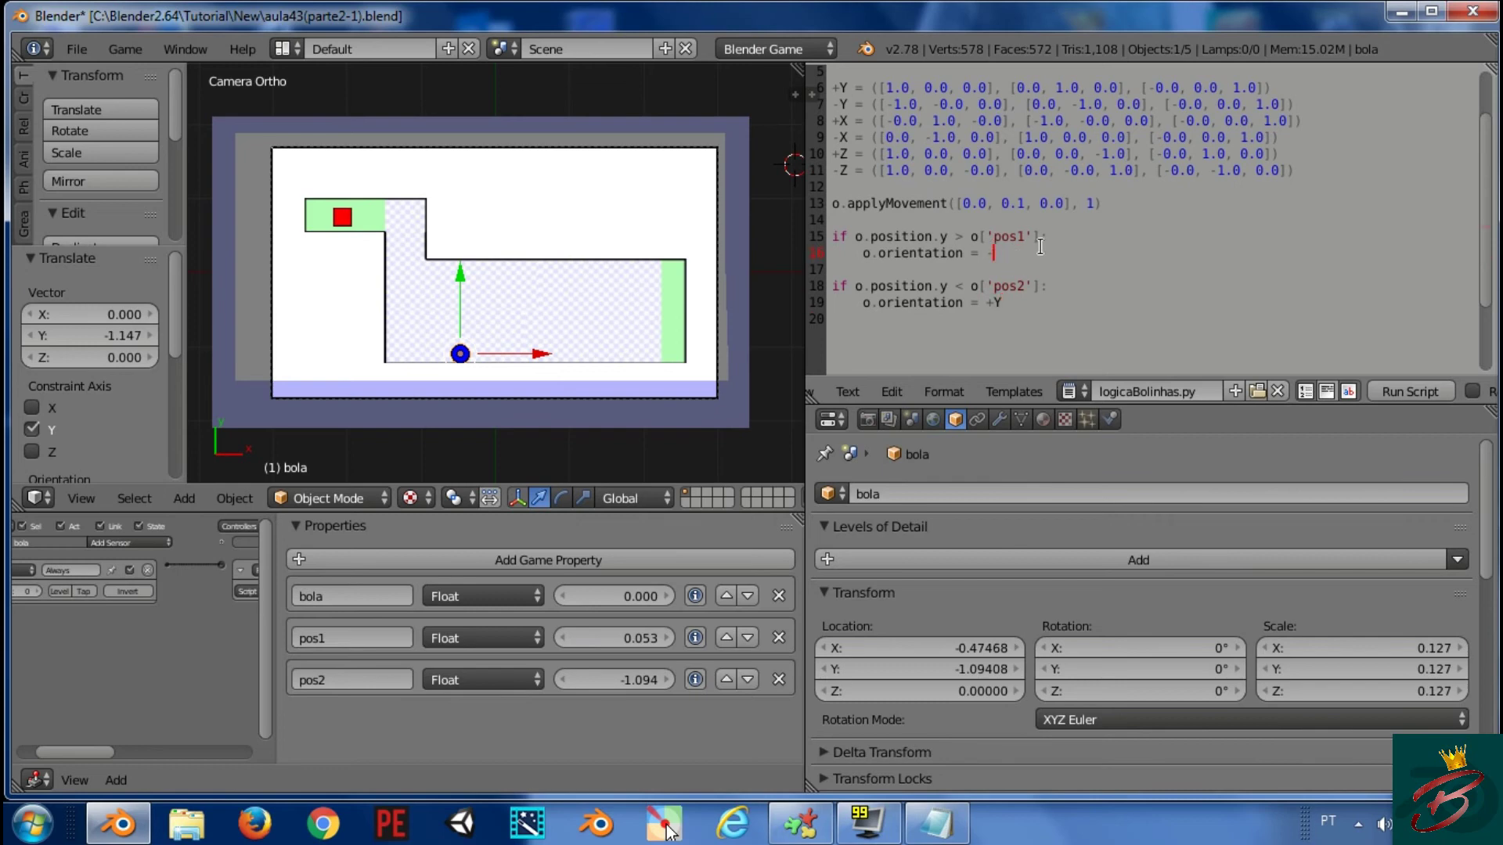
pyautogui.write('Y')
# Test the ball's patrol by running the game twice, adjusting the editor between runs
pyautogui.press('p')
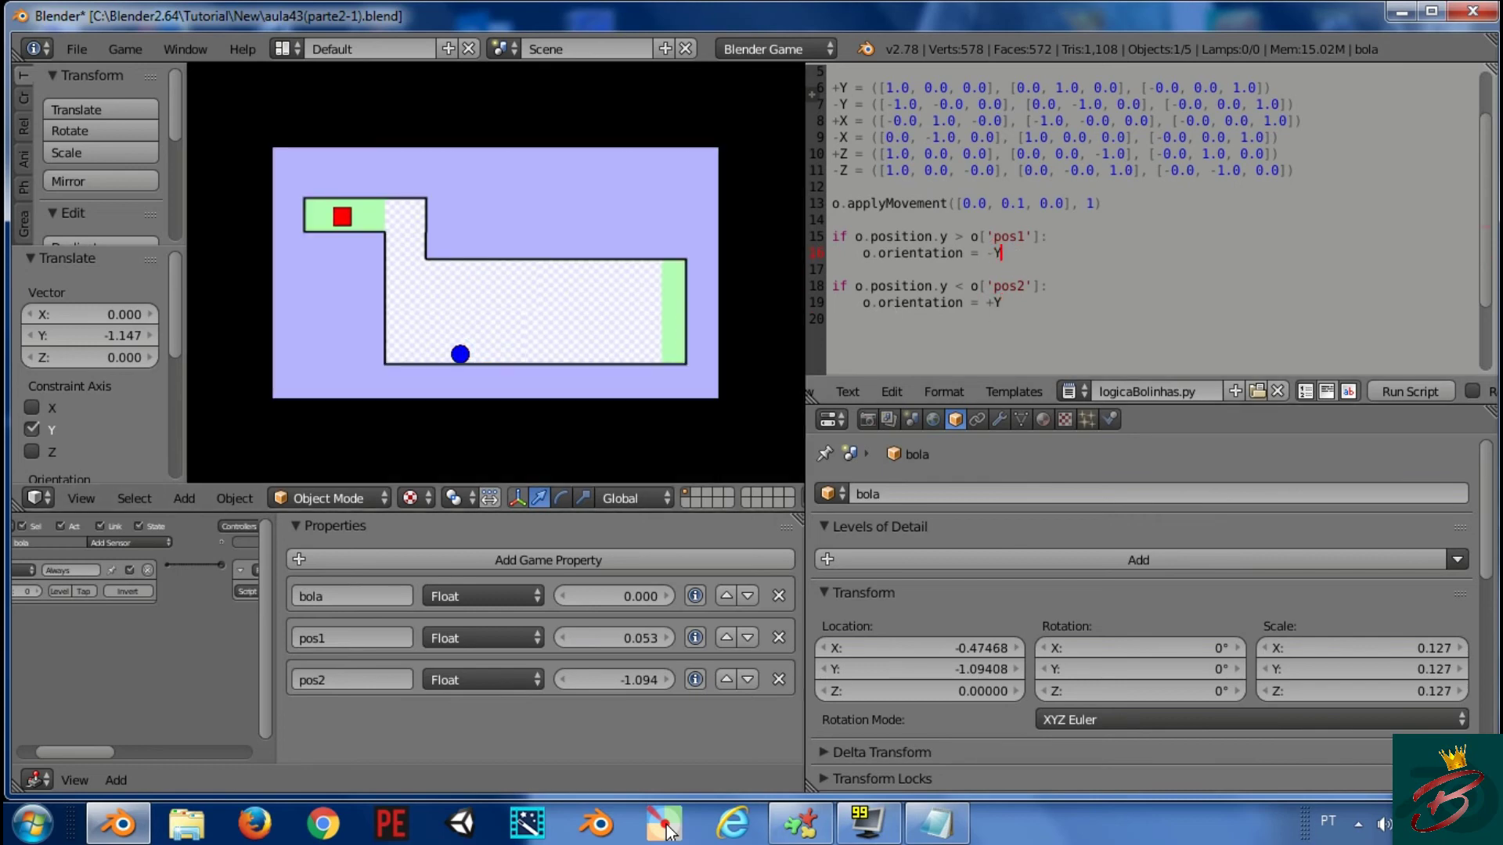
pyautogui.press('Escape')
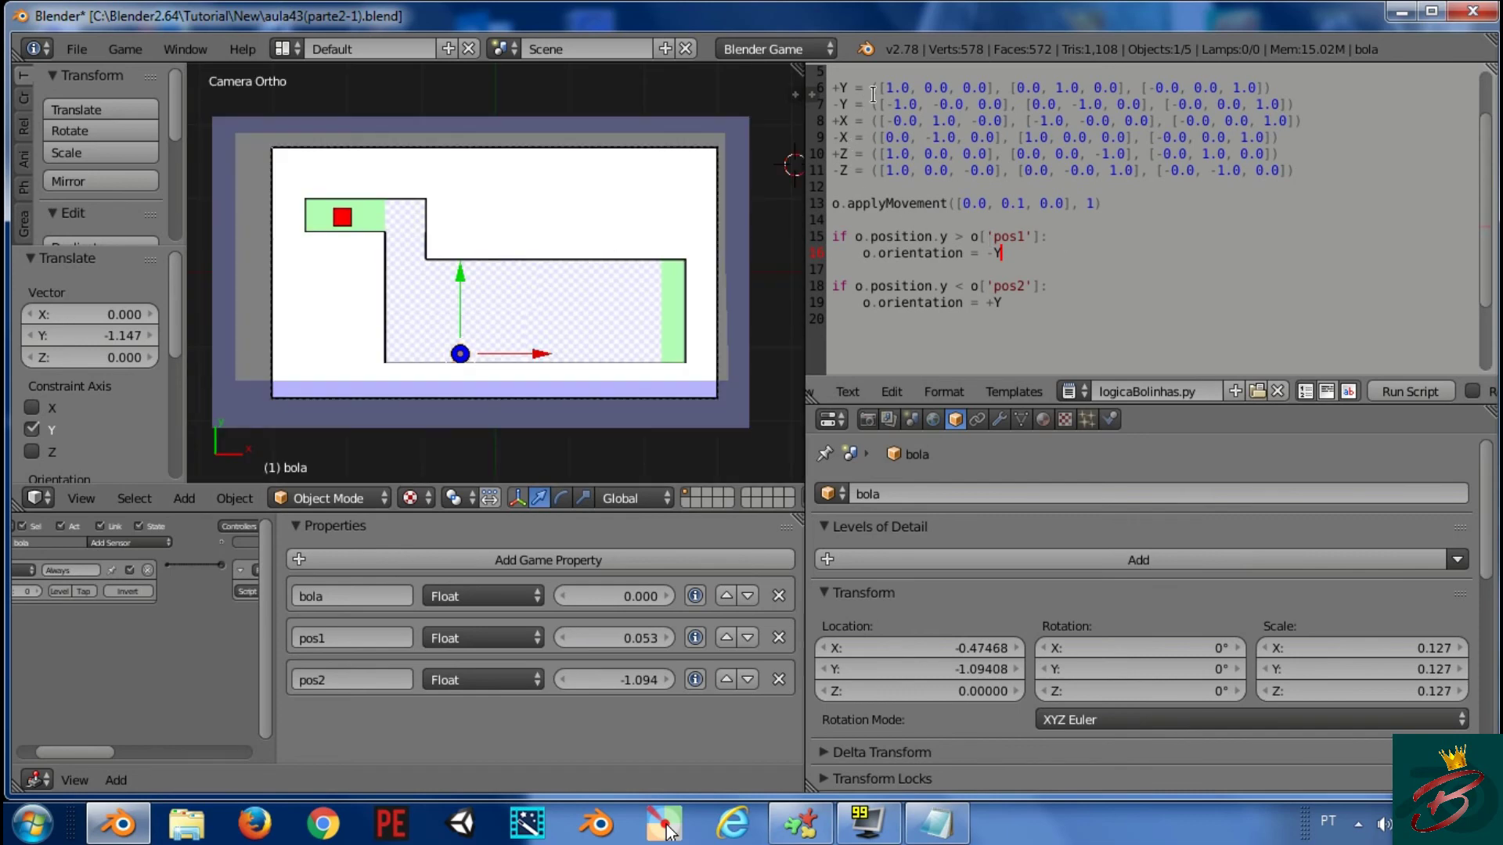
pyautogui.moveTo(873, 91); pyautogui.dragTo(1254, 88)
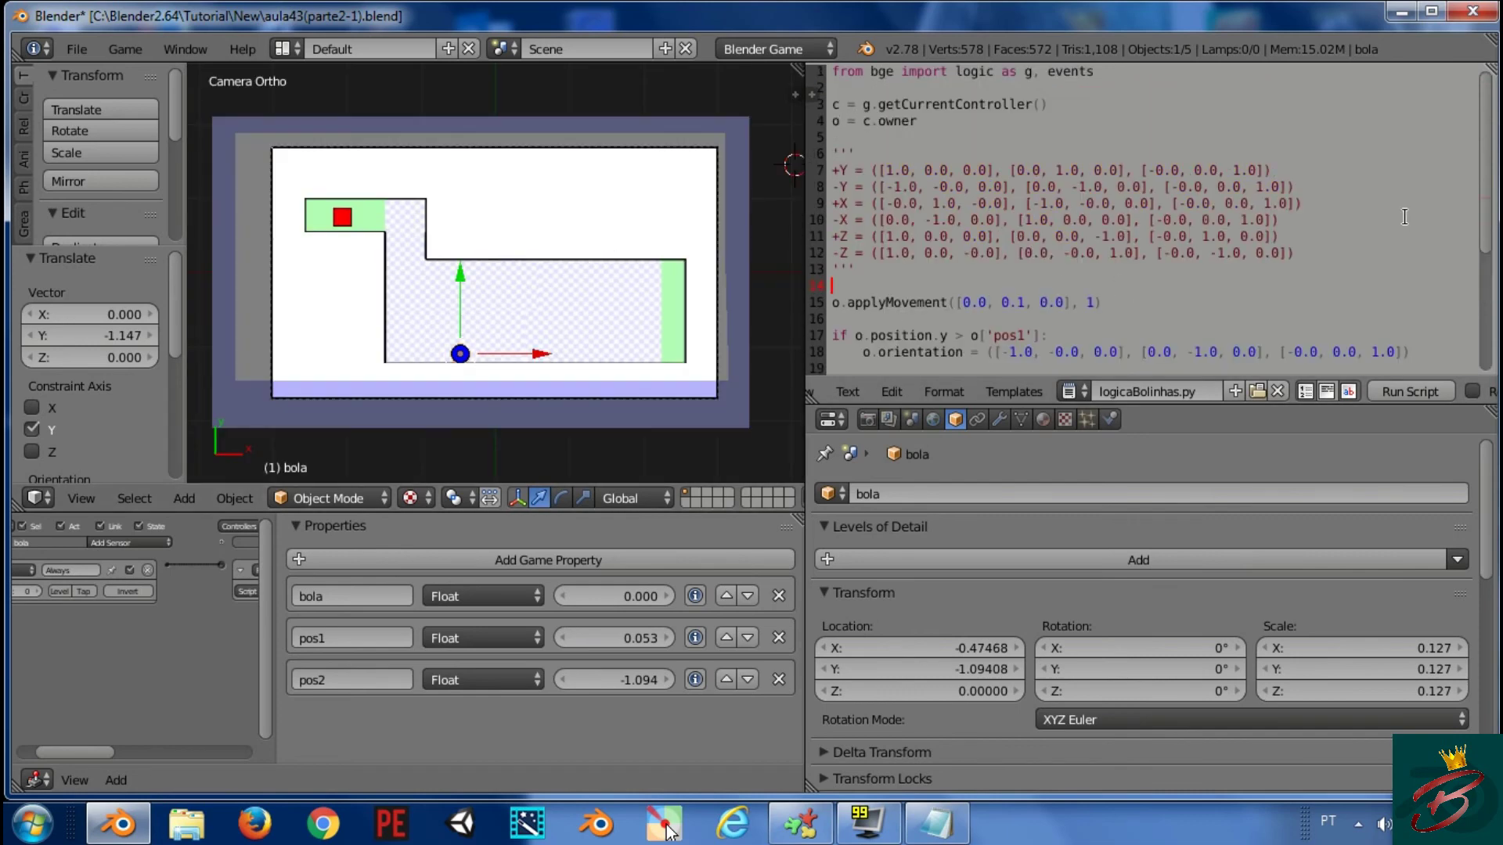
pyautogui.moveTo(1490, 217); pyautogui.dragTo(1489, 284)
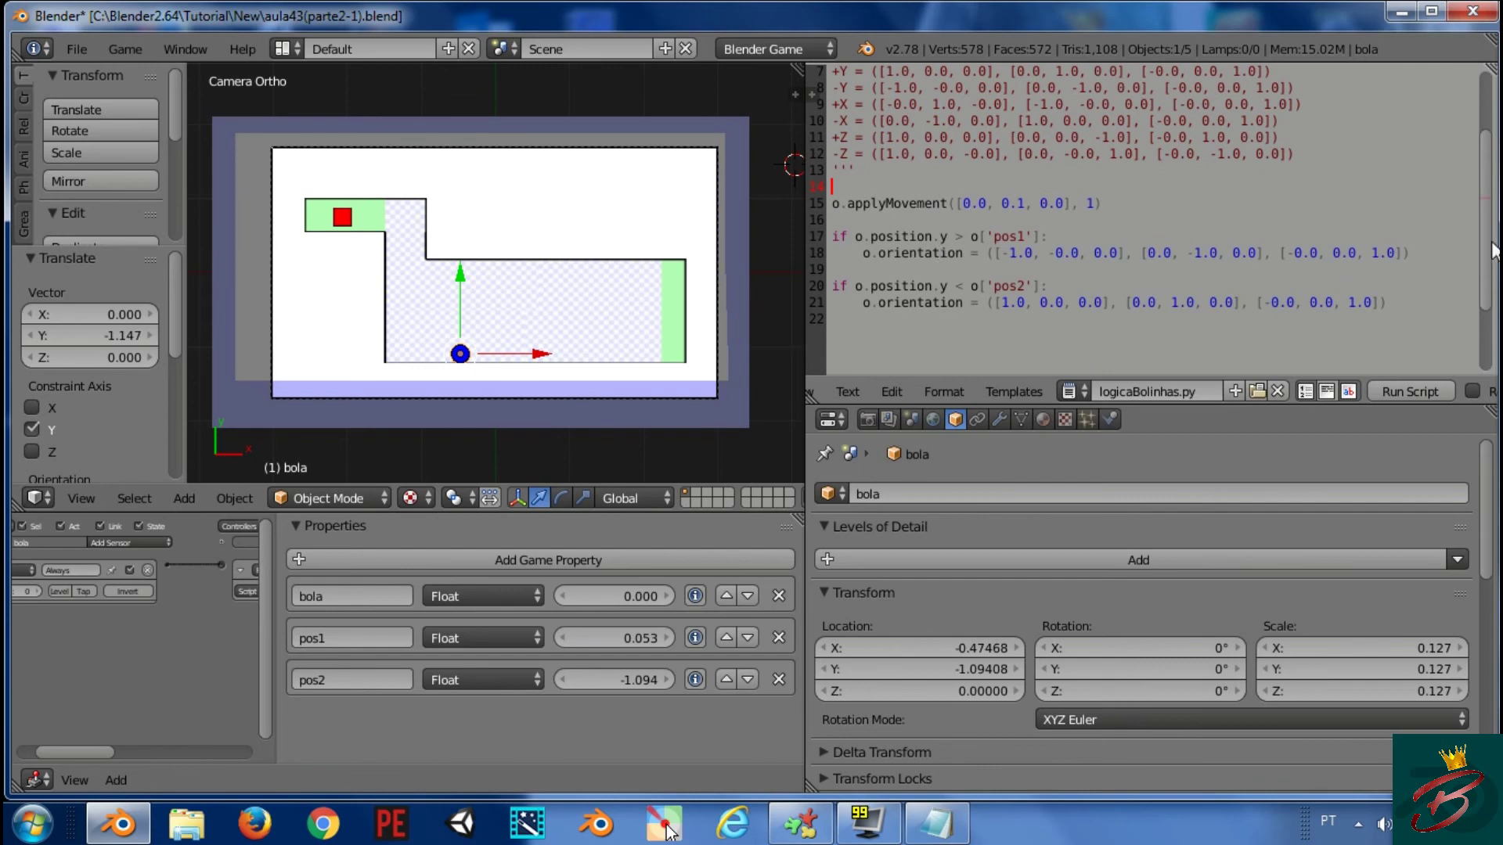
pyautogui.scroll(1, 924, 260)
pyautogui.scroll(1, 925, 259)
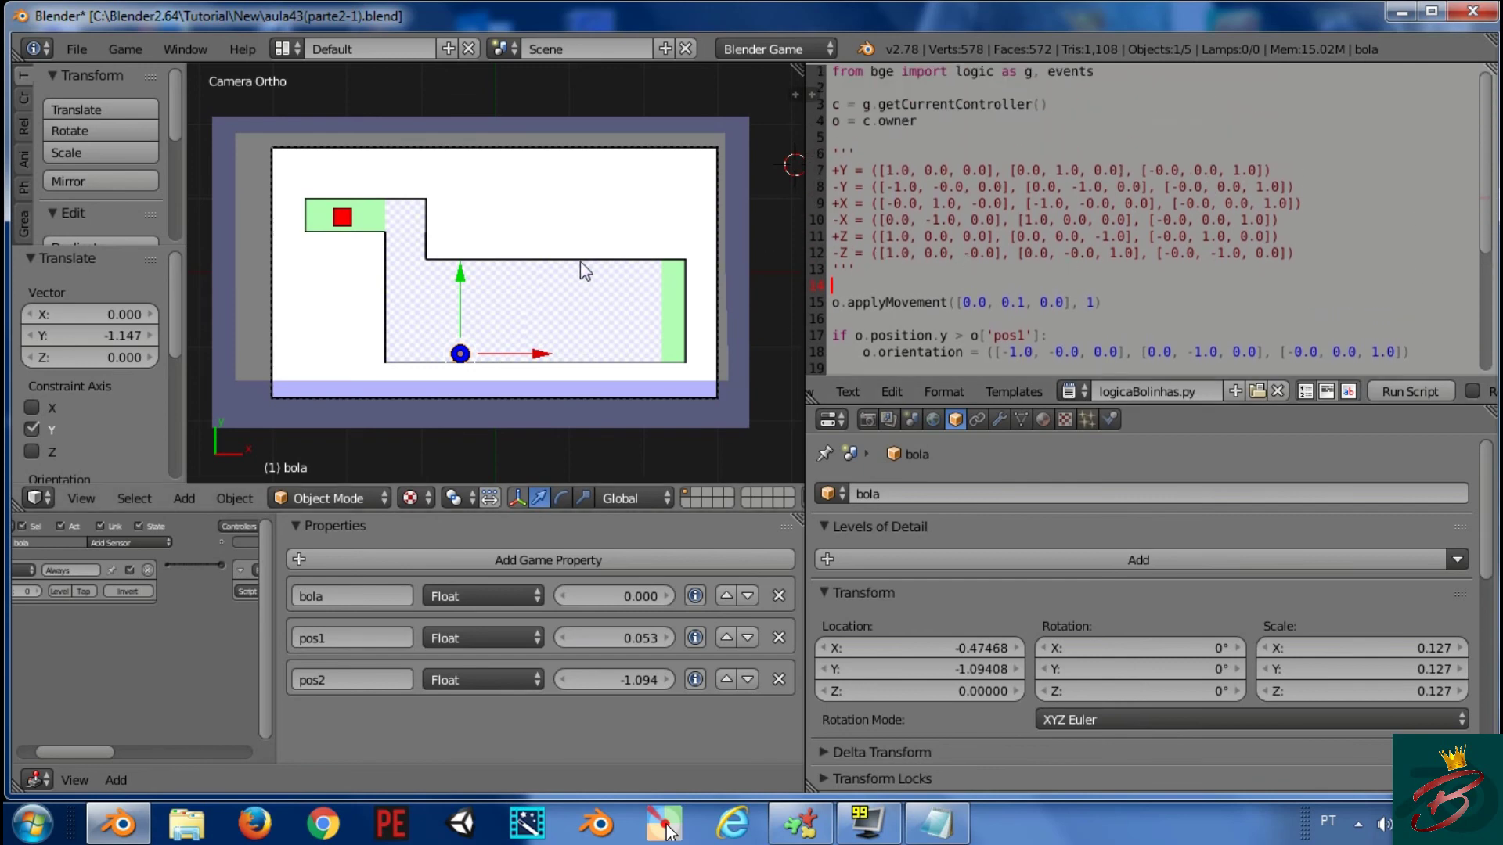
pyautogui.press('p')
pyautogui.press('Escape')
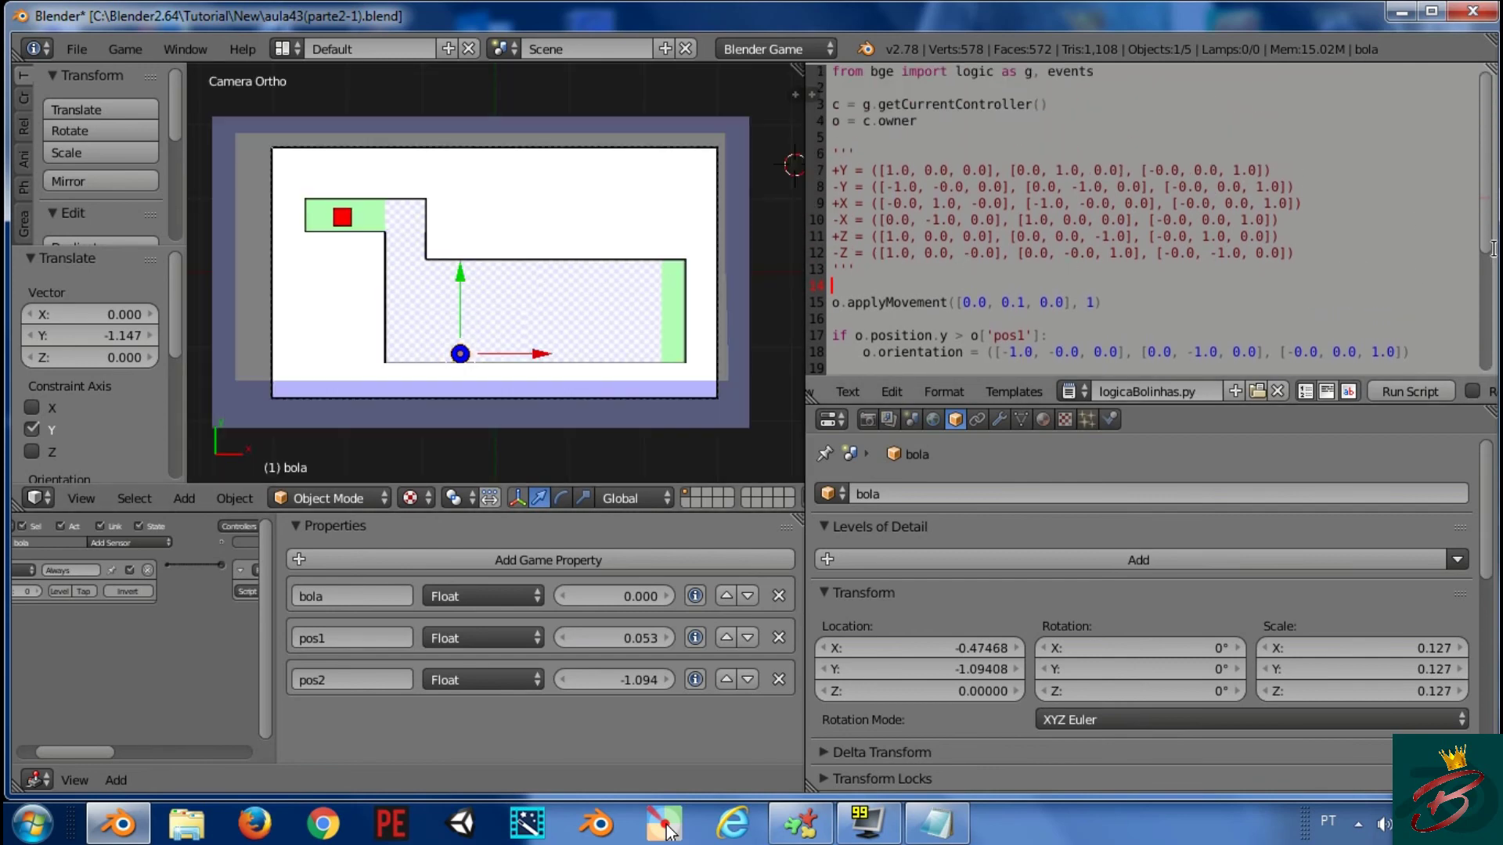
# Change the ball's applyMovement step on line 15 to 0.01 and test-run the game
pyautogui.scroll(-1, 1487, 251)
pyautogui.write('0')
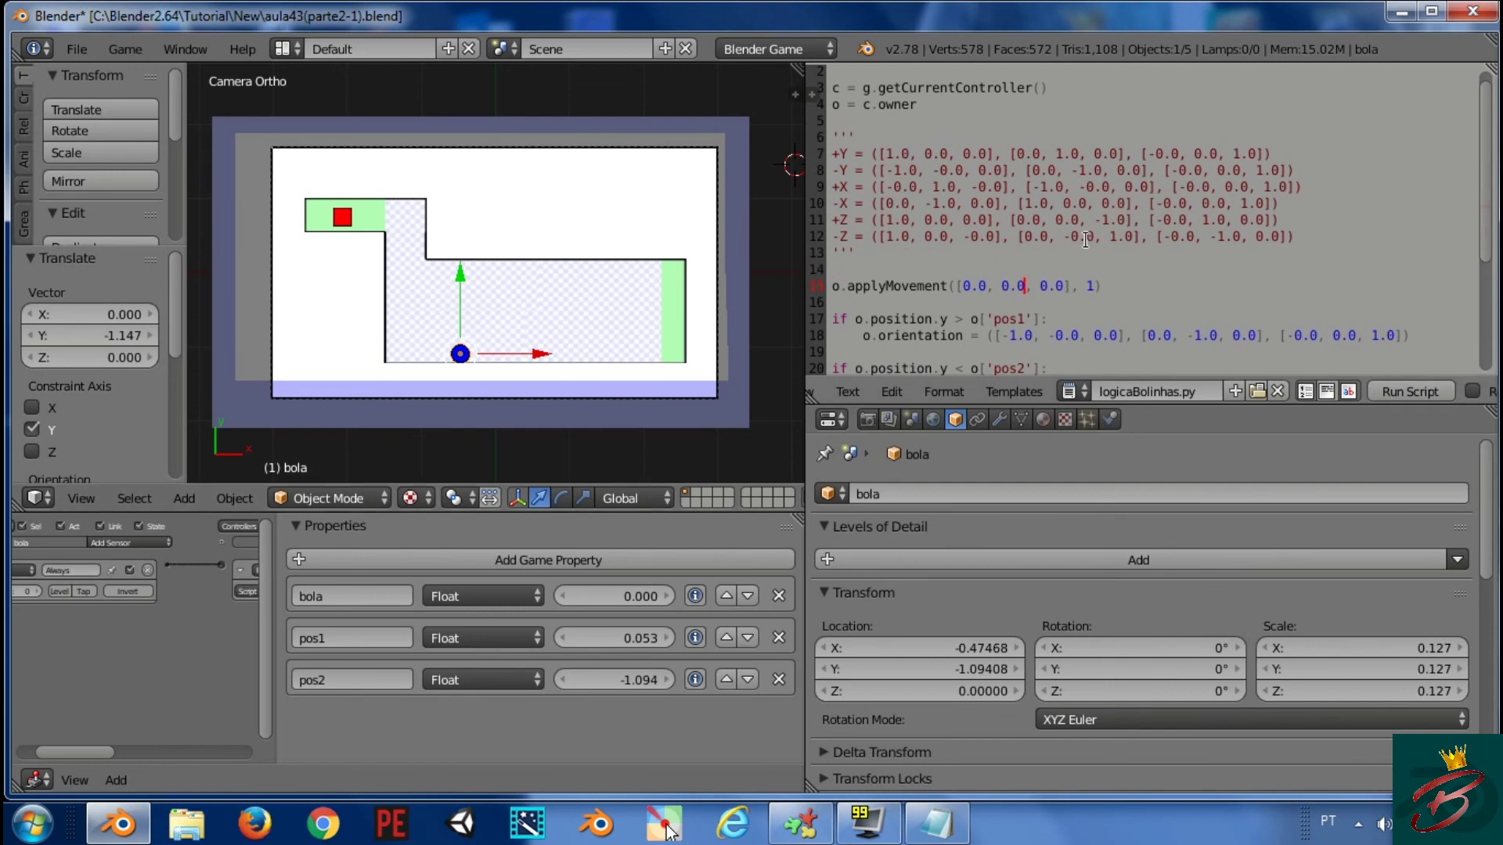
pyautogui.press('BackSpace')
pyautogui.write('01')
pyautogui.write('p')
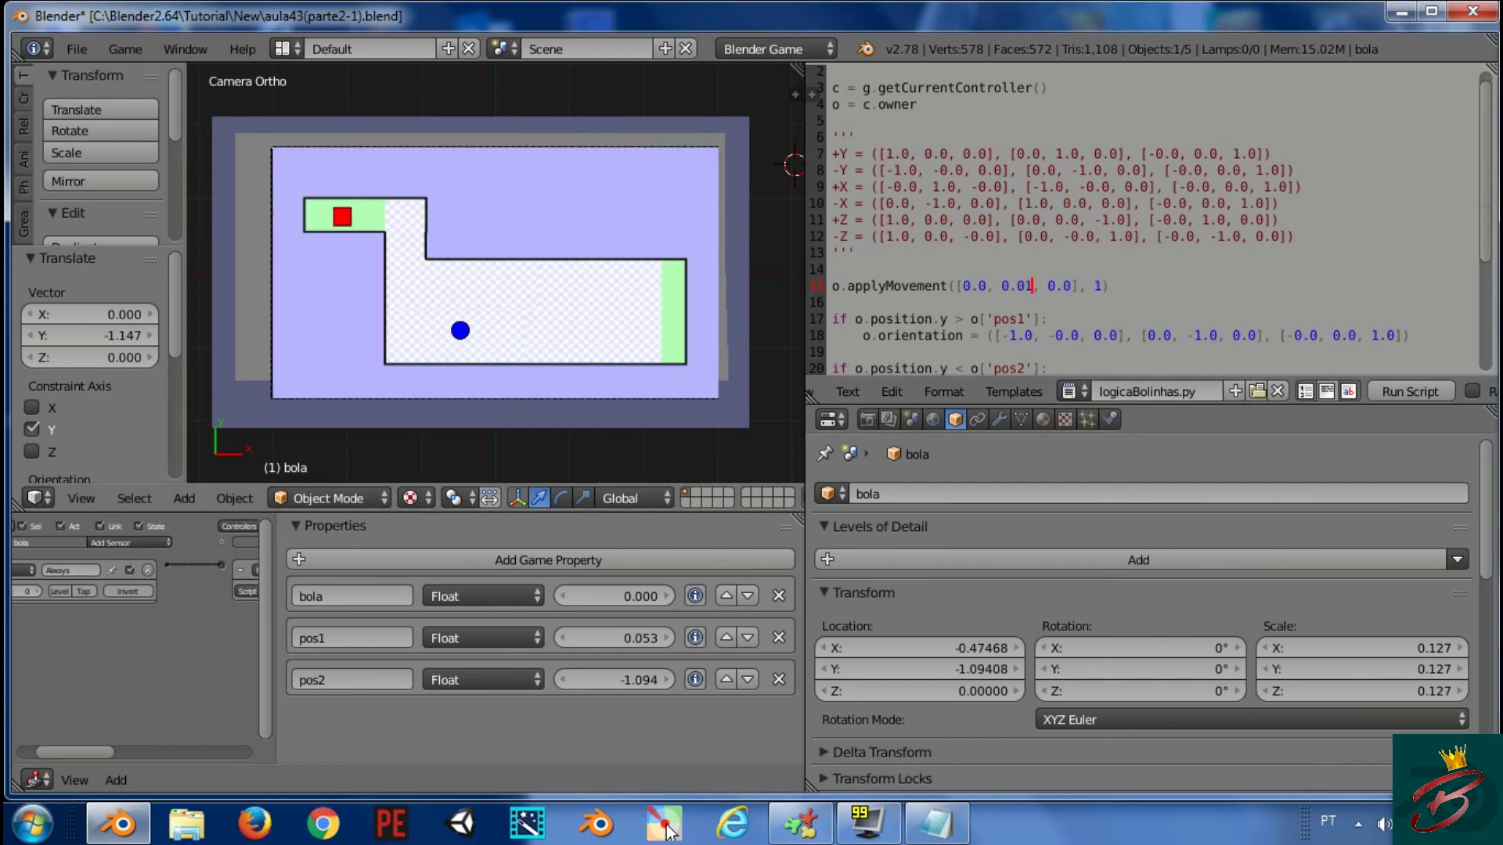
pyautogui.press('Escape')
# Try a step of 0.05, running the game twice to check the ball speed
pyautogui.press('BackSpace')
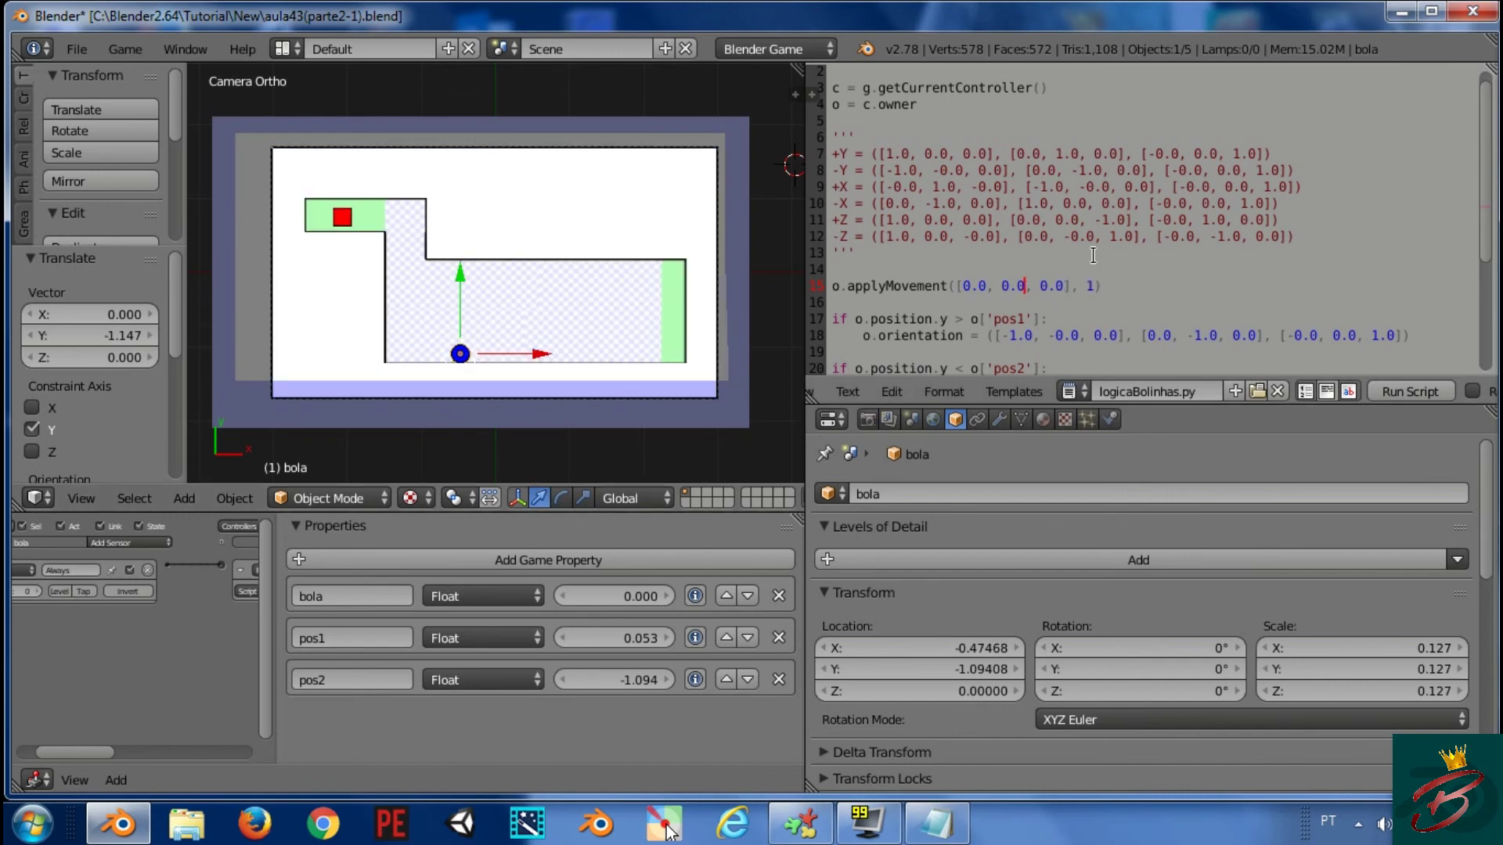
pyautogui.press('BackSpace')
pyautogui.write('05')
pyautogui.write('p')
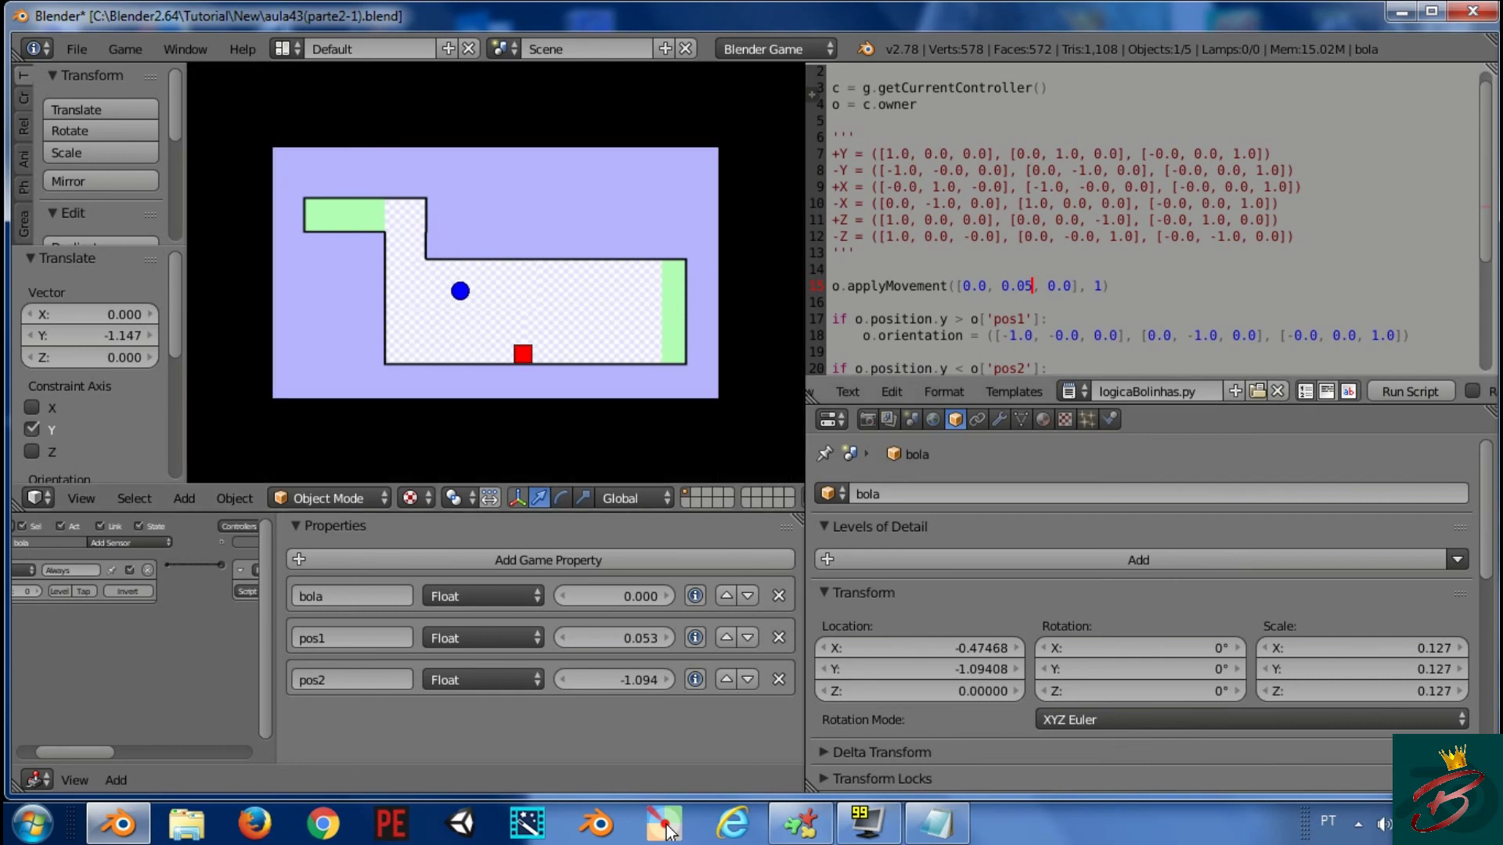
pyautogui.press('Escape')
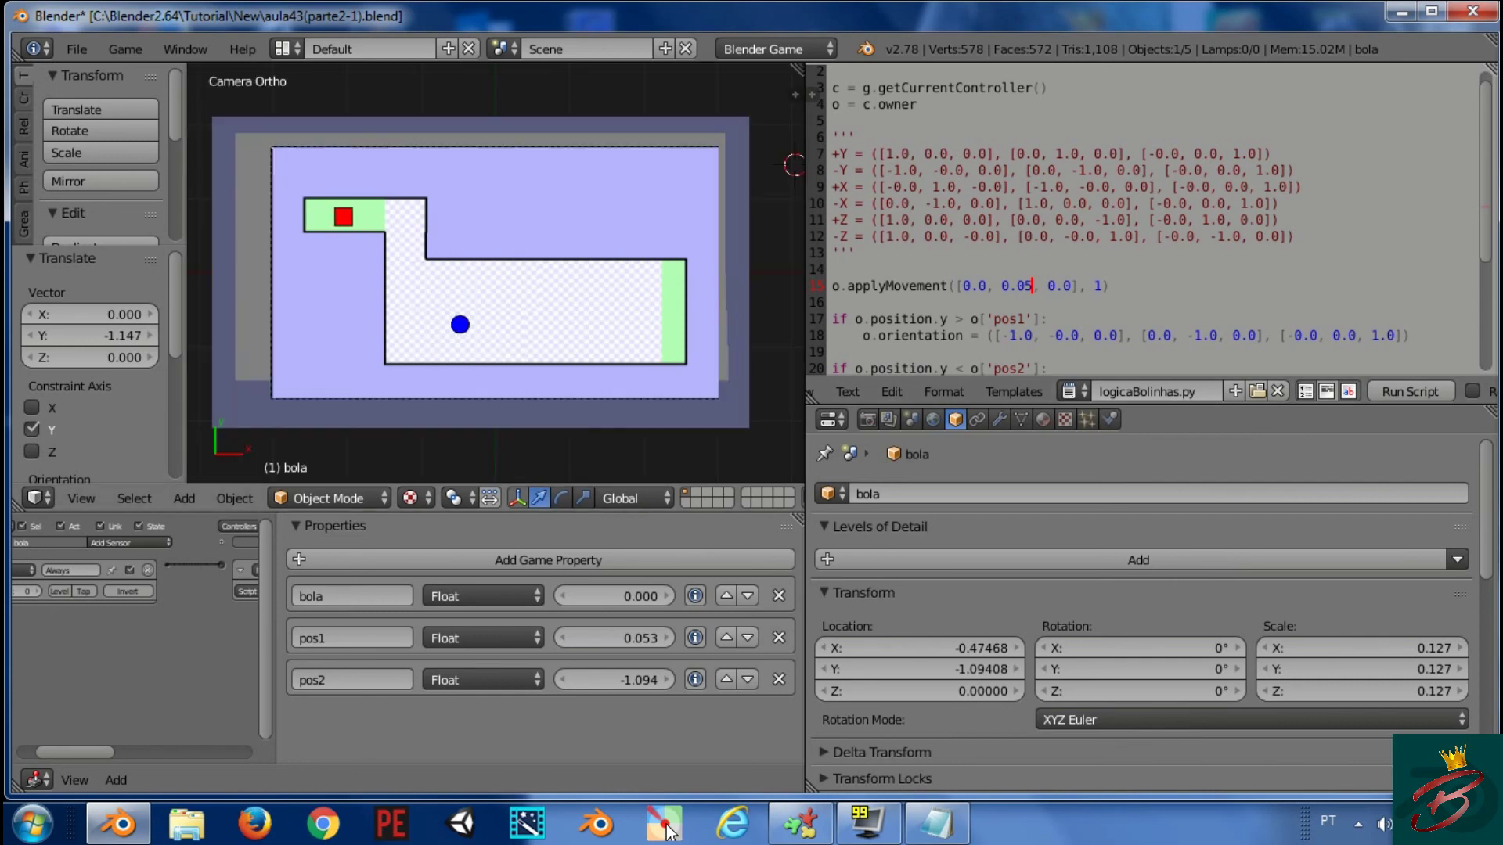
pyautogui.press('p')
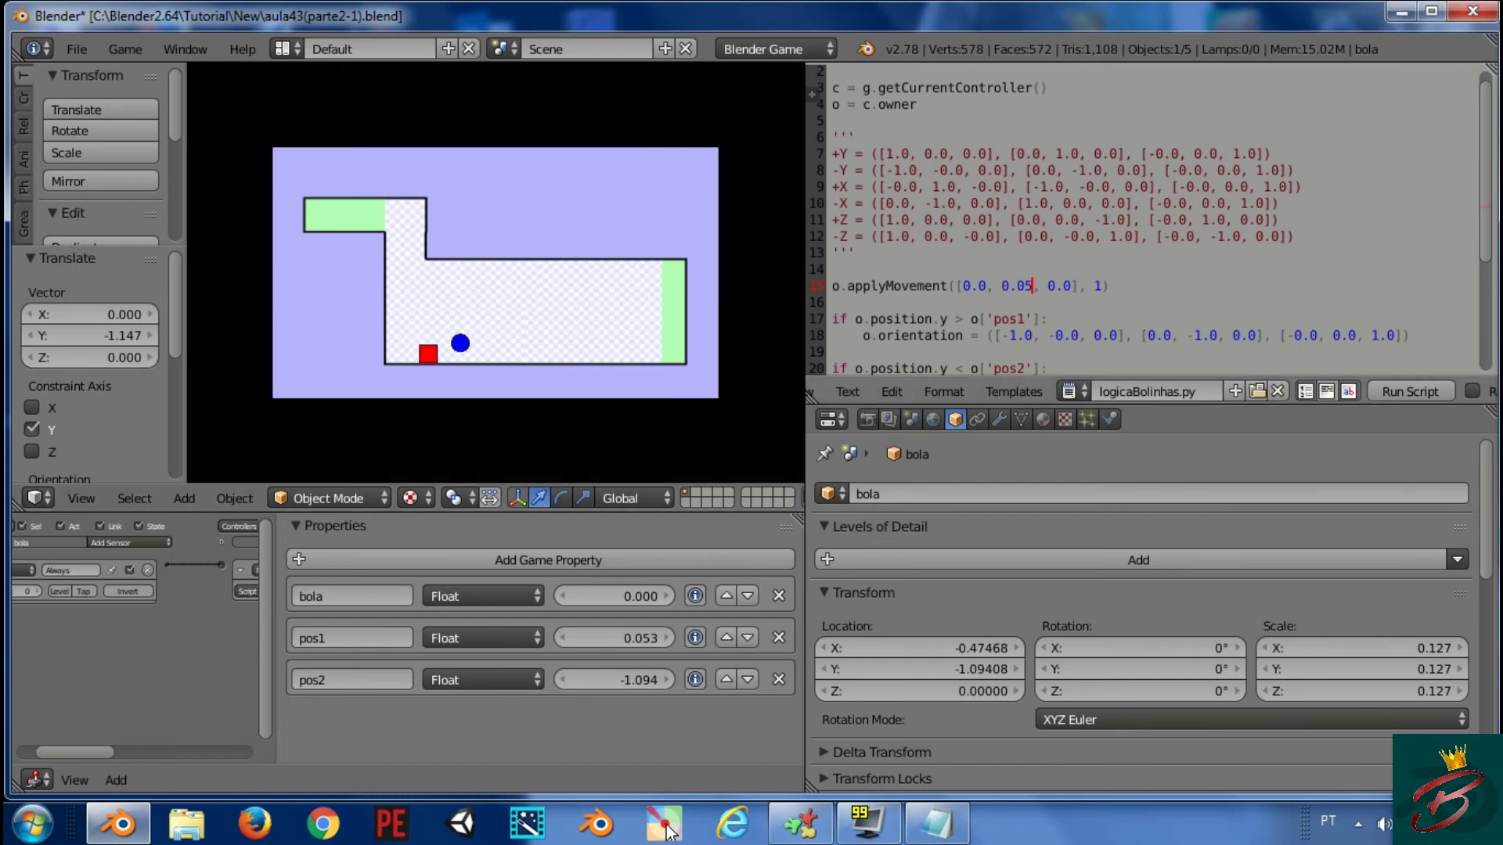
pyautogui.press('Escape')
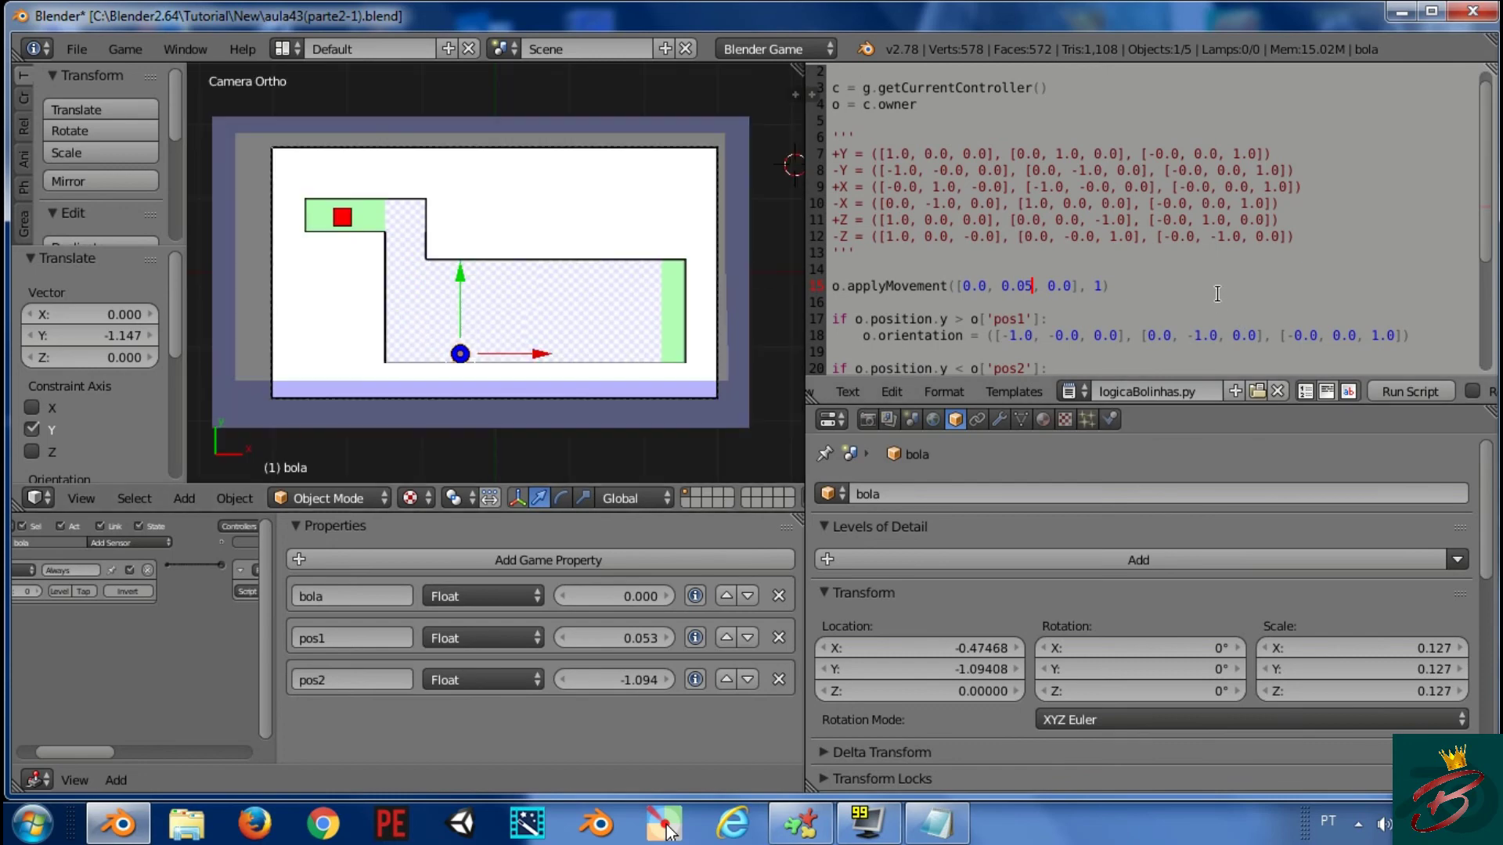
# Test intermediate steps of 0.045 and then 0.048 in the running game
pyautogui.press('BackSpace')
pyautogui.write('45')
pyautogui.write('p')
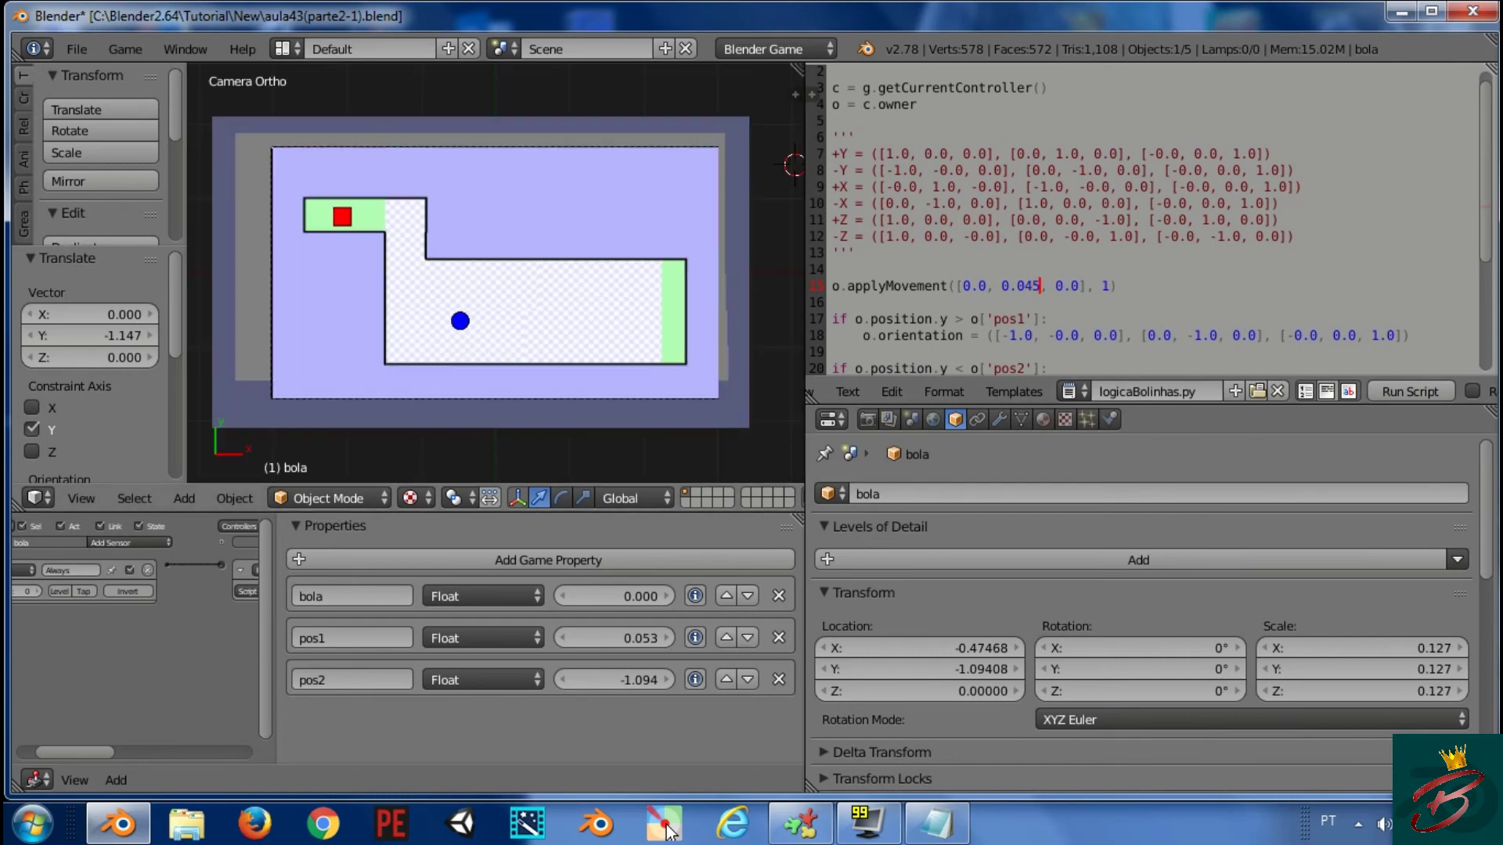
pyautogui.press('Escape')
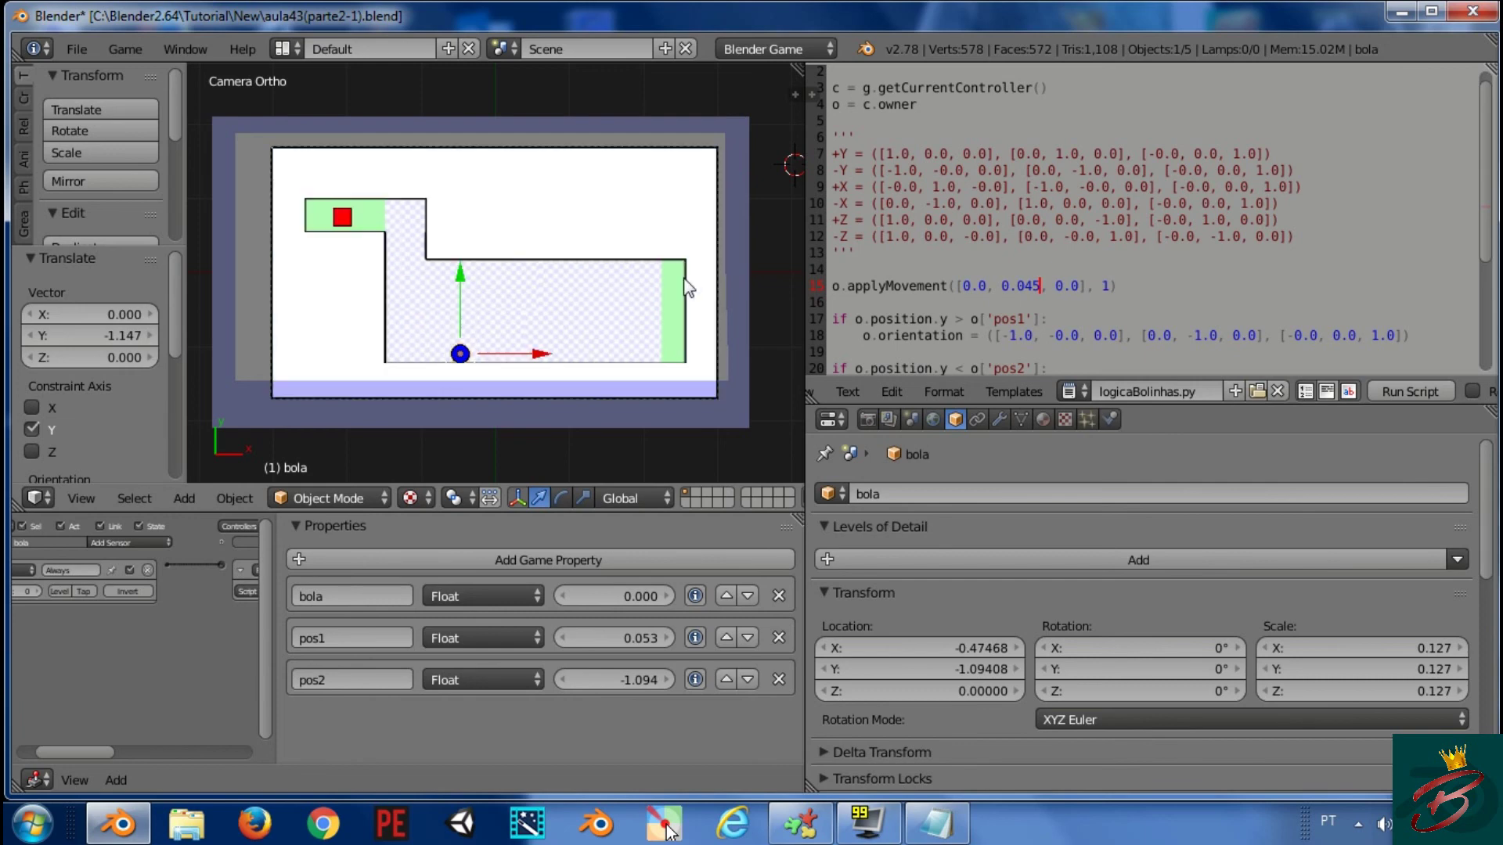
pyautogui.press('BackSpace')
pyautogui.write('8p')
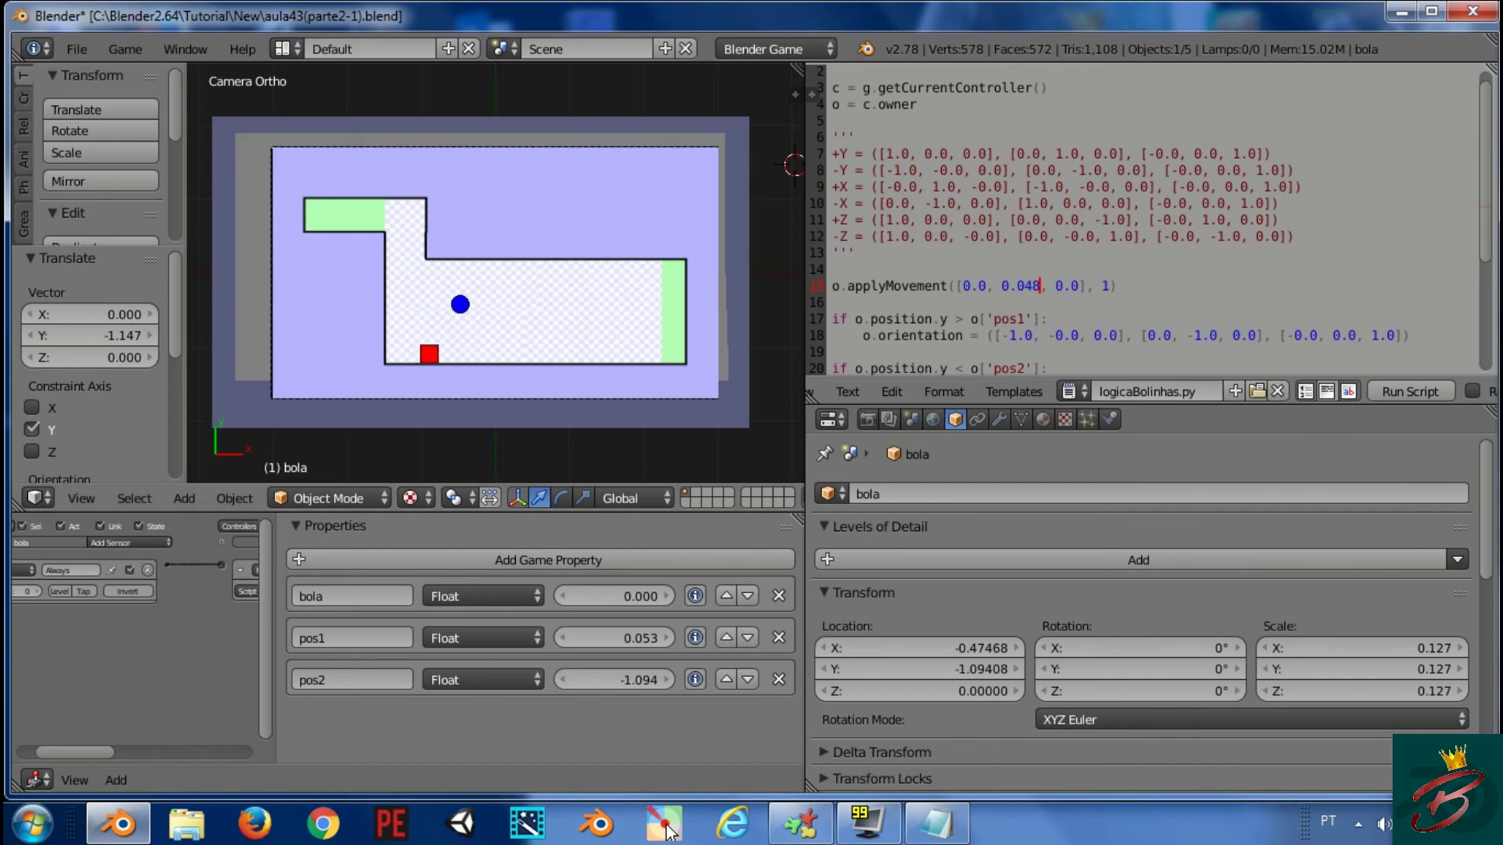
pyautogui.press('Escape')
# Settle on a final step of 0.05 and test it once more
pyautogui.press('BackSpace')
pyautogui.press('BackSpace')
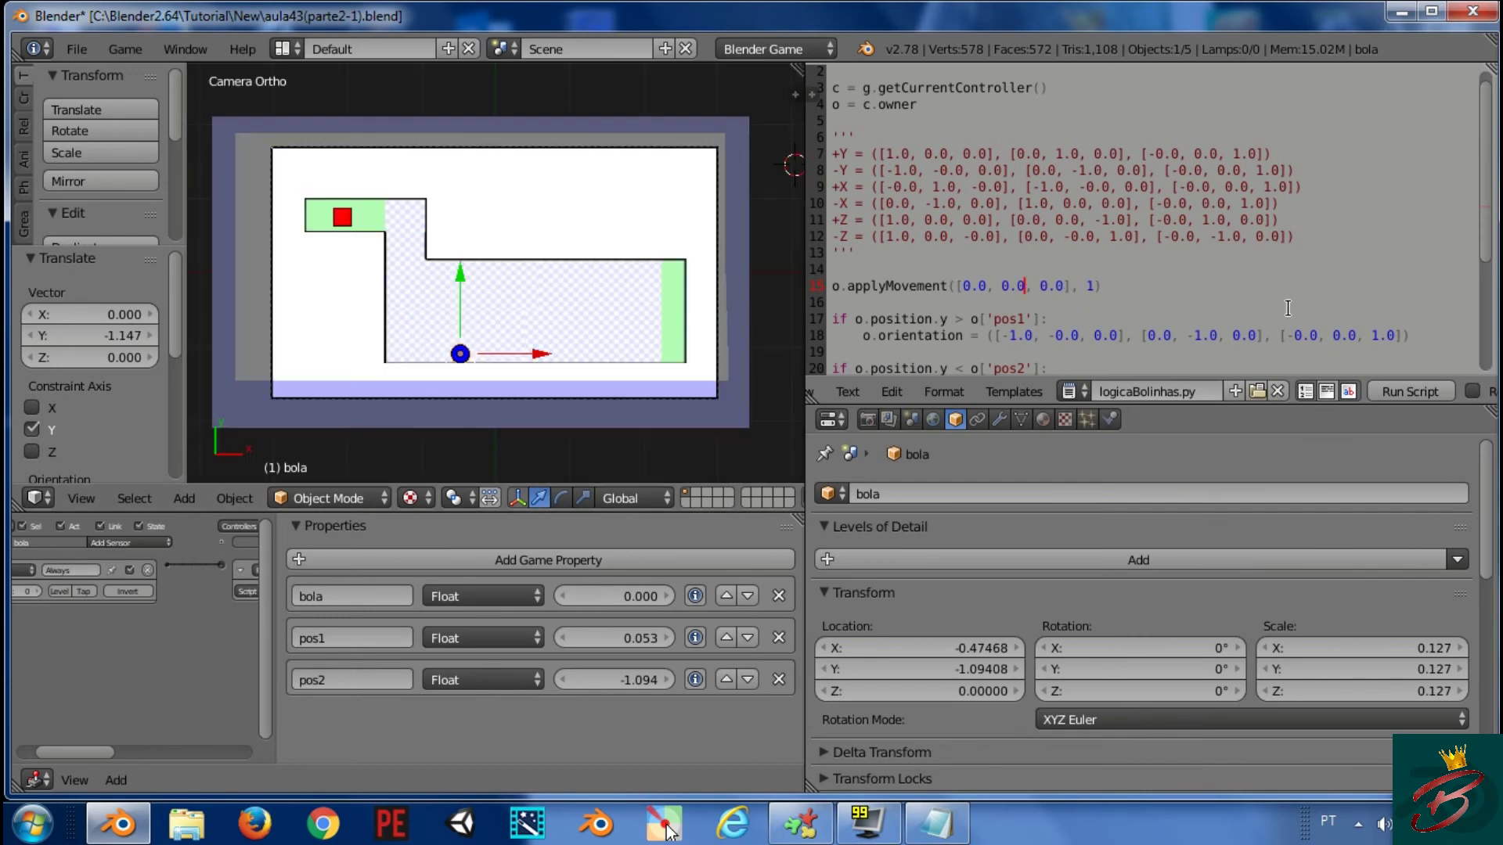
pyautogui.write('5')
pyautogui.write('p')
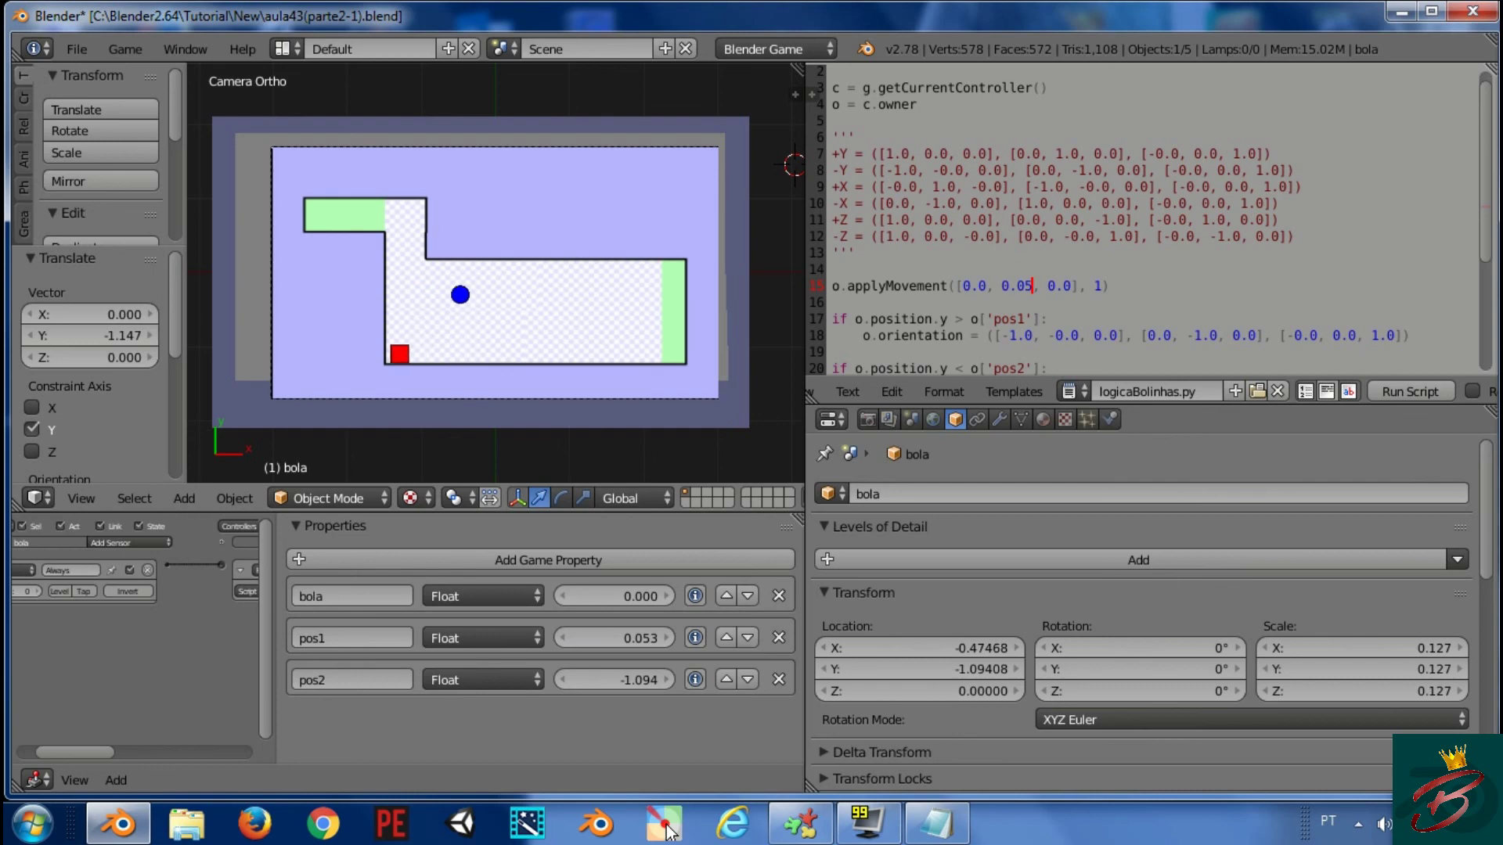
pyautogui.press('Escape')
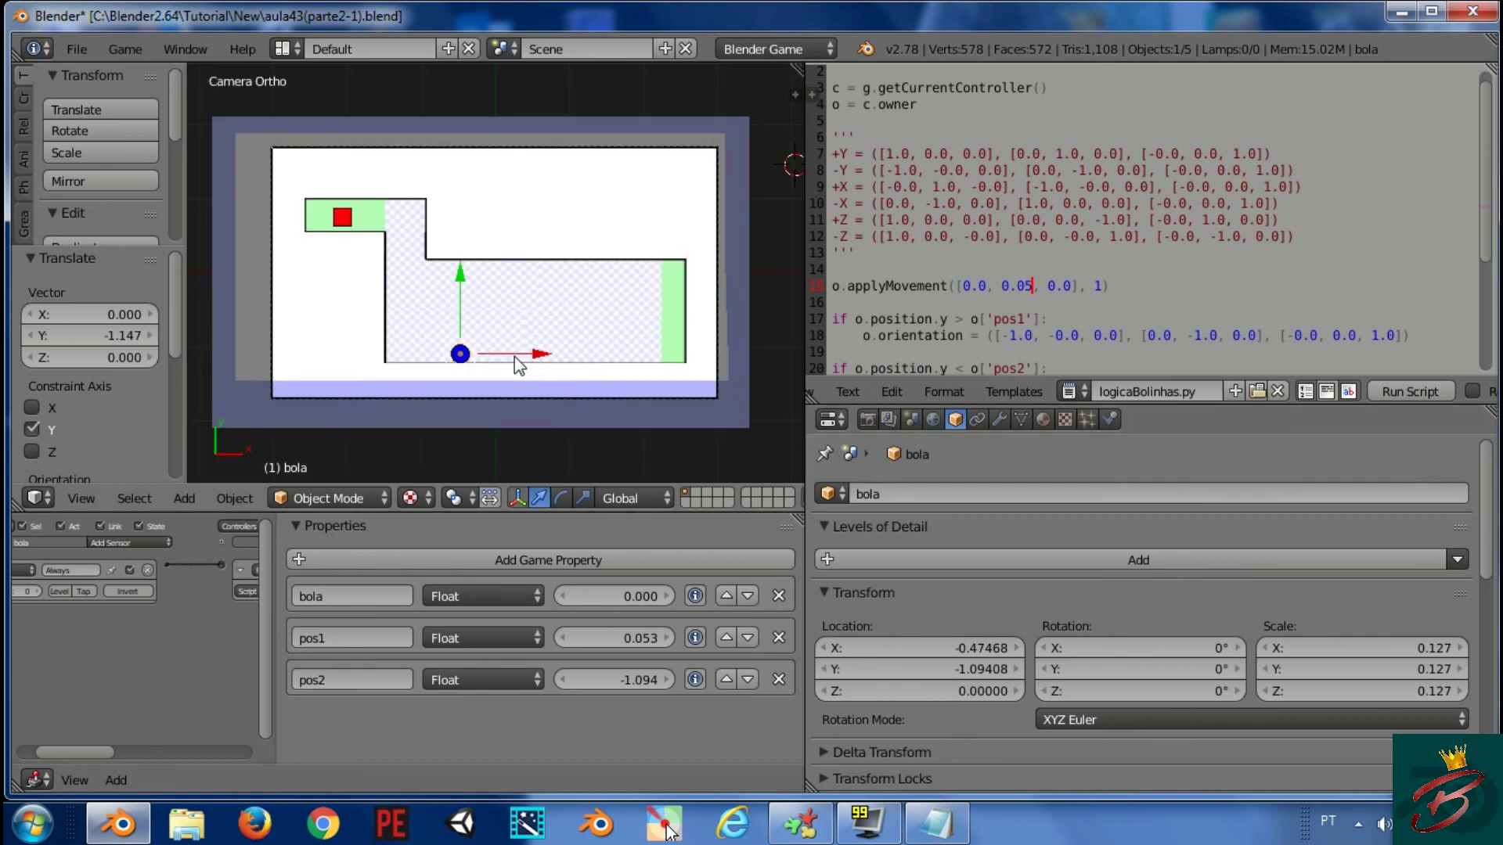
# Duplicate the blue ball four times along X to form a row of five balls
pyautogui.hotkey('shift', 'd')
pyautogui.press('x')
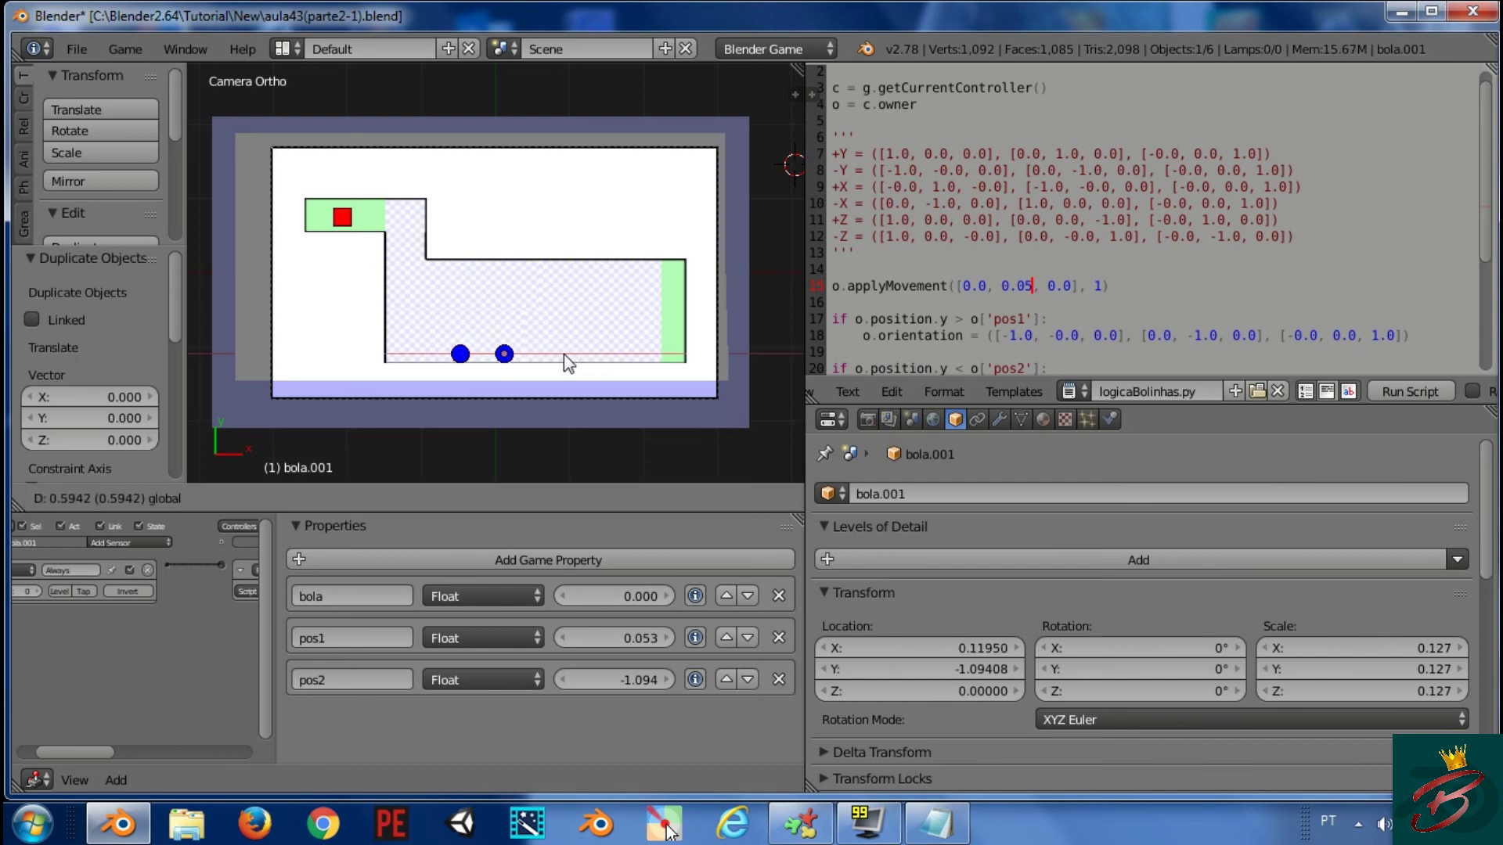
pyautogui.click(564, 353)
pyautogui.hotkey('shift', 'd')
pyautogui.press('x')
pyautogui.click(612, 352)
pyautogui.hotkey('shift', 'd')
pyautogui.press('x')
pyautogui.click(666, 360)
pyautogui.hotkey('shift', 'd')
pyautogui.press('x')
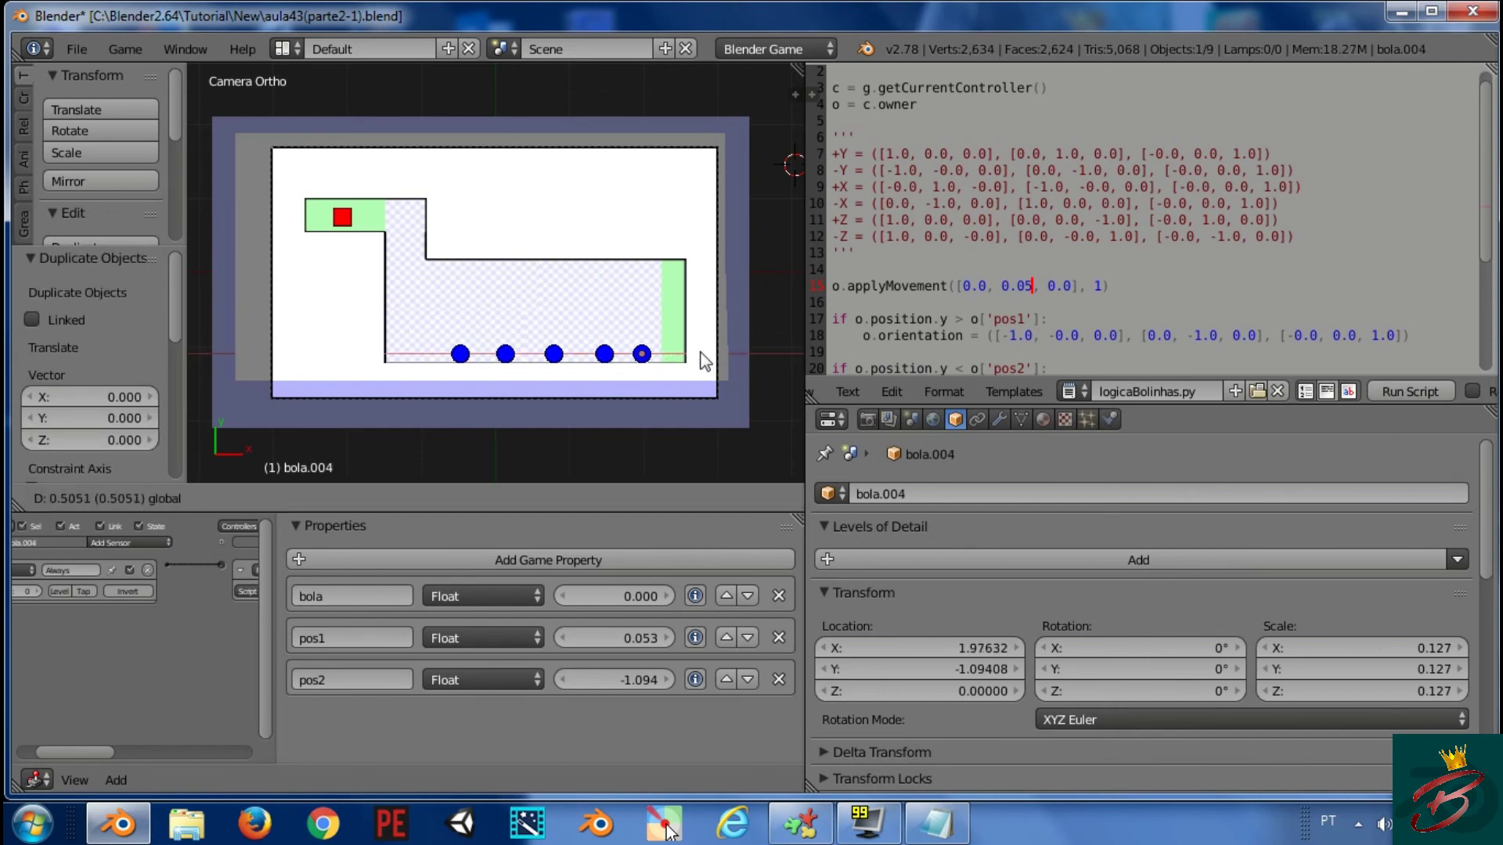
pyautogui.click(705, 362)
# Select all the balls and shift the whole row left along X
pyautogui.keyDown('shift'); pyautogui.click(605, 356); pyautogui.keyUp('shift')
pyautogui.keyDown('shift'); pyautogui.click(554, 356); pyautogui.keyUp('shift')
pyautogui.keyDown('shift'); pyautogui.click(507, 356); pyautogui.keyUp('shift')
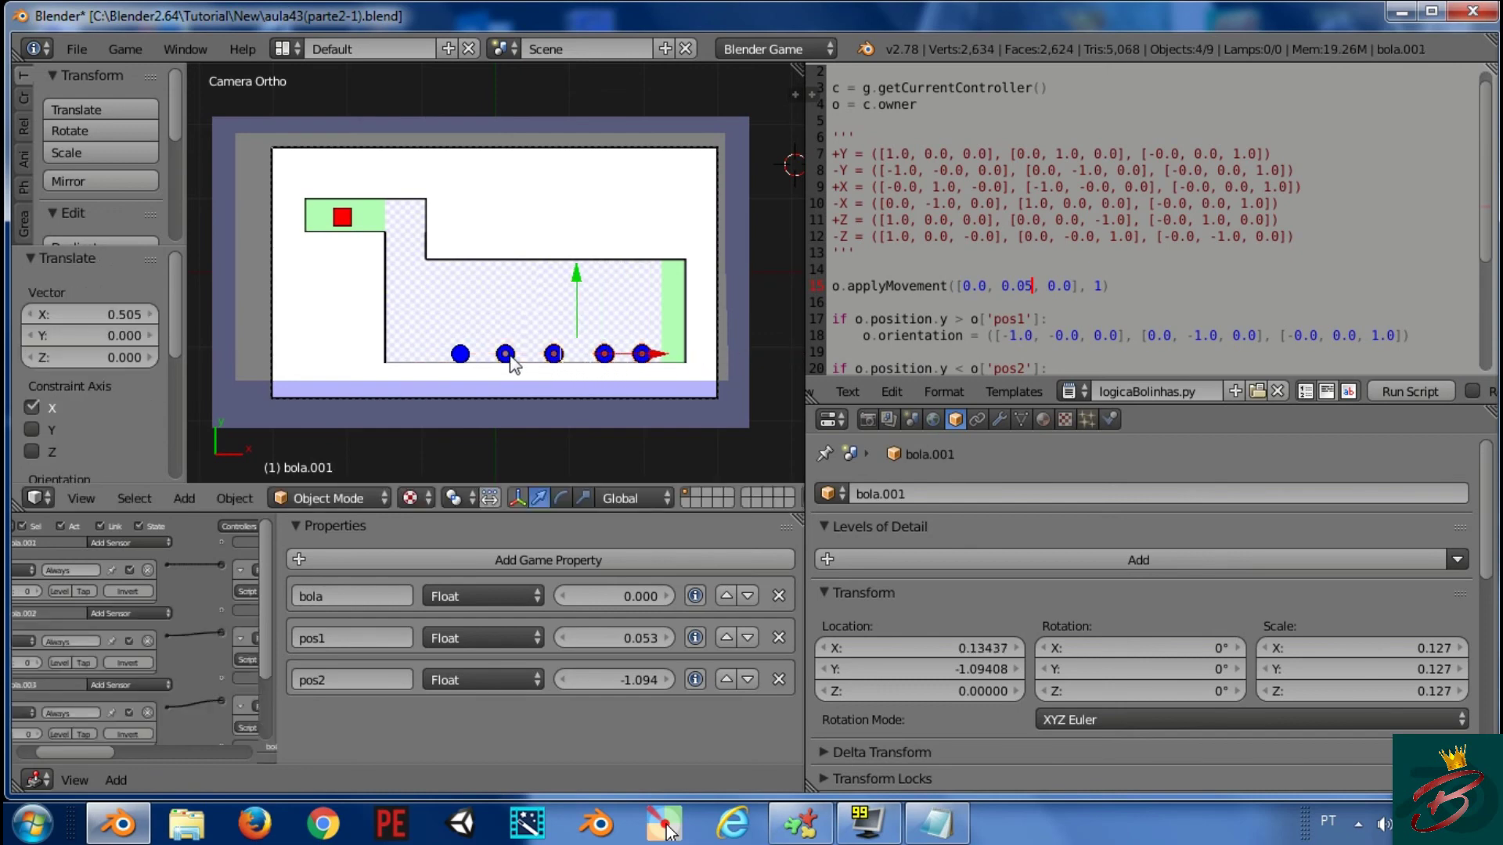
pyautogui.press('g')
pyautogui.press('x')
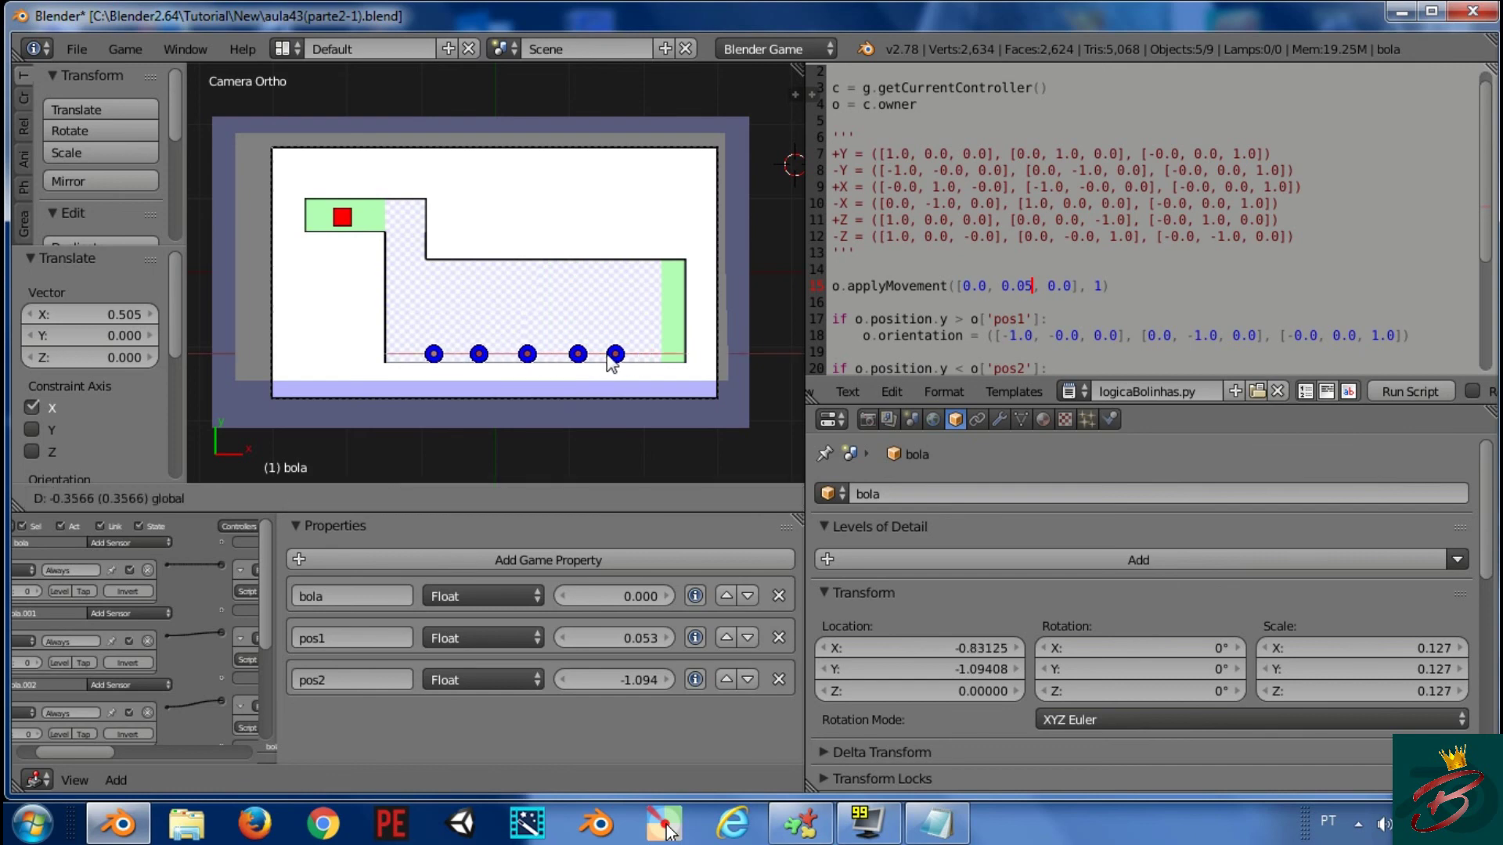
pyautogui.click(526, 384)
# Fine-tune ball spacing, nudging one ball left and the rightmost bola.004 right
pyautogui.rightClick(479, 370)
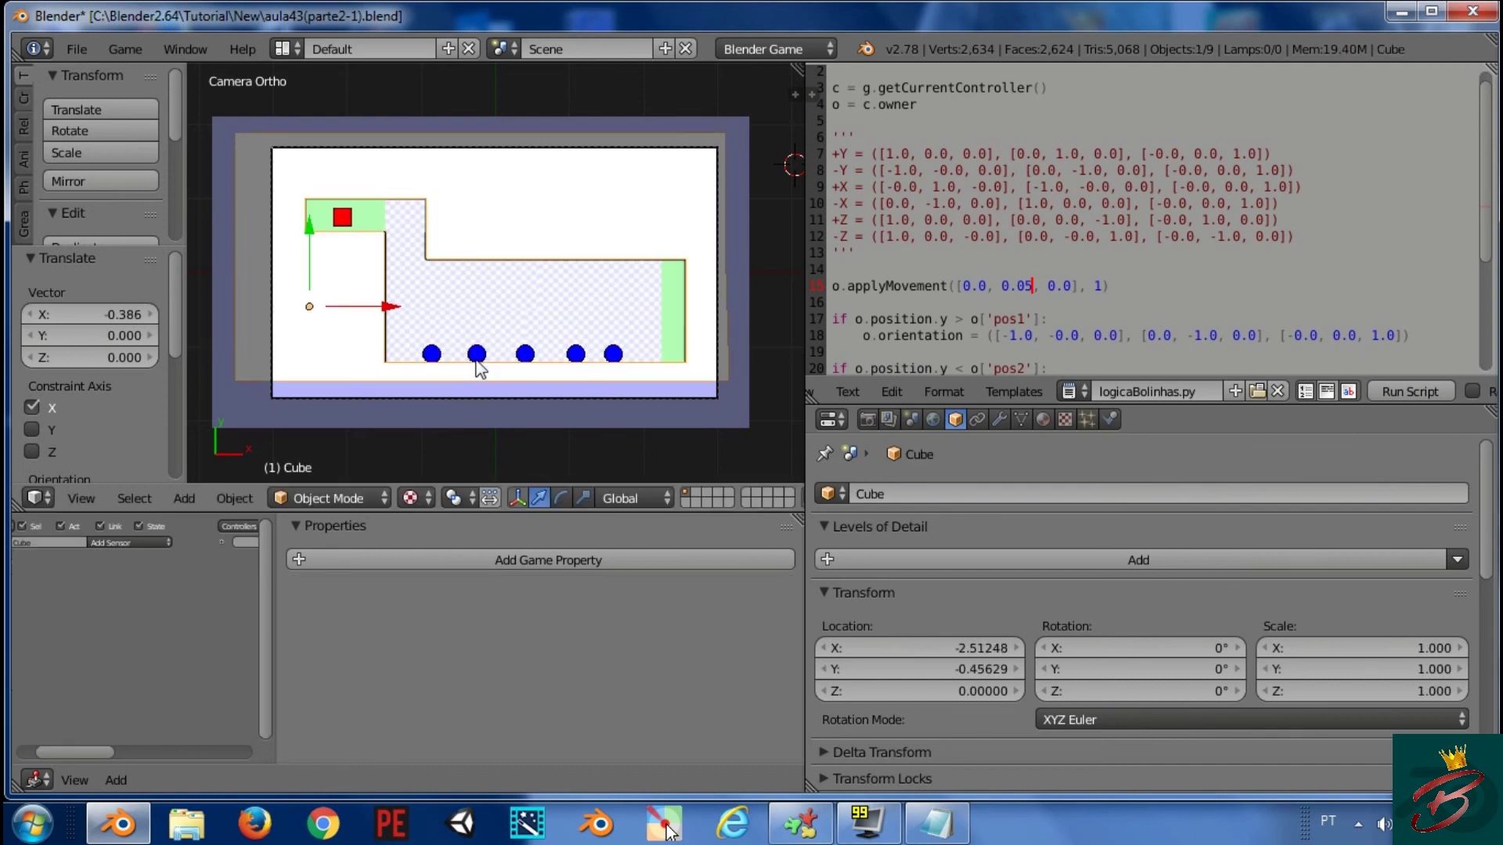
pyautogui.rightClick(575, 356)
pyautogui.press('g')
pyautogui.press('x')
pyautogui.click(624, 360)
pyautogui.rightClick(614, 355)
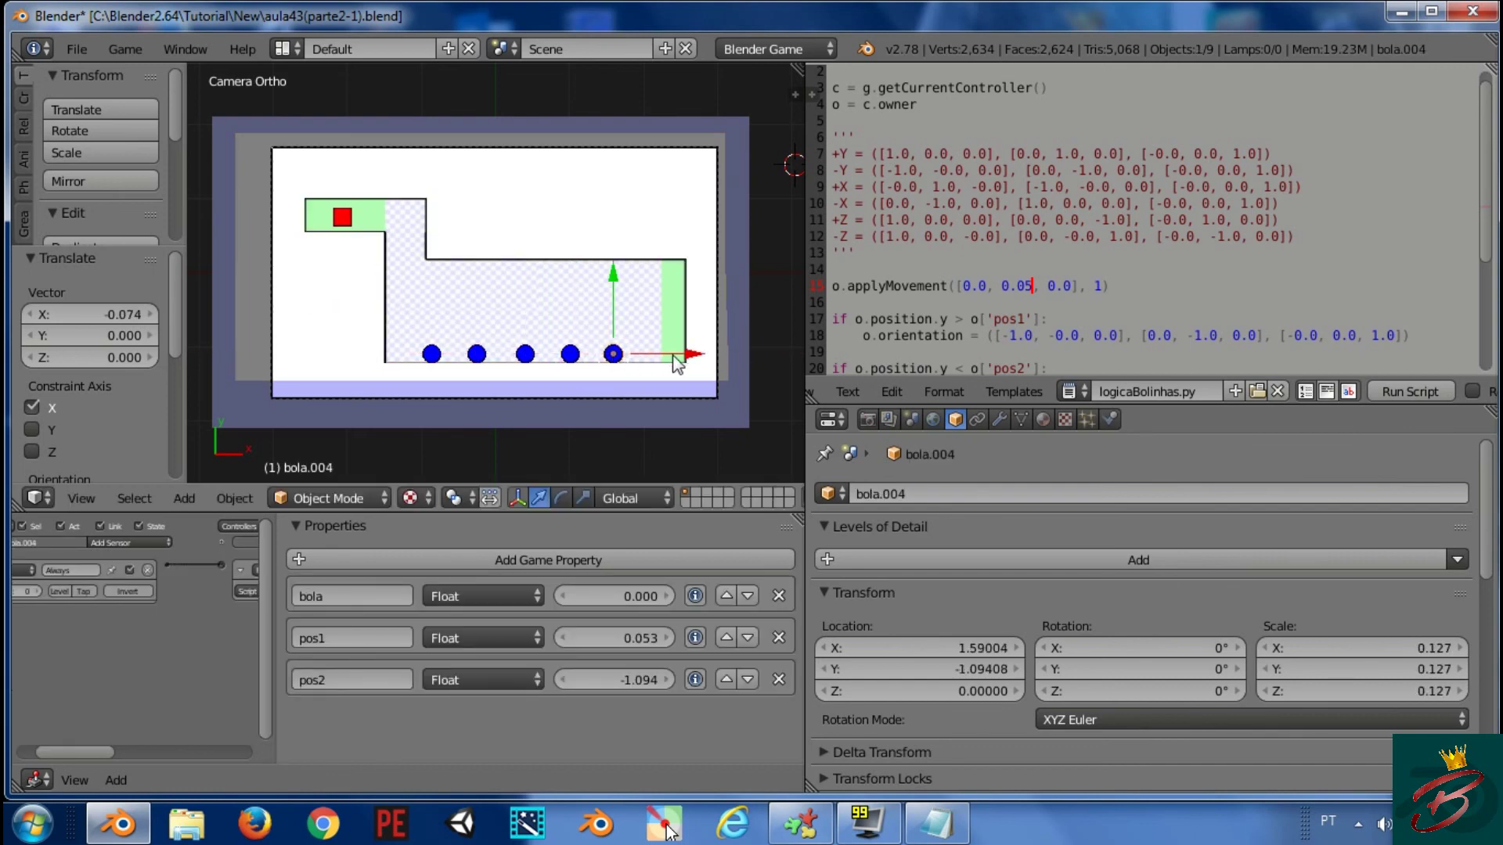
pyautogui.moveTo(672, 353); pyautogui.dragTo(678, 369)
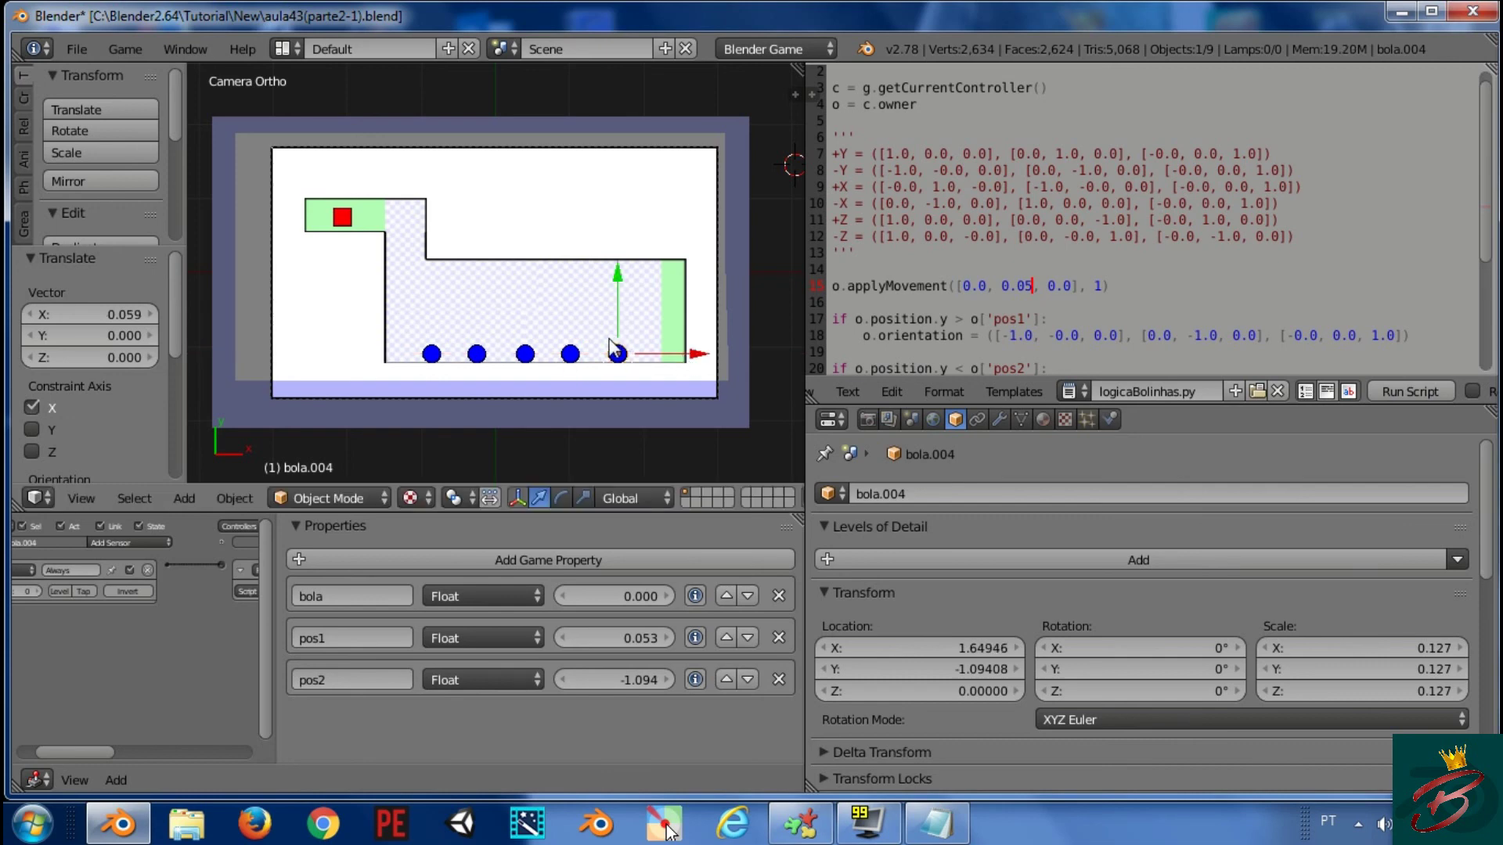
# Select ball bola.001 and check its mesh data and object settings
pyautogui.rightClick(575, 364)
pyautogui.rightClick(471, 373)
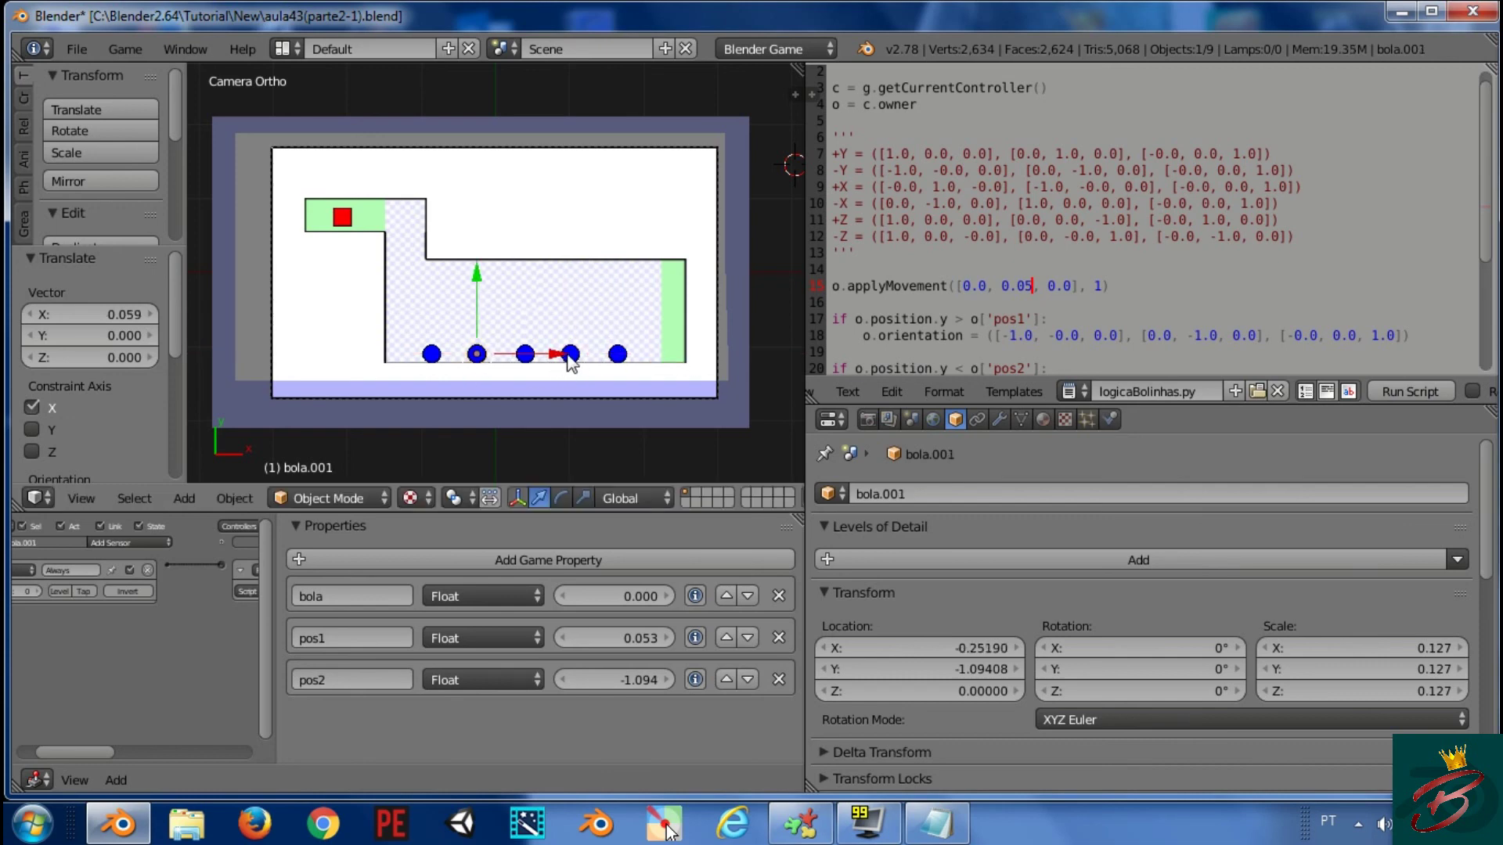
pyautogui.keyDown('shift'); pyautogui.rightClick(570, 356); pyautogui.keyUp('shift')
pyautogui.keyDown('shift'); pyautogui.rightClick(555, 366); pyautogui.keyUp('shift')
pyautogui.rightClick(476, 356)
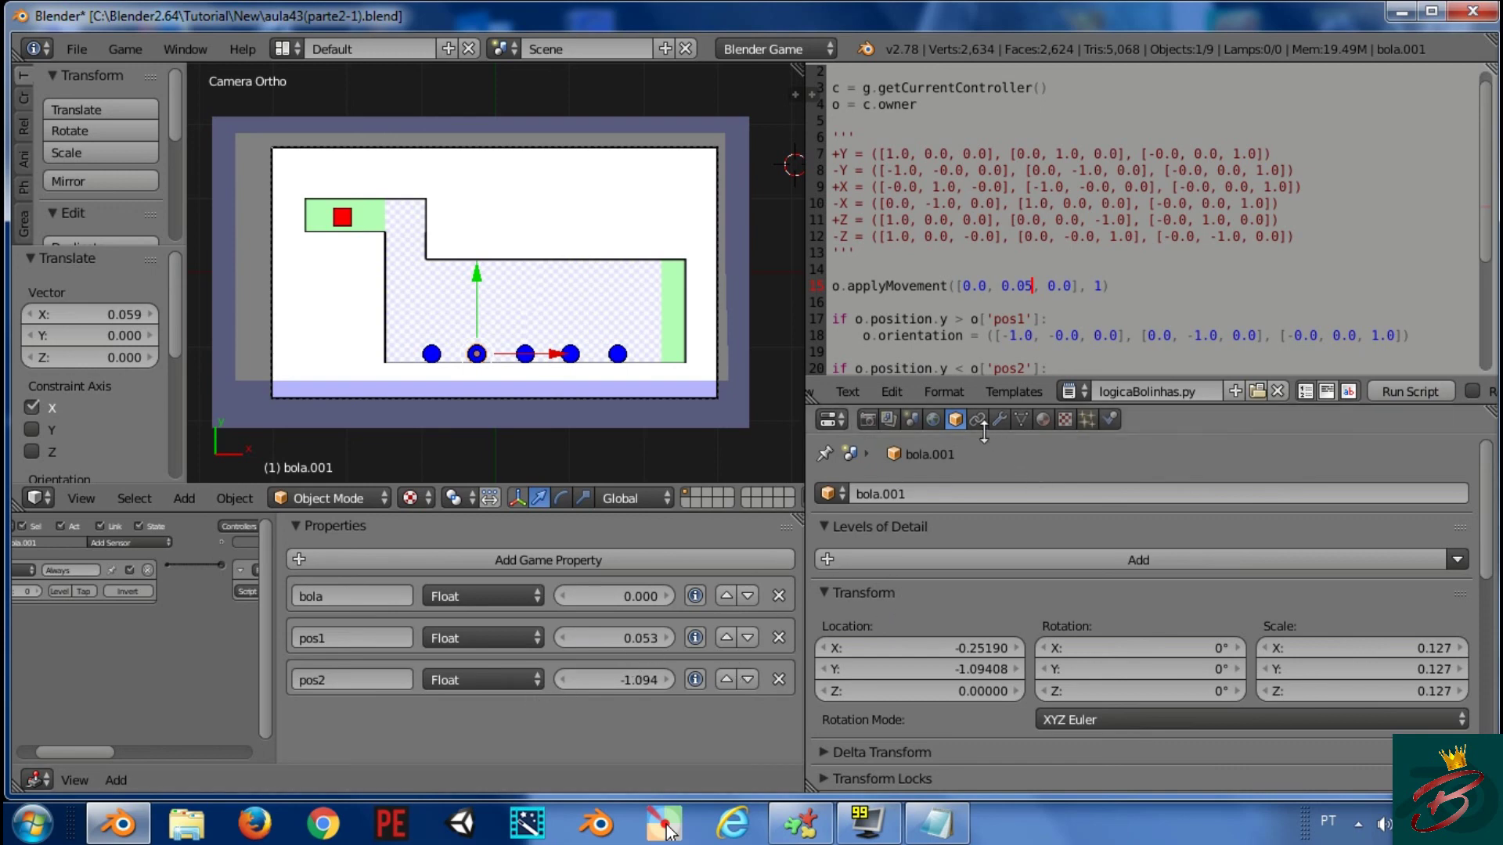
pyautogui.click(1020, 419)
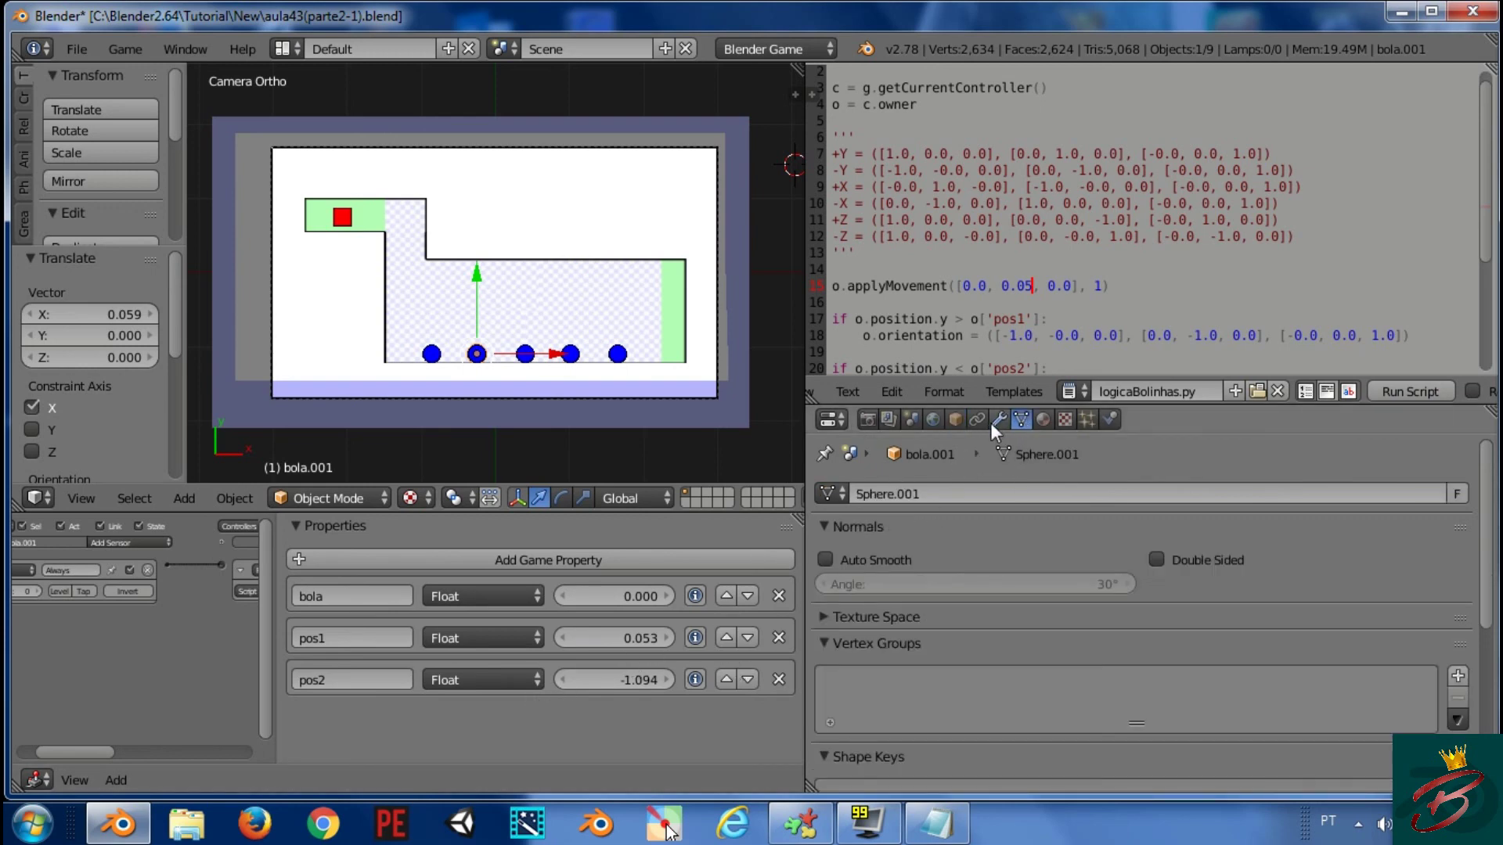
pyautogui.click(955, 420)
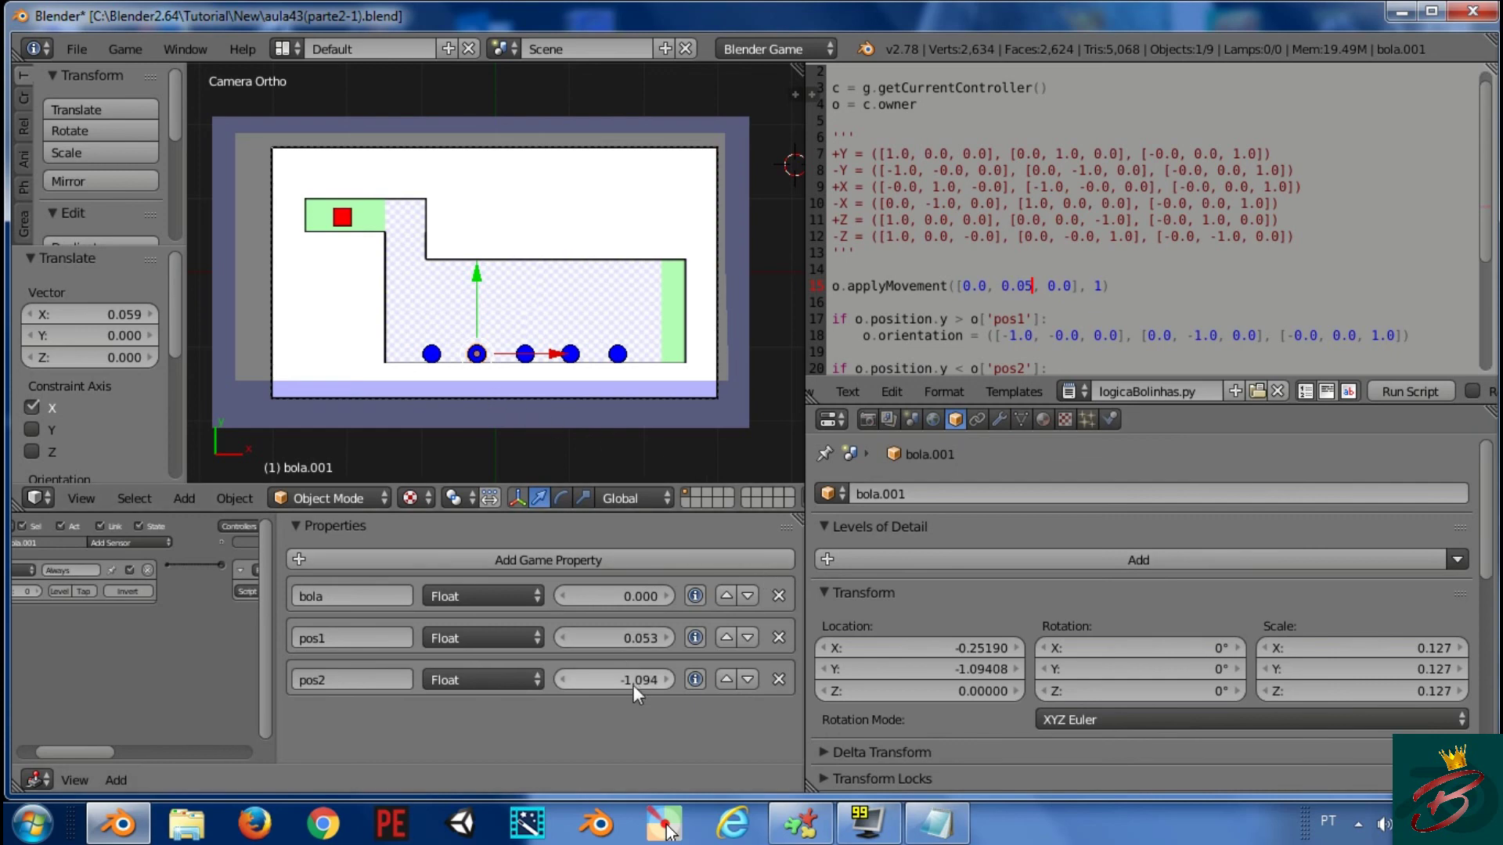
# Keep bola.001's pos1 at 0.053 and paste the new value into its Location Y
pyautogui.click(619, 638)
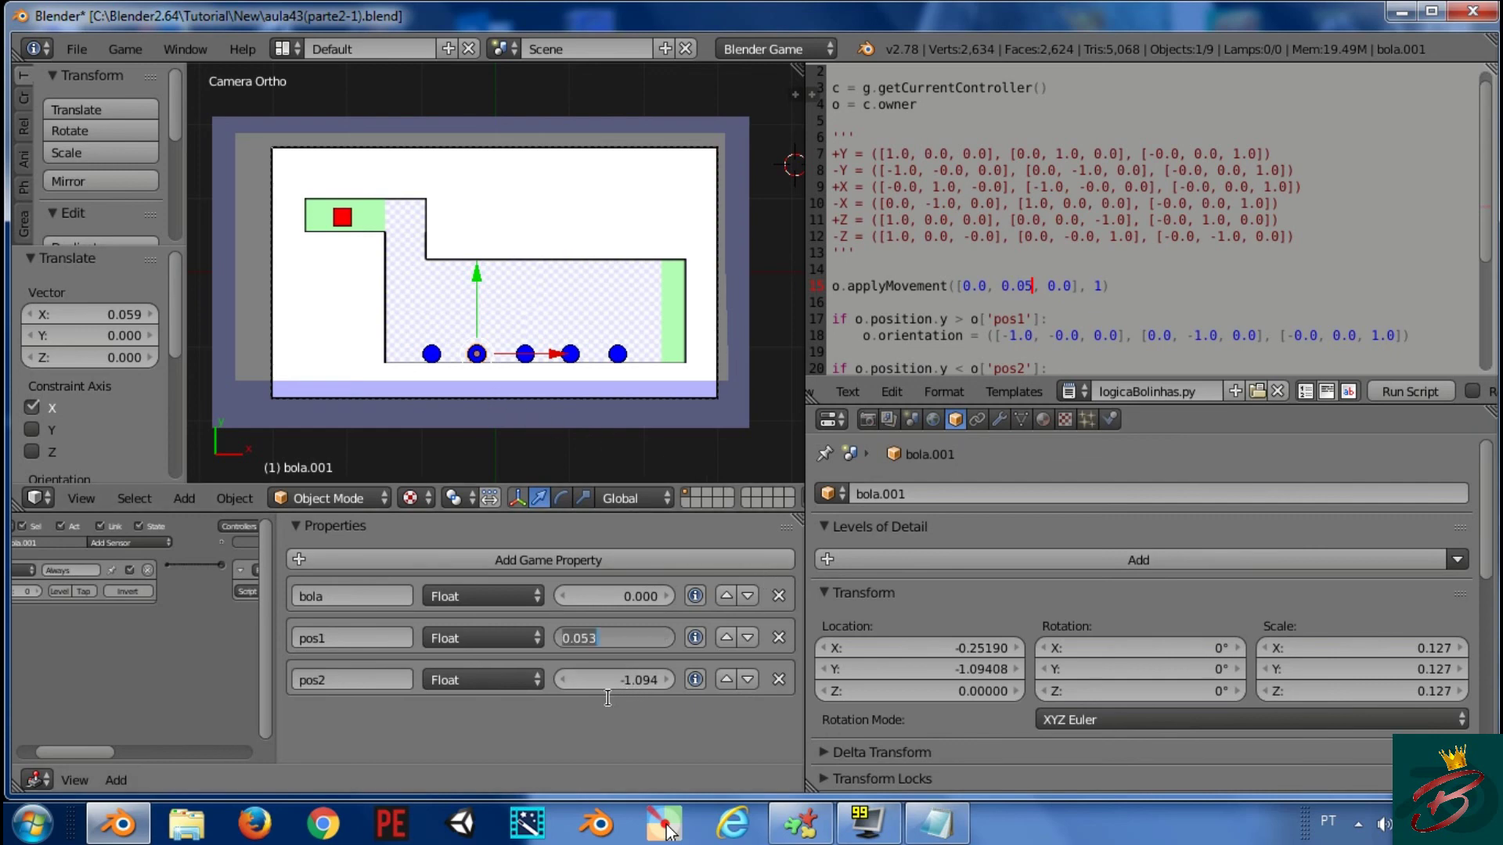
pyautogui.press('Return')
pyautogui.click(945, 671)
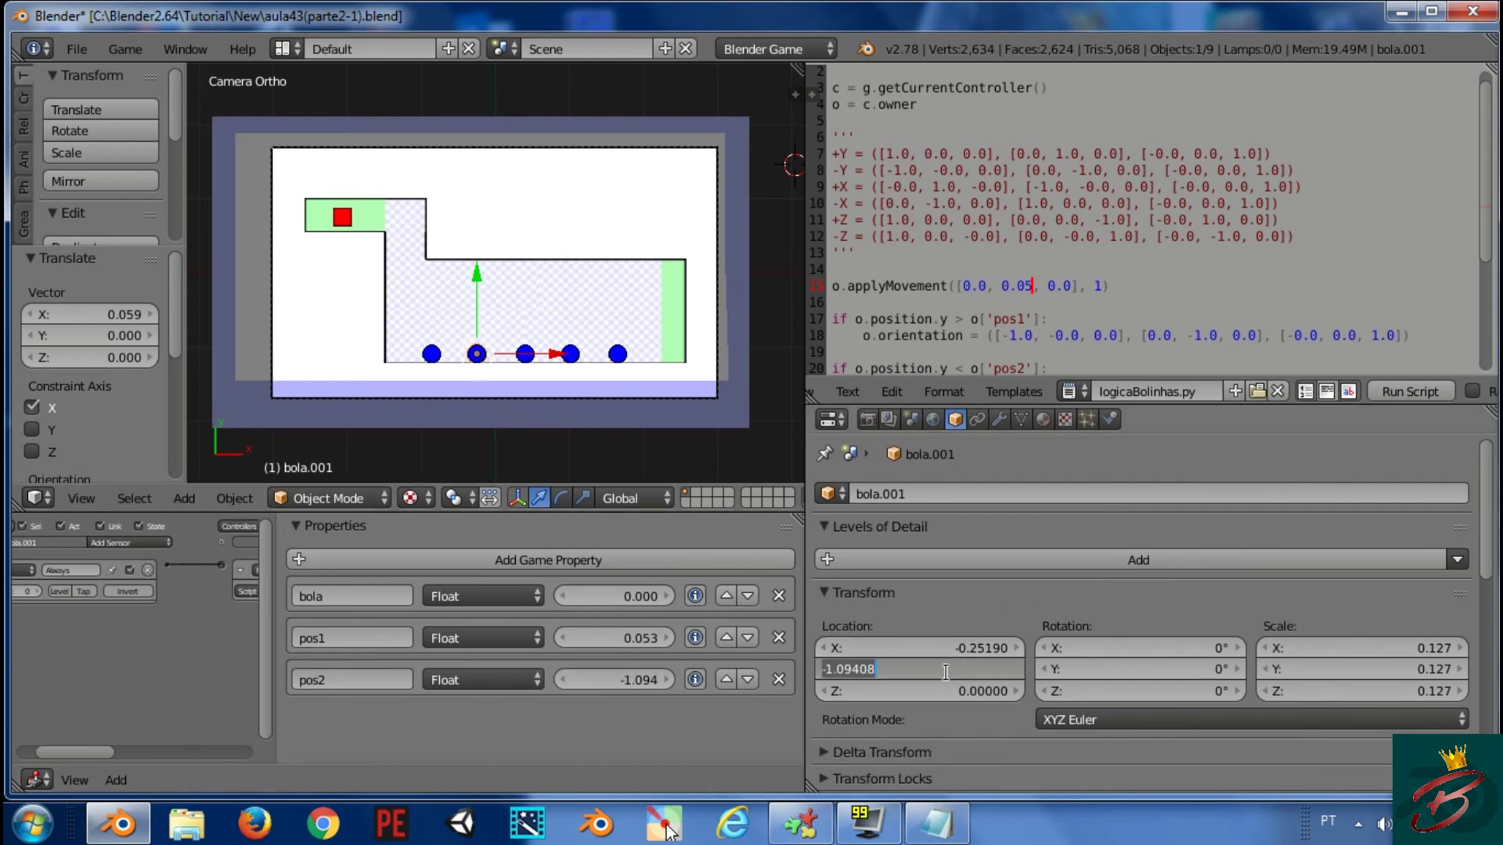
pyautogui.hotkey('ctrl', 'v')
pyautogui.press('Return')
# Select bola.003, set its Location Y to 0.053, and start the game
pyautogui.rightClick(574, 368)
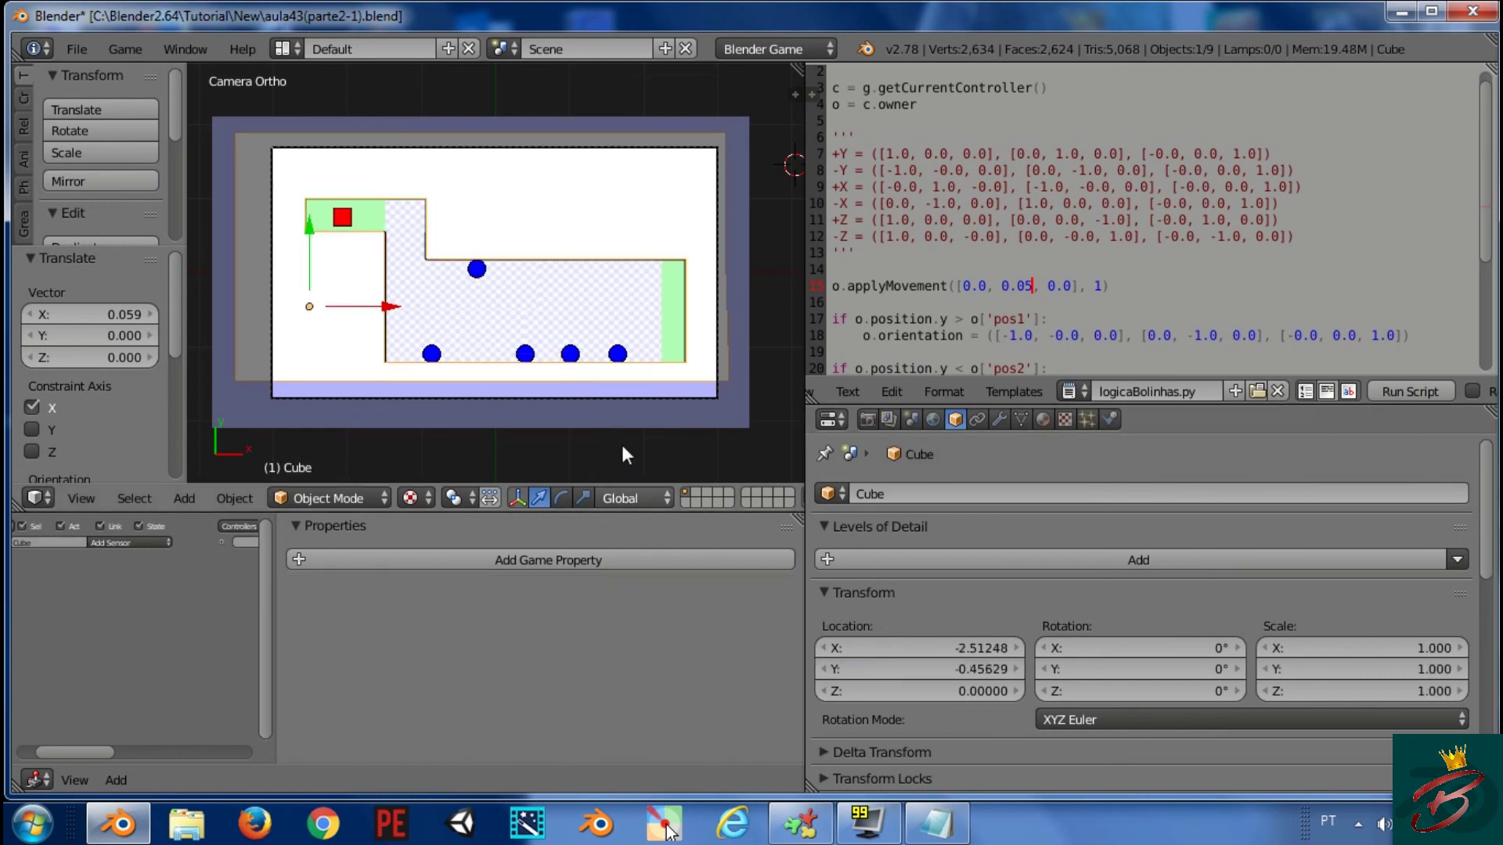
pyautogui.rightClick(570, 365)
pyautogui.rightClick(569, 356)
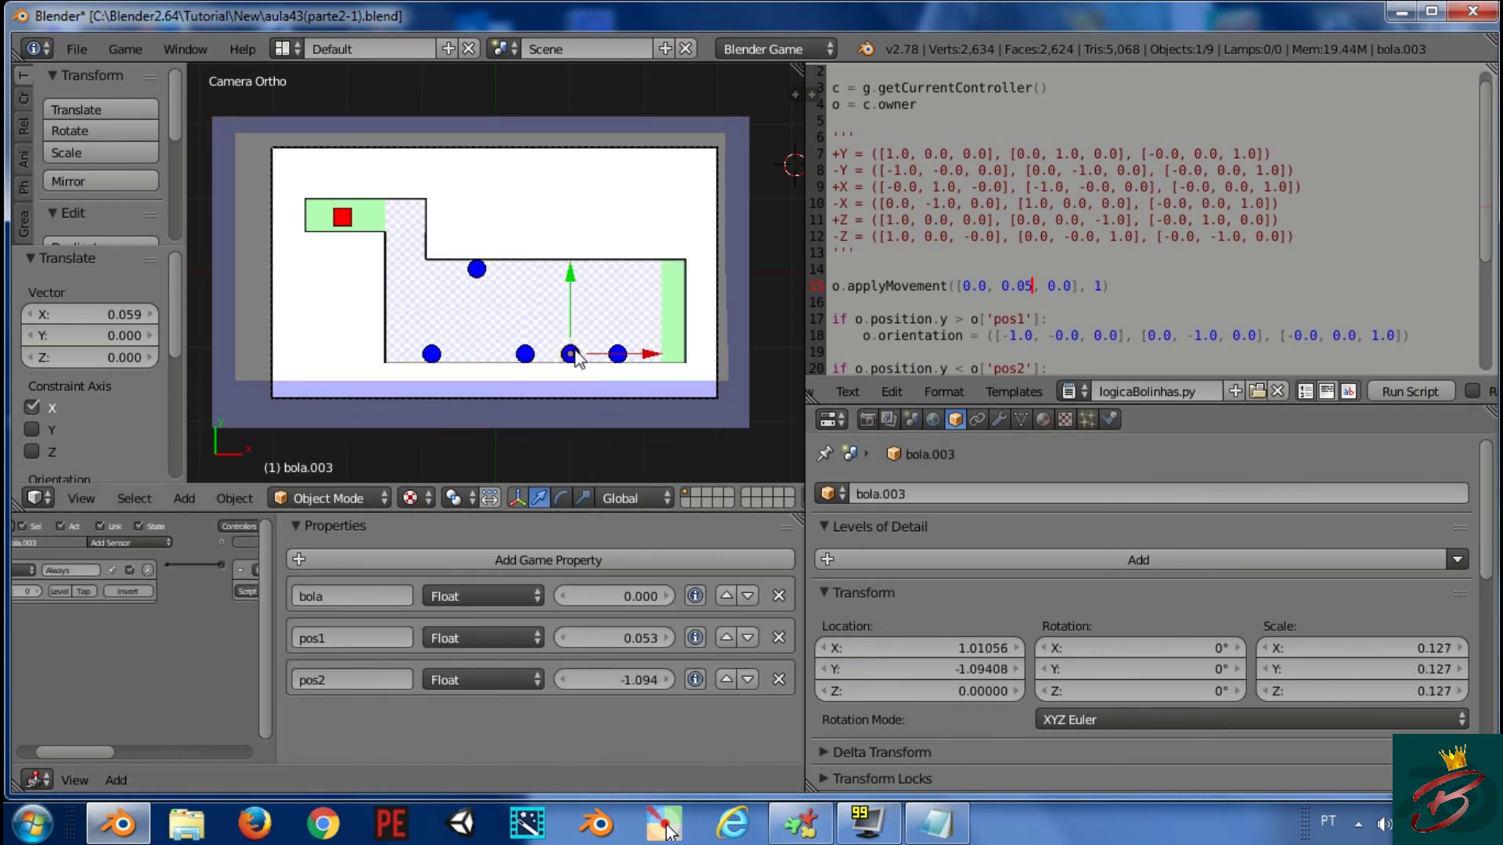
pyautogui.click(939, 669)
pyautogui.hotkey('ctrl', 'v')
pyautogui.press('Return')
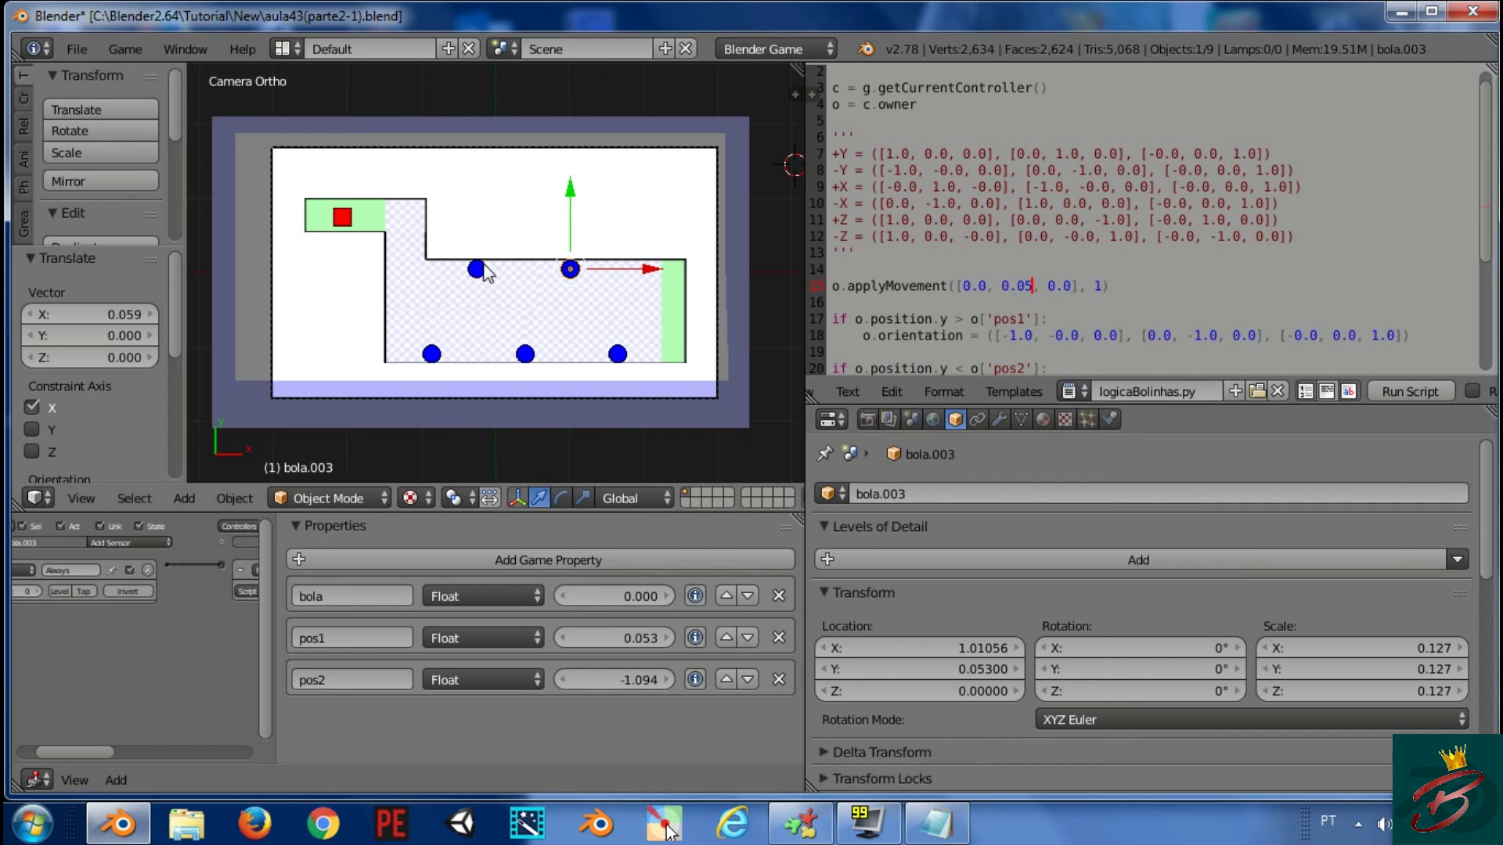
pyautogui.press('p')
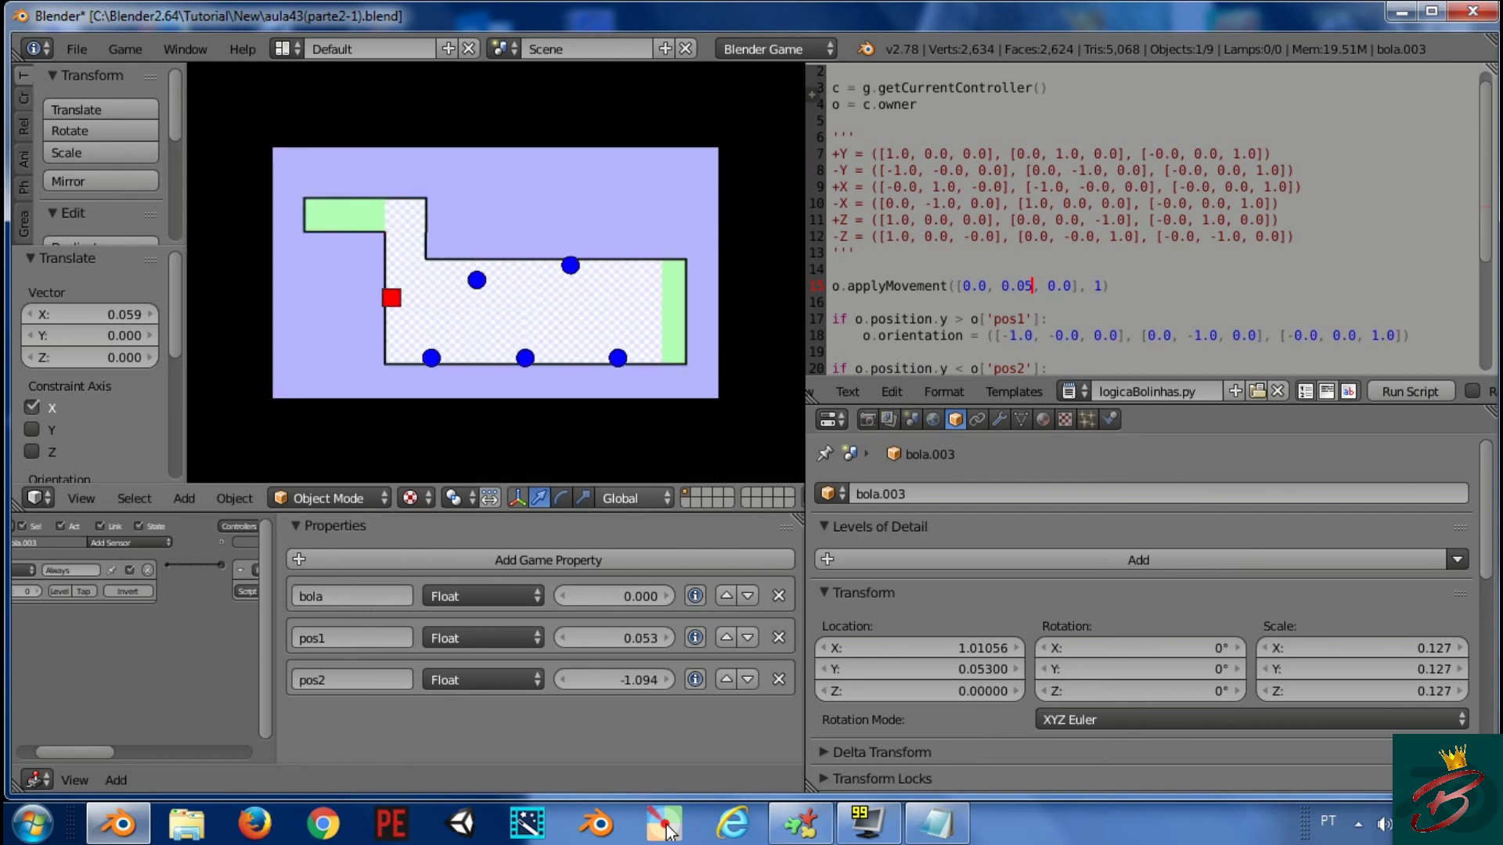
# Restart the game repeatedly to watch the five balls patrol the corridor
pyautogui.press('Escape')
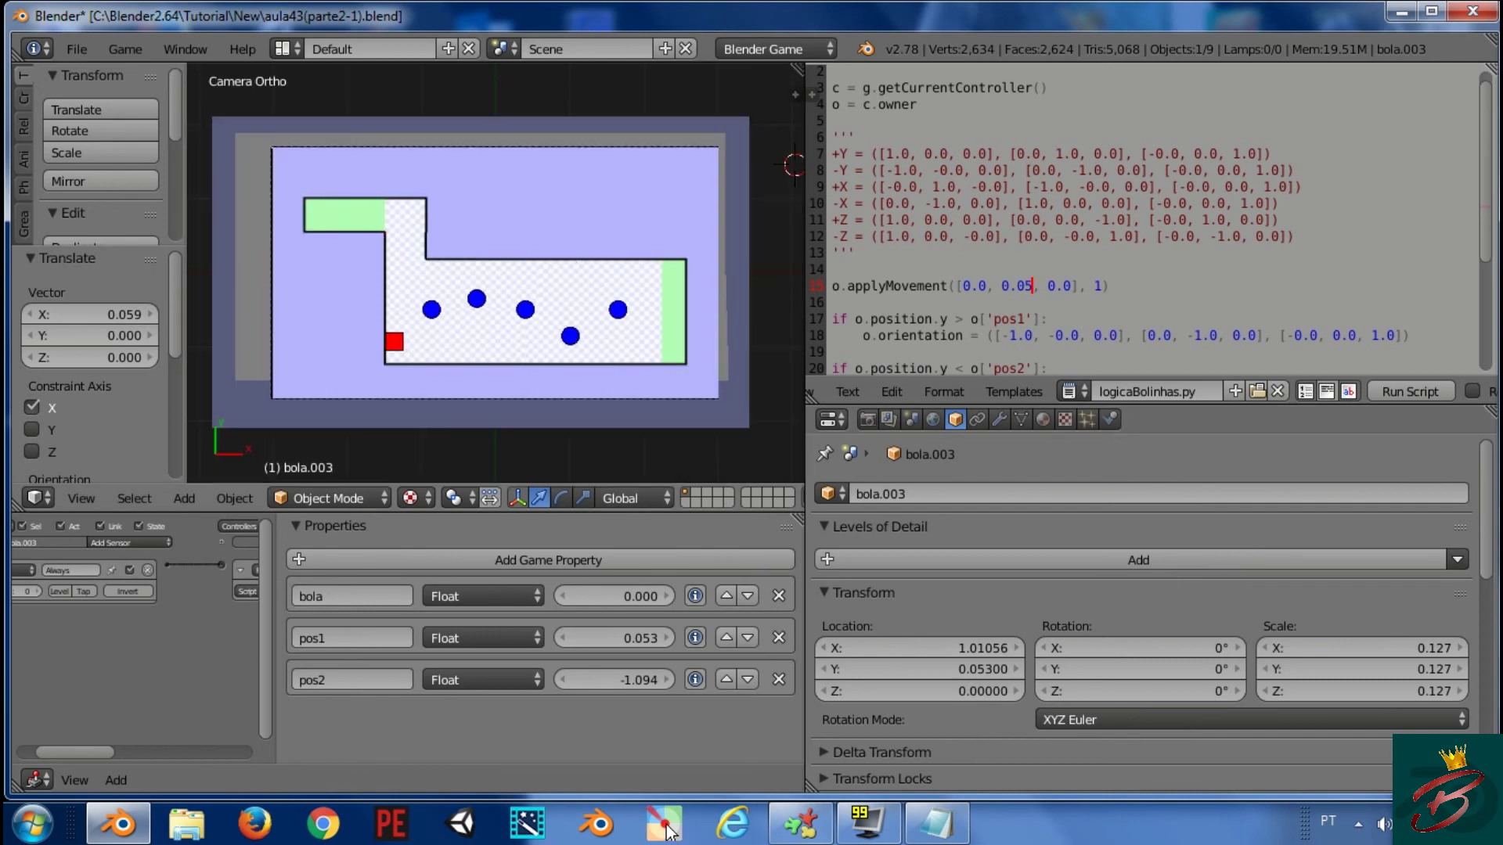
pyautogui.press('p')
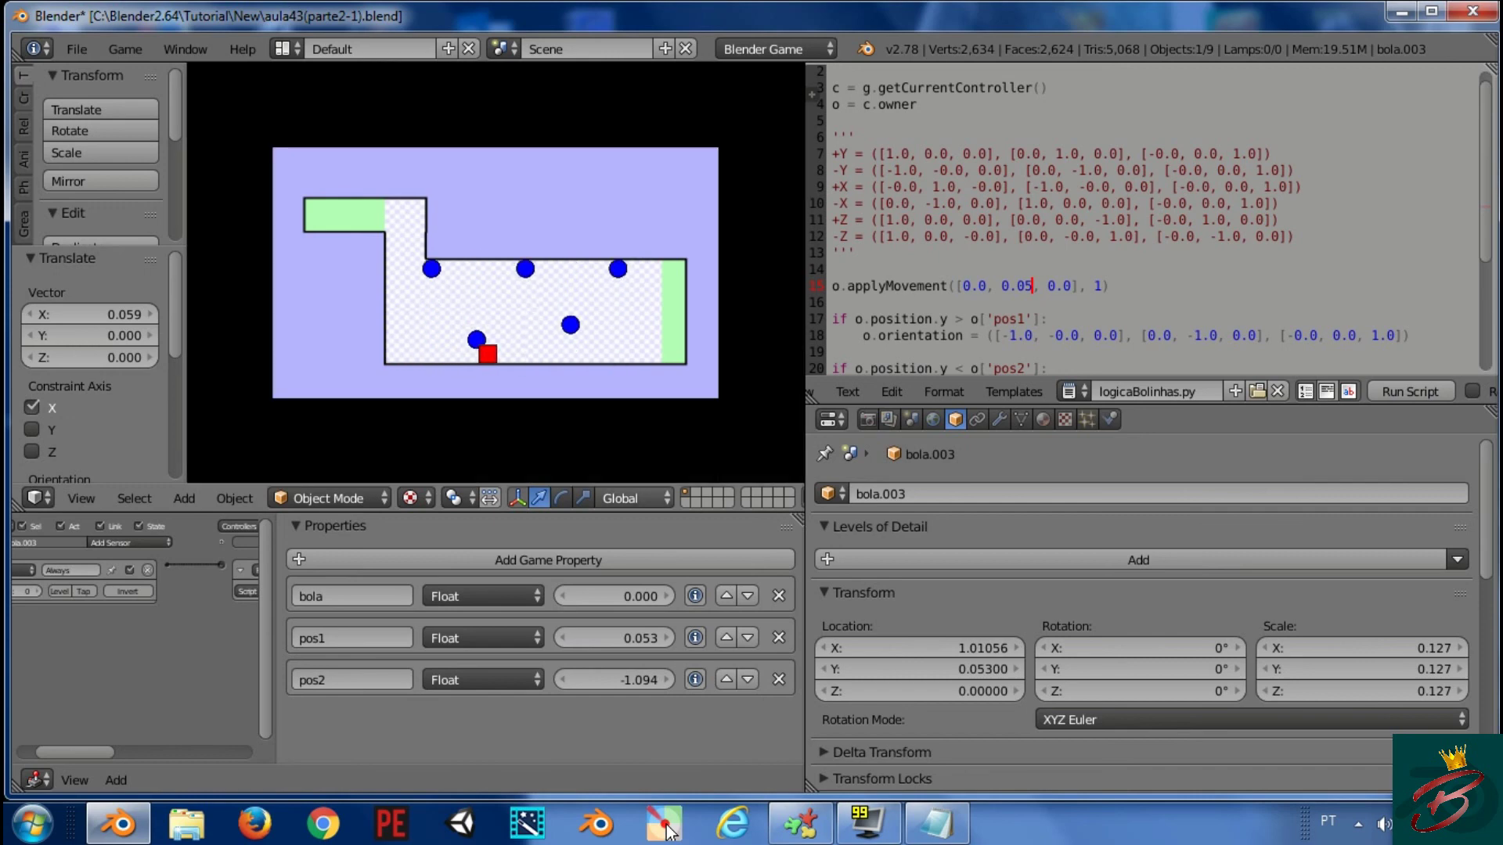
pyautogui.press('Escape')
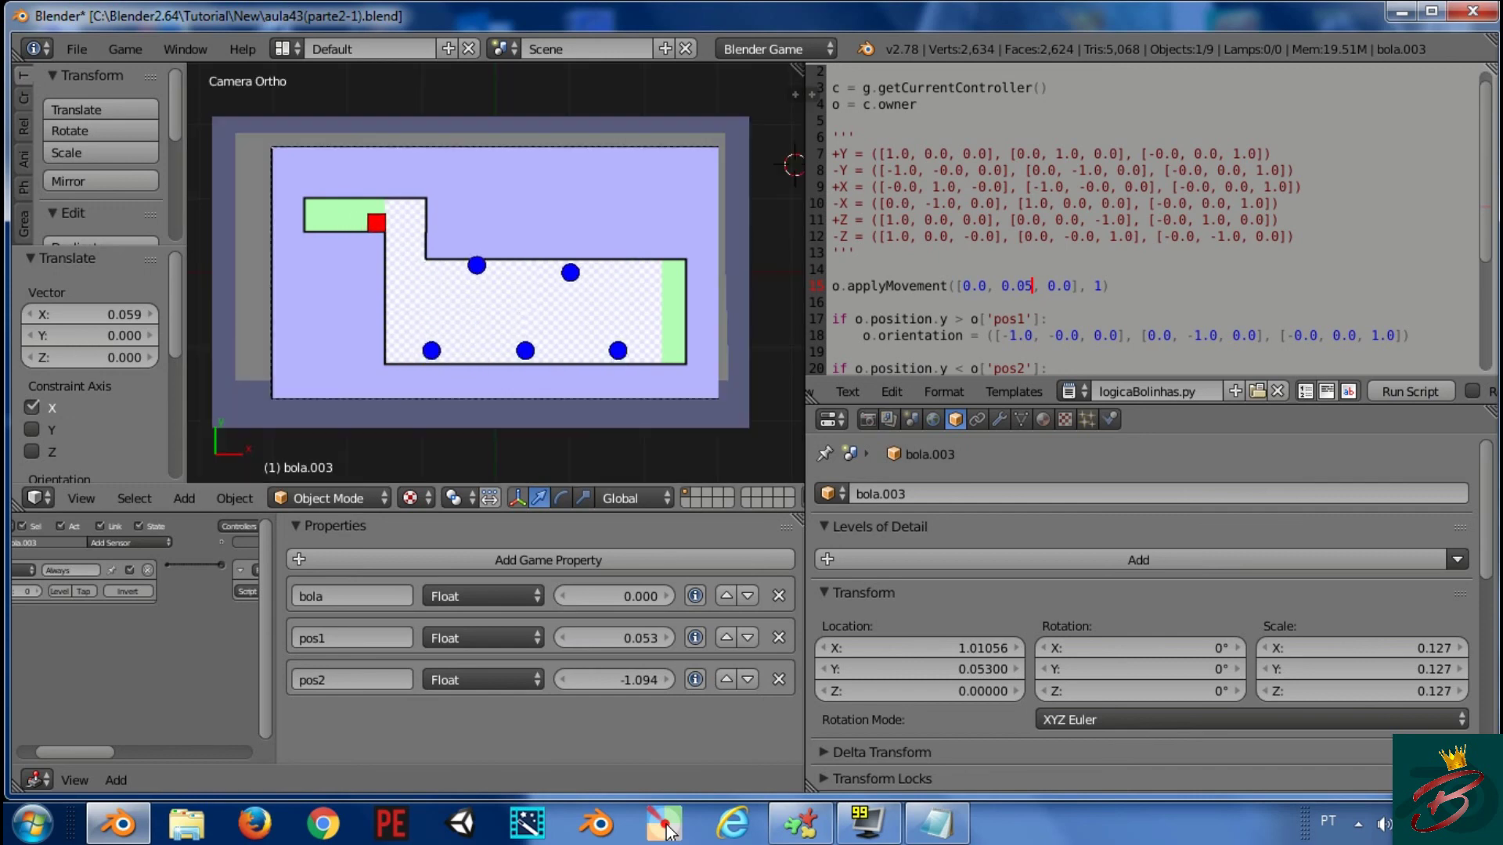
pyautogui.press('p')
pyautogui.press('Escape')
pyautogui.press('p')
pyautogui.press('Escape')
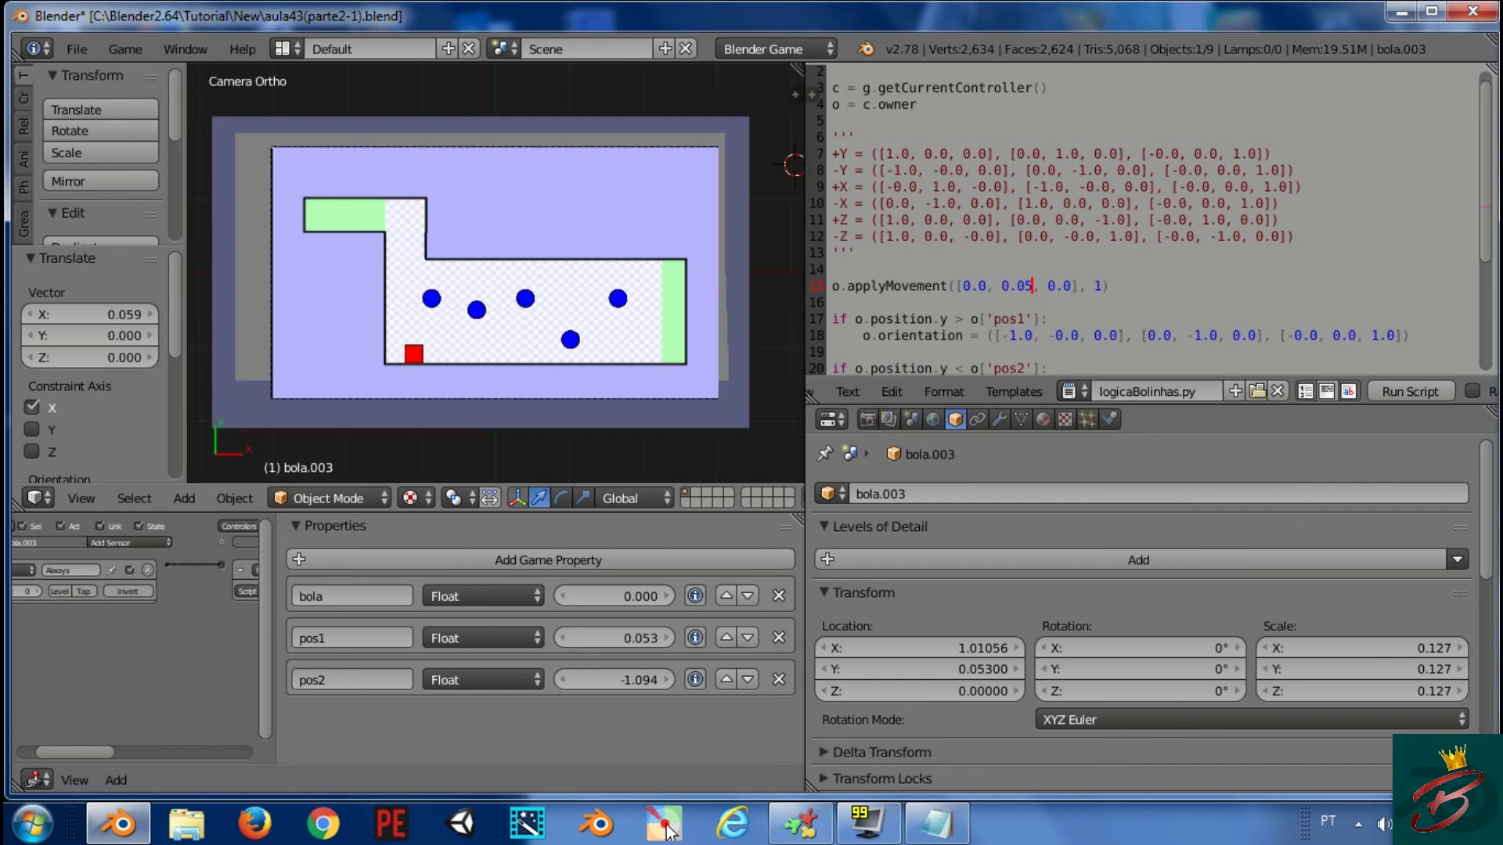
pyautogui.press('p')
pyautogui.press('Escape')
pyautogui.press('p')
pyautogui.press('Escape')
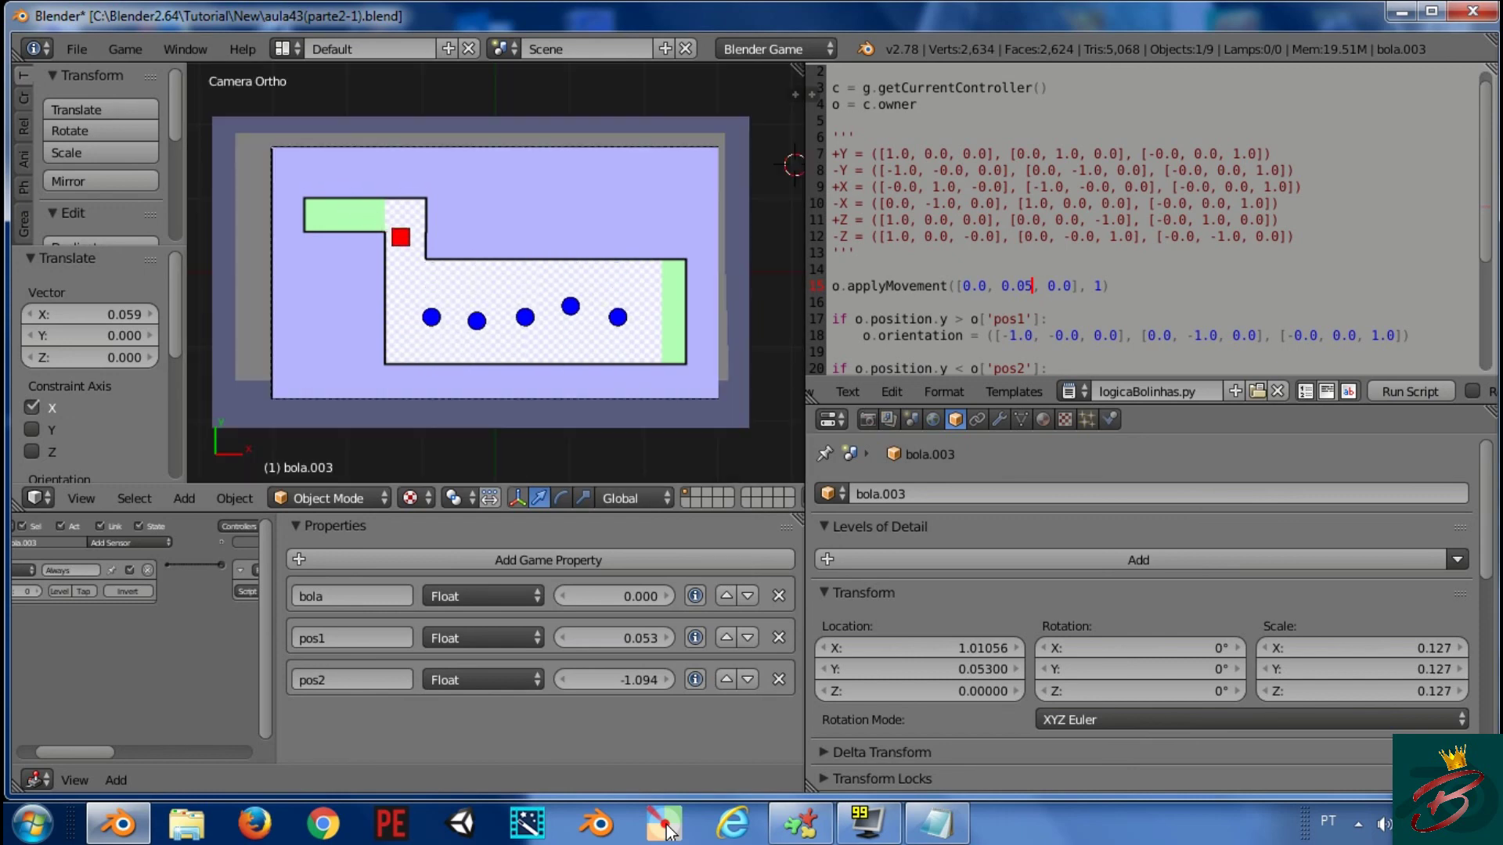
pyautogui.press('p')
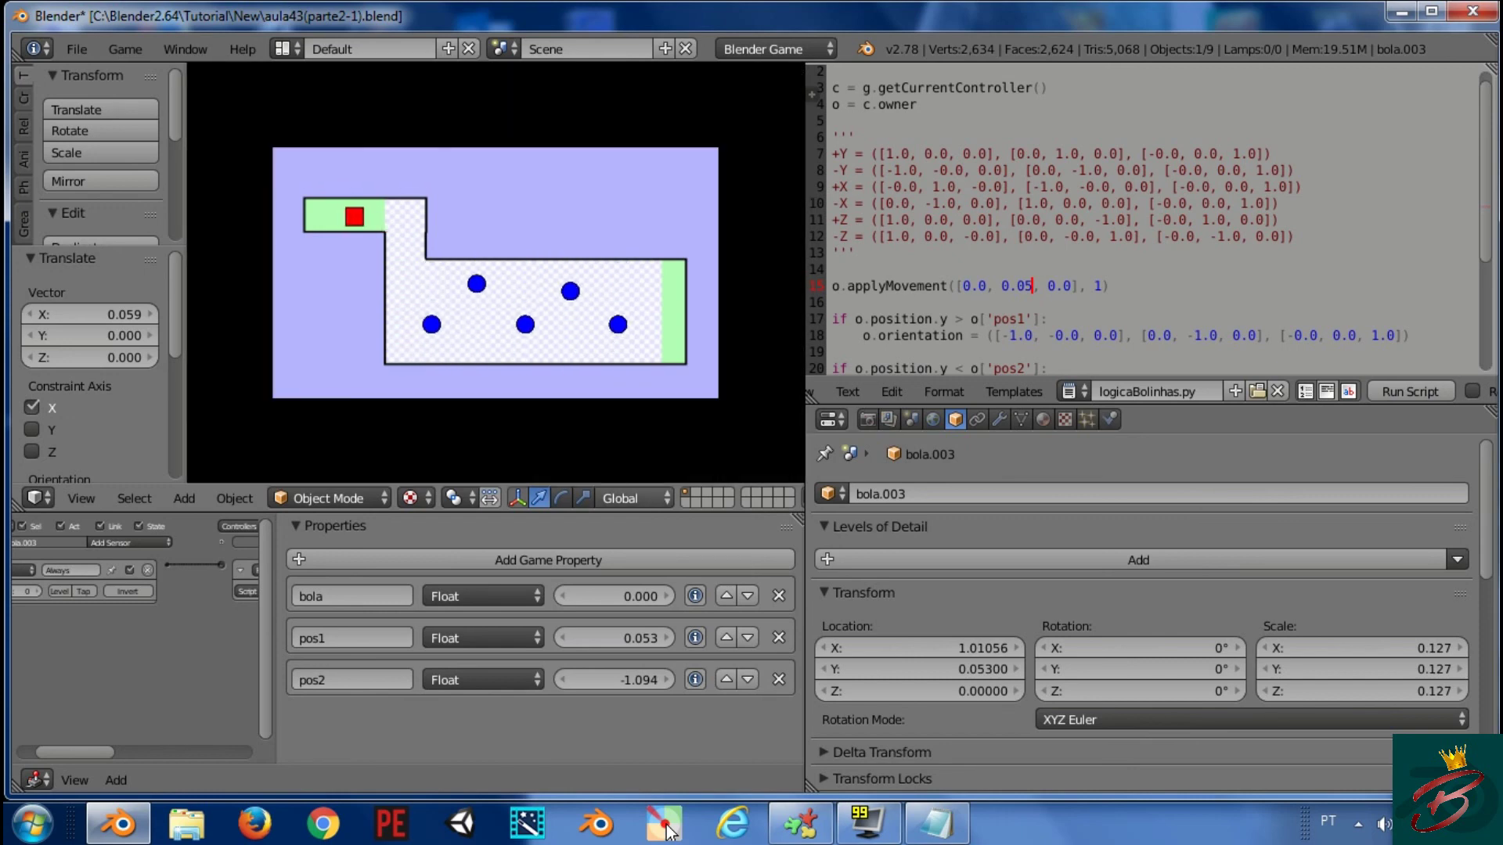
pyautogui.press('Escape')
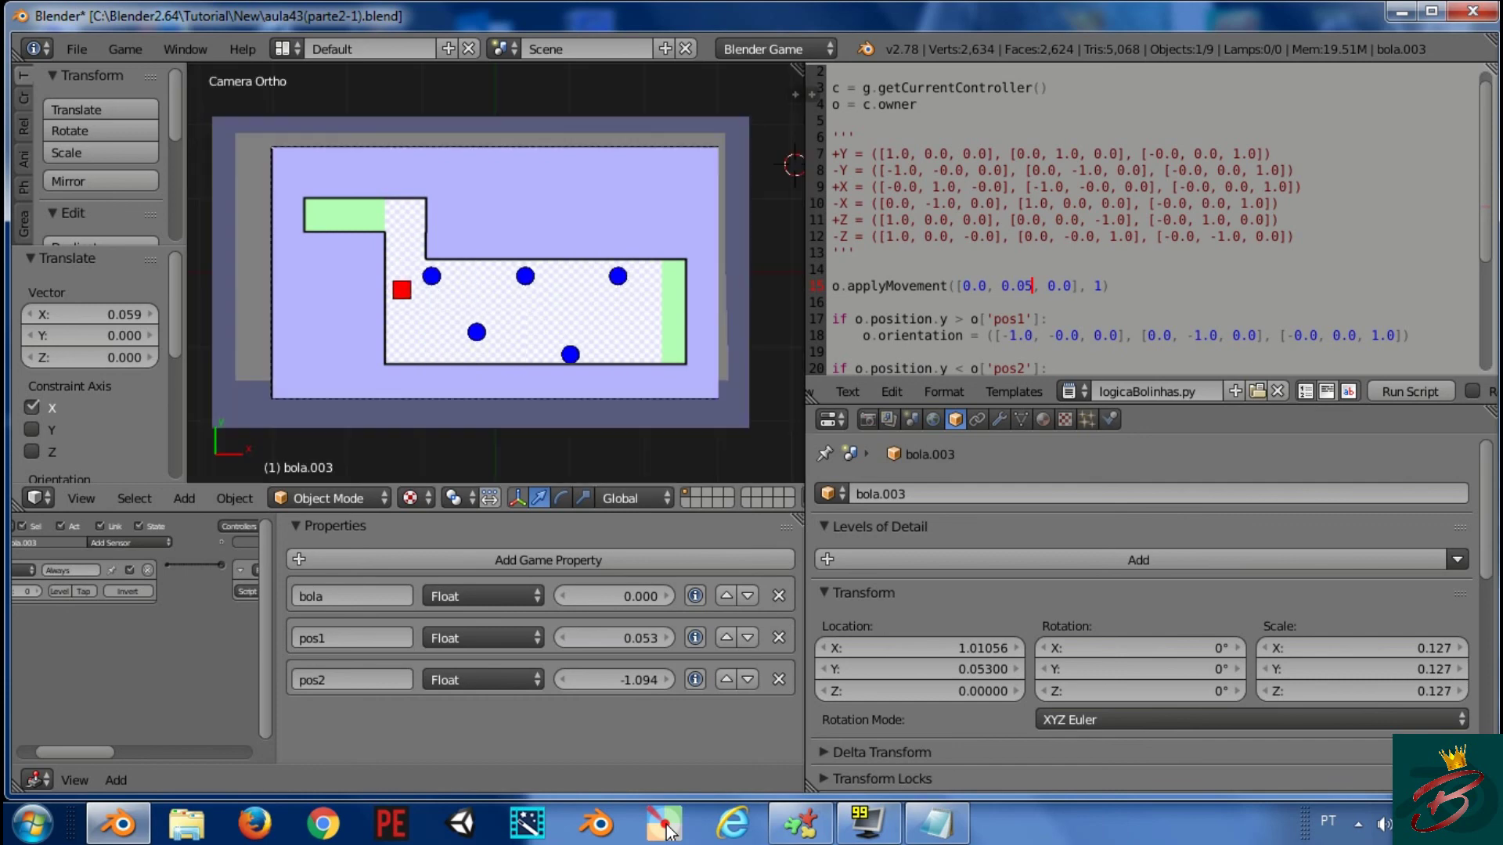
pyautogui.press('p')
pyautogui.press('Escape')
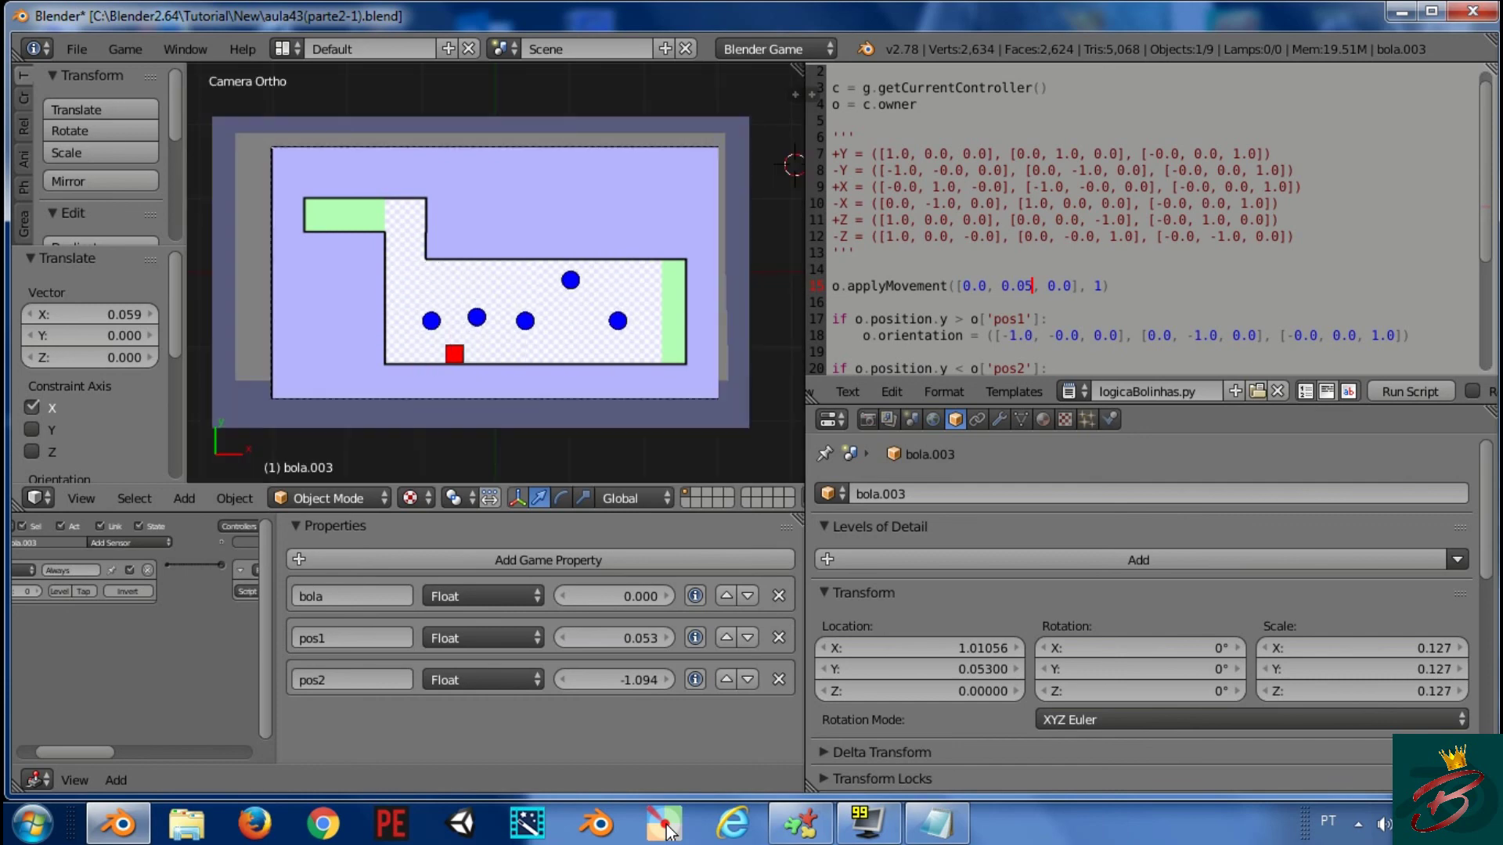
pyautogui.press('p')
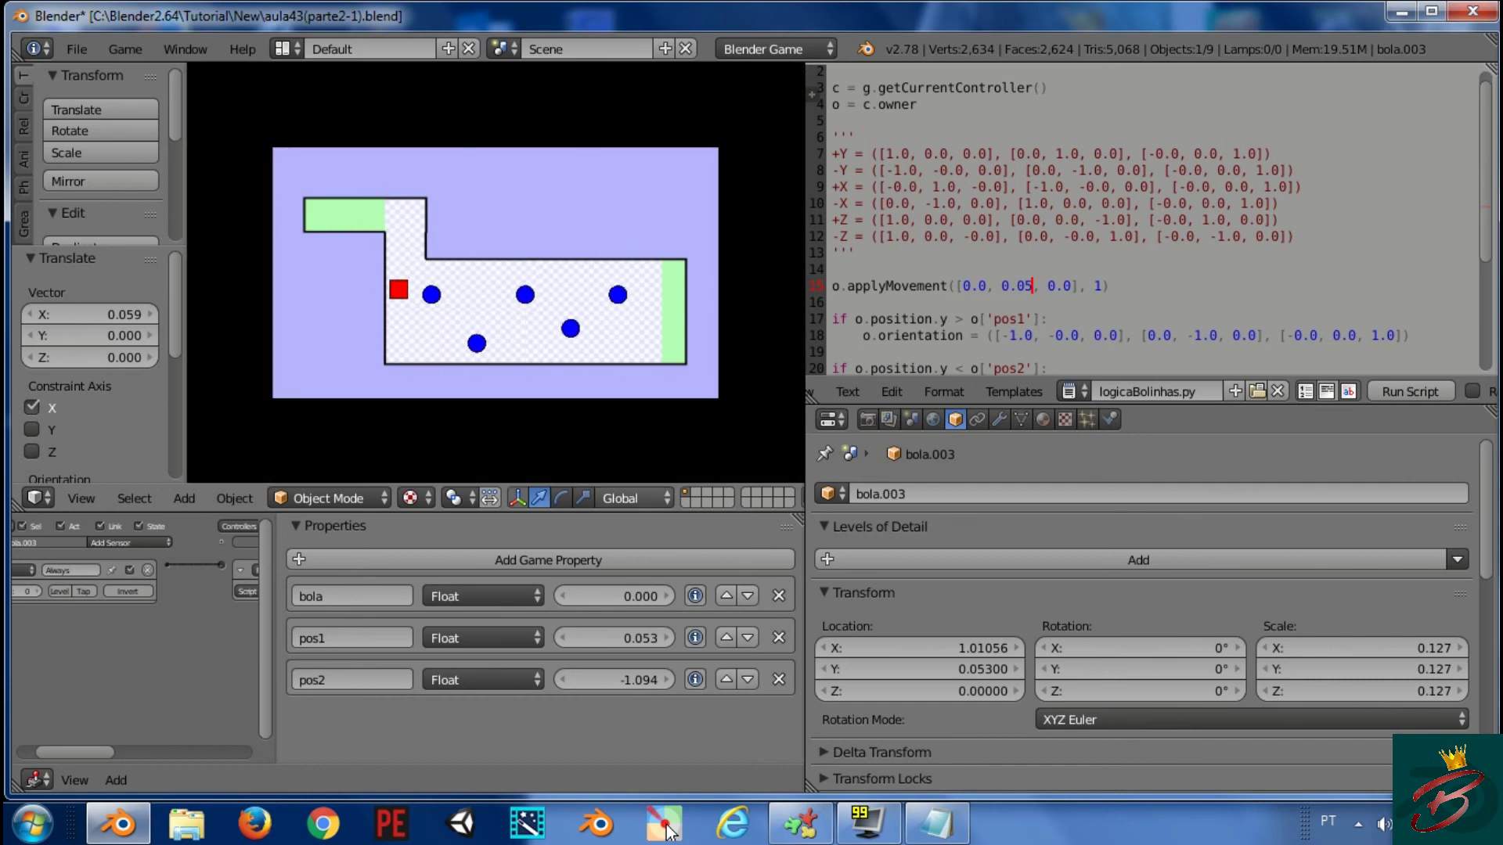
pyautogui.press('Escape')
pyautogui.press('p')
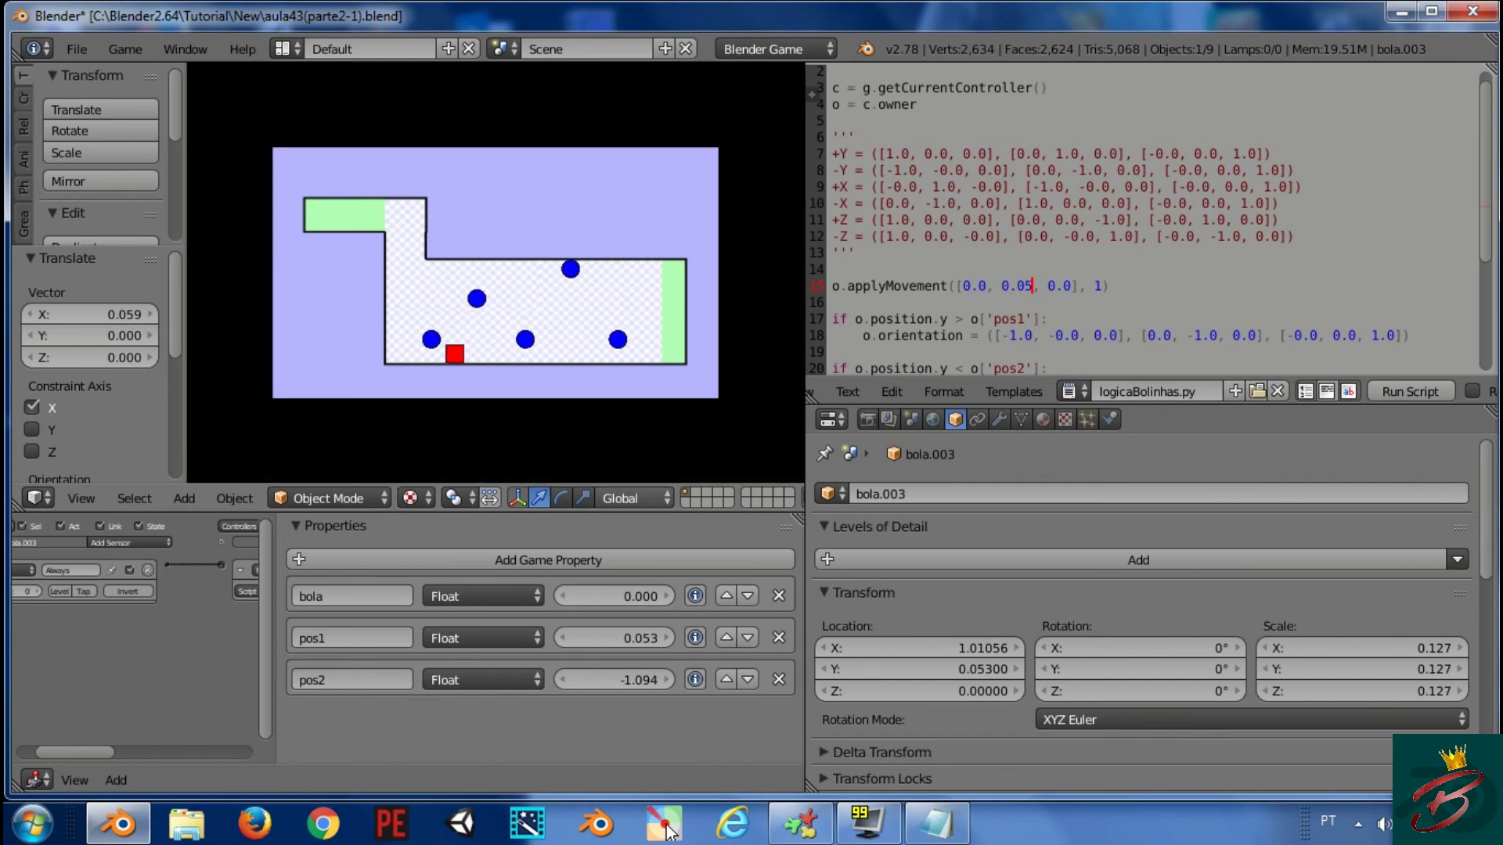
pyautogui.press('Escape')
pyautogui.press('p')
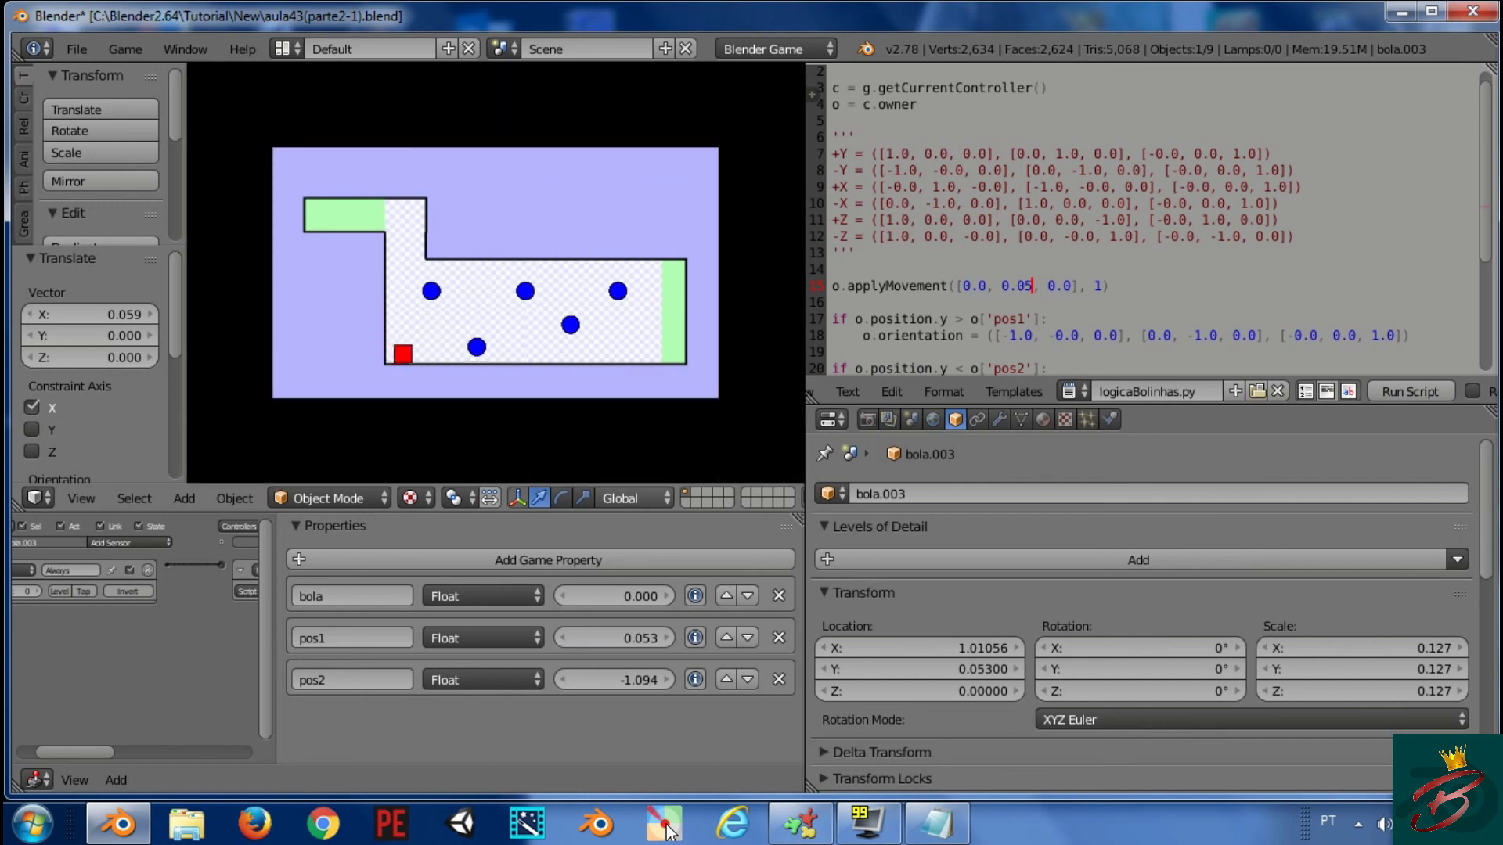
pyautogui.press('Escape')
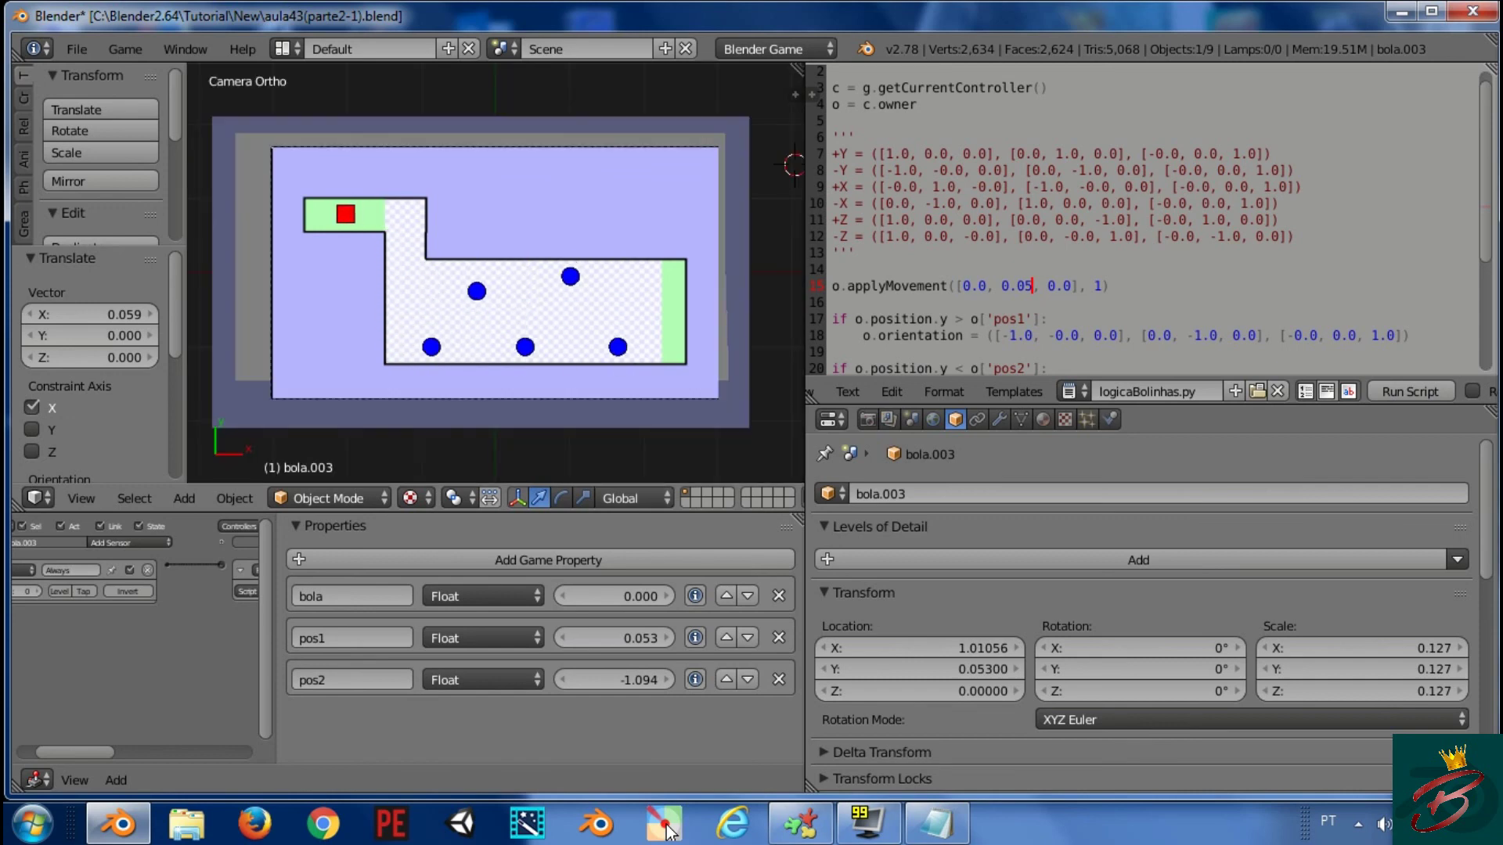
# Steer the red cube from the top-left green area down the corridor and back, then exit
pyautogui.press('Up')
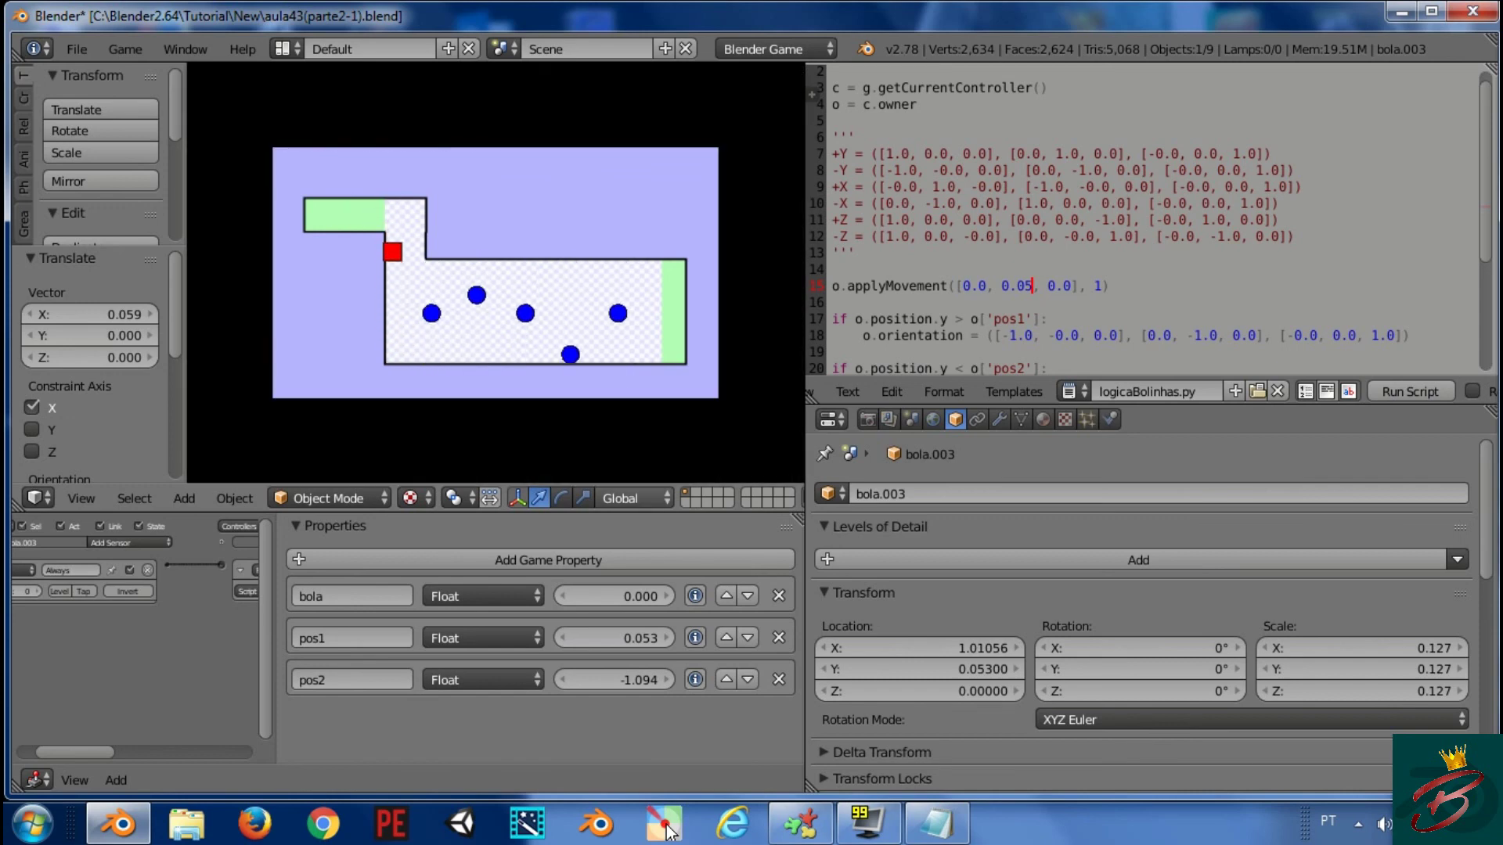
pyautogui.press('Left')
pyautogui.press('Right')
pyautogui.press('Right')
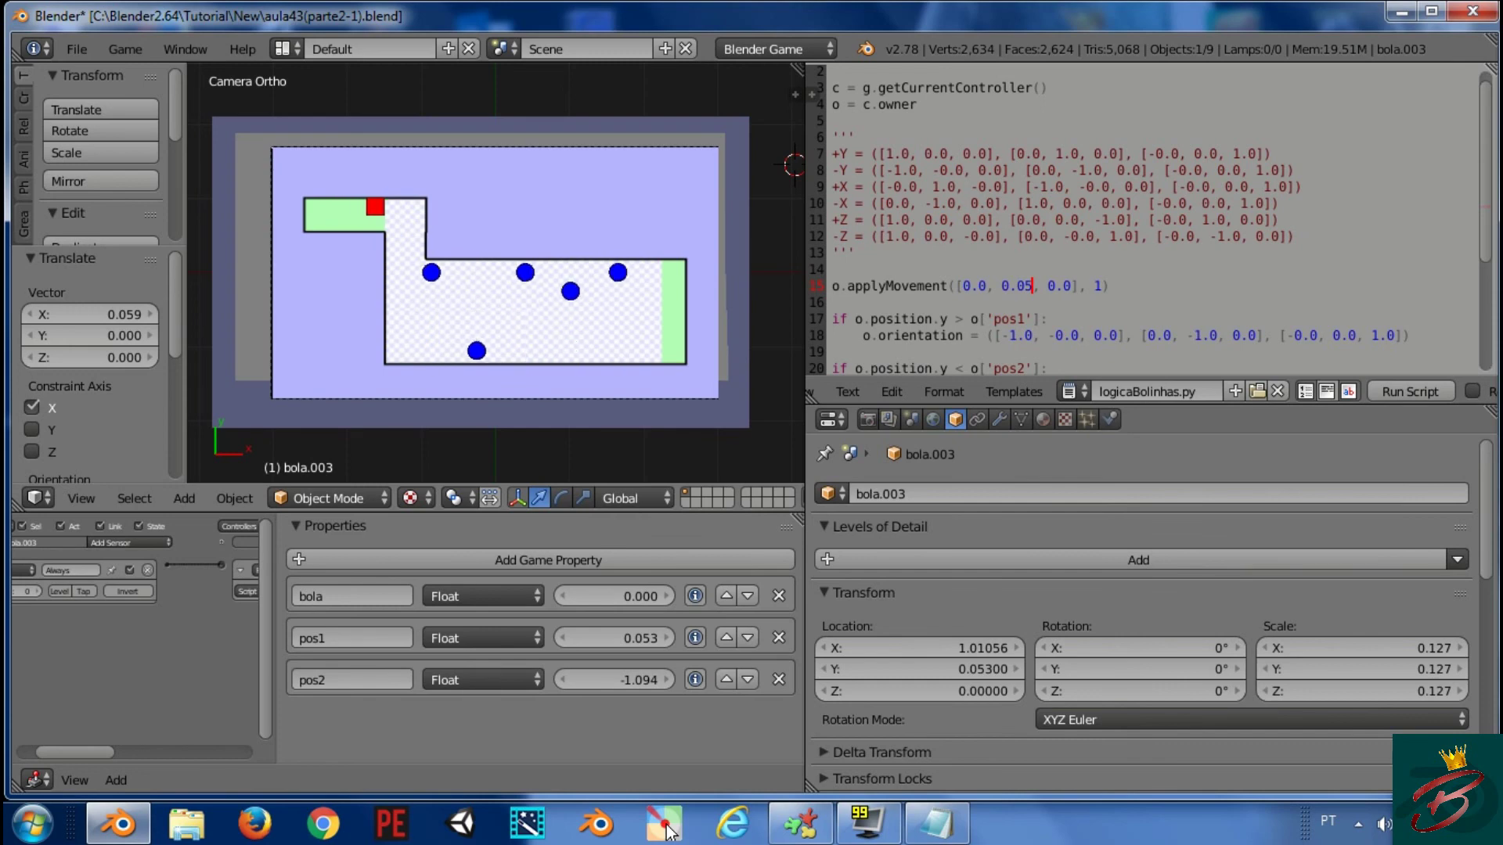
pyautogui.press('Right')
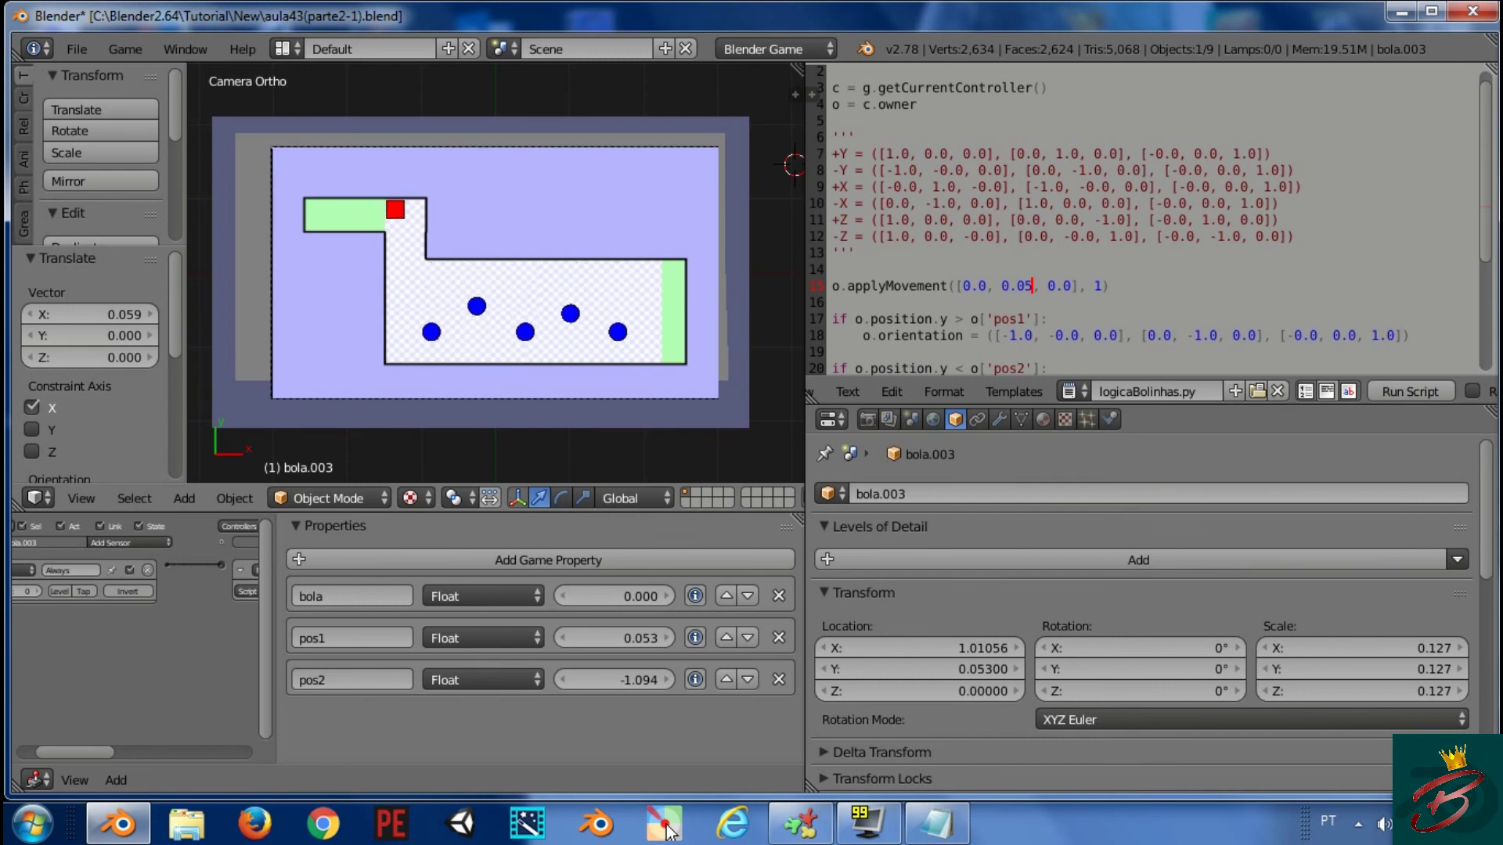
pyautogui.press('Down')
pyautogui.press('Down')
pyautogui.press('Down')
pyautogui.press('Down')
pyautogui.press('Down')
pyautogui.press('Right')
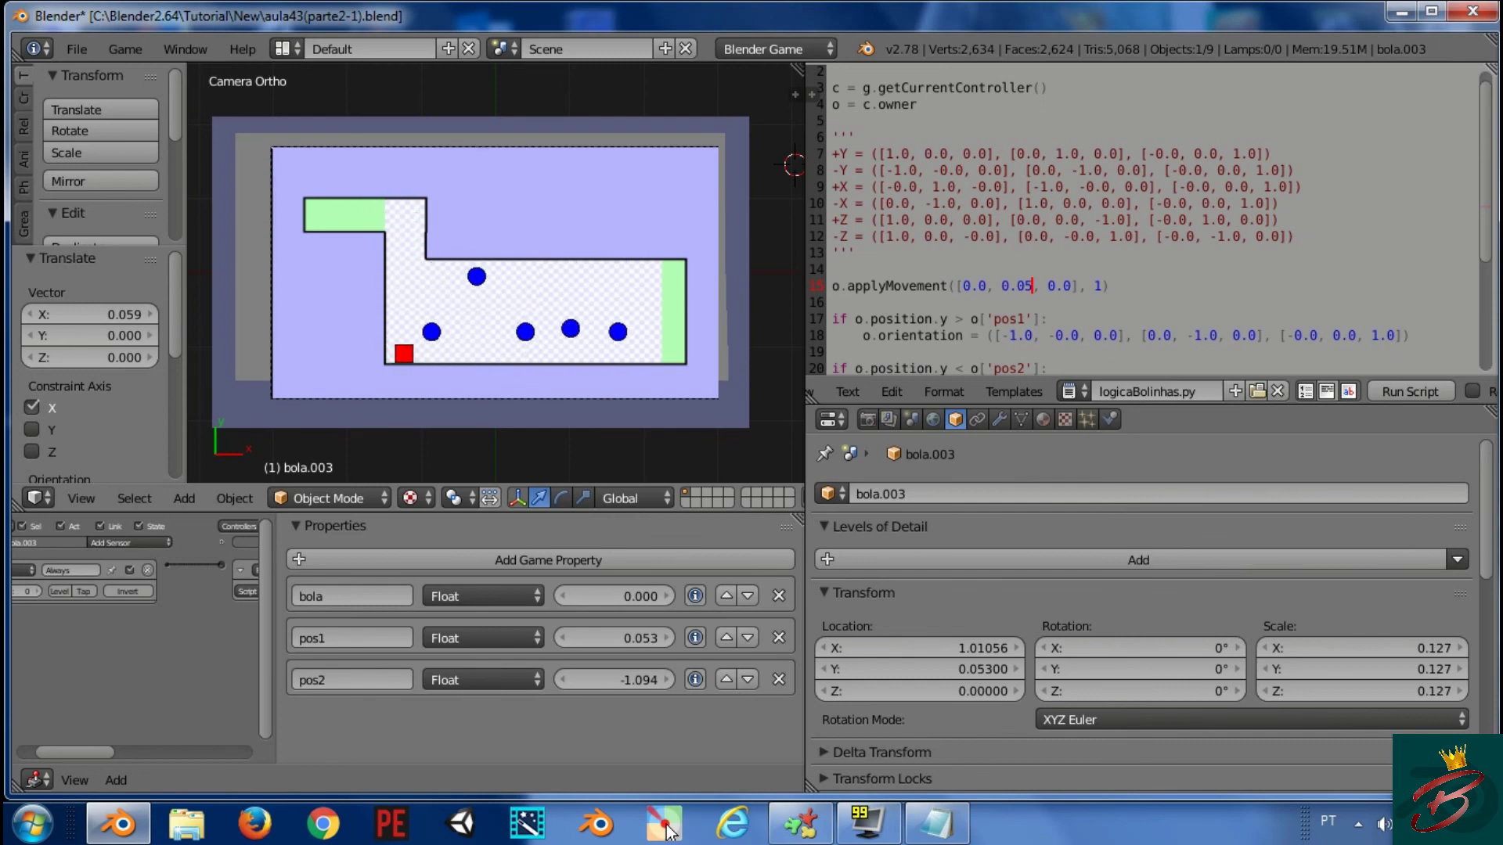
pyautogui.press('Up')
pyautogui.press('Left')
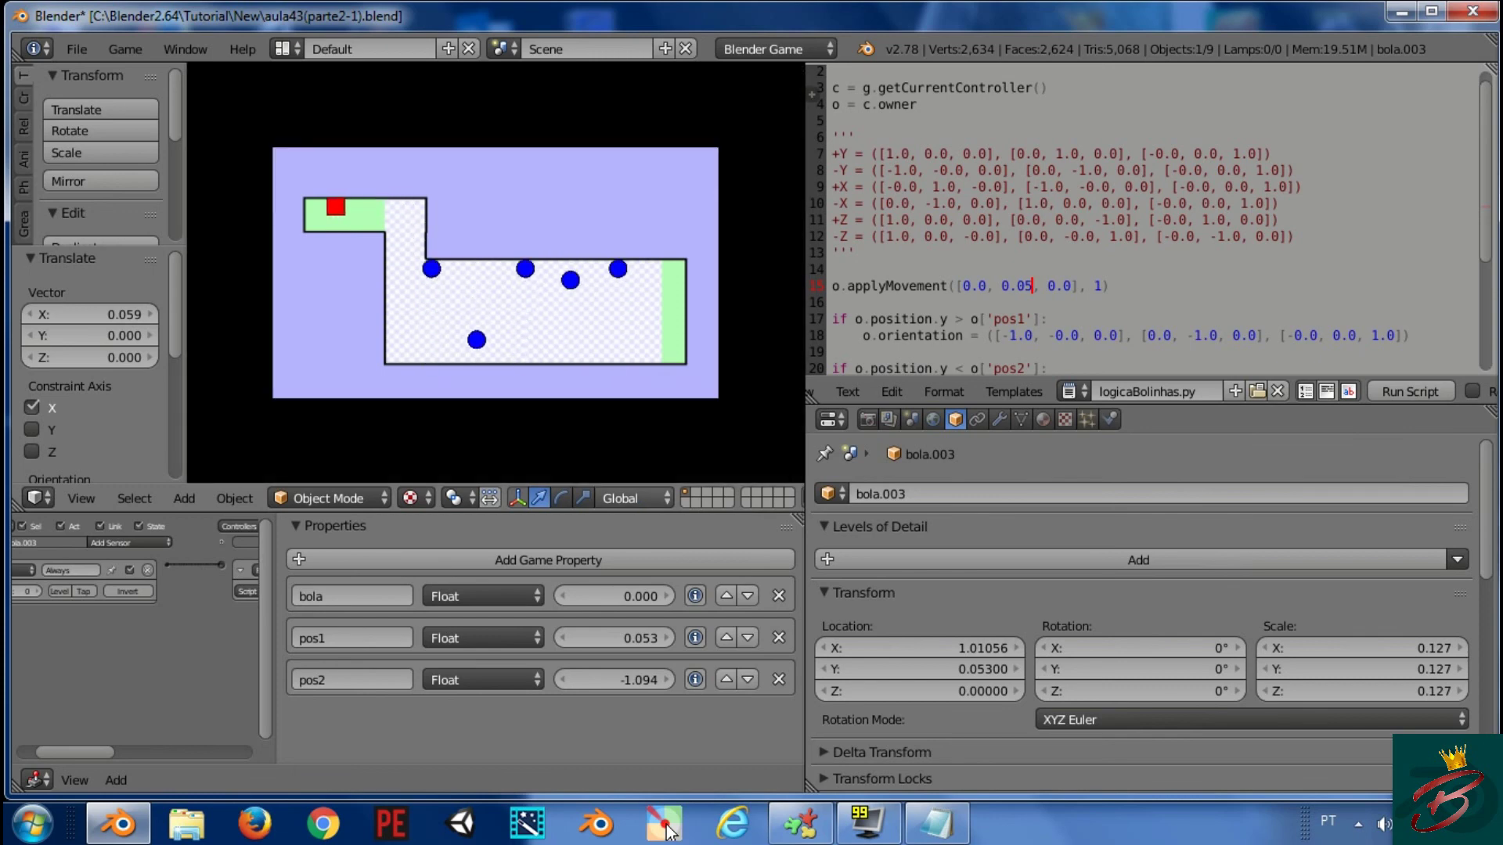
pyautogui.press('Escape')
# Move the red cube around the corridor with the arrow keys, dodging the balls
pyautogui.press('Left')
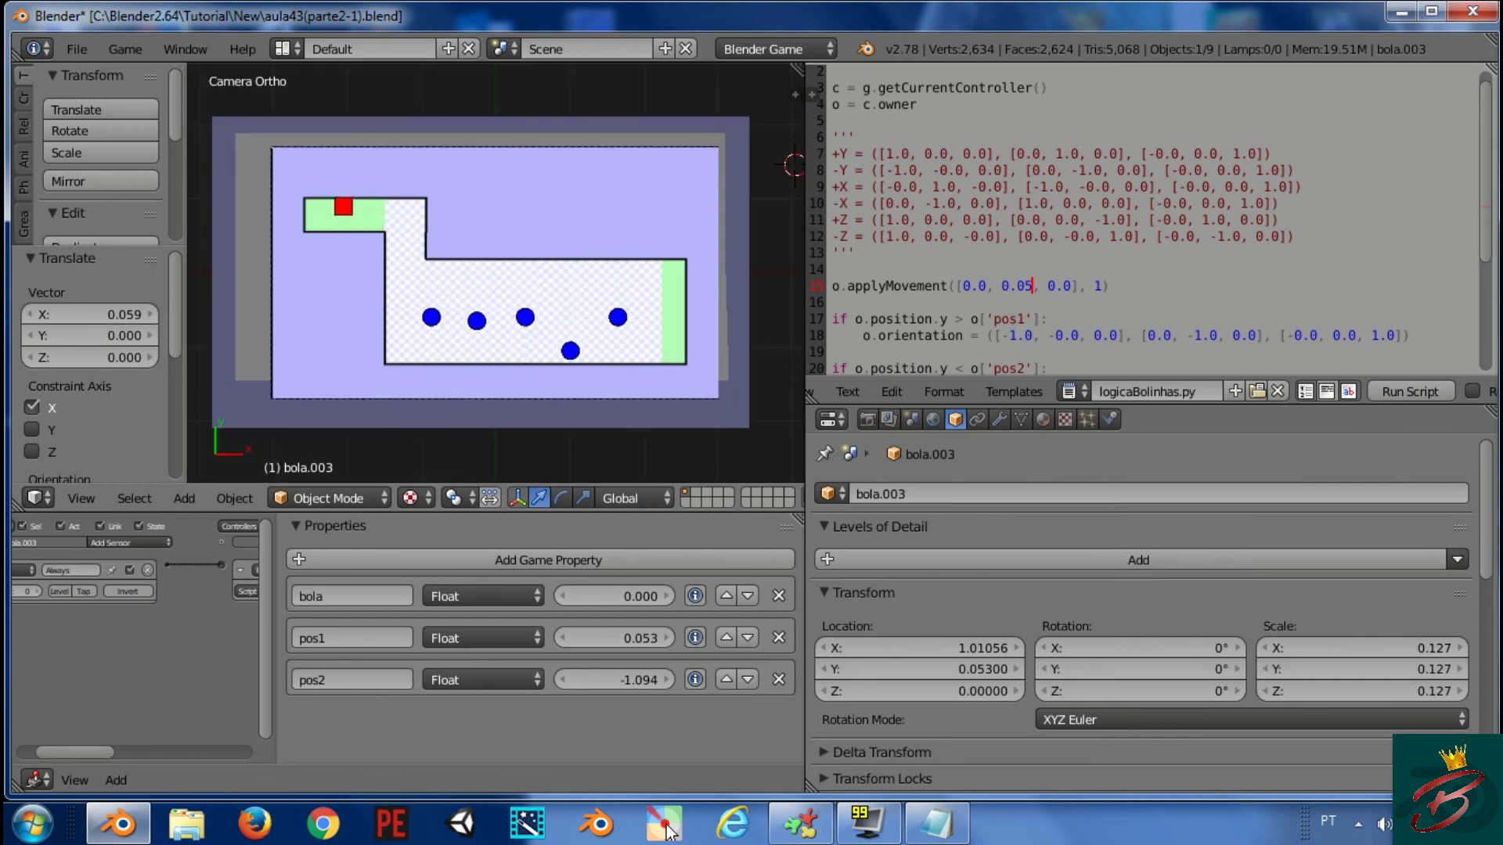
pyautogui.press('Down')
pyautogui.press('Right')
pyautogui.press('Up')
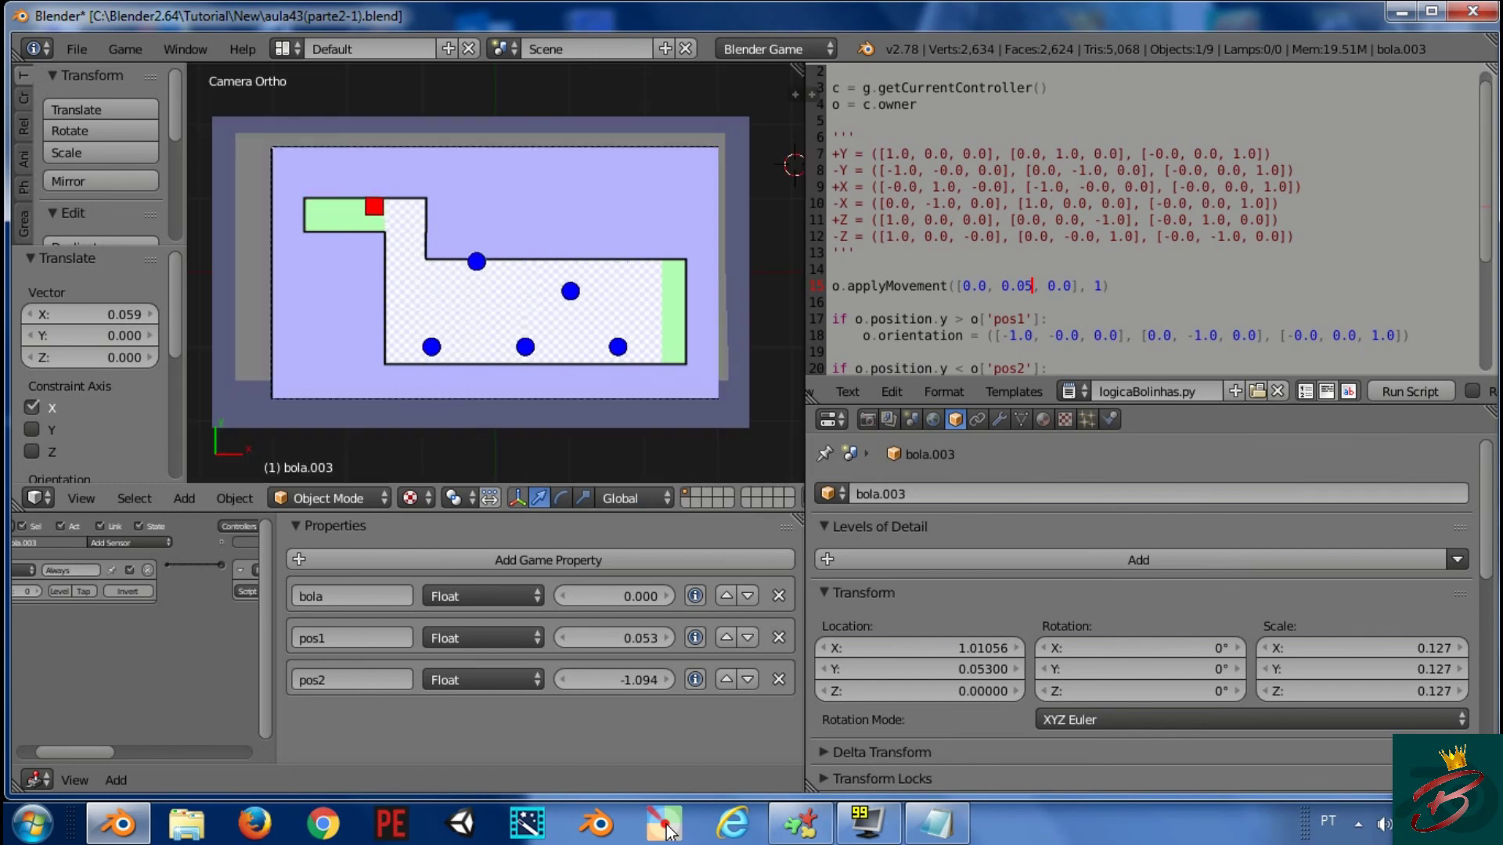
pyautogui.press('Left')
pyautogui.press('Down')
pyautogui.press('Right')
# Run the game again, moving the red cube up and right, then restart it
pyautogui.press('p')
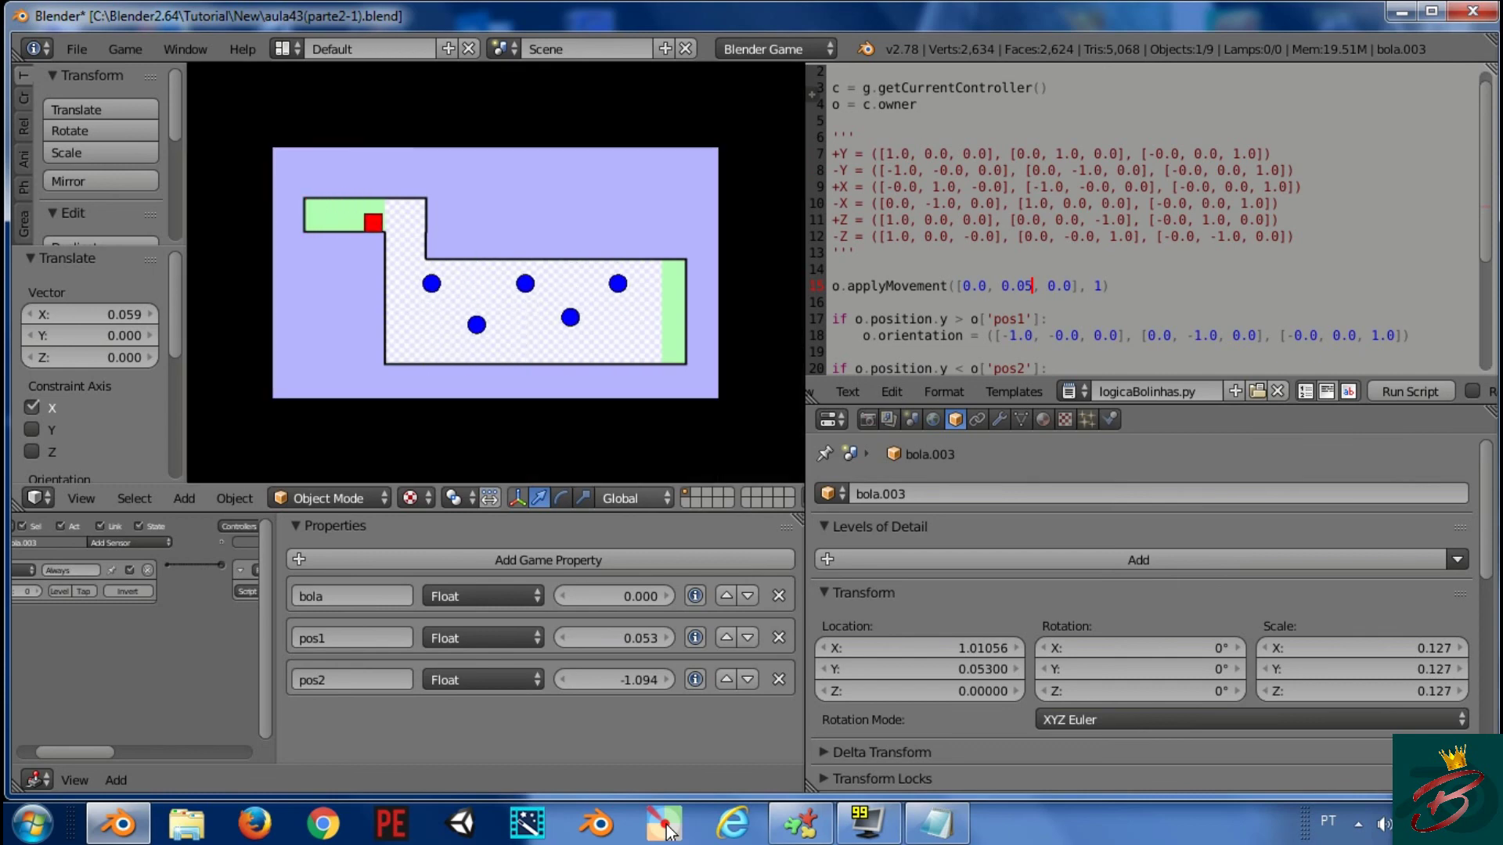
pyautogui.press('Up')
pyautogui.press('Right')
pyautogui.press('Escape')
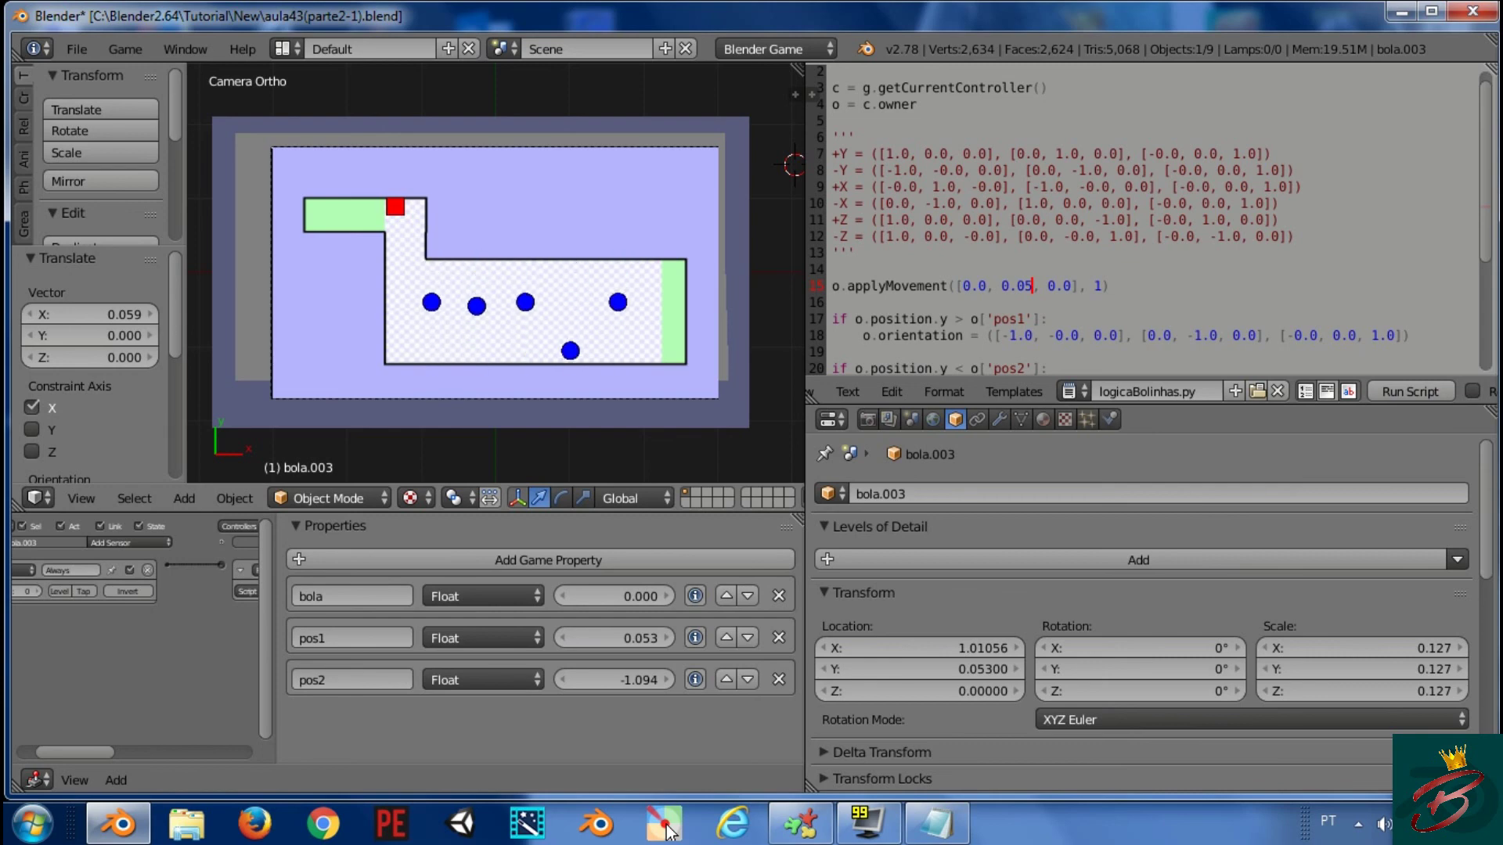
pyautogui.press('p')
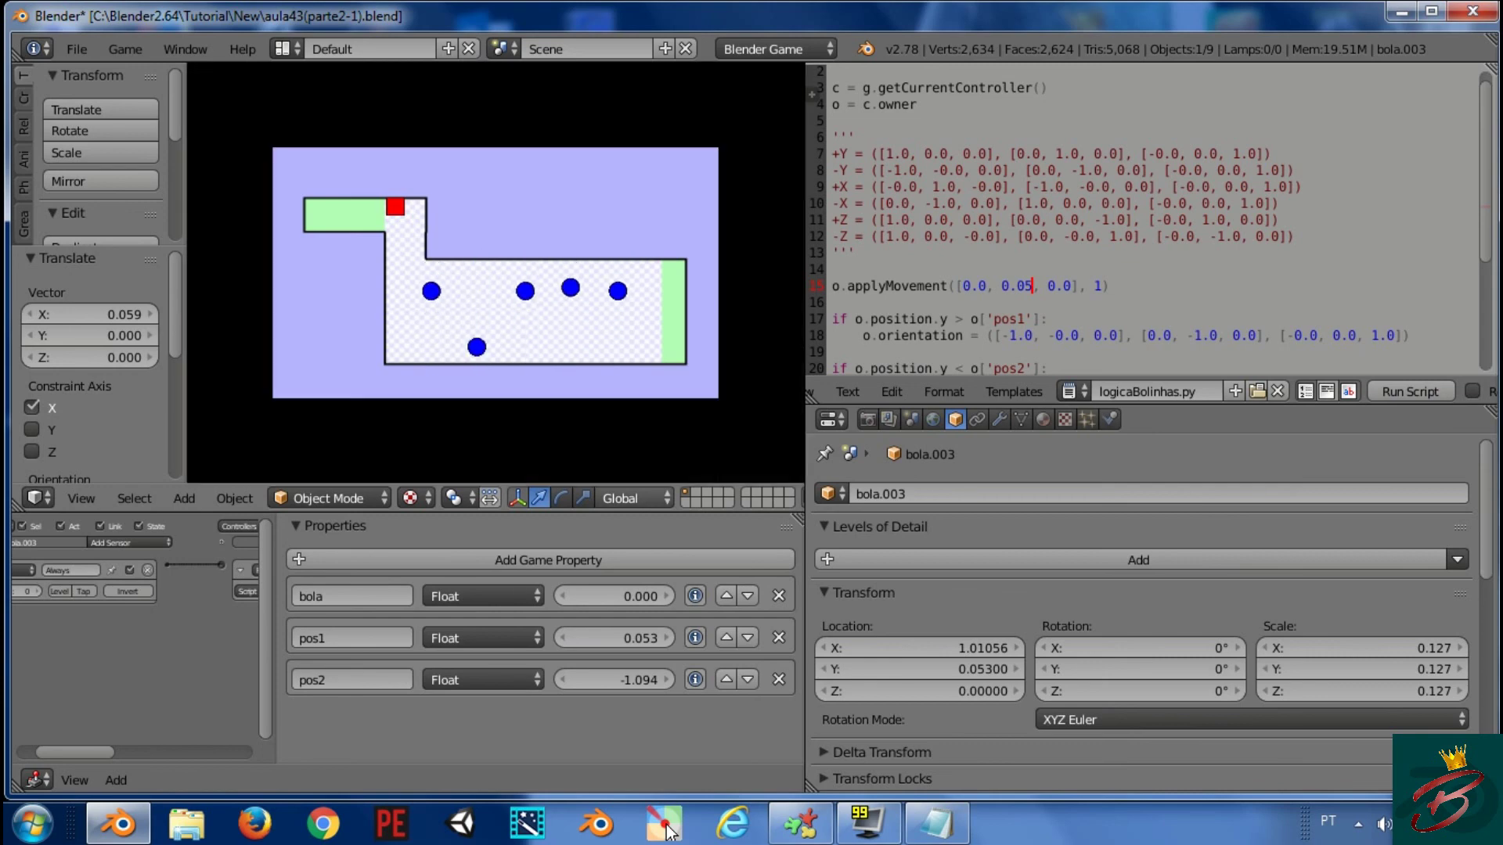